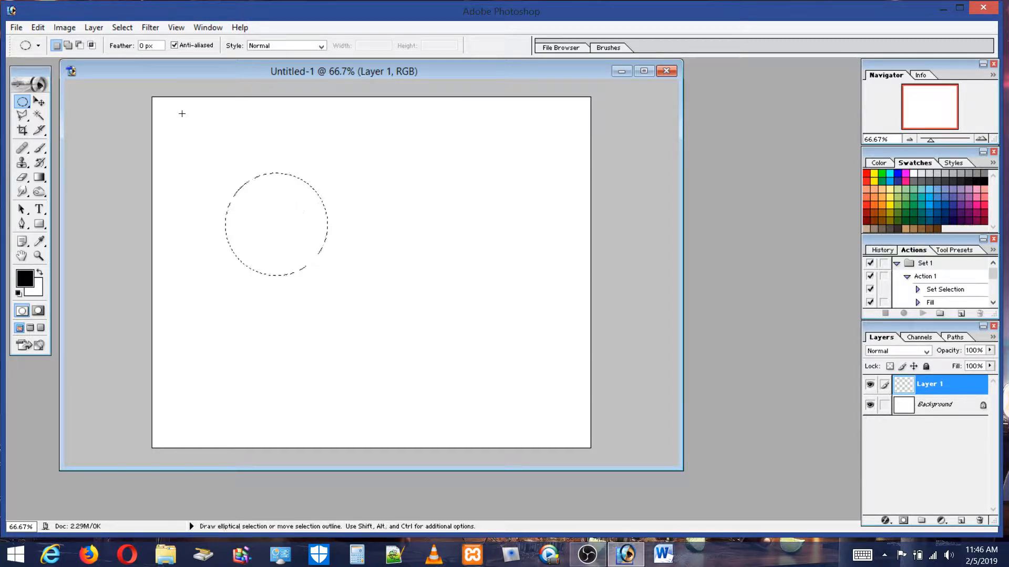
Fill the circular selection on Layer 1 with the foreground color at 100% opacity and deselect it
{"action": "left_click", "coordinate": [37, 27]}
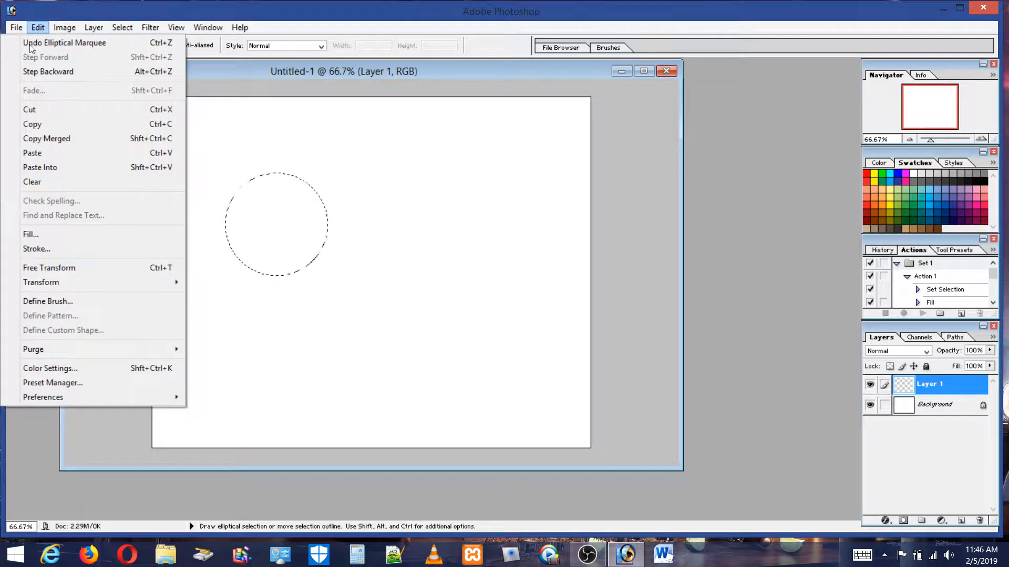
{"action": "left_click", "coordinate": [41, 234]}
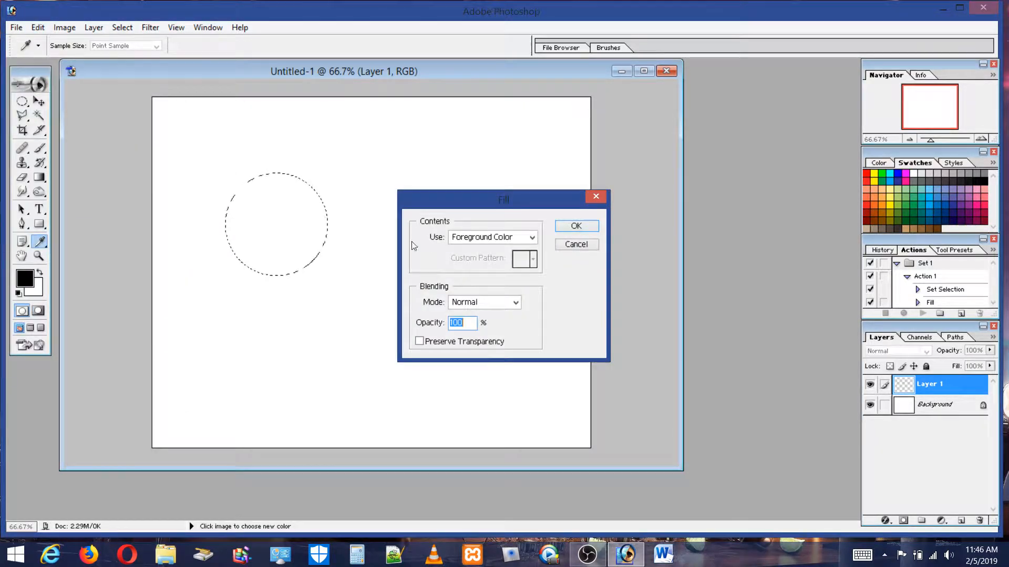
{"action": "left_click", "coordinate": [577, 230]}
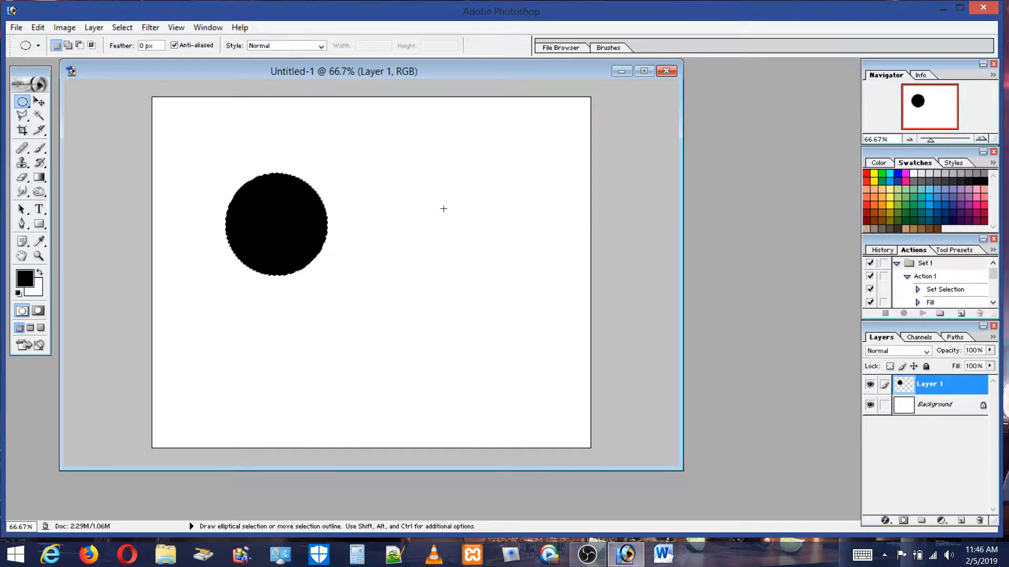
{"action": "left_click", "coordinate": [263, 146]}
Select the lower half of the black circle with a rectangular marquee running along its horizontal middle
{"action": "left_click", "coordinate": [38, 28]}
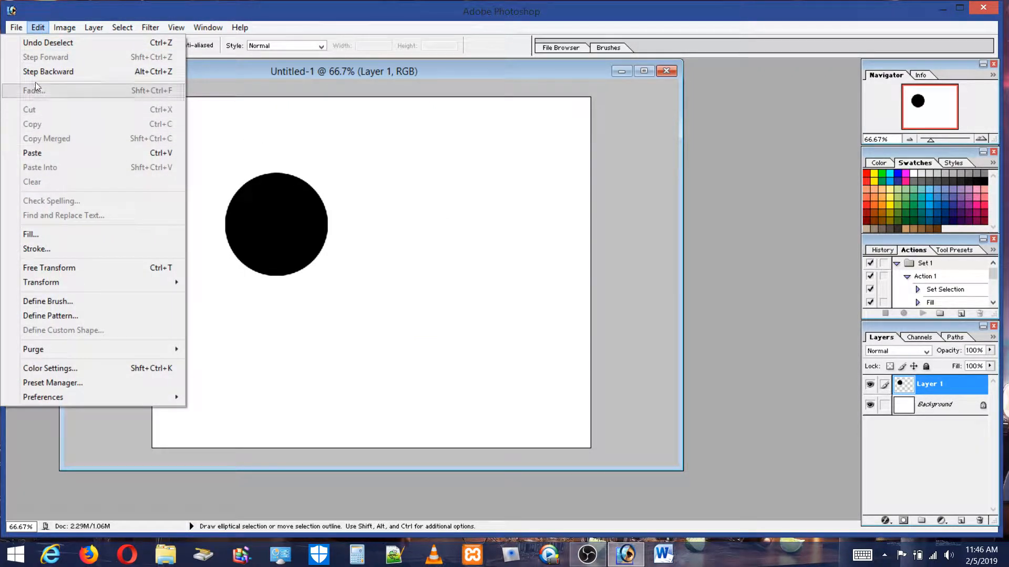
{"action": "left_click", "coordinate": [123, 28]}
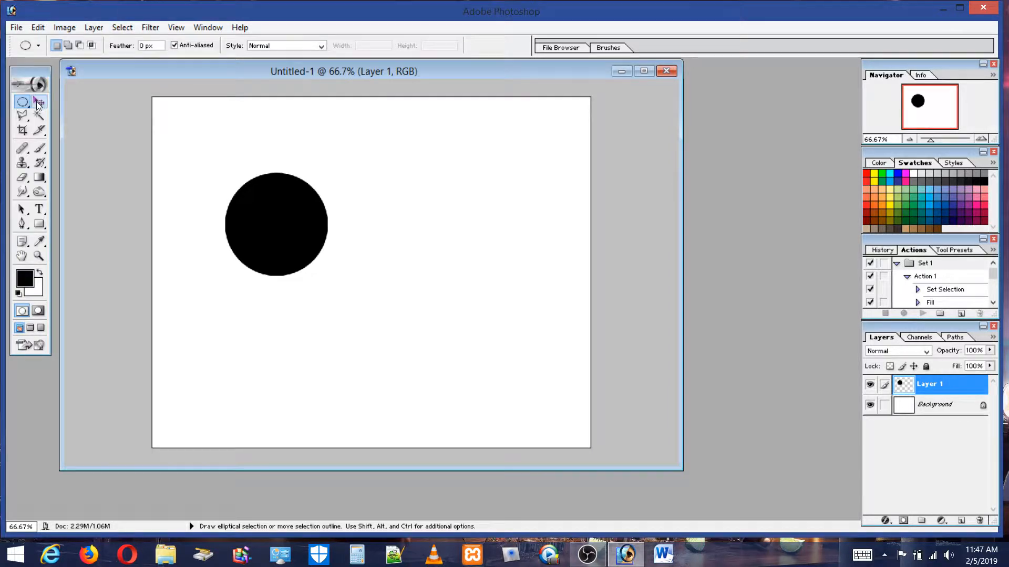
{"action": "left_click_drag", "start_coordinate": [22, 102], "coordinate": [63, 100]}
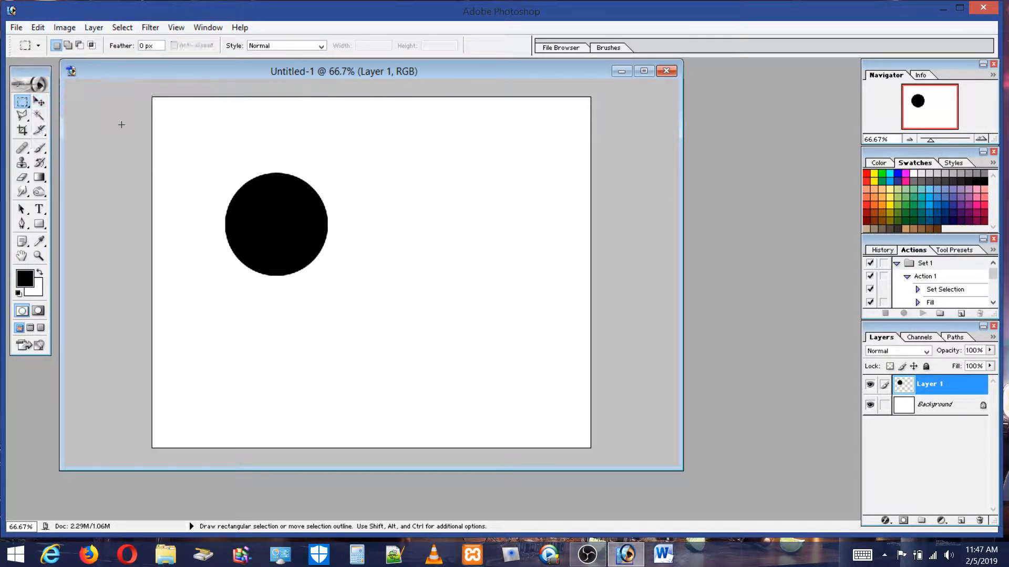
{"action": "left_click_drag", "start_coordinate": [299, 243], "coordinate": [330, 277]}
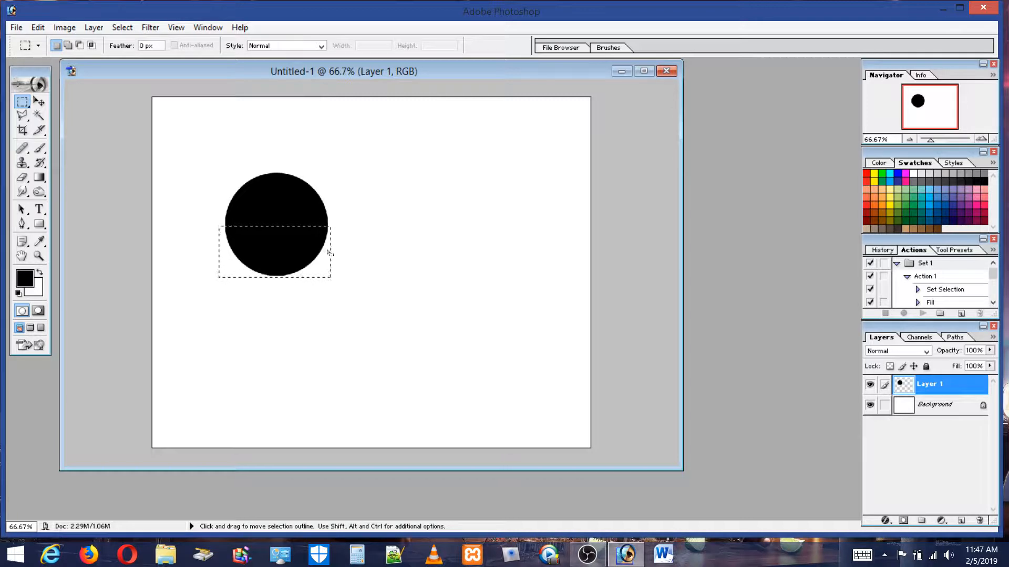
{"action": "left_click", "coordinate": [330, 223]}
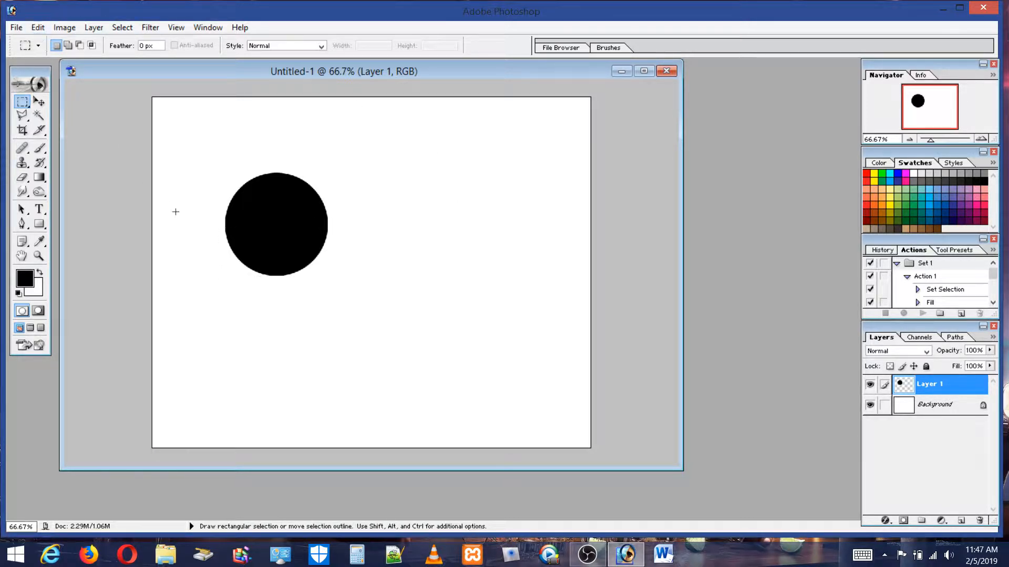
{"action": "left_click_drag", "start_coordinate": [215, 224], "coordinate": [312, 259]}
{"action": "left_click_drag", "start_coordinate": [328, 278], "coordinate": [328, 278]}
Free Transform the selected half circle, rotating it 180° about the selection's upper-right corner so it sits beside the upper half
{"action": "left_click", "coordinate": [38, 256]}
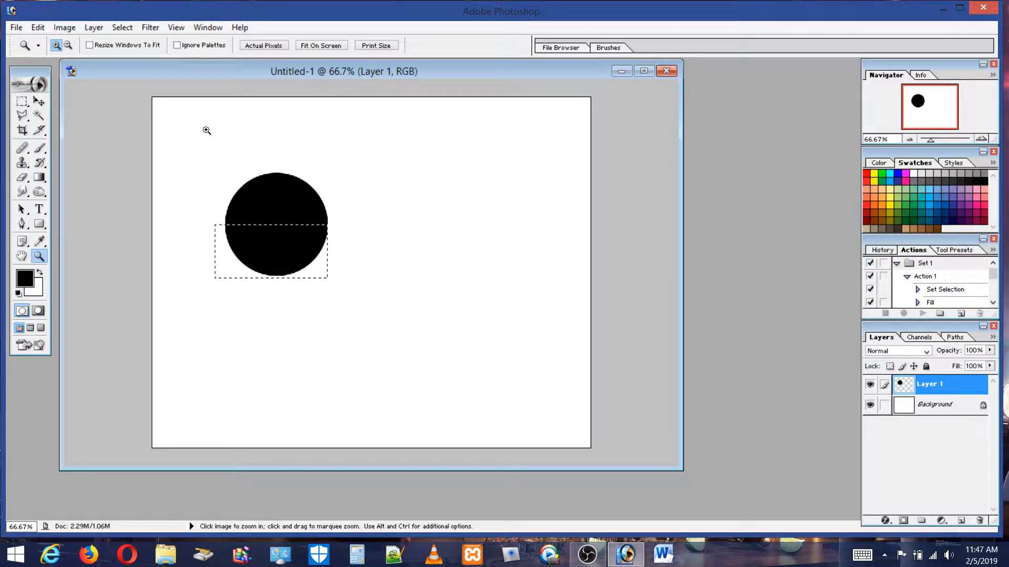
{"action": "left_click_drag", "start_coordinate": [180, 140], "coordinate": [415, 330]}
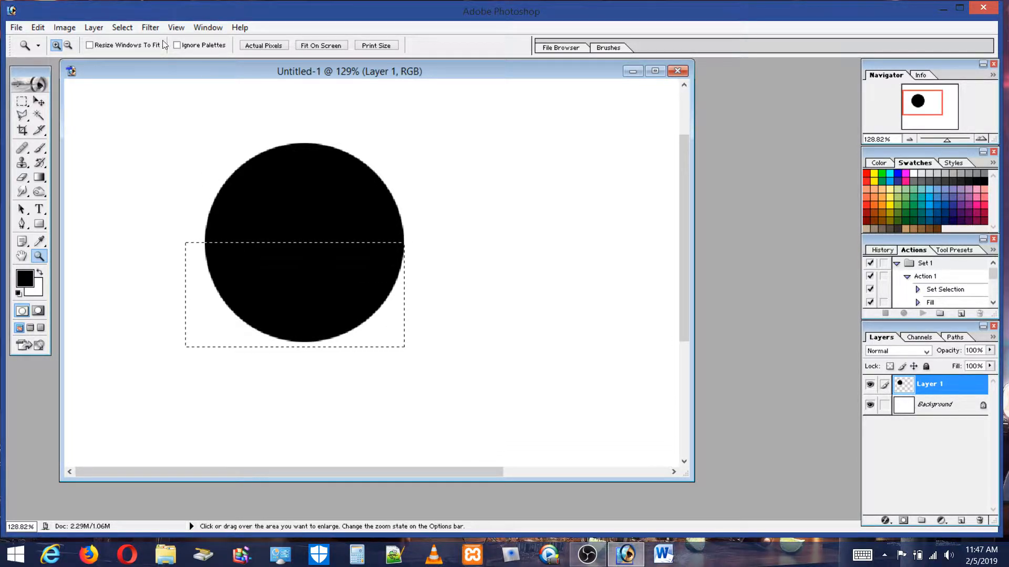
{"action": "left_click", "coordinate": [42, 27]}
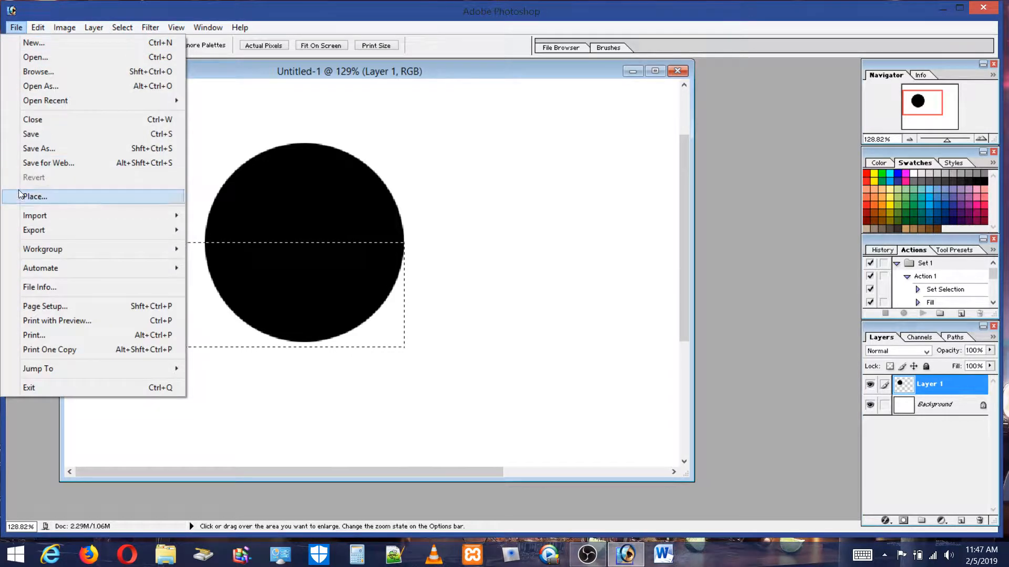
{"action": "left_click", "coordinate": [55, 268]}
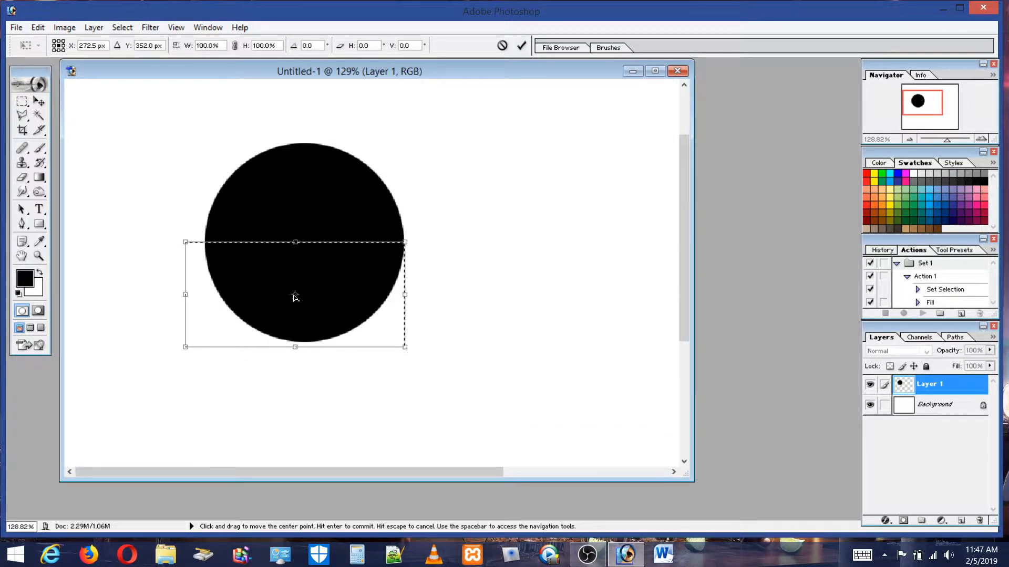
{"action": "left_click_drag", "start_coordinate": [303, 292], "coordinate": [402, 248]}
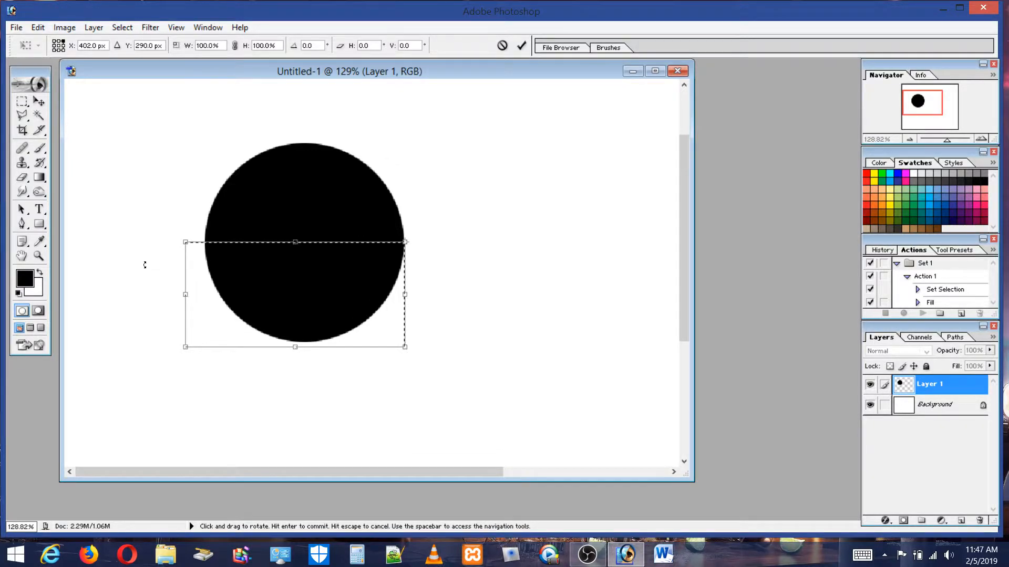
{"action": "mouse_move", "coordinate": [147, 264]}
{"action": "left_mouse_down"}
{"action": "mouse_move", "coordinate": [322, 407]}
{"action": "mouse_move", "coordinate": [538, 254]}
{"action": "mouse_move", "coordinate": [546, 226]}
{"action": "mouse_move", "coordinate": [543, 263]}
{"action": "mouse_move", "coordinate": [560, 225]}
{"action": "mouse_move", "coordinate": [543, 280]}
{"action": "mouse_move", "coordinate": [578, 225]}
{"action": "mouse_move", "coordinate": [558, 300]}
{"action": "mouse_move", "coordinate": [519, 355]}
{"action": "mouse_move", "coordinate": [473, 387]}
{"action": "mouse_move", "coordinate": [428, 401]}
{"action": "mouse_move", "coordinate": [443, 401]}
{"action": "left_mouse_up"}
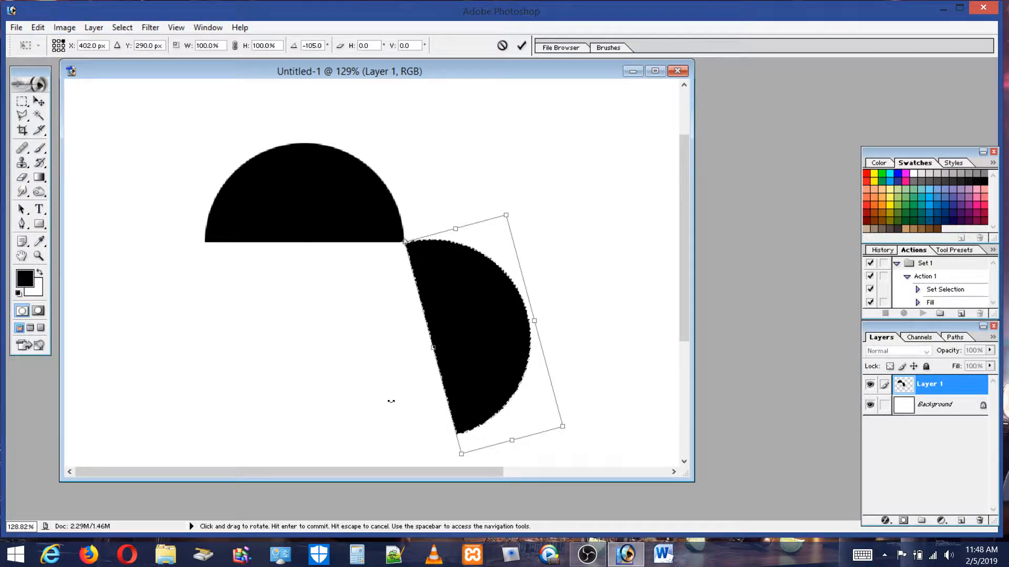
{"action": "left_click_drag", "start_coordinate": [405, 403], "coordinate": [545, 312]}
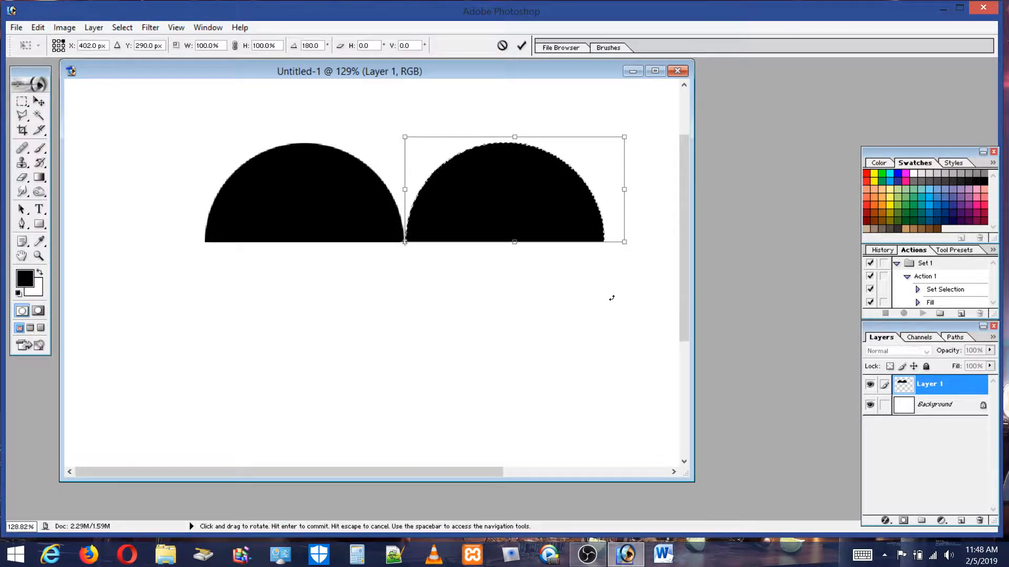
{"action": "left_click_drag", "start_coordinate": [608, 300], "coordinate": [570, 283]}
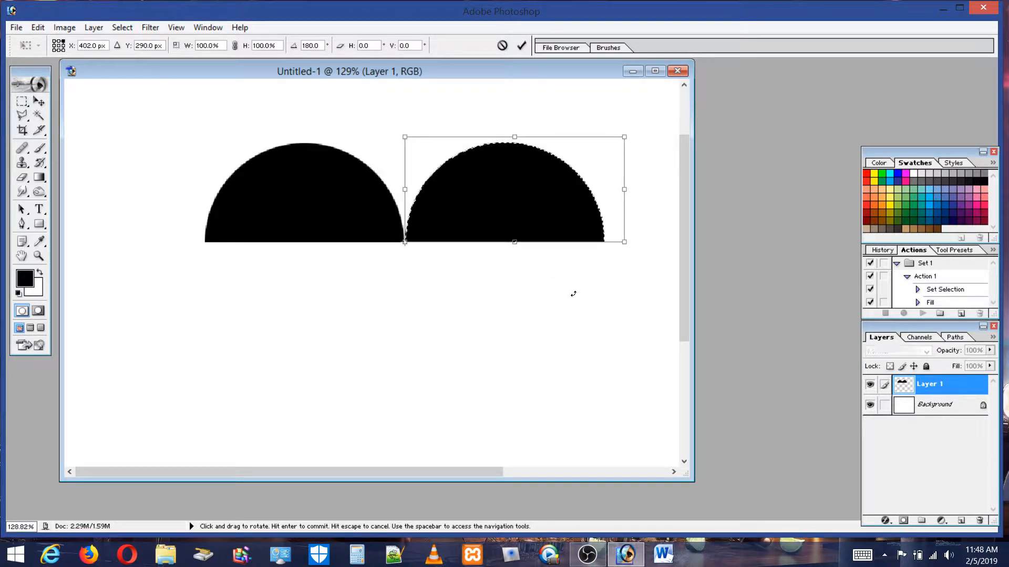
{"action": "key", "text": "z"}
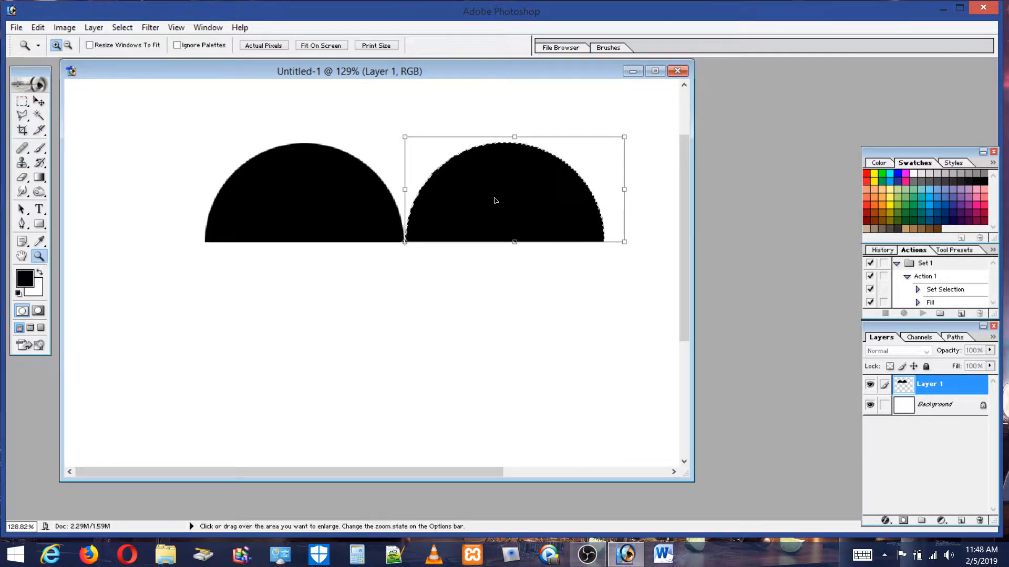
Deselect the rotated semicircle and return the view to 100%
{"action": "left_click", "coordinate": [322, 113]}
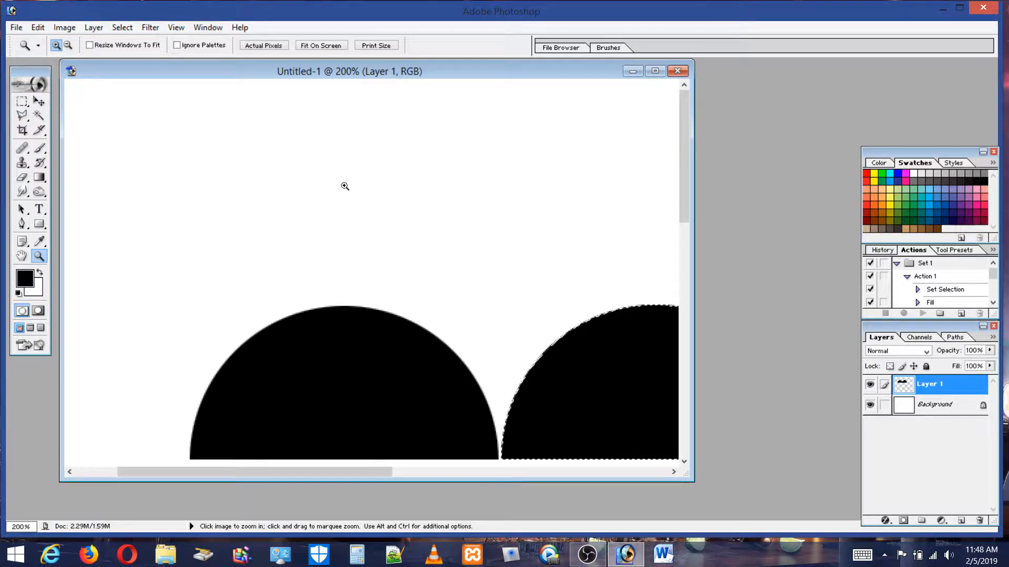
{"action": "left_click_drag", "start_coordinate": [686, 190], "coordinate": [688, 226]}
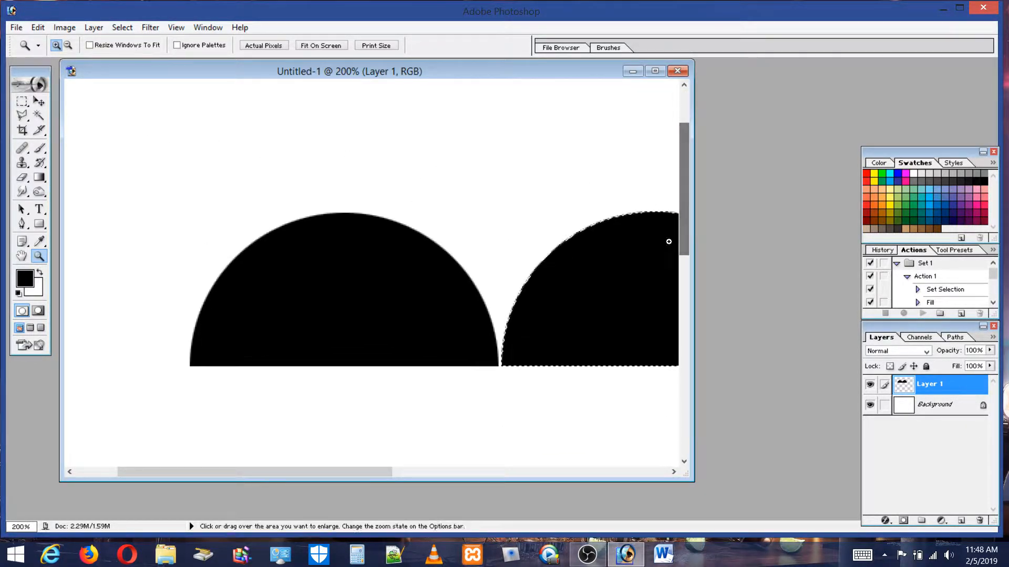
{"action": "left_click", "coordinate": [22, 102]}
{"action": "left_click", "coordinate": [384, 149]}
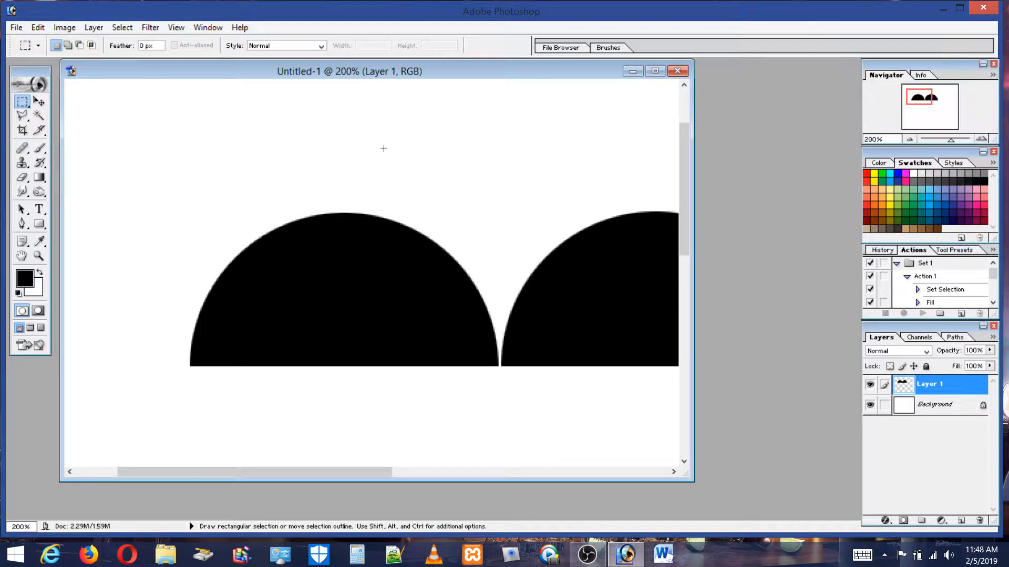
{"action": "left_click", "coordinate": [21, 256]}
{"action": "double_click", "coordinate": [38, 256]}
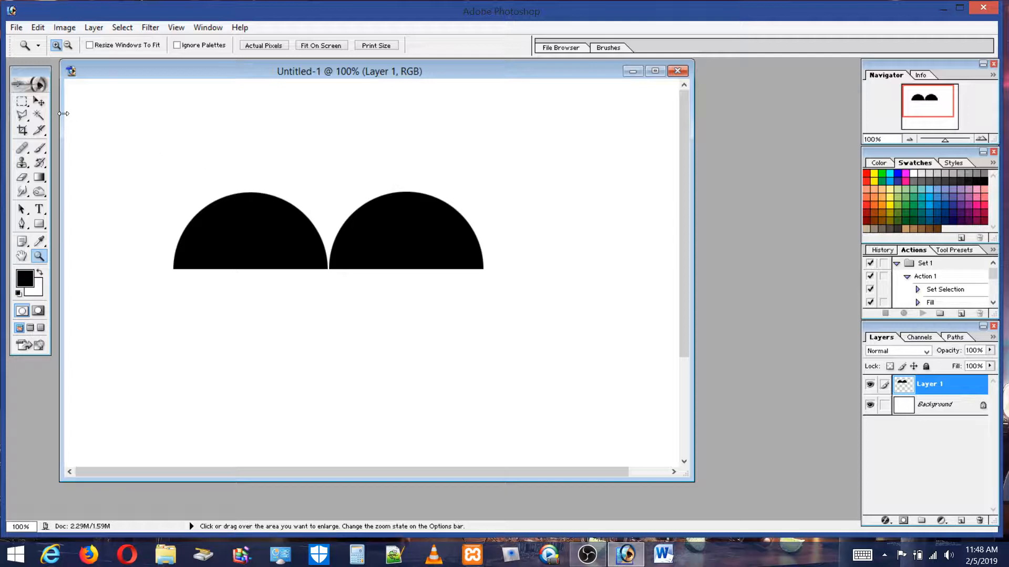
Free Transform both semicircles, rotating them 180° and moving them to about X 370 px, Y 294 px
{"action": "left_click", "coordinate": [38, 27]}
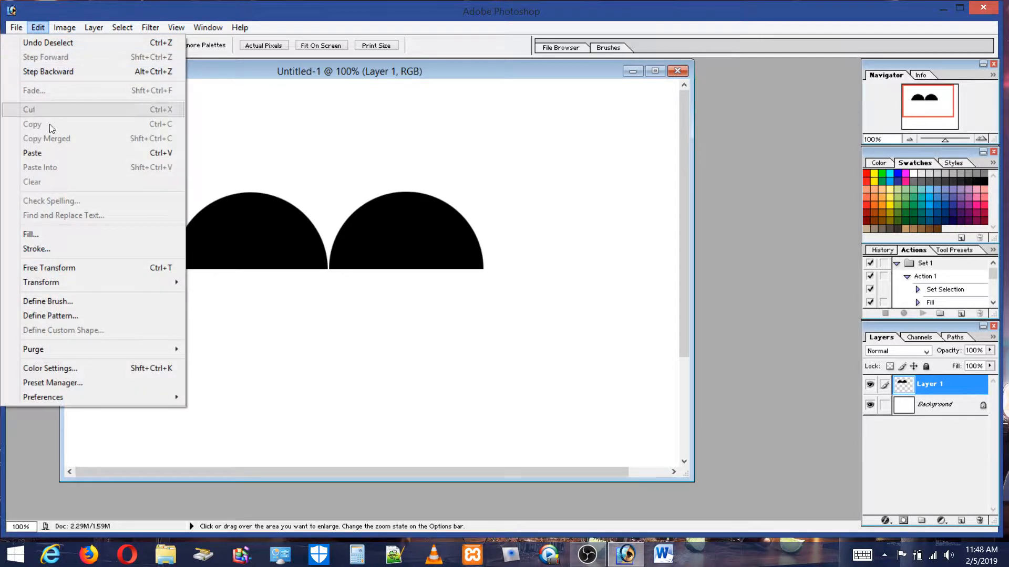
{"action": "left_click", "coordinate": [55, 269]}
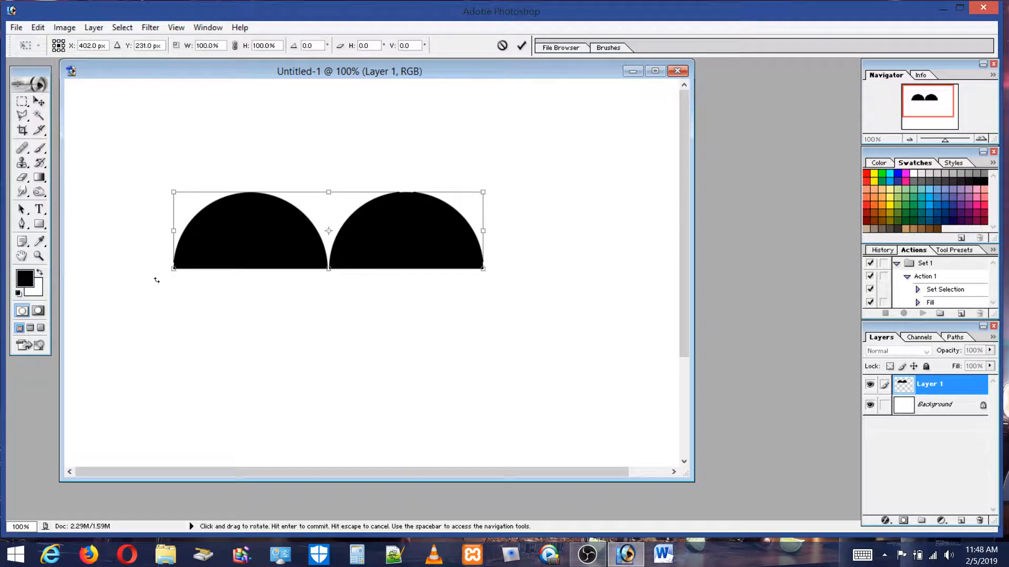
{"action": "left_click_drag", "start_coordinate": [334, 375], "coordinate": [333, 151]}
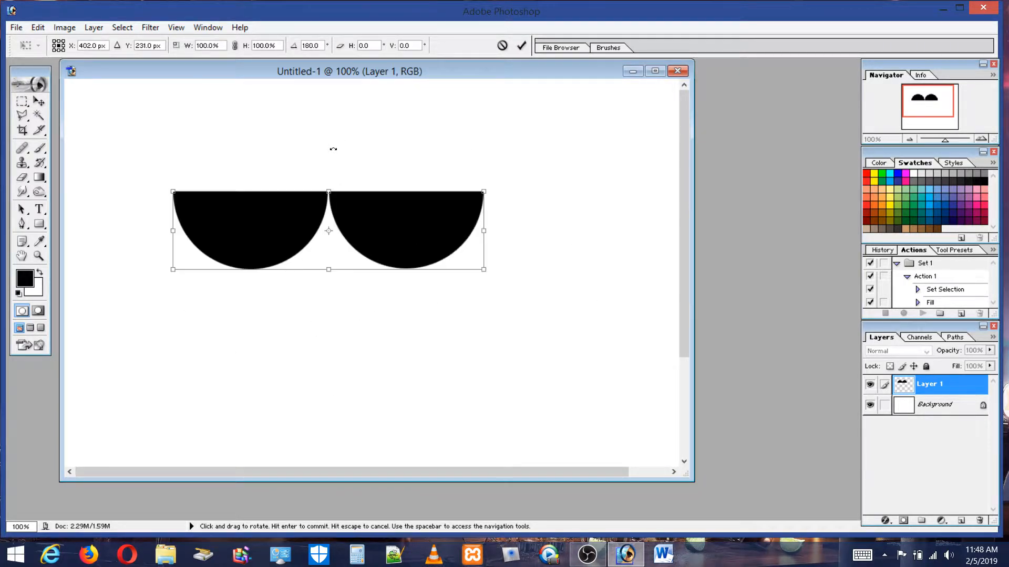
{"action": "left_click_drag", "start_coordinate": [367, 217], "coordinate": [346, 258]}
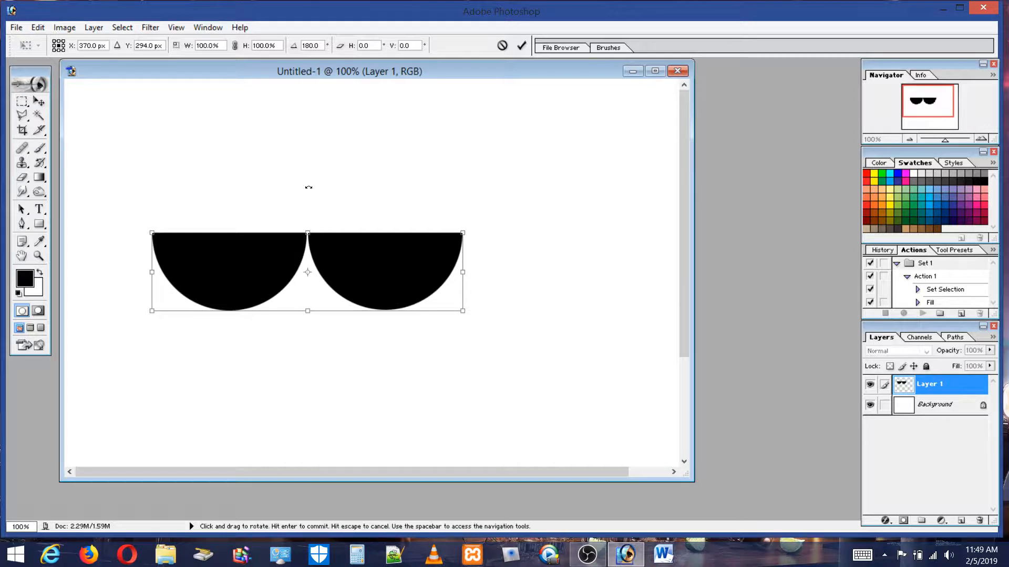
{"action": "key", "text": "Return"}
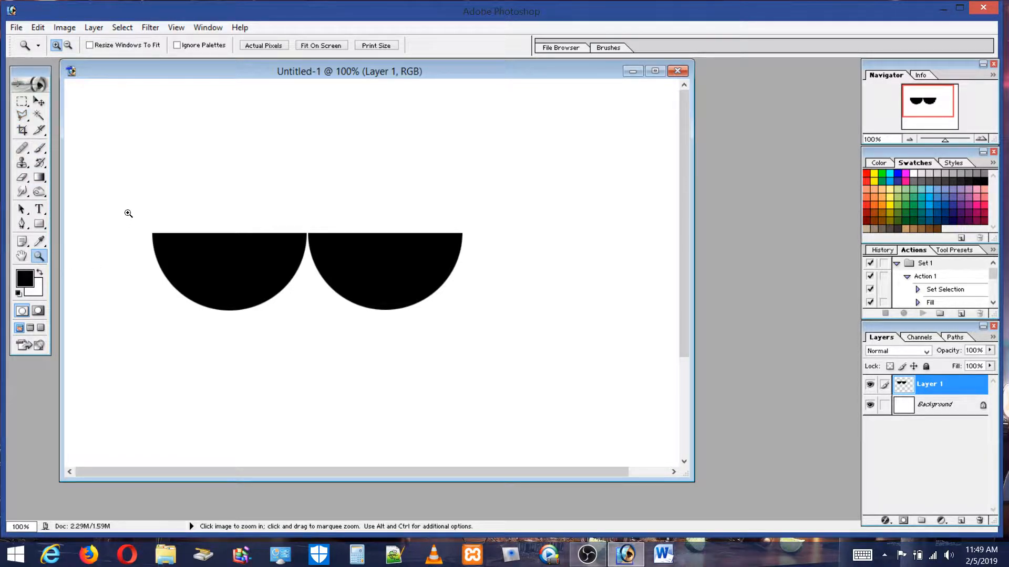
{"action": "left_click_drag", "start_coordinate": [129, 214], "coordinate": [320, 317]}
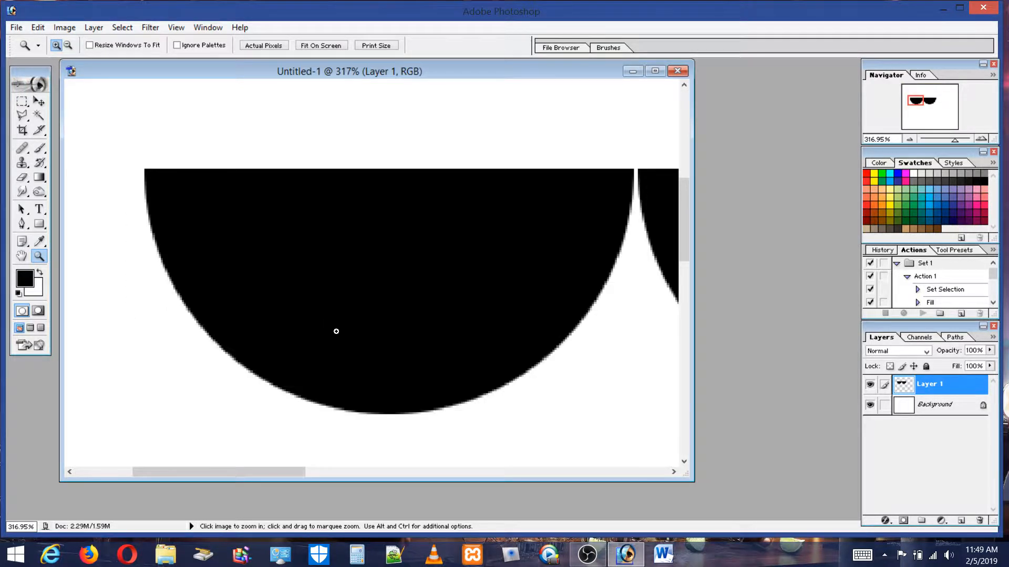
{"action": "left_click", "coordinate": [22, 101]}
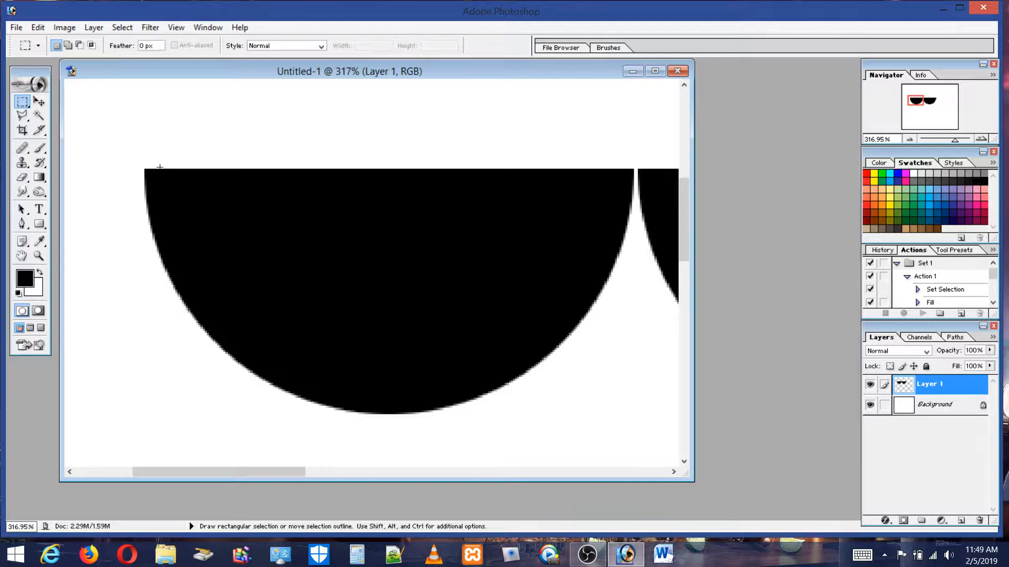
{"action": "left_click_drag", "start_coordinate": [249, 213], "coordinate": [314, 263]}
{"action": "key", "text": "shift"}
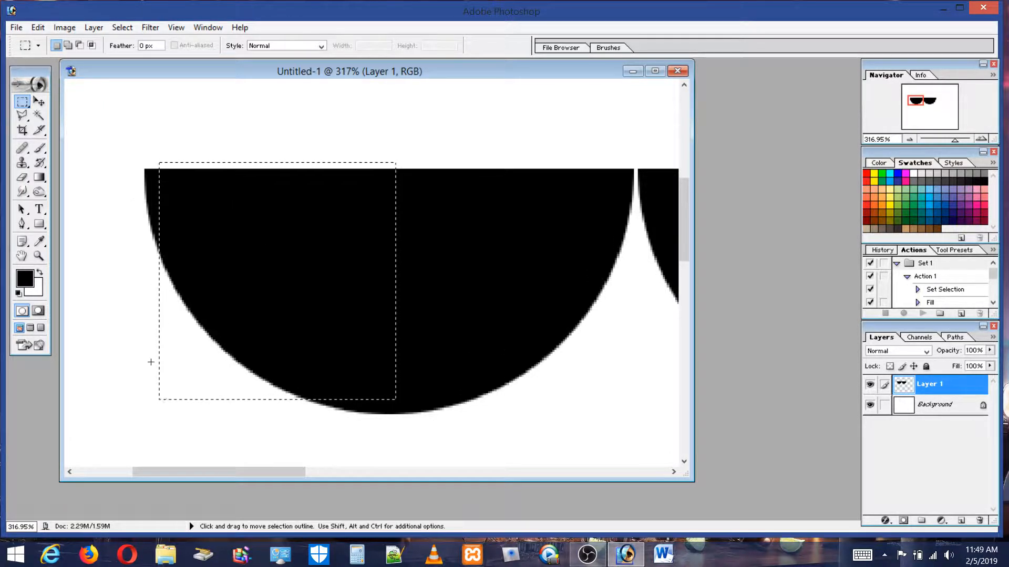
{"action": "left_click", "coordinate": [40, 26]}
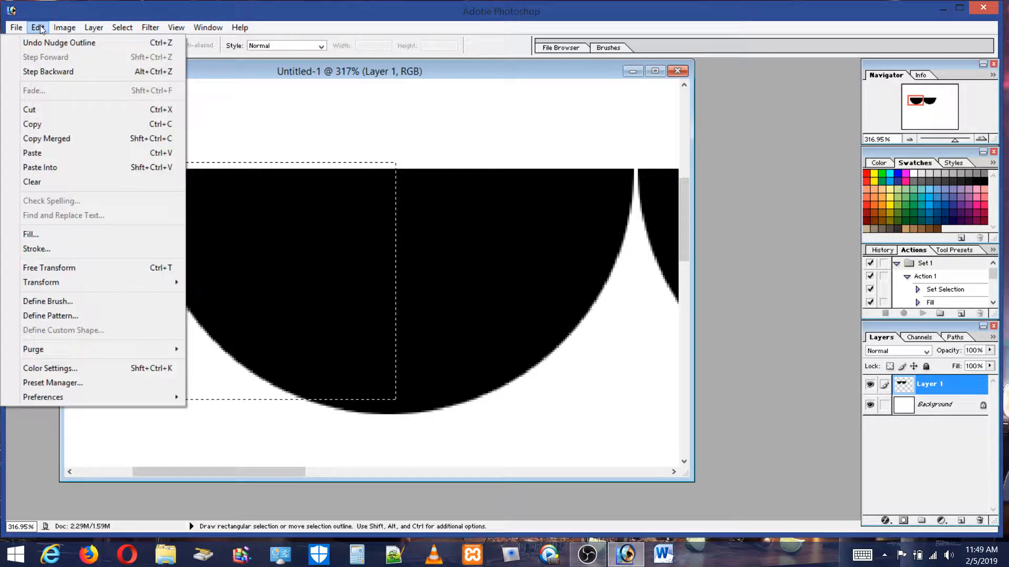
{"action": "left_click", "coordinate": [40, 27]}
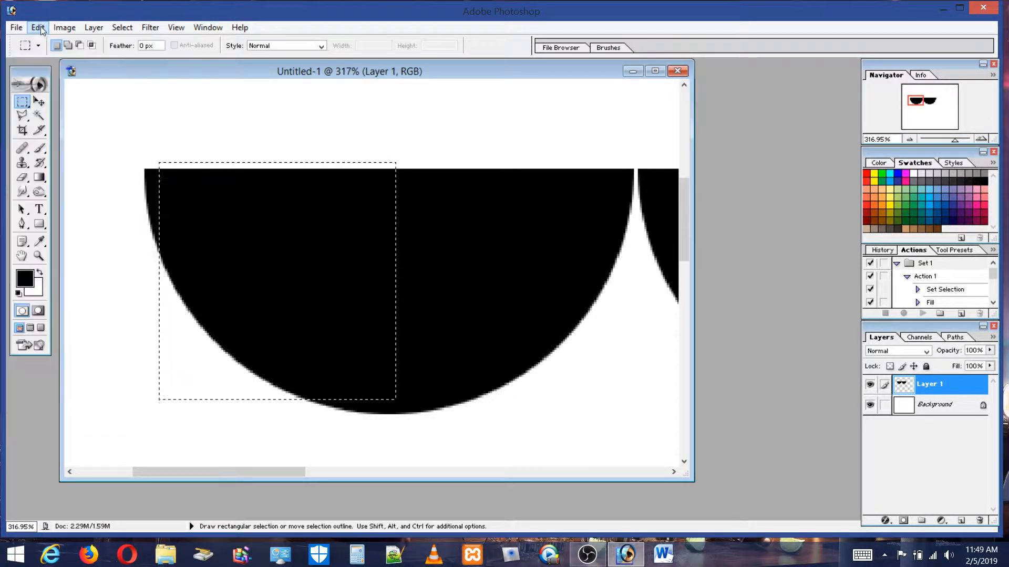
Draw a large circular selection with the Elliptical Marquee, overlapping the left semicircle and extending above its flat edge
{"action": "left_click", "coordinate": [21, 103]}
{"action": "left_click", "coordinate": [51, 115]}
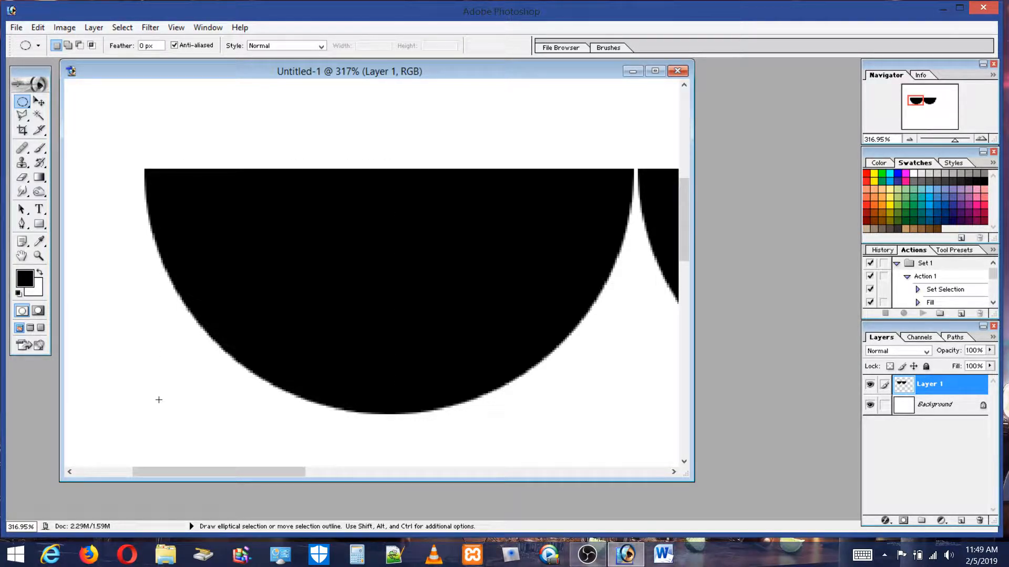
{"action": "left_click_drag", "start_coordinate": [159, 400], "coordinate": [389, 255]}
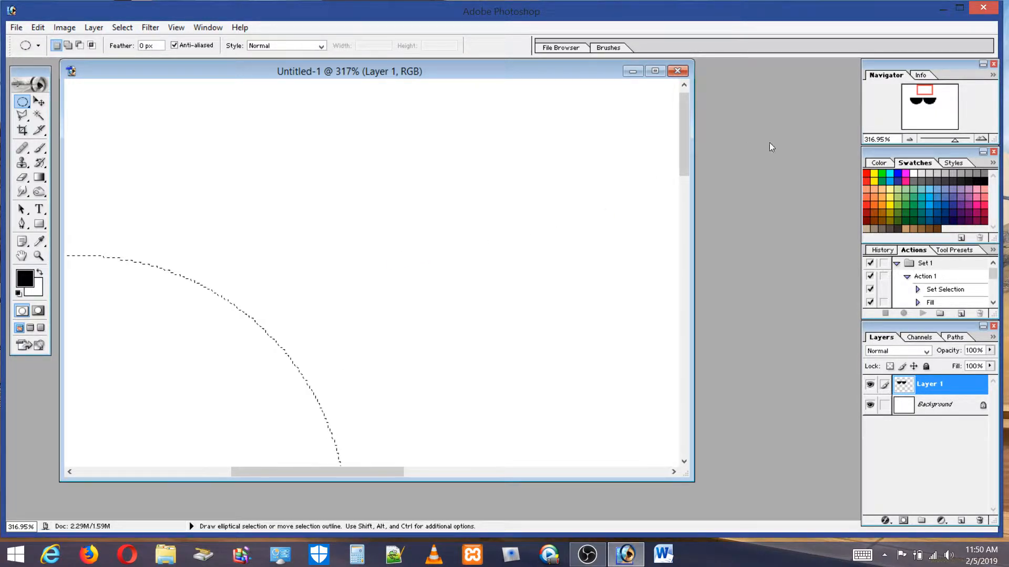
{"action": "left_click", "coordinate": [953, 140]}
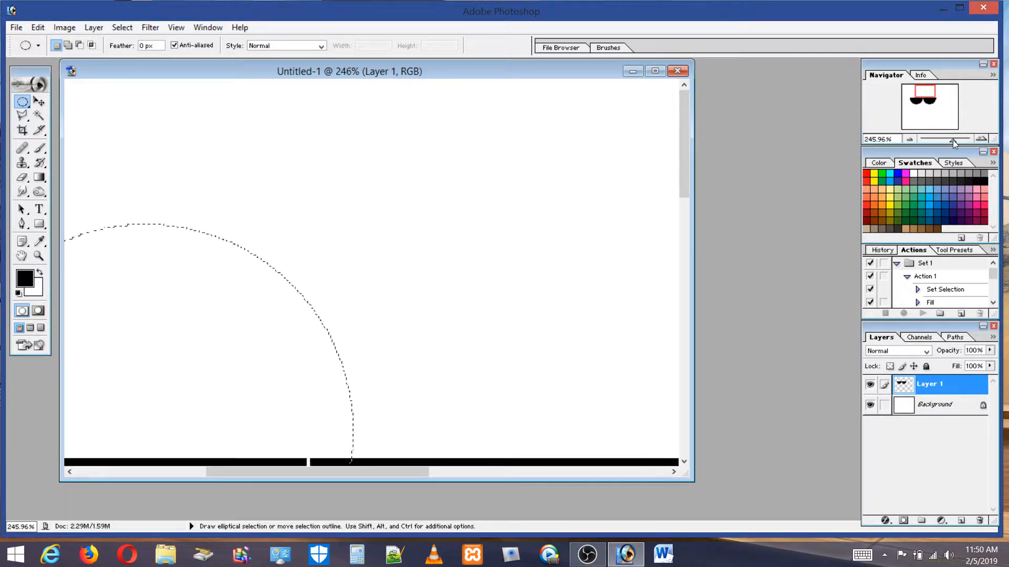
{"action": "left_click_drag", "start_coordinate": [952, 139], "coordinate": [951, 137]}
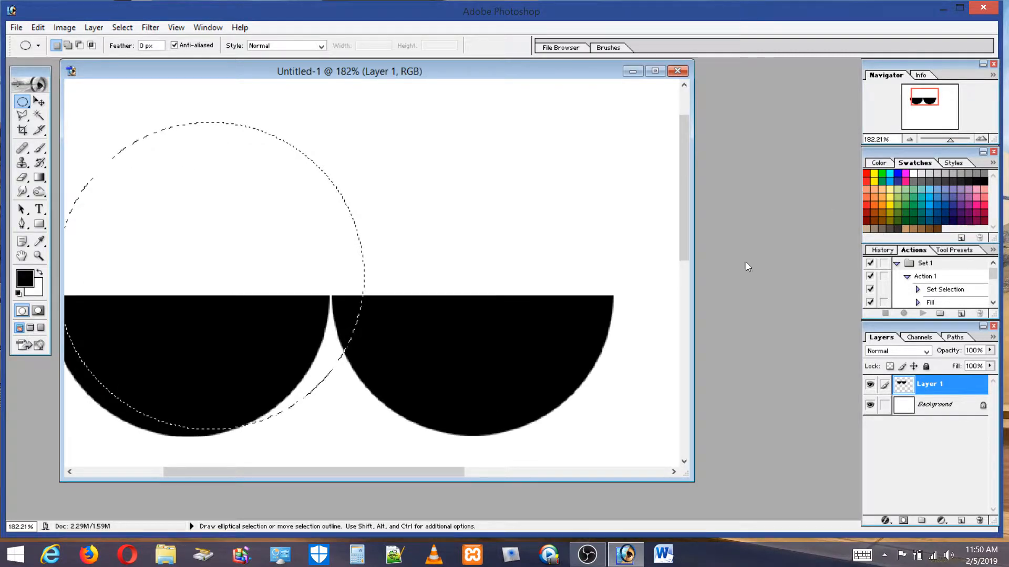
Undo the large circular selection drawn over the left semicircle
{"action": "left_click_drag", "start_coordinate": [433, 477], "coordinate": [412, 477]}
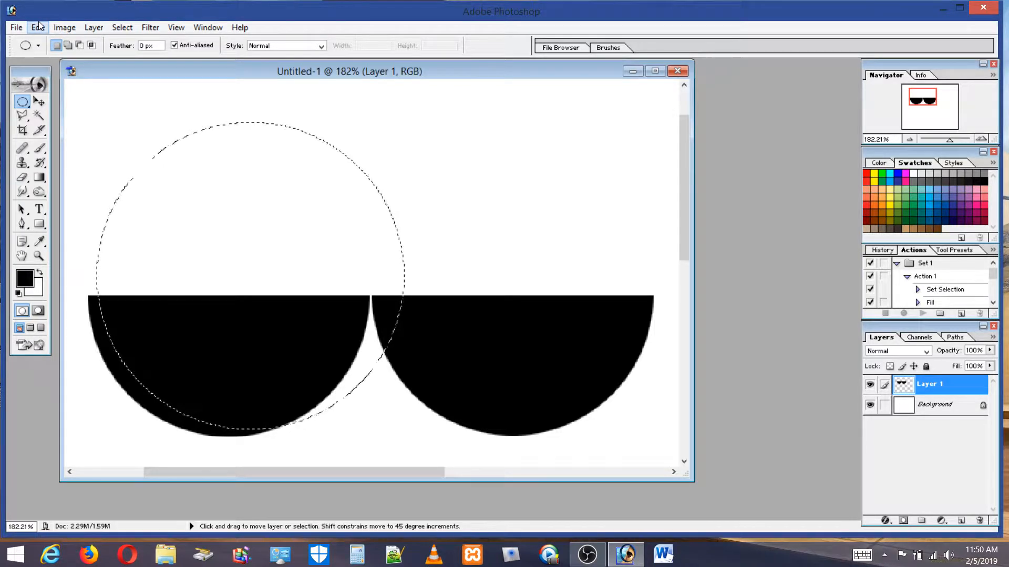
{"action": "key", "text": "ctrl+z"}
{"action": "key", "text": "ctrl+z"}
{"action": "key", "text": "ctrl+z"}
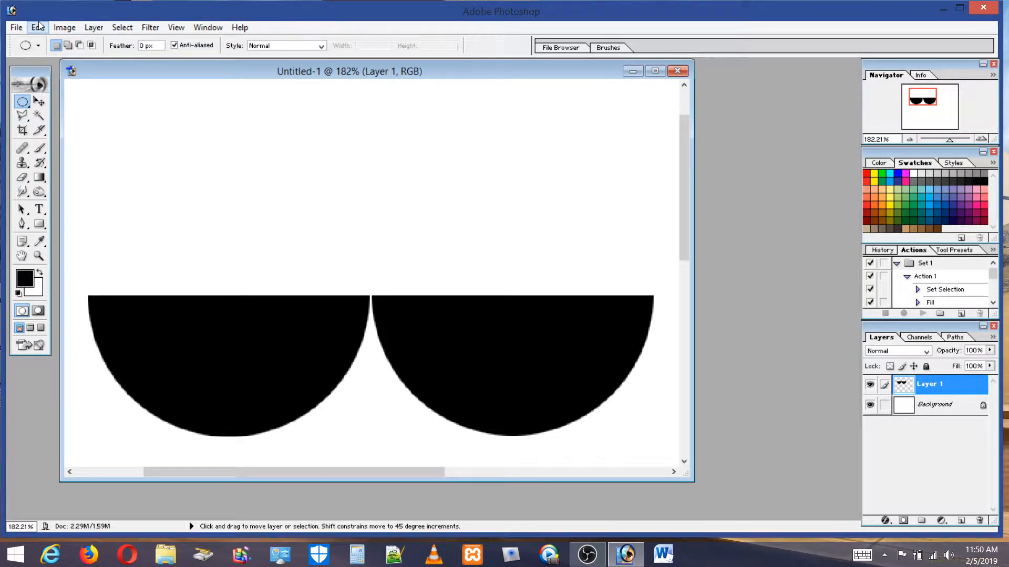
{"action": "key", "text": "ctrl+z"}
{"action": "key", "text": "ctrl+z"}
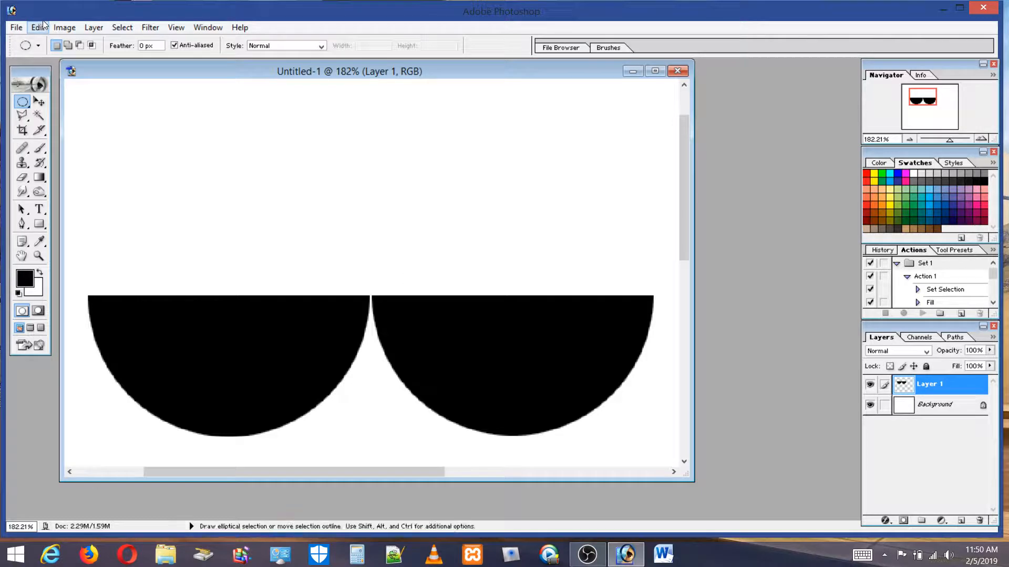
{"action": "left_click", "coordinate": [44, 26]}
{"action": "left_click", "coordinate": [40, 74]}
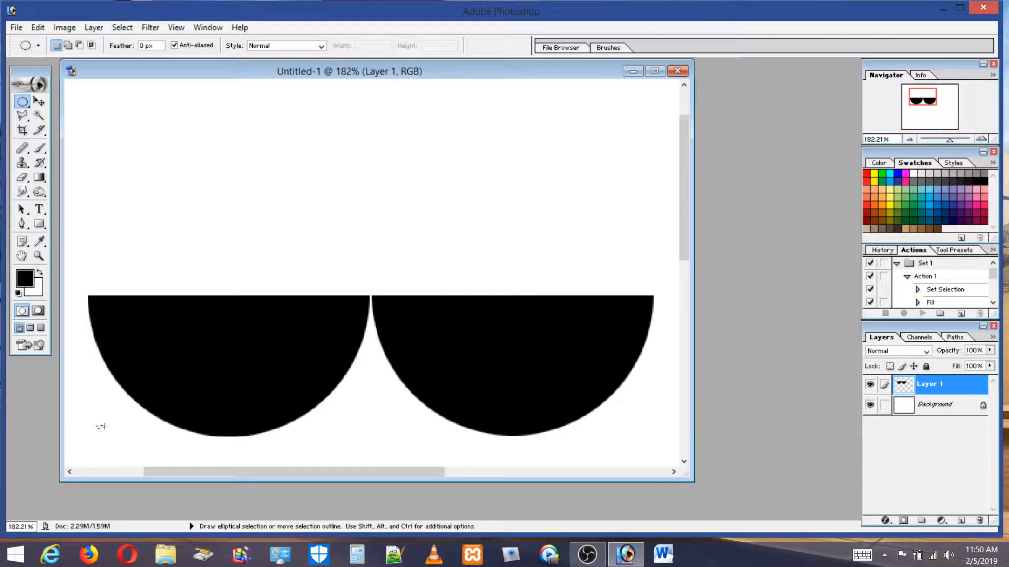
Try a circular selection just inside the left semicircle's rim, then undo it
{"action": "left_click_drag", "start_coordinate": [143, 379], "coordinate": [502, 161]}
{"action": "key", "text": "shift"}
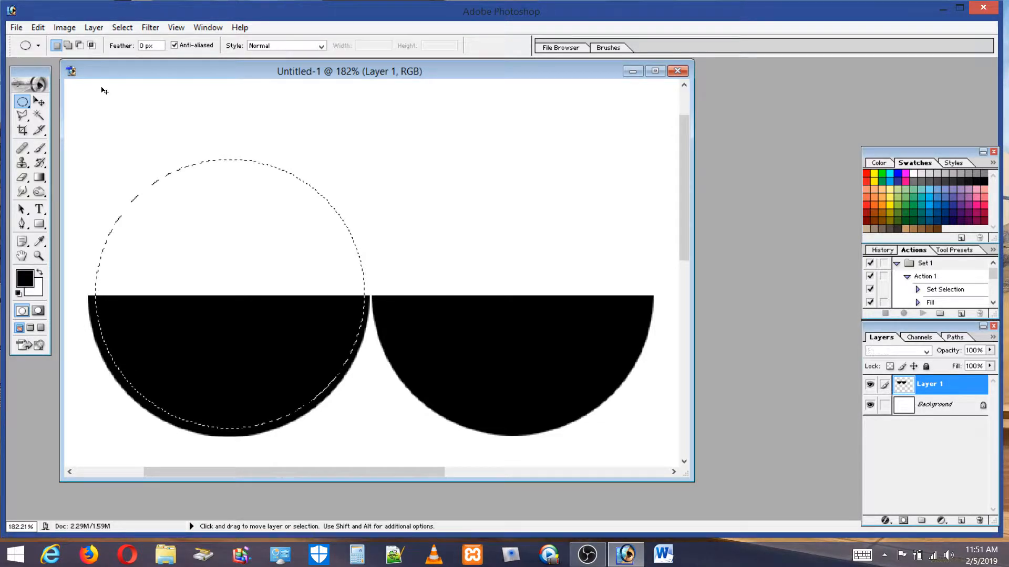
{"action": "key", "text": "ctrl+d"}
{"action": "left_click", "coordinate": [37, 27]}
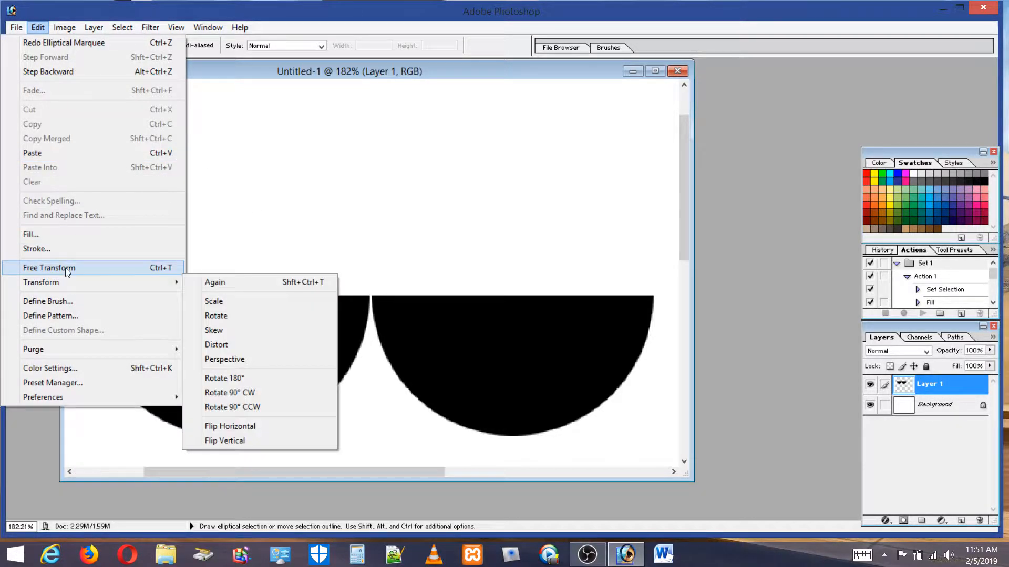
{"action": "mouse_move", "coordinate": [56, 283]}
{"action": "left_click", "coordinate": [276, 70]}
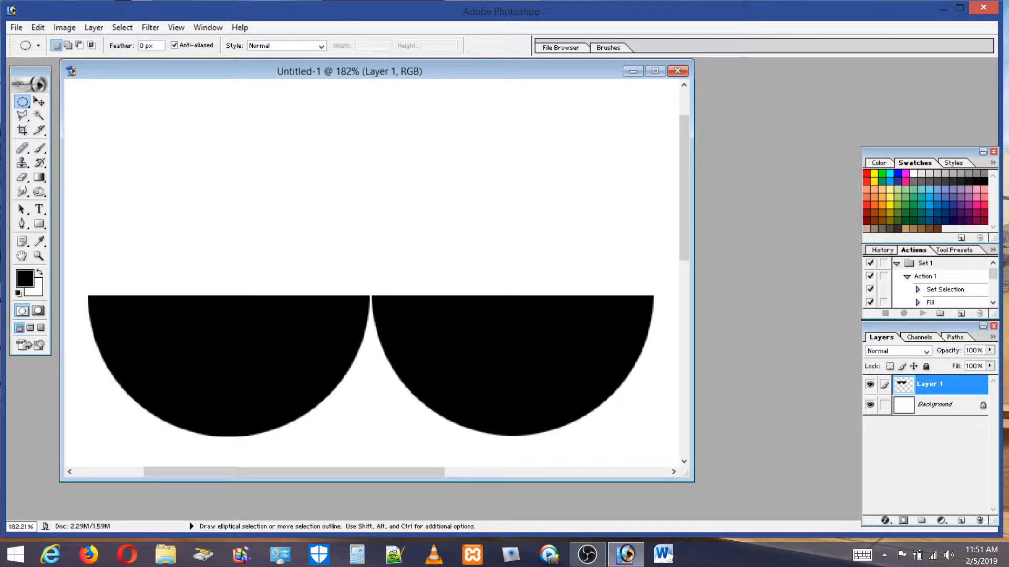
{"action": "left_click", "coordinate": [39, 27]}
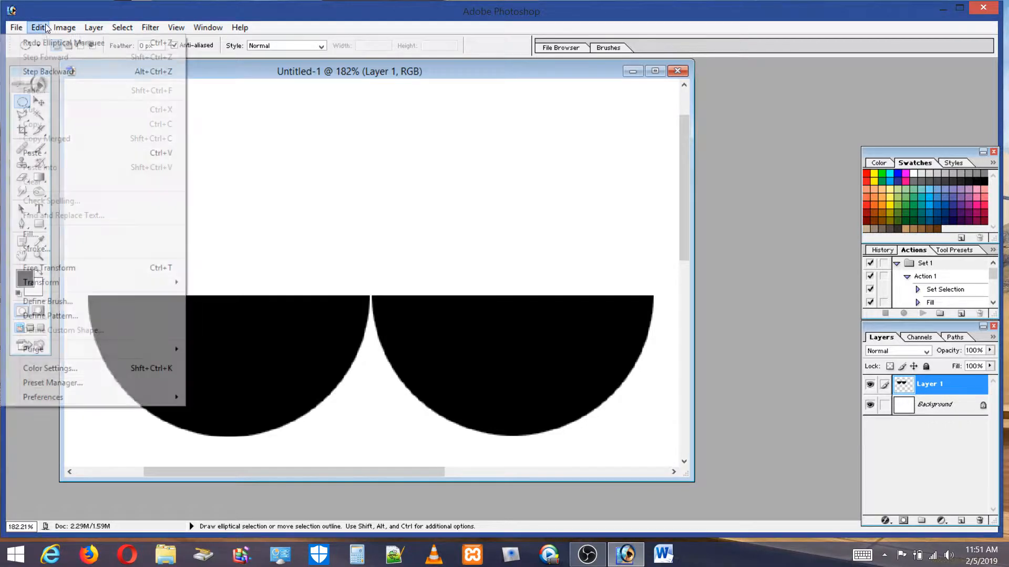
{"action": "left_click", "coordinate": [45, 70]}
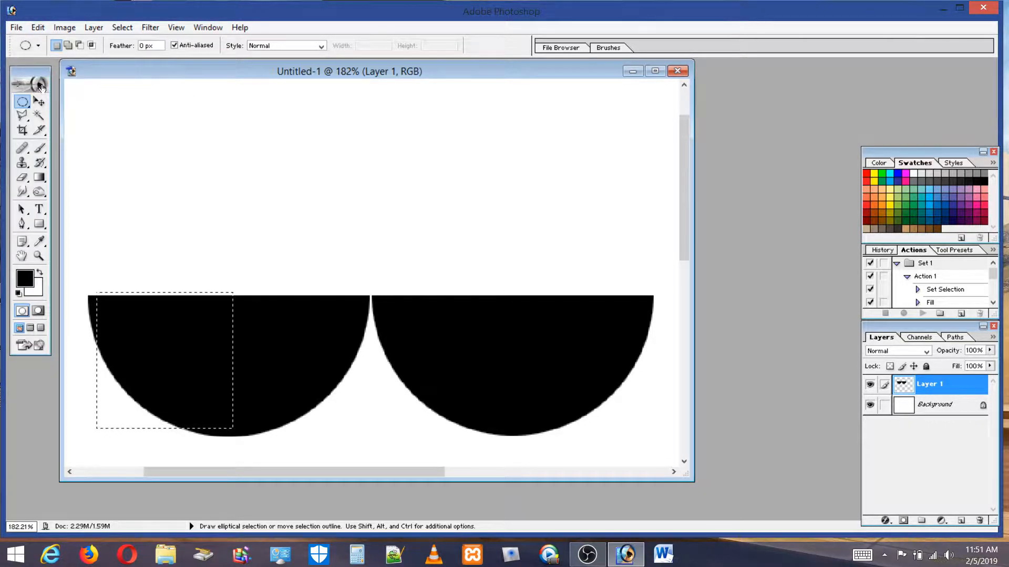
Draw a circular selection just inside the left semicircle's rim and delete its contents, leaving a thin arc
{"action": "left_click", "coordinate": [97, 428]}
{"action": "left_click_drag", "start_coordinate": [98, 428], "coordinate": [513, 165]}
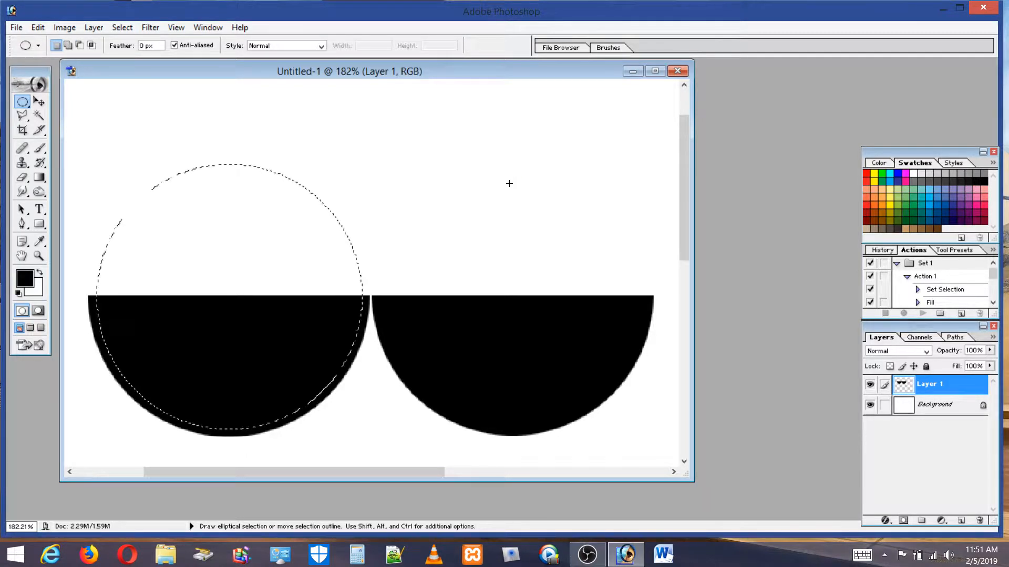
{"action": "key", "text": "Delete"}
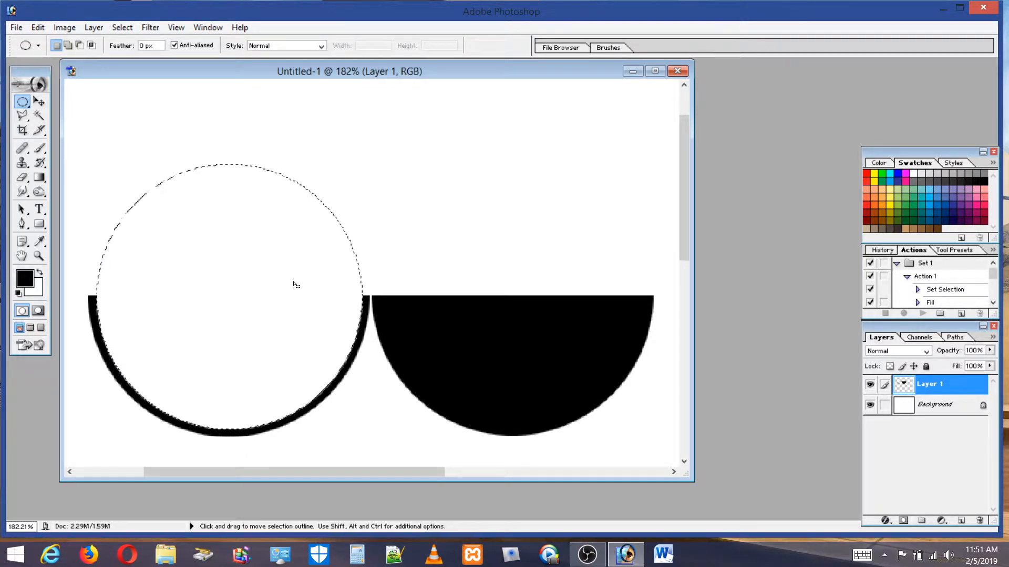
Move the circular selection just inside the right semicircle's rim, delete its contents to leave a matching thin arc, and deselect
{"action": "left_click_drag", "start_coordinate": [182, 331], "coordinate": [466, 329]}
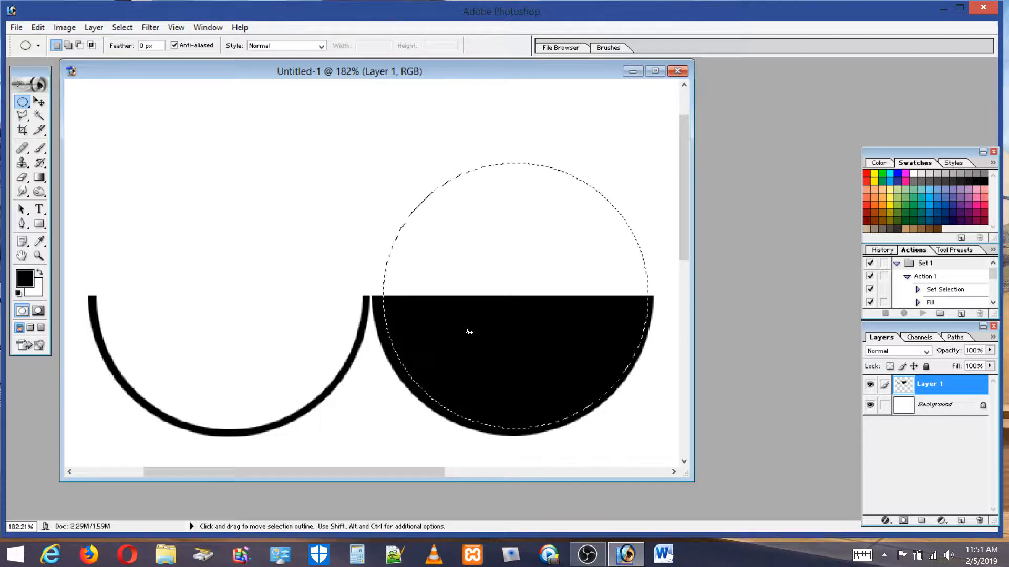
{"action": "key", "text": "Left"}
{"action": "key", "text": "Left"}
{"action": "key", "text": "Left"}
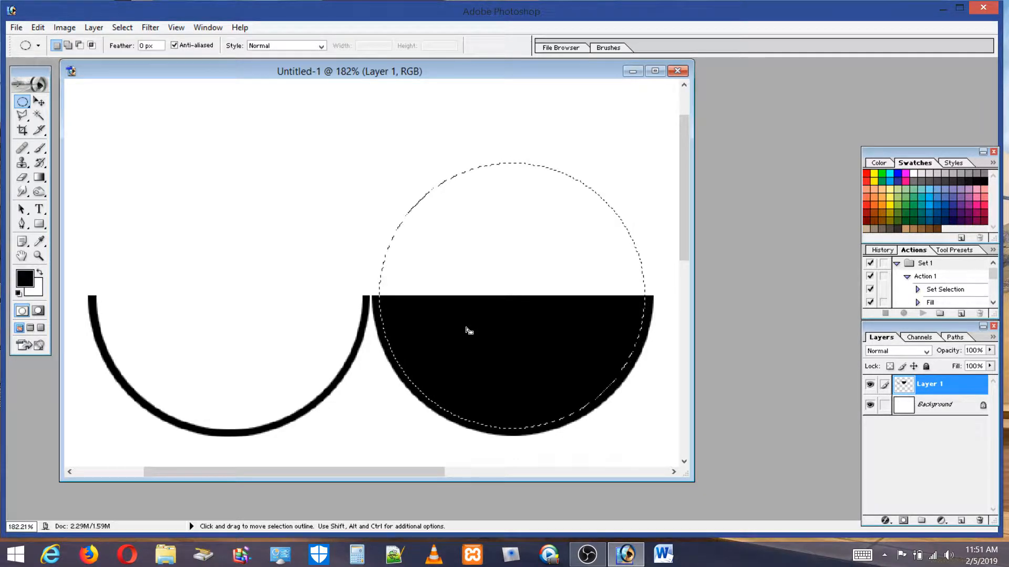
{"action": "key", "text": "Right"}
{"action": "key", "text": "Right"}
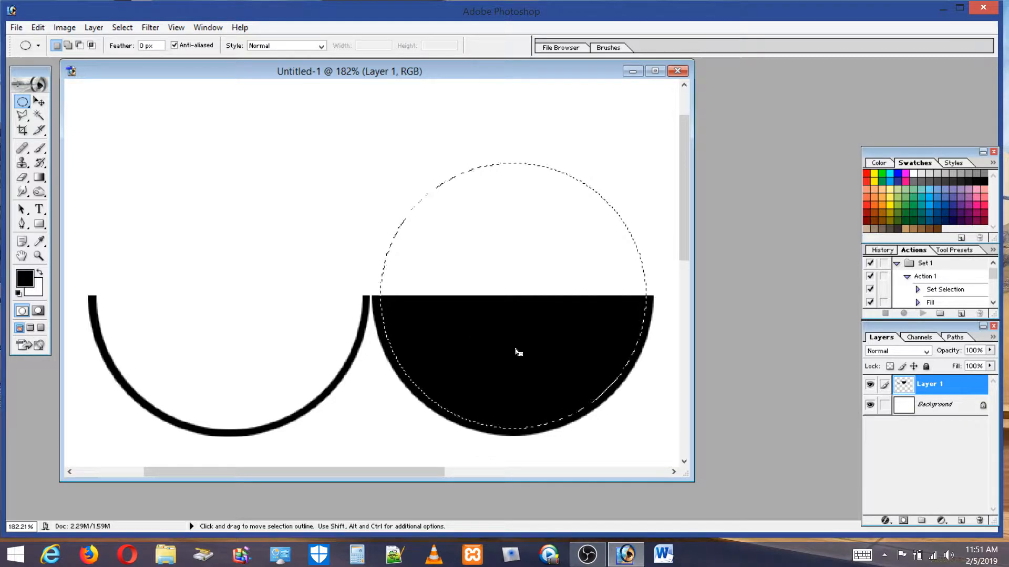
{"action": "key", "text": "Delete"}
{"action": "left_click_drag", "start_coordinate": [521, 291], "coordinate": [524, 291]}
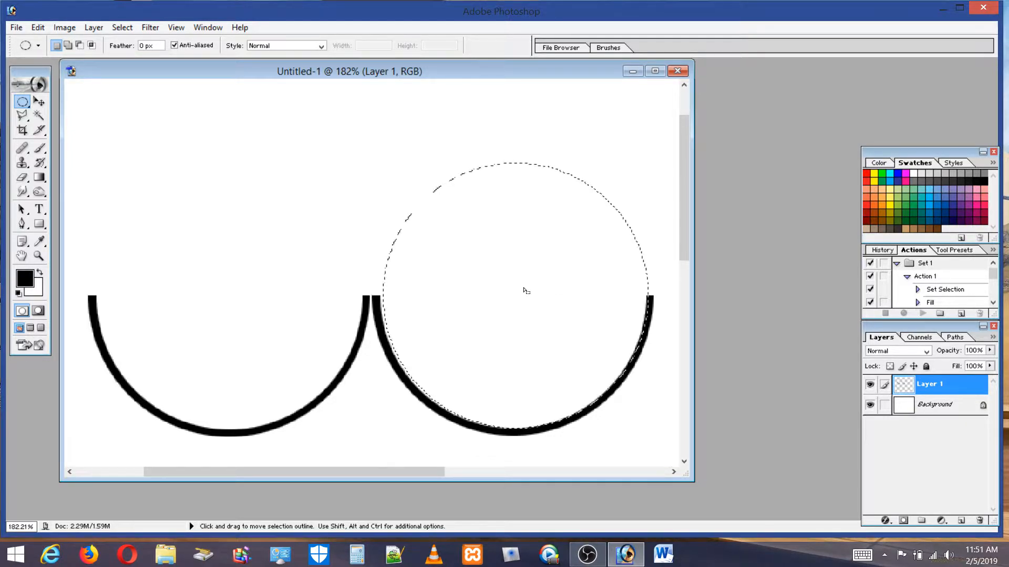
{"action": "left_click", "coordinate": [385, 185]}
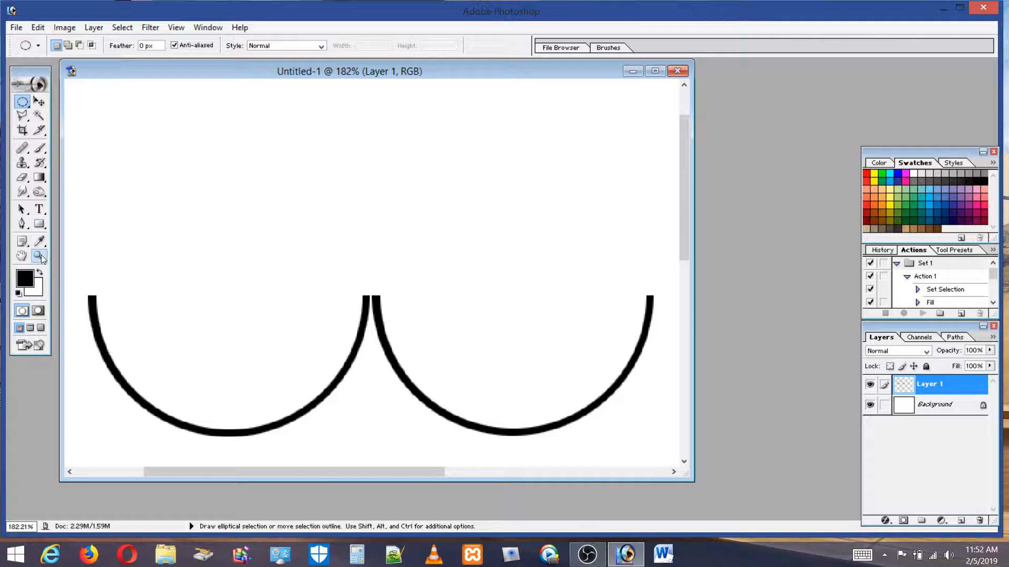
Choose the Brush tool with the hard round 9 px preset and set its master diameter to 7 px
{"action": "left_click", "coordinate": [40, 148]}
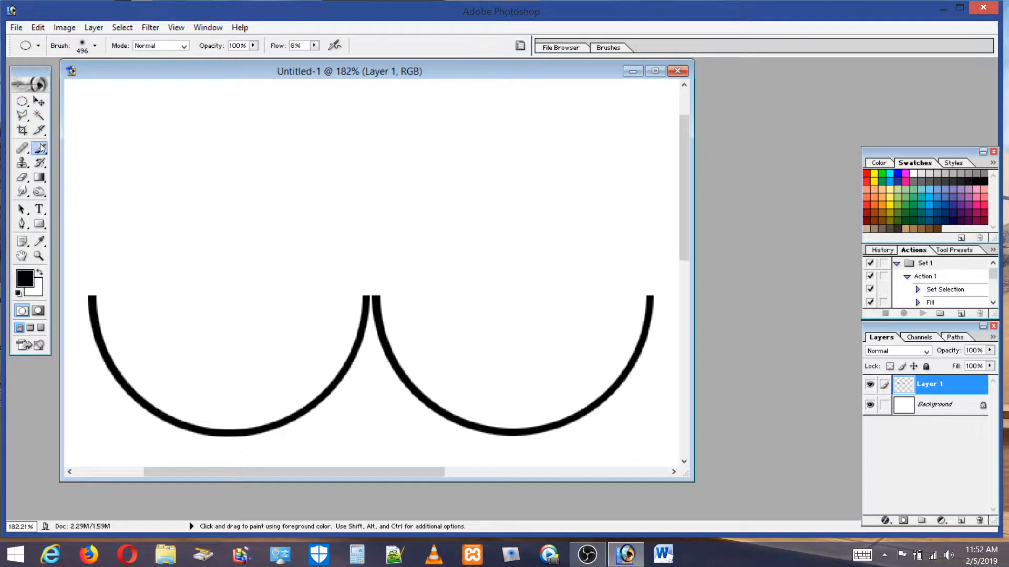
{"action": "left_click", "coordinate": [81, 46]}
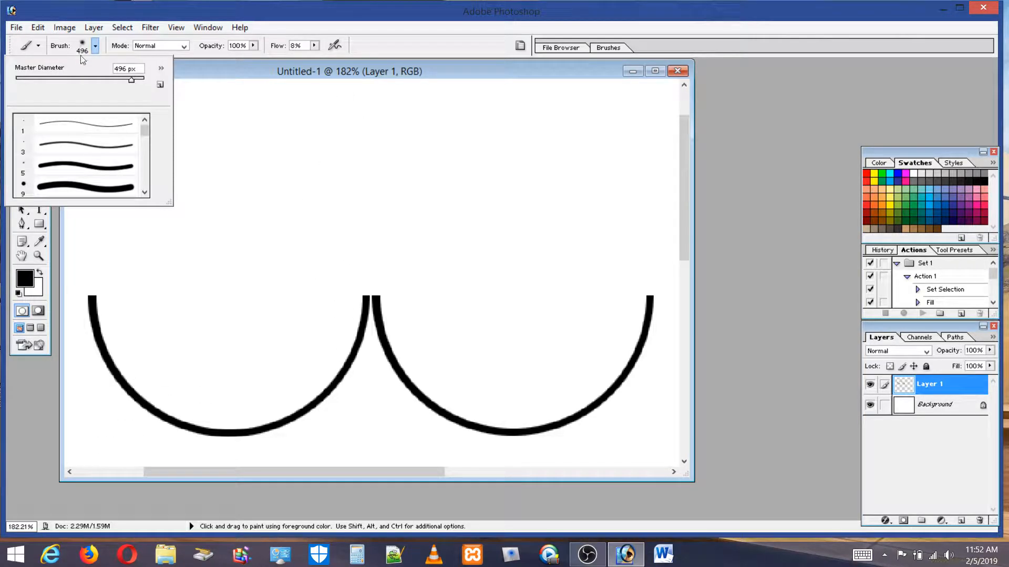
{"action": "left_click", "coordinate": [74, 168]}
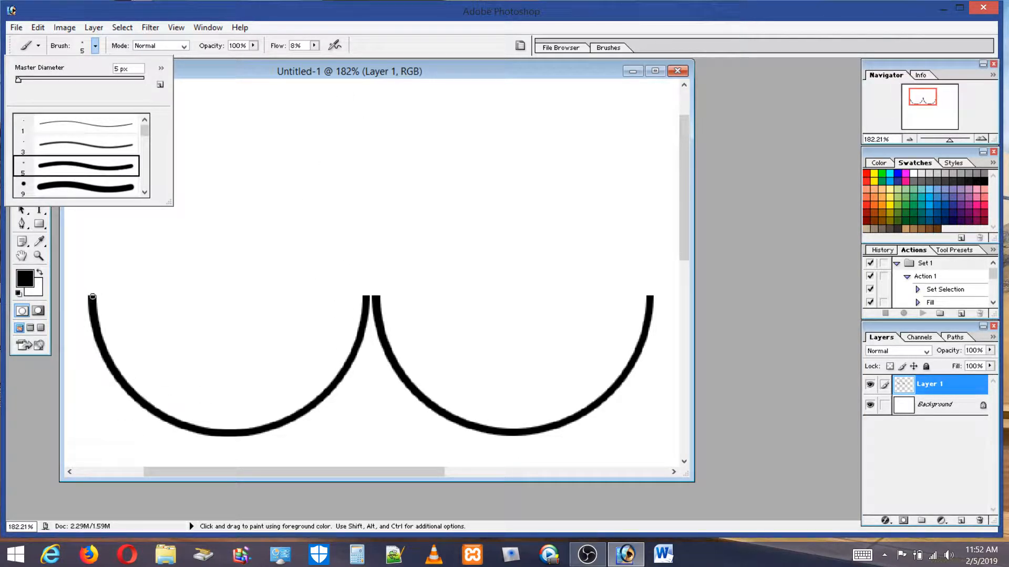
{"action": "left_click", "coordinate": [60, 185]}
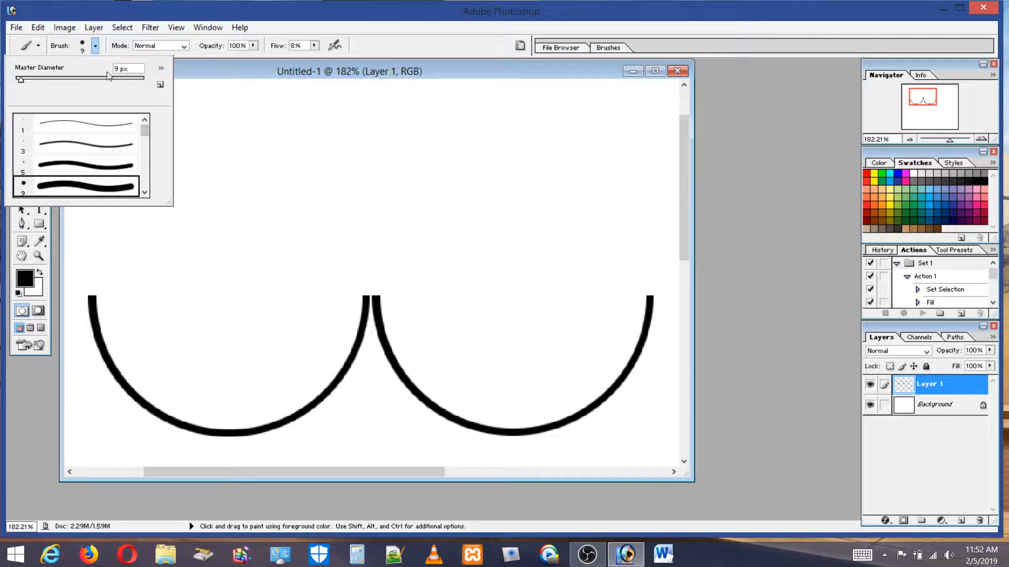
{"action": "left_click_drag", "start_coordinate": [119, 70], "coordinate": [103, 73]}
{"action": "type", "text": "7"}
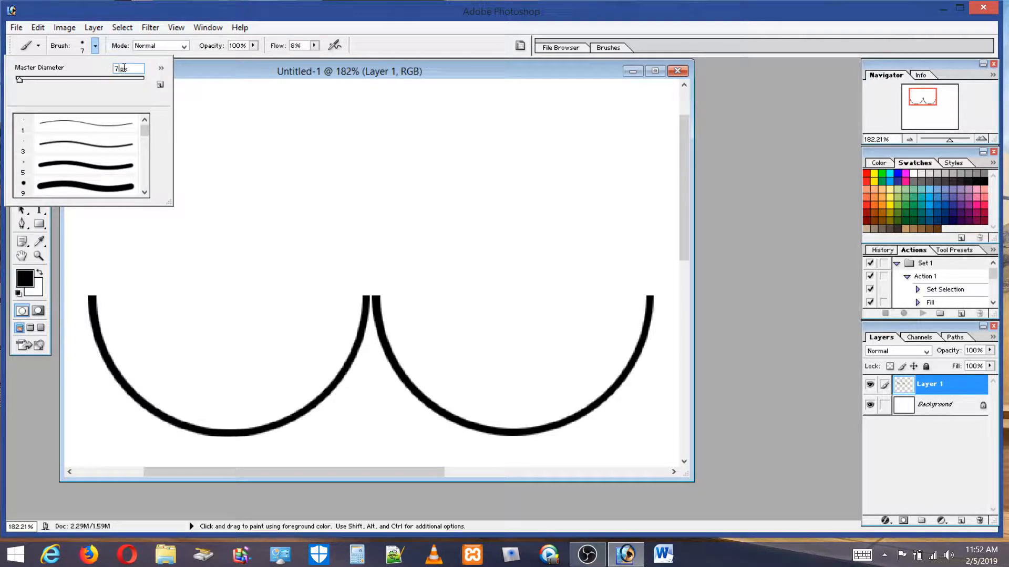
{"action": "left_click", "coordinate": [235, 71]}
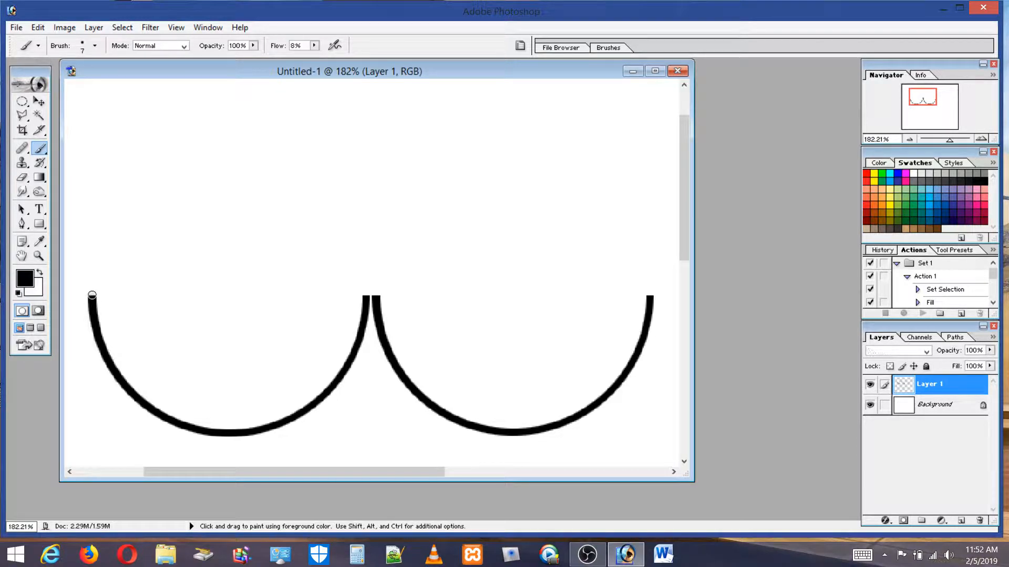
Undo the brush dab on the left arc's end and set the brush flow to 100%
{"action": "left_click", "coordinate": [38, 27]}
{"action": "left_click", "coordinate": [81, 44]}
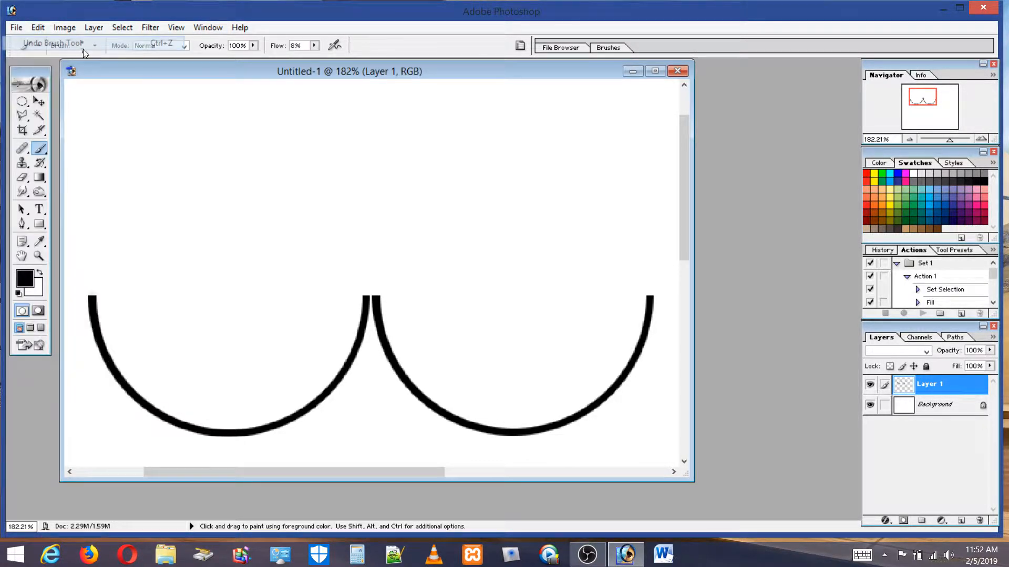
{"action": "left_click", "coordinate": [314, 46]}
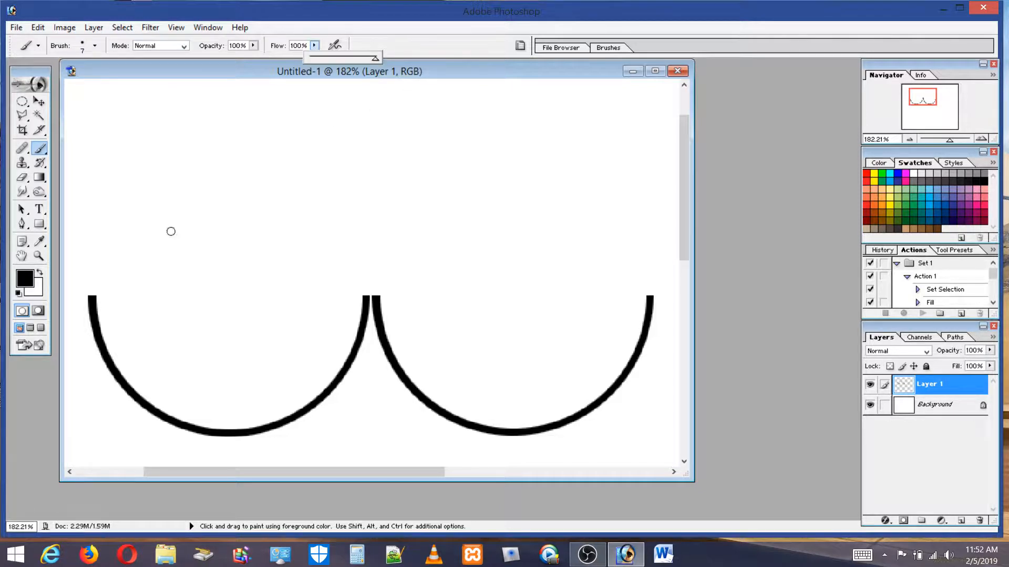
Try joining the left arc's outer end to the right arc's outer end with a straight brush line, then undo it
{"action": "left_click", "coordinate": [92, 295]}
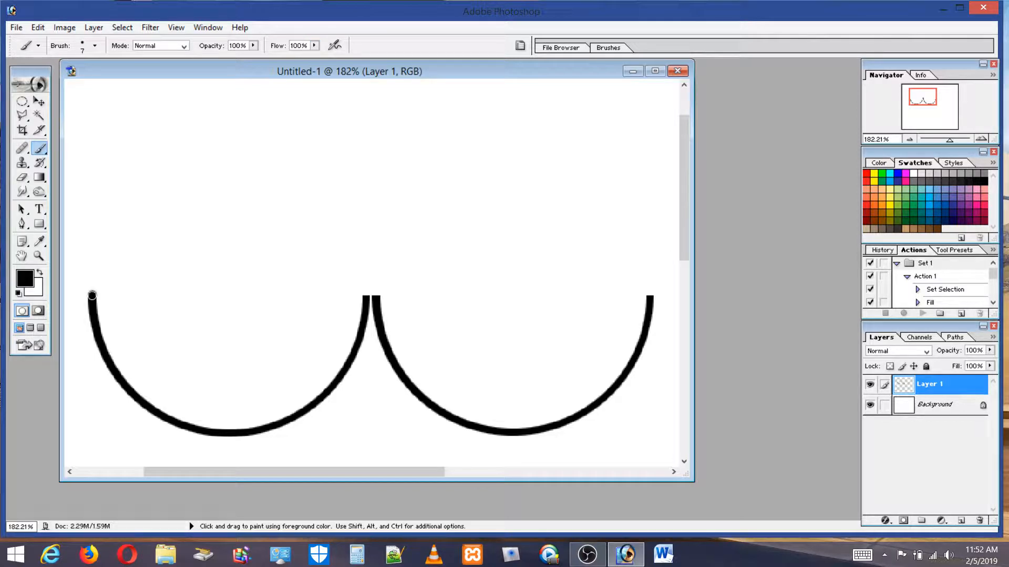
{"action": "left_click", "coordinate": [650, 295], "text": "shift"}
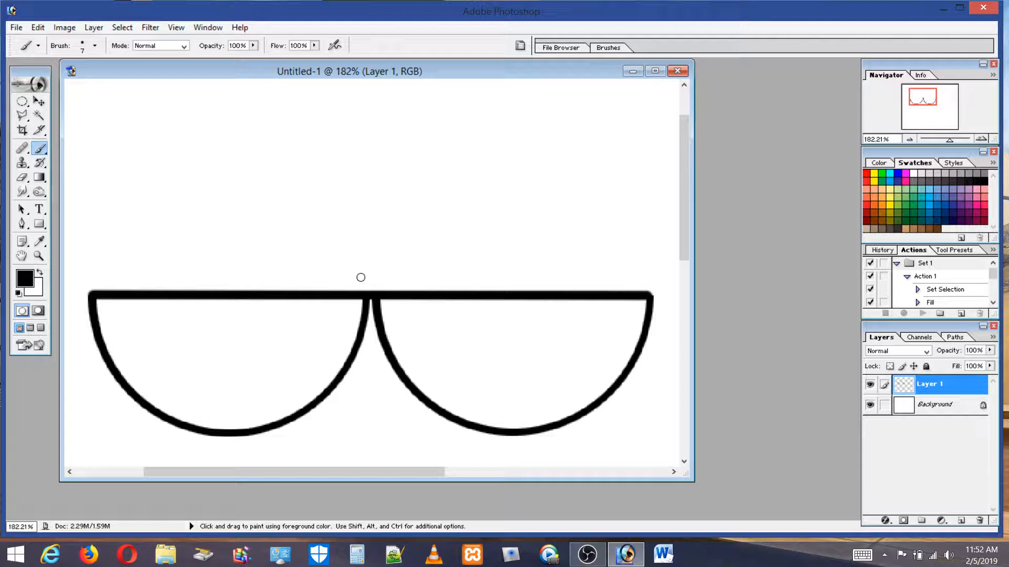
{"action": "key", "text": "ctrl+z"}
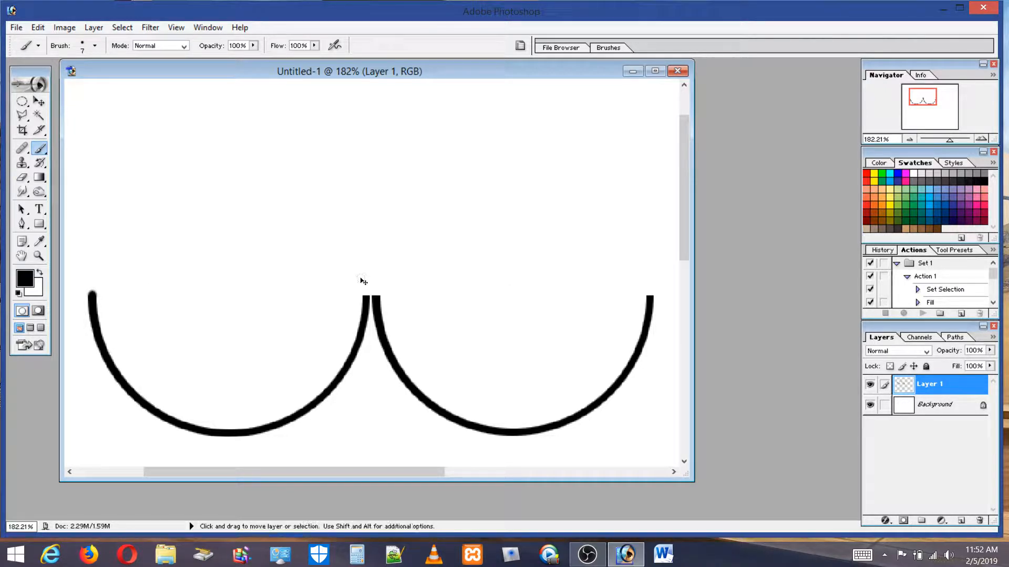
{"action": "key", "text": "ctrl+z"}
{"action": "key", "text": "ctrl+z"}
{"action": "left_click", "coordinate": [33, 28]}
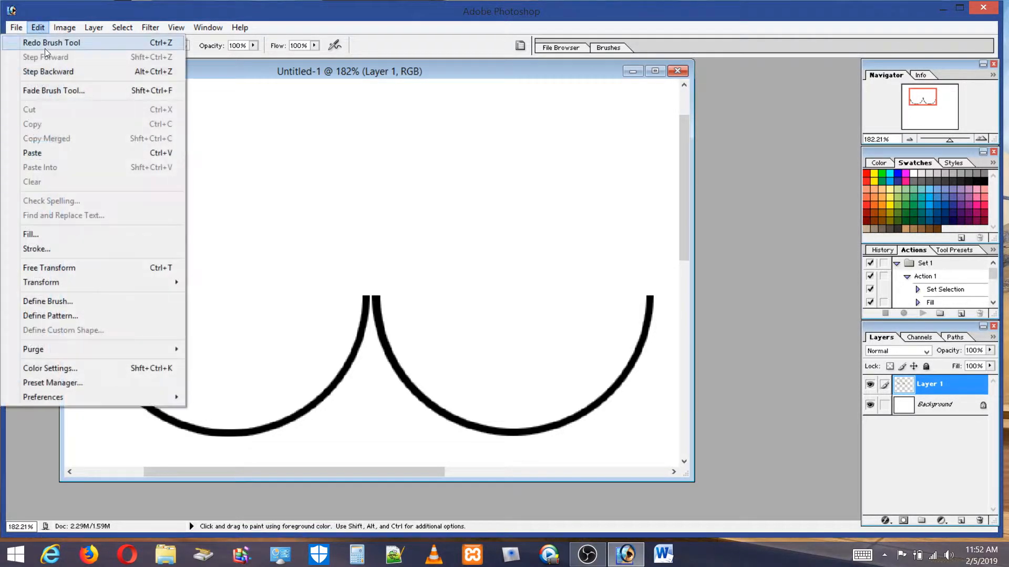
{"action": "left_click", "coordinate": [51, 76]}
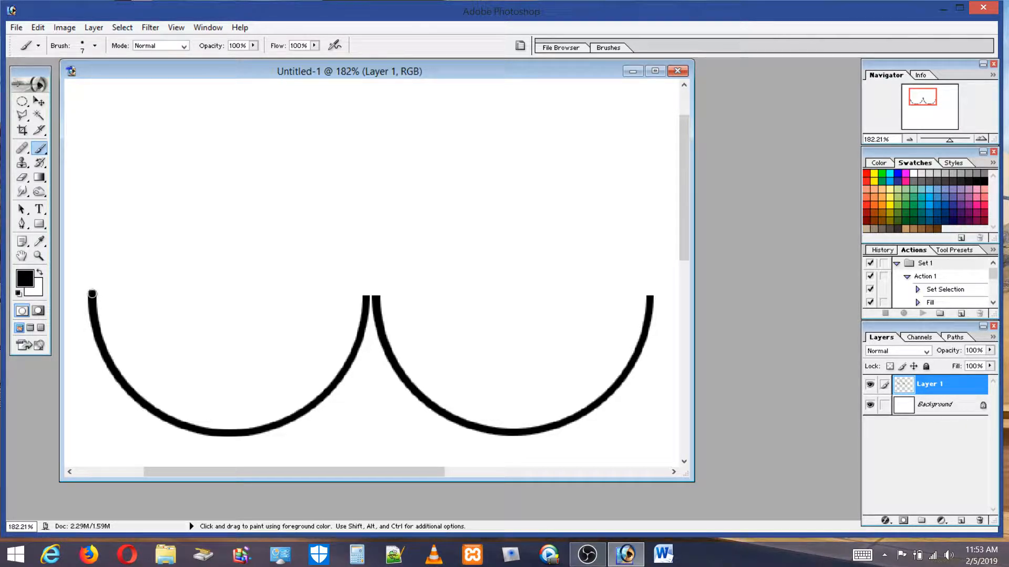
Paint a straight horizontal line across the tops of both arcs, and a diagonal from its right end to a point above the middle
{"action": "mouse_move", "coordinate": [92, 294]}
{"action": "left_mouse_down"}
{"action": "mouse_move", "coordinate": [245, 309]}
{"action": "mouse_move", "coordinate": [413, 293]}
{"action": "mouse_move", "coordinate": [649, 295]}
{"action": "left_mouse_up"}
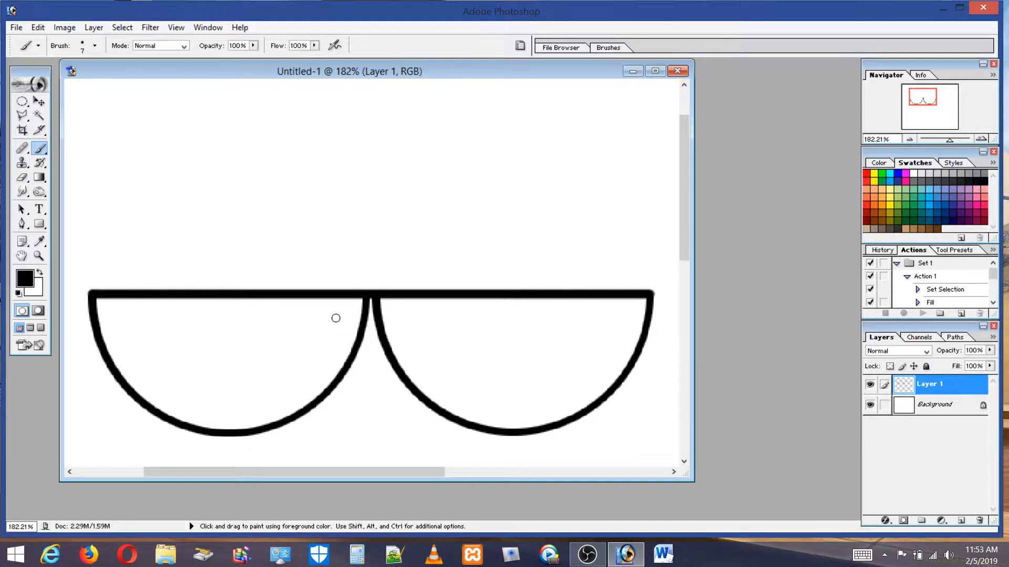
{"action": "key", "text": "shift"}
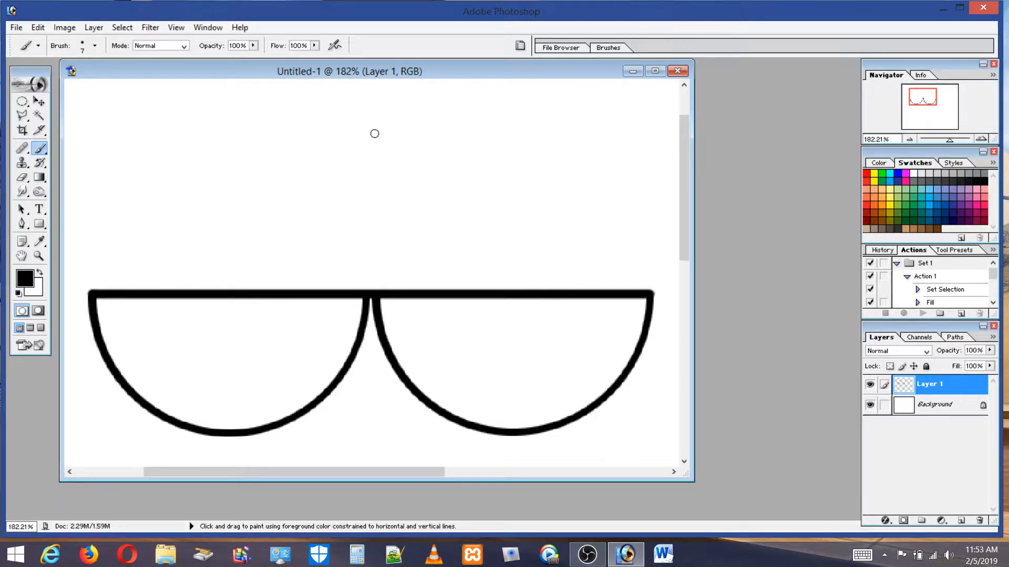
{"action": "left_click", "coordinate": [356, 147], "text": "shift"}
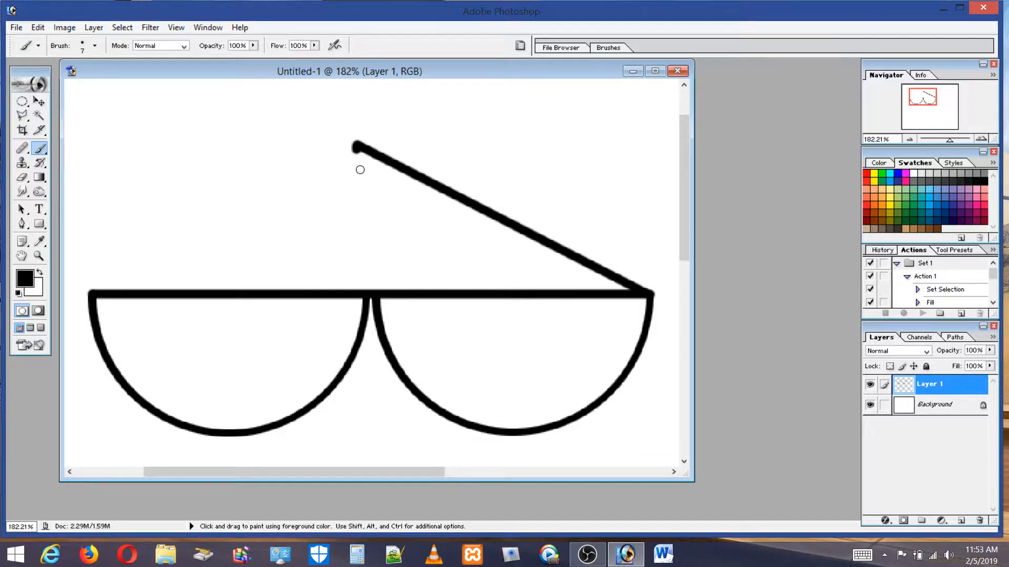
Try a vertical brush stroke from below the diagonal's upper end down towards the horizontal line, then undo it
{"action": "left_click_drag", "start_coordinate": [360, 168], "coordinate": [361, 277]}
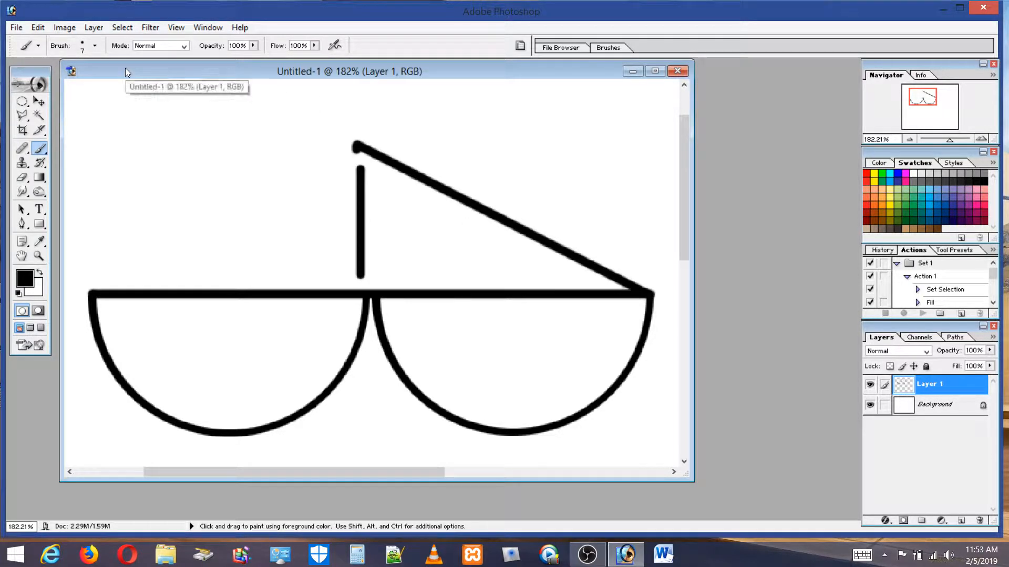
{"action": "key", "text": "ctrl+z"}
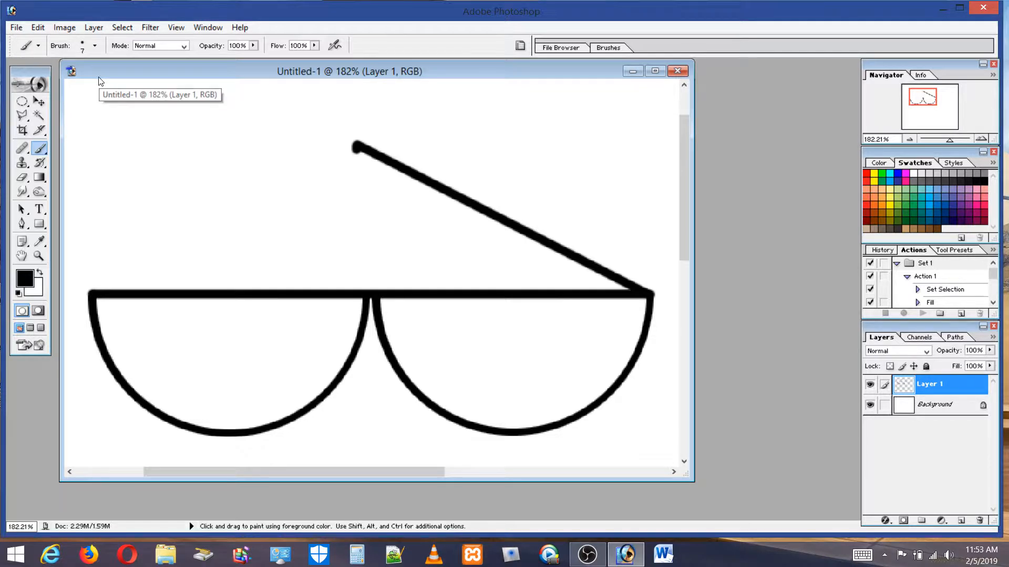
{"action": "key", "text": "ctrl+z"}
{"action": "key", "text": "ctrl+z"}
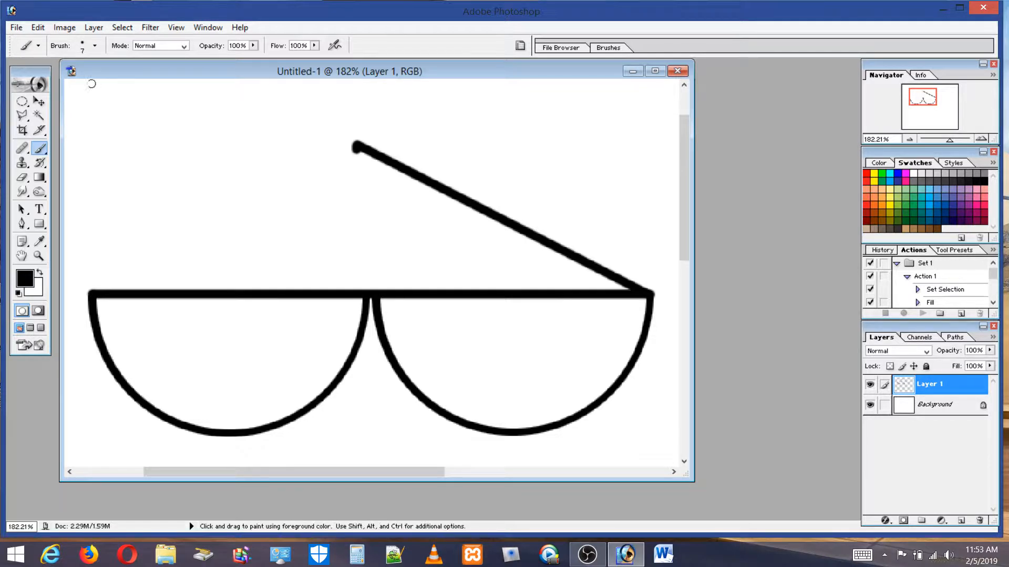
Undo the diagonal brush line and delete the remaining arcs and horizontal line from Layer 1
{"action": "left_click", "coordinate": [37, 27]}
{"action": "left_click", "coordinate": [58, 70]}
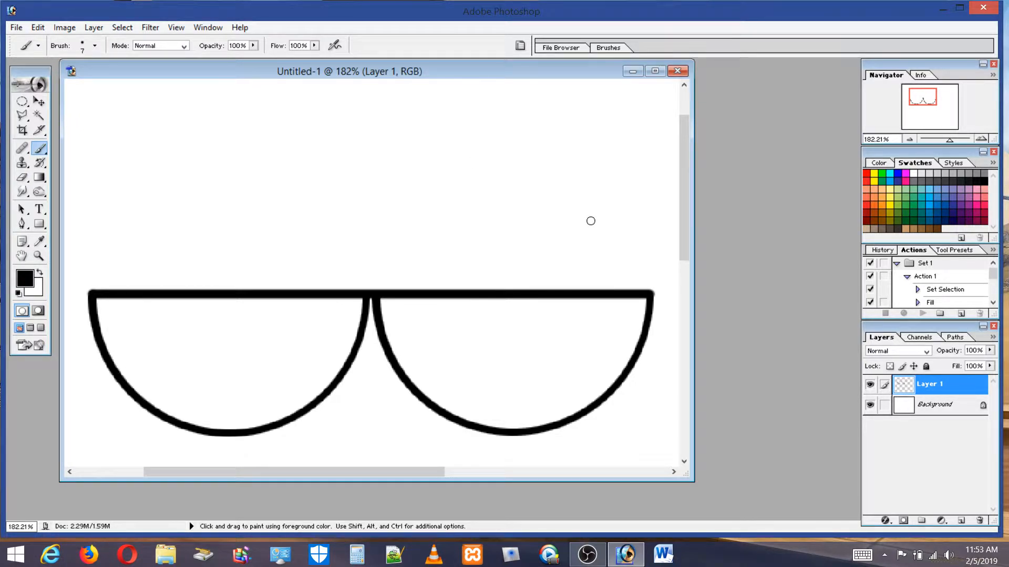
{"action": "left_click", "coordinate": [22, 256]}
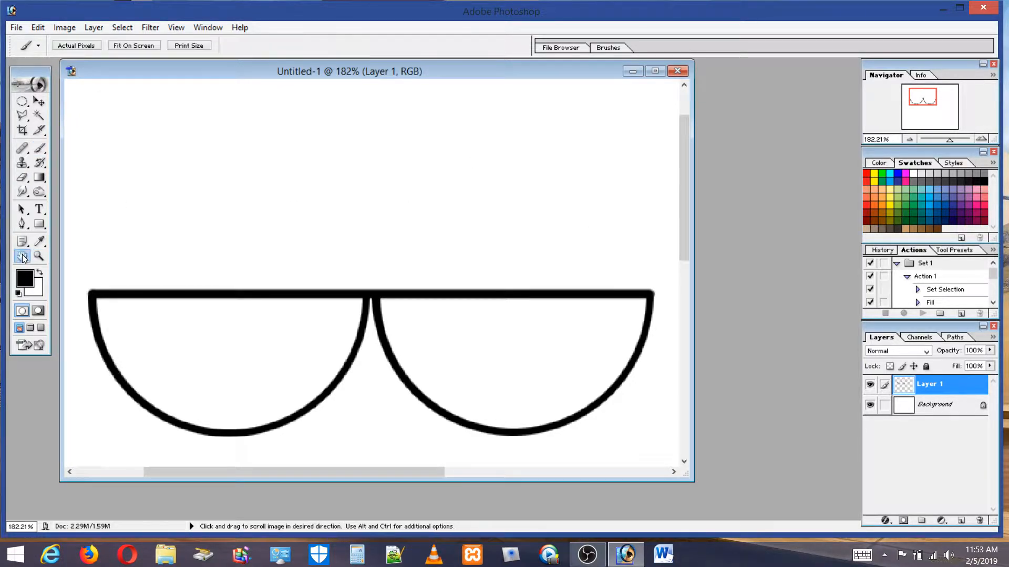
{"action": "double_click", "coordinate": [22, 256]}
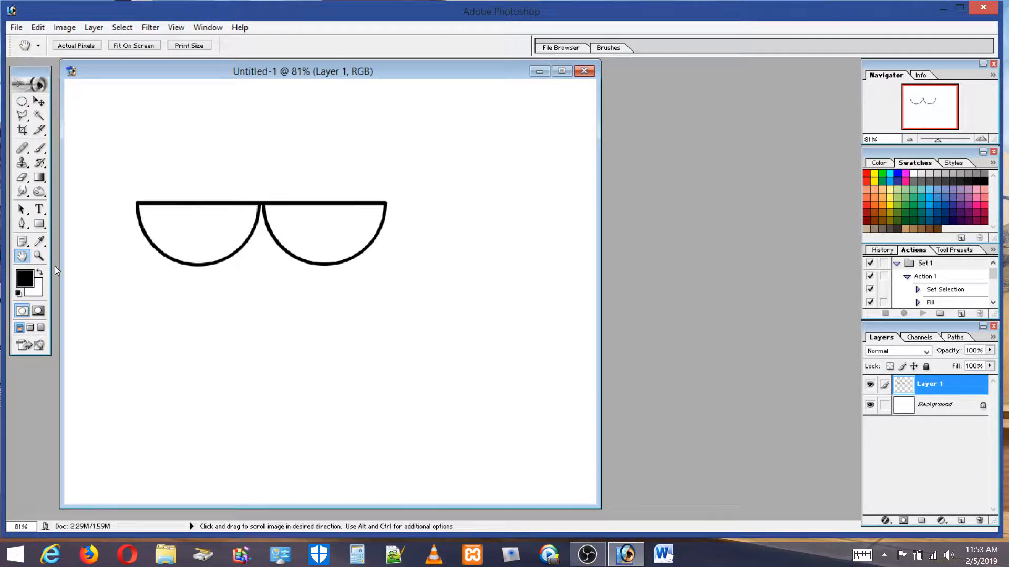
{"action": "mouse_move", "coordinate": [24, 105]}
{"action": "left_mouse_down"}
{"action": "mouse_move", "coordinate": [49, 113]}
{"action": "mouse_move", "coordinate": [51, 101]}
{"action": "left_mouse_up"}
{"action": "left_click_drag", "start_coordinate": [95, 175], "coordinate": [412, 279]}
{"action": "key", "text": "Delete"}
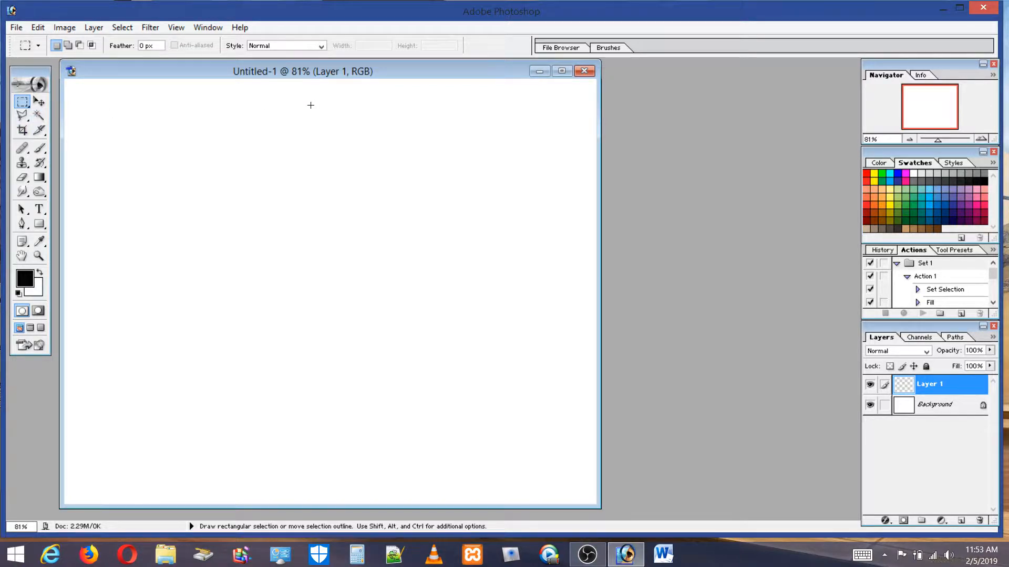
Open the recent file walking animation side view.psd and enlarge its document window
{"action": "left_click", "coordinate": [19, 31]}
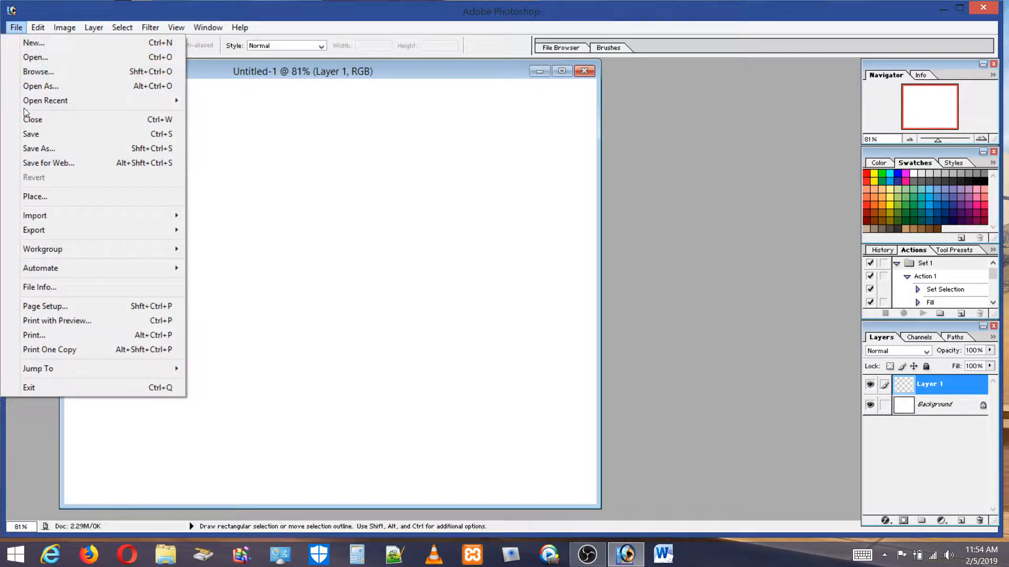
{"action": "mouse_move", "coordinate": [29, 102]}
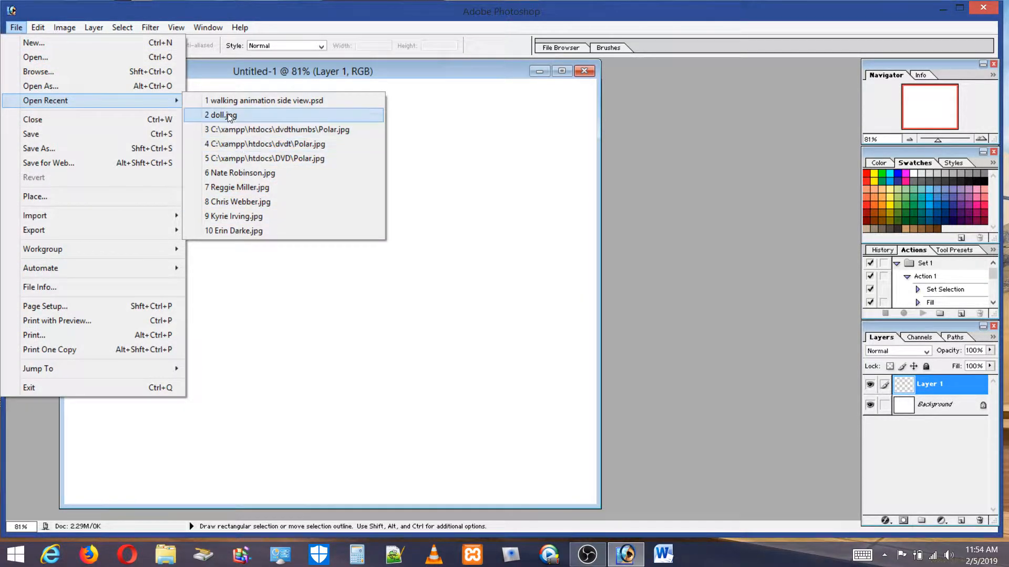
{"action": "left_click", "coordinate": [232, 101]}
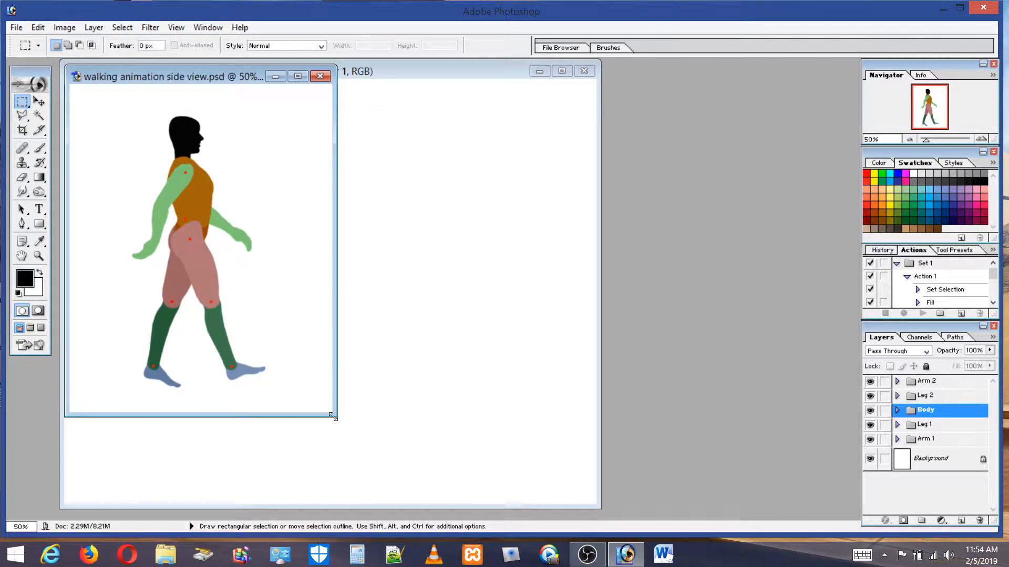
{"action": "left_click_drag", "start_coordinate": [333, 416], "coordinate": [652, 502]}
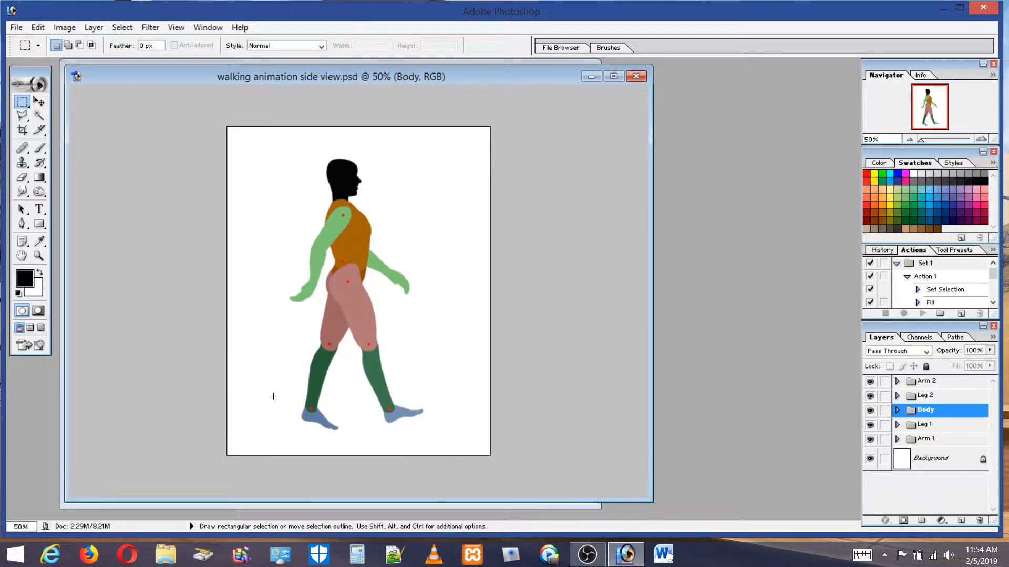
Select the Foot layer of the figure's front leg by picking it from the foot on the canvas with the Move tool
{"action": "left_click", "coordinate": [39, 256]}
{"action": "left_click_drag", "start_coordinate": [279, 247], "coordinate": [444, 440]}
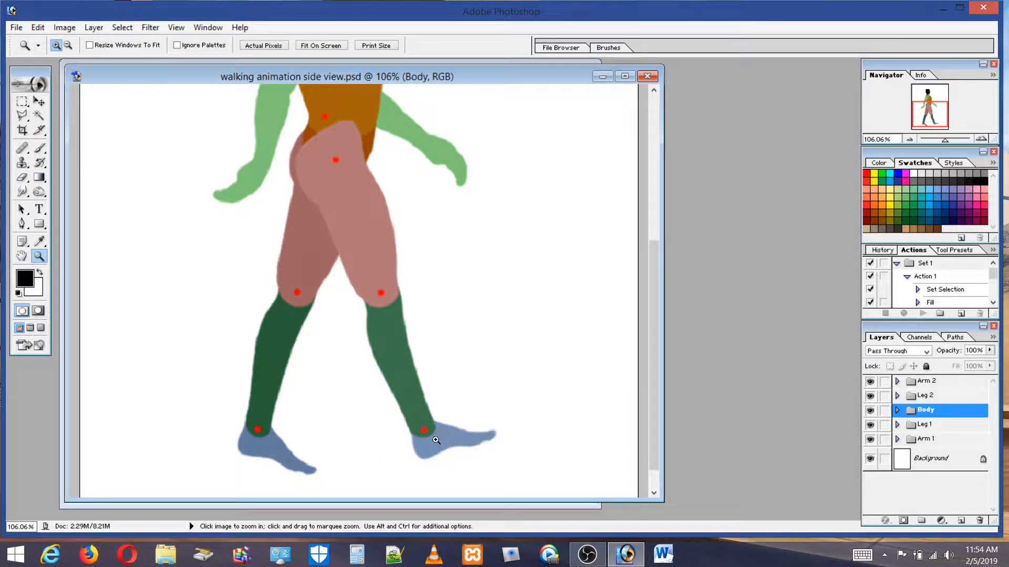
{"action": "left_click", "coordinate": [45, 107]}
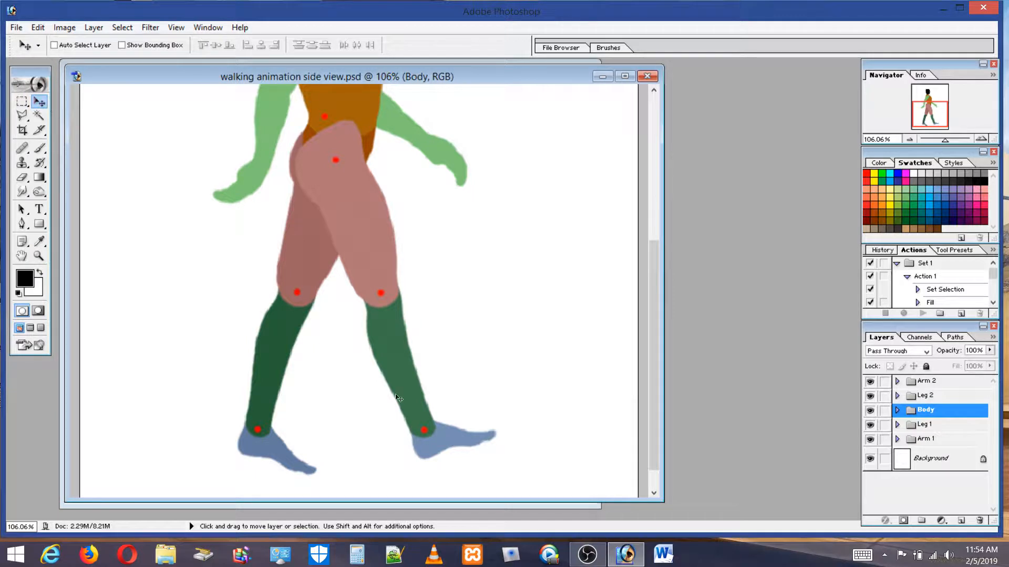
{"action": "right_click", "coordinate": [449, 439]}
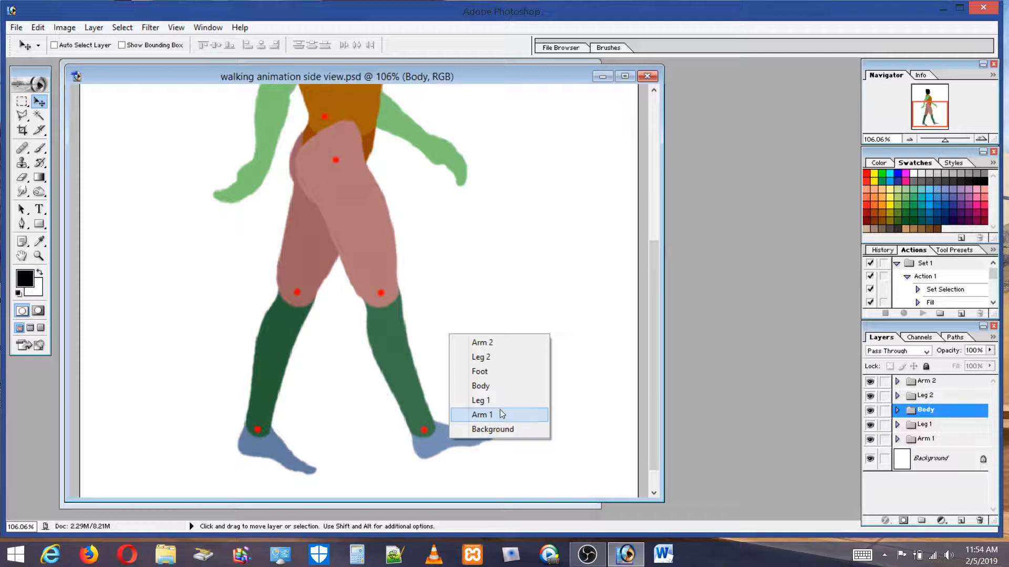
{"action": "left_click", "coordinate": [492, 371]}
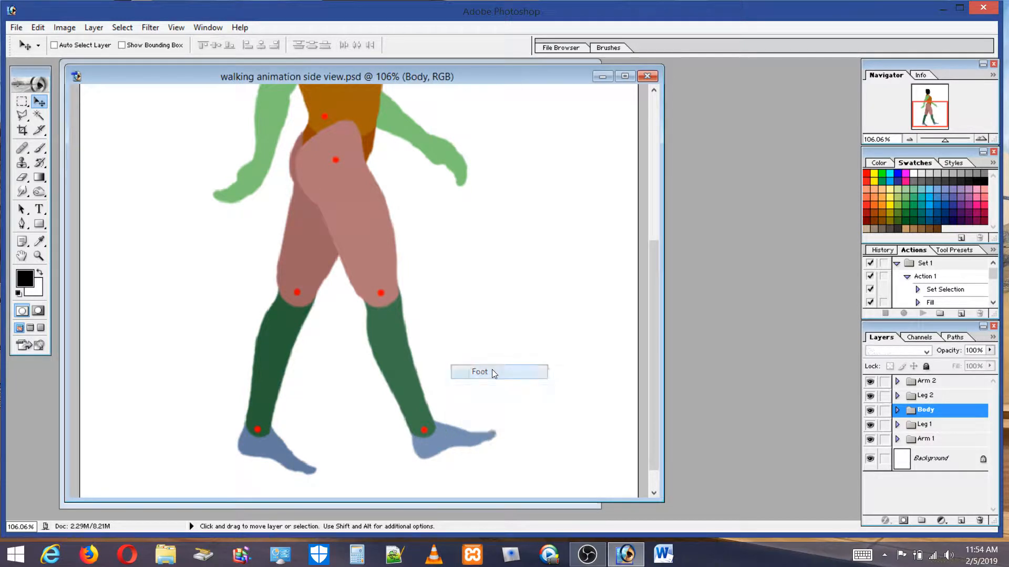
Free Transform the front foot, placing the pivot on the red ankle dot and rotating the foot 35.4° so the toes point down
{"action": "left_click", "coordinate": [36, 27]}
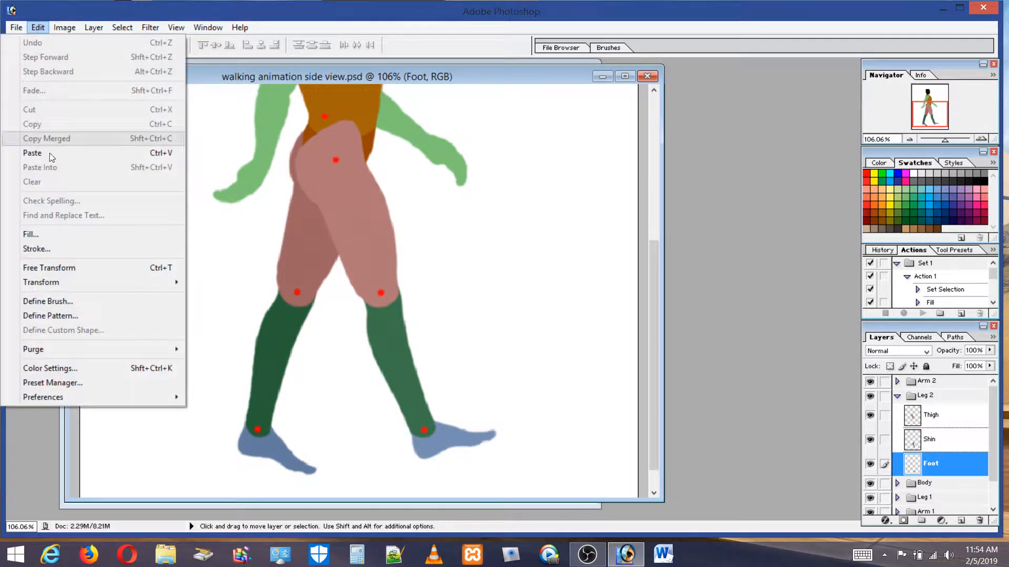
{"action": "left_click", "coordinate": [56, 267]}
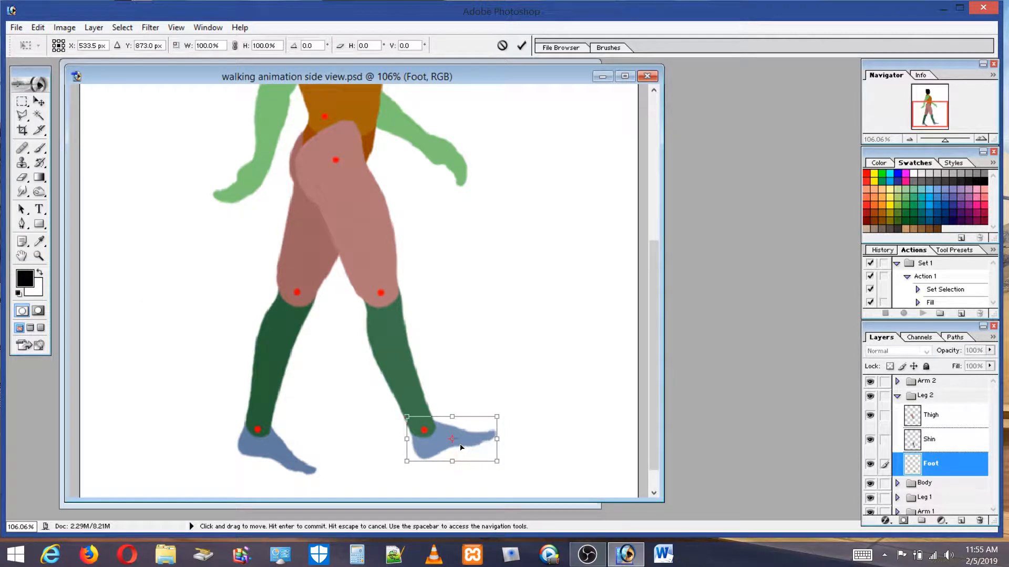
{"action": "left_click_drag", "start_coordinate": [449, 442], "coordinate": [424, 434]}
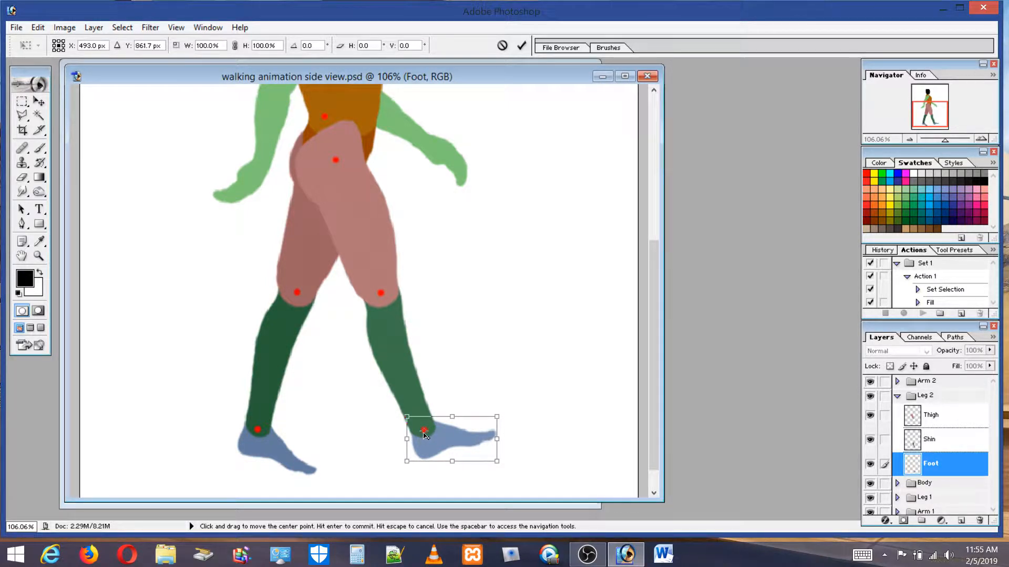
{"action": "left_click_drag", "start_coordinate": [425, 435], "coordinate": [425, 434]}
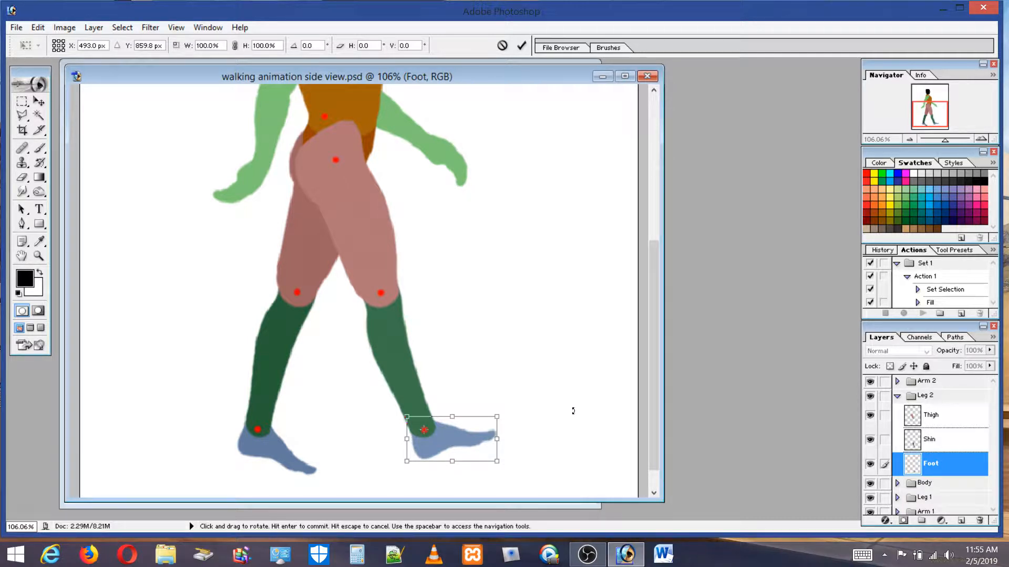
{"action": "left_click_drag", "start_coordinate": [512, 366], "coordinate": [507, 424]}
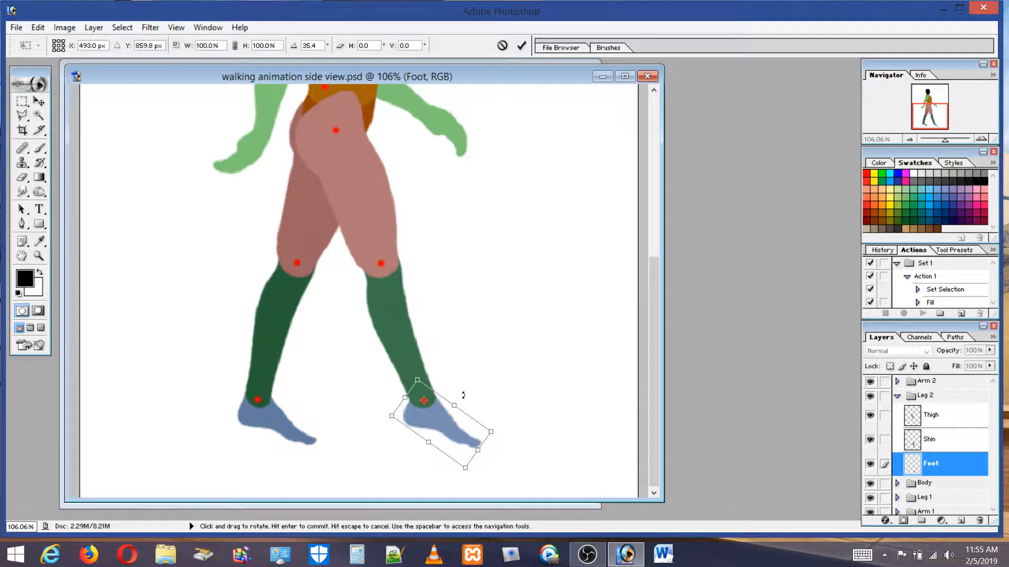
{"action": "key", "text": "Return"}
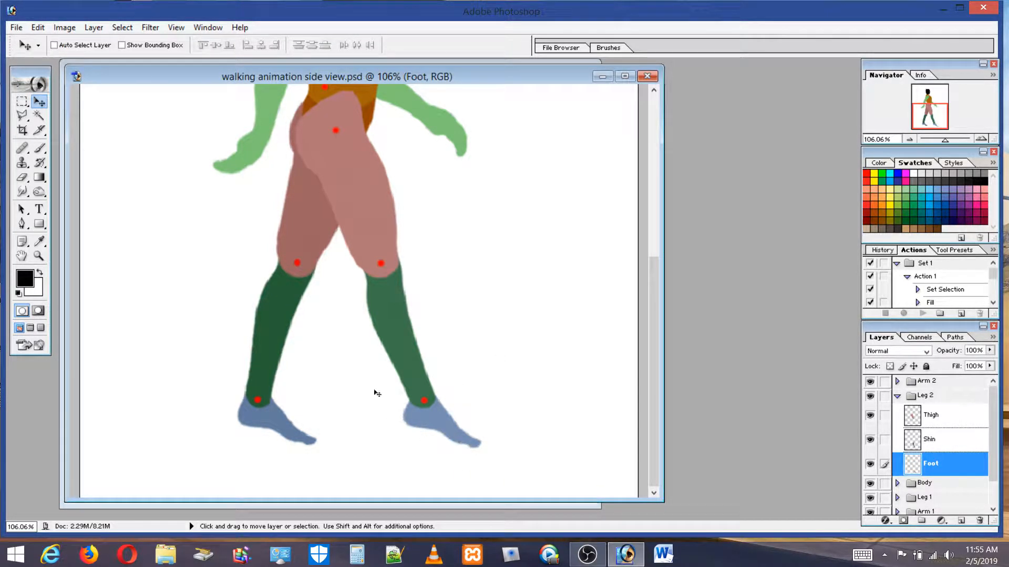
Outline the toe end of the front foot with a Polygonal Lasso selection
{"action": "left_click", "coordinate": [21, 105]}
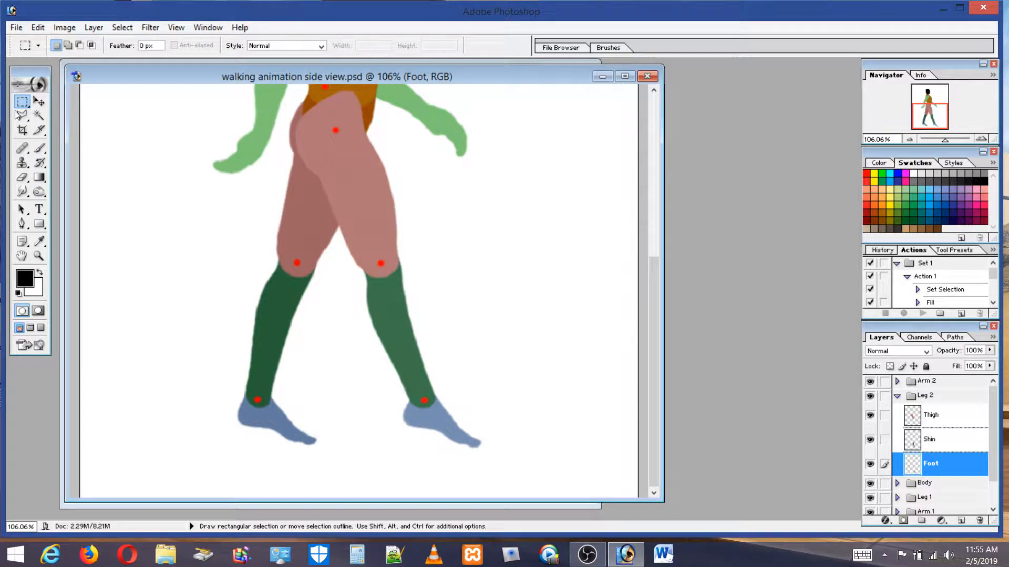
{"action": "left_click", "coordinate": [22, 112]}
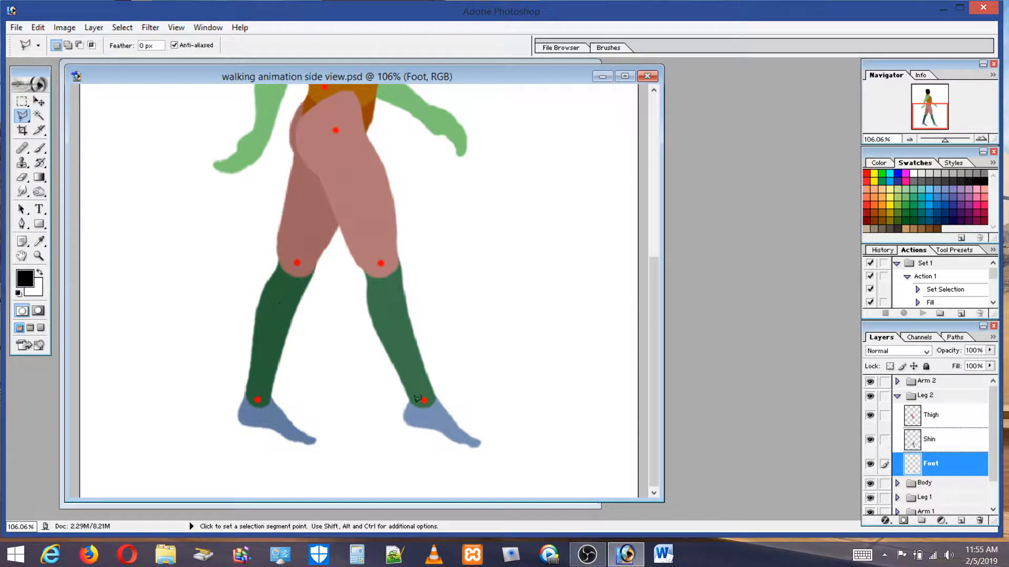
{"action": "left_click", "coordinate": [446, 436]}
{"action": "left_click", "coordinate": [455, 430]}
{"action": "left_click", "coordinate": [479, 427]}
{"action": "left_click", "coordinate": [503, 453]}
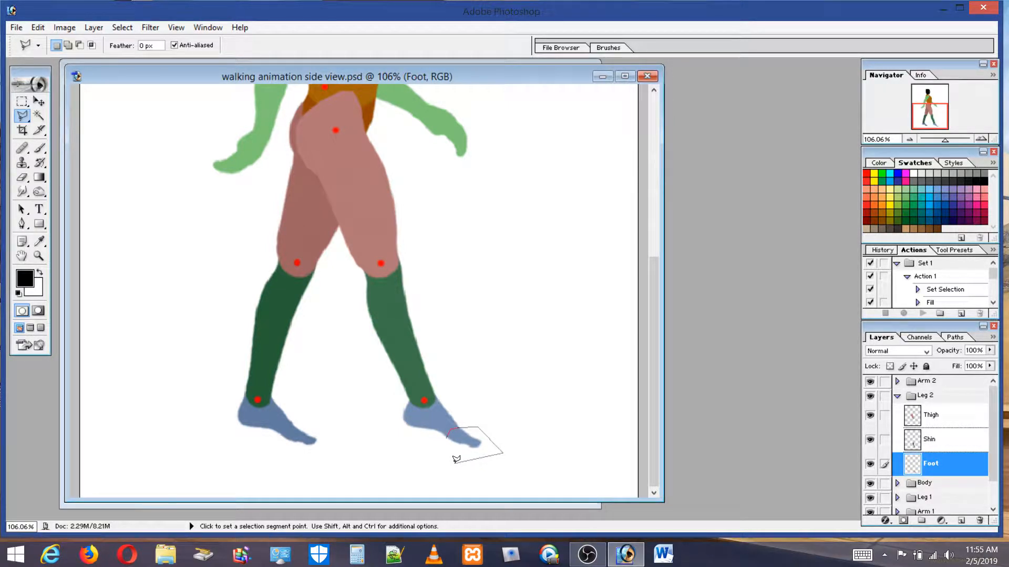
{"action": "double_click", "coordinate": [476, 426]}
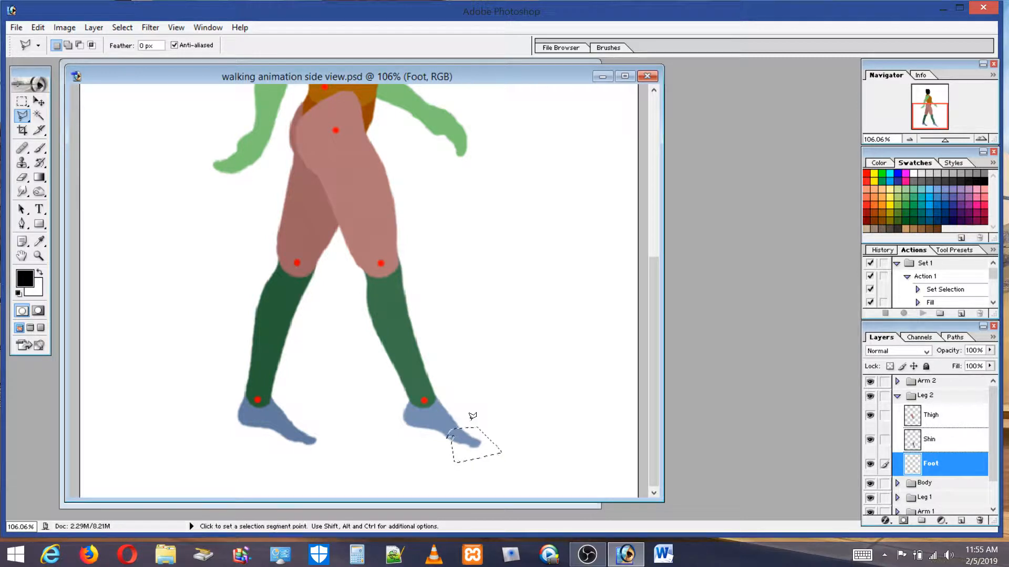
Subtract the corner over the ball of the foot from the toe selection with the Polygonal Lasso
{"action": "key", "text": "alt"}
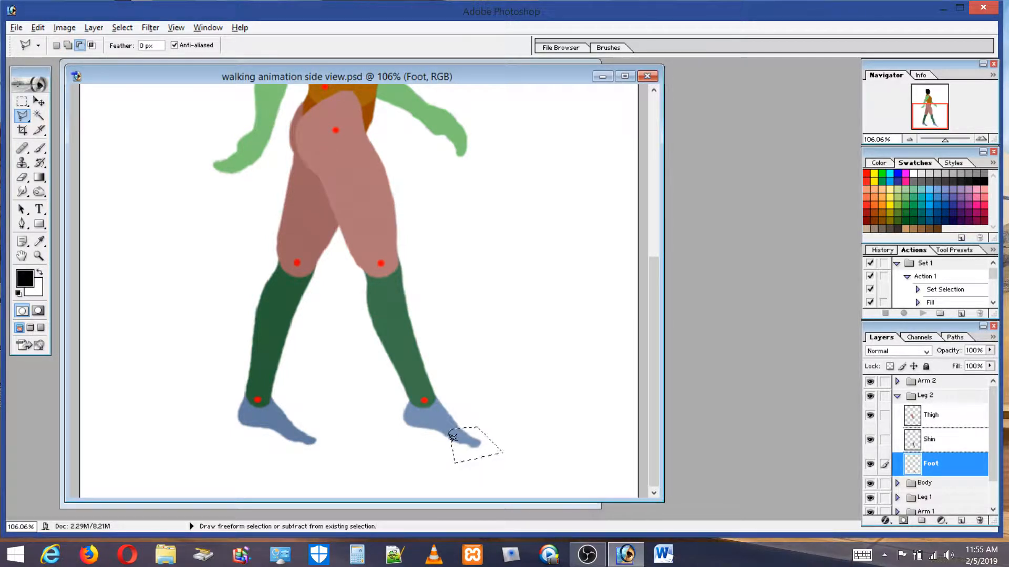
{"action": "left_click", "coordinate": [454, 438], "text": "alt"}
{"action": "left_click", "coordinate": [418, 441], "text": "alt"}
{"action": "double_click", "coordinate": [433, 448], "text": "alt"}
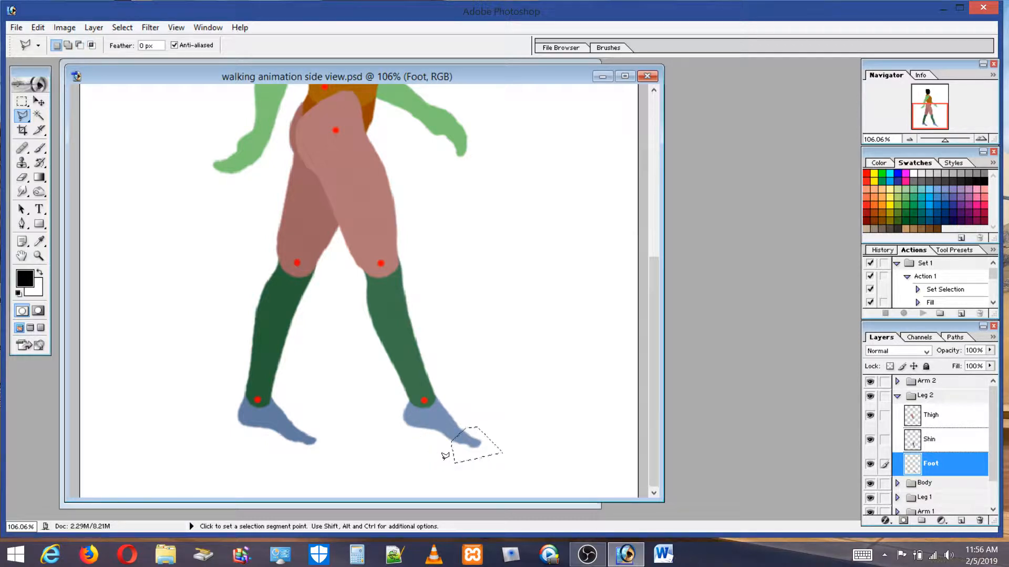
Try tightening the selection to the toe pixels by nudging them up and back down, and undo the move
{"action": "left_click", "coordinate": [38, 256]}
{"action": "left_click_drag", "start_coordinate": [451, 411], "coordinate": [520, 475]}
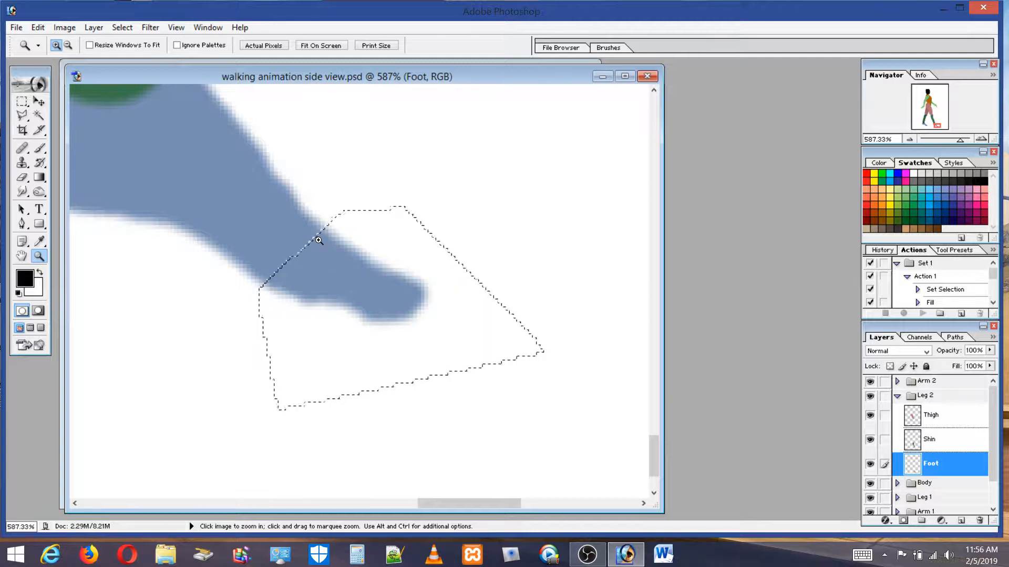
{"action": "left_click", "coordinate": [39, 101]}
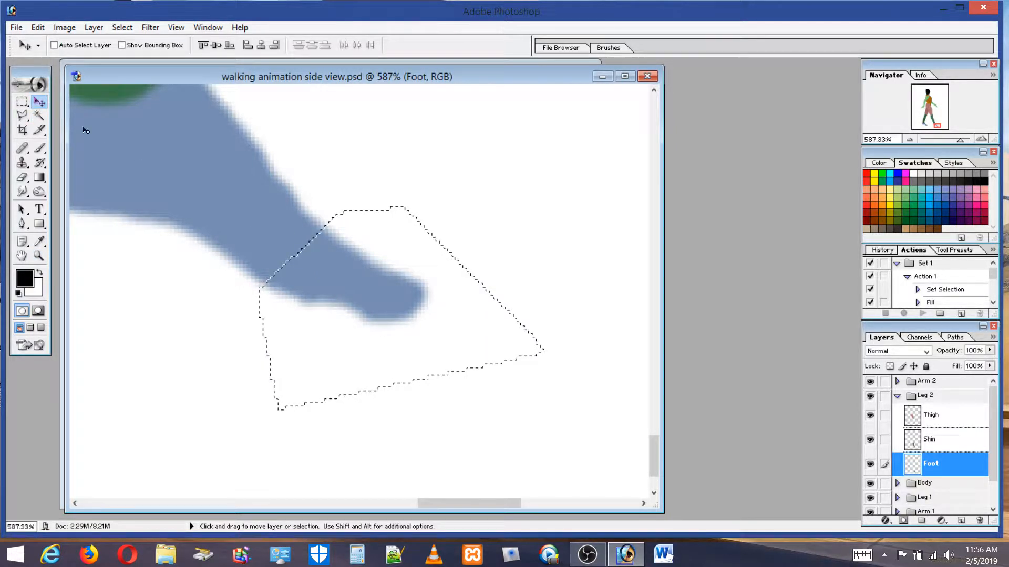
{"action": "key", "text": "Up"}
{"action": "key", "text": "Down"}
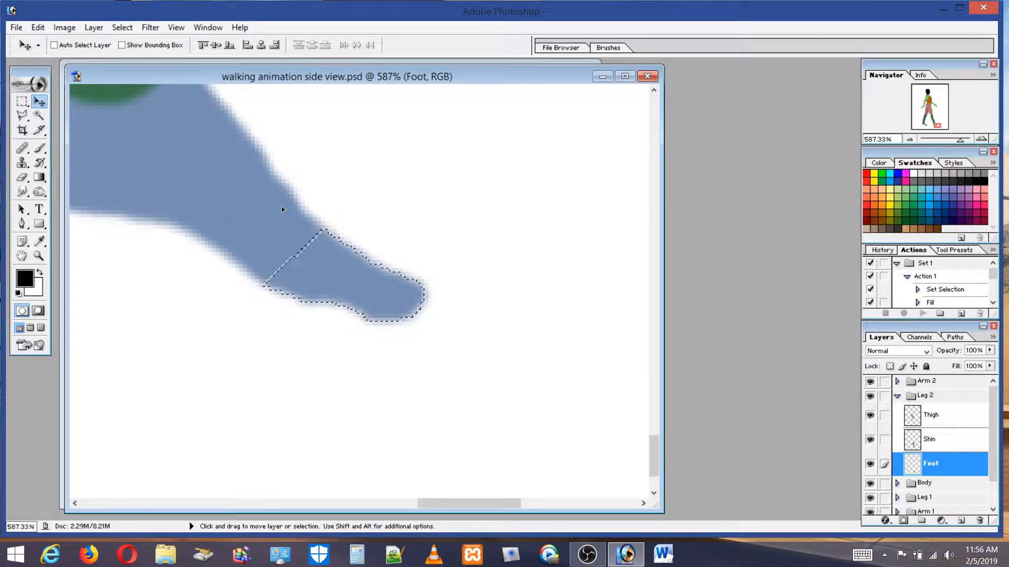
{"action": "left_click", "coordinate": [34, 29]}
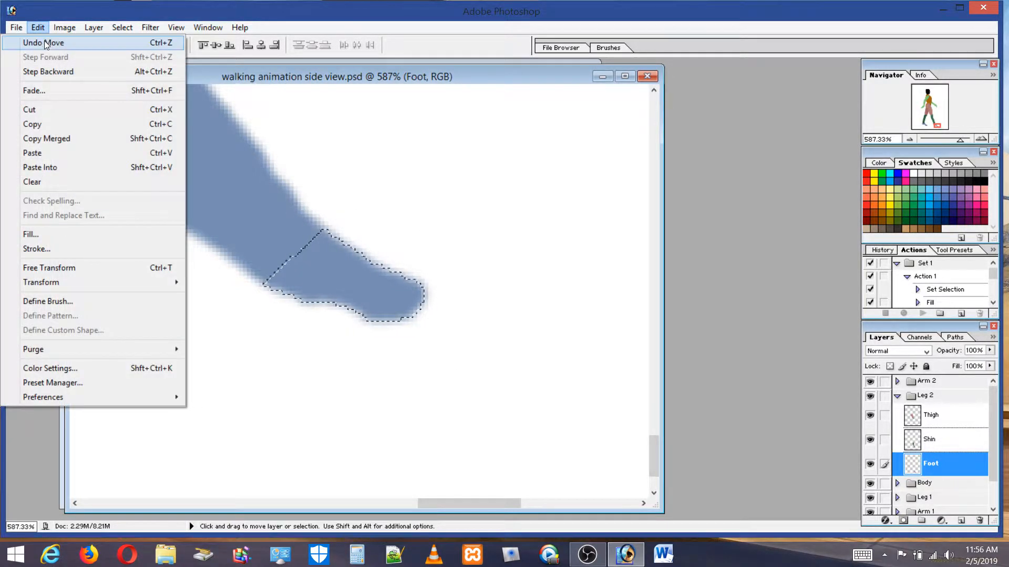
{"action": "left_click", "coordinate": [45, 41]}
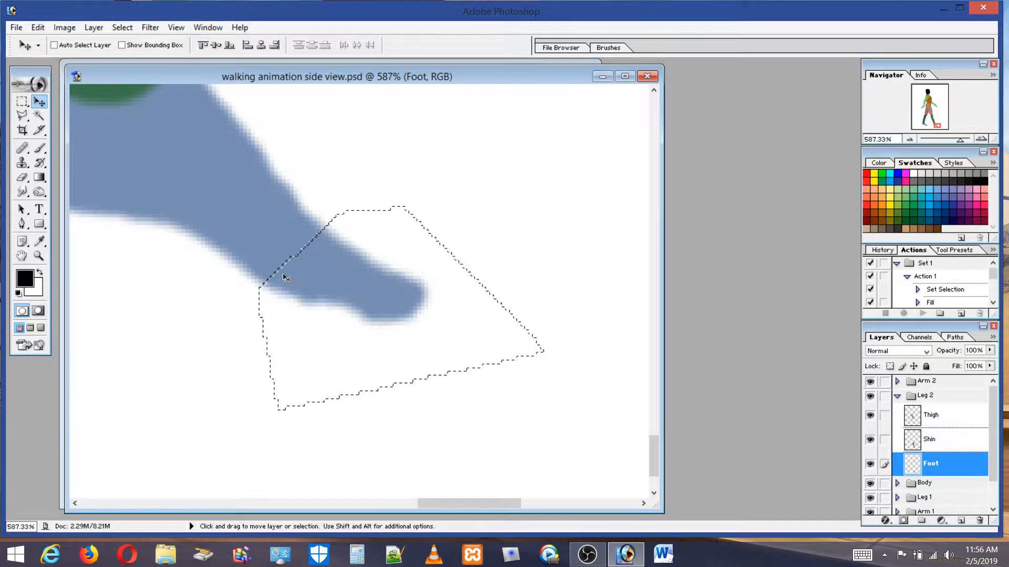
Shift the selection outline slightly toward the toe tip, and cut and paste the toes onto their own layer
{"action": "left_click", "coordinate": [22, 101]}
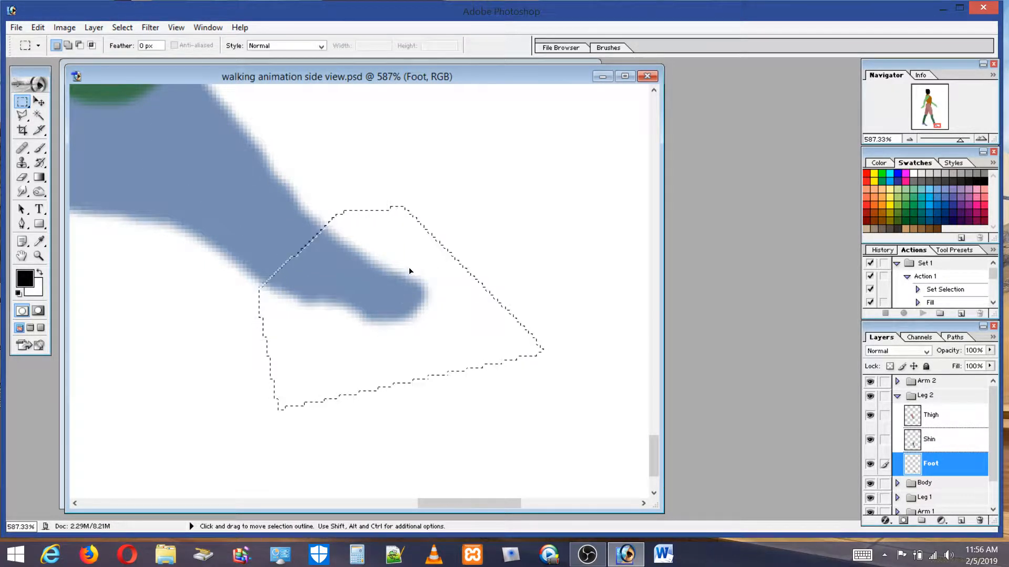
{"action": "left_click_drag", "start_coordinate": [410, 272], "coordinate": [419, 274]}
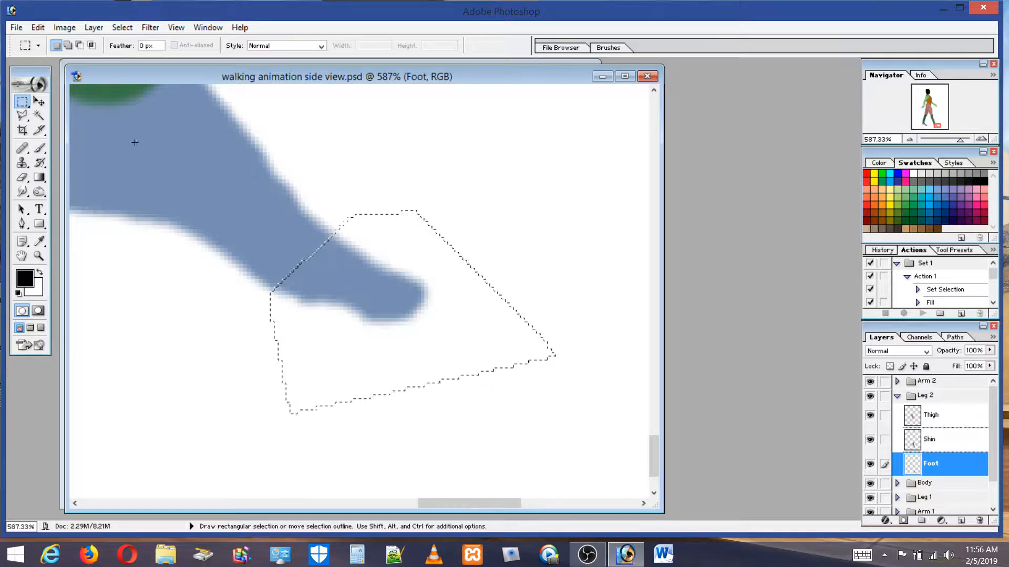
{"action": "left_click", "coordinate": [38, 27]}
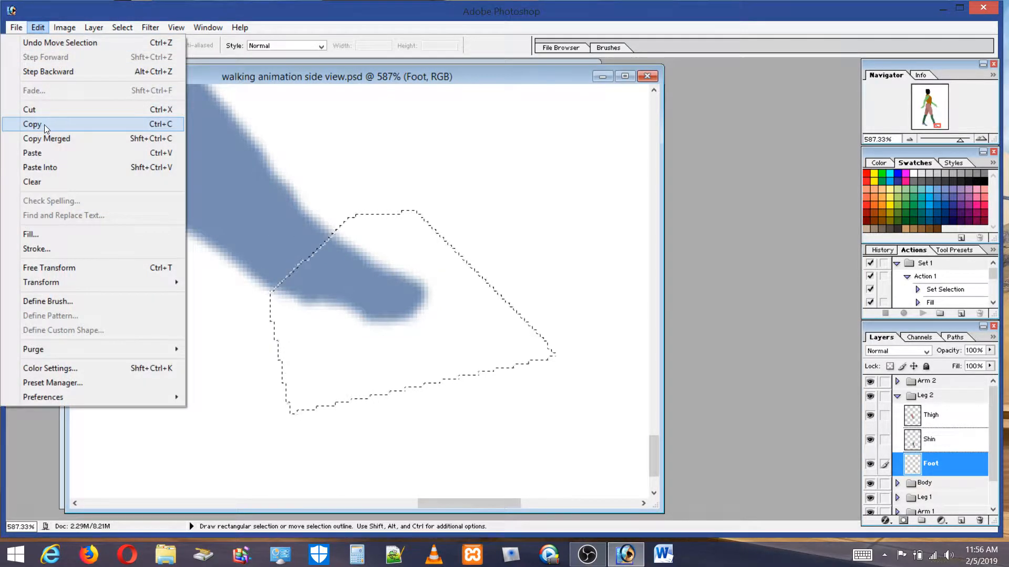
{"action": "left_click", "coordinate": [40, 103]}
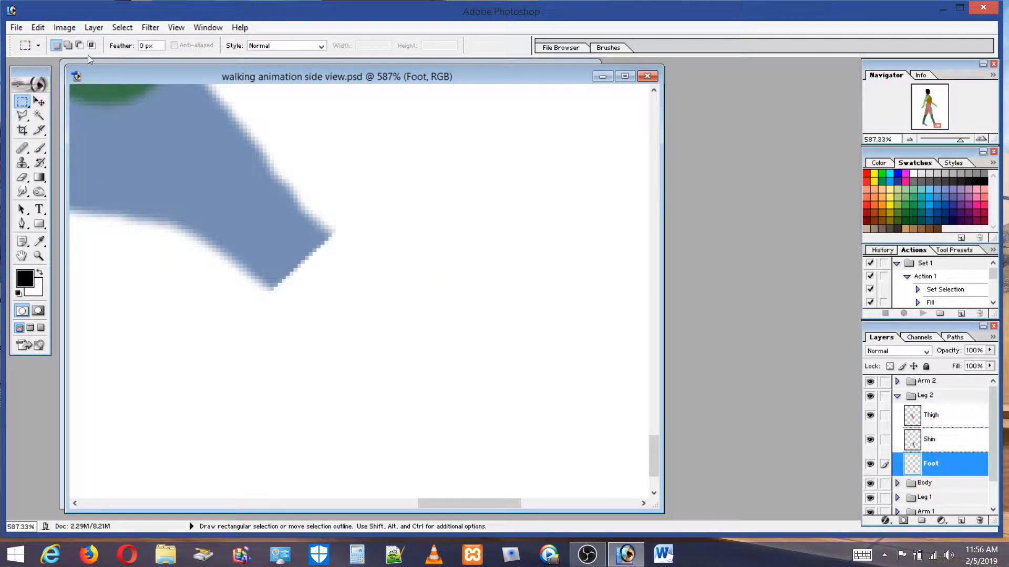
{"action": "left_click", "coordinate": [38, 27]}
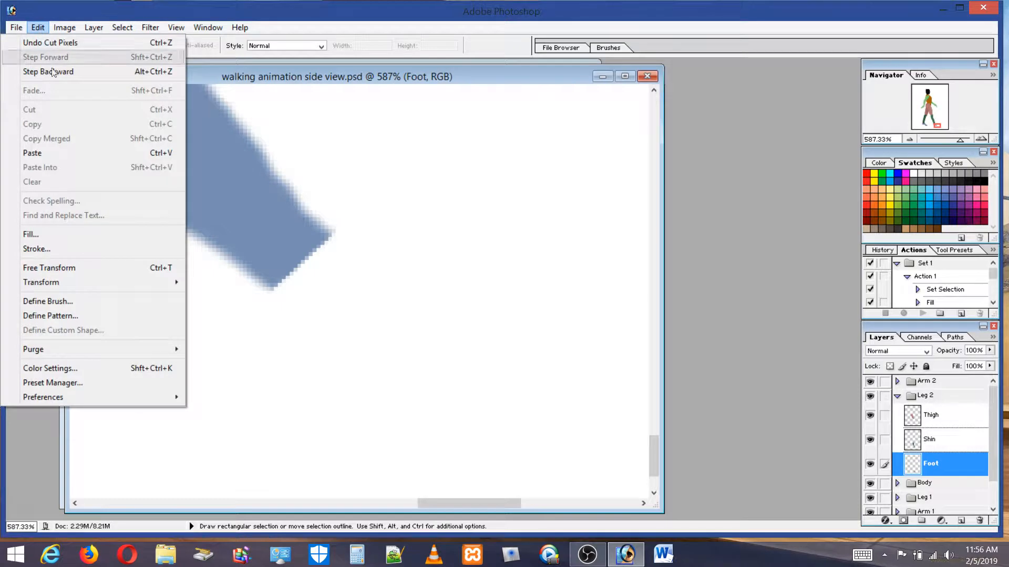
{"action": "left_click", "coordinate": [40, 157]}
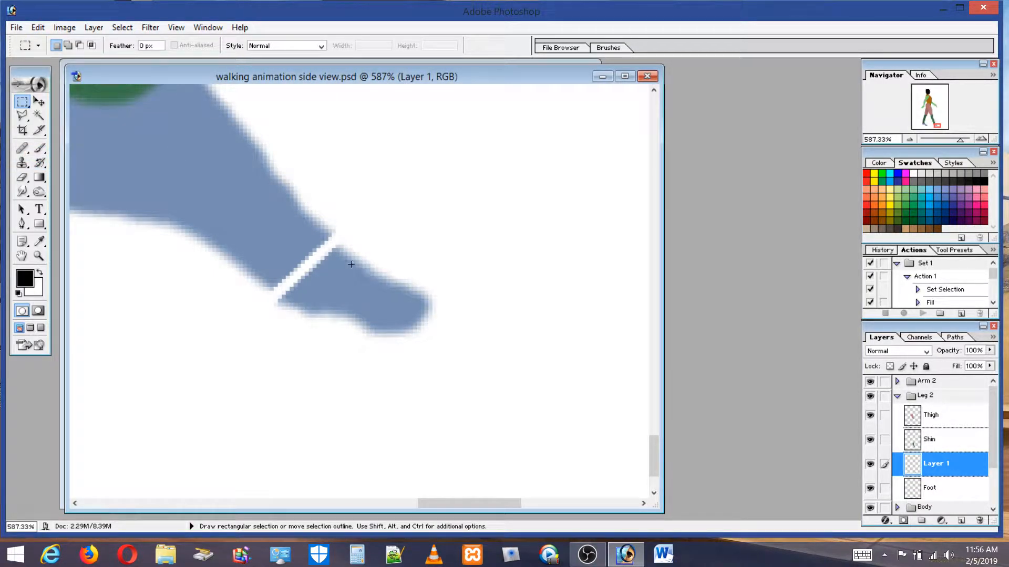
Move the separated toe piece back against the foot's cut edge, and hide its layer
{"action": "left_click", "coordinate": [39, 101]}
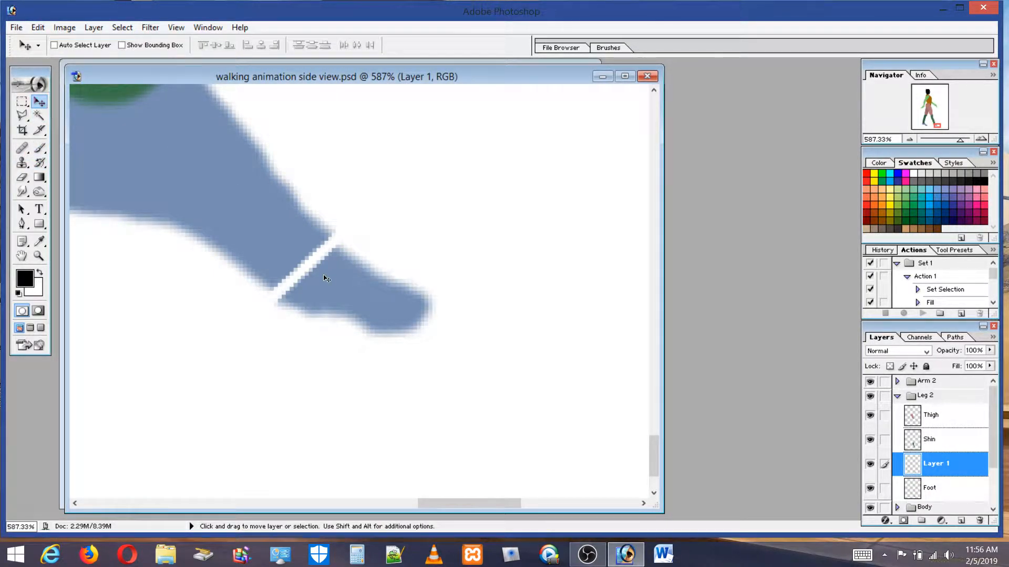
{"action": "left_click_drag", "start_coordinate": [343, 291], "coordinate": [334, 283]}
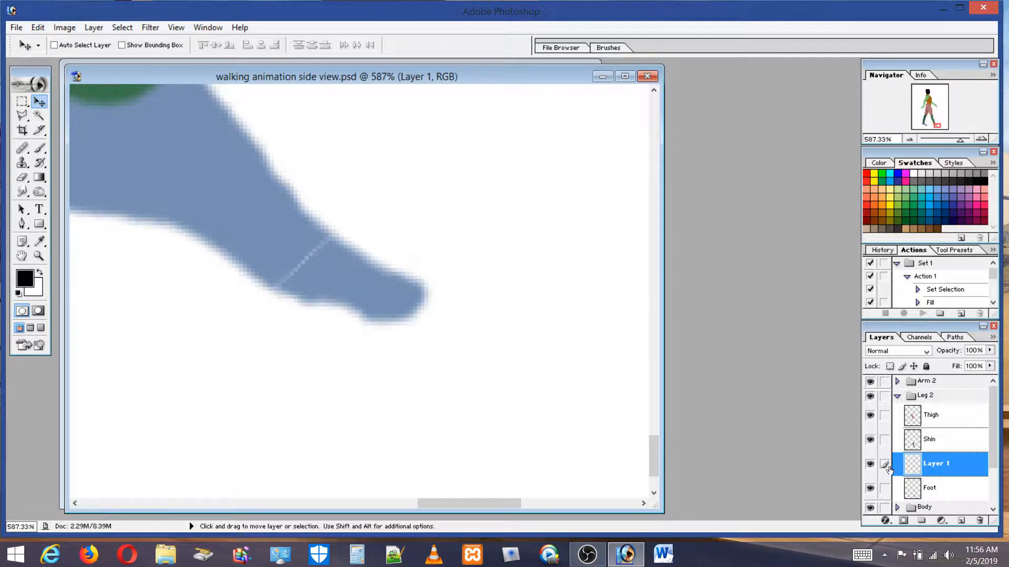
{"action": "left_click", "coordinate": [870, 465]}
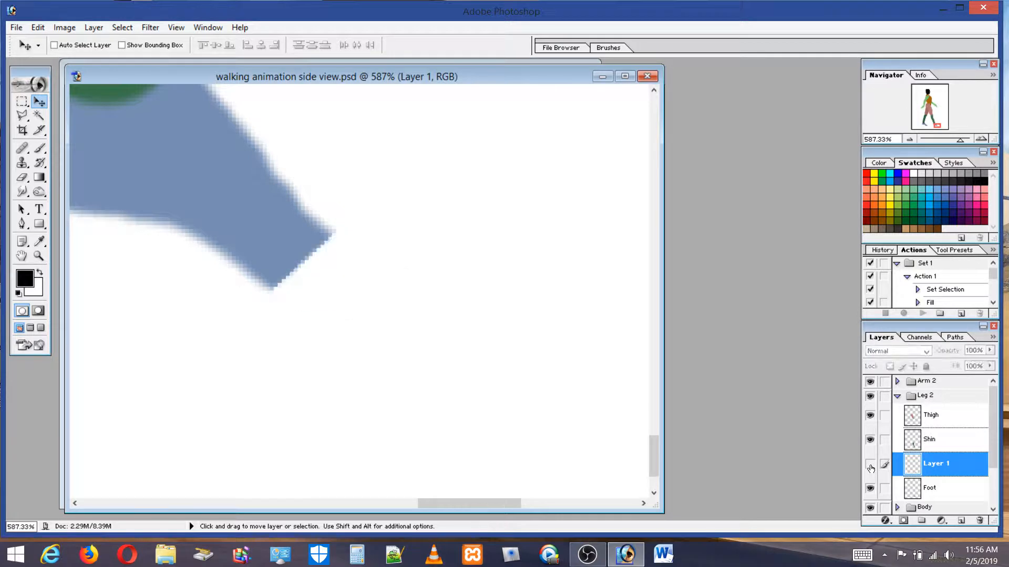
Paint a rounded joint end over the cut edge of the Foot layer in the foot's sampled blue
{"action": "left_click", "coordinate": [43, 147]}
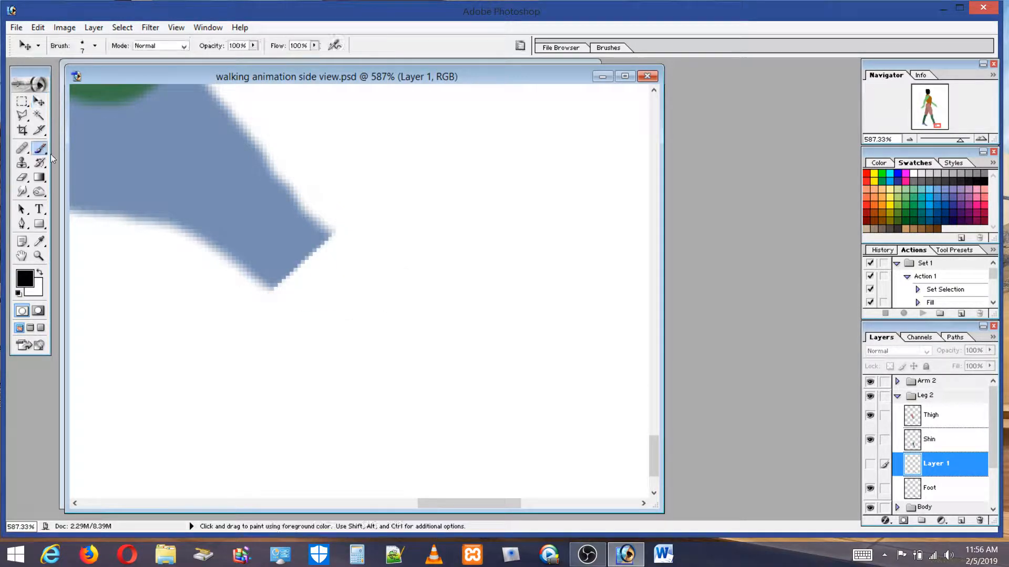
{"action": "left_click", "coordinate": [39, 102]}
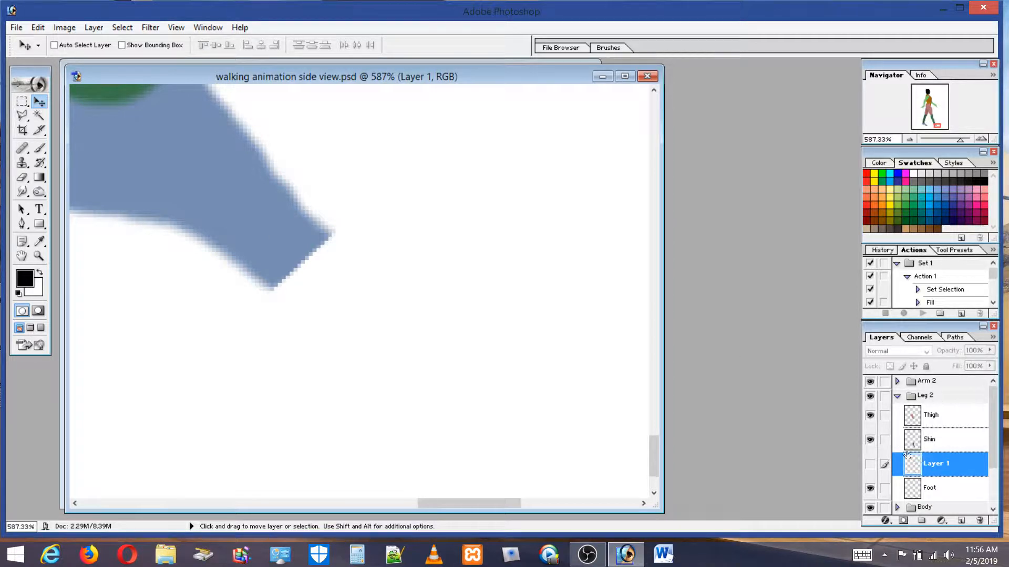
{"action": "left_click", "coordinate": [936, 490]}
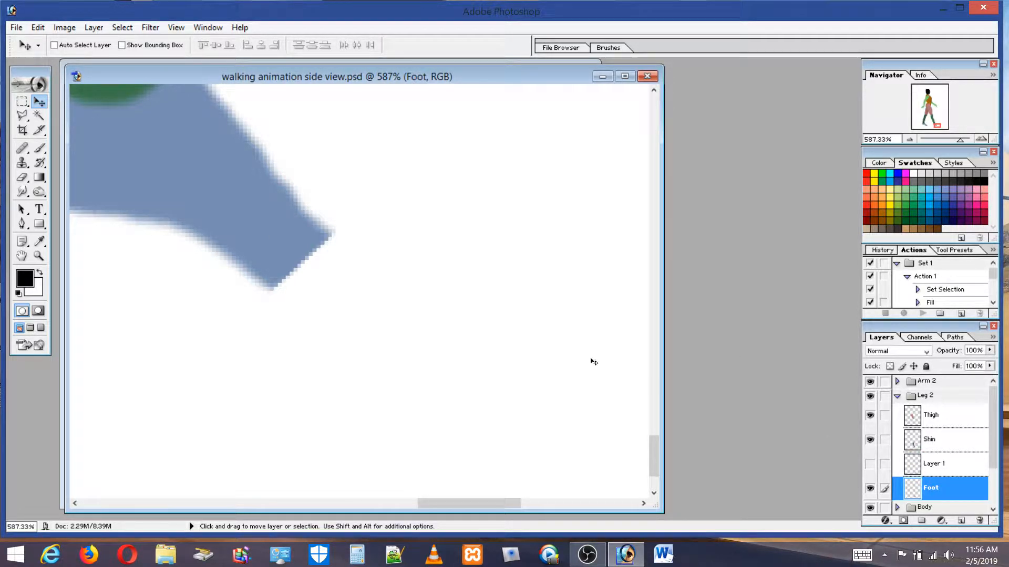
{"action": "left_click", "coordinate": [39, 148]}
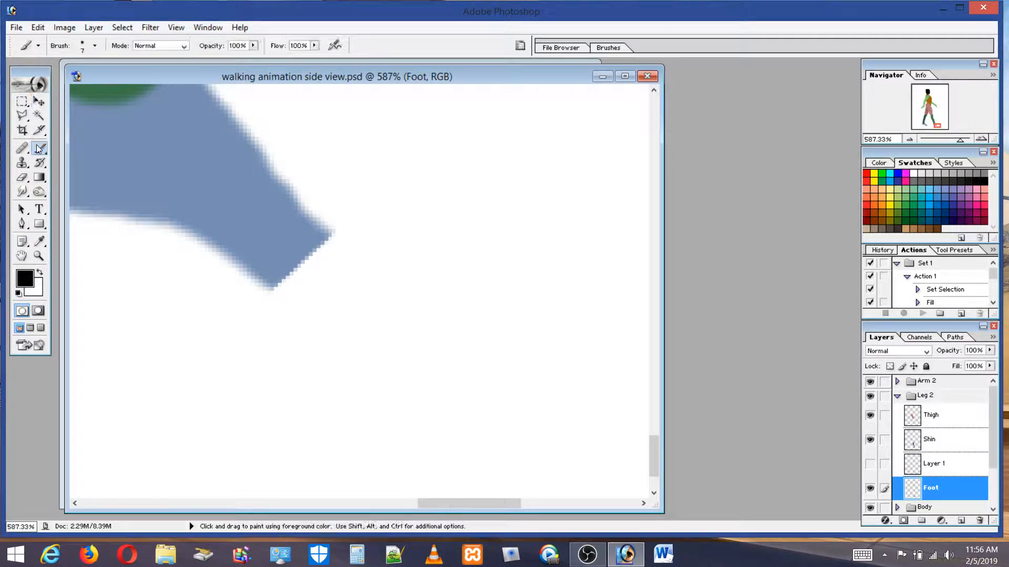
{"action": "left_click", "coordinate": [291, 245], "text": "alt"}
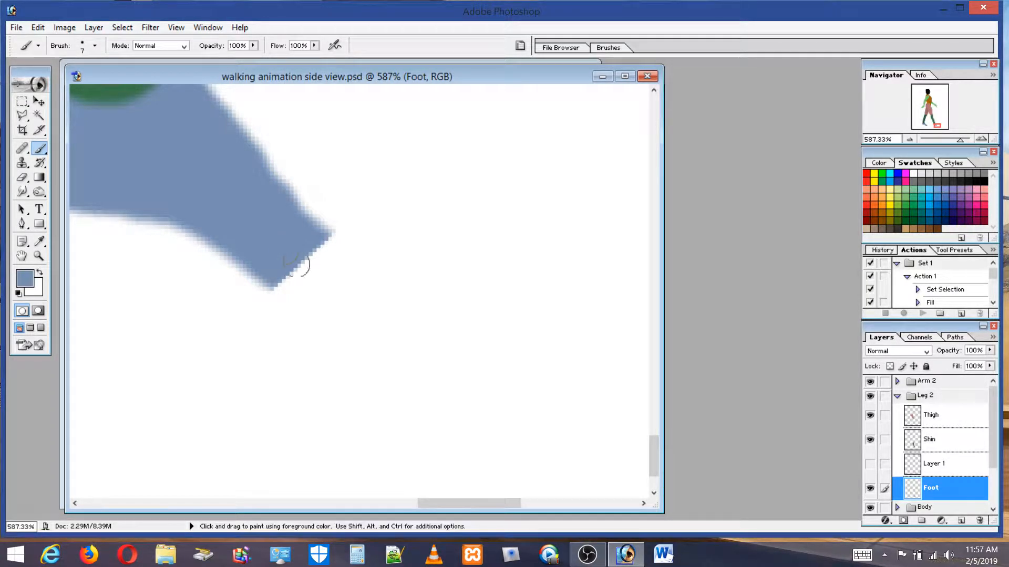
{"action": "mouse_move", "coordinate": [296, 266]}
{"action": "left_mouse_down"}
{"action": "mouse_move", "coordinate": [281, 281]}
{"action": "mouse_move", "coordinate": [312, 272]}
{"action": "mouse_move", "coordinate": [326, 241]}
{"action": "mouse_move", "coordinate": [302, 263]}
{"action": "mouse_move", "coordinate": [317, 280]}
{"action": "mouse_move", "coordinate": [321, 266]}
{"action": "left_mouse_up"}
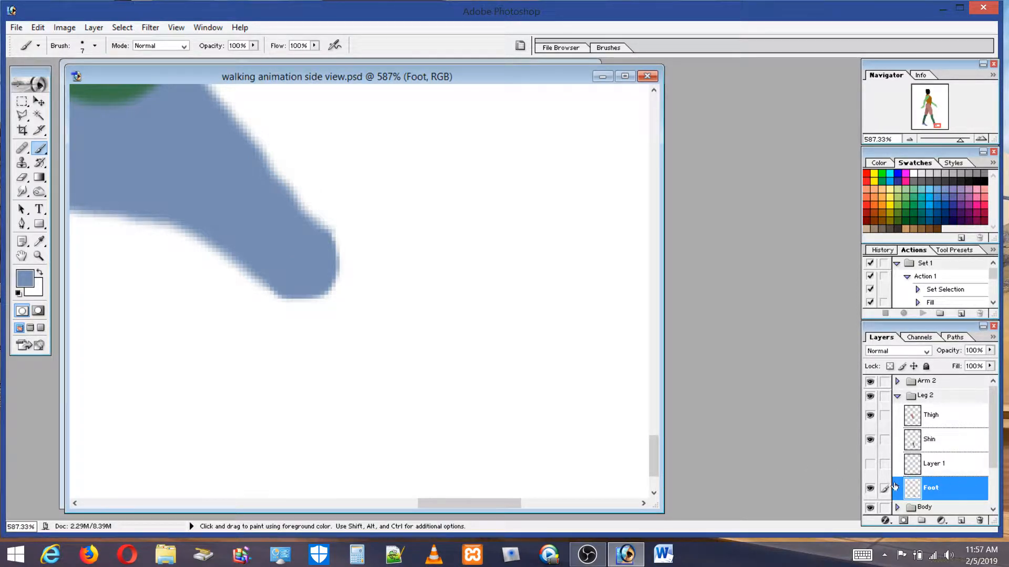
Isolate the toe piece by hiding Foot and showing Layer 1, and paint a rounded joint end over its cut edge
{"action": "left_click", "coordinate": [869, 488]}
{"action": "left_click", "coordinate": [870, 464]}
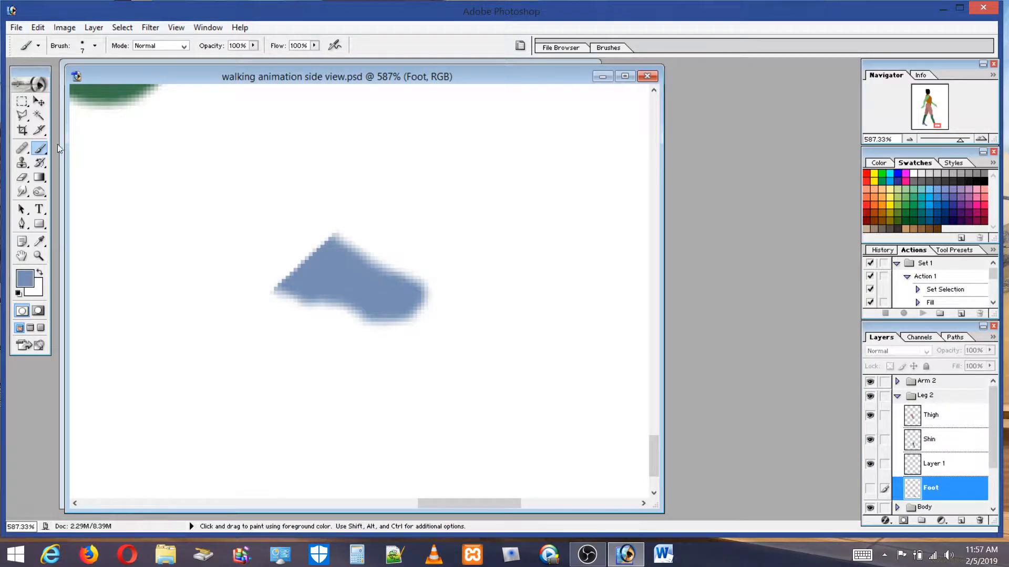
{"action": "left_click", "coordinate": [915, 476]}
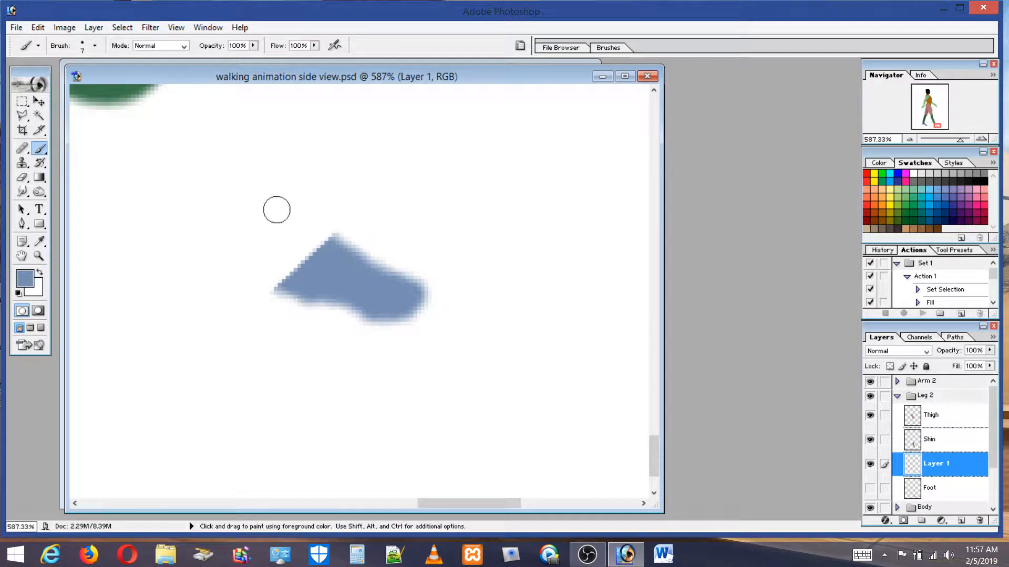
{"action": "mouse_move", "coordinate": [316, 241]}
{"action": "left_mouse_down"}
{"action": "mouse_move", "coordinate": [279, 265]}
{"action": "mouse_move", "coordinate": [273, 288]}
{"action": "mouse_move", "coordinate": [278, 253]}
{"action": "mouse_move", "coordinate": [309, 240]}
{"action": "mouse_move", "coordinate": [318, 247]}
{"action": "mouse_move", "coordinate": [301, 239]}
{"action": "mouse_move", "coordinate": [290, 256]}
{"action": "left_mouse_up"}
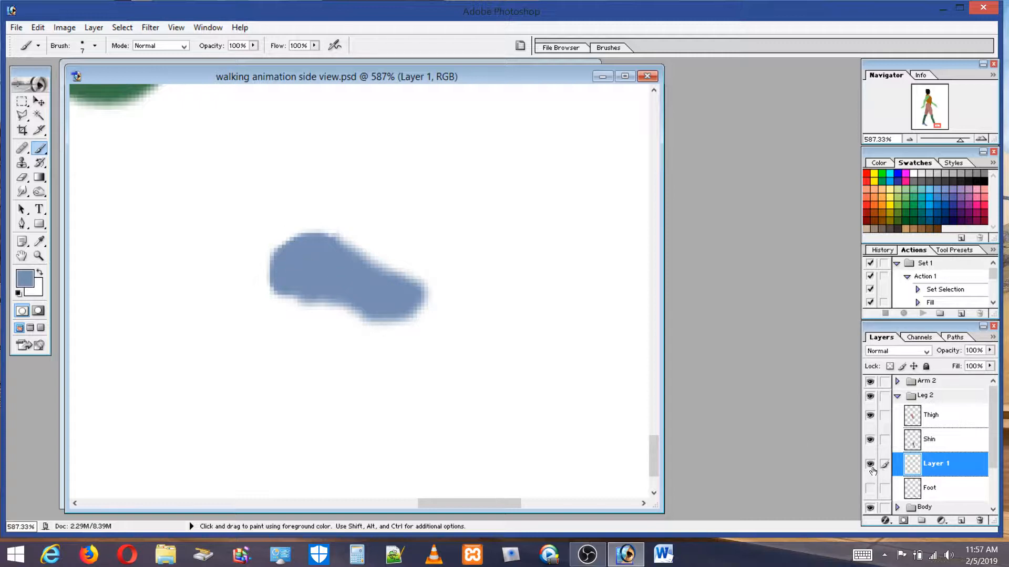
Activate the Foot layer and set up a red brush with a 5 px diameter
{"action": "left_click", "coordinate": [935, 495]}
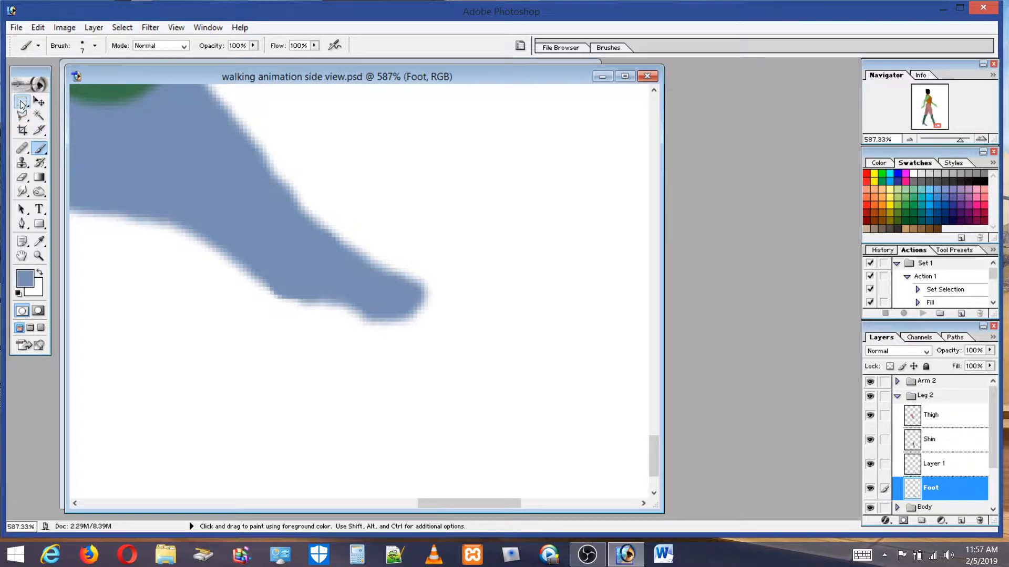
{"action": "left_click", "coordinate": [866, 173]}
{"action": "left_click", "coordinate": [96, 46]}
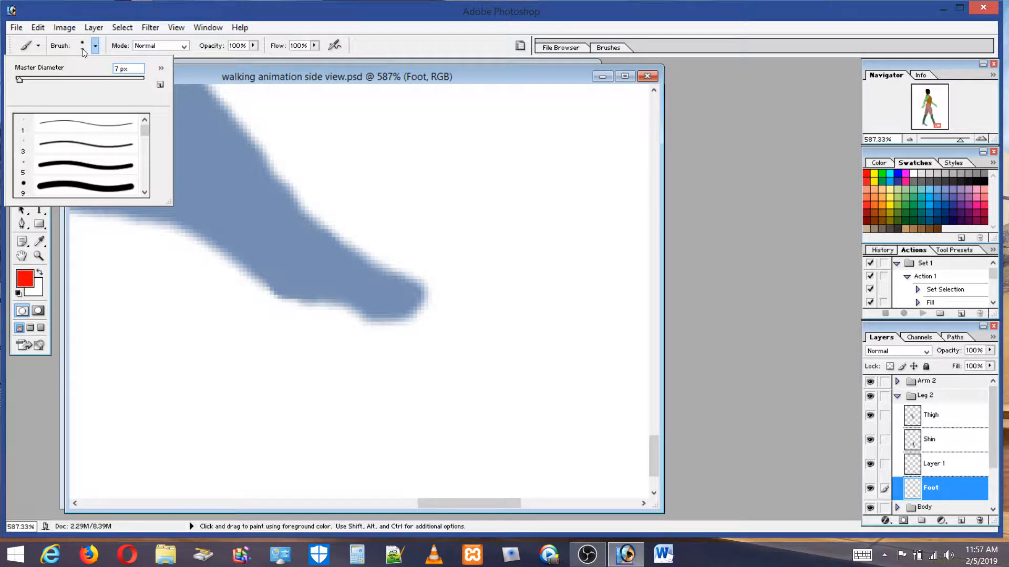
{"action": "double_click", "coordinate": [117, 69]}
{"action": "type", "text": "5"}
{"action": "key", "text": "Return"}
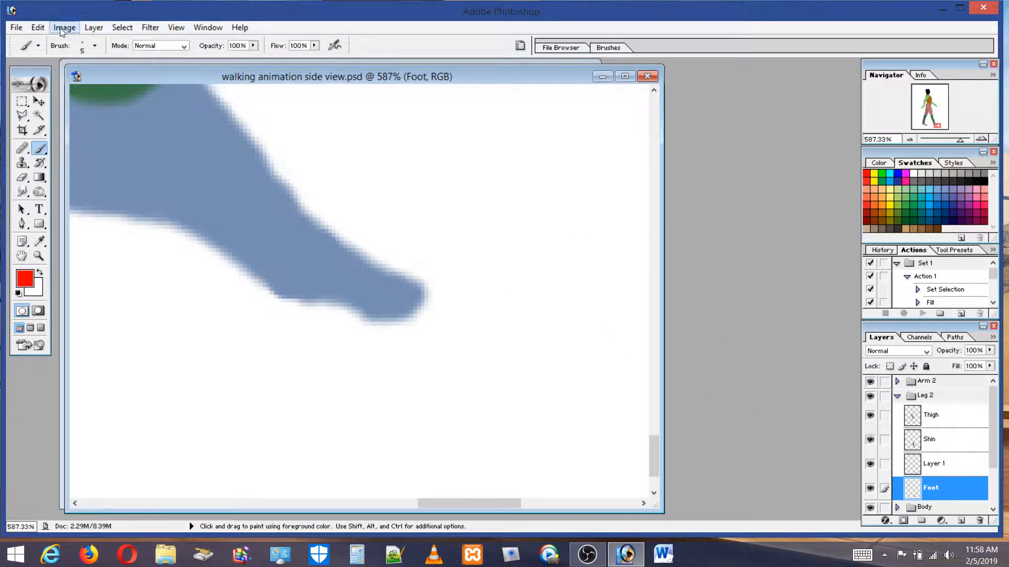
Undo the last brush dot and paint a red joint dot on Layer 1 at the ball of the foot
{"action": "left_click", "coordinate": [37, 27]}
{"action": "left_click", "coordinate": [49, 42]}
{"action": "left_click", "coordinate": [945, 472]}
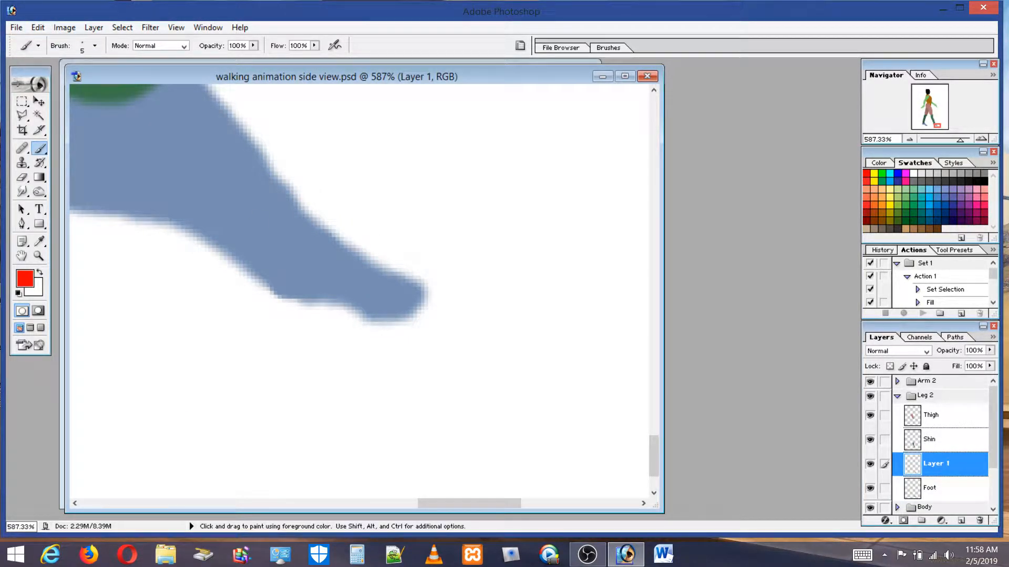
{"action": "left_click", "coordinate": [302, 264]}
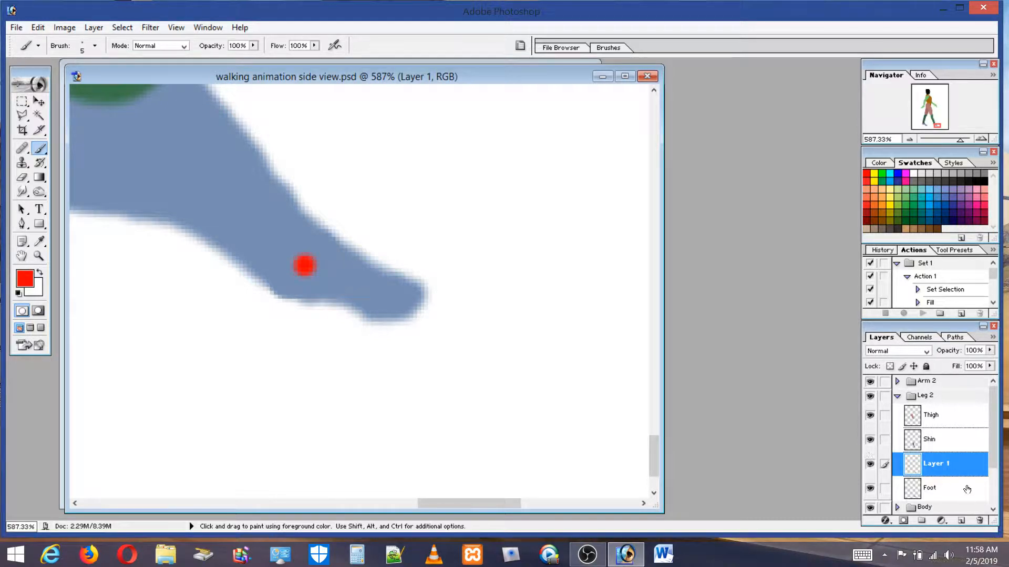
Rename Layer 1 as Toe
{"action": "double_click", "coordinate": [945, 466]}
{"action": "type", "text": "Toe"}
{"action": "key", "text": "Return"}
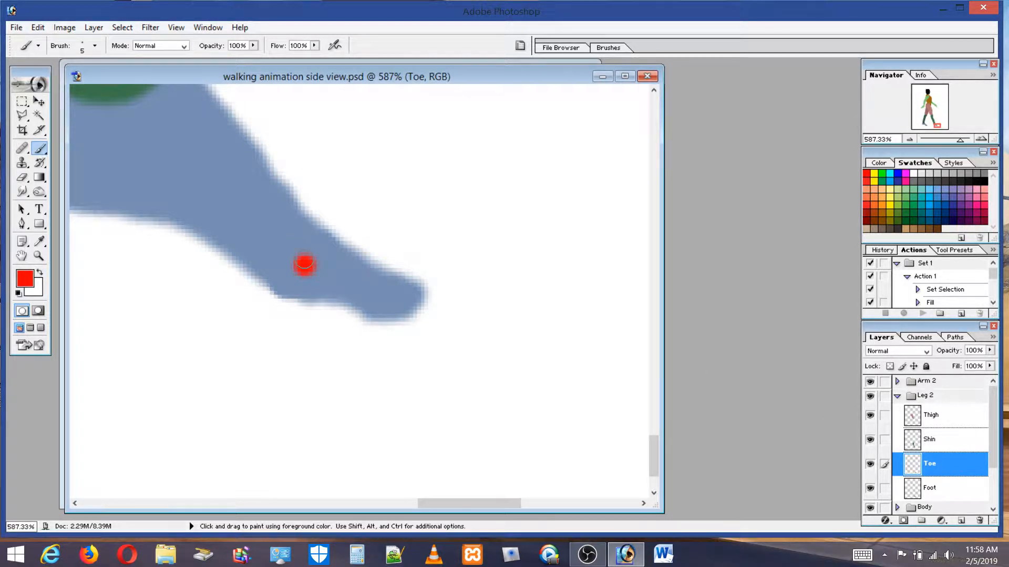
Paint over the red dot on the Toe layer with the foot's sampled blue
{"action": "left_click", "coordinate": [322, 276], "text": "alt"}
{"action": "left_click", "coordinate": [306, 265]}
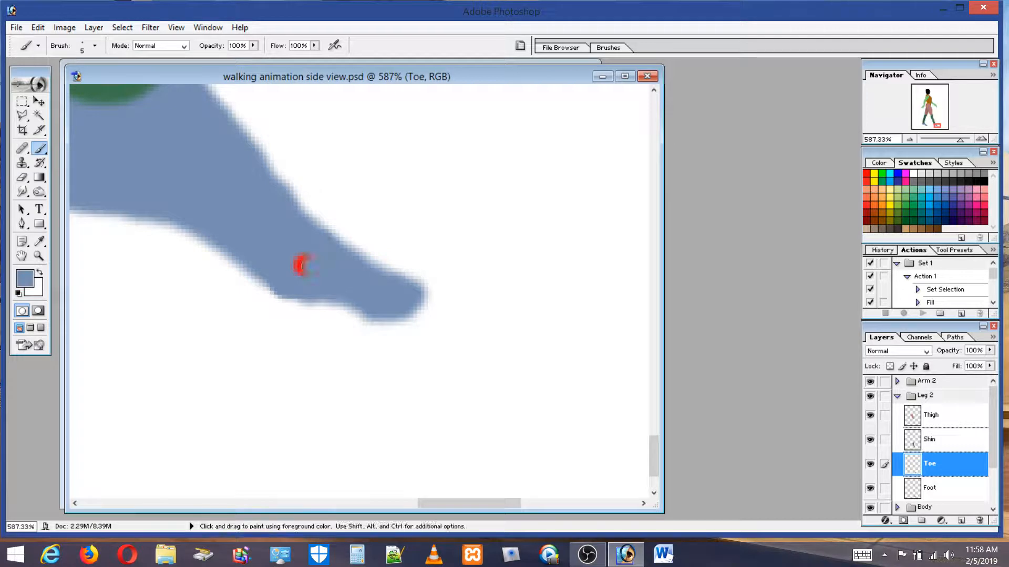
{"action": "left_click", "coordinate": [304, 266]}
Move the Toe layer below Foot, and paint a red joint dot on the Foot layer at the ball of the foot
{"action": "left_click_drag", "start_coordinate": [946, 472], "coordinate": [948, 490]}
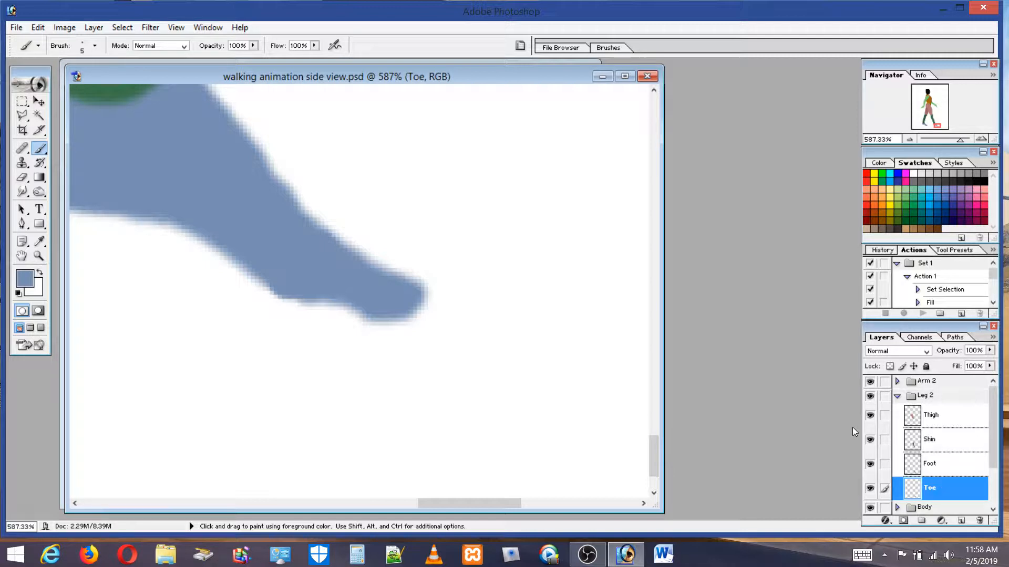
{"action": "left_click", "coordinate": [938, 469]}
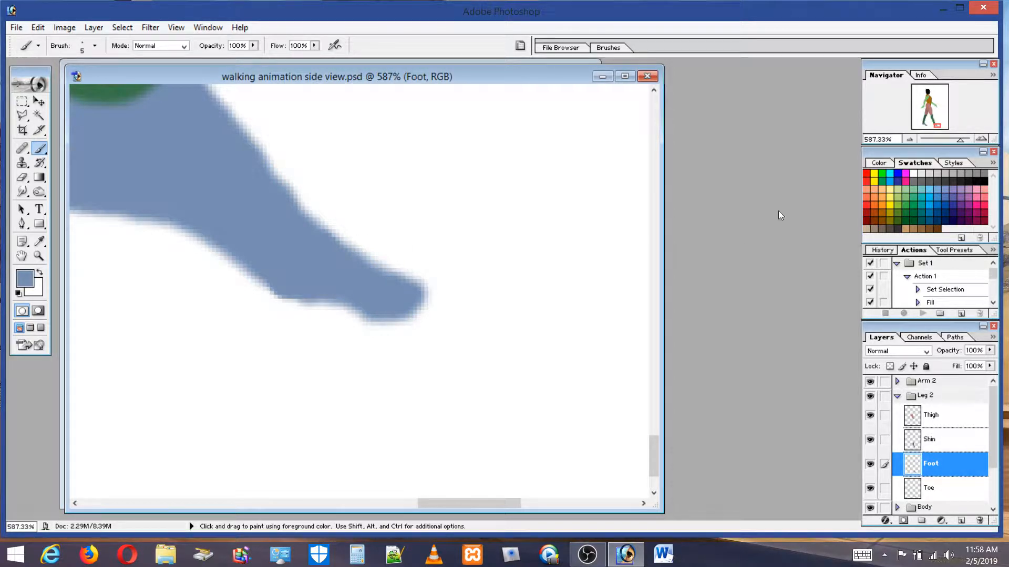
{"action": "left_click", "coordinate": [868, 174]}
{"action": "left_click", "coordinate": [303, 265]}
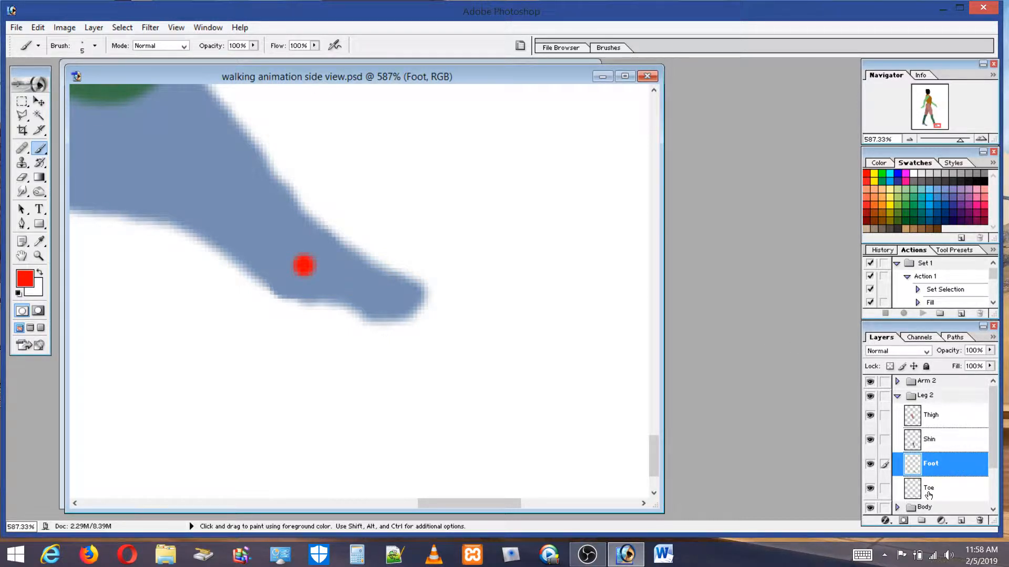
With Foot hidden, touch up the rounded joint end of the Toe layer in its sampled blue, and show Foot again
{"action": "left_click", "coordinate": [871, 466]}
{"action": "left_click", "coordinate": [870, 466]}
{"action": "left_click", "coordinate": [871, 466]}
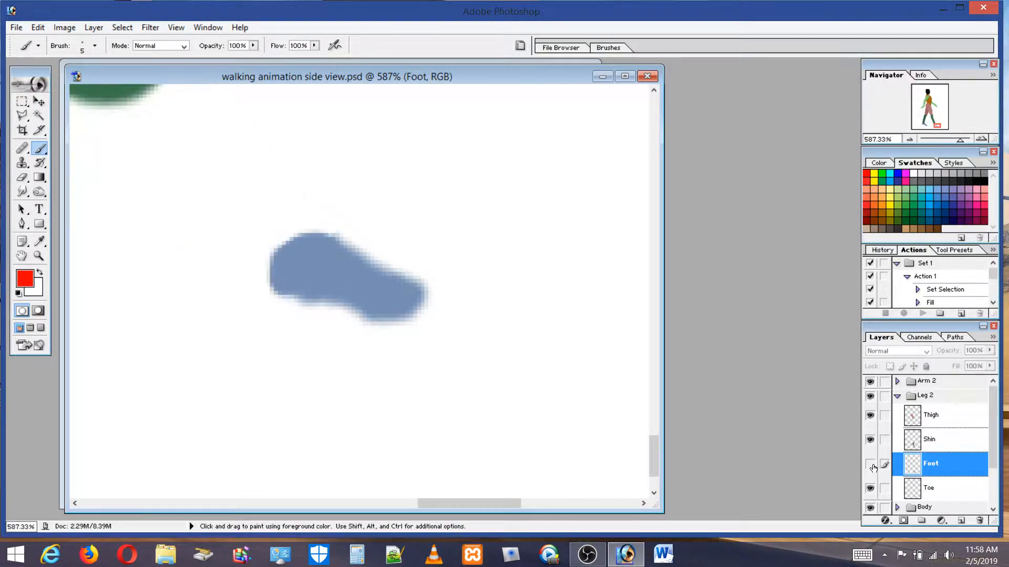
{"action": "left_click", "coordinate": [870, 465]}
{"action": "left_click", "coordinate": [924, 487]}
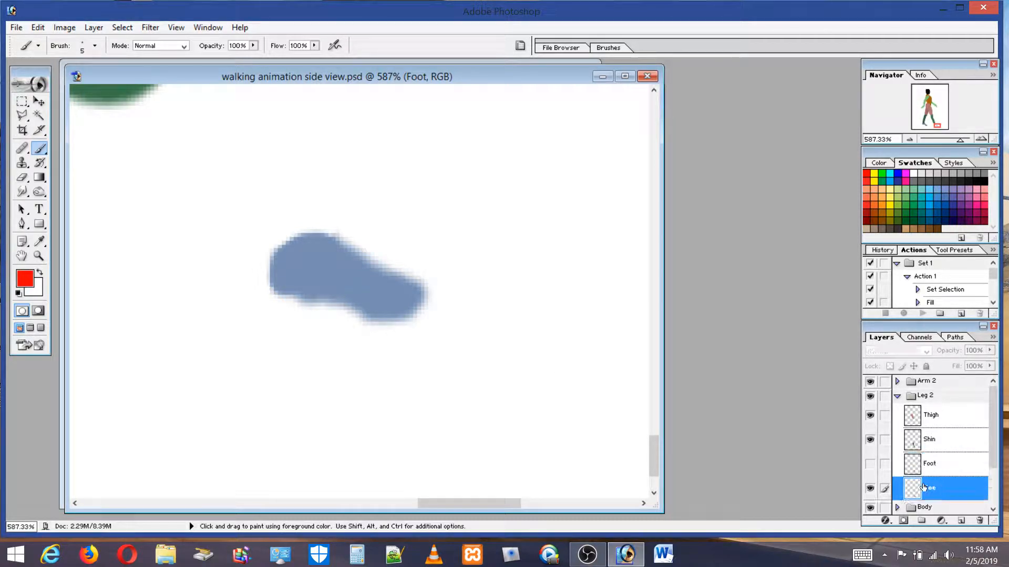
{"action": "left_click", "coordinate": [310, 267], "text": "alt"}
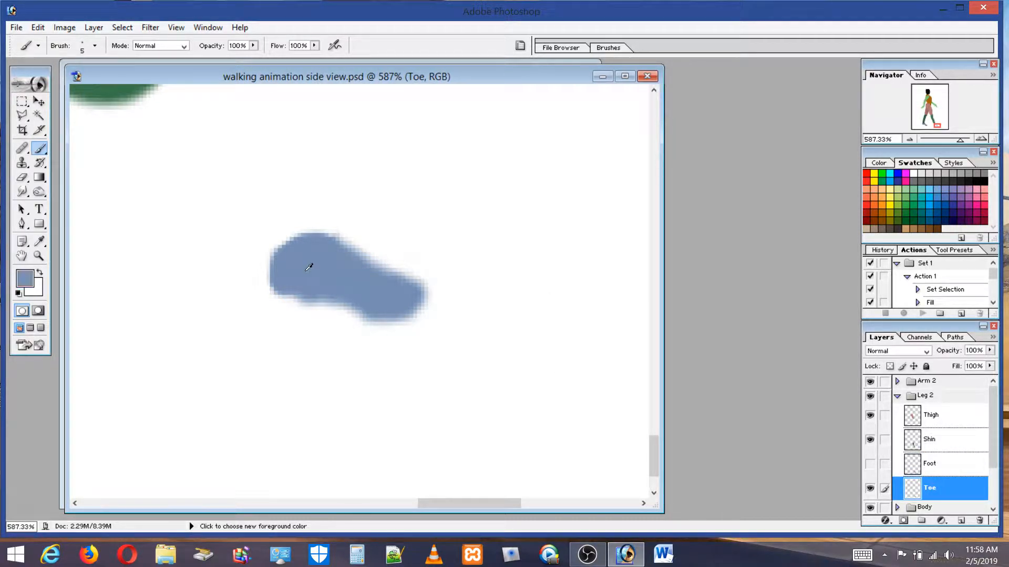
{"action": "left_click", "coordinate": [299, 285]}
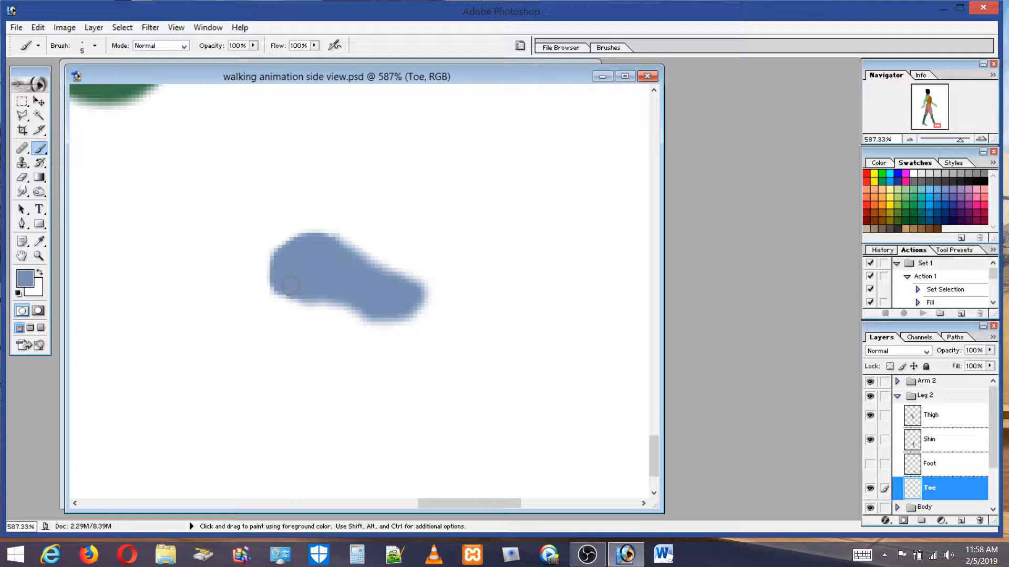
{"action": "left_click", "coordinate": [870, 463]}
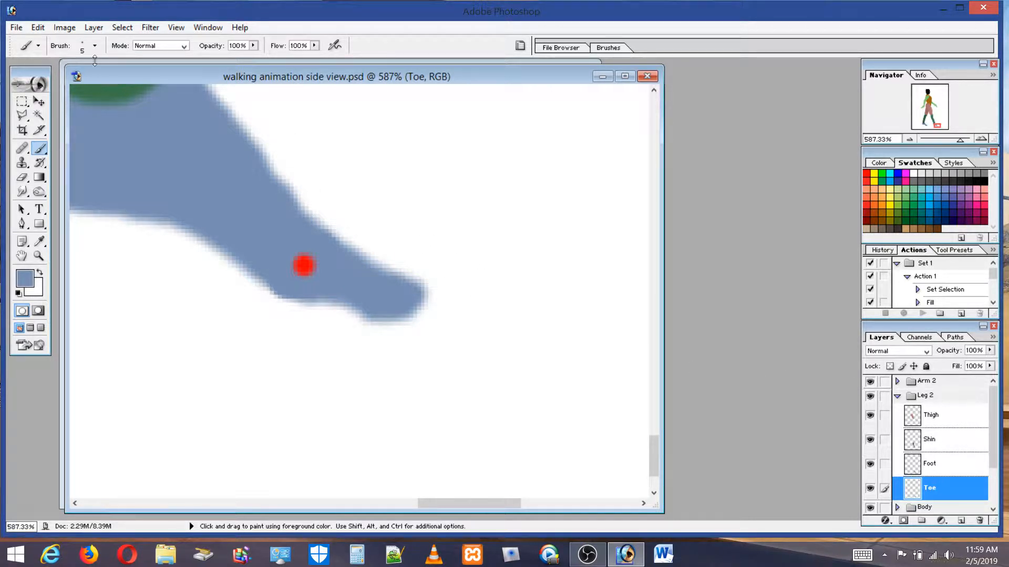
Free-transform the Toe layer with its pivot on the red joint dot, rotating it -14.5° to bend the toes up
{"action": "left_click", "coordinate": [38, 27]}
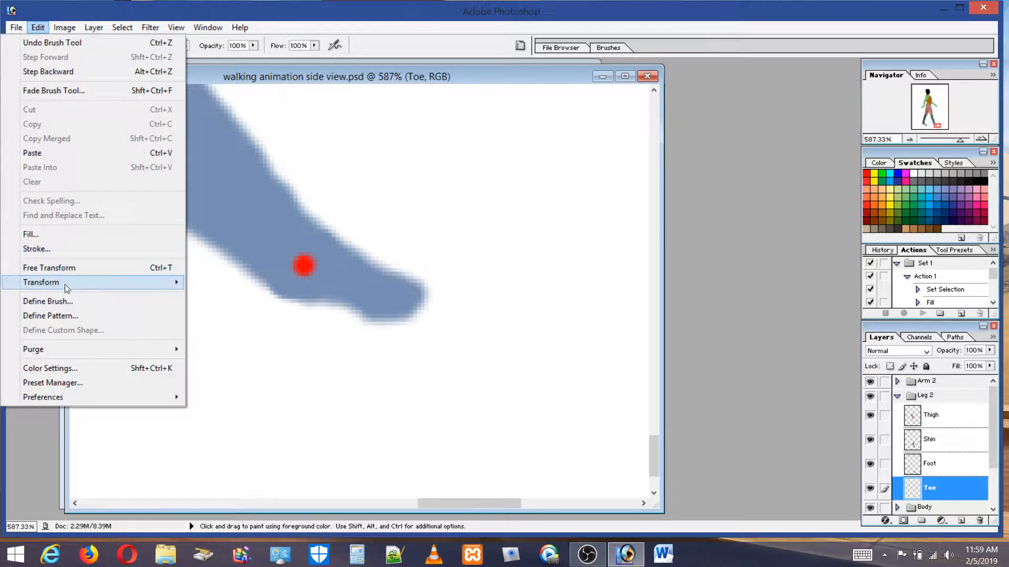
{"action": "left_click", "coordinate": [65, 268]}
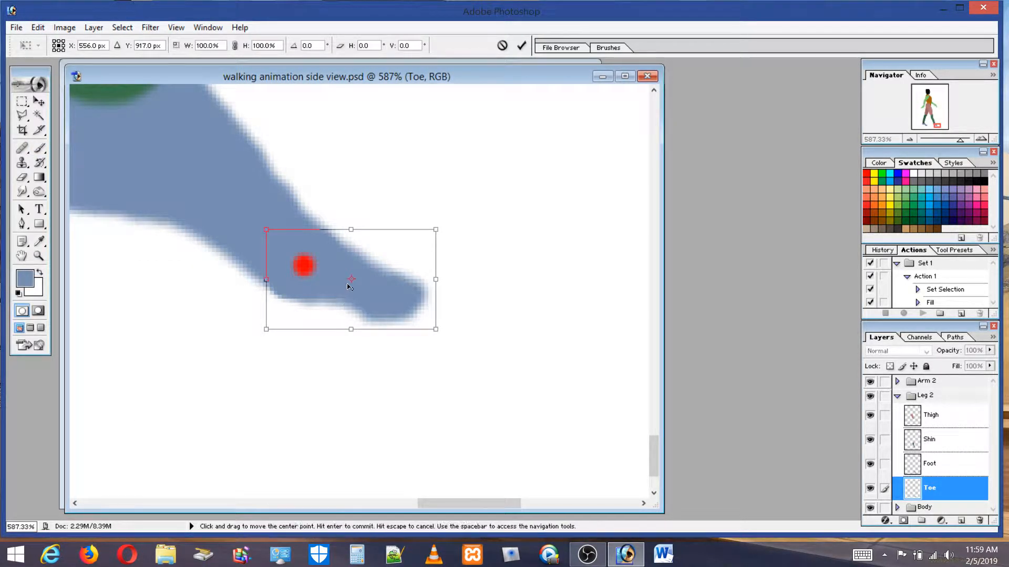
{"action": "left_click_drag", "start_coordinate": [349, 286], "coordinate": [302, 274]}
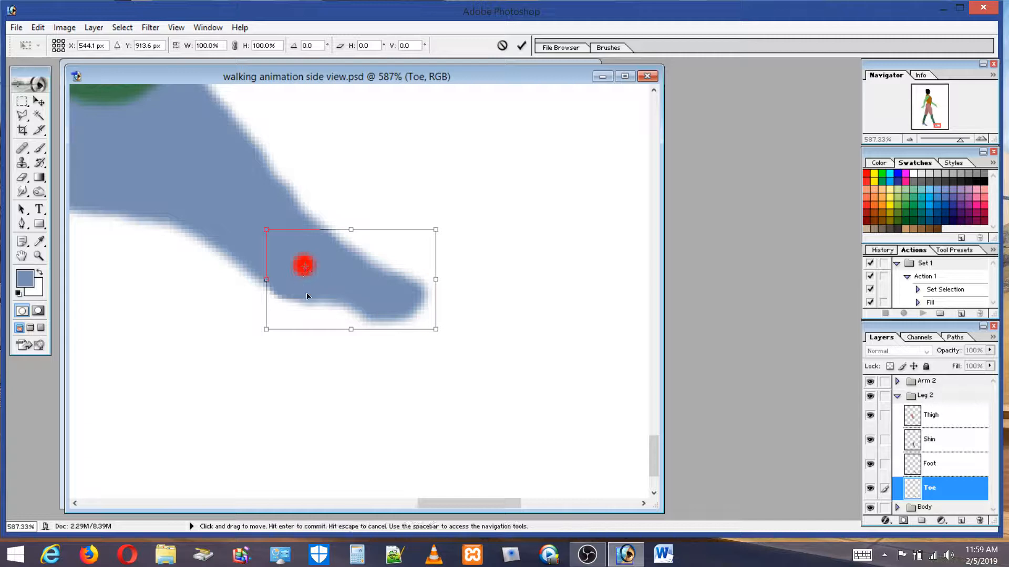
{"action": "left_click_drag", "start_coordinate": [345, 401], "coordinate": [333, 387]}
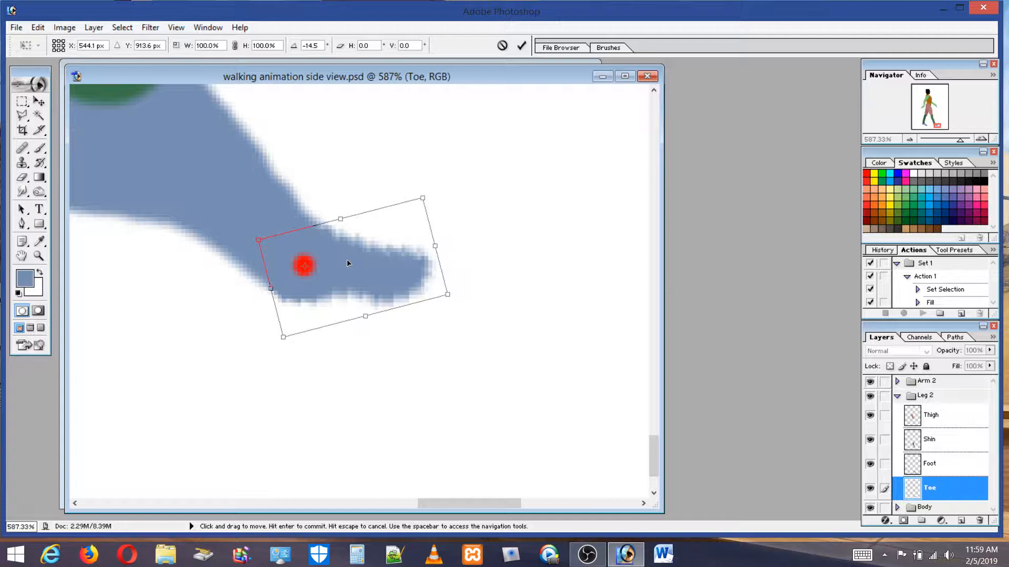
{"action": "key", "text": "b"}
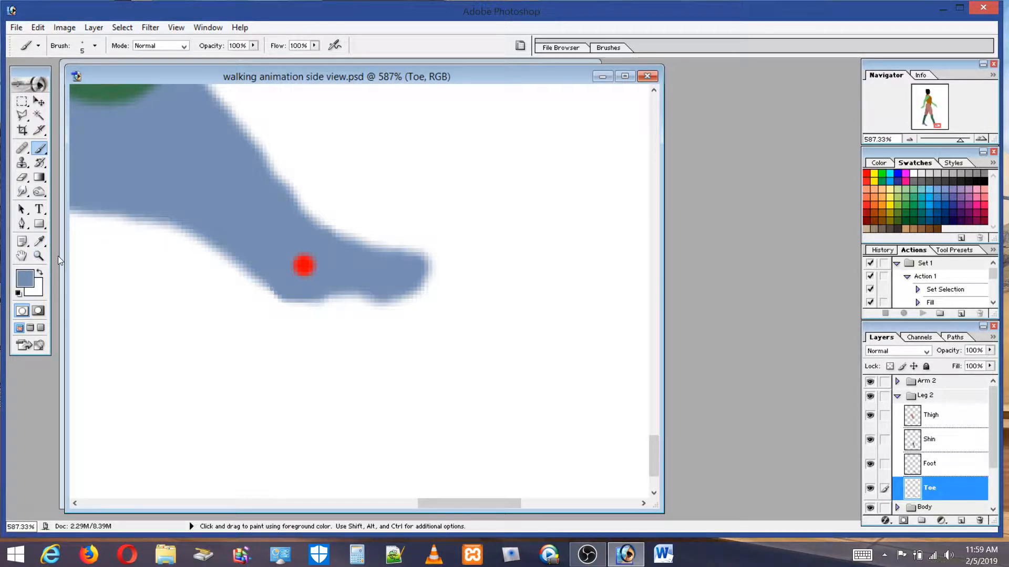
View the figure at 100% and select the Leg 2 layer set
{"action": "double_click", "coordinate": [42, 256]}
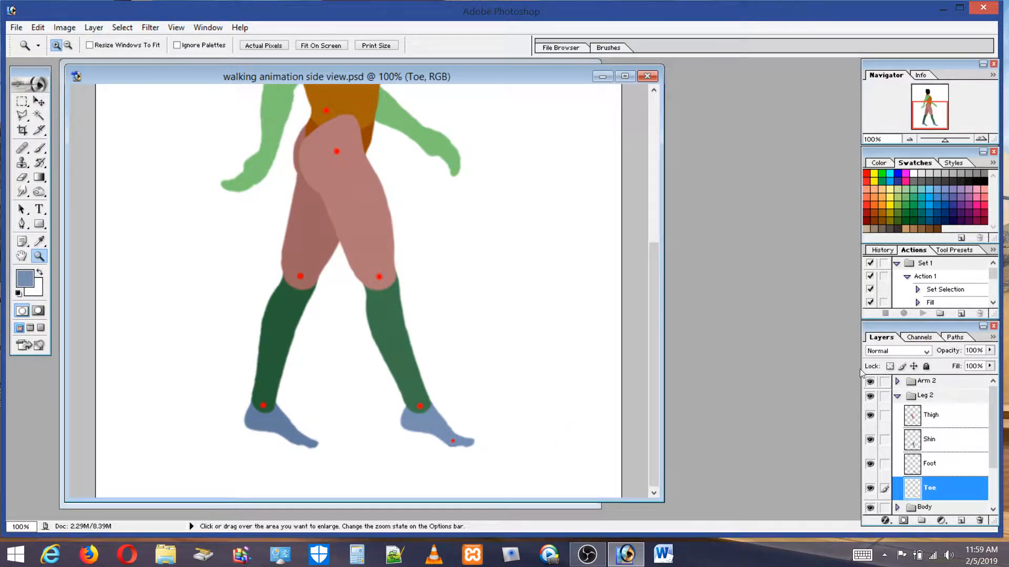
{"action": "left_click", "coordinate": [937, 420]}
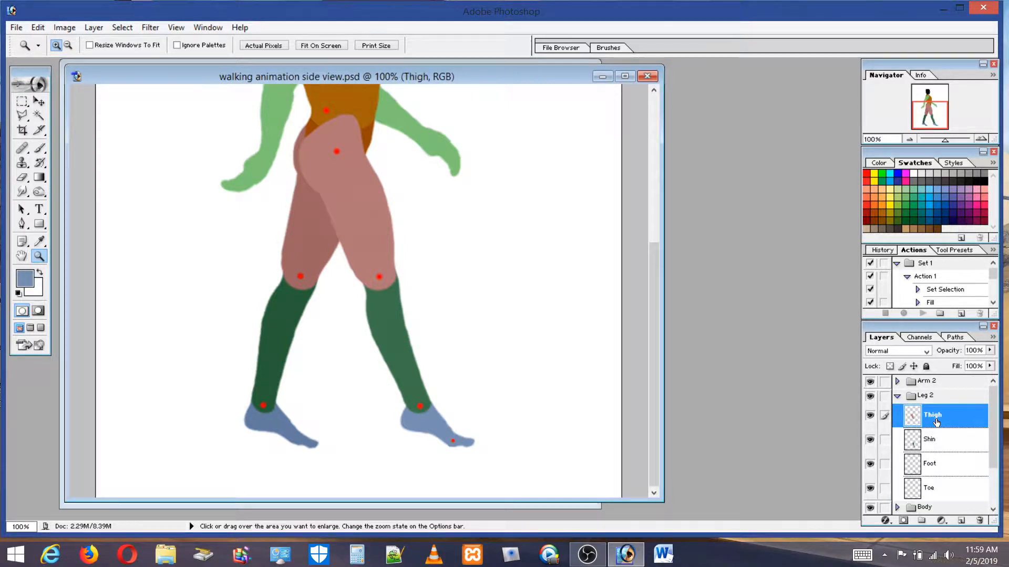
{"action": "left_click", "coordinate": [930, 396]}
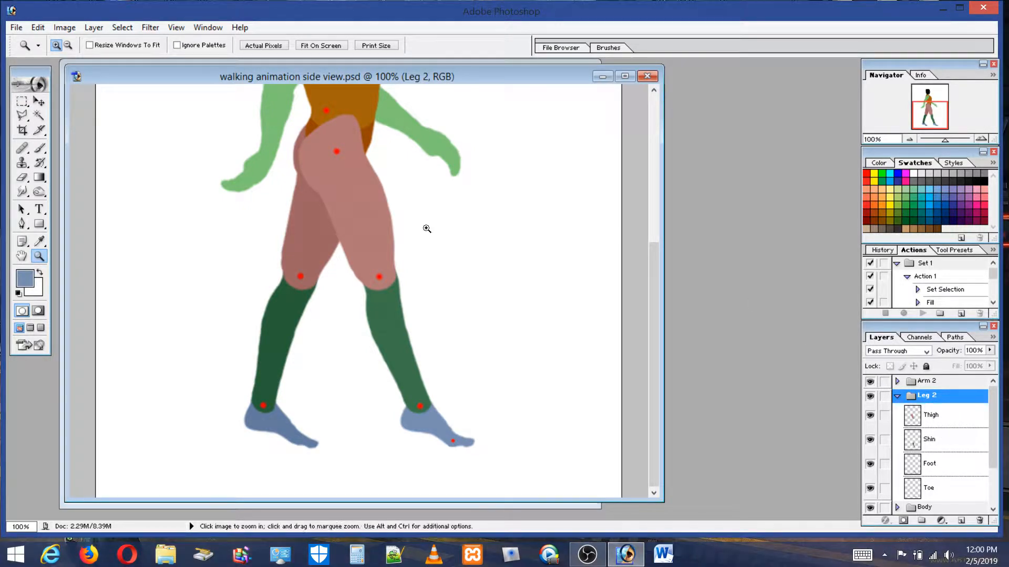
Free-transform the Leg 2 layer set with its pivot on the red hip dot, rotating the whole leg -0.8°
{"action": "left_click", "coordinate": [42, 29]}
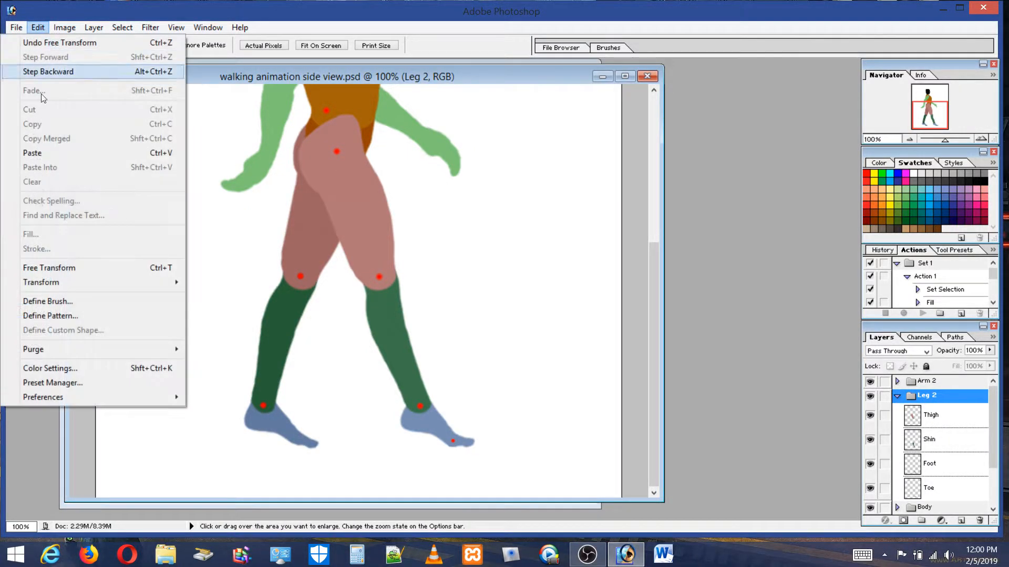
{"action": "left_click", "coordinate": [49, 264]}
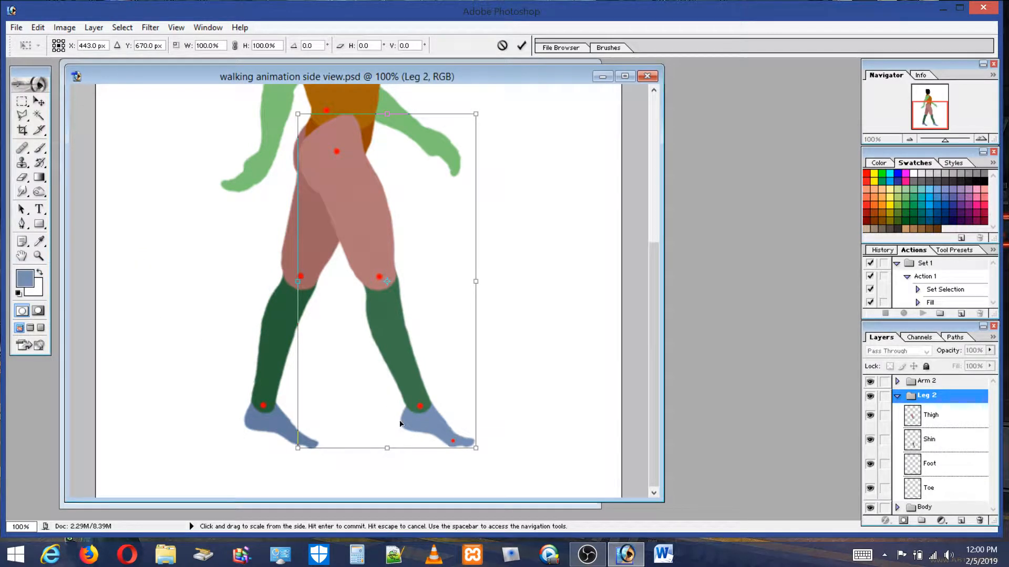
{"action": "left_click_drag", "start_coordinate": [383, 274], "coordinate": [338, 152]}
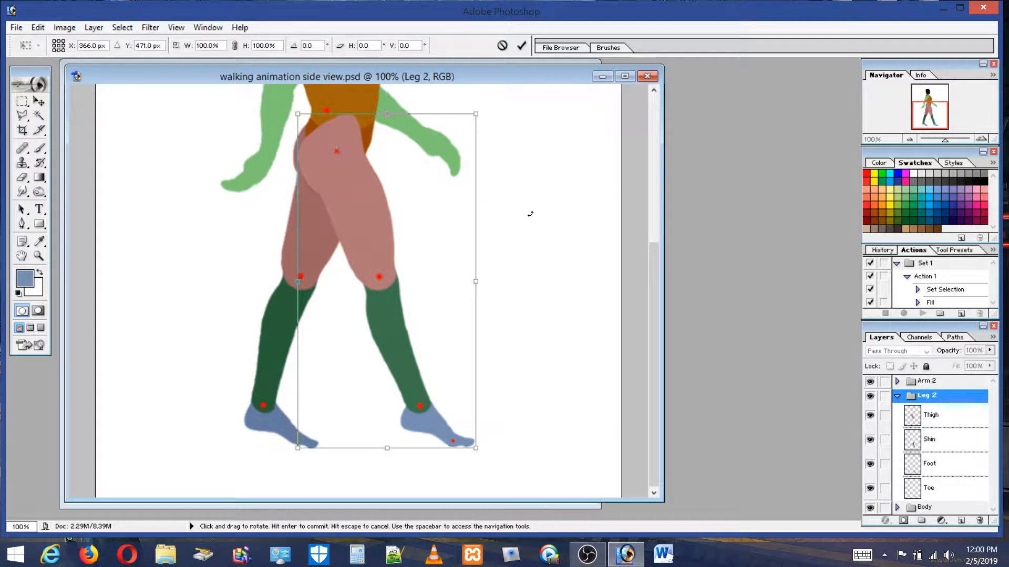
{"action": "left_click_drag", "start_coordinate": [331, 467], "coordinate": [333, 435]}
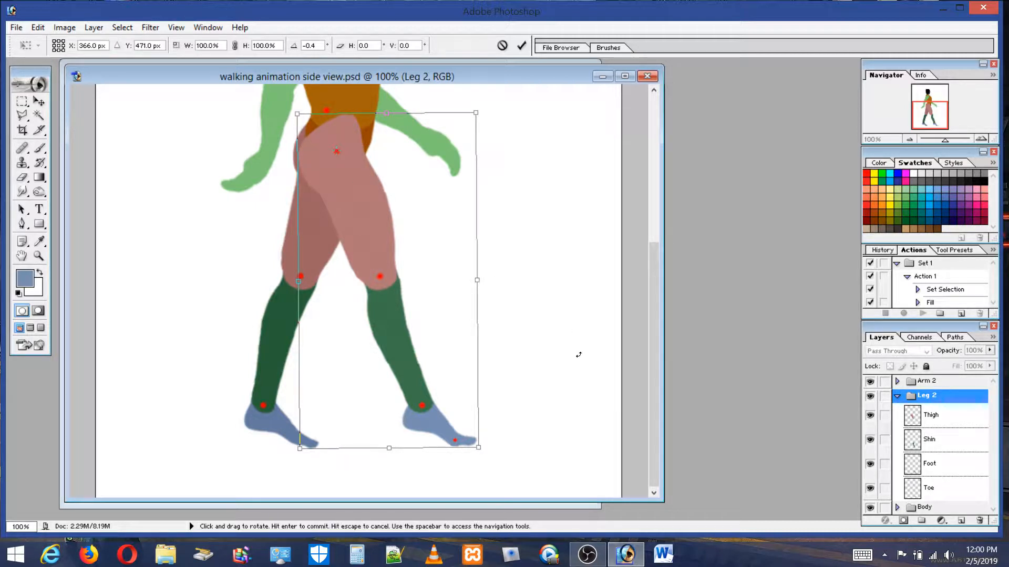
{"action": "mouse_move", "coordinate": [588, 328]}
{"action": "left_mouse_down"}
{"action": "mouse_move", "coordinate": [601, 315]}
{"action": "mouse_move", "coordinate": [596, 331]}
{"action": "left_mouse_up"}
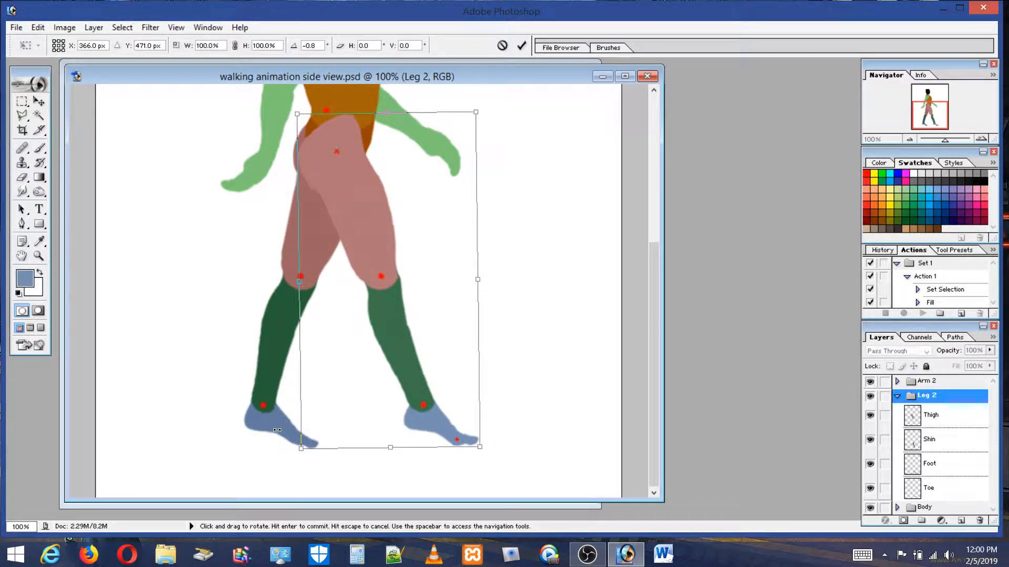
{"action": "left_click", "coordinate": [22, 100]}
{"action": "left_click", "coordinate": [455, 217]}
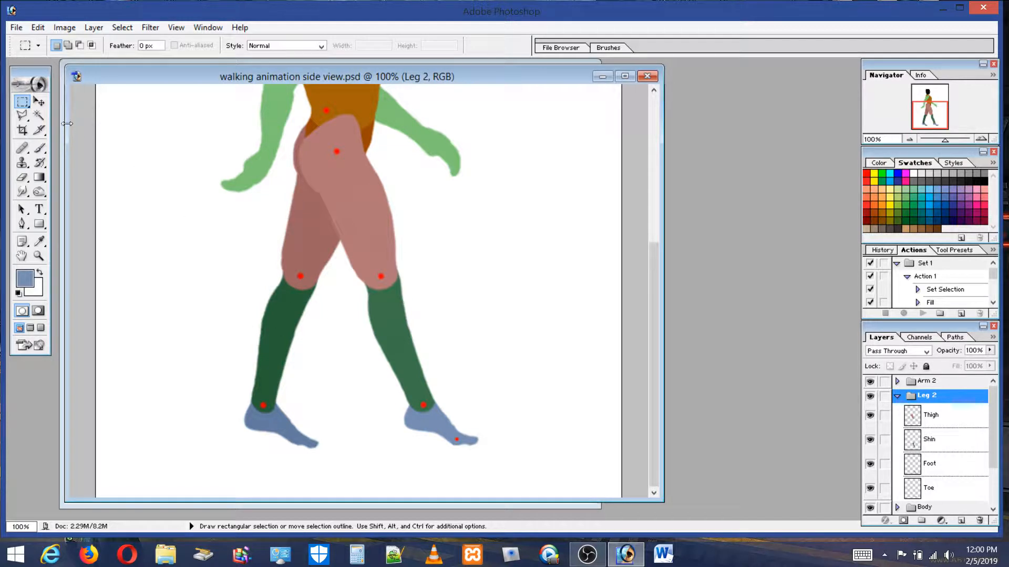
Select the Leg 1 layer set from the layers beneath the rear shin on the canvas, and expand it
{"action": "left_click", "coordinate": [39, 101]}
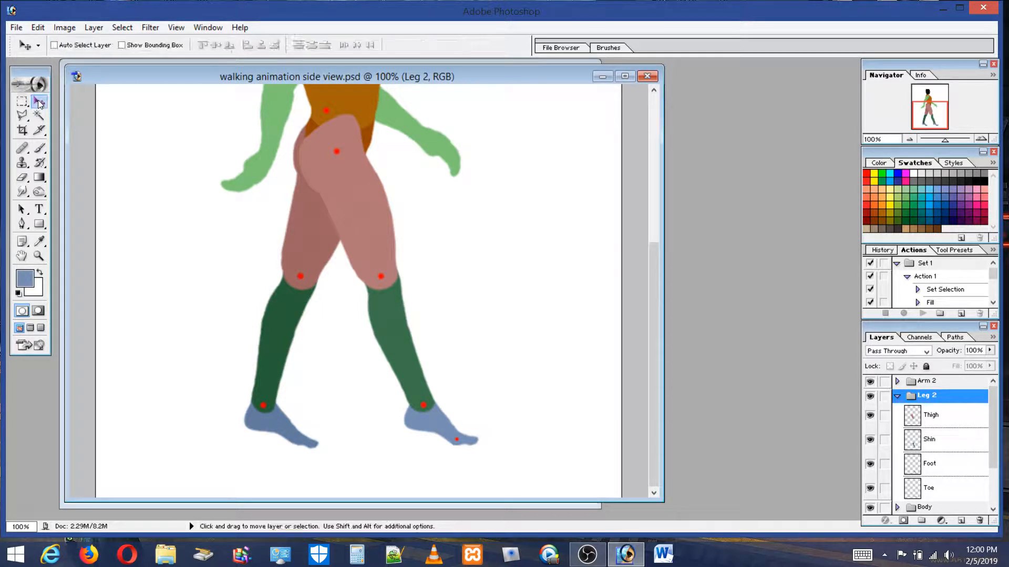
{"action": "right_click", "coordinate": [289, 327]}
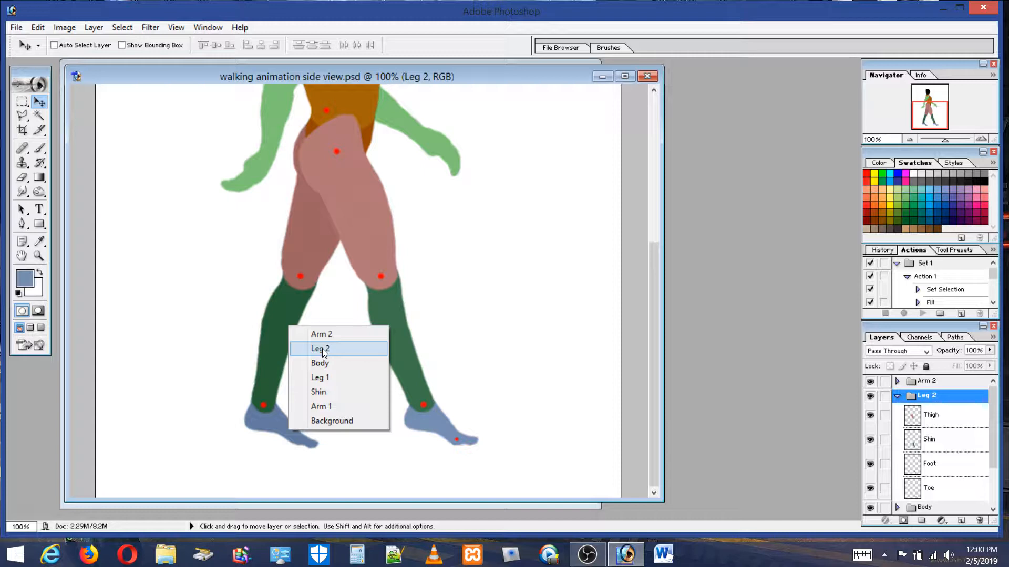
{"action": "left_click", "coordinate": [318, 379]}
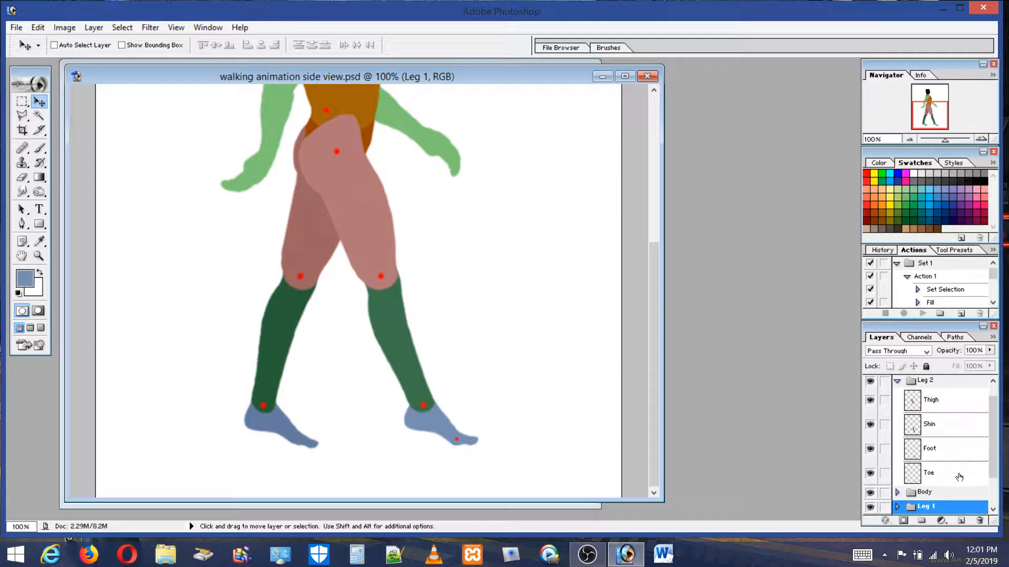
{"action": "left_click_drag", "start_coordinate": [992, 463], "coordinate": [995, 516]}
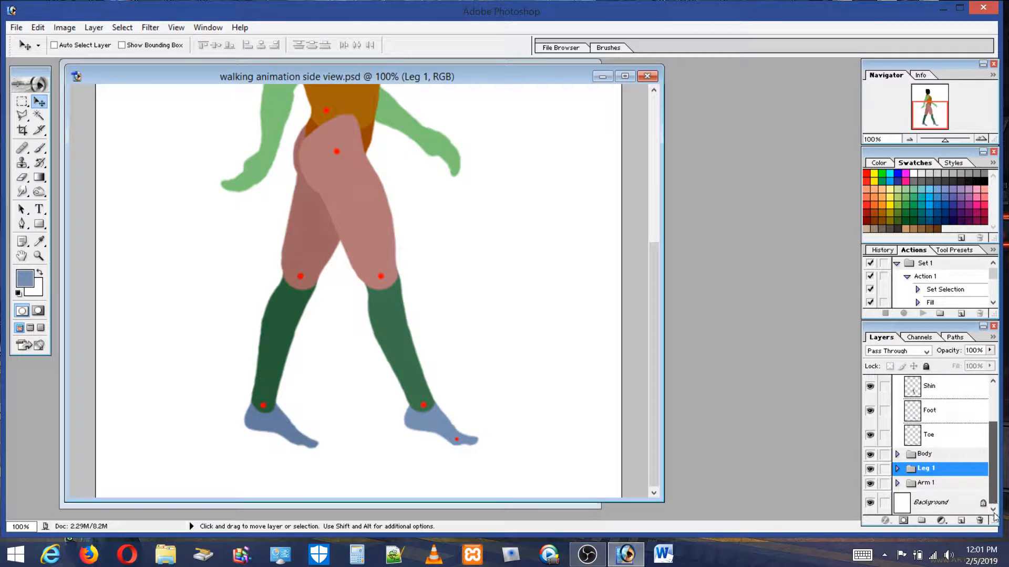
{"action": "left_click", "coordinate": [897, 469]}
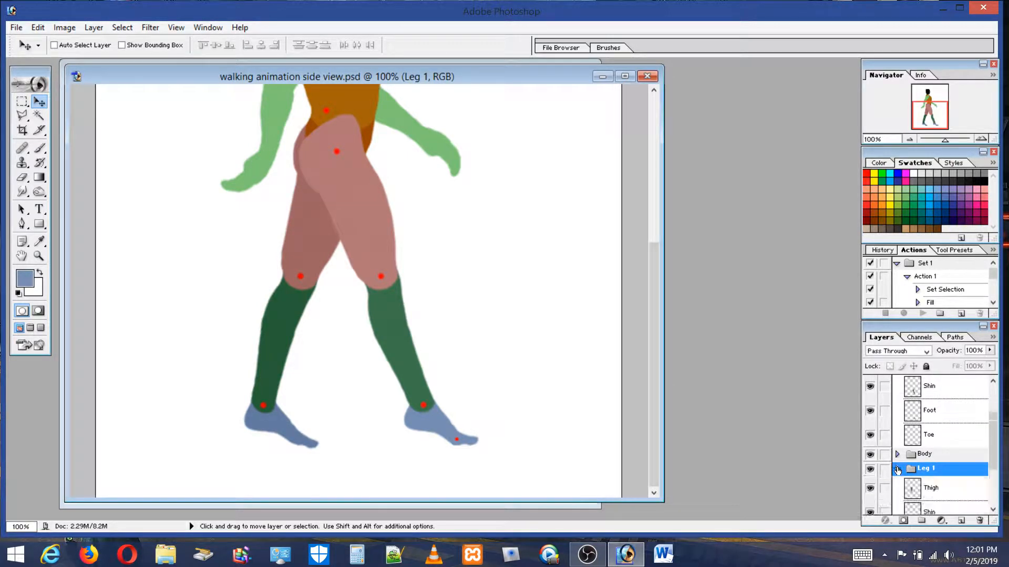
{"action": "left_click_drag", "start_coordinate": [991, 446], "coordinate": [992, 484]}
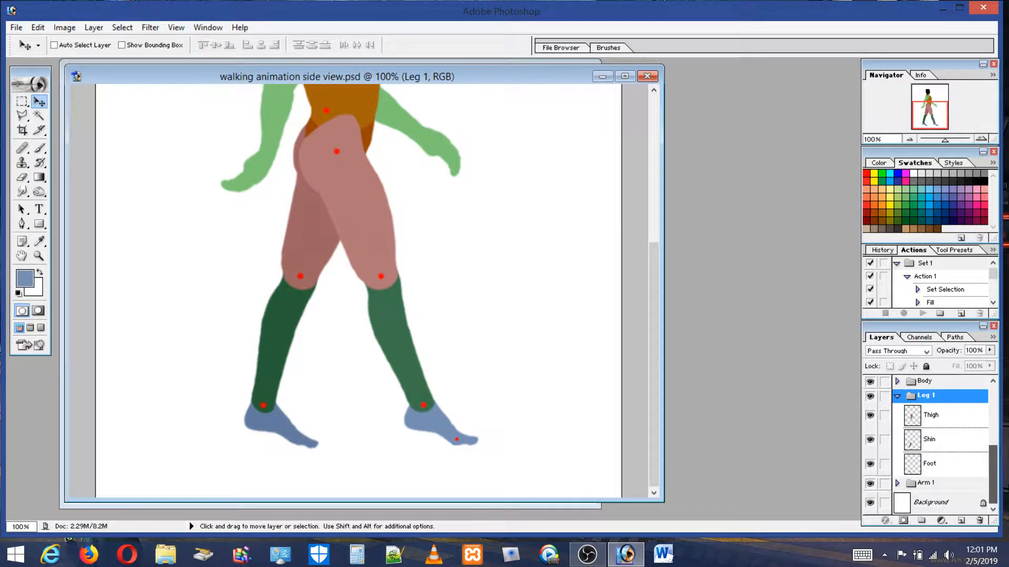
Select the Shin layer in Leg 1 and link the Foot layer to it
{"action": "left_click", "coordinate": [939, 447]}
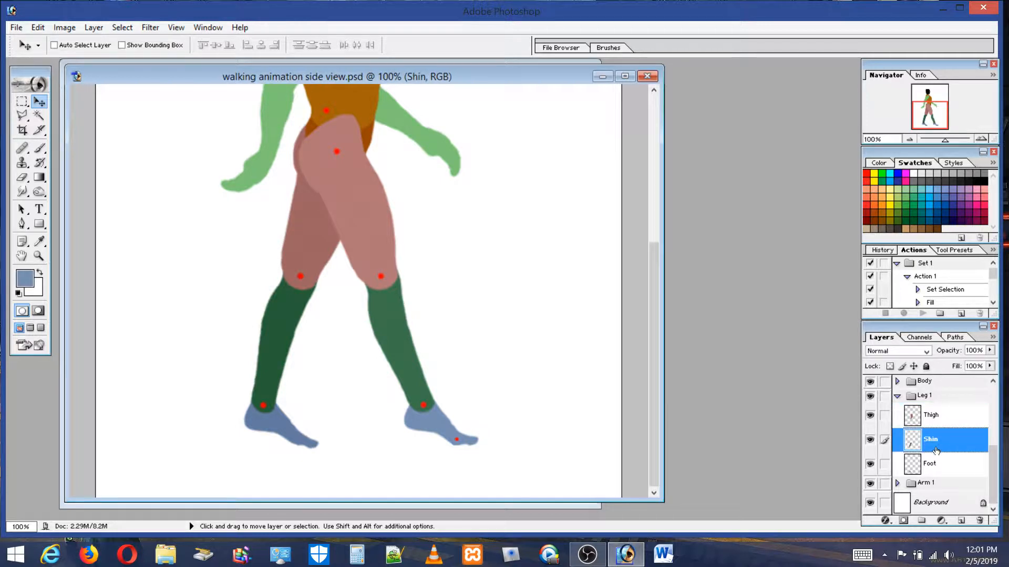
{"action": "left_click", "coordinate": [898, 468]}
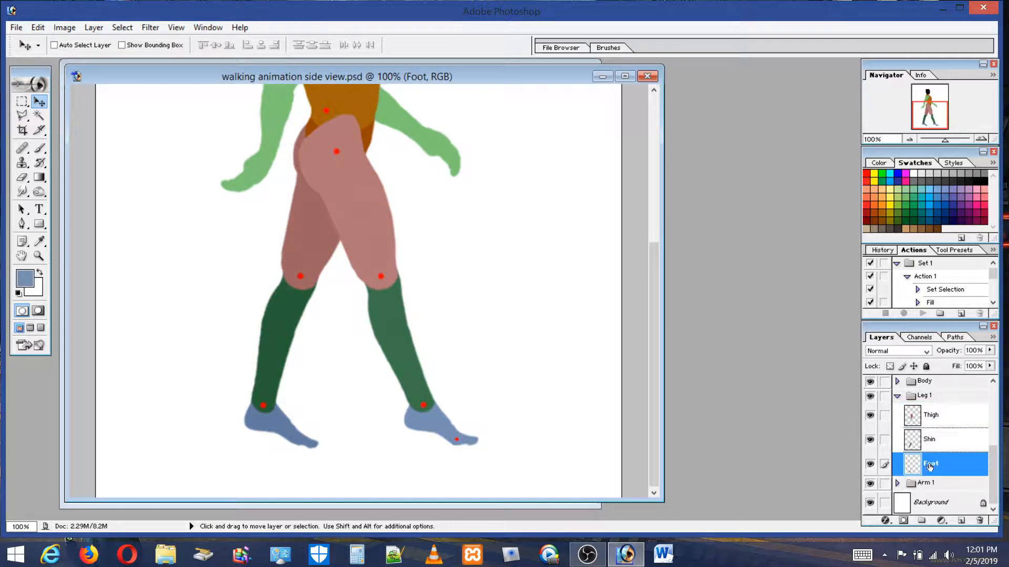
{"action": "left_click", "coordinate": [944, 447]}
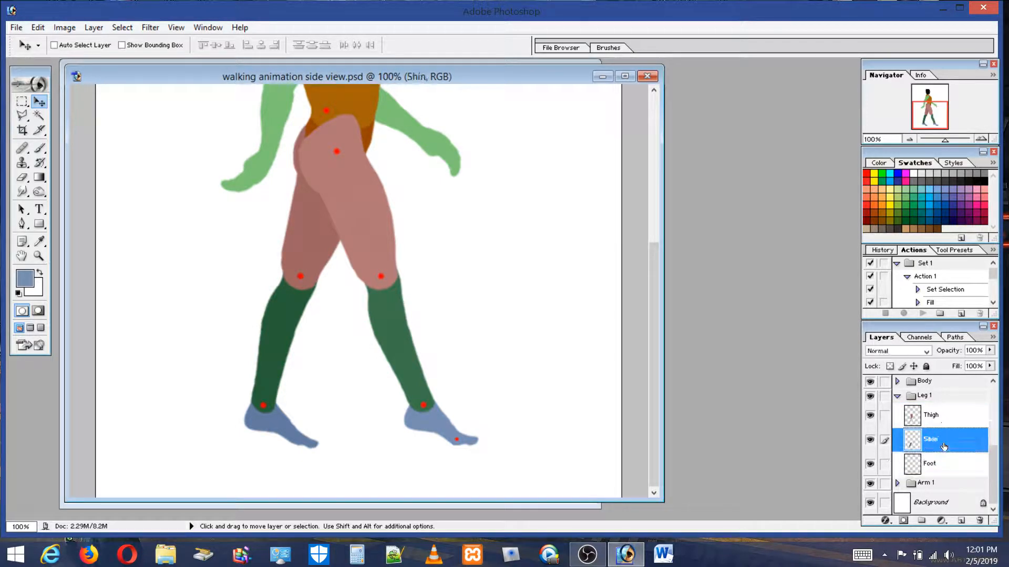
{"action": "left_click", "coordinate": [885, 464]}
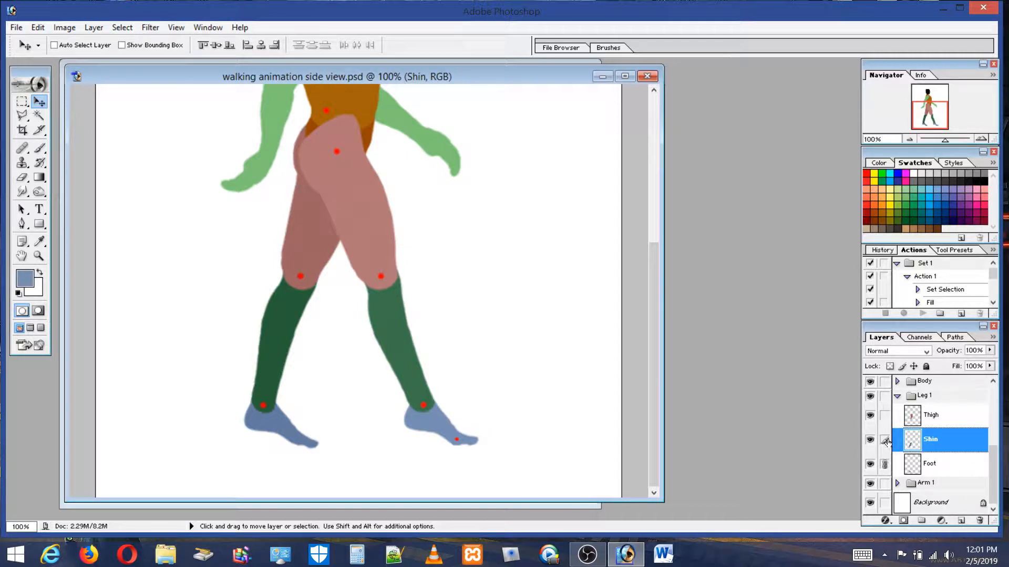
Free-transform the linked Shin and Foot of Leg 1 about the red knee dot, rotating them 35.2° backward
{"action": "left_click", "coordinate": [38, 27]}
{"action": "left_click", "coordinate": [39, 268]}
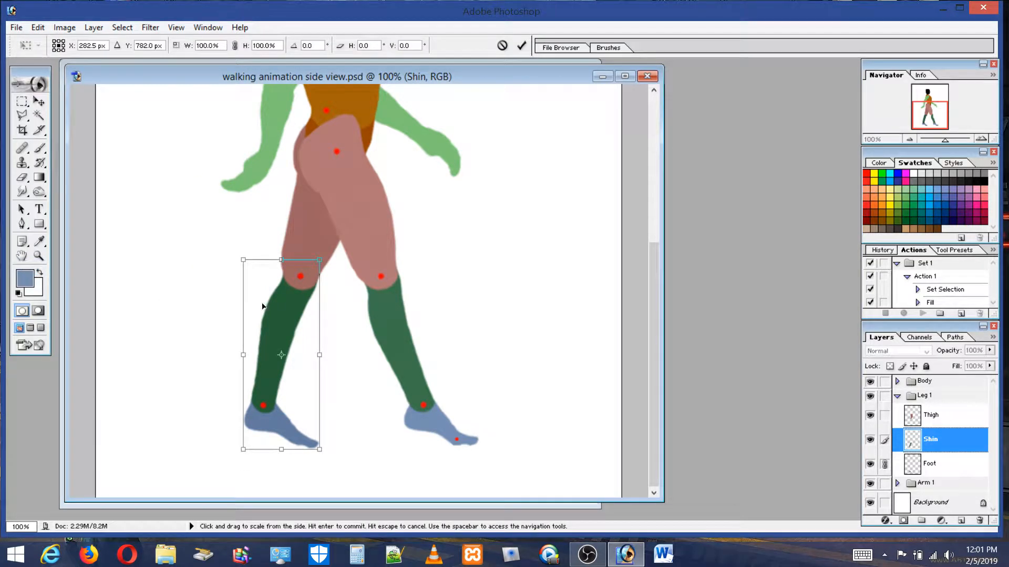
{"action": "left_click_drag", "start_coordinate": [282, 356], "coordinate": [300, 278]}
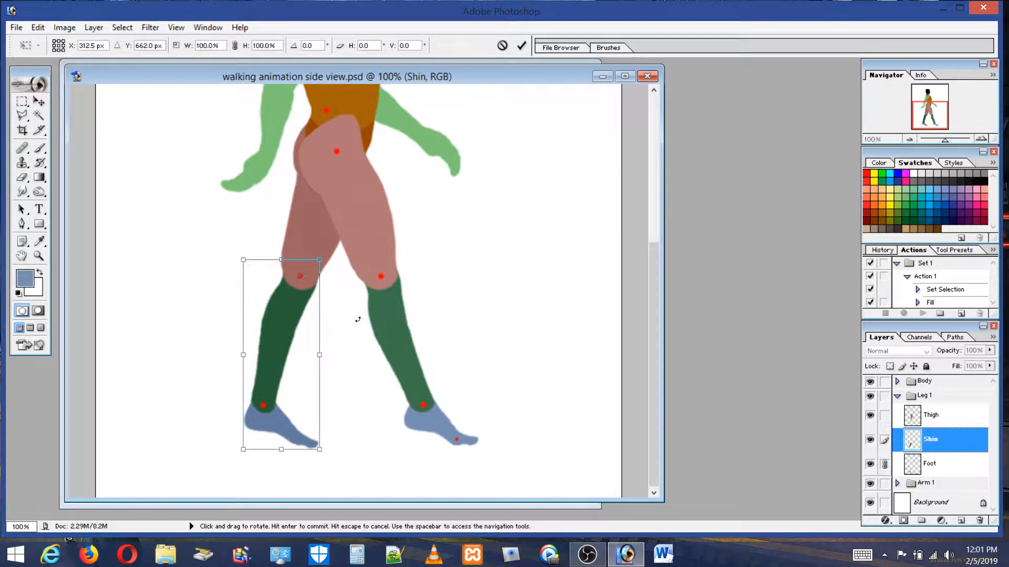
{"action": "left_click_drag", "start_coordinate": [360, 320], "coordinate": [335, 385]}
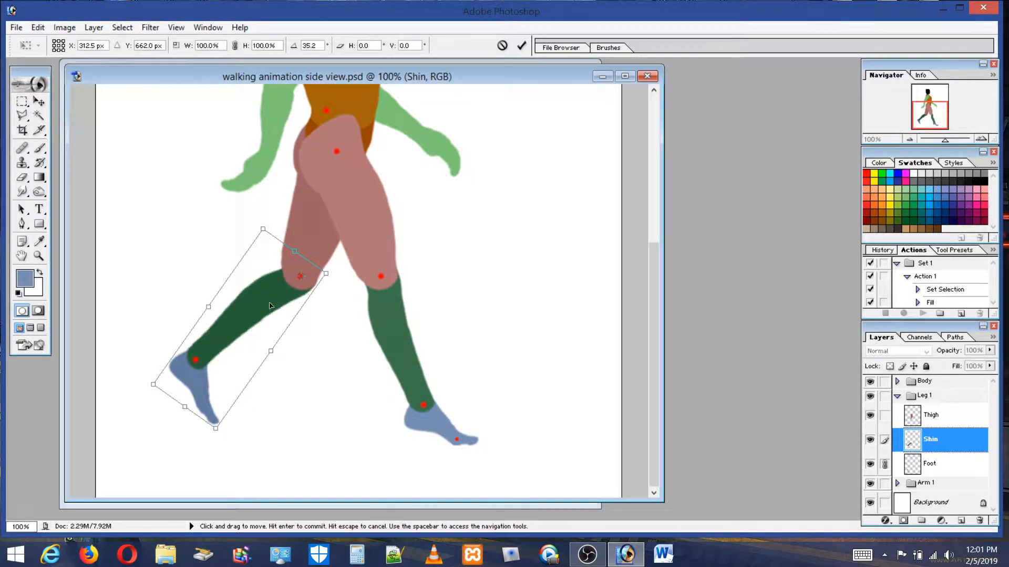
{"action": "key", "text": "Return"}
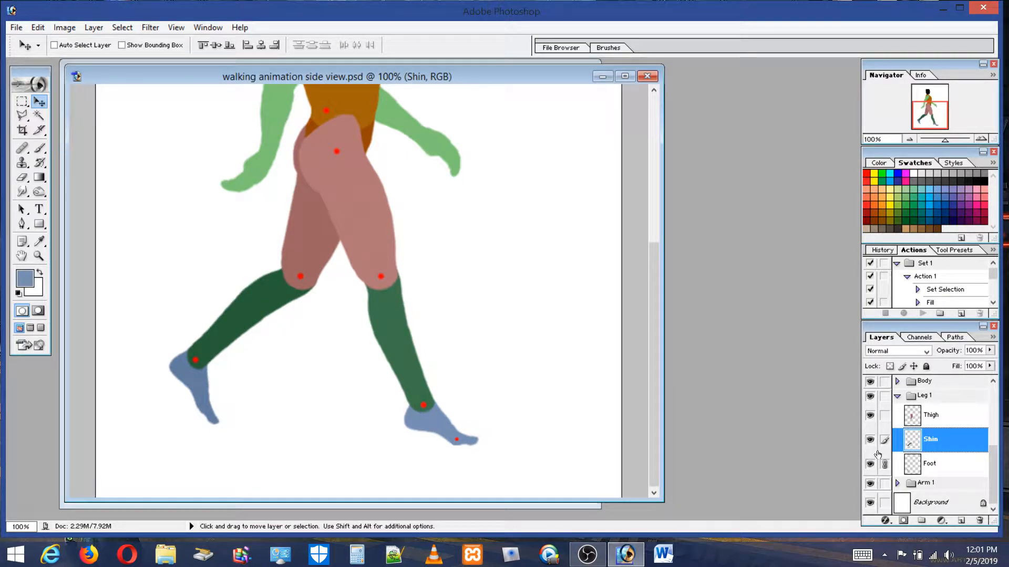
Select the Foot layer in Leg 1 and unlink it from the Shin layer
{"action": "left_click", "coordinate": [954, 475]}
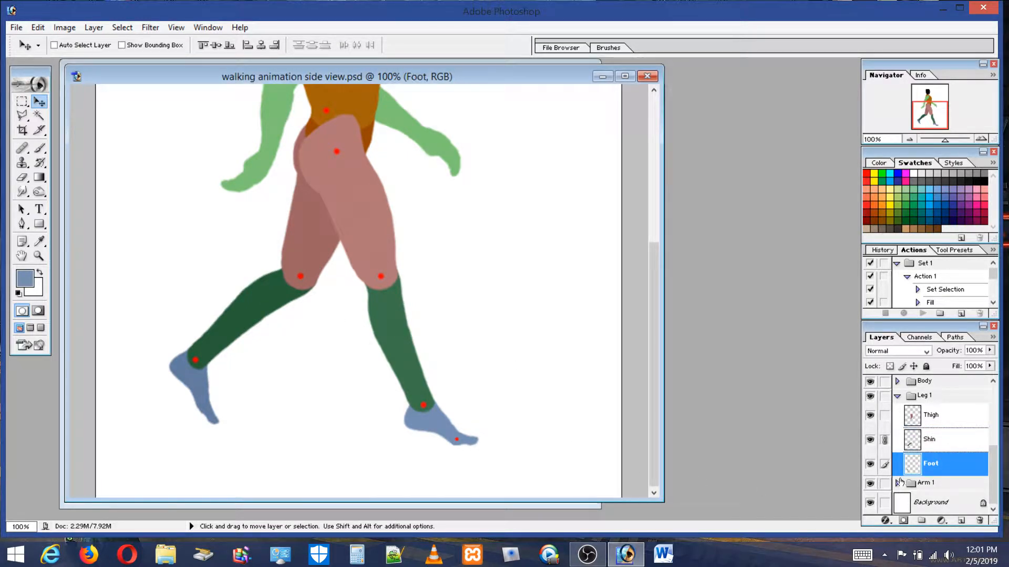
{"action": "left_click_drag", "start_coordinate": [906, 462], "coordinate": [909, 450]}
{"action": "left_click", "coordinate": [884, 441]}
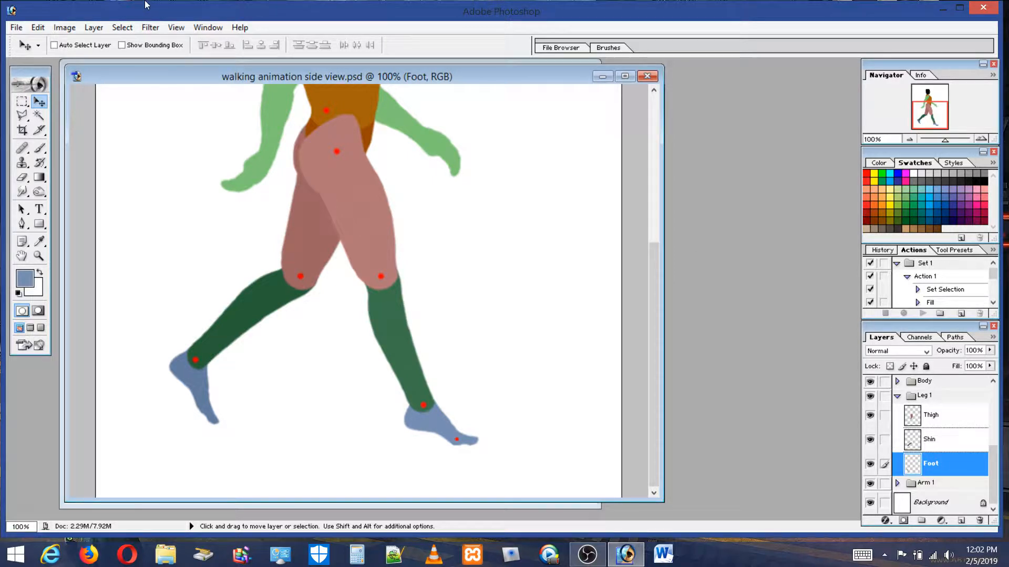
Free-transform the rear Foot layer with its pivot on the red ankle dot, rotating it 42.7° so the toes point down
{"action": "left_click", "coordinate": [64, 28]}
{"action": "mouse_move", "coordinate": [53, 157]}
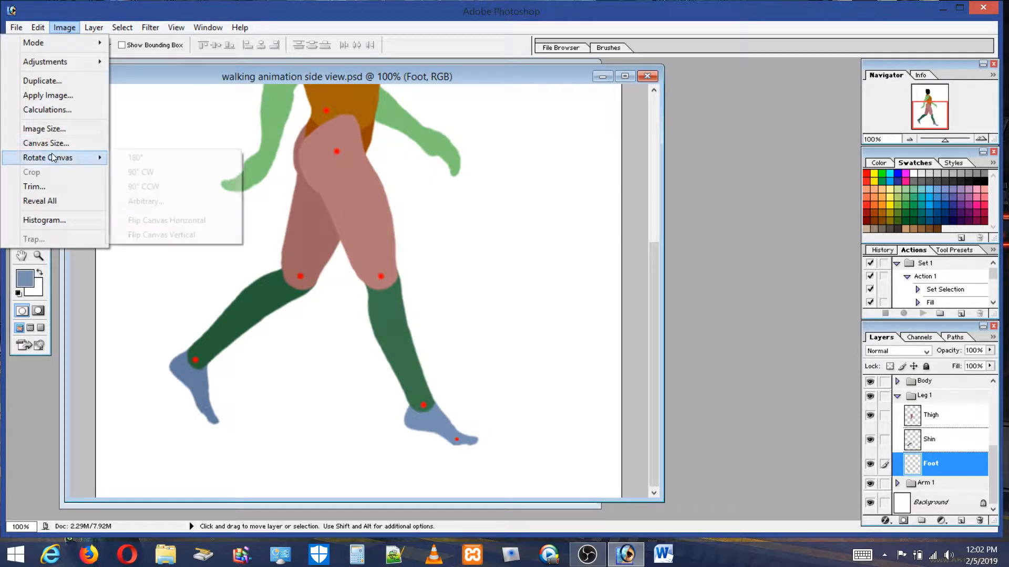
{"action": "left_click", "coordinate": [38, 28]}
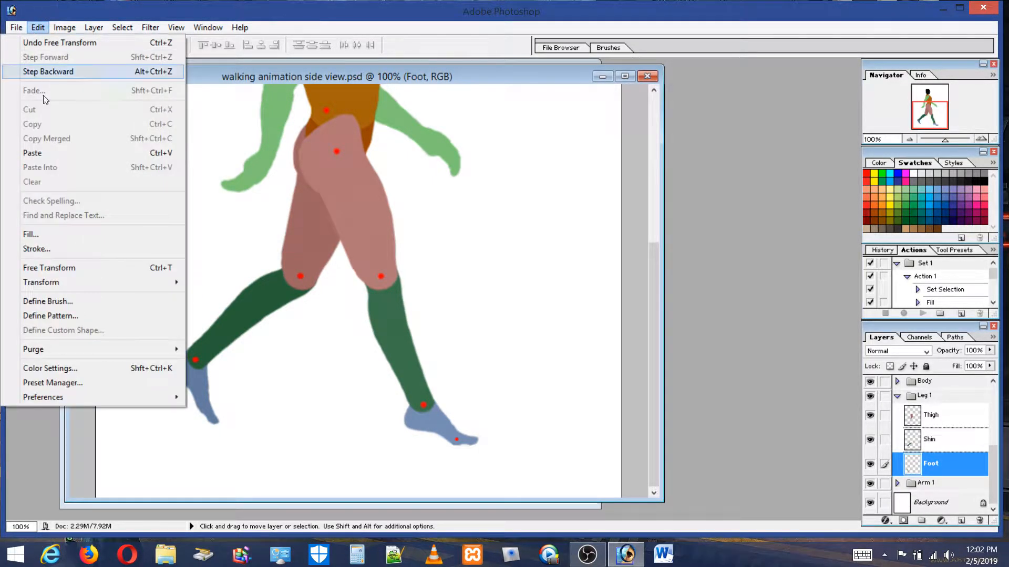
{"action": "left_click", "coordinate": [68, 268]}
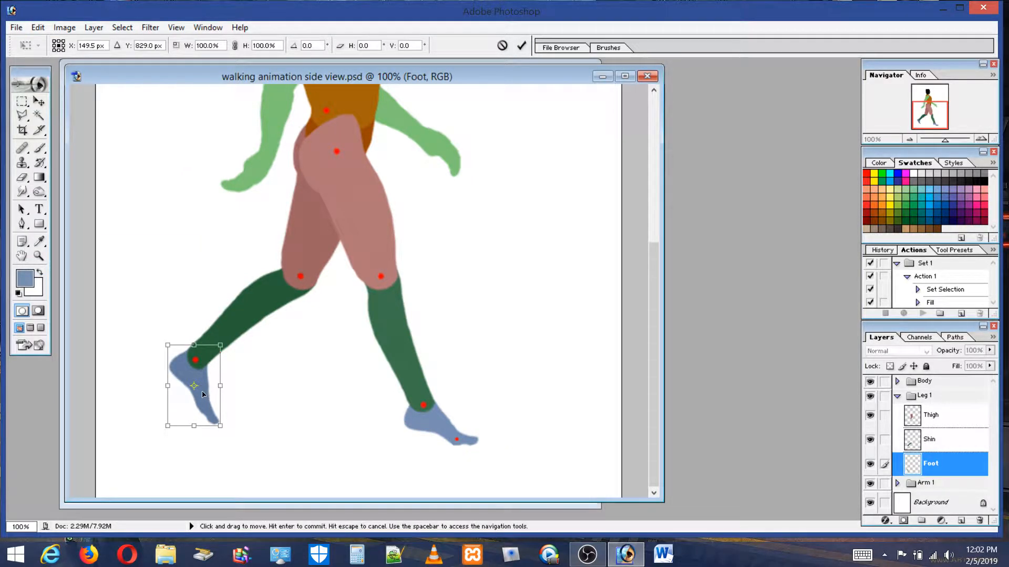
{"action": "left_click_drag", "start_coordinate": [194, 387], "coordinate": [197, 364]}
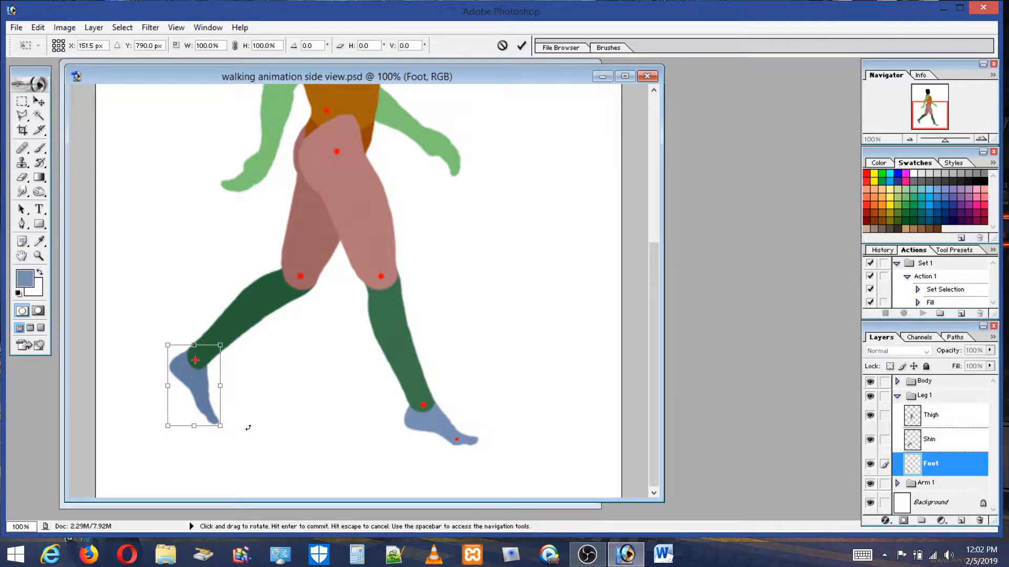
{"action": "left_click_drag", "start_coordinate": [248, 424], "coordinate": [291, 453]}
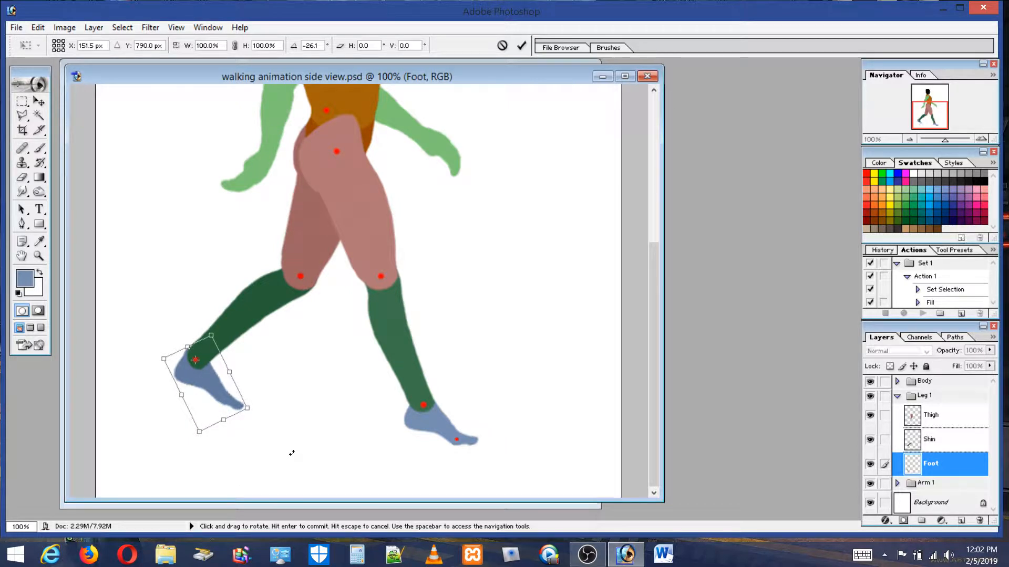
{"action": "left_click_drag", "start_coordinate": [270, 349], "coordinate": [236, 425]}
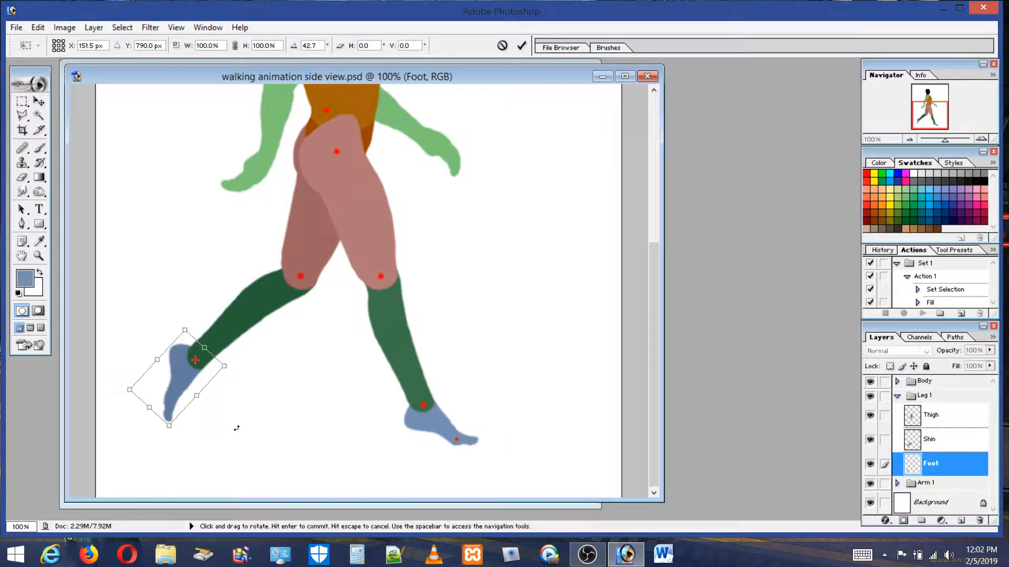
{"action": "key", "text": "Return"}
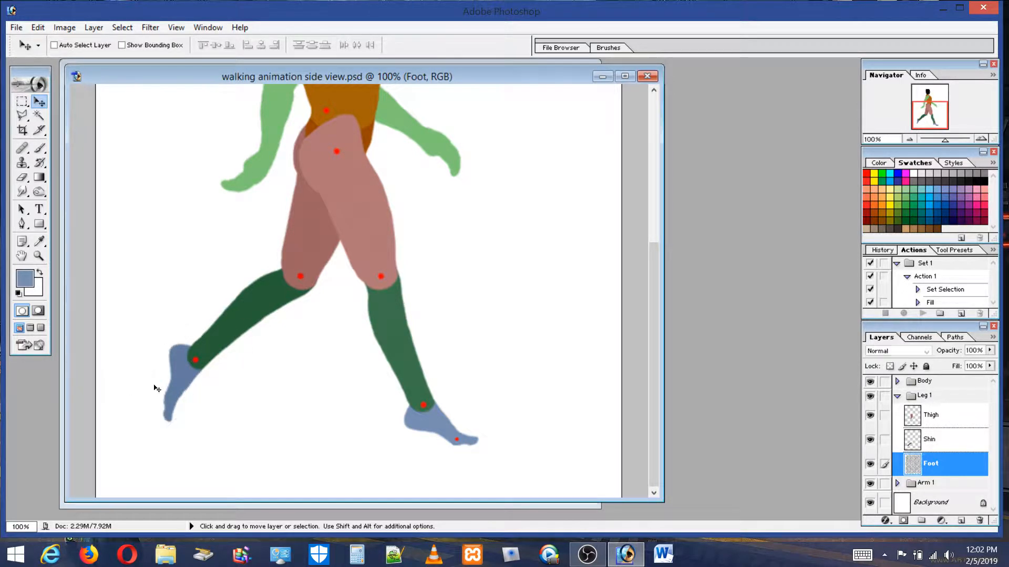
Show the whole figure, expand the Arm 2 layer set, and select its Forearm layer
{"action": "double_click", "coordinate": [21, 255]}
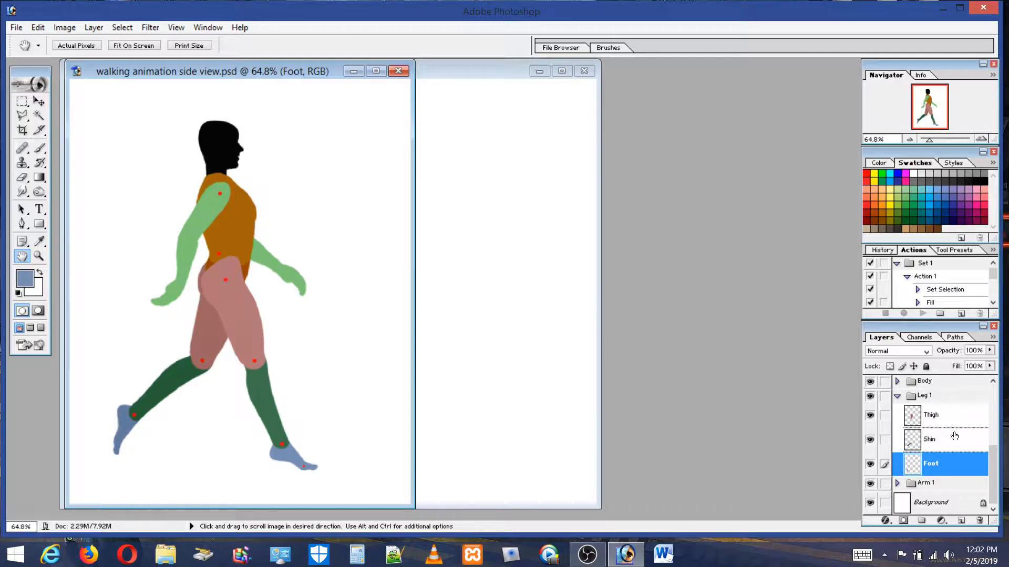
{"action": "left_click_drag", "start_coordinate": [992, 460], "coordinate": [992, 400]}
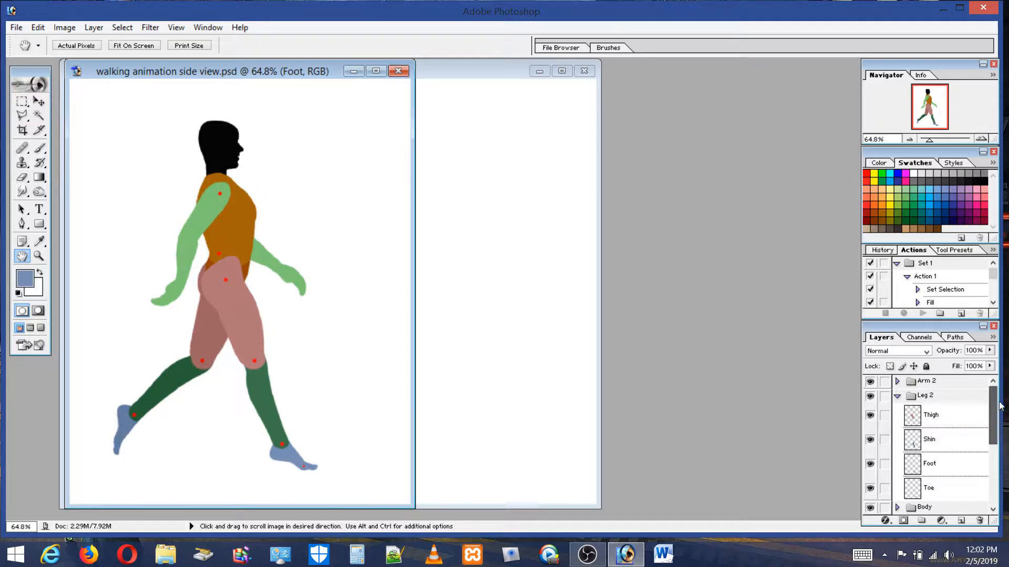
{"action": "left_click", "coordinate": [897, 381]}
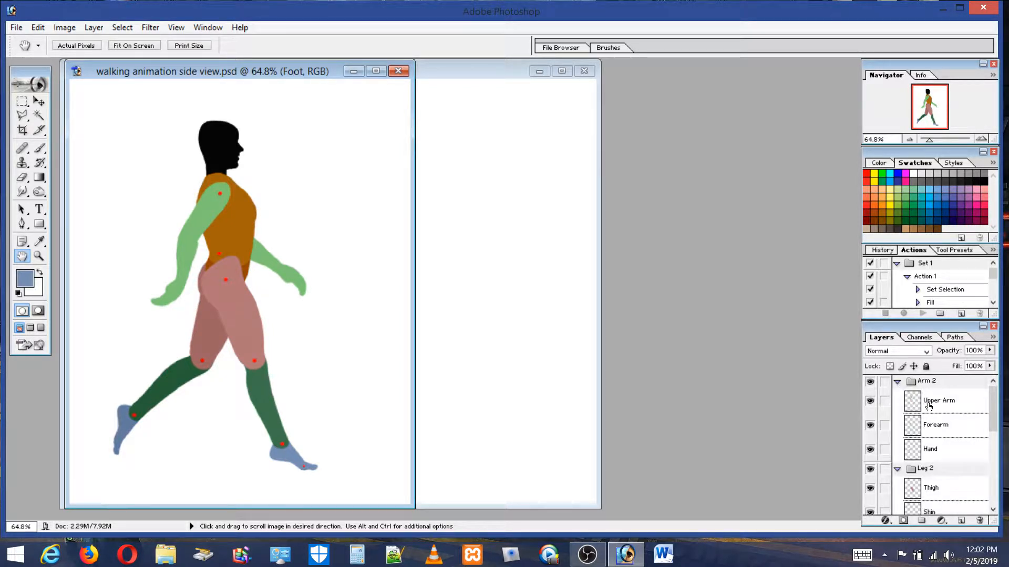
{"action": "left_click", "coordinate": [943, 430]}
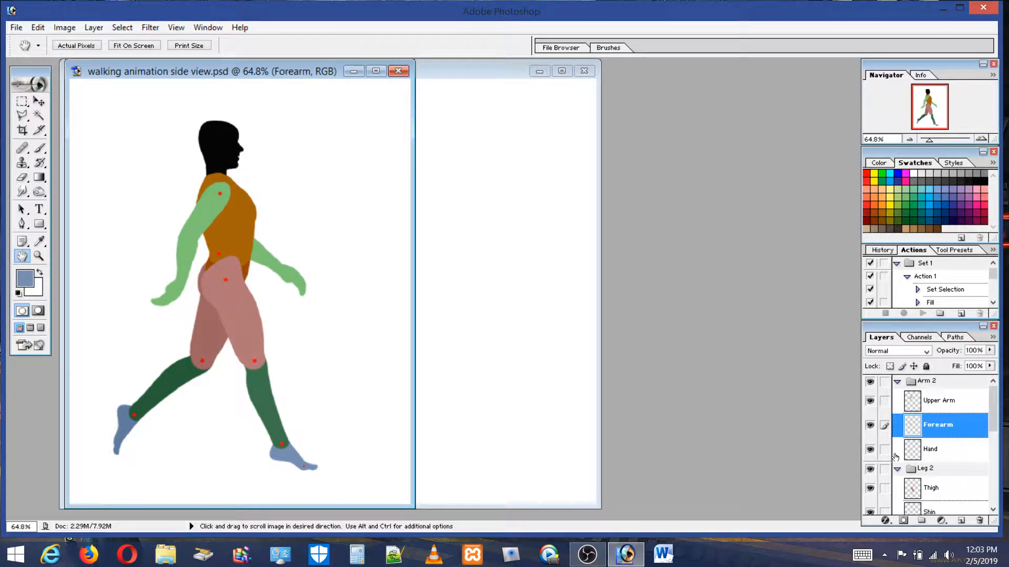
Toggle the Forearm layer's visibility and hide it with the wrist enlarged, to examine the joint on the Hand layer
{"action": "left_click", "coordinate": [873, 430]}
{"action": "left_click", "coordinate": [874, 431]}
{"action": "left_click", "coordinate": [873, 431]}
{"action": "left_click", "coordinate": [39, 256]}
{"action": "left_click_drag", "start_coordinate": [161, 254], "coordinate": [205, 300]}
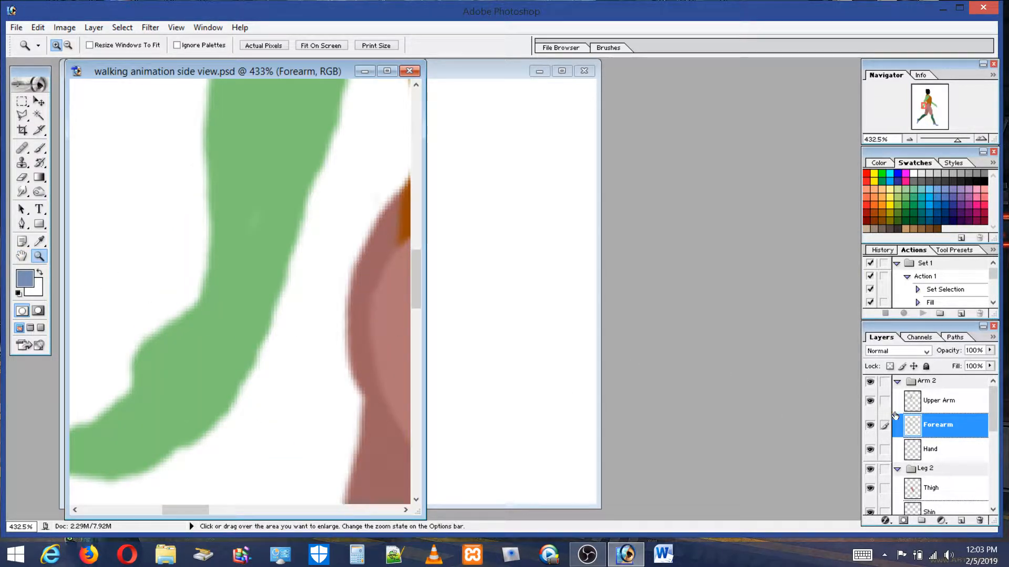
{"action": "left_click", "coordinate": [871, 430]}
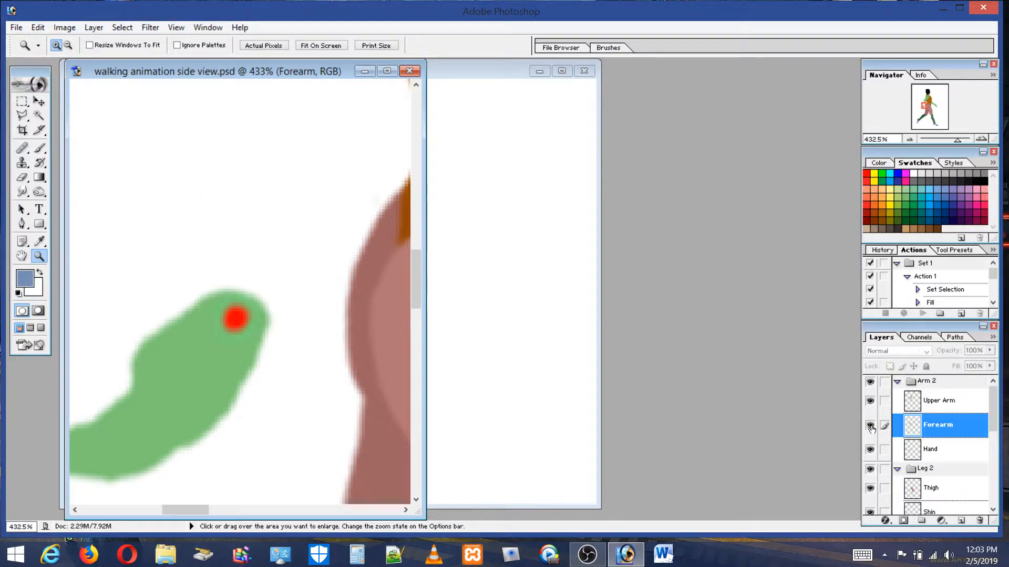
Show the Forearm layer and paint a blue-grey brush dot on it over the wrist joint, using 57% layer opacity temporarily before restoring 100%
{"action": "left_click", "coordinate": [871, 429]}
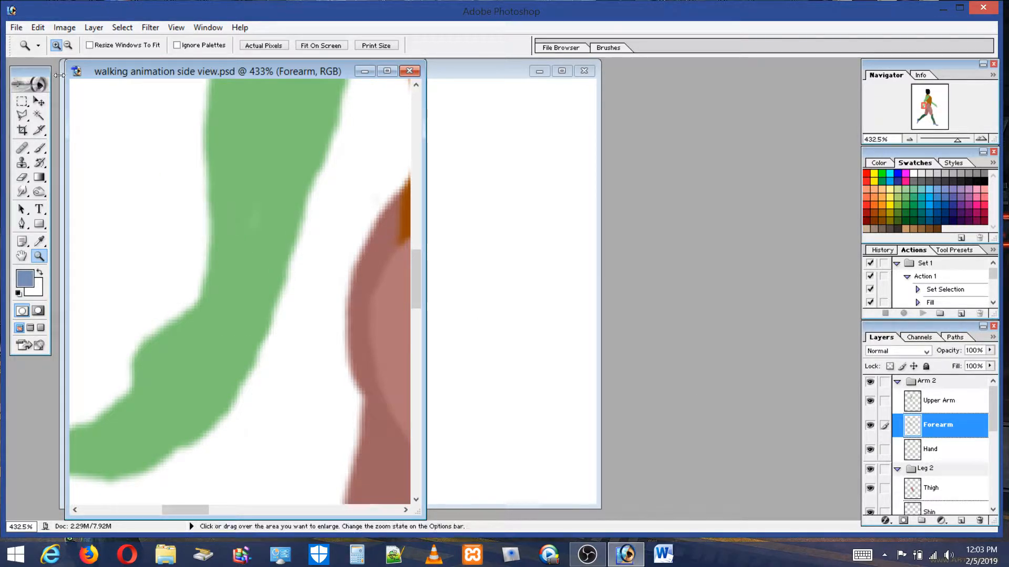
{"action": "left_click", "coordinate": [38, 147]}
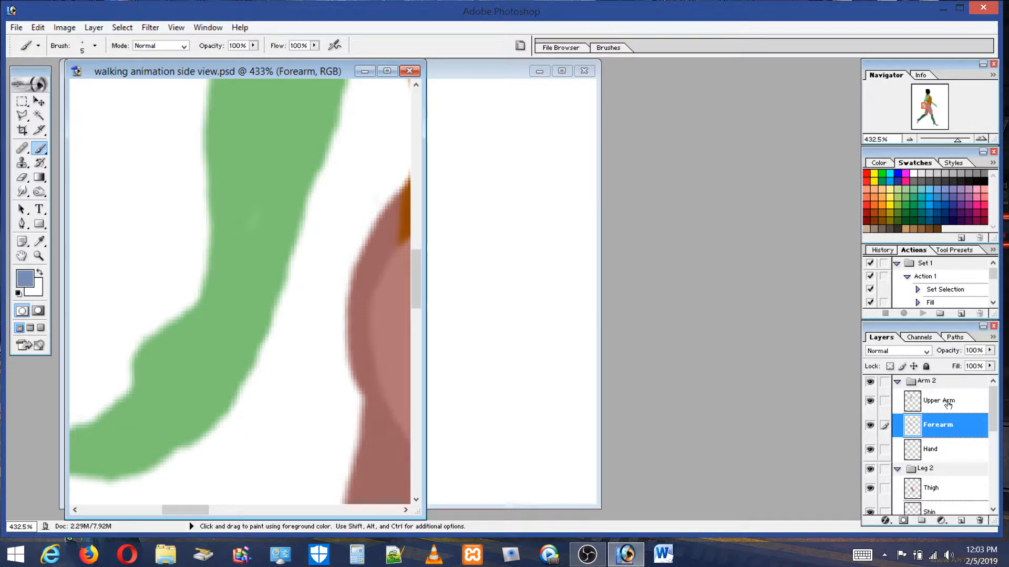
{"action": "left_click", "coordinate": [990, 351]}
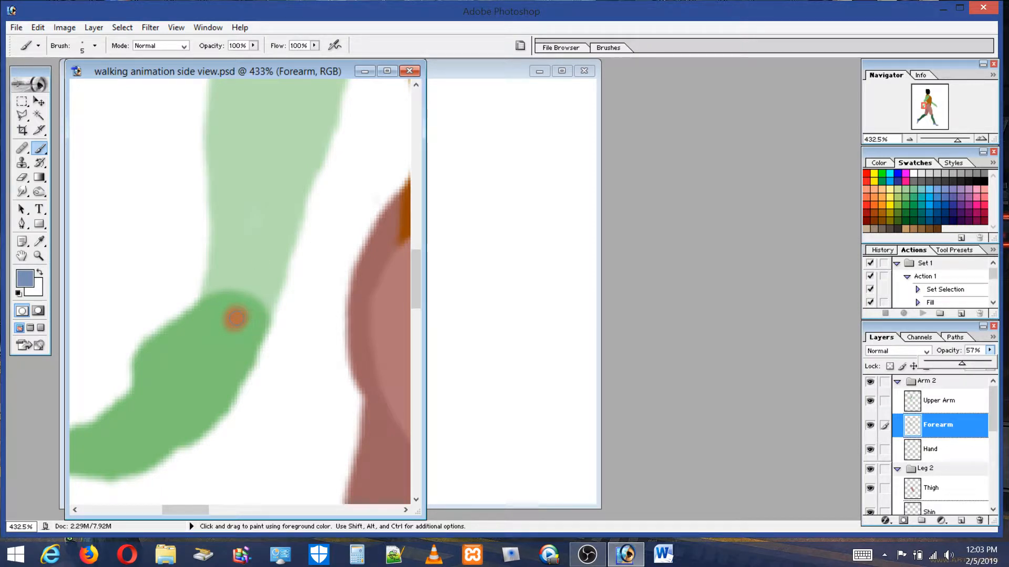
{"action": "left_click", "coordinate": [235, 318]}
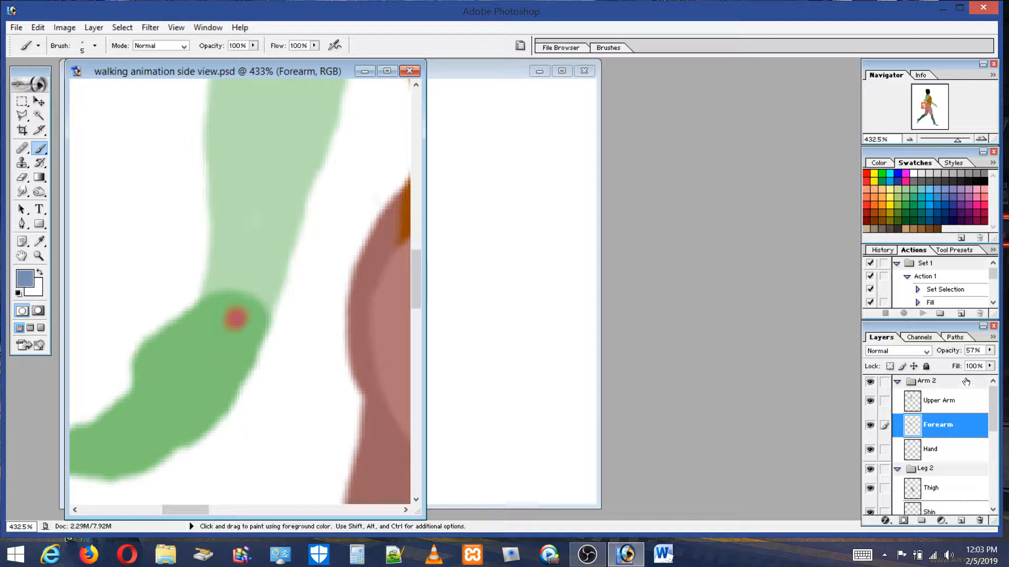
{"action": "left_click", "coordinate": [989, 351]}
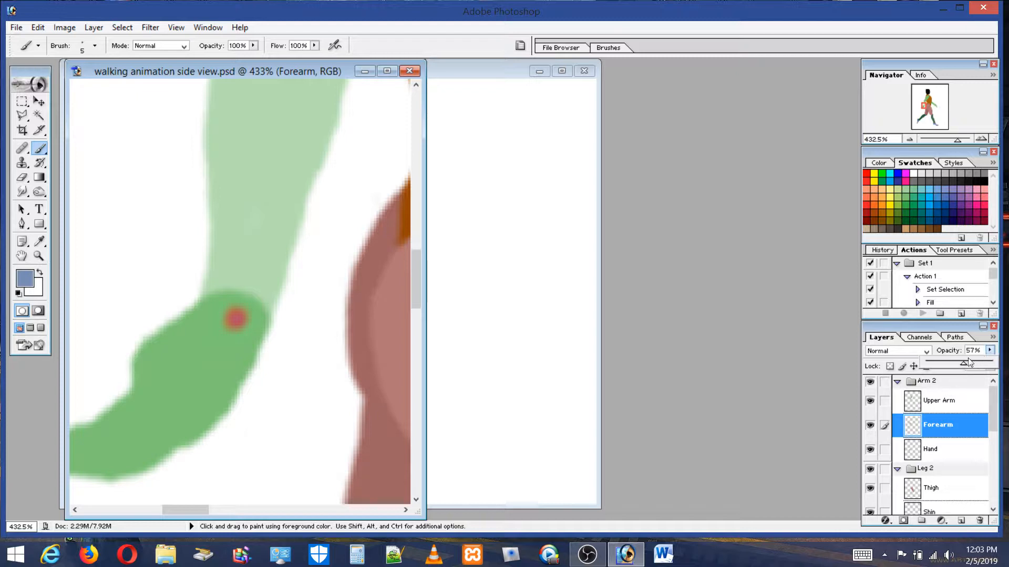
{"action": "left_click_drag", "start_coordinate": [965, 369], "coordinate": [991, 364]}
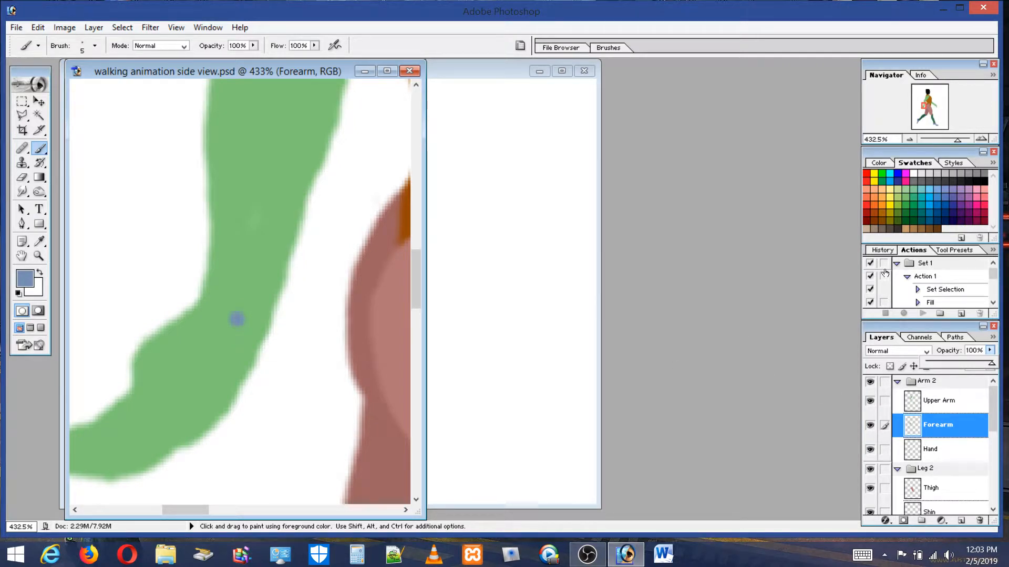
Set the foreground colour to red and paint over the wrist dot on the Forearm layer
{"action": "left_click", "coordinate": [867, 173]}
{"action": "left_click", "coordinate": [866, 173]}
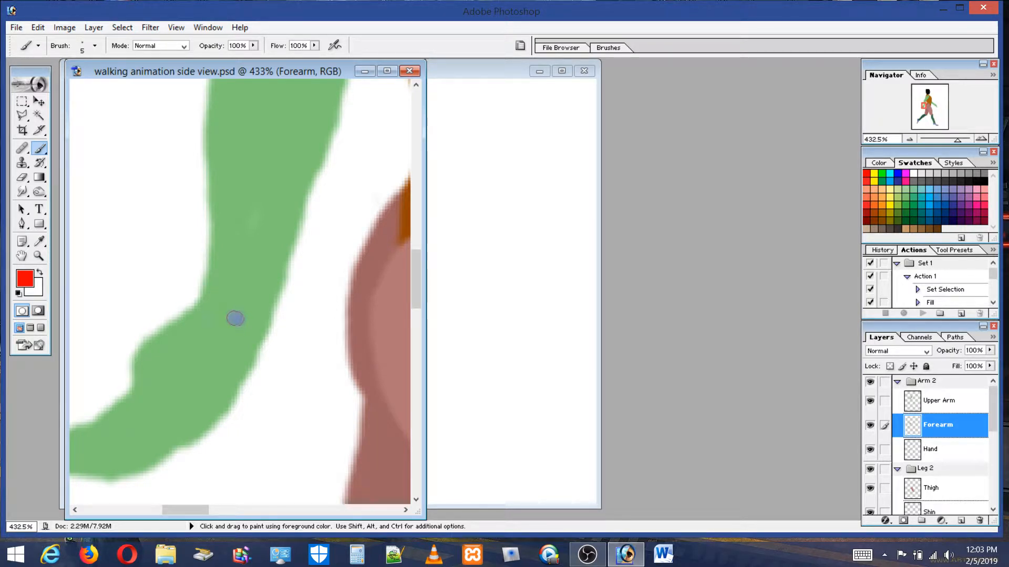
{"action": "left_click", "coordinate": [236, 319]}
Toggle the Forearm and Upper Arm layers' visibility with the elbow in view, to examine where the elbow joint lies
{"action": "left_click_drag", "start_coordinate": [427, 302], "coordinate": [730, 260]}
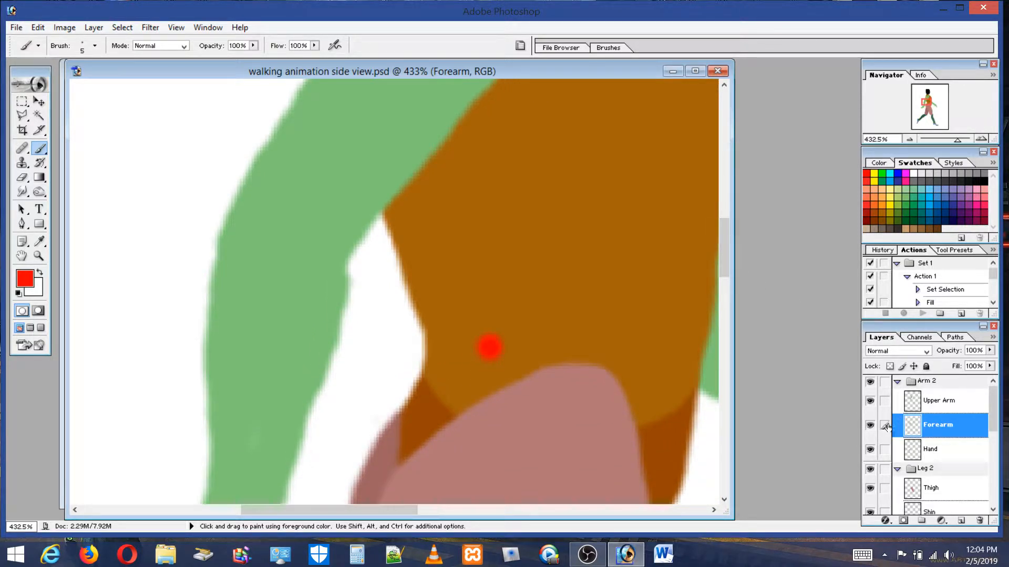
{"action": "left_click", "coordinate": [869, 425]}
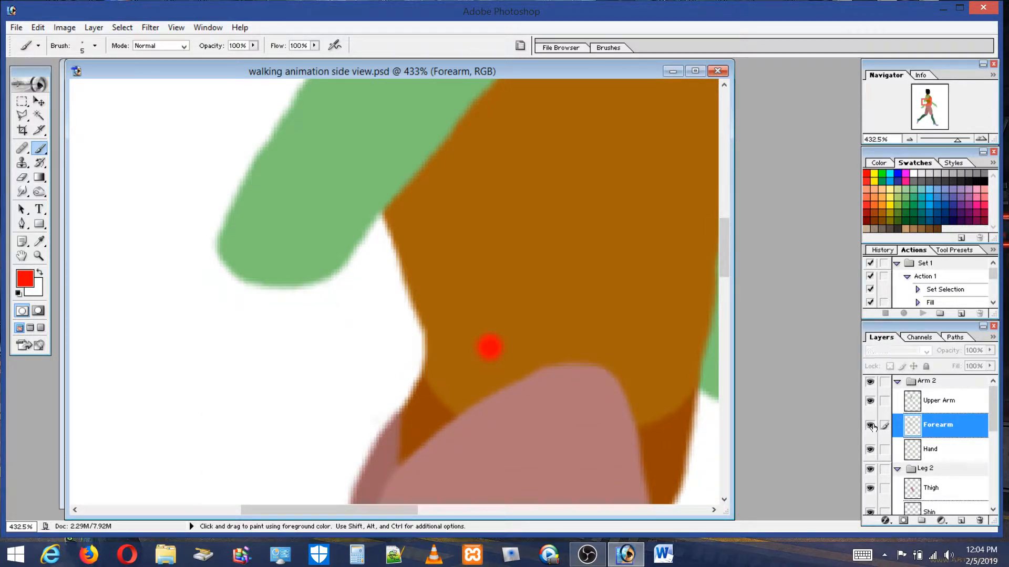
{"action": "left_click", "coordinate": [870, 426]}
{"action": "left_click", "coordinate": [870, 402]}
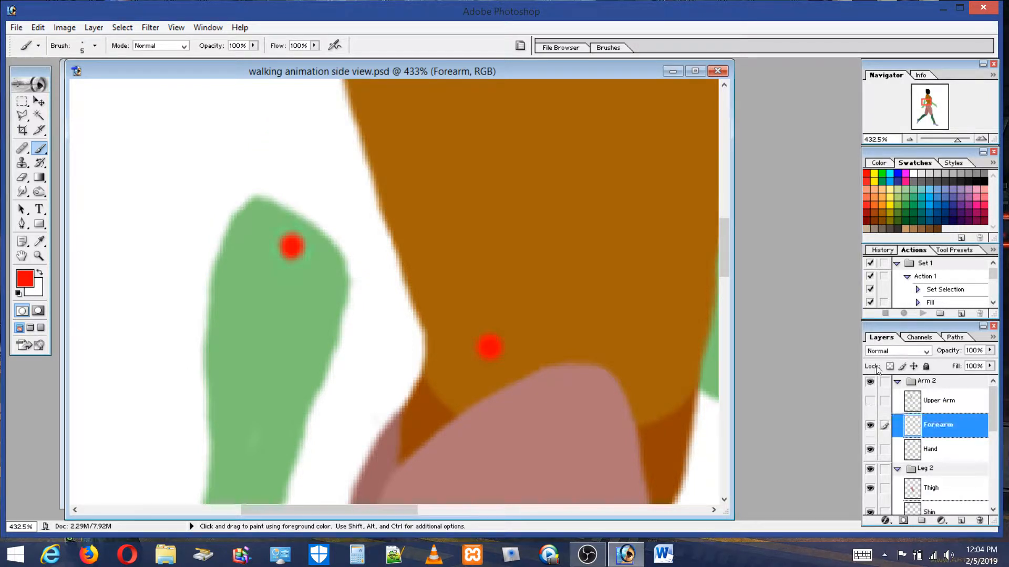
{"action": "left_click", "coordinate": [870, 402]}
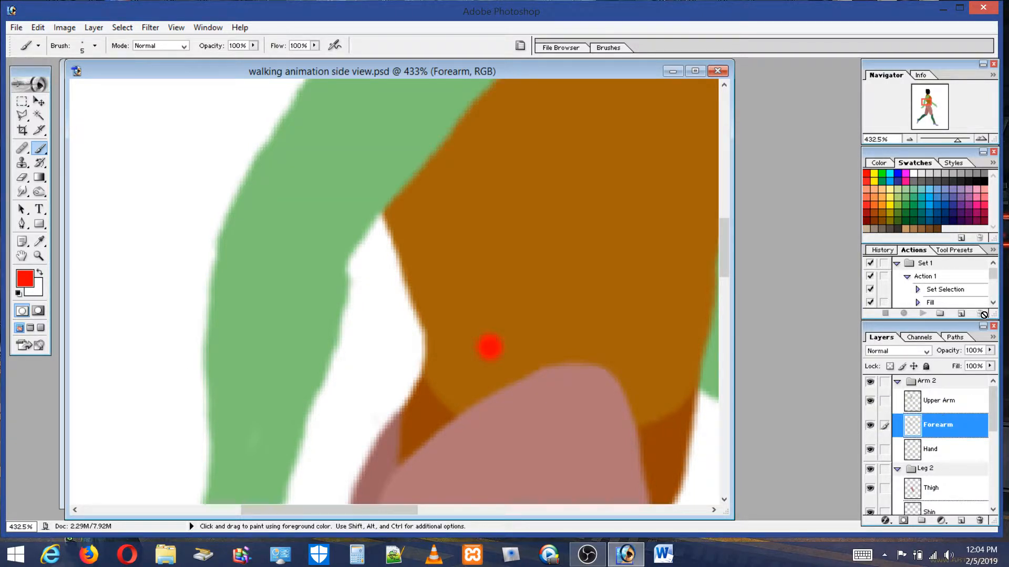
{"action": "left_click", "coordinate": [990, 351]}
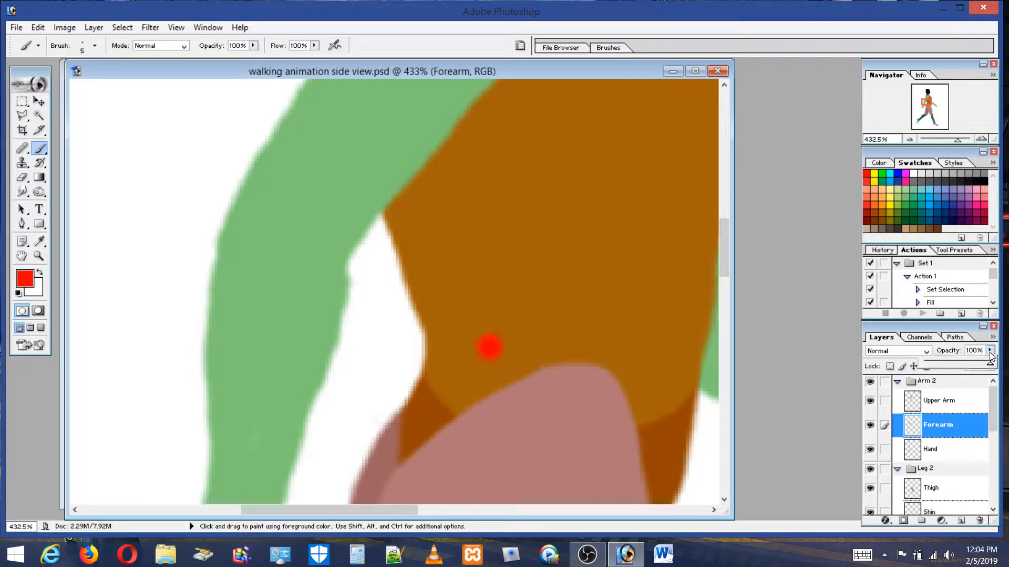
{"action": "left_click", "coordinate": [965, 366]}
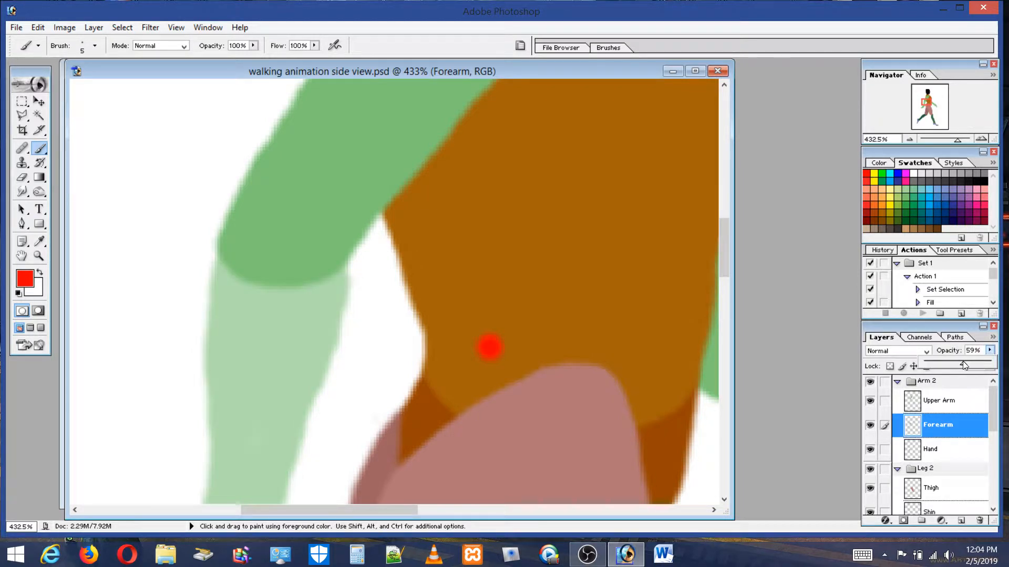
{"action": "left_click_drag", "start_coordinate": [962, 362], "coordinate": [990, 367]}
Paint a red dot on the Upper Arm layer over the elbow joint, using 49% layer opacity temporarily before restoring 100%
{"action": "left_click", "coordinate": [924, 400]}
{"action": "left_click", "coordinate": [924, 400]}
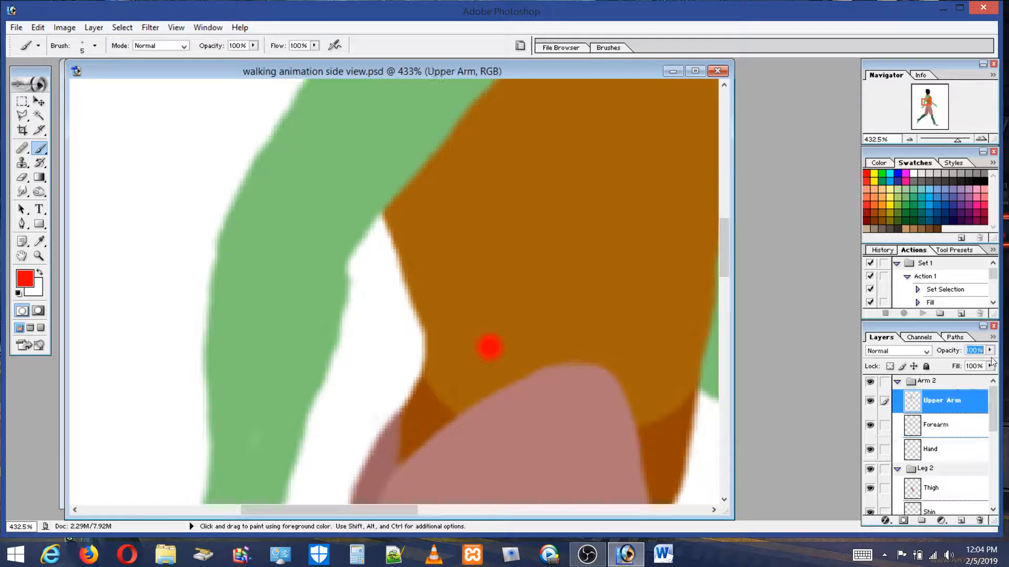
{"action": "left_click", "coordinate": [990, 350]}
{"action": "left_click", "coordinate": [957, 366]}
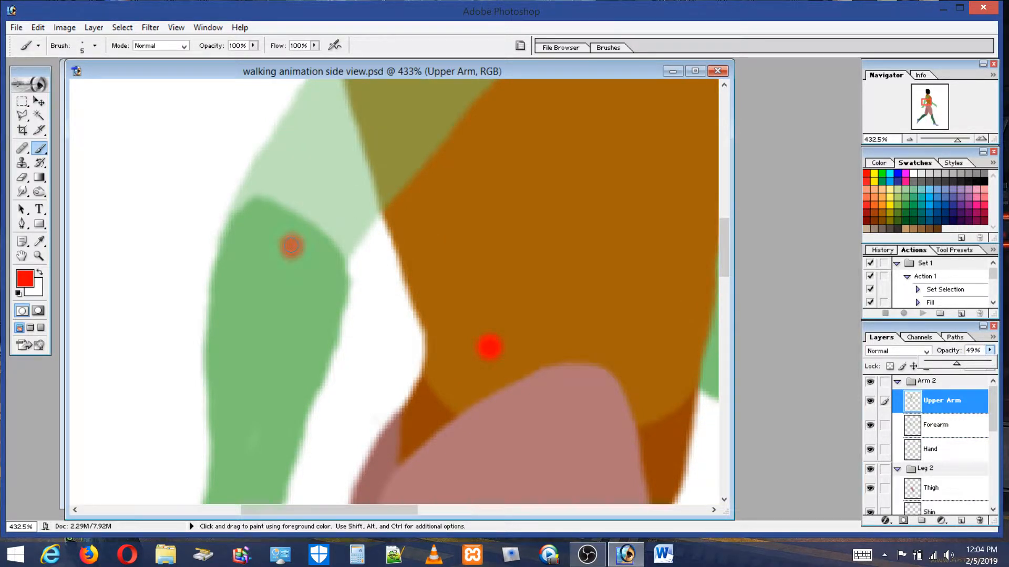
{"action": "left_click", "coordinate": [291, 246]}
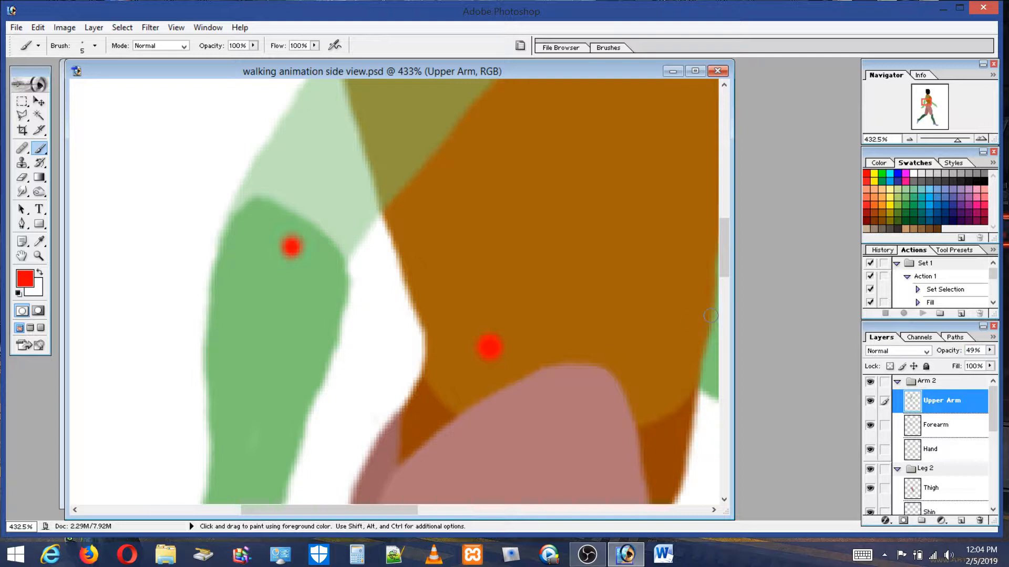
{"action": "left_click", "coordinate": [870, 401]}
{"action": "left_click", "coordinate": [872, 402]}
{"action": "left_click", "coordinate": [989, 351]}
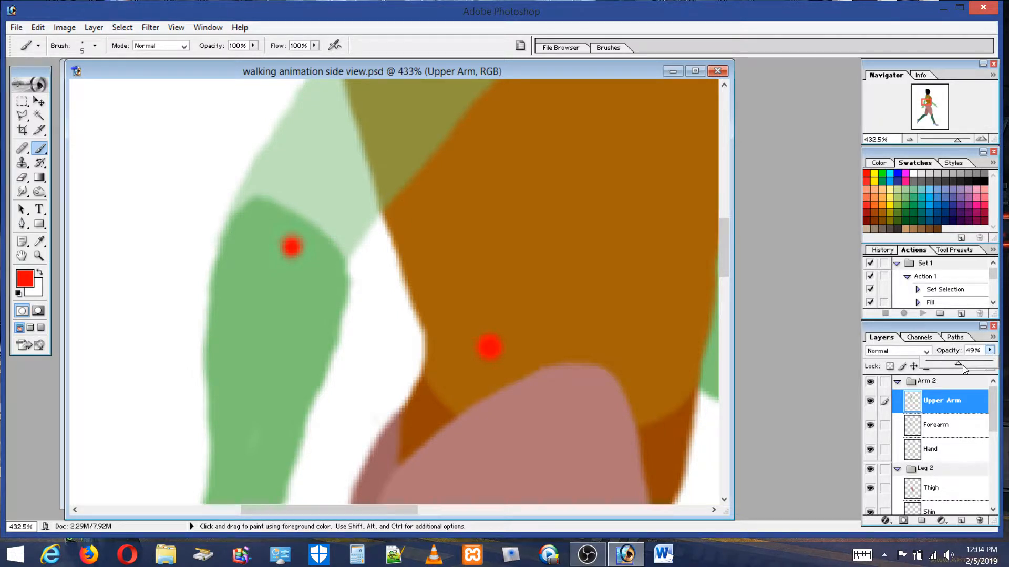
{"action": "left_click_drag", "start_coordinate": [962, 367], "coordinate": [1003, 363]}
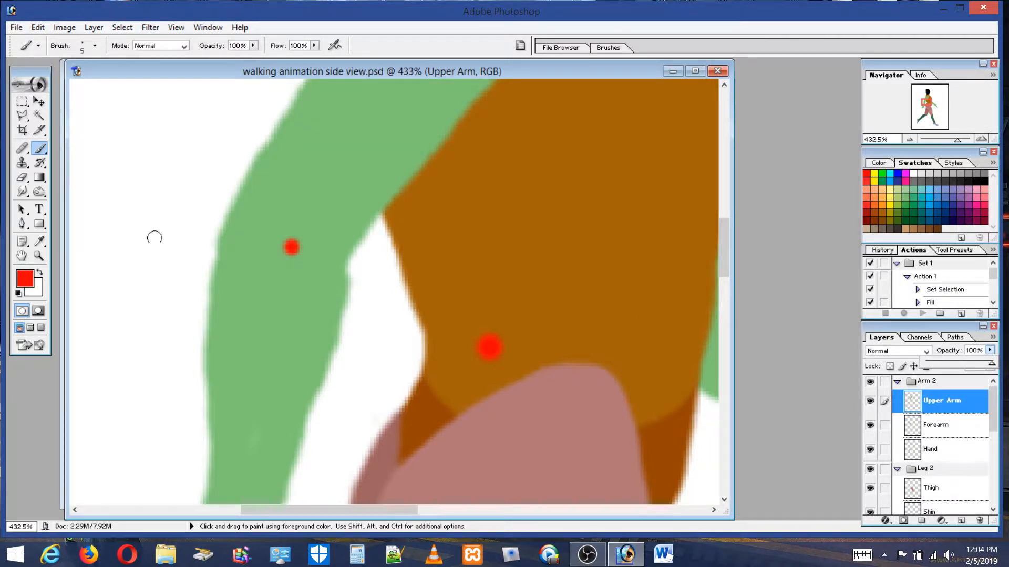
With the whole figure shown, link the Hand layer to the Forearm layer in Arm 2 and start a free transform on both
{"action": "double_click", "coordinate": [22, 257]}
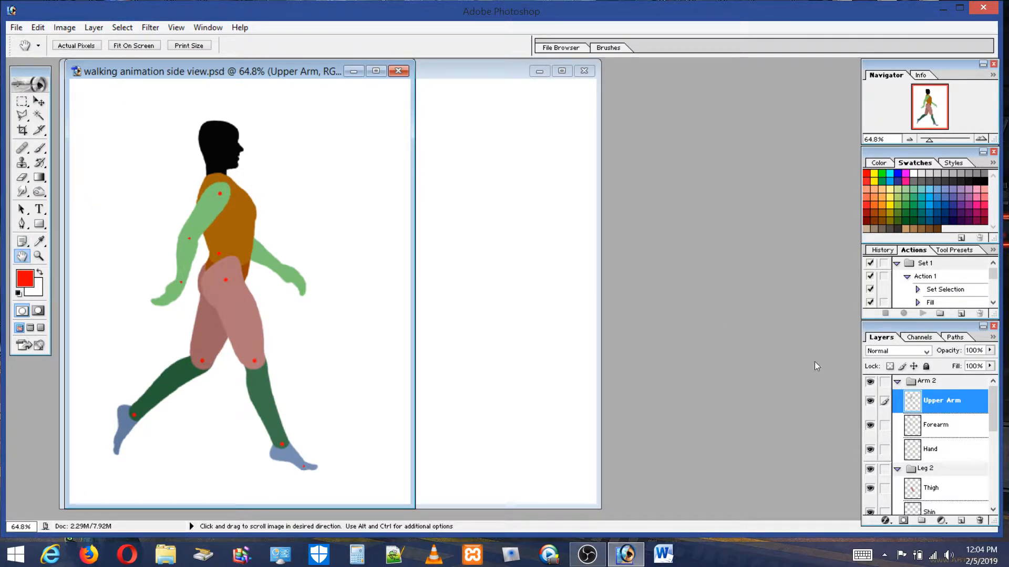
{"action": "left_click", "coordinate": [936, 430]}
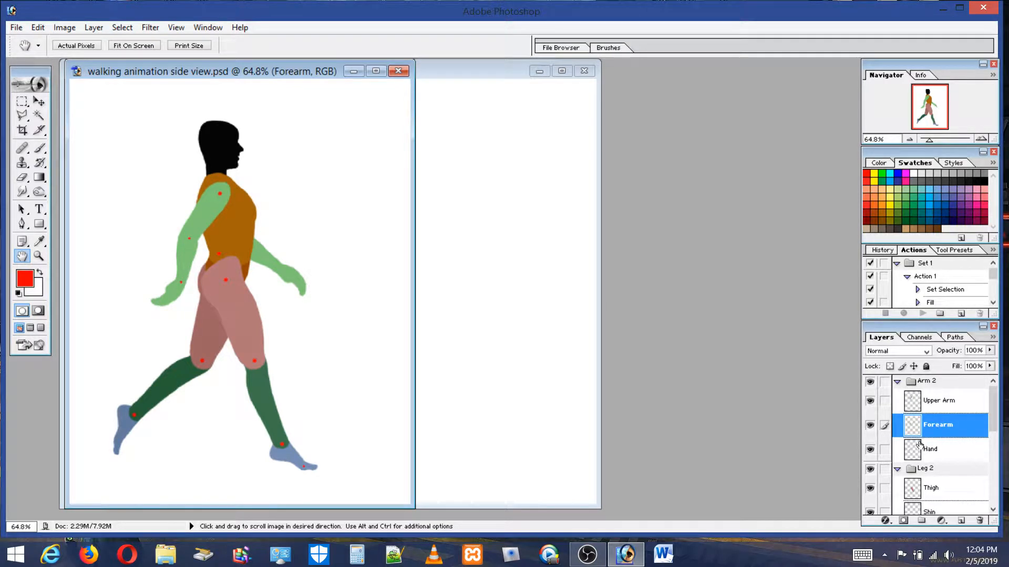
{"action": "left_click", "coordinate": [885, 450]}
{"action": "left_click", "coordinate": [38, 28]}
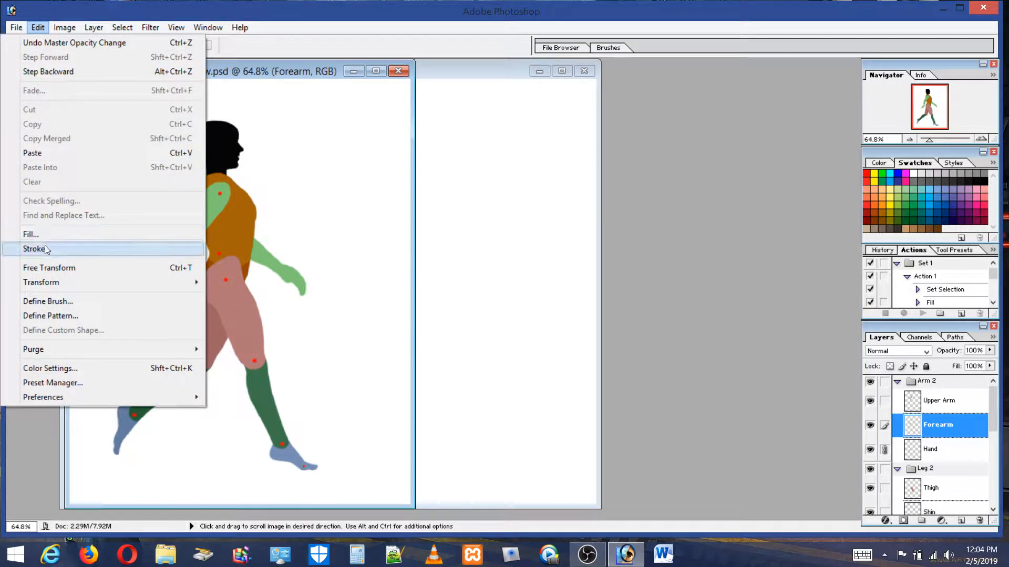
{"action": "left_click", "coordinate": [45, 269]}
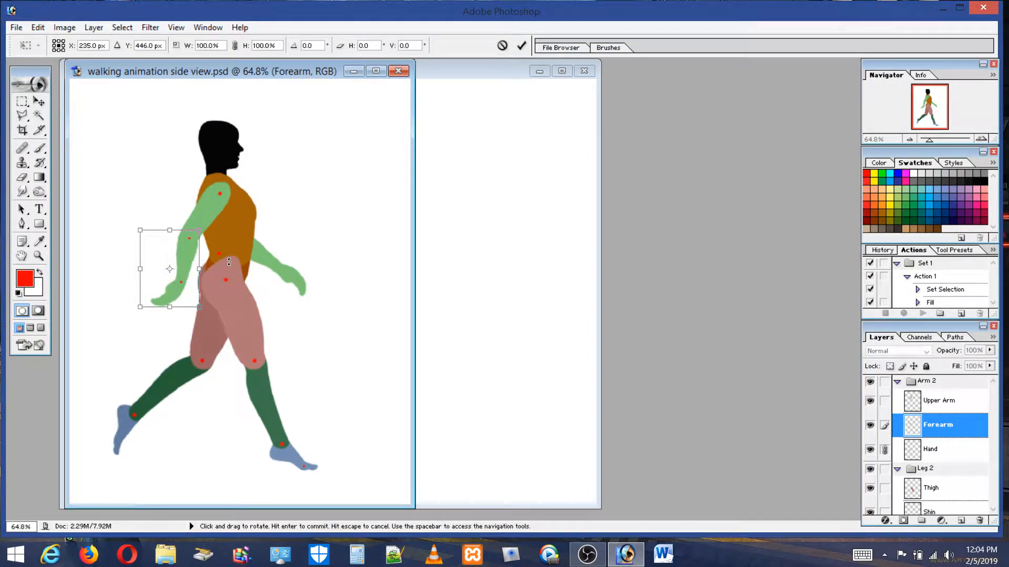
{"action": "left_click_drag", "start_coordinate": [229, 261], "coordinate": [207, 282]}
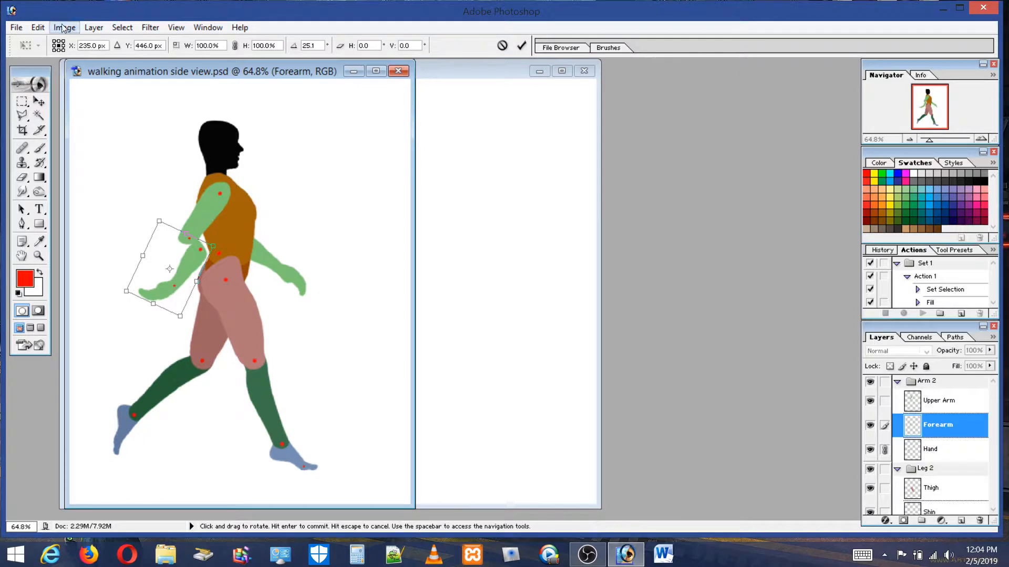
{"action": "left_click", "coordinate": [38, 28]}
{"action": "left_click", "coordinate": [42, 43]}
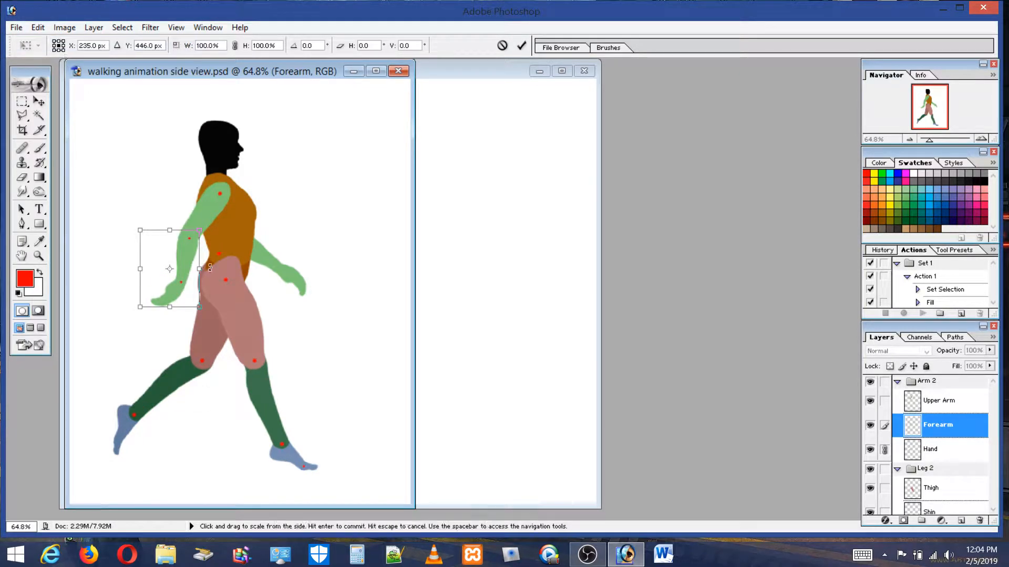
Place the transform pivot on the red elbow dot and rotate the linked forearm and hand -62.1° so they swing forward
{"action": "left_click_drag", "start_coordinate": [170, 270], "coordinate": [189, 239]}
{"action": "left_click_drag", "start_coordinate": [255, 222], "coordinate": [222, 64]}
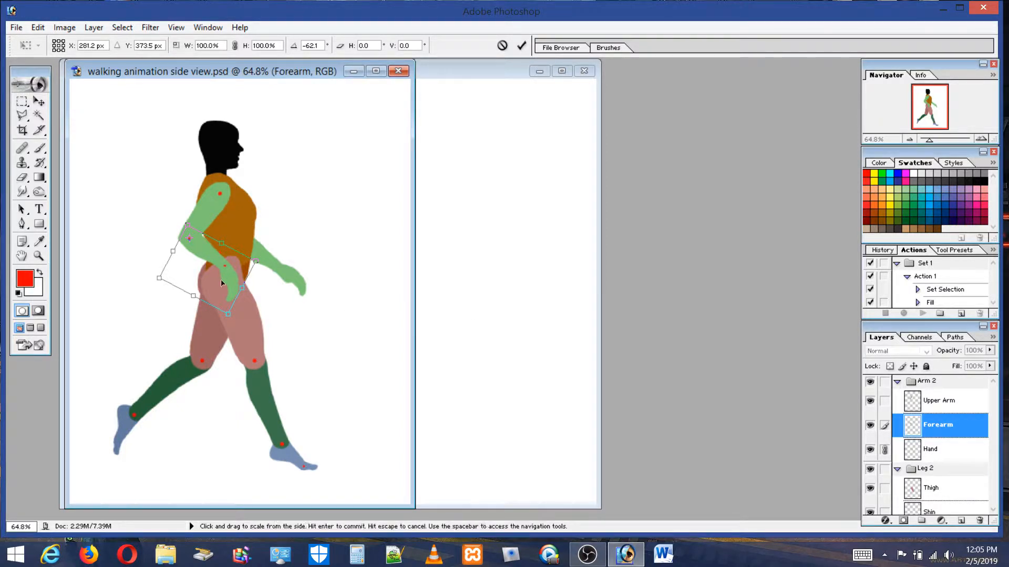
{"action": "key", "text": "space"}
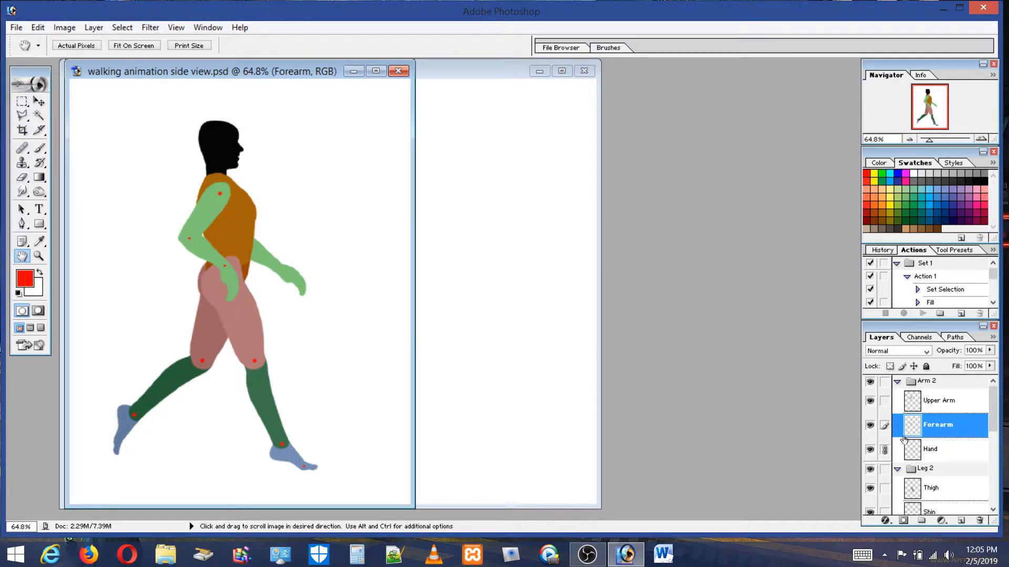
Select the Hand layer in Arm 2 and unlink the Forearm layer from it
{"action": "left_click", "coordinate": [945, 455]}
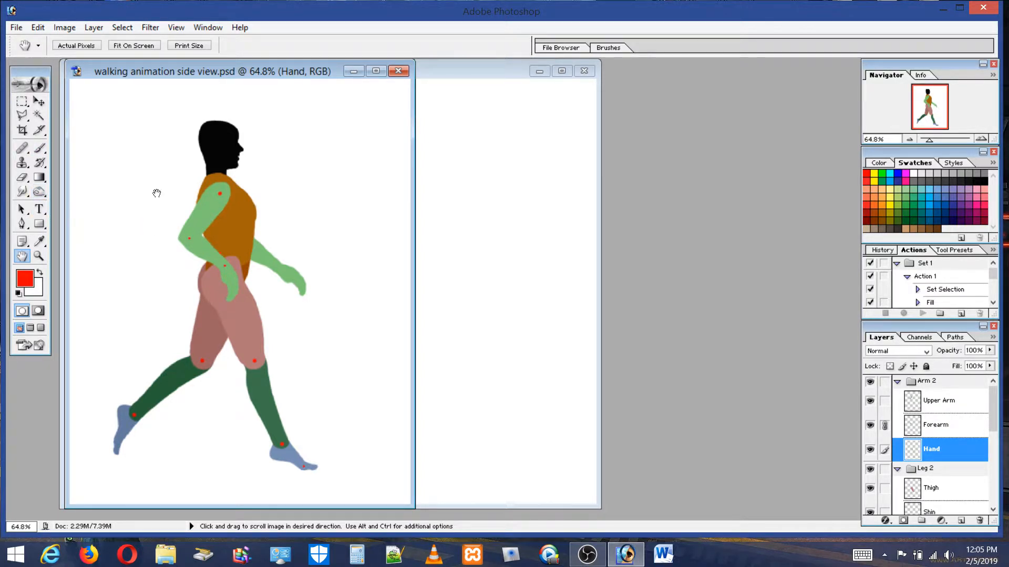
{"action": "left_click", "coordinate": [38, 27]}
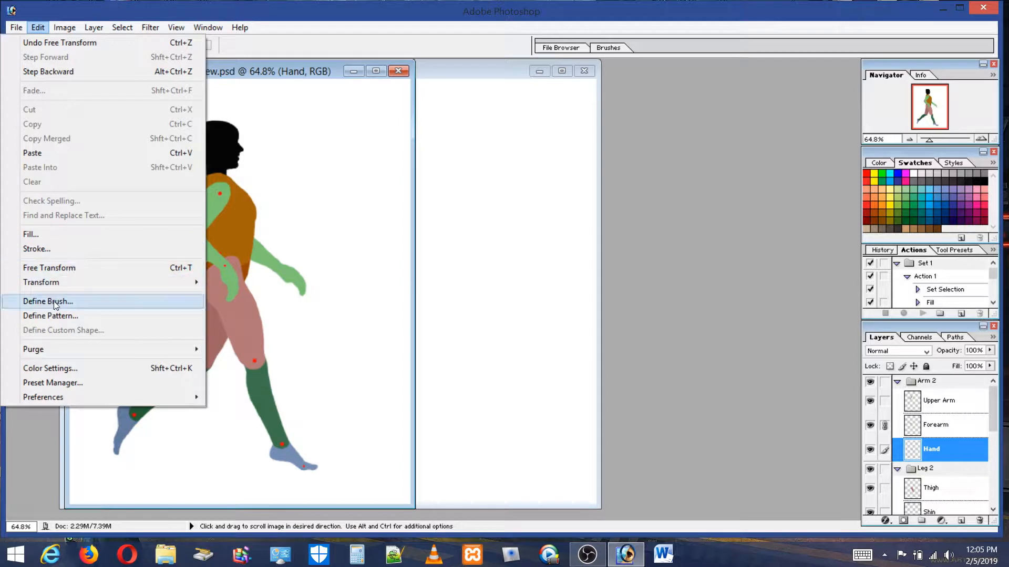
{"action": "left_click", "coordinate": [62, 270]}
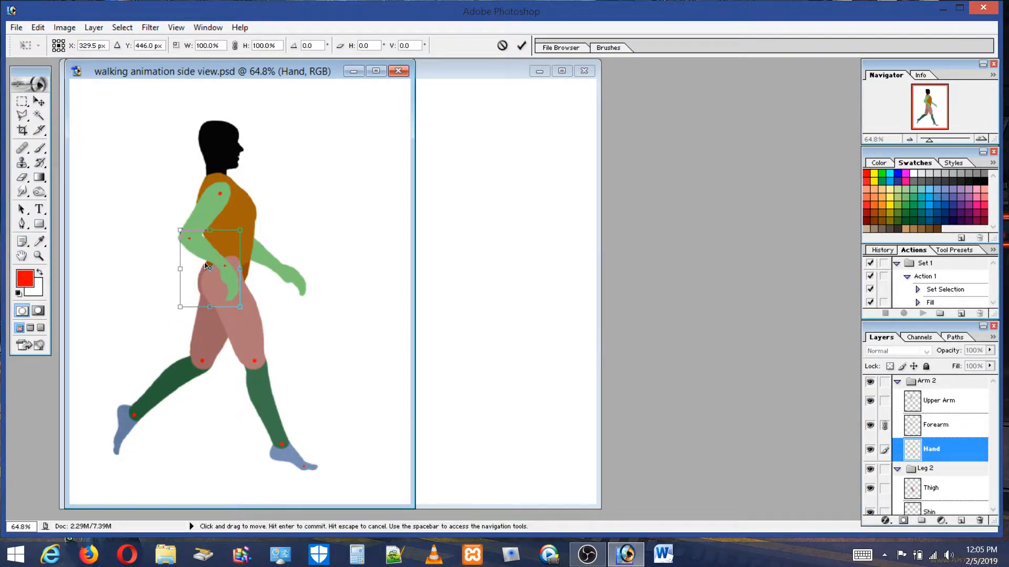
{"action": "left_click", "coordinate": [20, 103]}
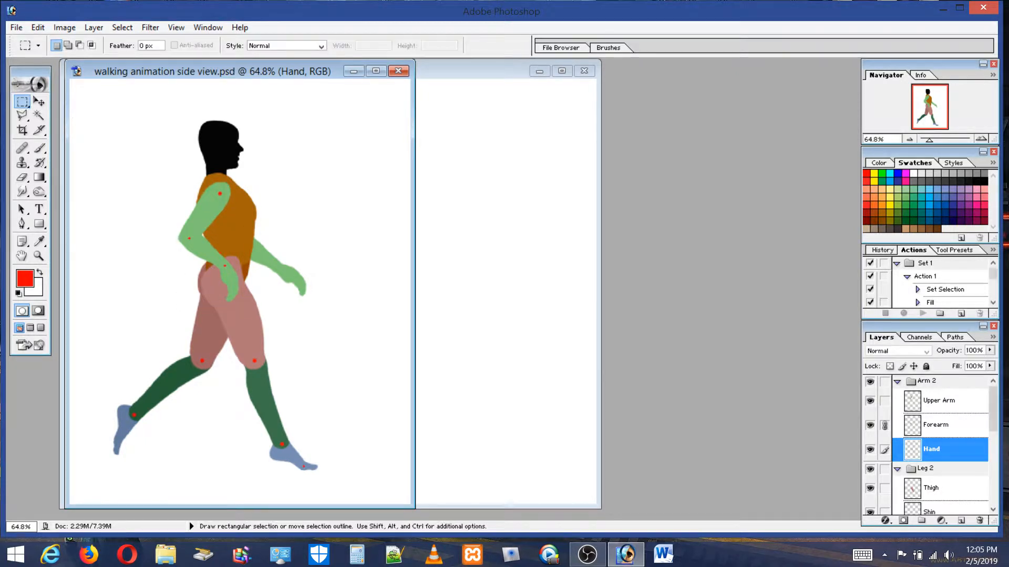
{"action": "left_click", "coordinate": [884, 427]}
Free-transform the Hand layer with its pivot near the red wrist dot, rotating it -17.8°
{"action": "left_click", "coordinate": [39, 28]}
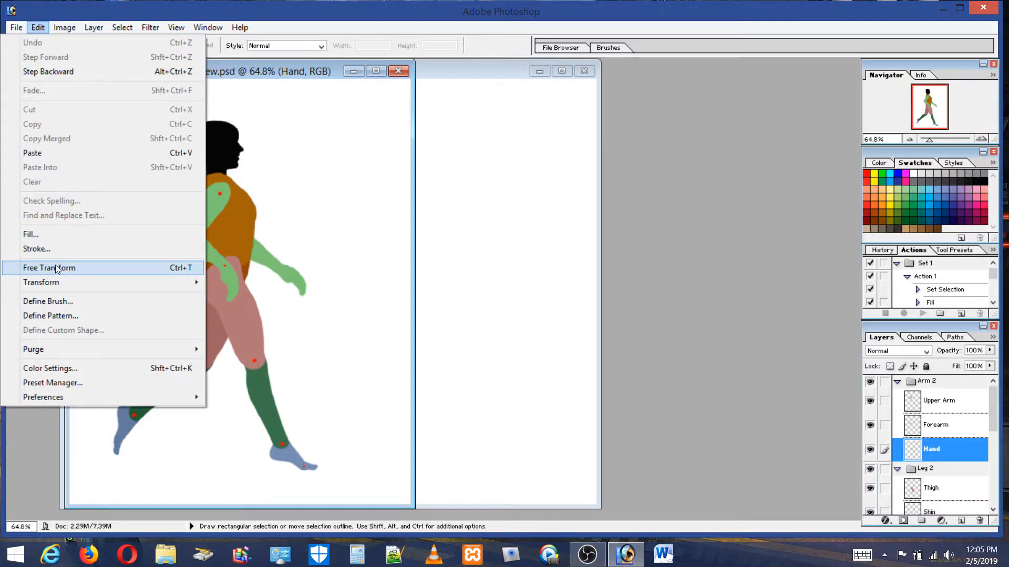
{"action": "left_click", "coordinate": [55, 268]}
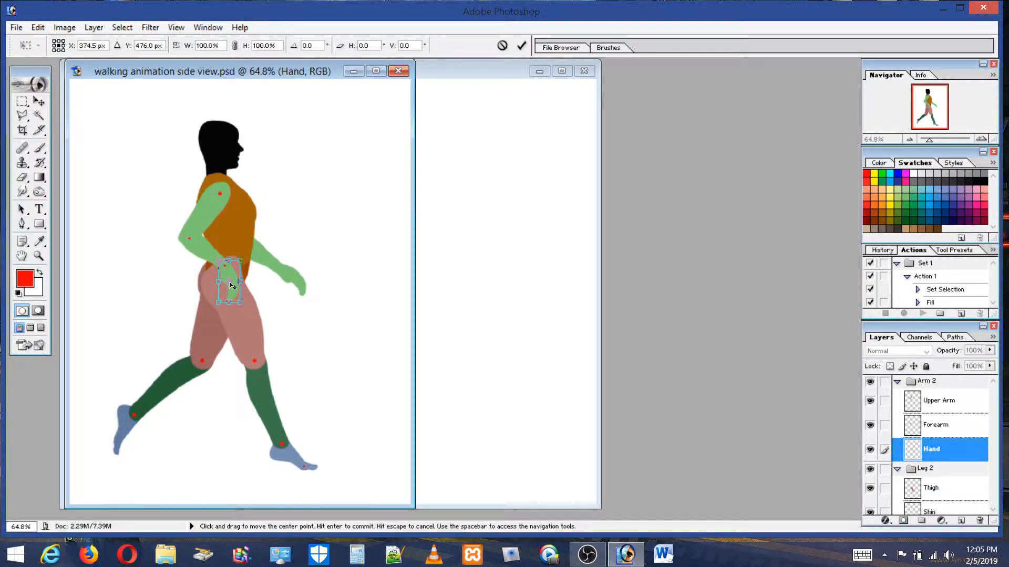
{"action": "left_click_drag", "start_coordinate": [231, 285], "coordinate": [228, 271]}
{"action": "mouse_move", "coordinate": [265, 338]}
{"action": "left_mouse_down"}
{"action": "mouse_move", "coordinate": [312, 275]}
{"action": "mouse_move", "coordinate": [286, 339]}
{"action": "left_mouse_up"}
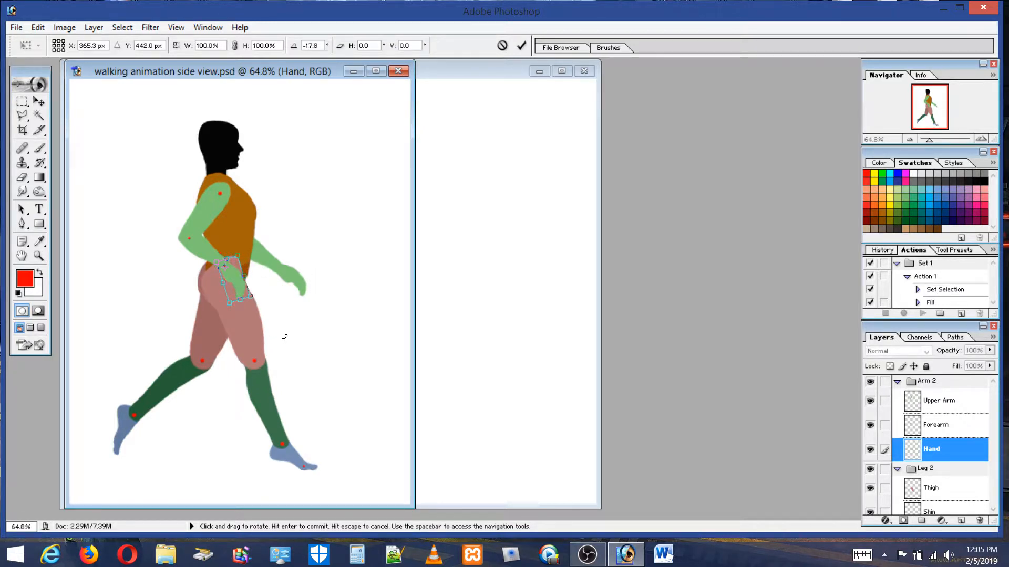
{"action": "left_click", "coordinate": [22, 102]}
{"action": "left_click", "coordinate": [437, 216]}
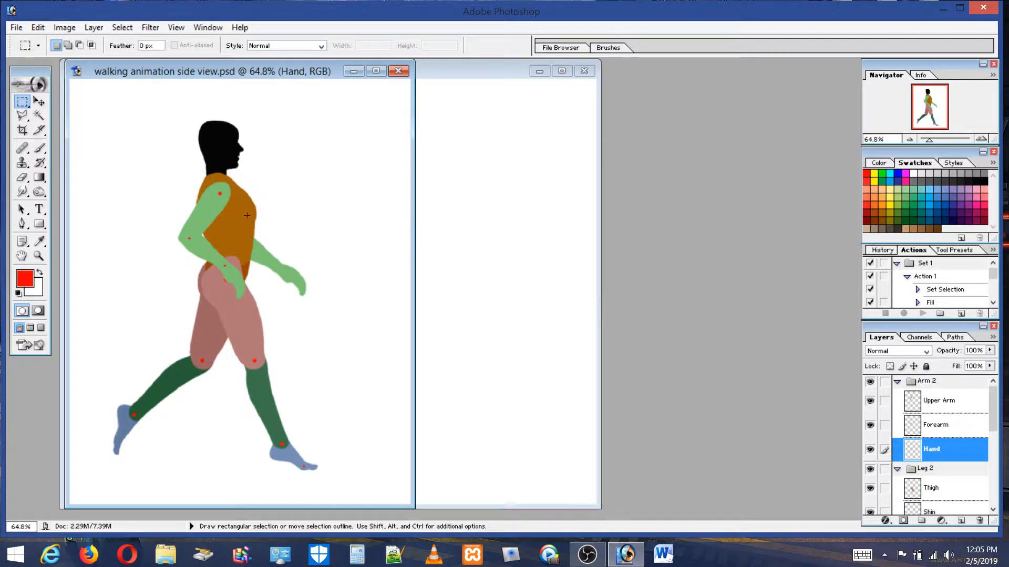
Examine the figure's head and torso and its hips and thighs up close, ending with the whole figure in view
{"action": "left_click", "coordinate": [39, 256]}
{"action": "left_click_drag", "start_coordinate": [200, 116], "coordinate": [314, 225]}
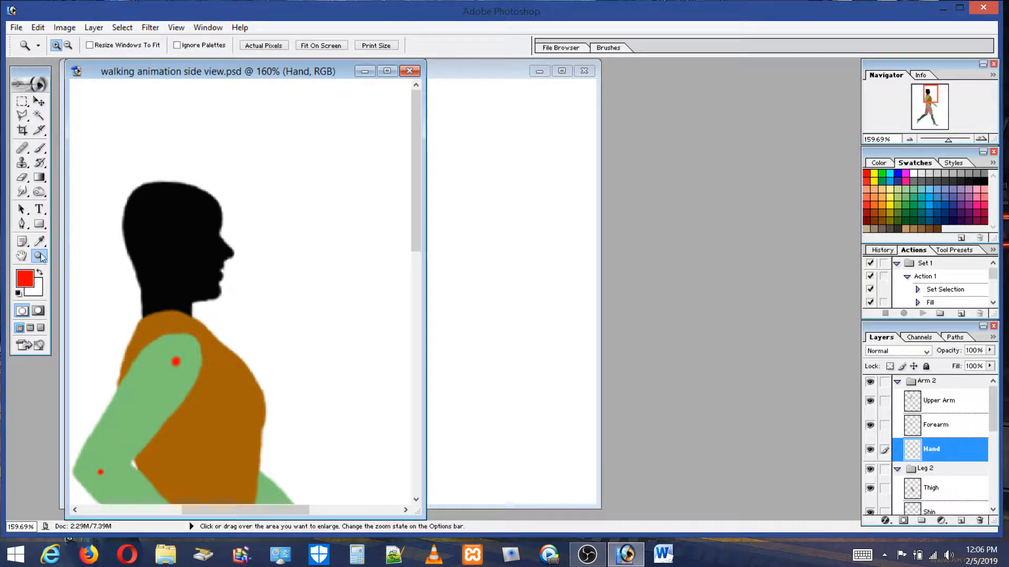
{"action": "double_click", "coordinate": [22, 256]}
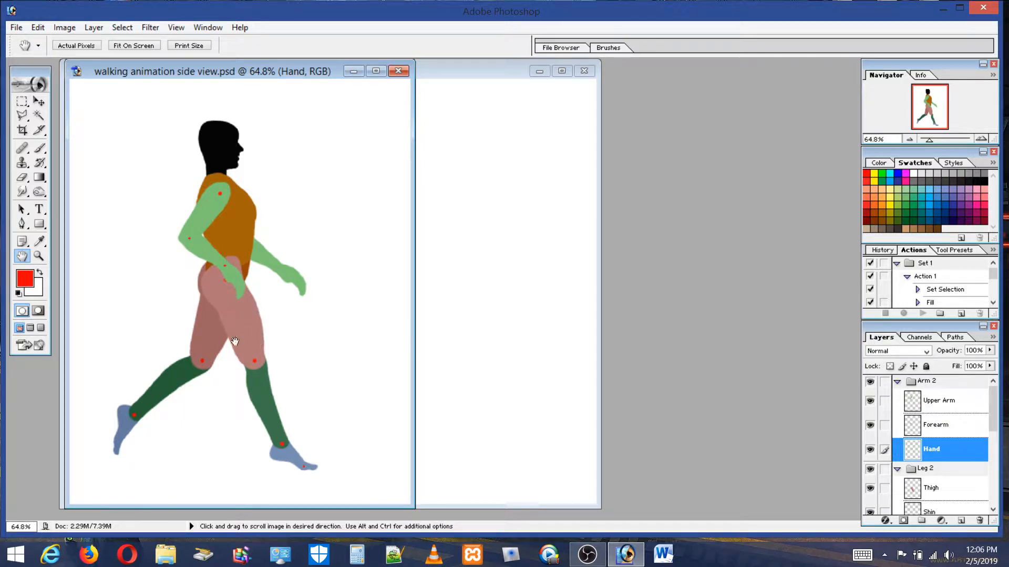
{"action": "left_click", "coordinate": [38, 257]}
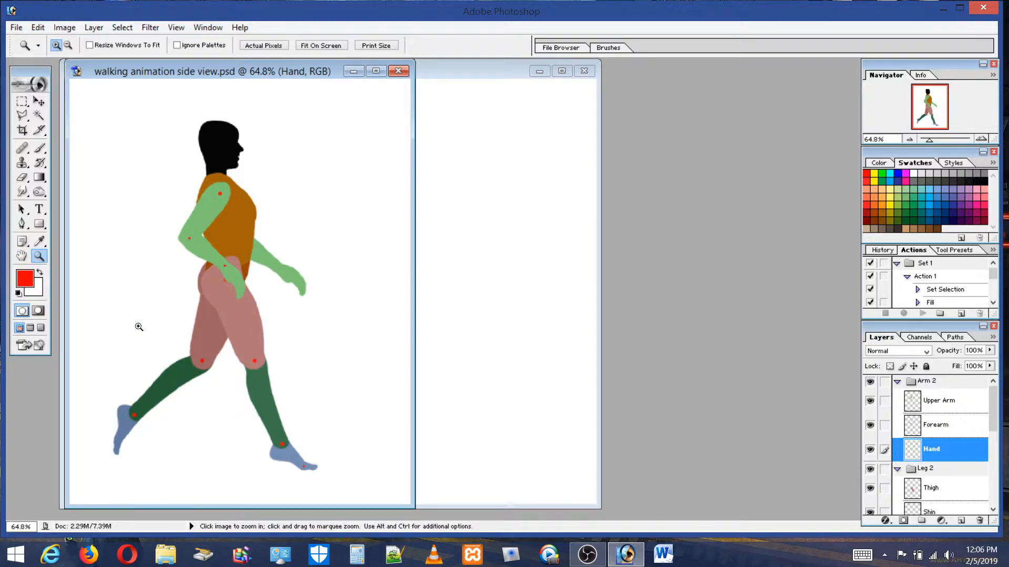
{"action": "left_click_drag", "start_coordinate": [194, 271], "coordinate": [326, 399]}
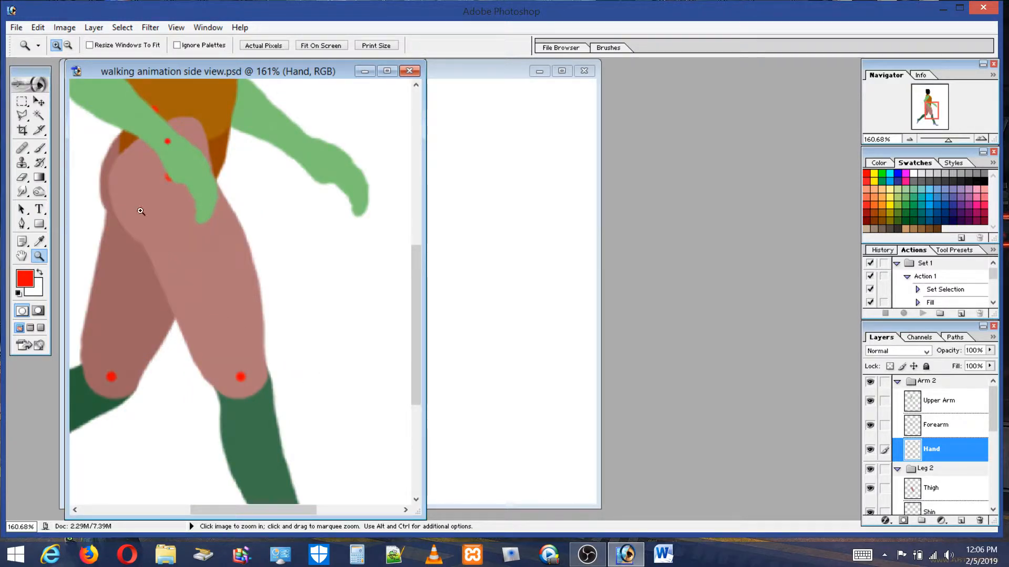
{"action": "left_click_drag", "start_coordinate": [414, 298], "coordinate": [428, 279]}
{"action": "left_click", "coordinate": [21, 257]}
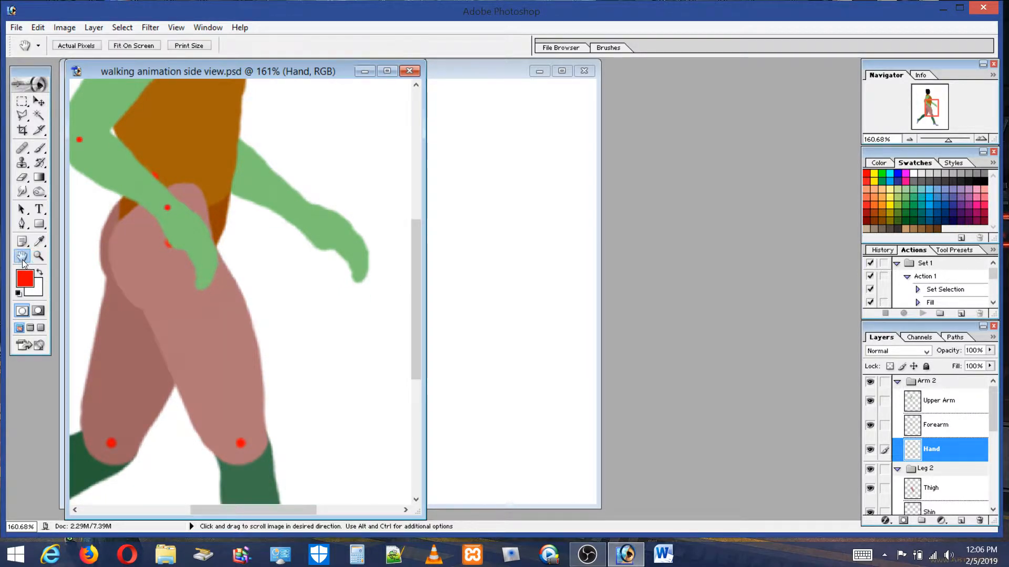
{"action": "double_click", "coordinate": [22, 257]}
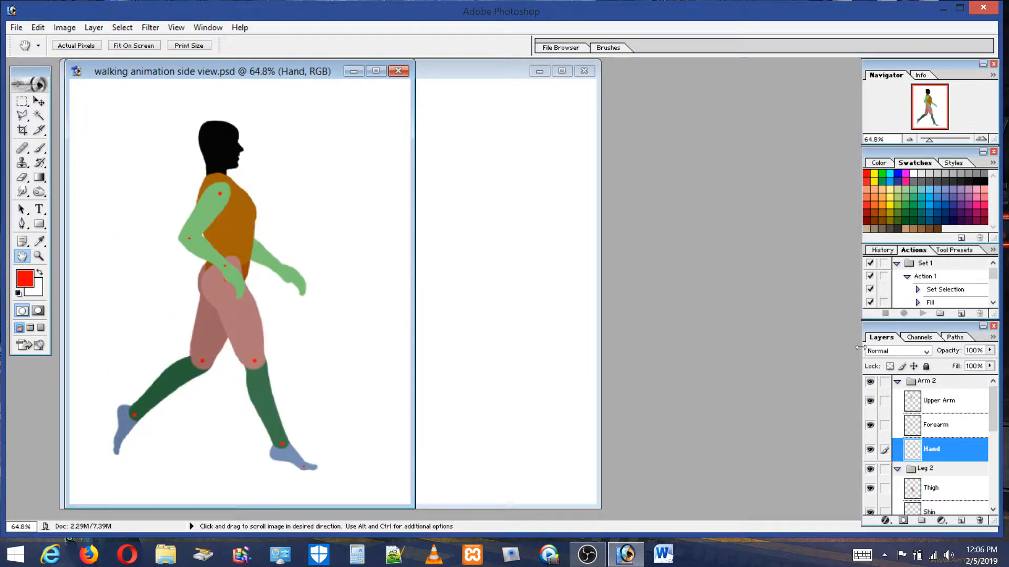
Hide and reshow the Thigh layer in the Leg 2 group to identify it, and select that layer
{"action": "left_click_drag", "start_coordinate": [994, 412], "coordinate": [999, 443]}
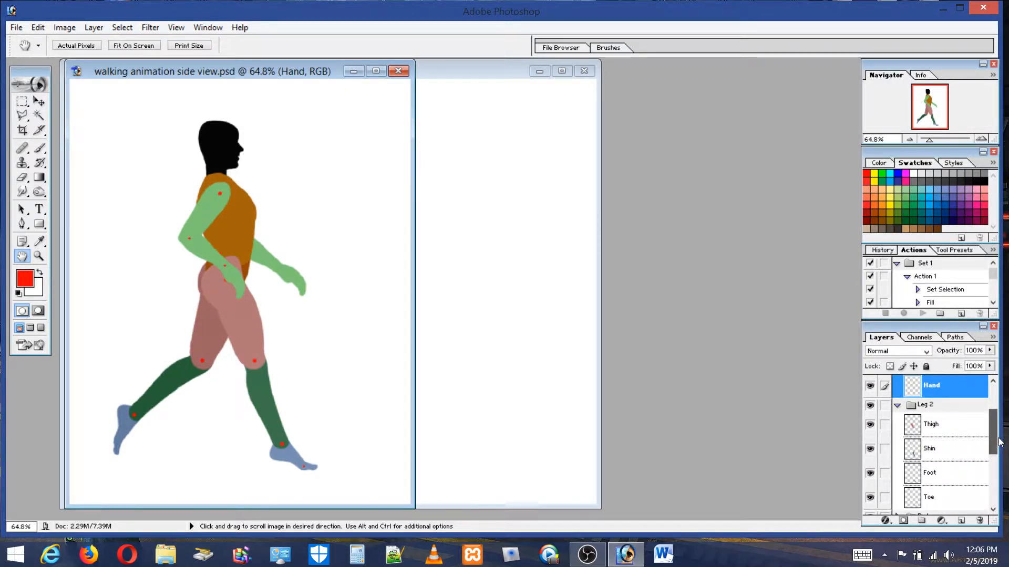
{"action": "left_click_drag", "start_coordinate": [999, 442], "coordinate": [1000, 440]}
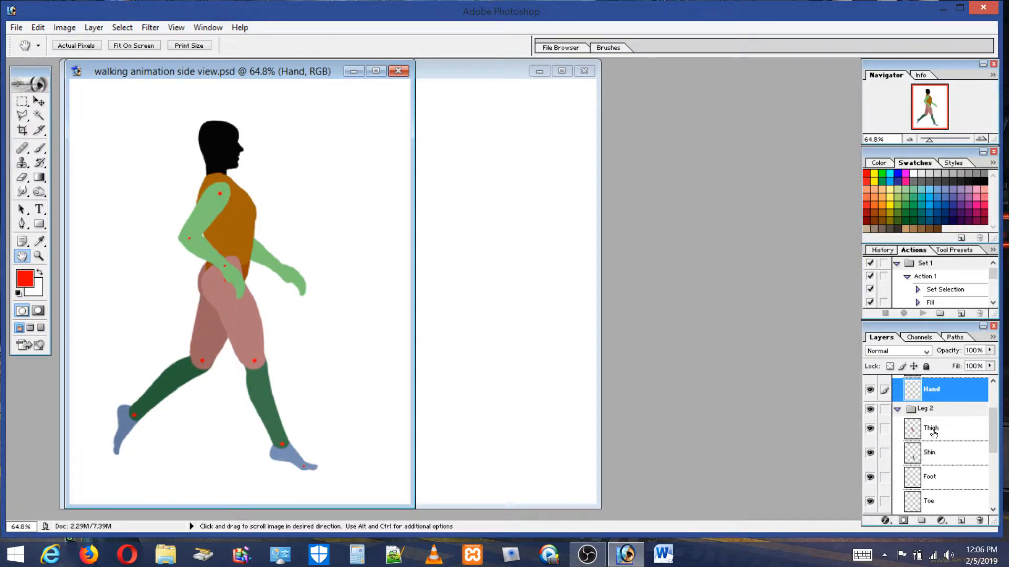
{"action": "left_click", "coordinate": [869, 434]}
{"action": "left_click", "coordinate": [869, 432]}
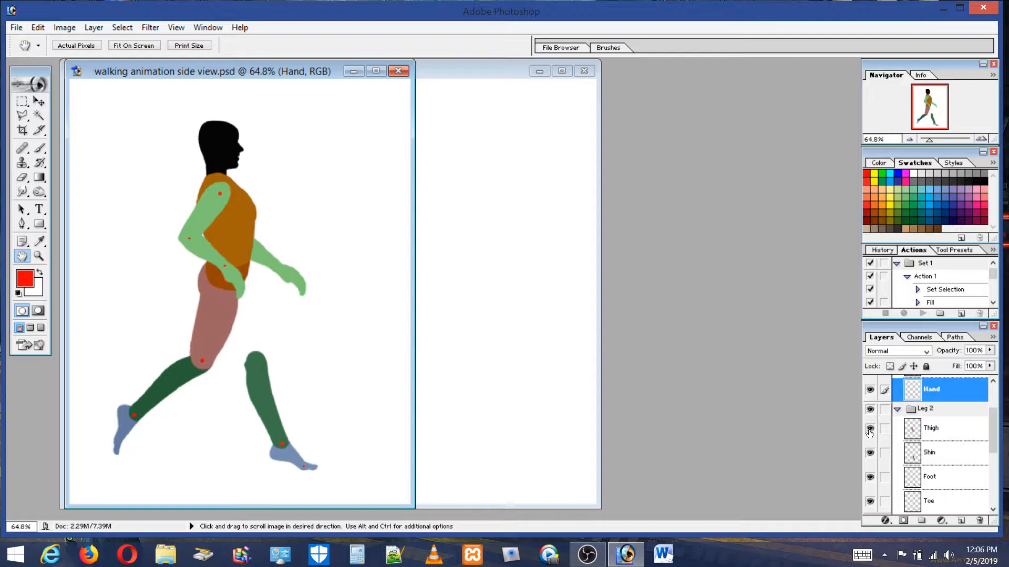
{"action": "left_click", "coordinate": [937, 430]}
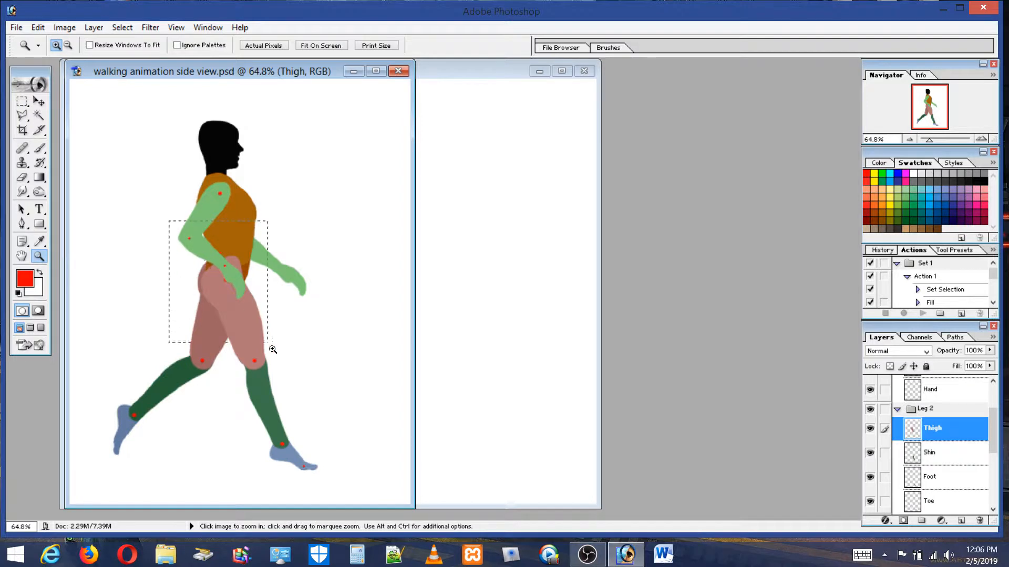
Add a new layer above the Thigh layer in Leg 2 and load the thigh's outline as a selection
{"action": "left_click_drag", "start_coordinate": [273, 350], "coordinate": [274, 350]}
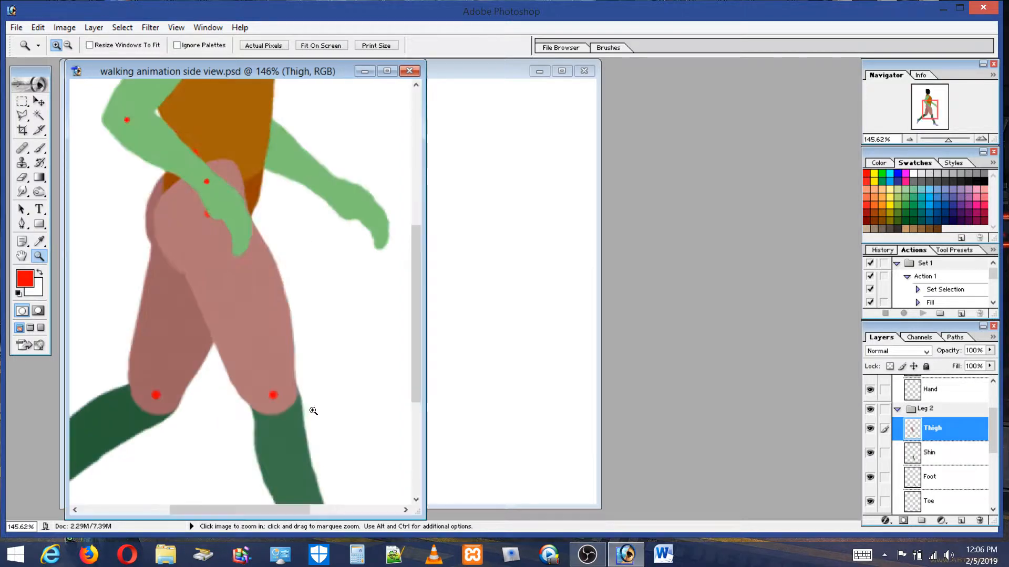
{"action": "left_click", "coordinate": [962, 521]}
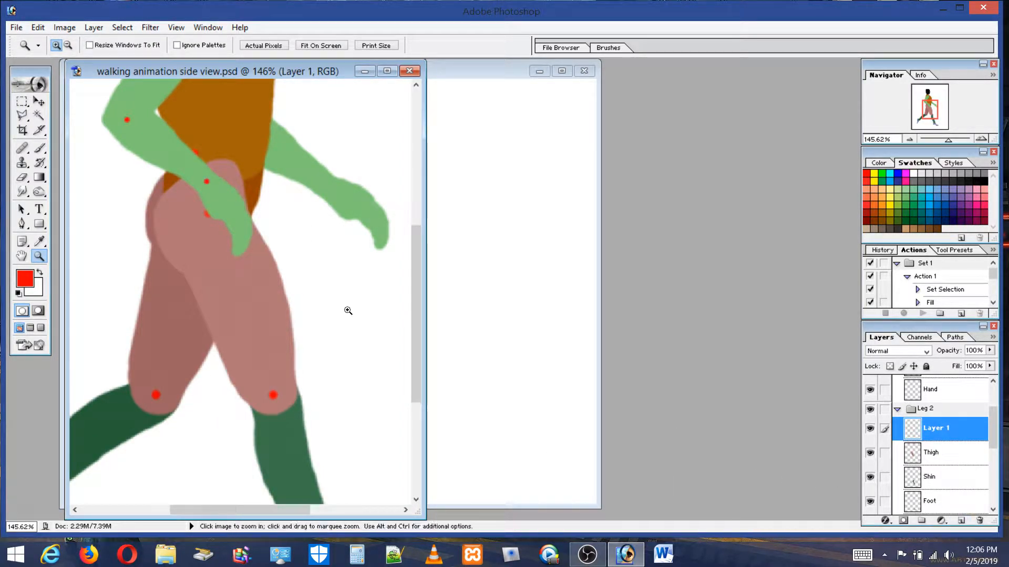
{"action": "left_click", "coordinate": [937, 454], "text": "ctrl"}
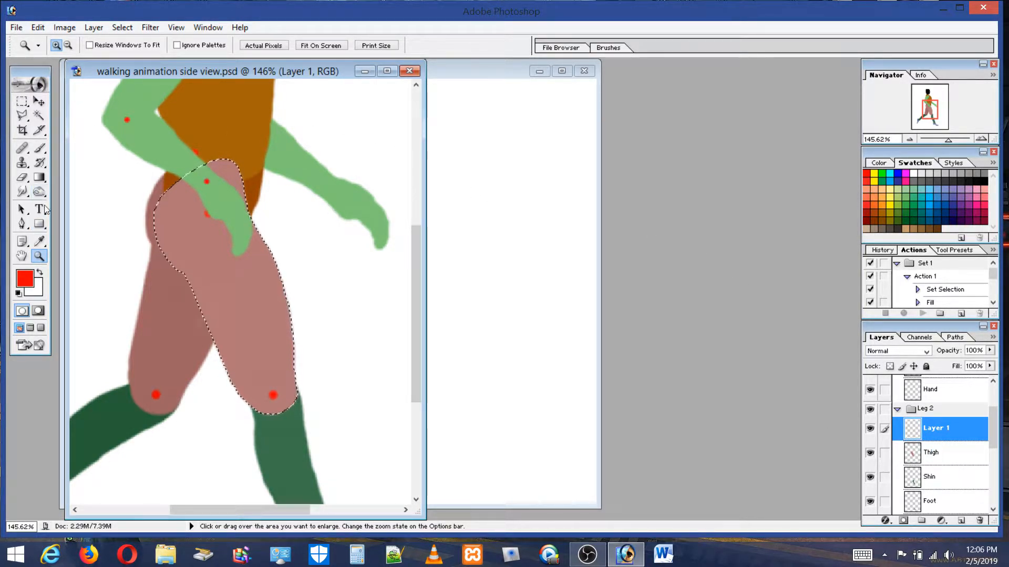
Paint the whole thigh selection orange-brown on the new layer with a hard round brush of 143 px
{"action": "left_click", "coordinate": [40, 149]}
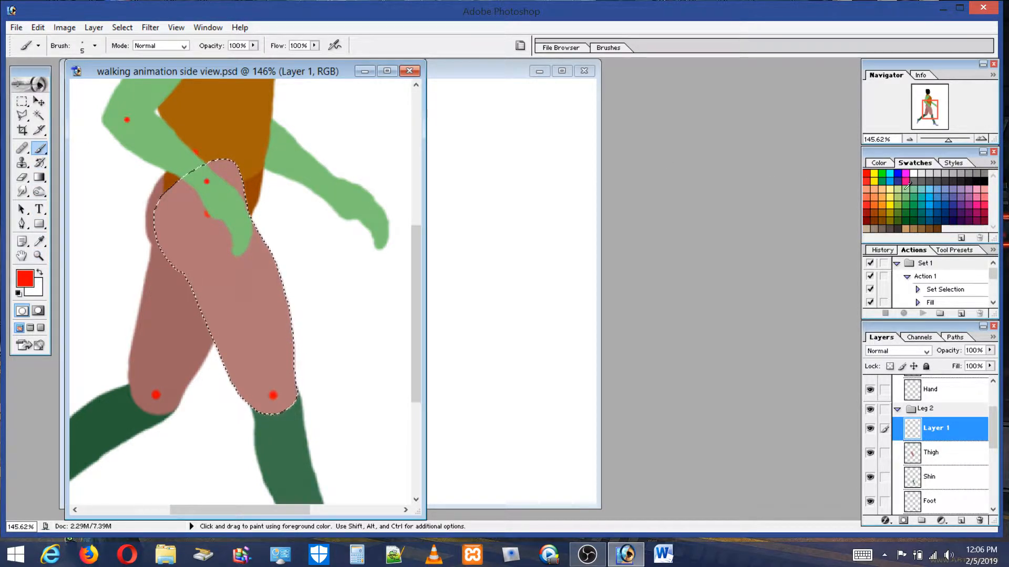
{"action": "left_click", "coordinate": [875, 189]}
{"action": "left_click", "coordinate": [79, 47]}
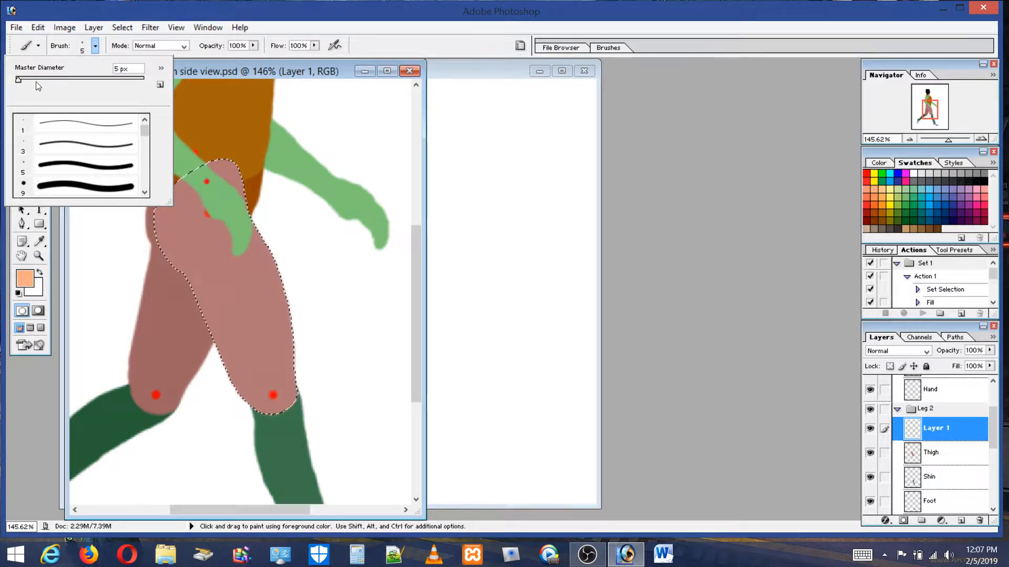
{"action": "left_click", "coordinate": [51, 189]}
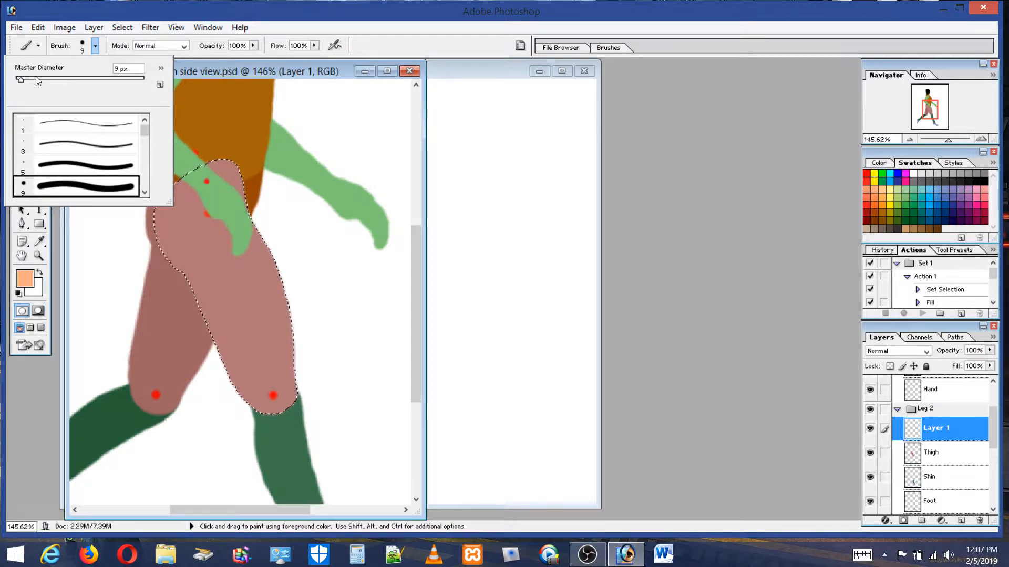
{"action": "left_click_drag", "start_coordinate": [37, 80], "coordinate": [45, 80]}
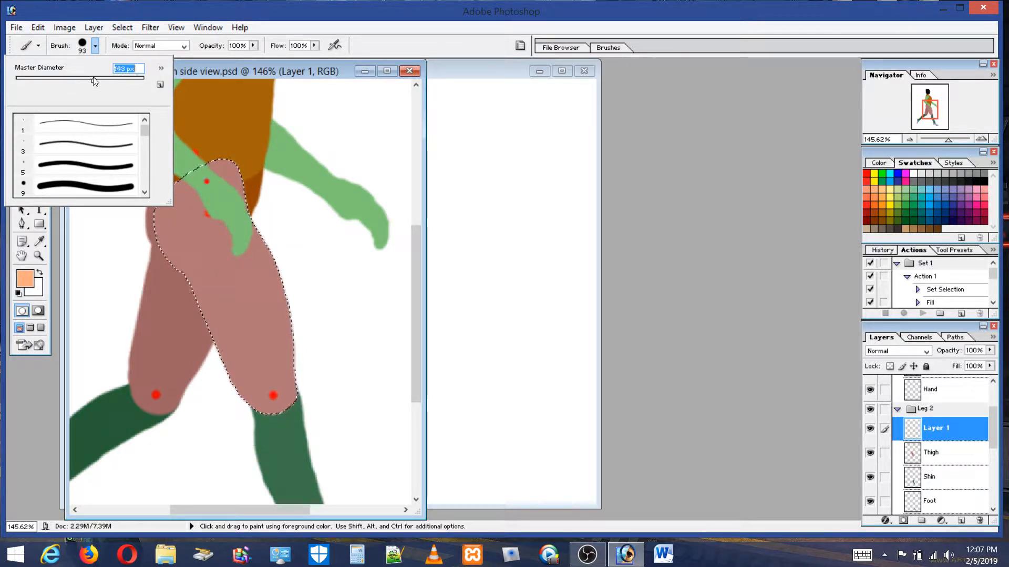
{"action": "left_click_drag", "start_coordinate": [95, 80], "coordinate": [94, 80]}
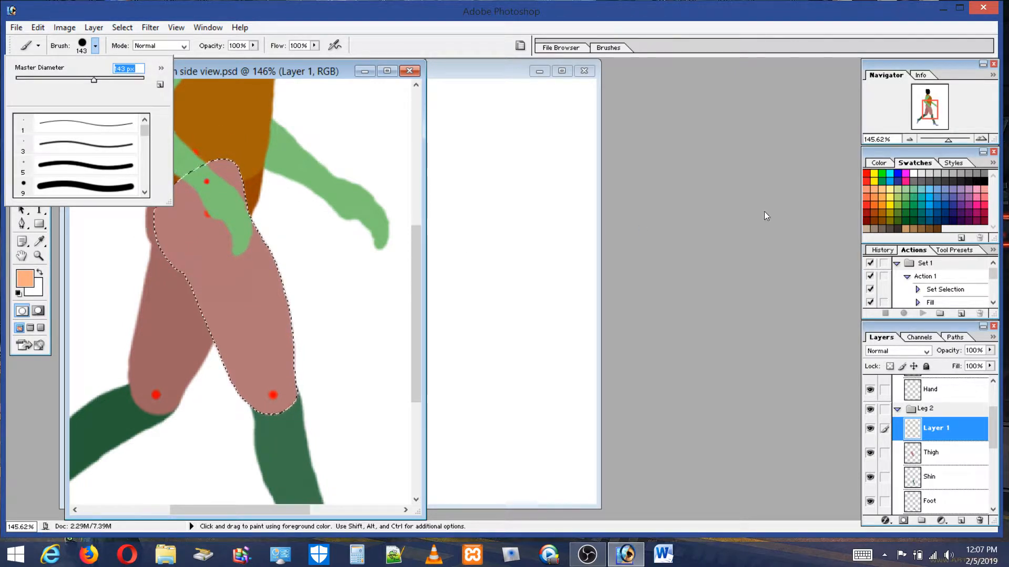
{"action": "left_click", "coordinate": [876, 211]}
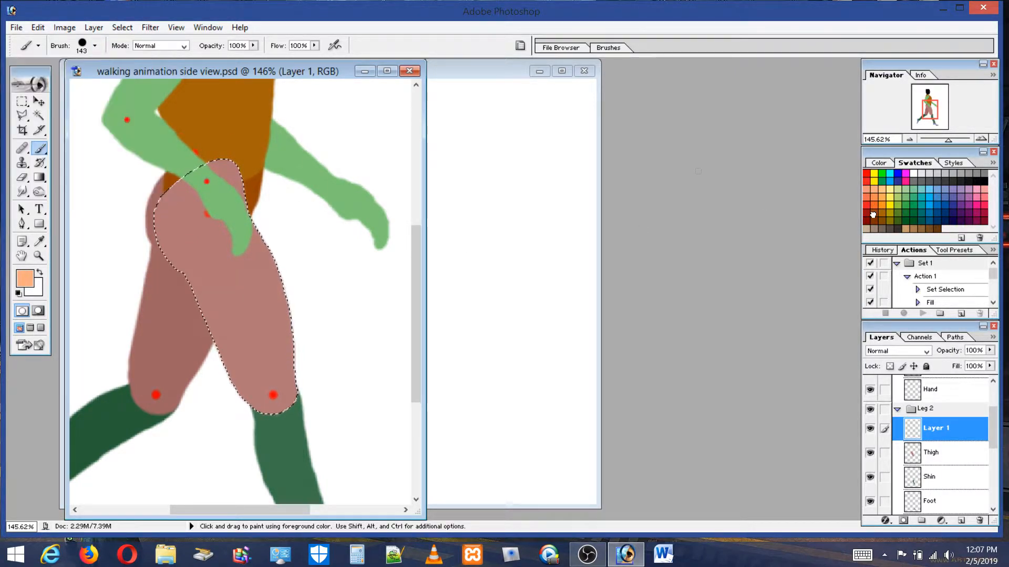
{"action": "left_click", "coordinate": [876, 211]}
{"action": "left_click_drag", "start_coordinate": [194, 164], "coordinate": [270, 394]}
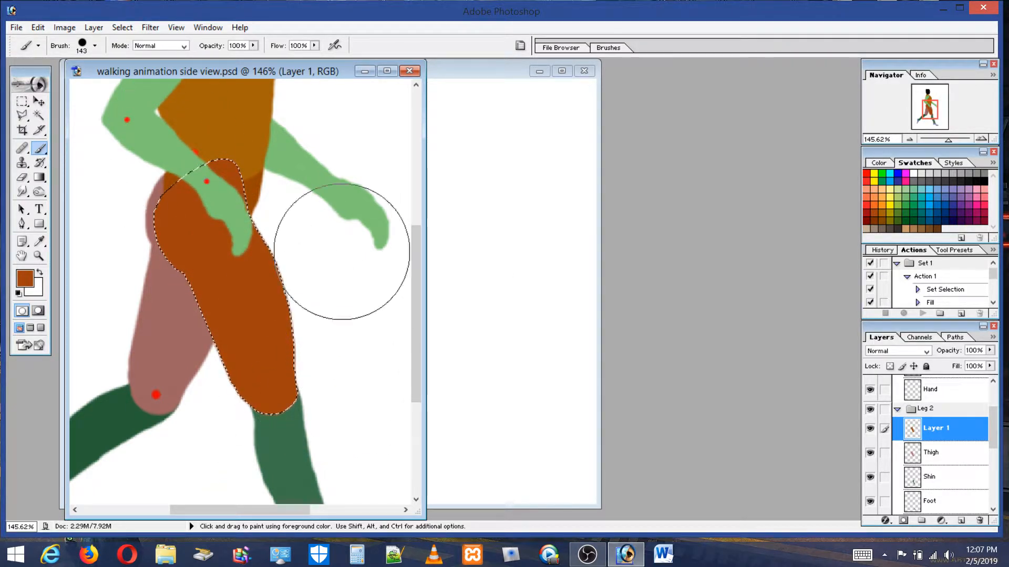
Switch to a soft round brush with a diameter of 161 px and a dark red foreground colour
{"action": "left_click", "coordinate": [82, 46]}
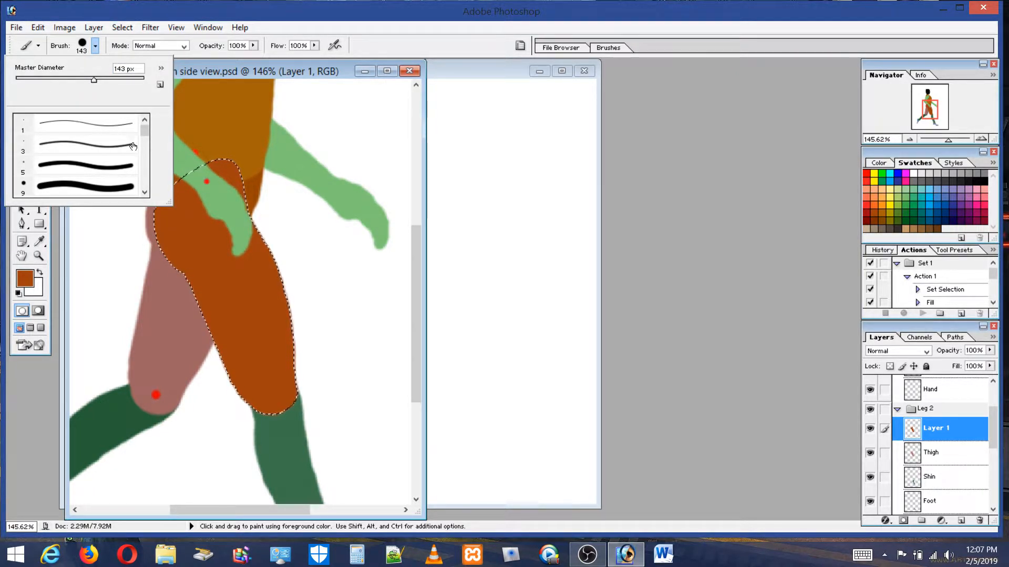
{"action": "left_click_drag", "start_coordinate": [146, 131], "coordinate": [145, 141]}
{"action": "left_click", "coordinate": [105, 171]}
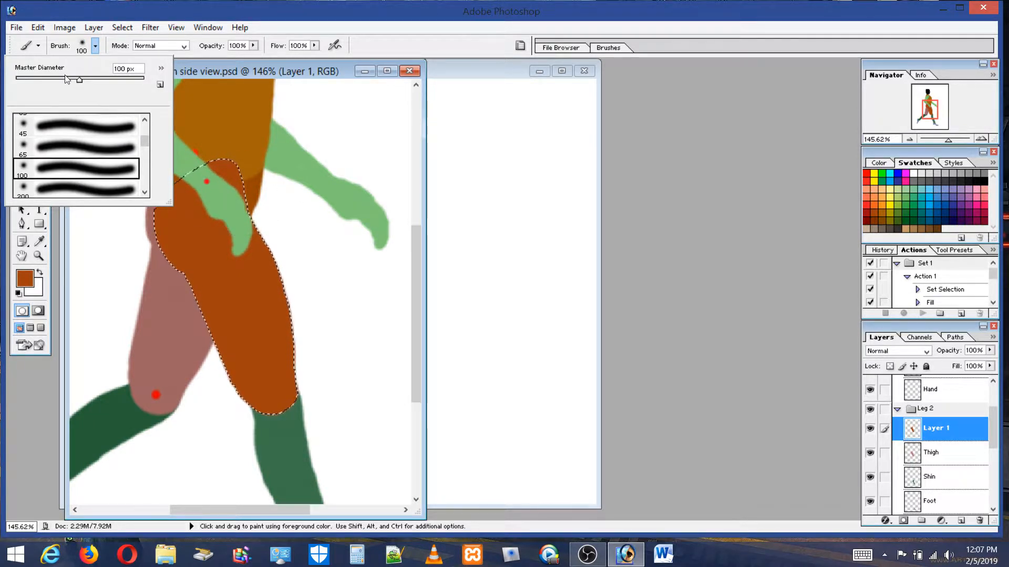
{"action": "left_click_drag", "start_coordinate": [80, 79], "coordinate": [100, 80]}
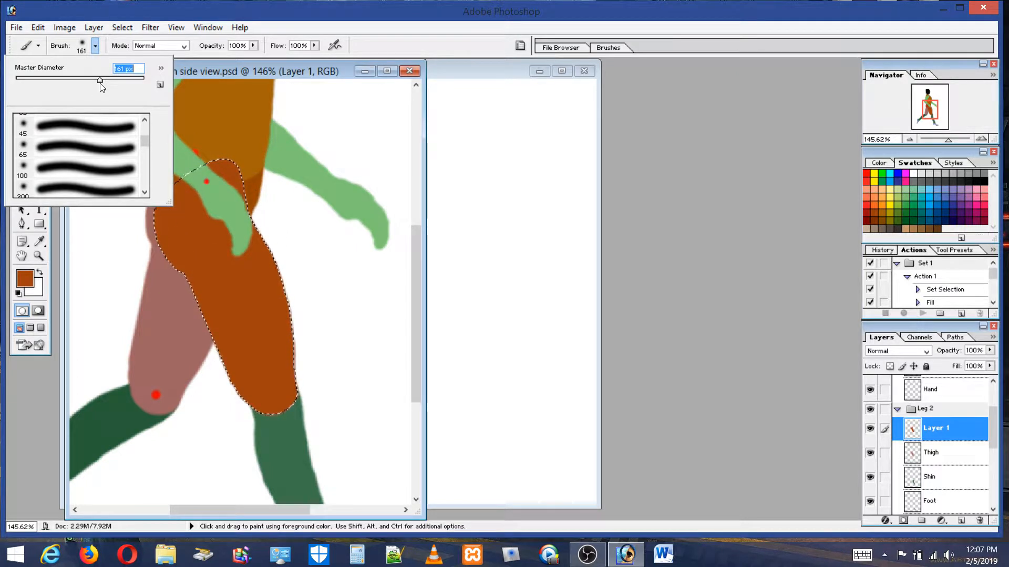
{"action": "left_click", "coordinate": [867, 212]}
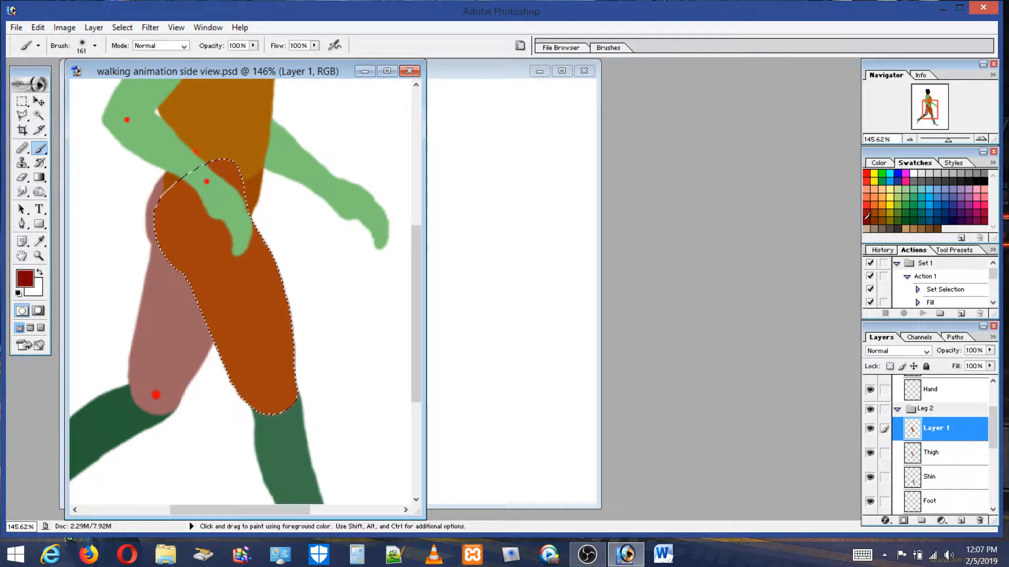
Set the brush flow to 3% and shade the selected thigh with dark red strokes from hip to knee
{"action": "left_click", "coordinate": [43, 27]}
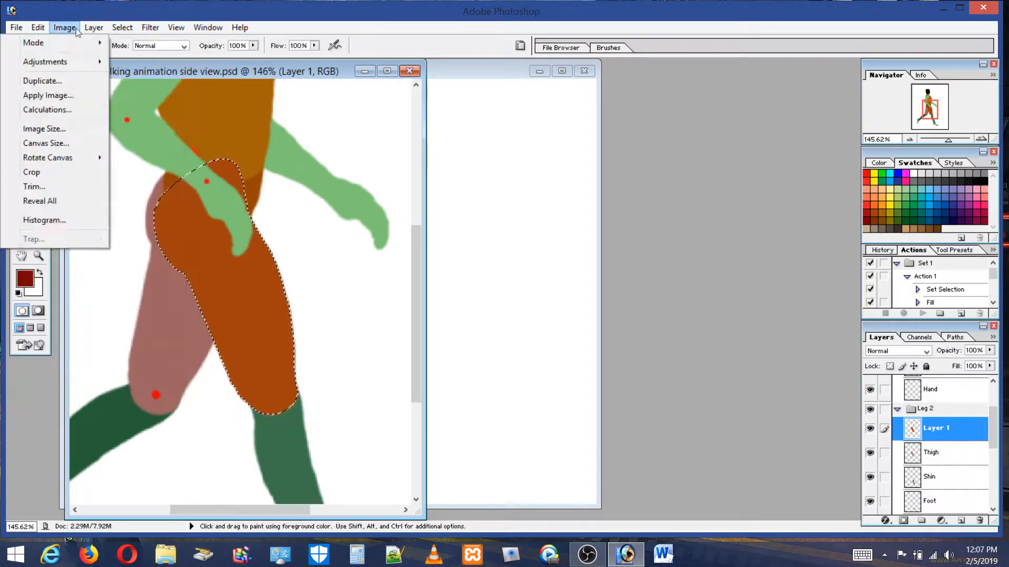
{"action": "left_click", "coordinate": [316, 46]}
{"action": "left_click", "coordinate": [315, 46]}
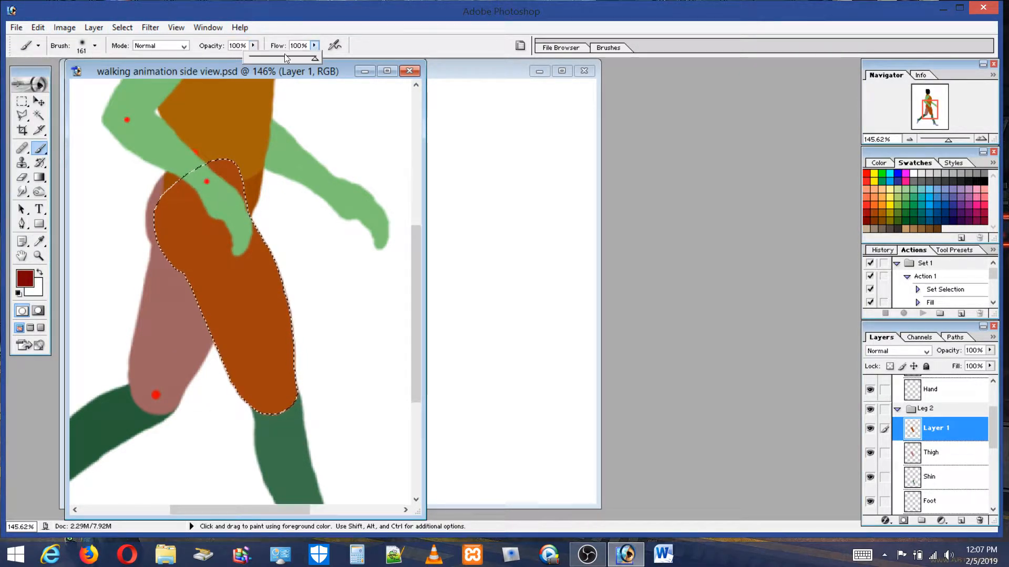
{"action": "left_click", "coordinate": [251, 59]}
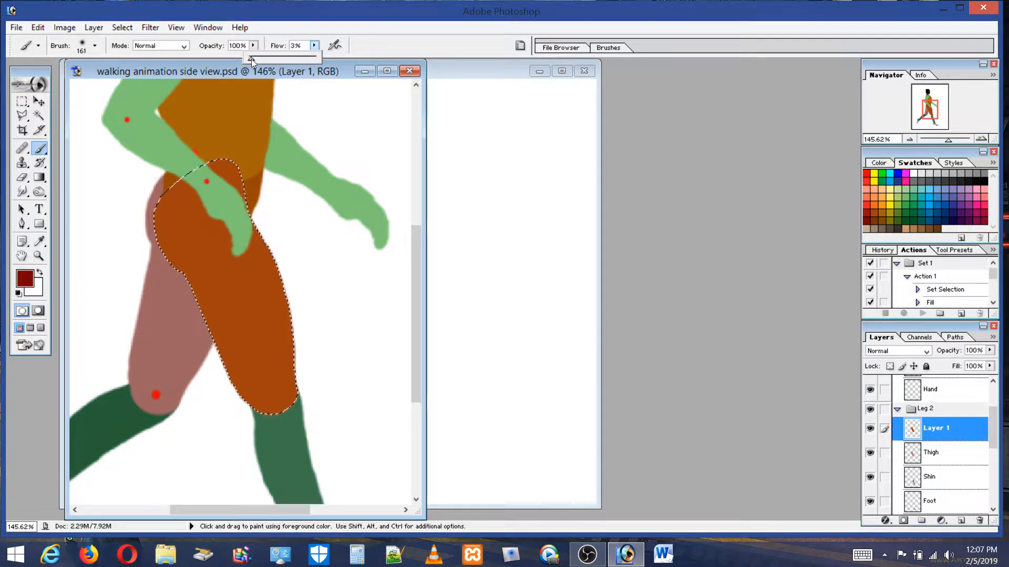
{"action": "mouse_move", "coordinate": [195, 154]}
{"action": "left_mouse_down"}
{"action": "mouse_move", "coordinate": [186, 220]}
{"action": "mouse_move", "coordinate": [213, 334]}
{"action": "mouse_move", "coordinate": [270, 417]}
{"action": "mouse_move", "coordinate": [228, 152]}
{"action": "mouse_move", "coordinate": [296, 353]}
{"action": "mouse_move", "coordinate": [272, 259]}
{"action": "mouse_move", "coordinate": [237, 341]}
{"action": "mouse_move", "coordinate": [139, 214]}
{"action": "mouse_move", "coordinate": [261, 400]}
{"action": "mouse_move", "coordinate": [194, 198]}
{"action": "mouse_move", "coordinate": [288, 214]}
{"action": "mouse_move", "coordinate": [245, 374]}
{"action": "left_mouse_up"}
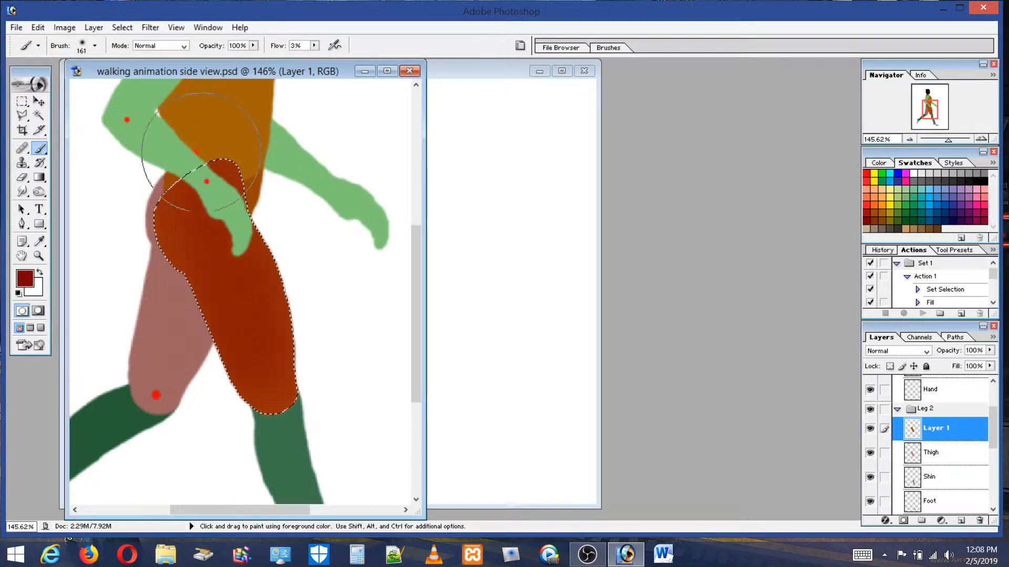
{"action": "left_click_drag", "start_coordinate": [201, 152], "coordinate": [239, 211]}
{"action": "left_click_drag", "start_coordinate": [174, 165], "coordinate": [257, 357]}
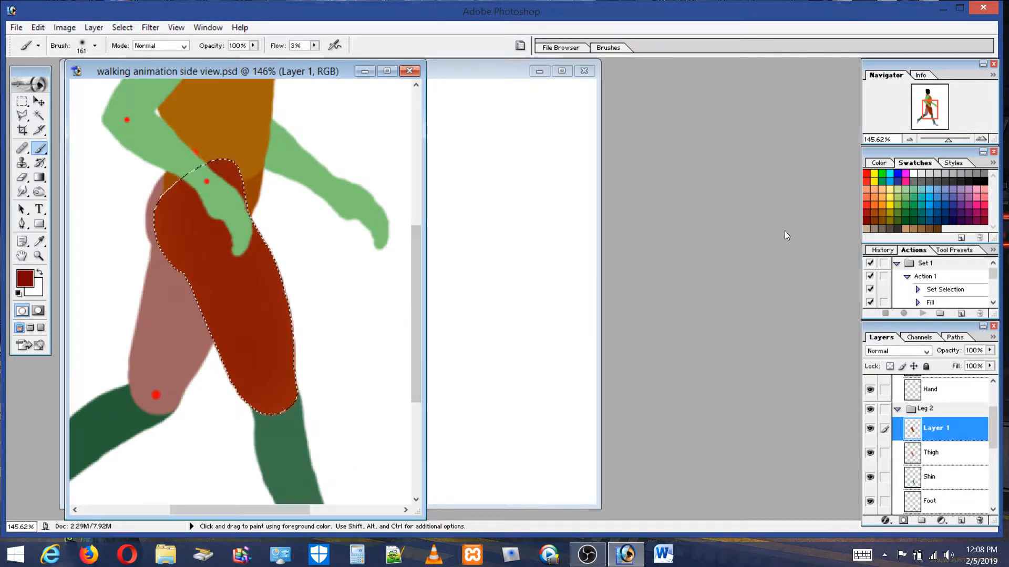
Paint a soft highlight down the middle of the thigh in light orange with the brush diameter set to 101 px
{"action": "left_click", "coordinate": [873, 187]}
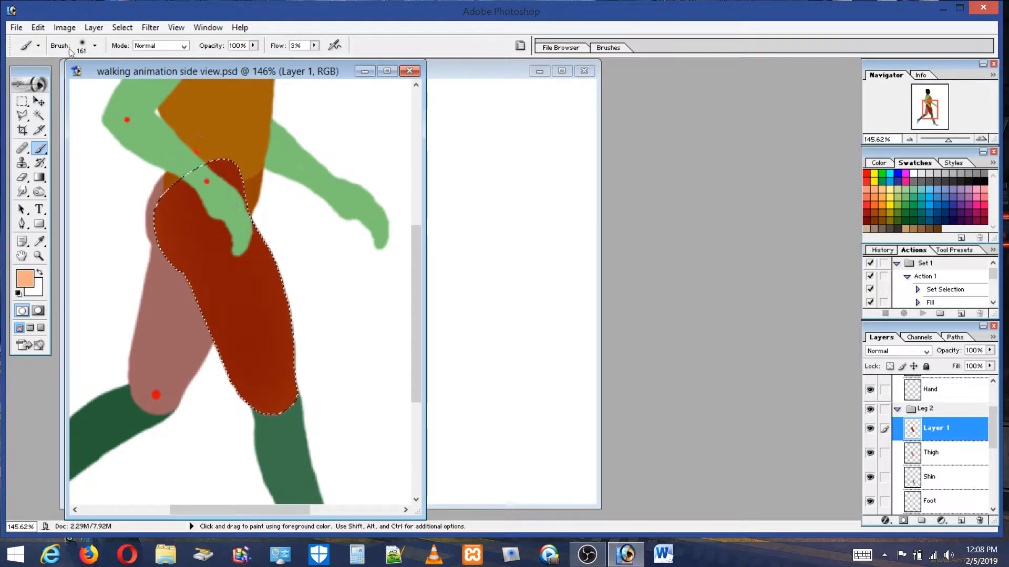
{"action": "left_click", "coordinate": [87, 47]}
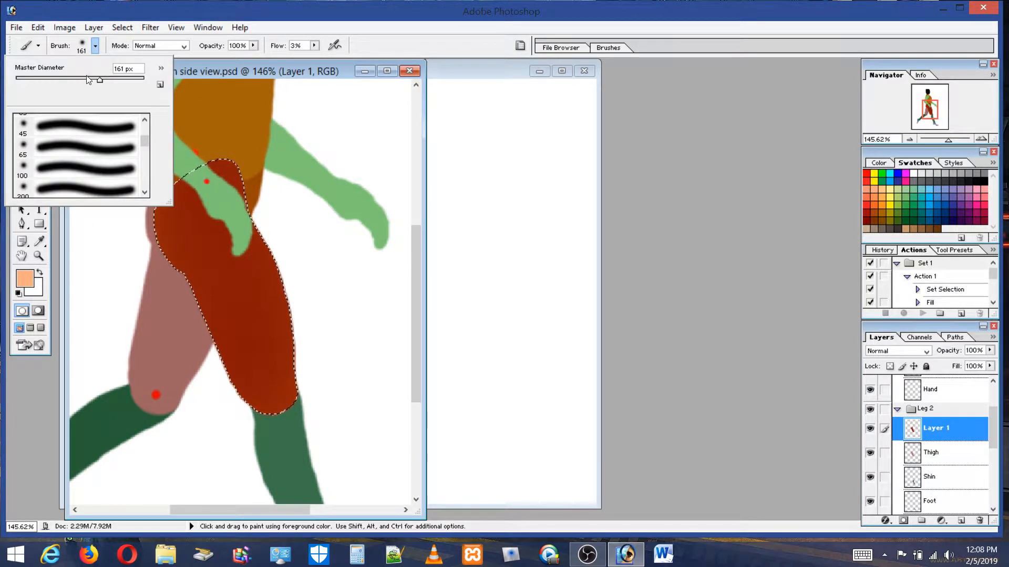
{"action": "left_click", "coordinate": [80, 79]}
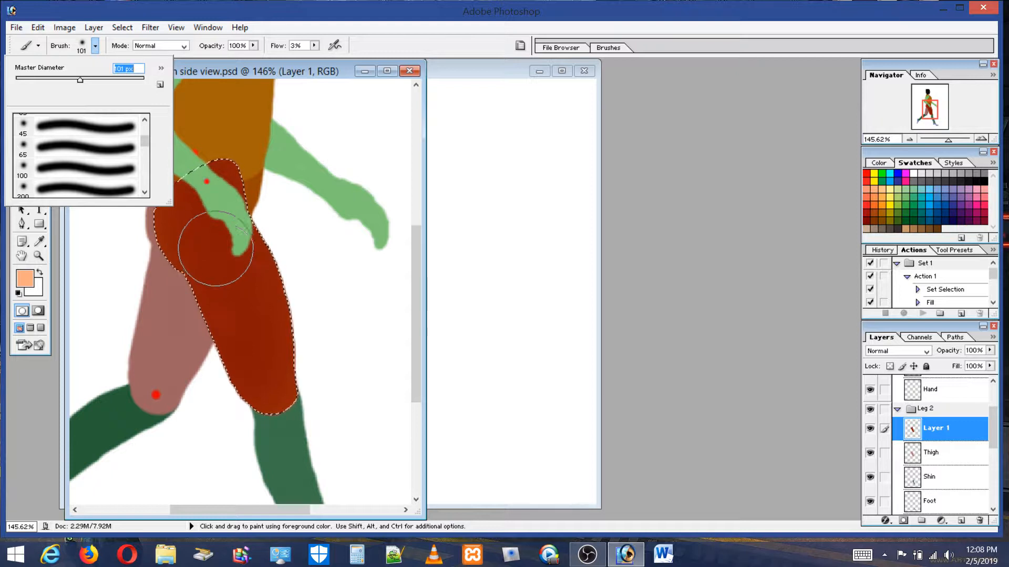
{"action": "left_click_drag", "start_coordinate": [231, 261], "coordinate": [267, 362]}
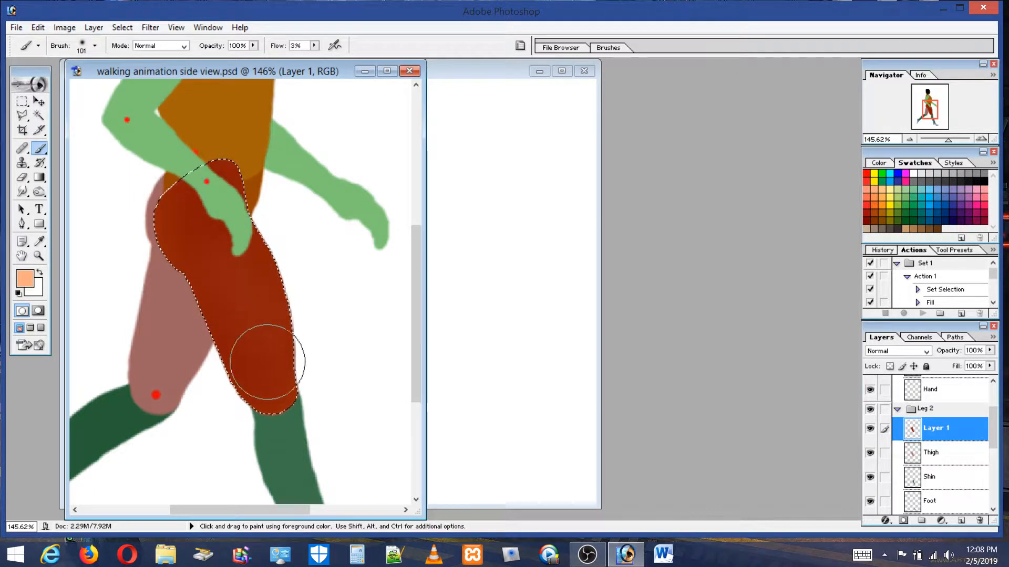
{"action": "left_click_drag", "start_coordinate": [233, 283], "coordinate": [248, 326]}
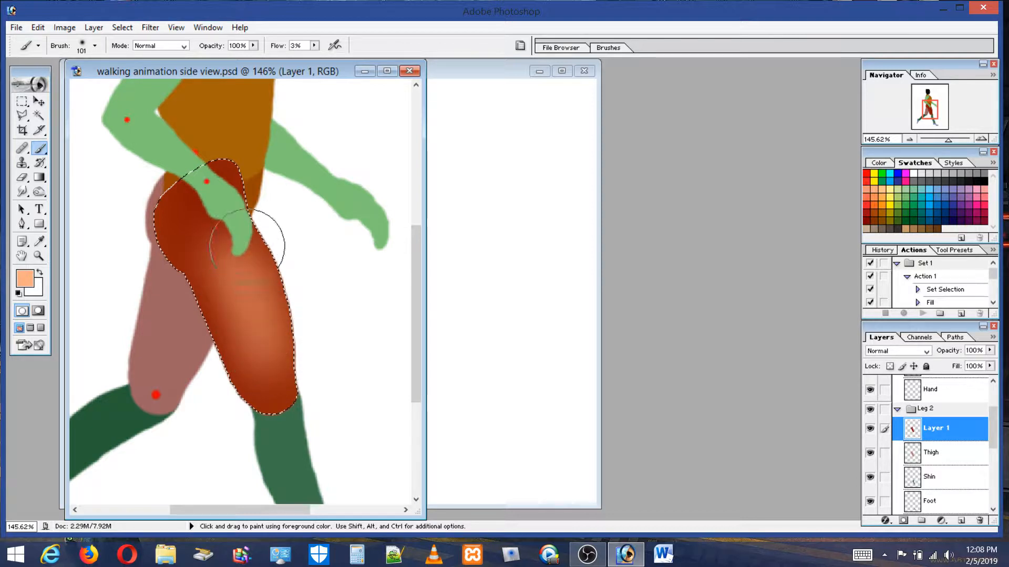
{"action": "left_click_drag", "start_coordinate": [231, 228], "coordinate": [261, 333]}
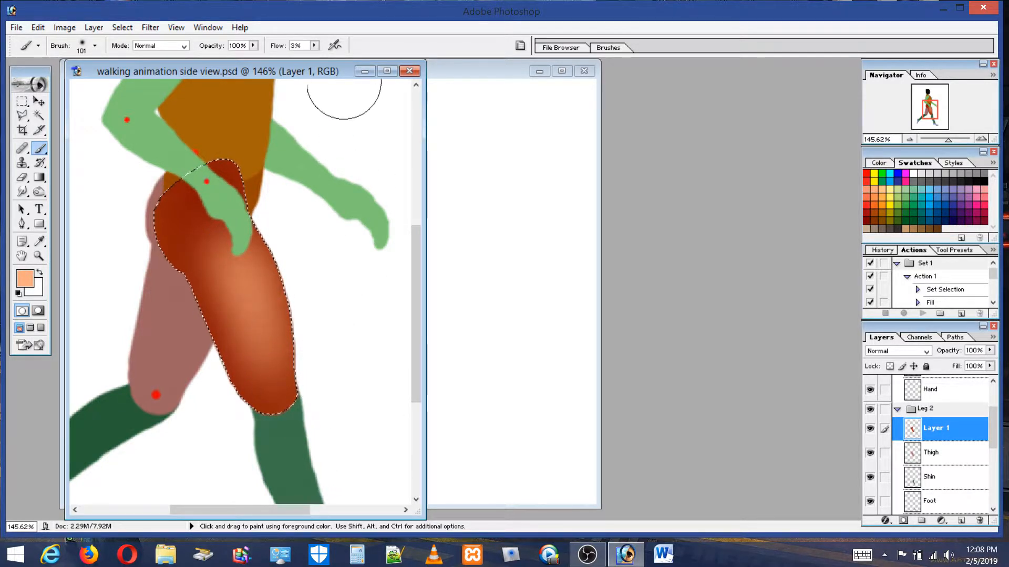
Set the brush flow to 8% and strengthen the light orange highlights along the thigh and over the hip
{"action": "left_click", "coordinate": [314, 46]}
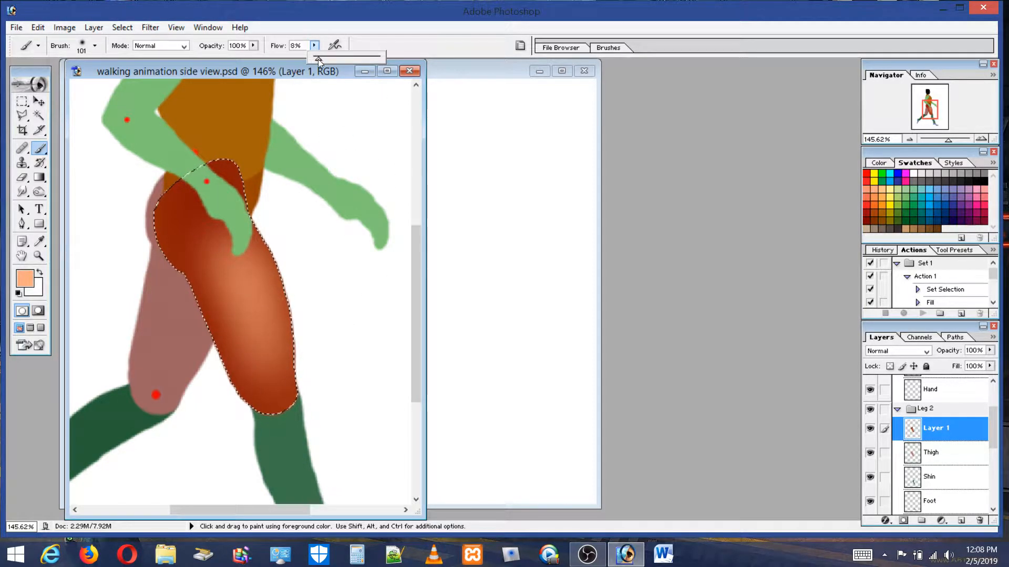
{"action": "mouse_move", "coordinate": [221, 260]}
{"action": "left_mouse_down"}
{"action": "mouse_move", "coordinate": [257, 313]}
{"action": "mouse_move", "coordinate": [277, 369]}
{"action": "left_mouse_up"}
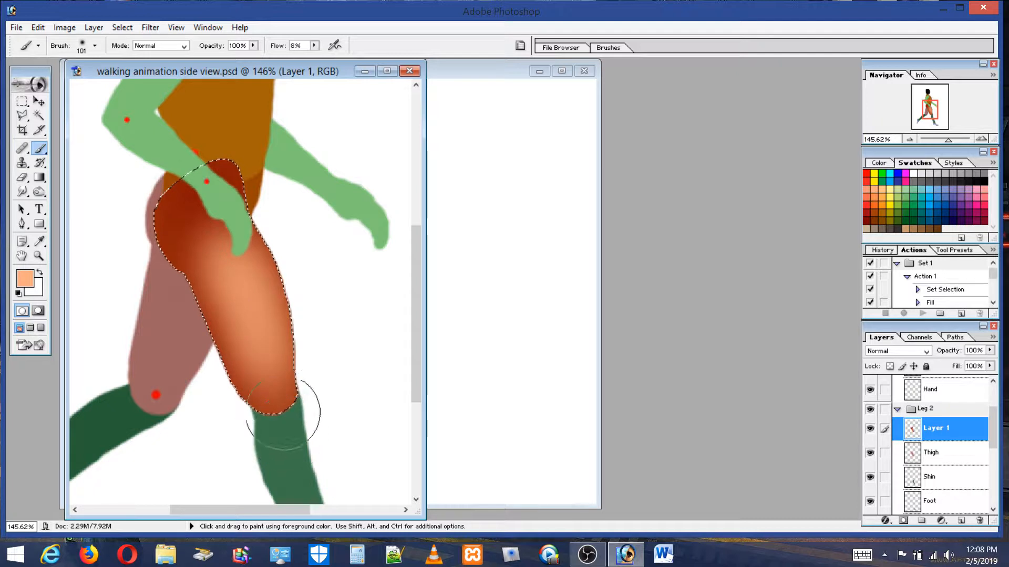
{"action": "left_click_drag", "start_coordinate": [198, 215], "coordinate": [180, 233]}
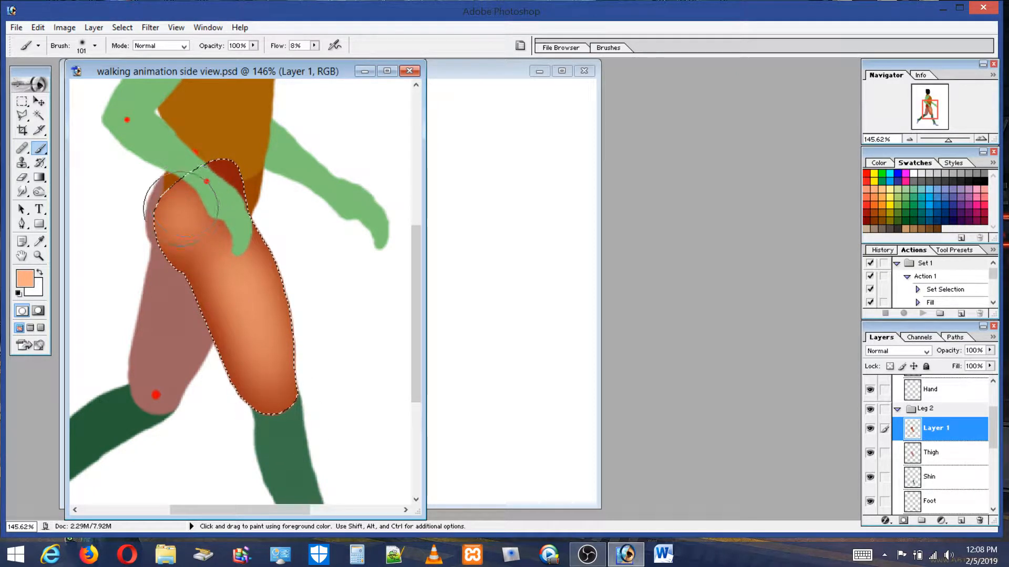
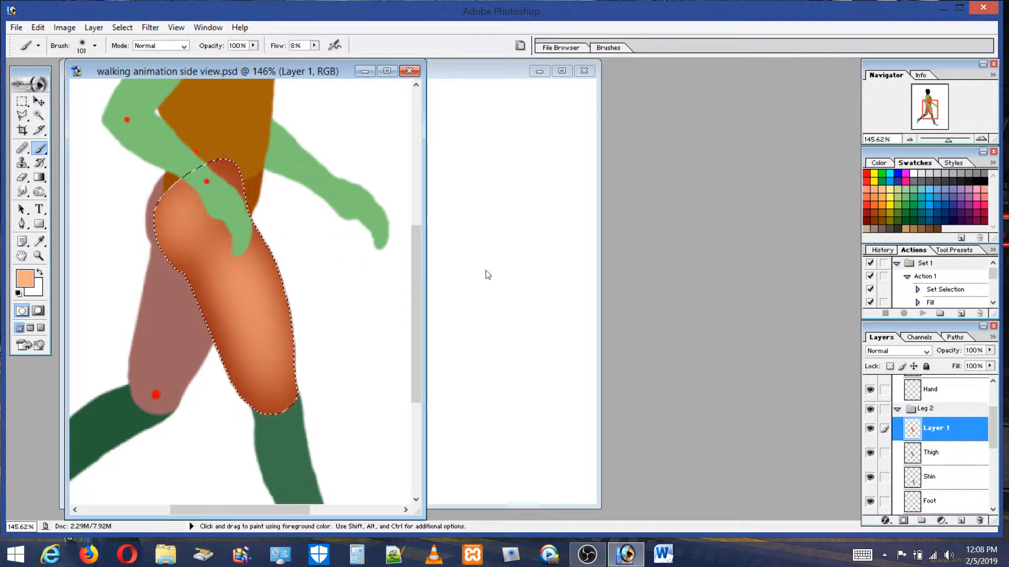
Reset the foreground colour to black and darken the outer edges of the thigh with soft strokes
{"action": "key", "text": "d"}
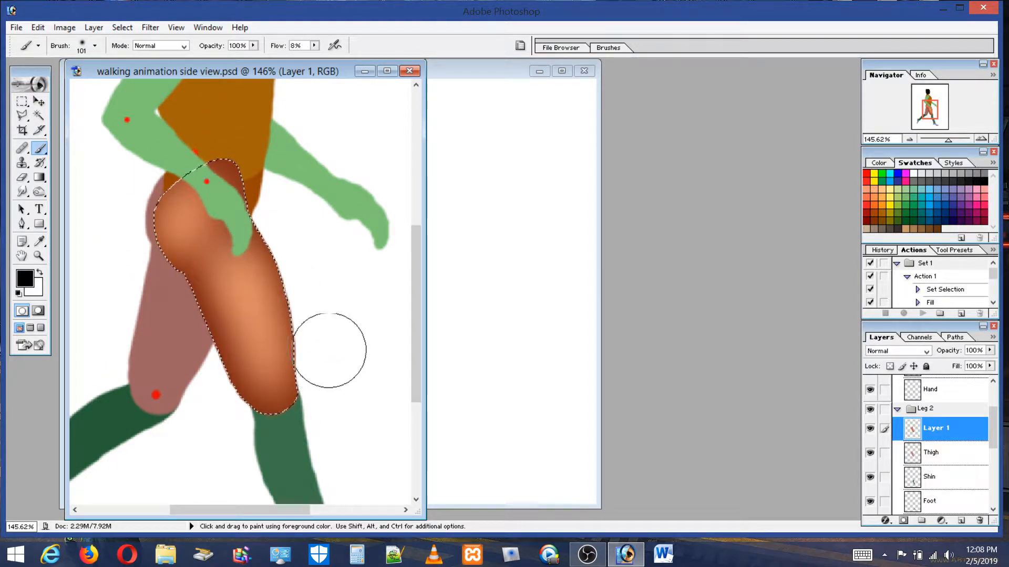
{"action": "key", "text": "super"}
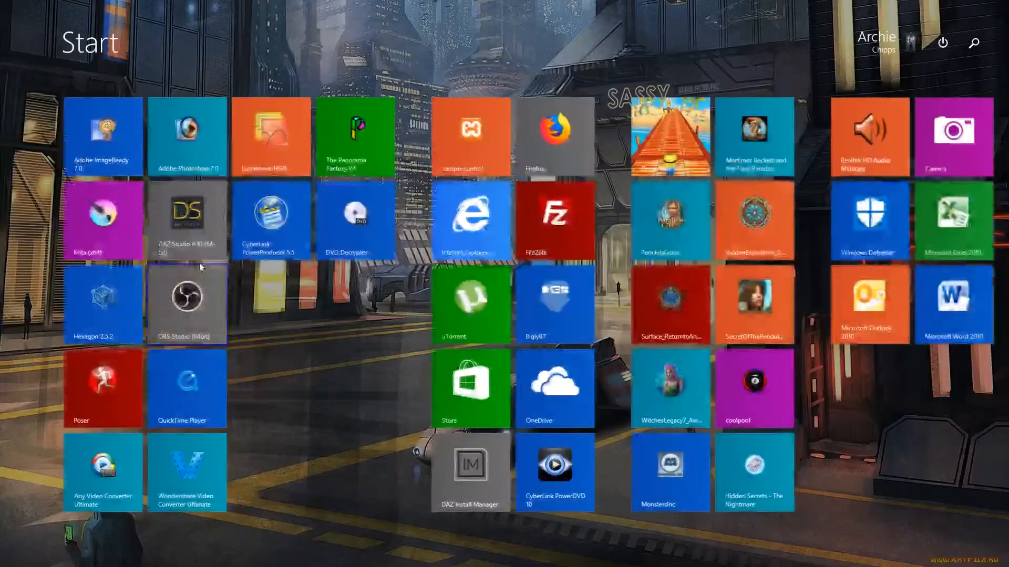
{"action": "key", "text": "super"}
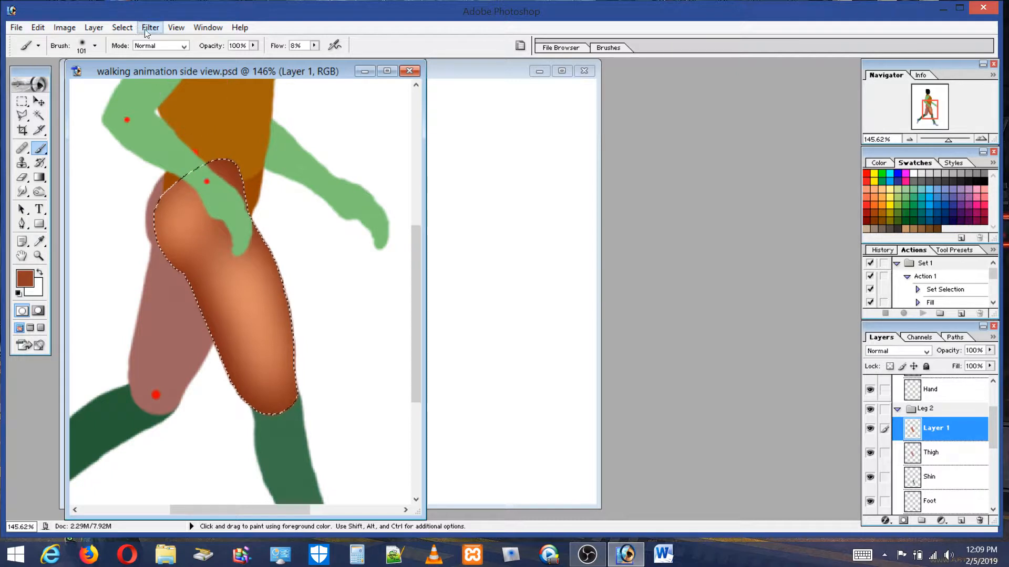
Reduce the brush diameter to 45 px and refine the thigh's shading with brown and light orange strokes
{"action": "left_click", "coordinate": [82, 48]}
{"action": "left_click", "coordinate": [50, 80]}
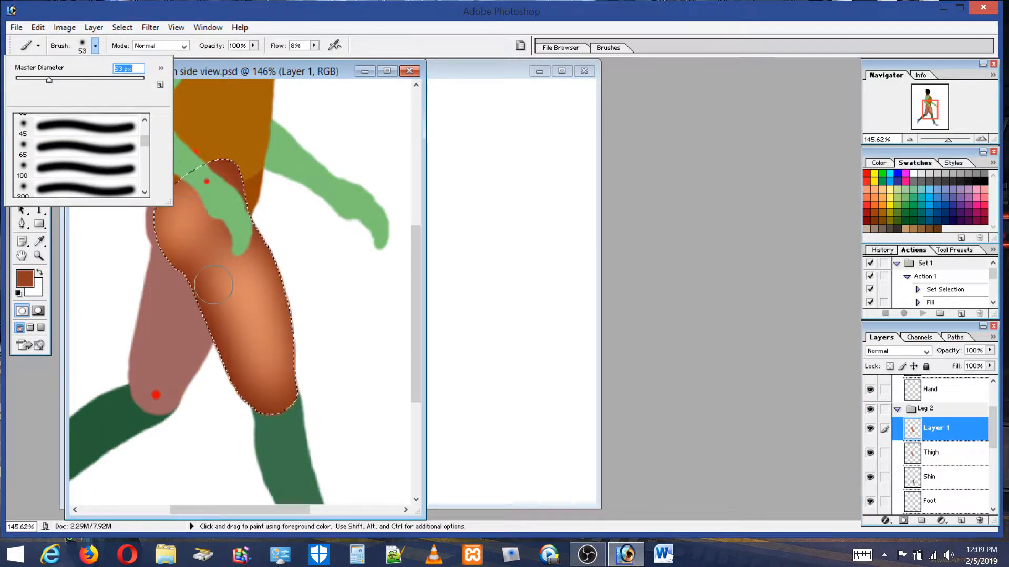
{"action": "left_click", "coordinate": [44, 80]}
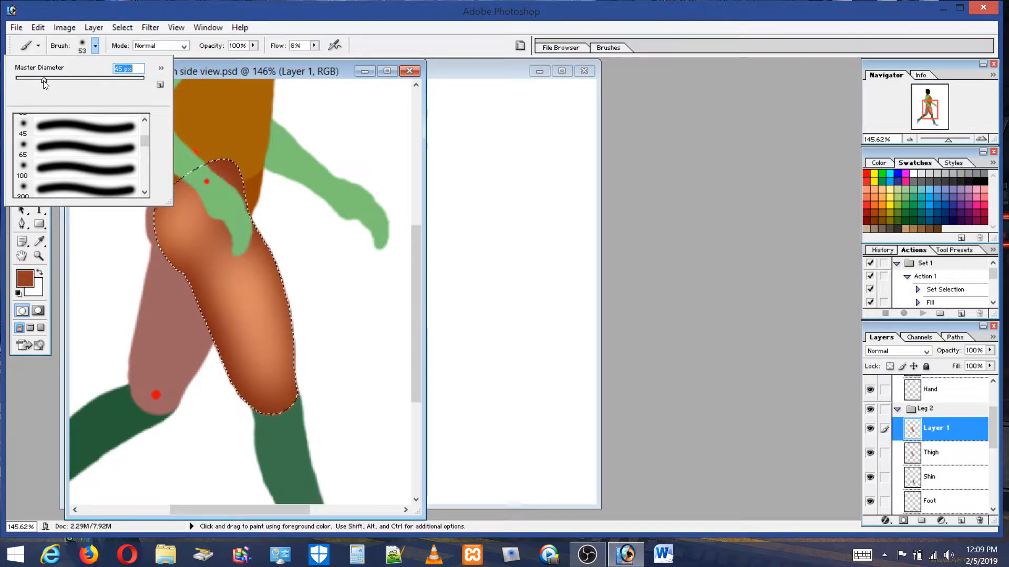
{"action": "left_click", "coordinate": [290, 351]}
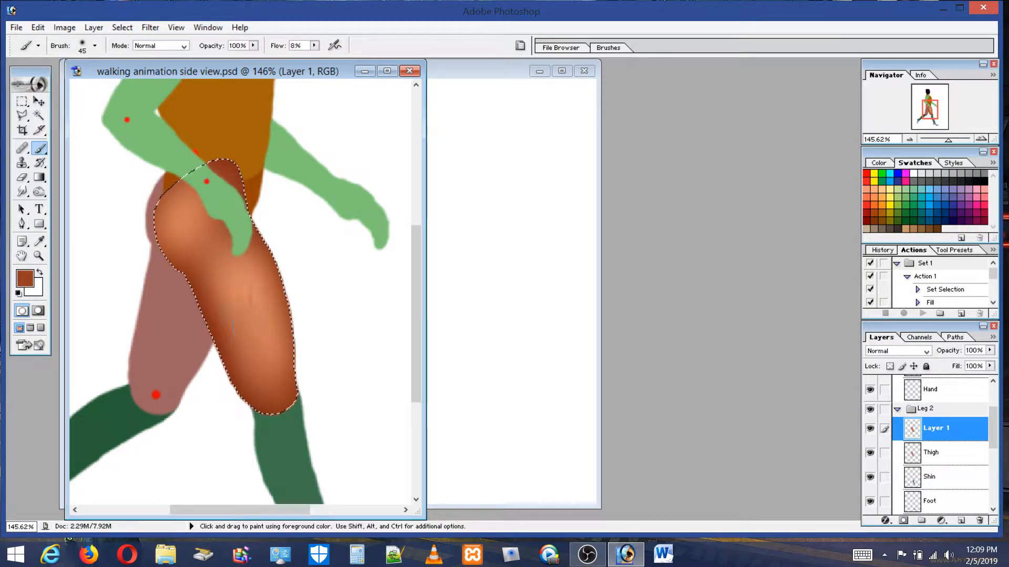
{"action": "left_click_drag", "start_coordinate": [217, 297], "coordinate": [190, 273]}
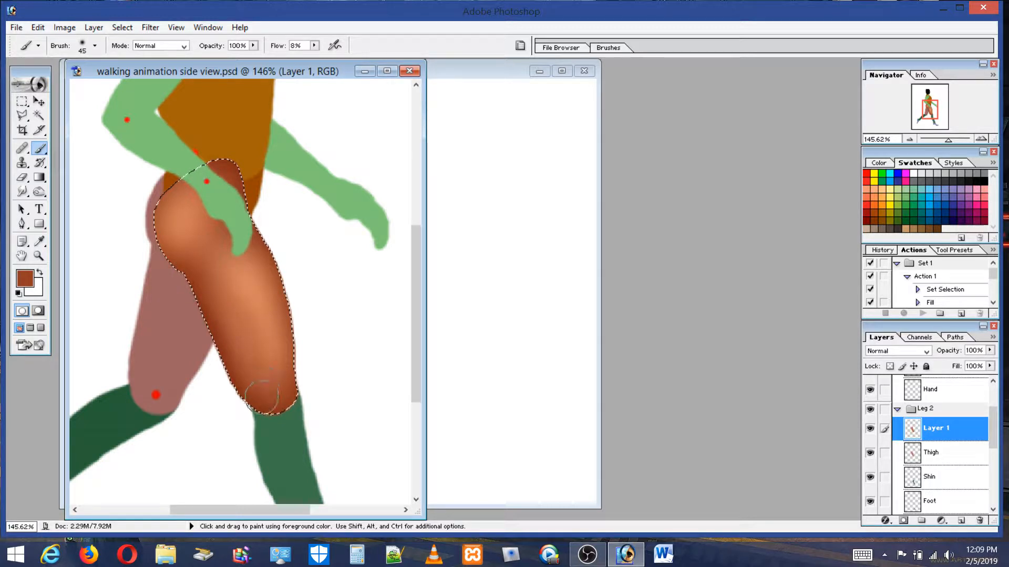
{"action": "left_click_drag", "start_coordinate": [257, 341], "coordinate": [208, 287]}
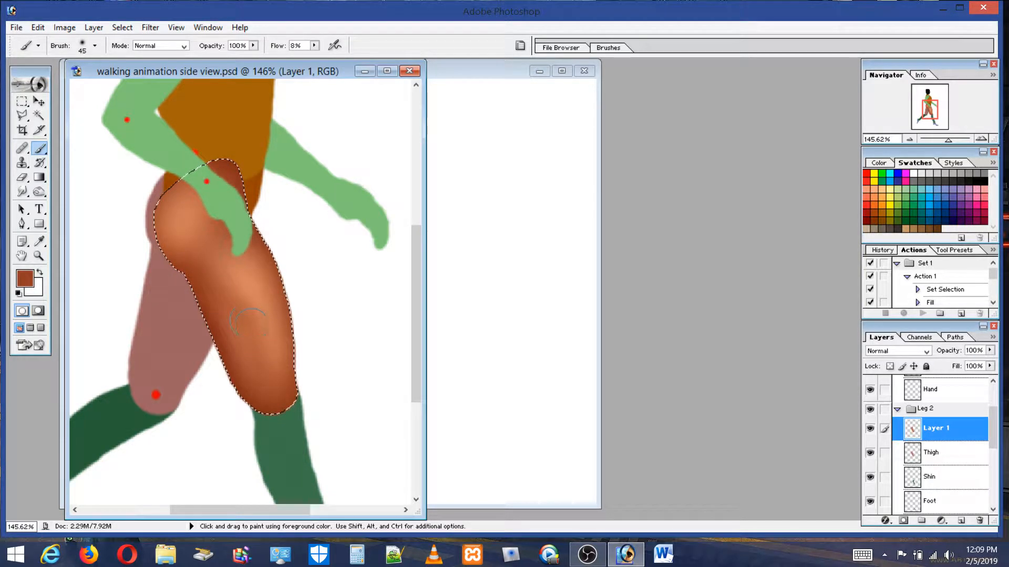
{"action": "left_click_drag", "start_coordinate": [271, 381], "coordinate": [265, 367]}
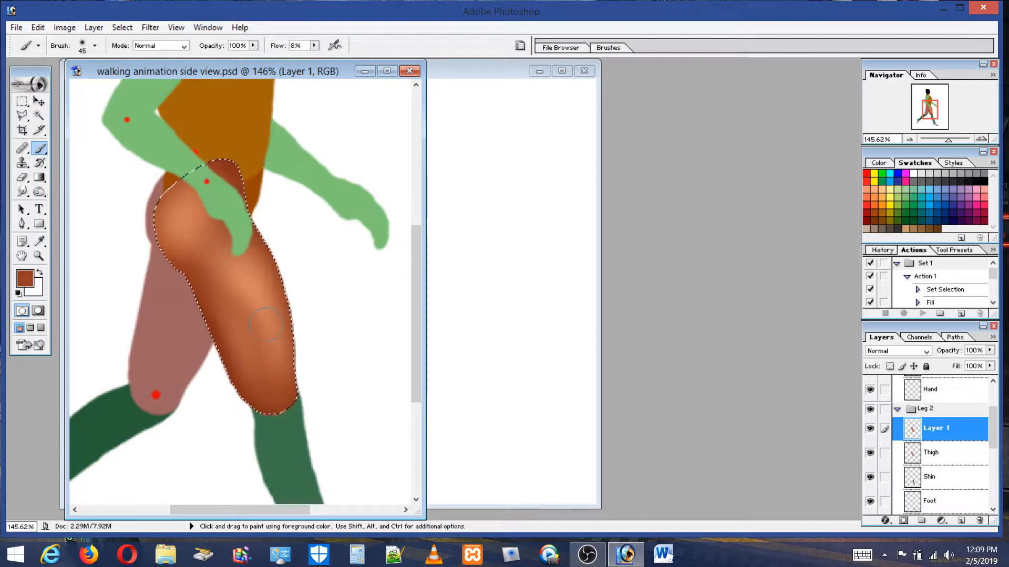
{"action": "mouse_move", "coordinate": [265, 327]}
{"action": "left_mouse_down"}
{"action": "mouse_move", "coordinate": [268, 252]}
{"action": "mouse_move", "coordinate": [283, 310]}
{"action": "left_mouse_up"}
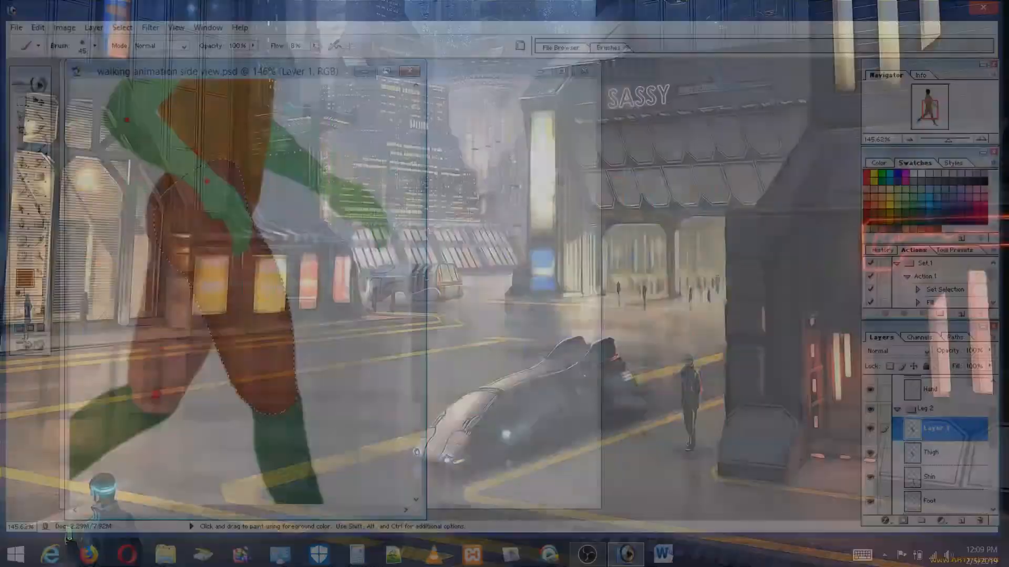
{"action": "mouse_move", "coordinate": [257, 287]}
{"action": "left_mouse_down"}
{"action": "mouse_move", "coordinate": [268, 263]}
{"action": "mouse_move", "coordinate": [286, 315]}
{"action": "mouse_move", "coordinate": [268, 247]}
{"action": "mouse_move", "coordinate": [283, 368]}
{"action": "left_mouse_up"}
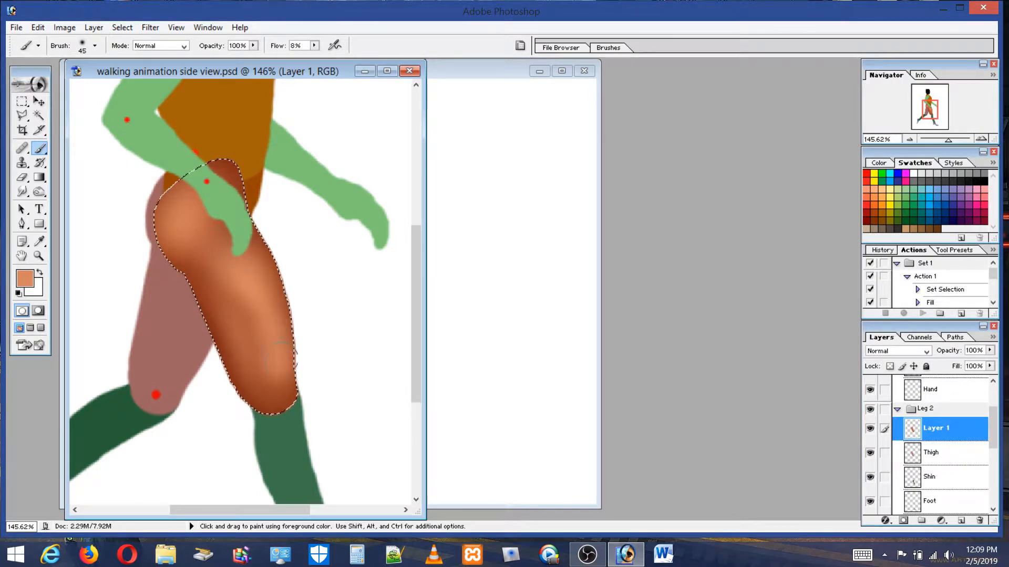
Sample dark and light tones from the thigh in turn and blend its shading from the knee up to the hip
{"action": "left_click", "coordinate": [283, 406], "text": "alt"}
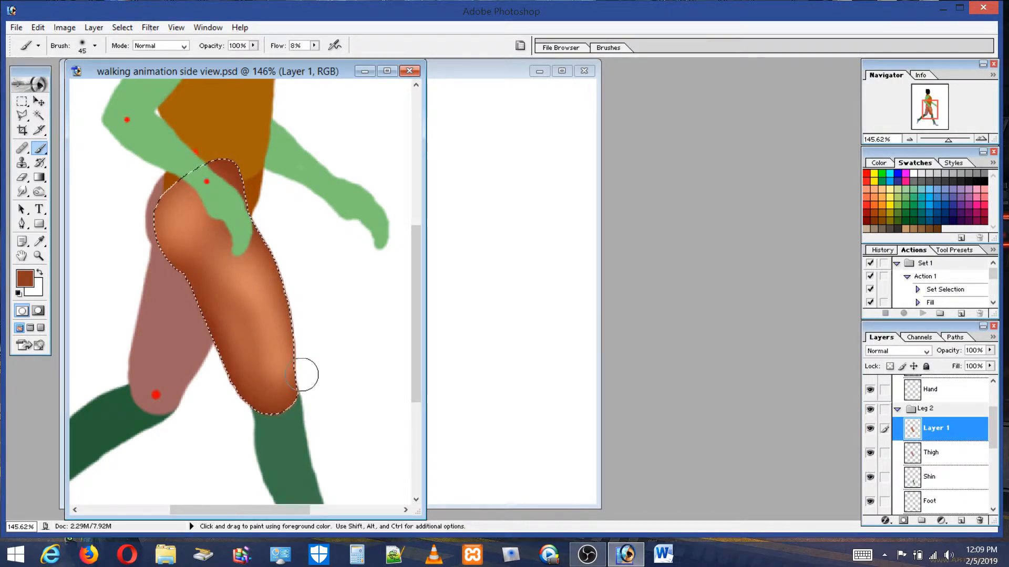
{"action": "left_click", "coordinate": [274, 372], "text": "alt"}
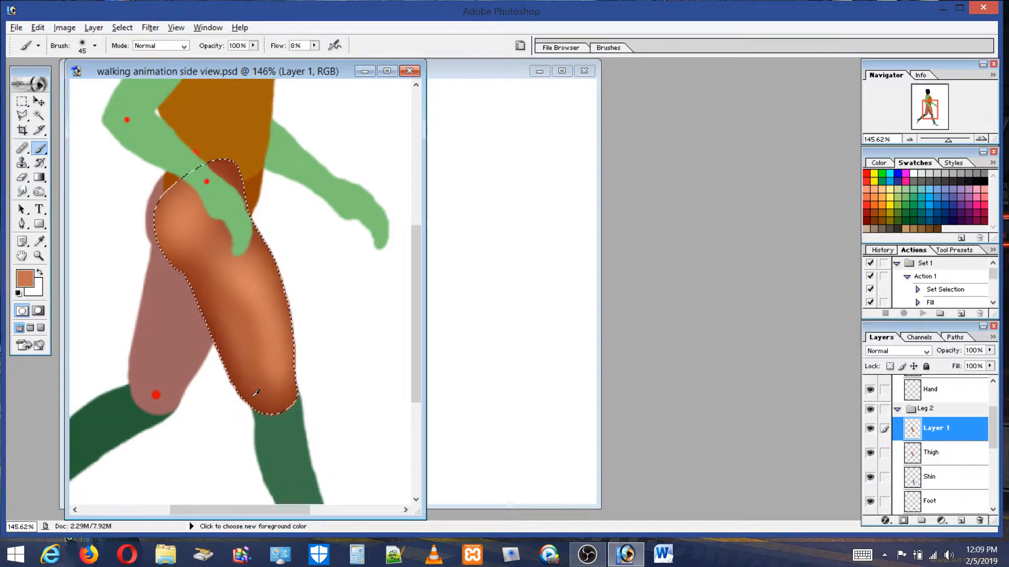
{"action": "left_click", "coordinate": [249, 350], "text": "alt"}
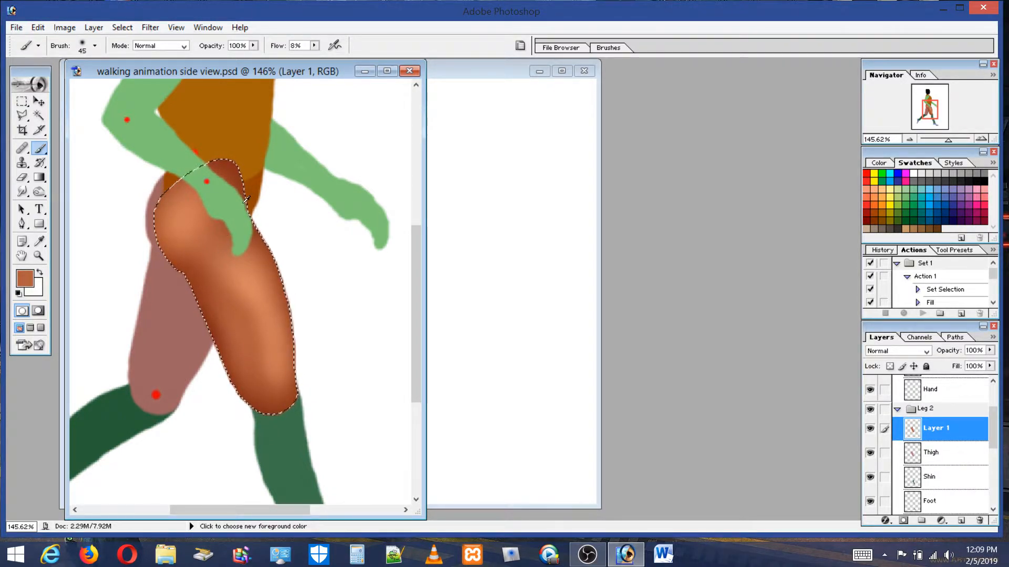
{"action": "left_click", "coordinate": [235, 166], "text": "alt"}
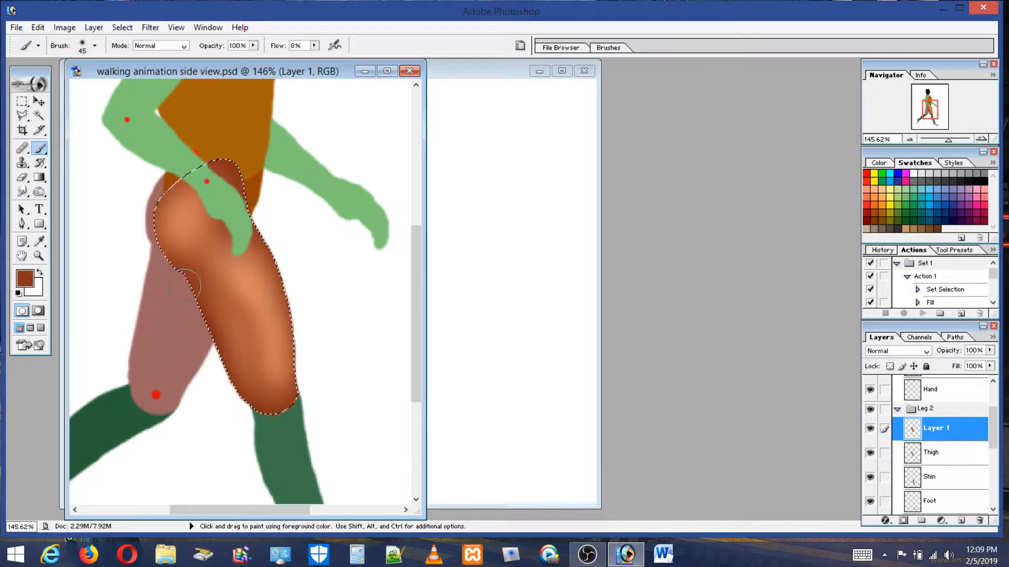
{"action": "left_click", "coordinate": [173, 222], "text": "alt"}
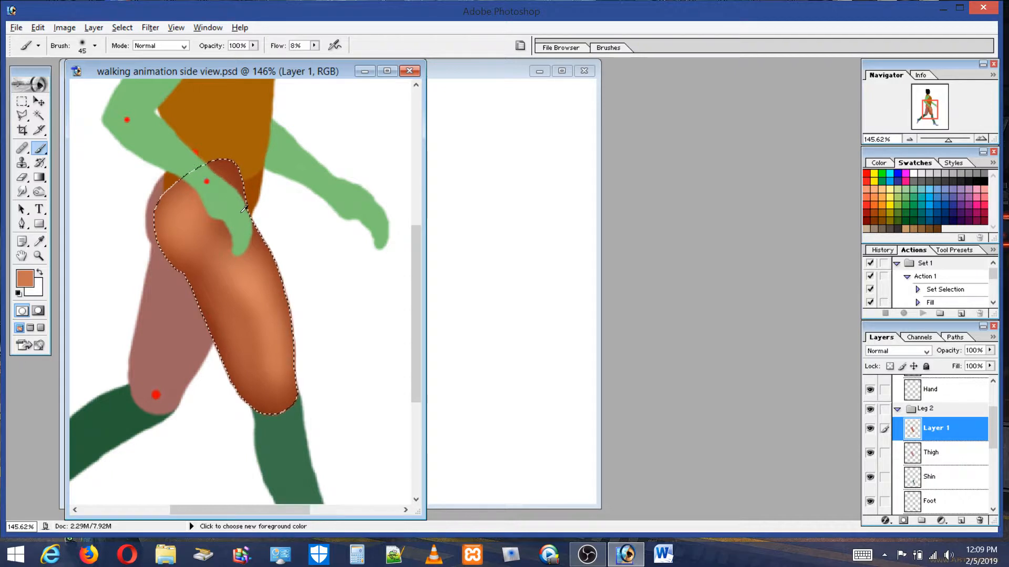
{"action": "left_click", "coordinate": [228, 165], "text": "alt"}
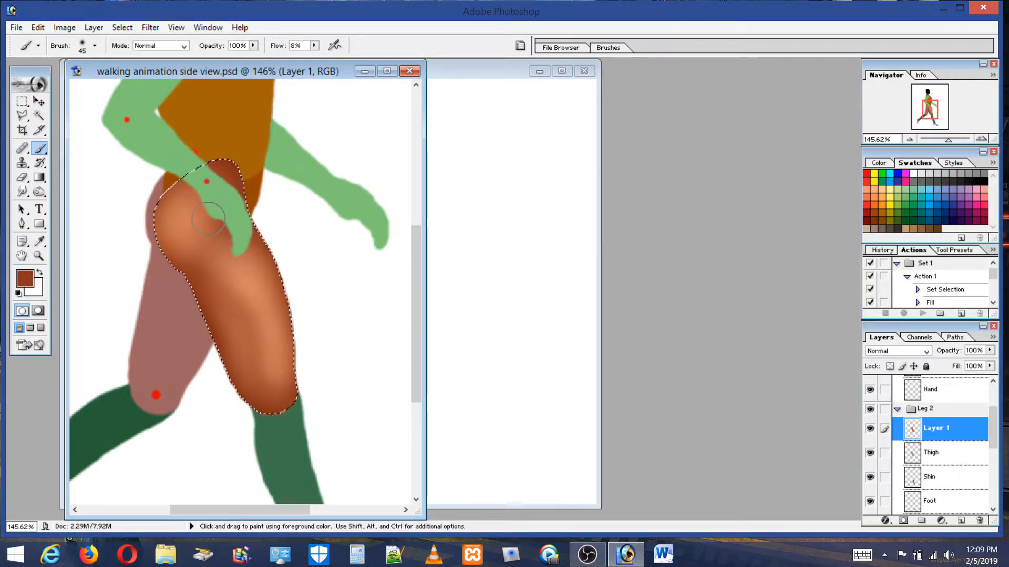
{"action": "left_click", "coordinate": [176, 209], "text": "alt"}
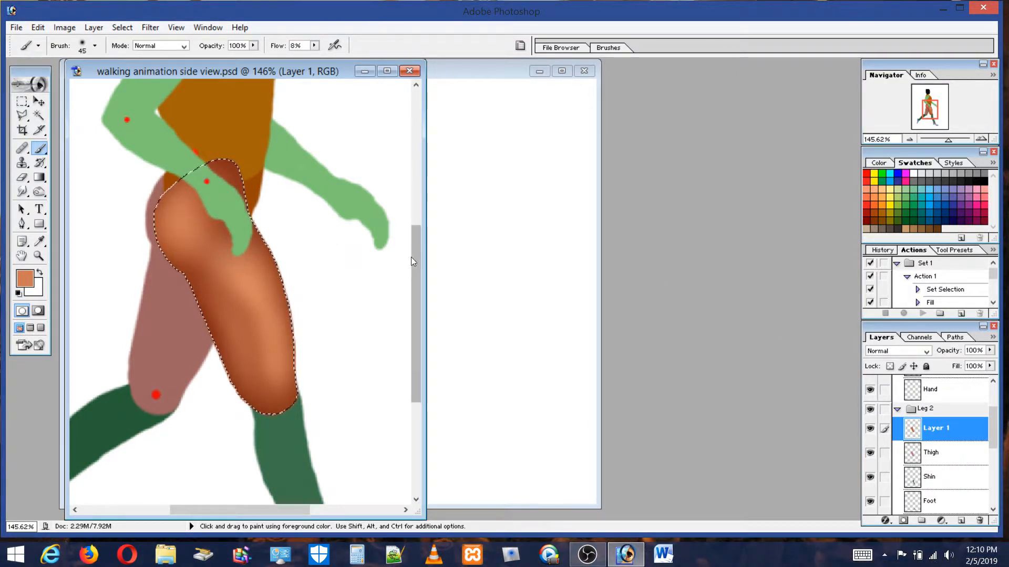
Hide the Arm 2 layer group and link the Thigh layer to the shaded Layer 1
{"action": "left_click_drag", "start_coordinate": [995, 431], "coordinate": [994, 400]}
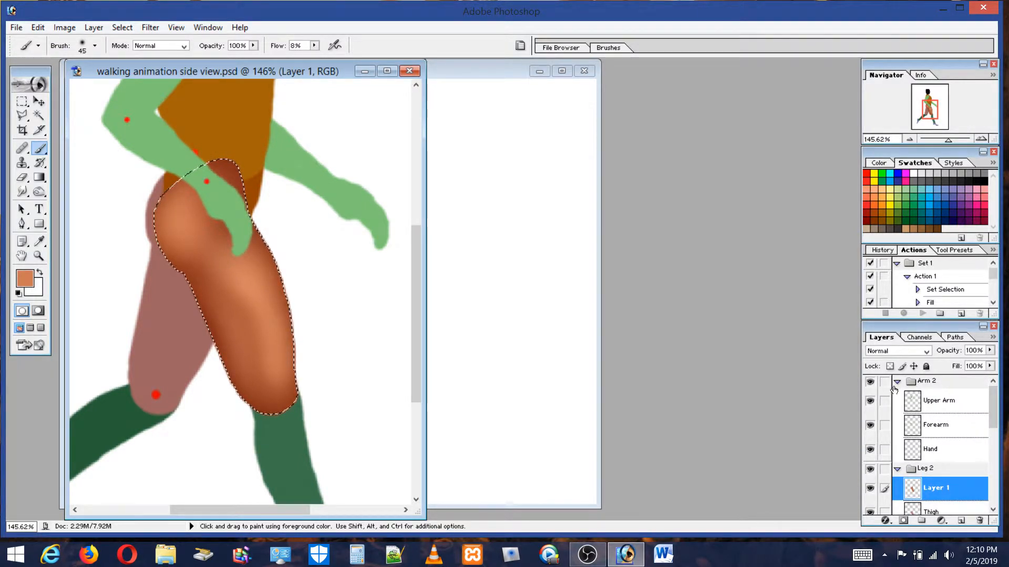
{"action": "left_click", "coordinate": [870, 381]}
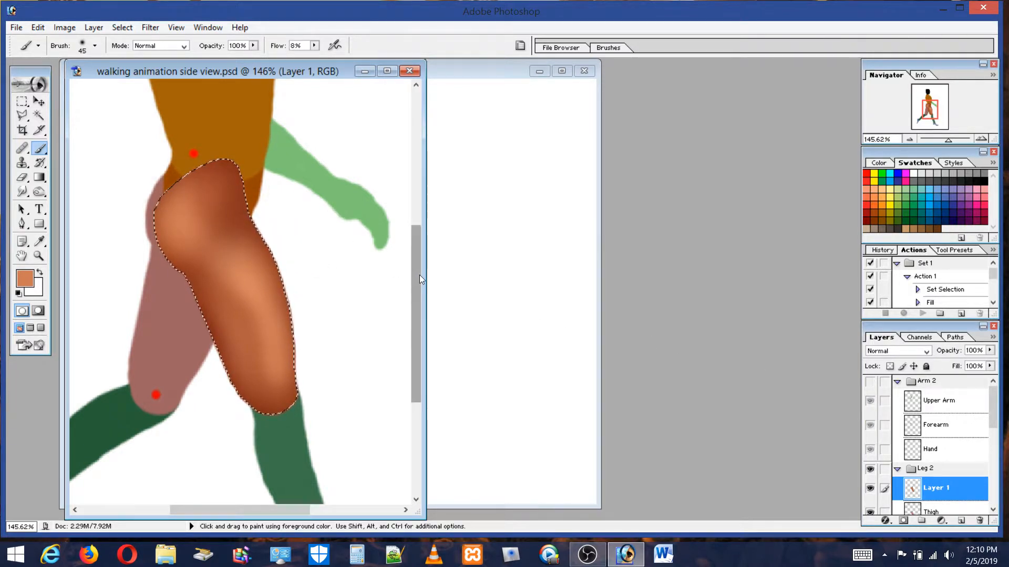
{"action": "left_click_drag", "start_coordinate": [419, 275], "coordinate": [421, 302]}
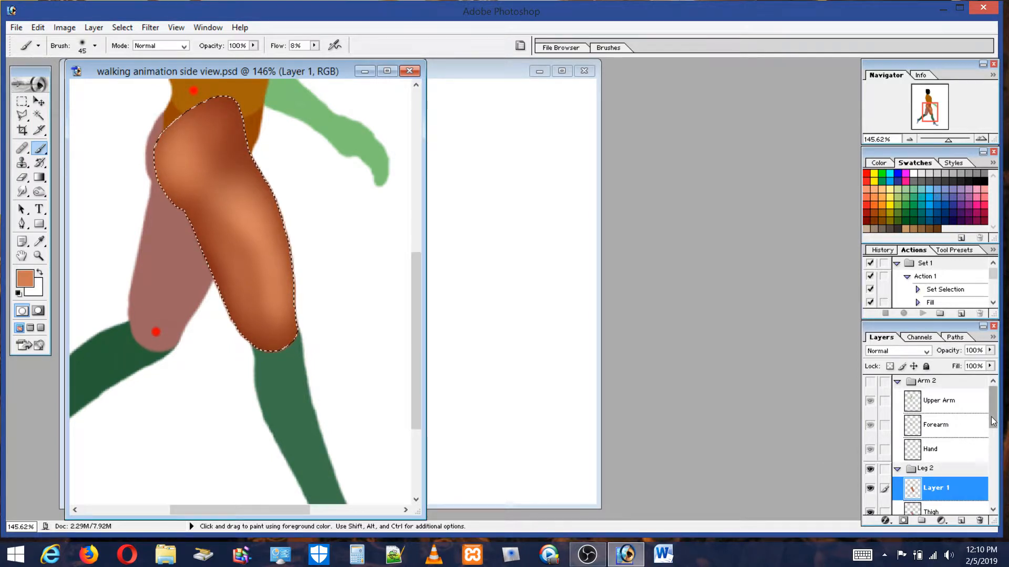
{"action": "scroll", "coordinate": [891, 458], "scroll_direction": "down", "scroll_amount": 2}
{"action": "left_click", "coordinate": [885, 462]}
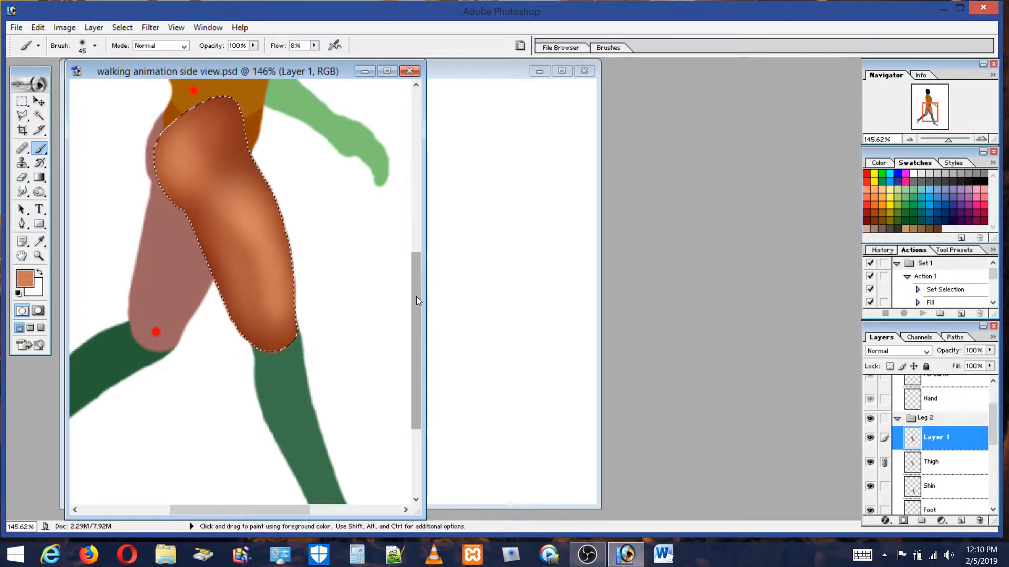
Load the outline of the Leg 2 group's Shin layer as a selection and add a new layer above it
{"action": "mouse_move", "coordinate": [993, 413]}
{"action": "left_mouse_down"}
{"action": "mouse_move", "coordinate": [997, 473]}
{"action": "mouse_move", "coordinate": [984, 420]}
{"action": "left_mouse_up"}
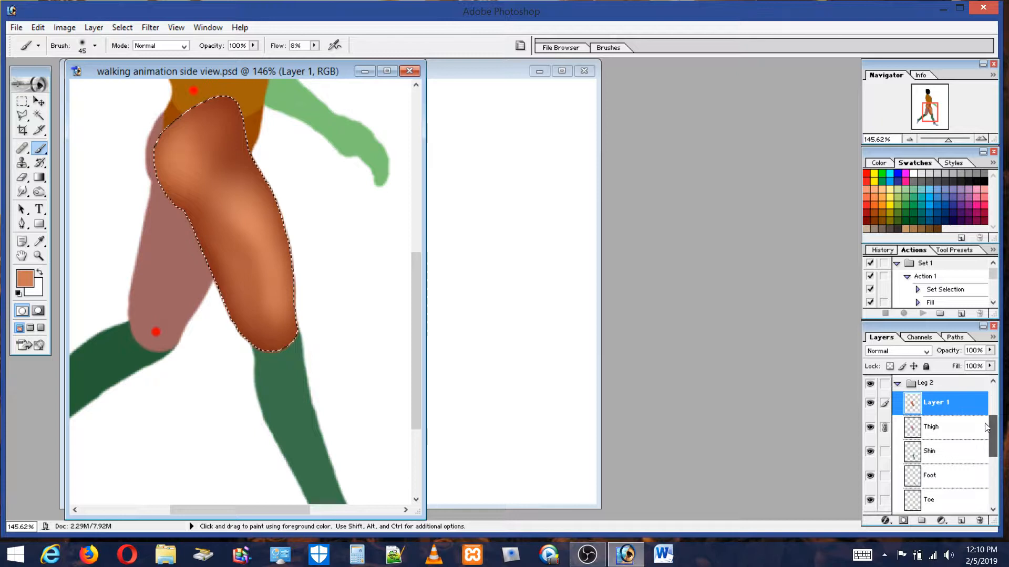
{"action": "left_click", "coordinate": [940, 451]}
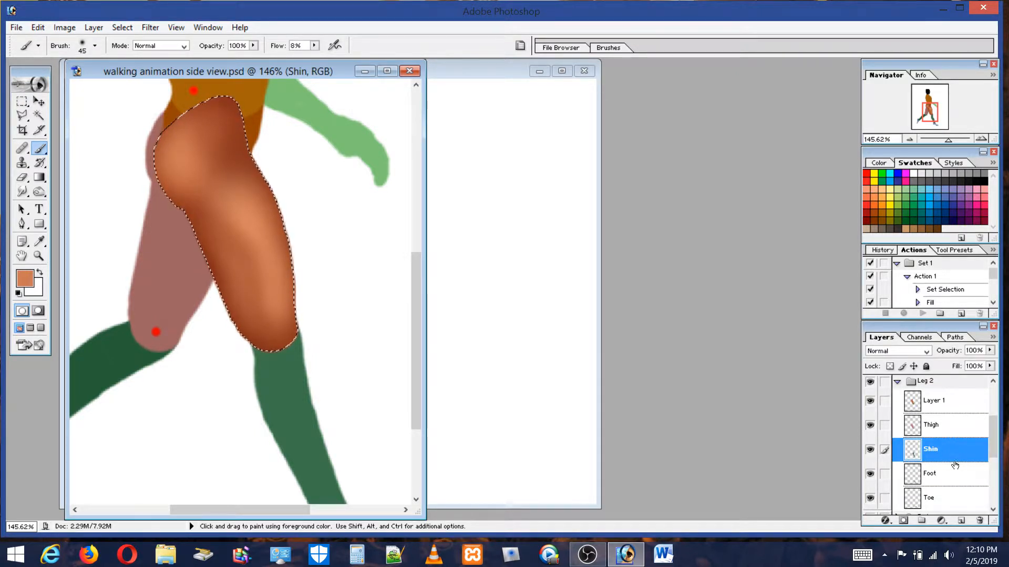
{"action": "left_click", "coordinate": [931, 459], "text": "ctrl"}
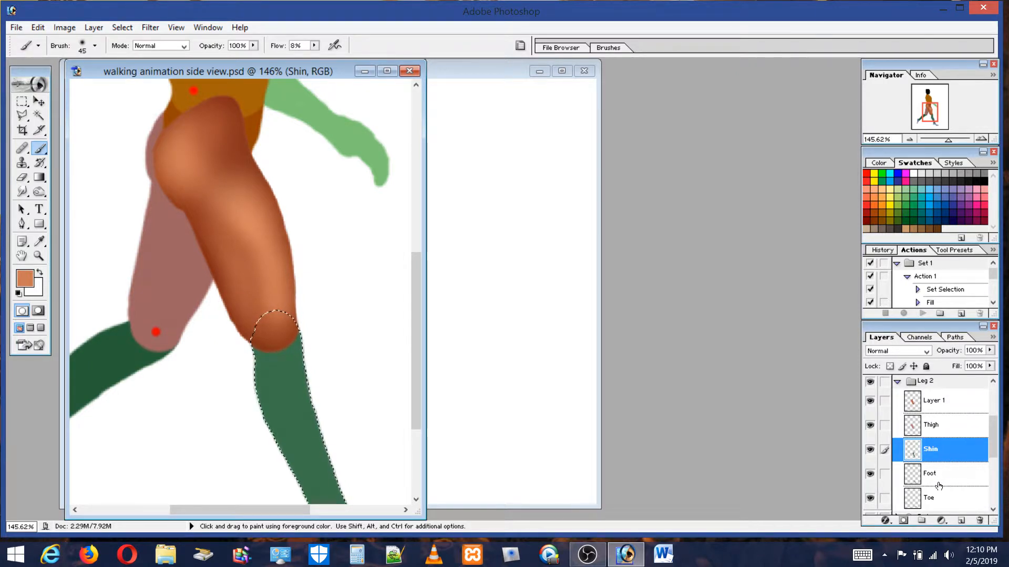
{"action": "left_click", "coordinate": [961, 520]}
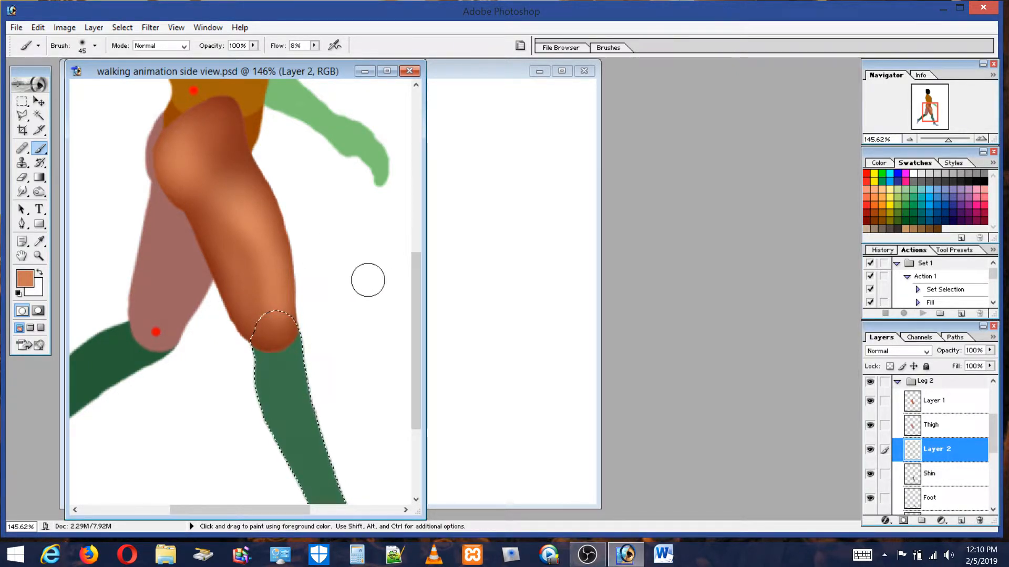
Sample dark brown from the thigh's back edge and fill the shin selection with it on the new layer
{"action": "left_click_drag", "start_coordinate": [412, 284], "coordinate": [414, 319]}
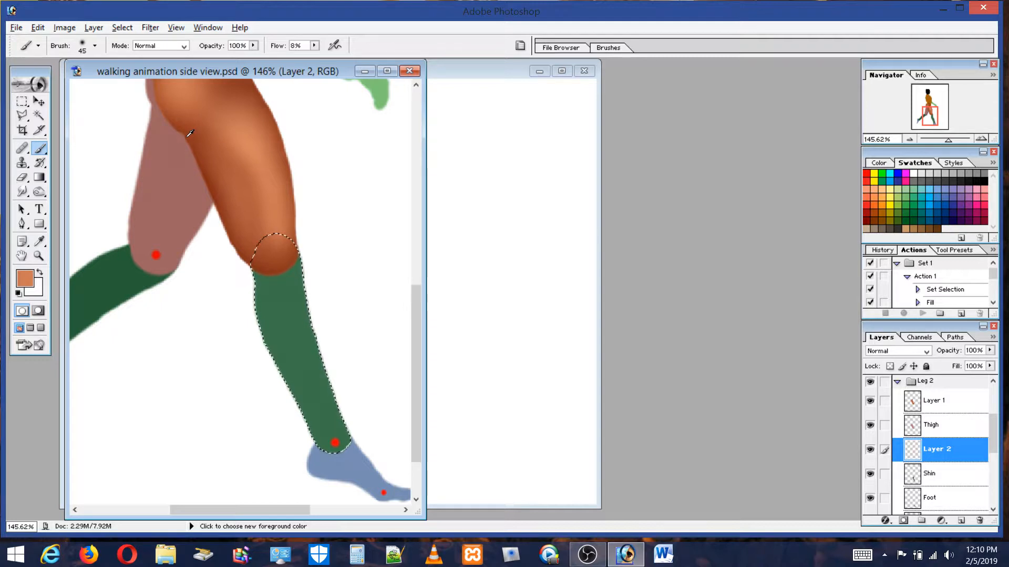
{"action": "left_click", "coordinate": [190, 133], "text": "alt"}
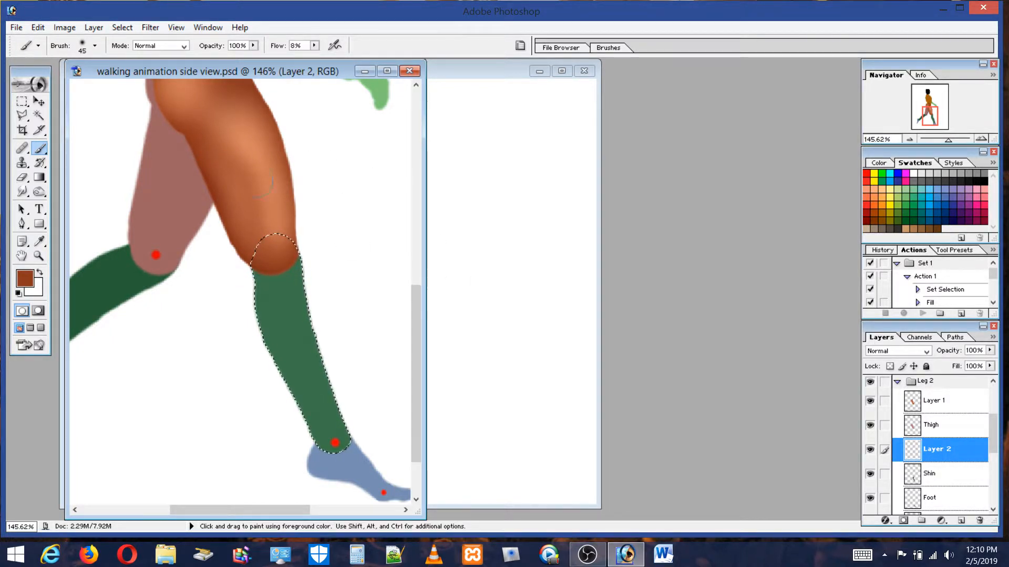
{"action": "left_click", "coordinate": [33, 27]}
{"action": "left_click", "coordinate": [74, 235]}
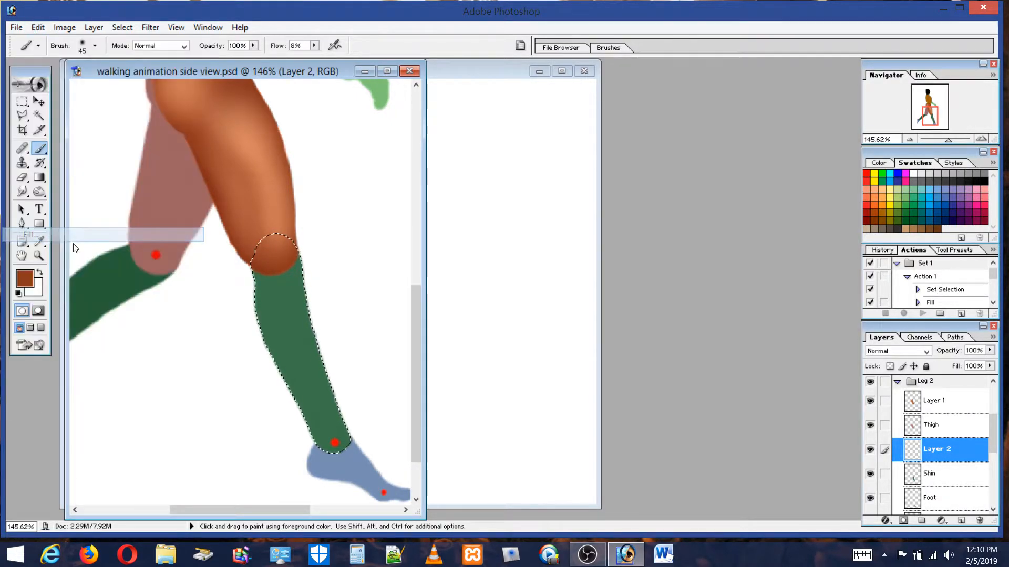
{"action": "left_click", "coordinate": [570, 224]}
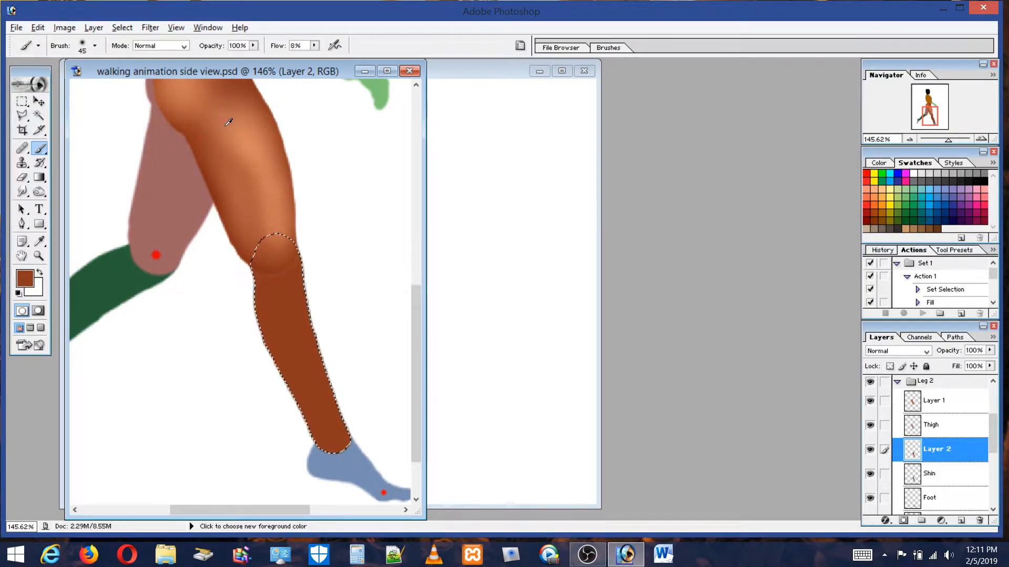
Sample the thigh's light tone and paint highlights down the shin, using a 23 px brush along its front edge to the ankle
{"action": "left_click", "coordinate": [254, 138], "text": "alt"}
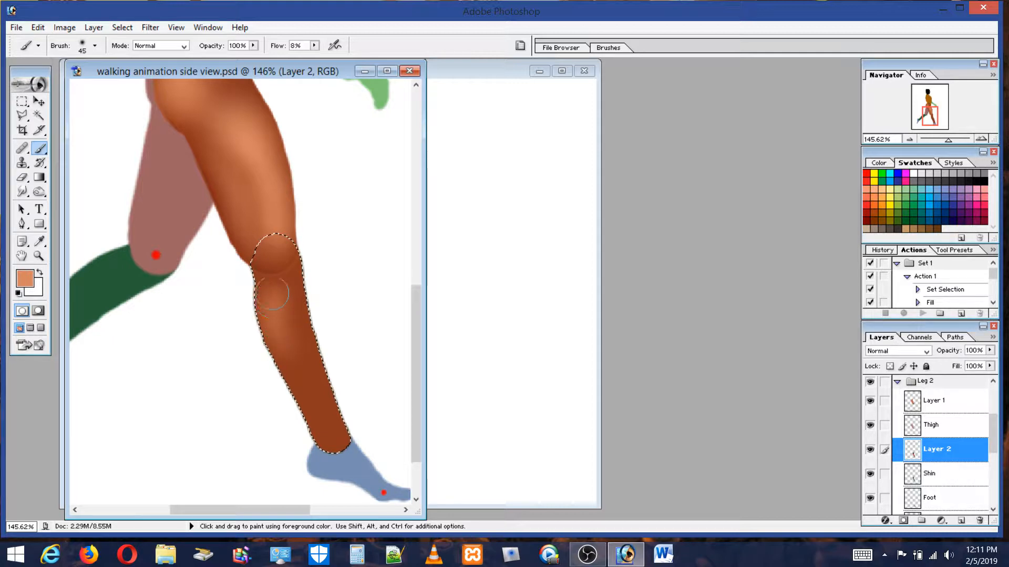
{"action": "mouse_move", "coordinate": [278, 322]}
{"action": "left_mouse_down"}
{"action": "mouse_move", "coordinate": [272, 286]}
{"action": "mouse_move", "coordinate": [280, 347]}
{"action": "left_mouse_up"}
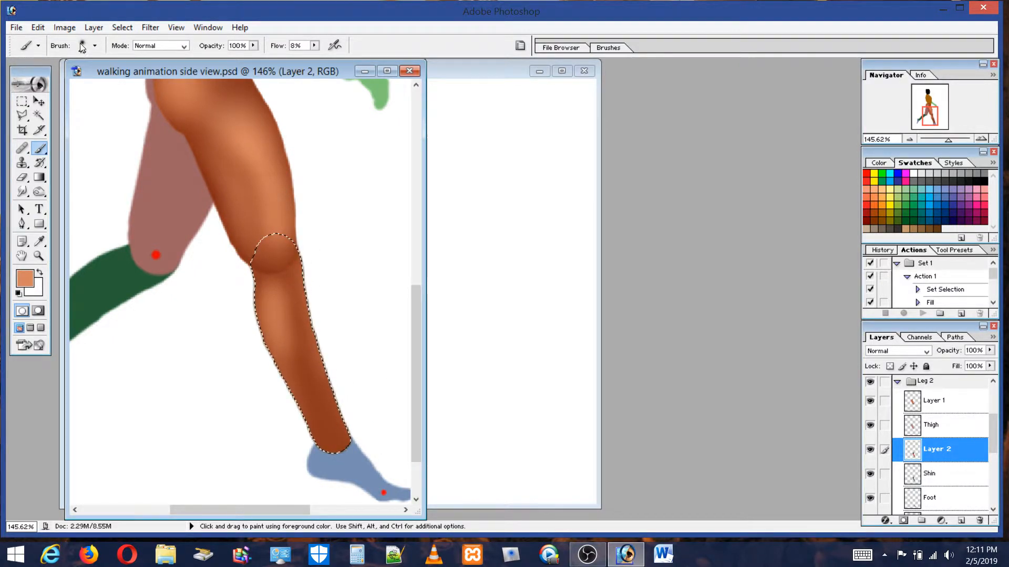
{"action": "left_click", "coordinate": [83, 48]}
{"action": "left_click", "coordinate": [30, 80]}
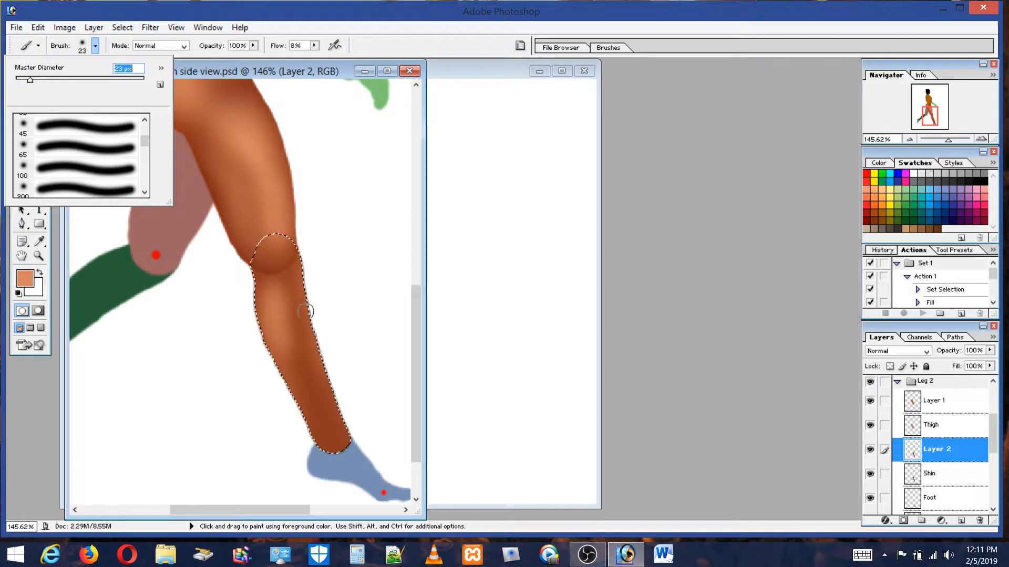
{"action": "left_click", "coordinate": [294, 279]}
{"action": "mouse_move", "coordinate": [327, 363]}
{"action": "left_mouse_down"}
{"action": "mouse_move", "coordinate": [354, 438]}
{"action": "mouse_move", "coordinate": [305, 319]}
{"action": "left_mouse_up"}
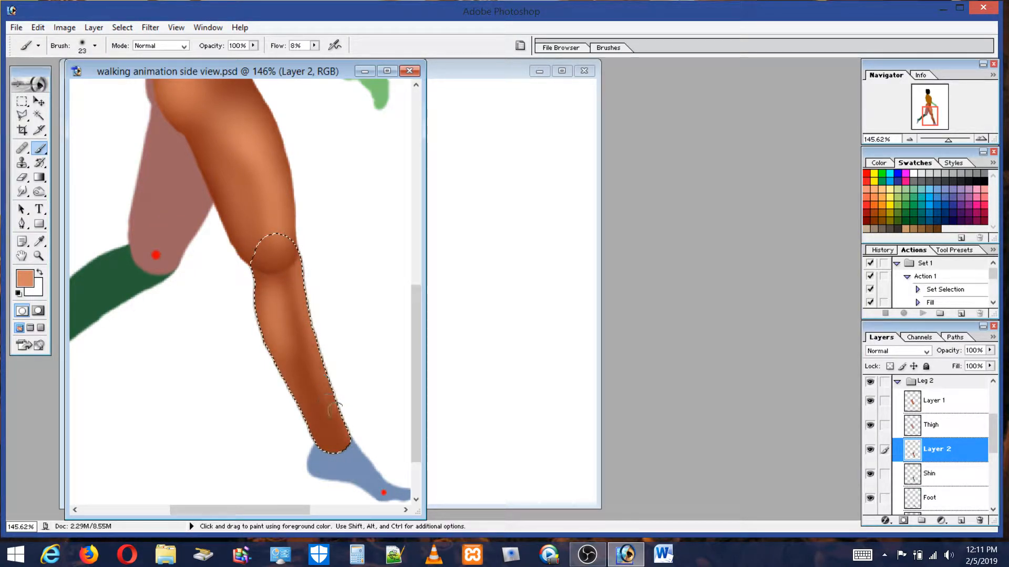
{"action": "mouse_move", "coordinate": [339, 413]}
{"action": "left_mouse_down"}
{"action": "mouse_move", "coordinate": [333, 388]}
{"action": "mouse_move", "coordinate": [340, 442]}
{"action": "mouse_move", "coordinate": [316, 313]}
{"action": "left_mouse_up"}
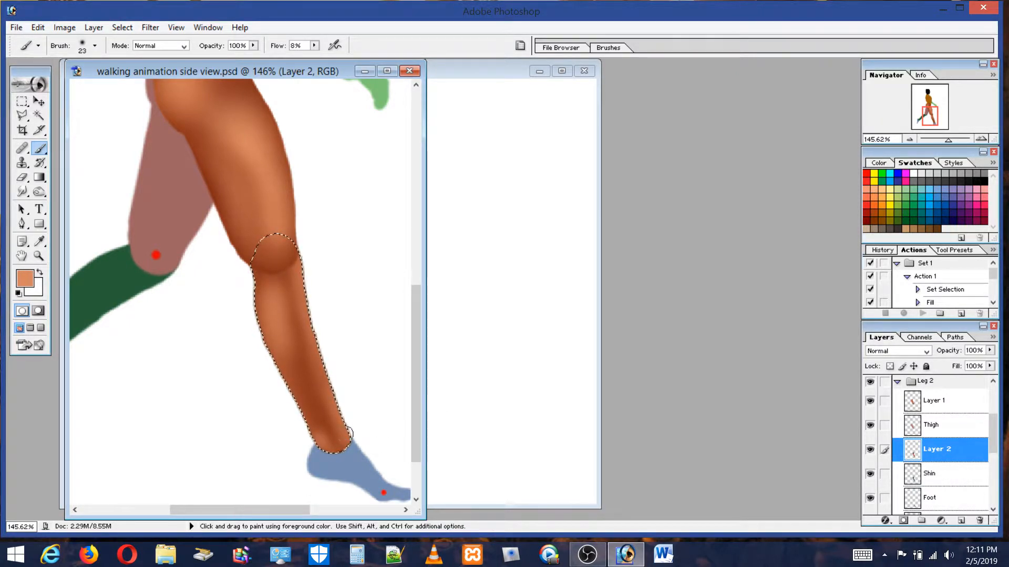
Sample dark, mid and light browns from the leg in turn and blend the shading along the shin on Layer 2
{"action": "left_click", "coordinate": [318, 439], "text": "alt"}
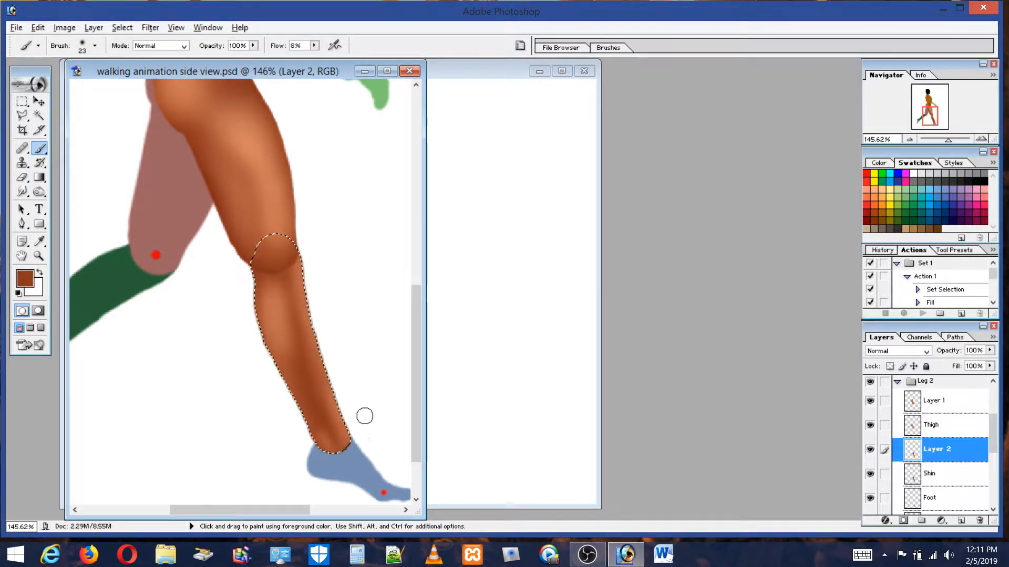
{"action": "left_click", "coordinate": [309, 333], "text": "alt"}
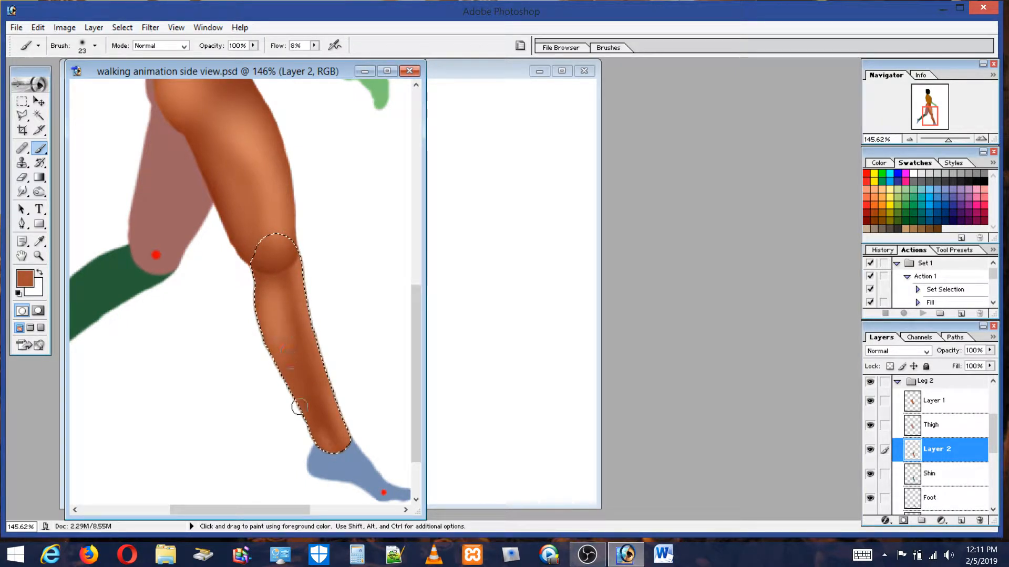
{"action": "left_click", "coordinate": [253, 151], "text": "alt"}
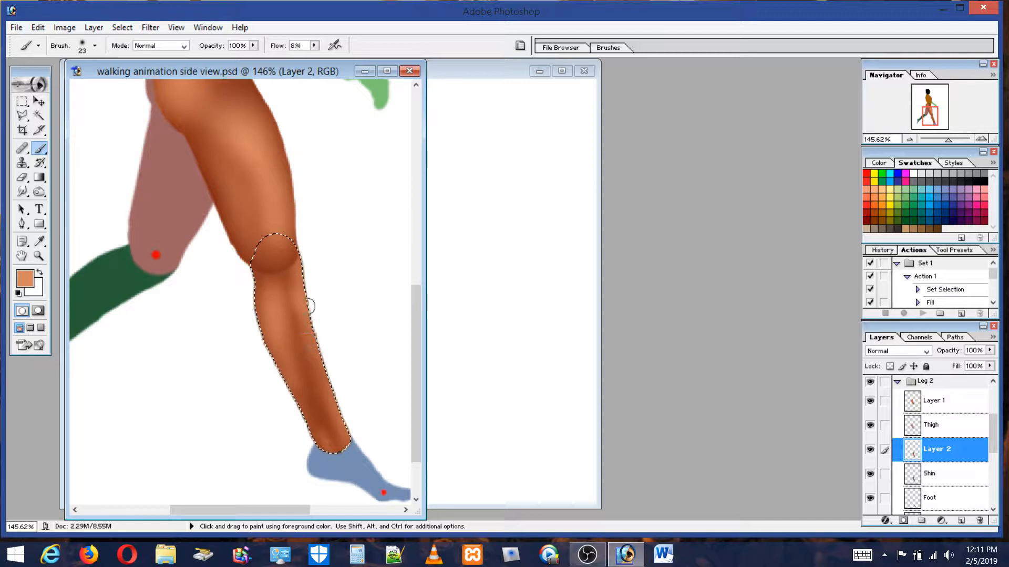
{"action": "left_click", "coordinate": [292, 284], "text": "alt"}
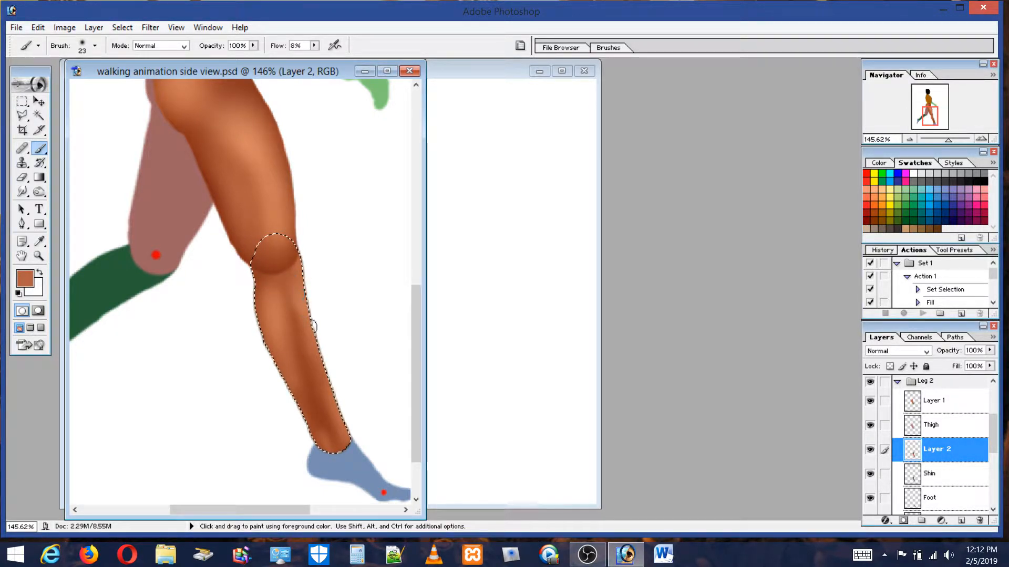
{"action": "key", "text": "alt"}
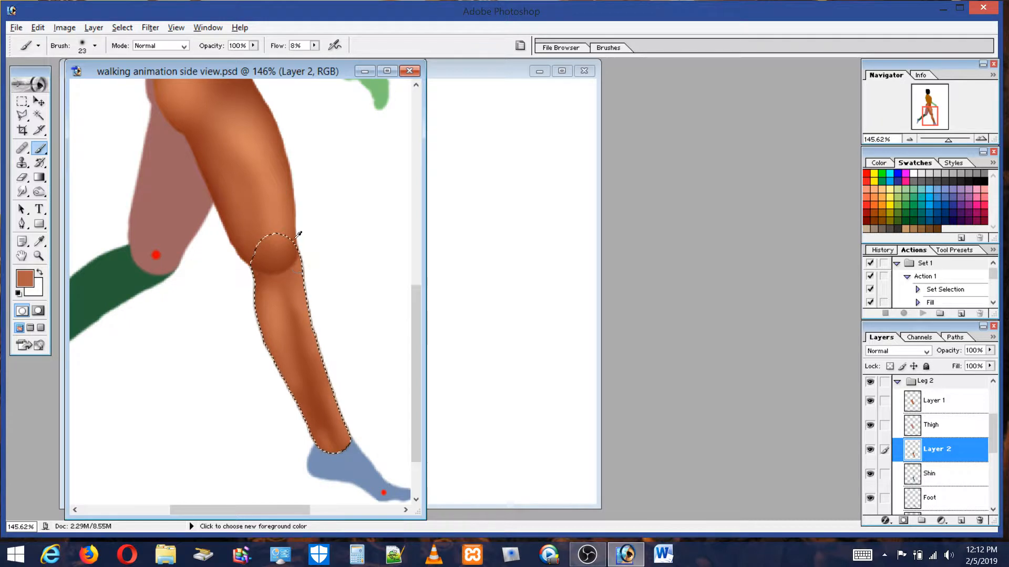
Load the Thigh layer's outline as a selection, hide the selection edges and blend the knee on Layer 1 with tones sampled around the joint
{"action": "left_click", "coordinate": [945, 423], "text": "ctrl"}
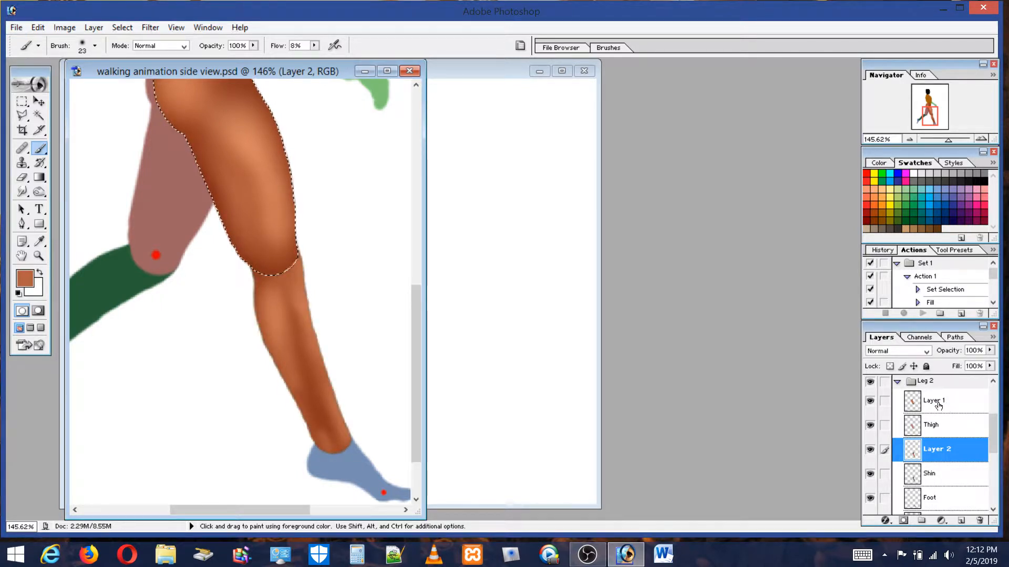
{"action": "left_click", "coordinate": [937, 405]}
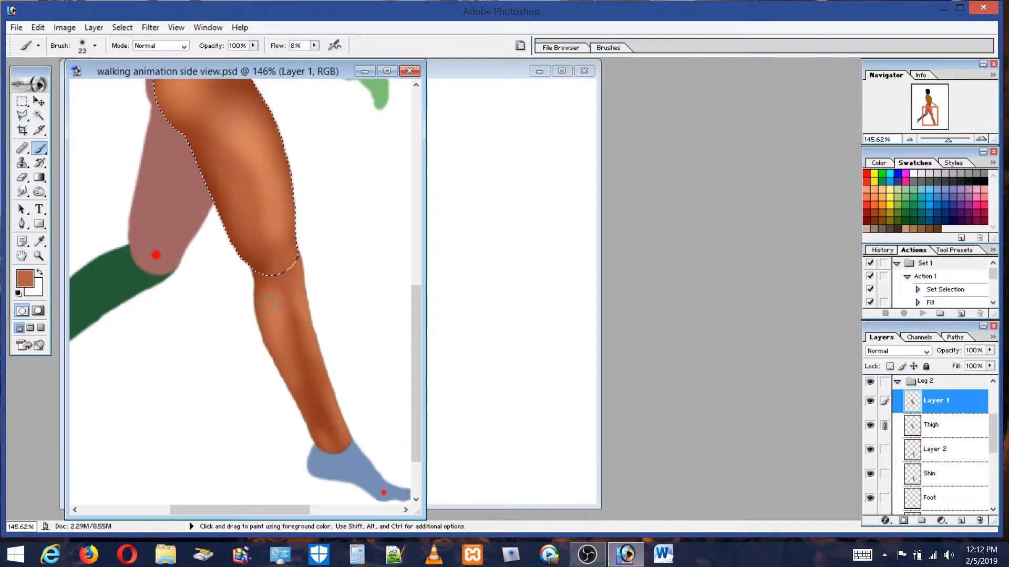
{"action": "left_click", "coordinate": [260, 271], "text": "alt"}
{"action": "left_click", "coordinate": [176, 29]}
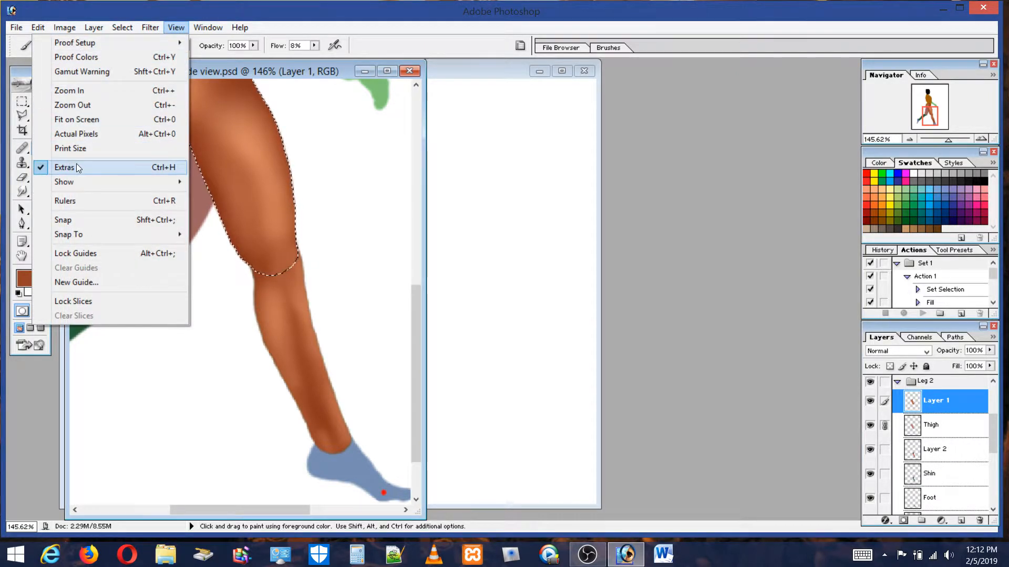
{"action": "left_click", "coordinate": [41, 168]}
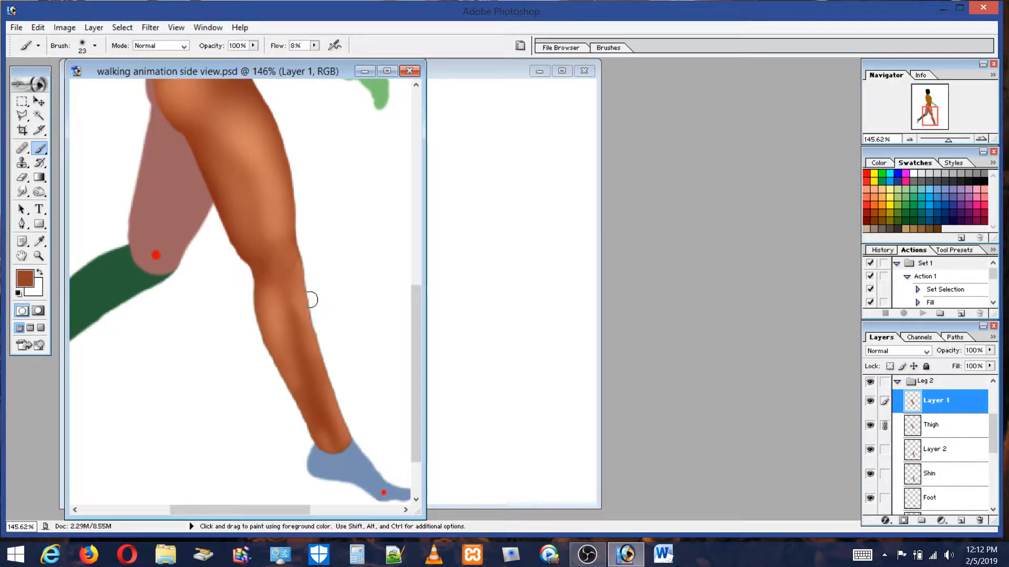
{"action": "left_click", "coordinate": [297, 266], "text": "alt"}
Try to erase the curved seam across the knee on Layer 1, check the layer hidden and shown, and undo the erasing
{"action": "left_click", "coordinate": [22, 101]}
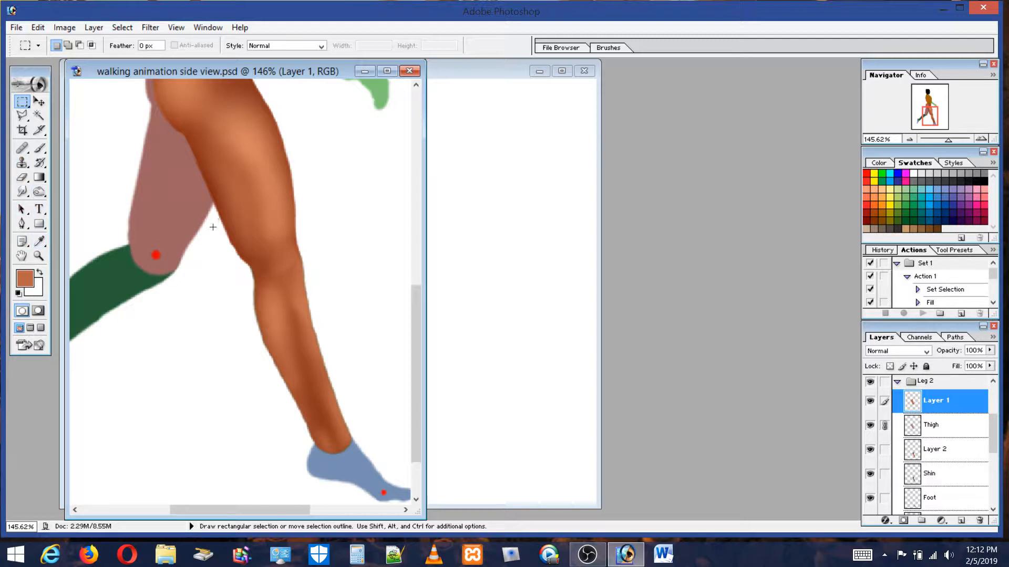
{"action": "left_click", "coordinate": [26, 177]}
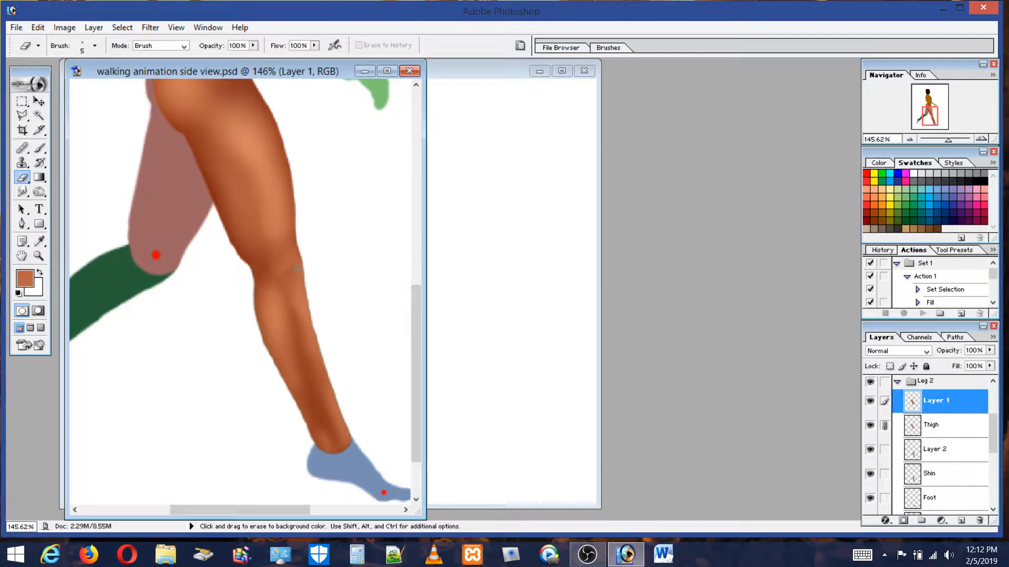
{"action": "left_click", "coordinate": [45, 255]}
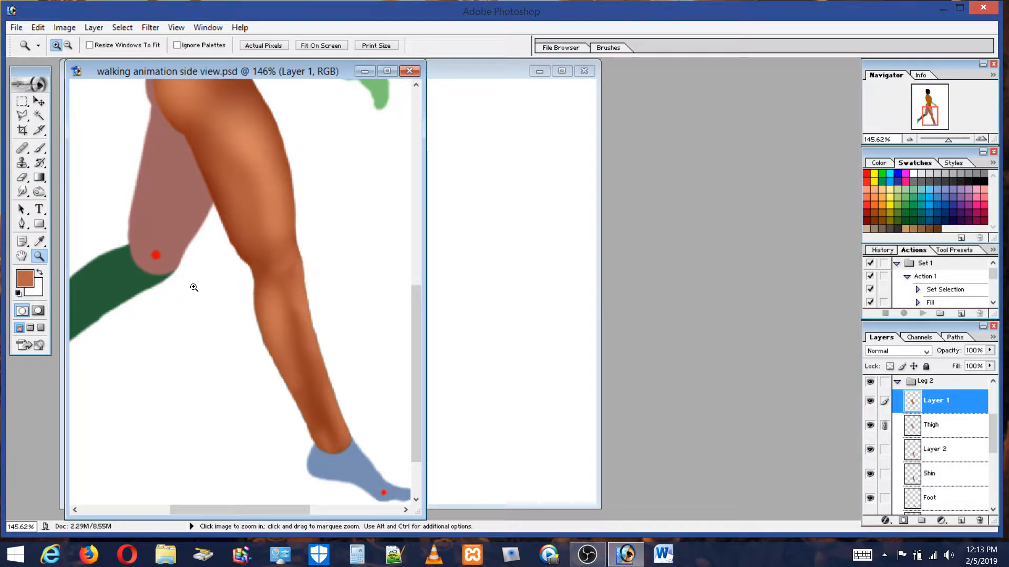
{"action": "left_click_drag", "start_coordinate": [203, 231], "coordinate": [328, 311]}
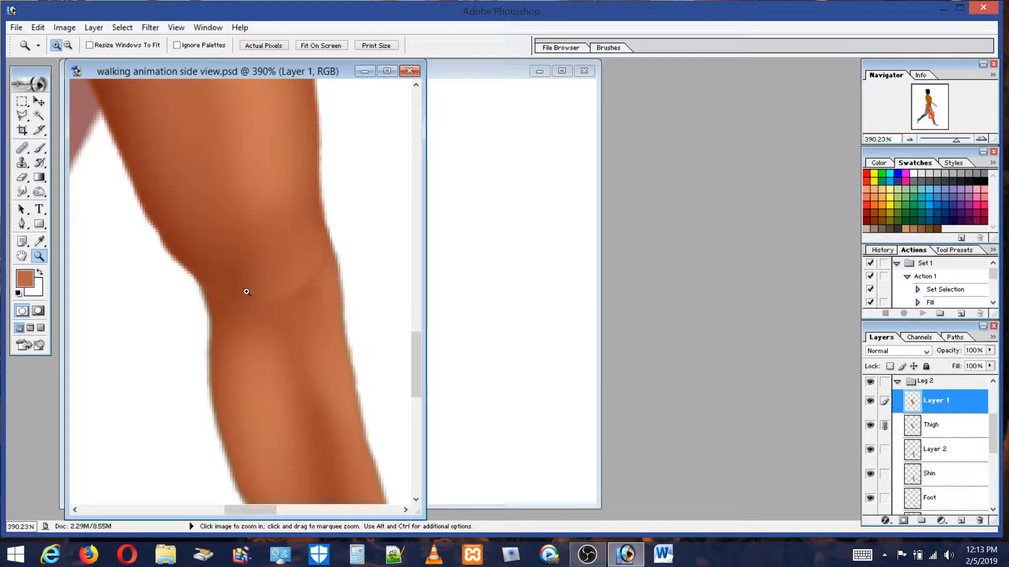
{"action": "left_click", "coordinate": [40, 147]}
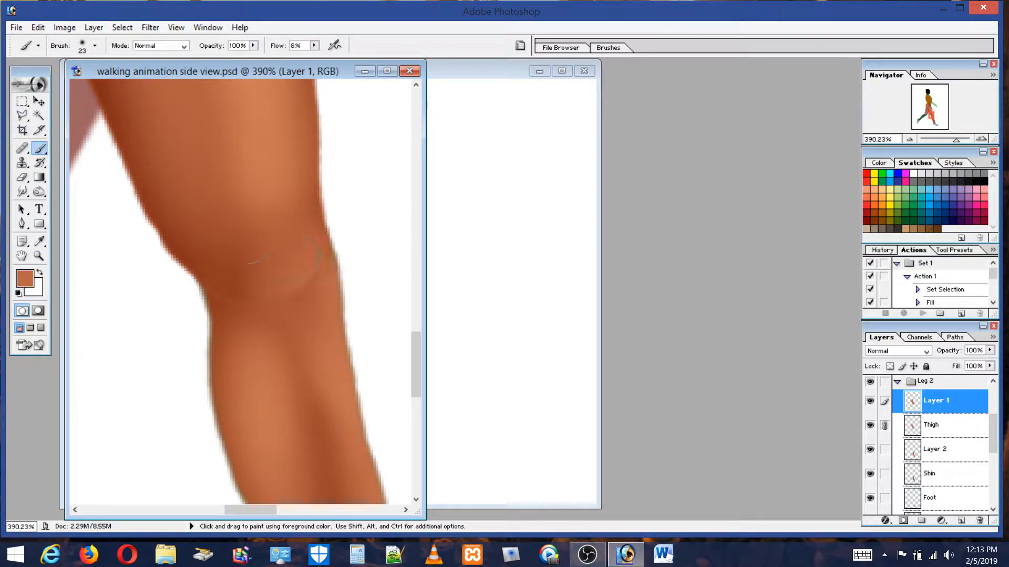
{"action": "left_click", "coordinate": [22, 177]}
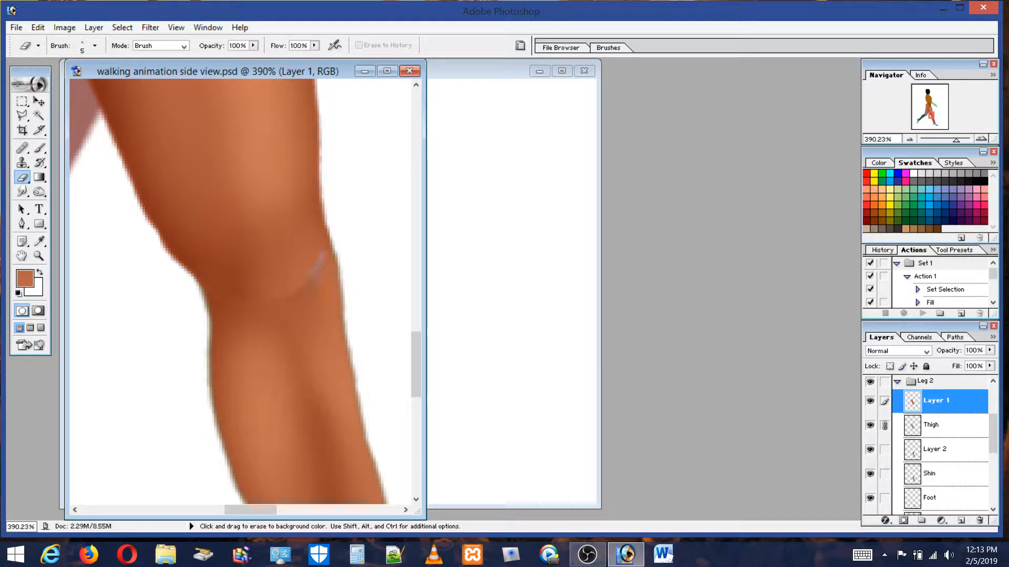
{"action": "left_click_drag", "start_coordinate": [263, 301], "coordinate": [210, 296]}
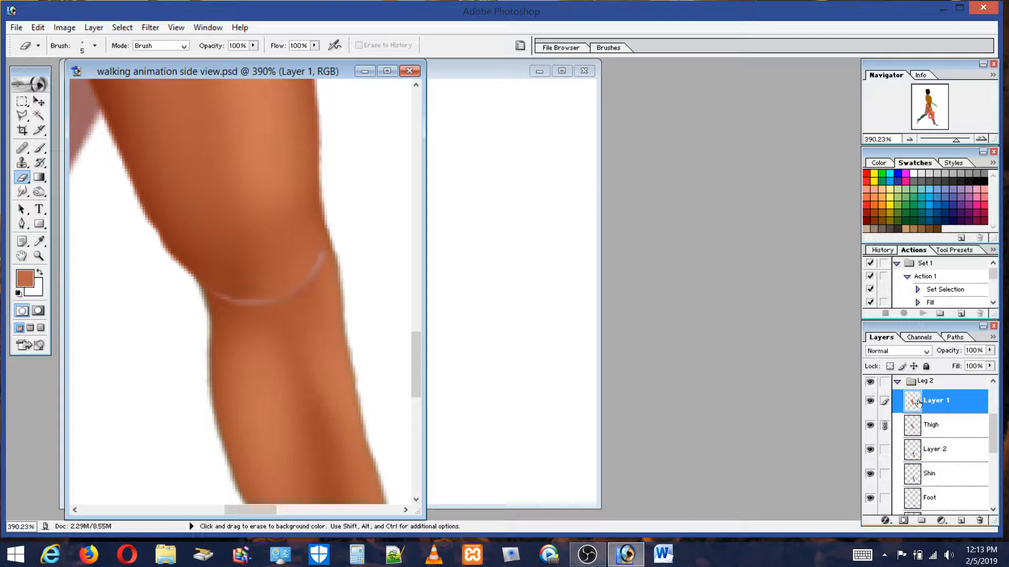
{"action": "left_click", "coordinate": [869, 402]}
{"action": "left_click", "coordinate": [870, 402]}
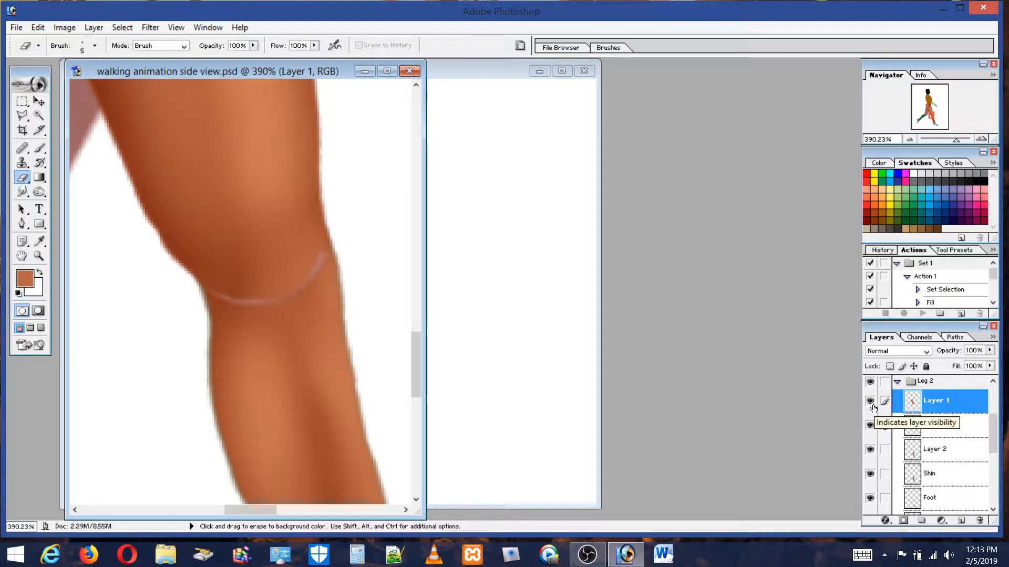
{"action": "left_click", "coordinate": [39, 32]}
{"action": "left_click", "coordinate": [43, 44]}
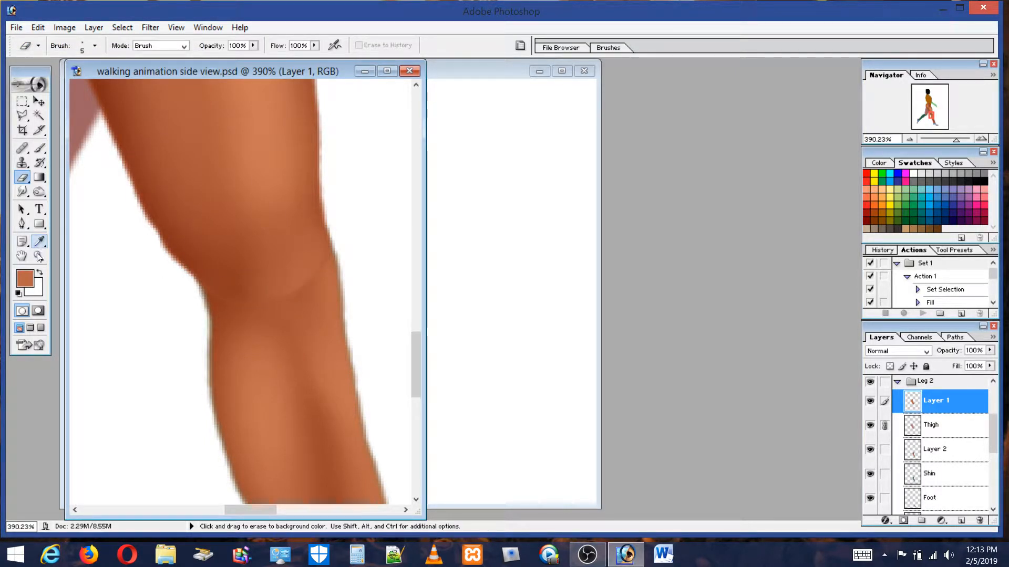
Set the brush to 7 px and paint over the knee seam on Layer 1 with browns sampled at the front of the knee
{"action": "left_click", "coordinate": [40, 149]}
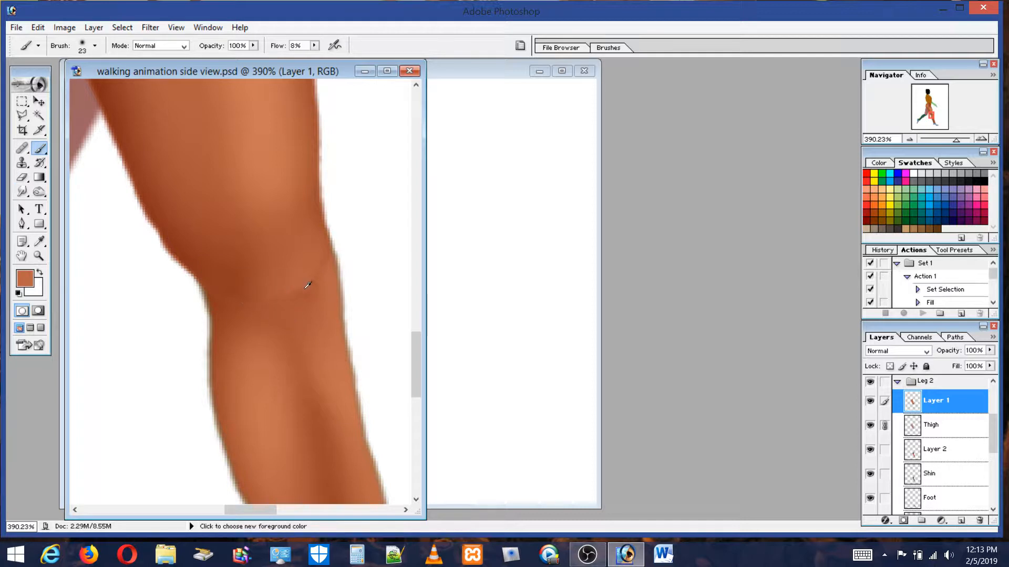
{"action": "left_click", "coordinate": [82, 48]}
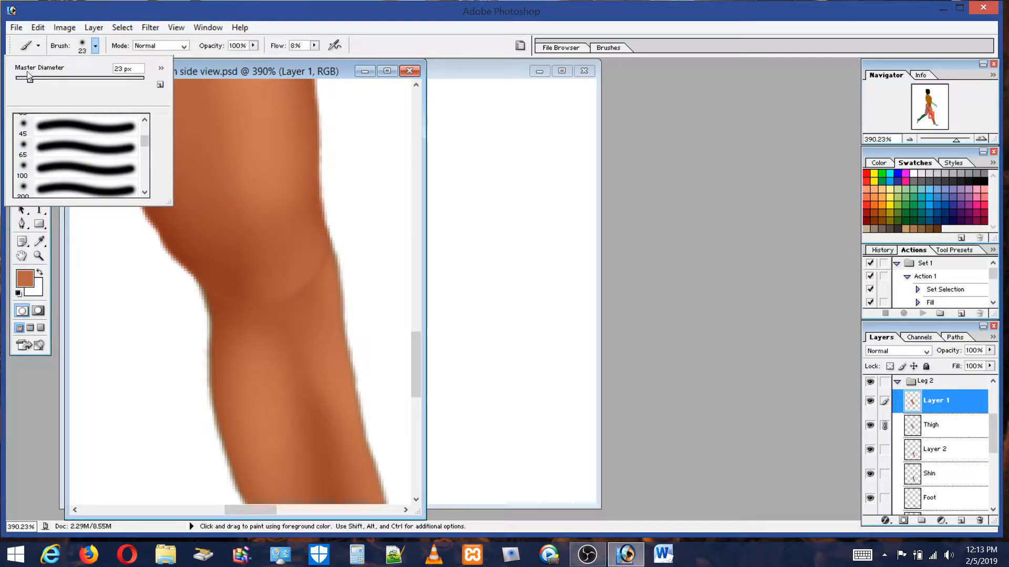
{"action": "left_click_drag", "start_coordinate": [29, 77], "coordinate": [22, 78]}
{"action": "left_click_drag", "start_coordinate": [22, 83], "coordinate": [19, 83]}
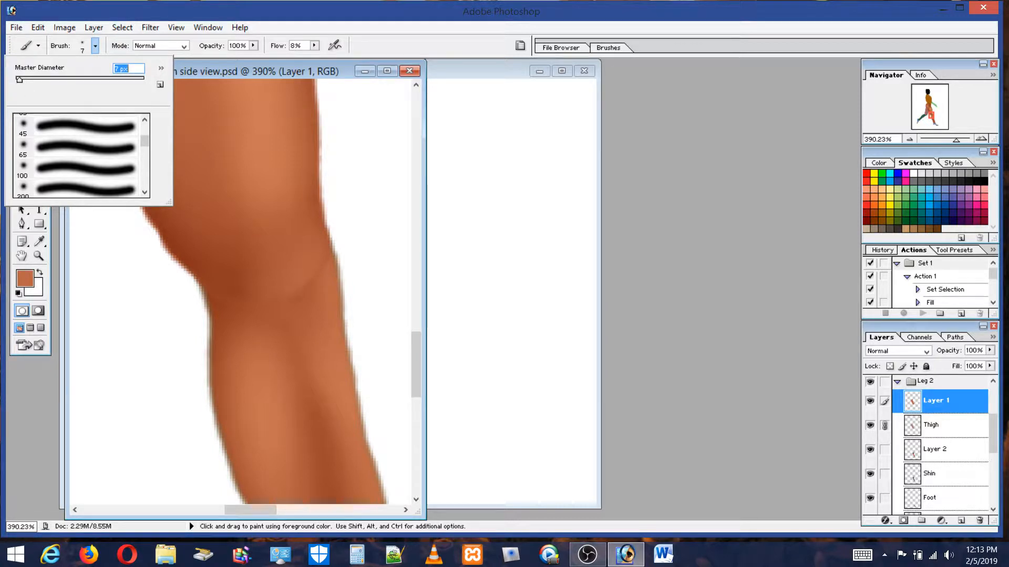
{"action": "left_click", "coordinate": [318, 258], "text": "alt"}
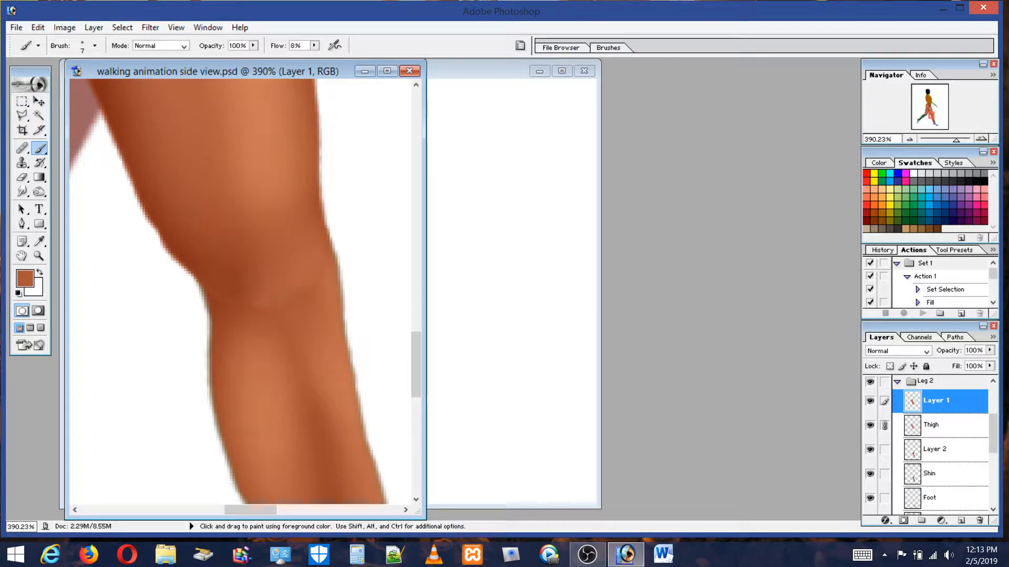
{"action": "left_click", "coordinate": [327, 270], "text": "alt"}
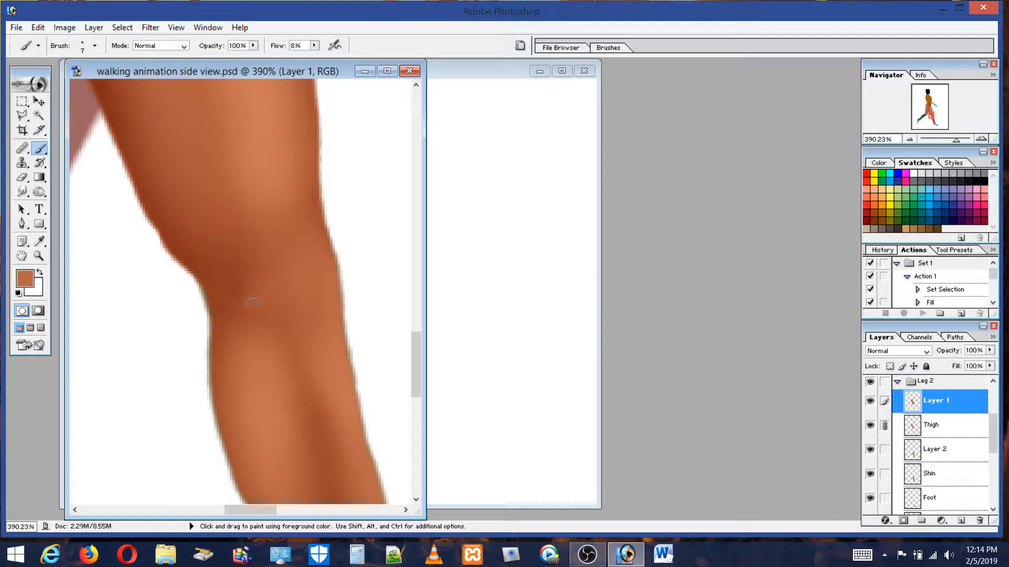
Sample dark and mid browns around the knee and smooth the shading from the back of the knee across the seam
{"action": "left_click", "coordinate": [220, 295], "text": "alt"}
{"action": "mouse_move", "coordinate": [218, 298]}
{"action": "left_mouse_down"}
{"action": "mouse_move", "coordinate": [245, 305]}
{"action": "mouse_move", "coordinate": [210, 291]}
{"action": "left_mouse_up"}
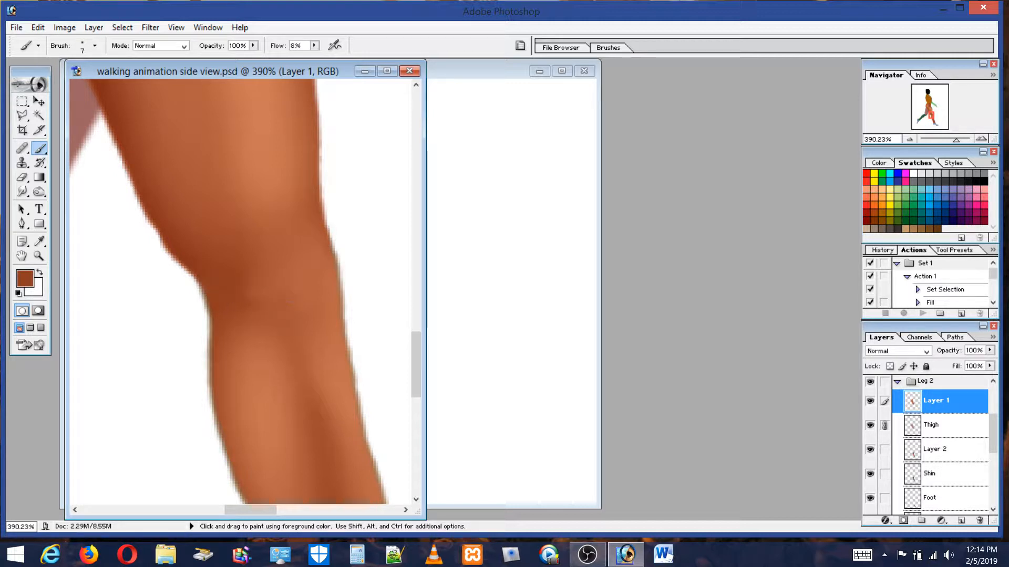
{"action": "left_click", "coordinate": [306, 281], "text": "alt"}
{"action": "mouse_move", "coordinate": [254, 302]}
{"action": "left_mouse_down"}
{"action": "mouse_move", "coordinate": [247, 282]}
{"action": "mouse_move", "coordinate": [241, 298]}
{"action": "mouse_move", "coordinate": [260, 311]}
{"action": "mouse_move", "coordinate": [252, 273]}
{"action": "mouse_move", "coordinate": [257, 305]}
{"action": "left_mouse_up"}
{"action": "left_click", "coordinate": [245, 274], "text": "alt"}
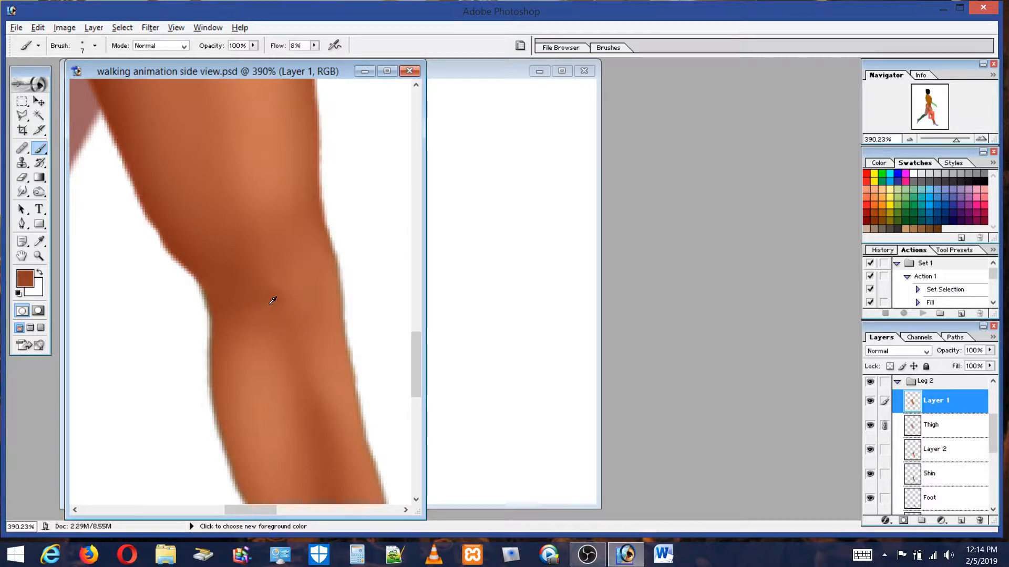
{"action": "left_click", "coordinate": [272, 300], "text": "alt"}
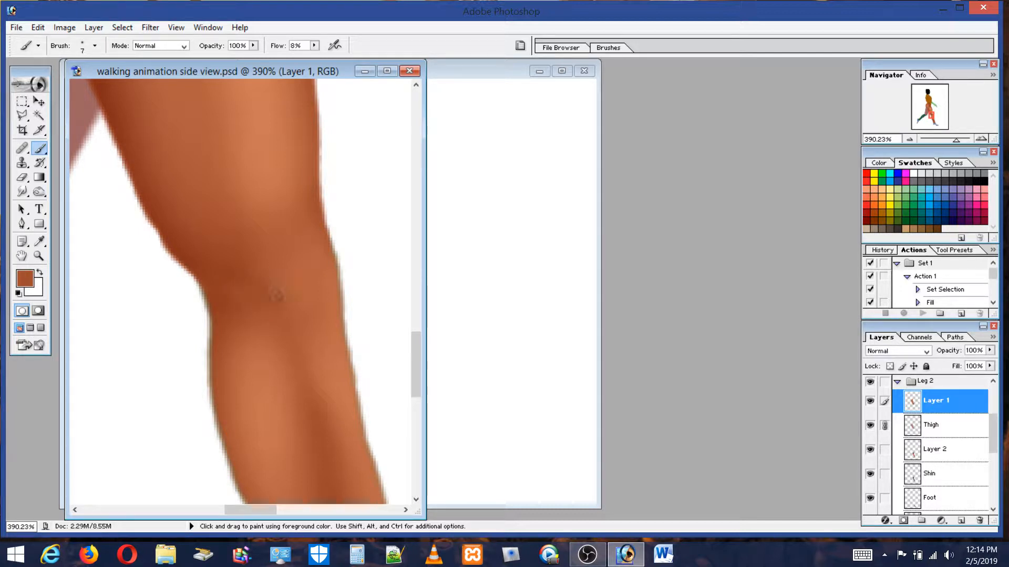
Paint a light kneecap highlight across Layer 1 and Layer 2 with a sampled thigh tone and blend its edges with sampled knee browns
{"action": "left_click", "coordinate": [260, 167], "text": "alt"}
{"action": "left_click", "coordinate": [939, 448]}
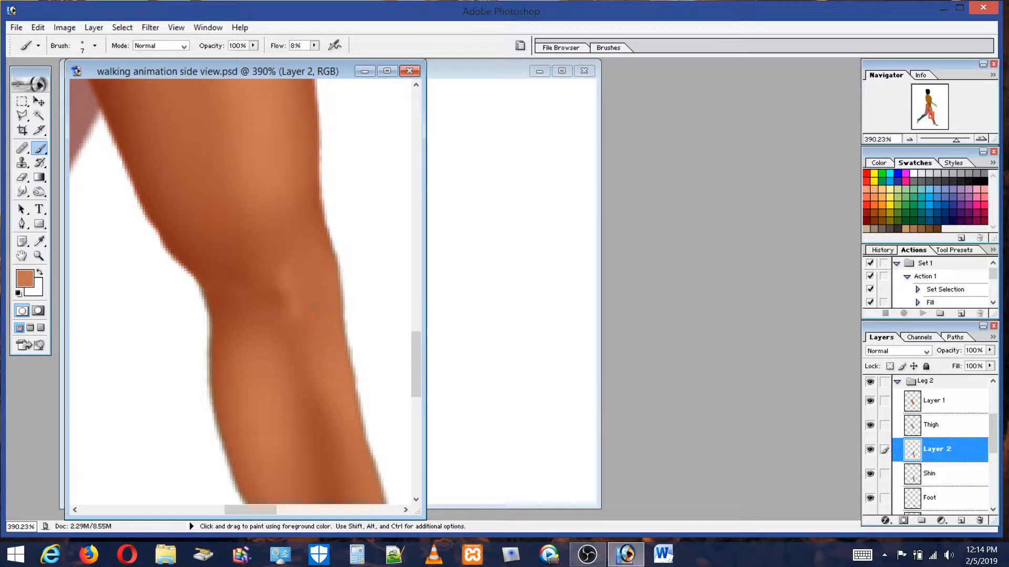
{"action": "left_click", "coordinate": [278, 290], "text": "alt"}
{"action": "left_click", "coordinate": [242, 274], "text": "alt"}
{"action": "left_click", "coordinate": [918, 403]}
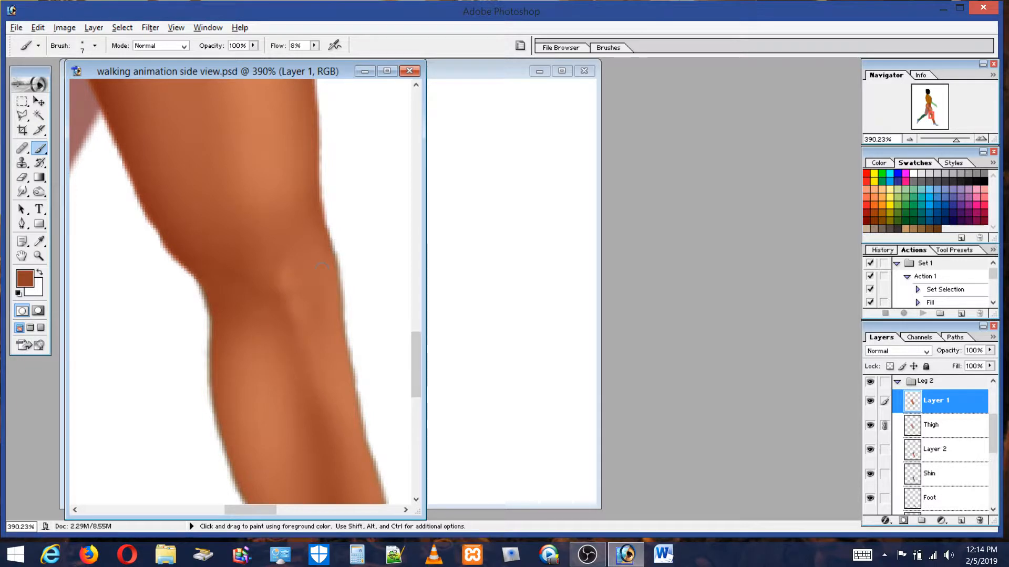
{"action": "left_click", "coordinate": [290, 277], "text": "alt"}
Outline the strip of Layer 1 just below the knee with the Polygonal Lasso and release the selection
{"action": "left_click", "coordinate": [21, 115]}
{"action": "left_click", "coordinate": [337, 251]}
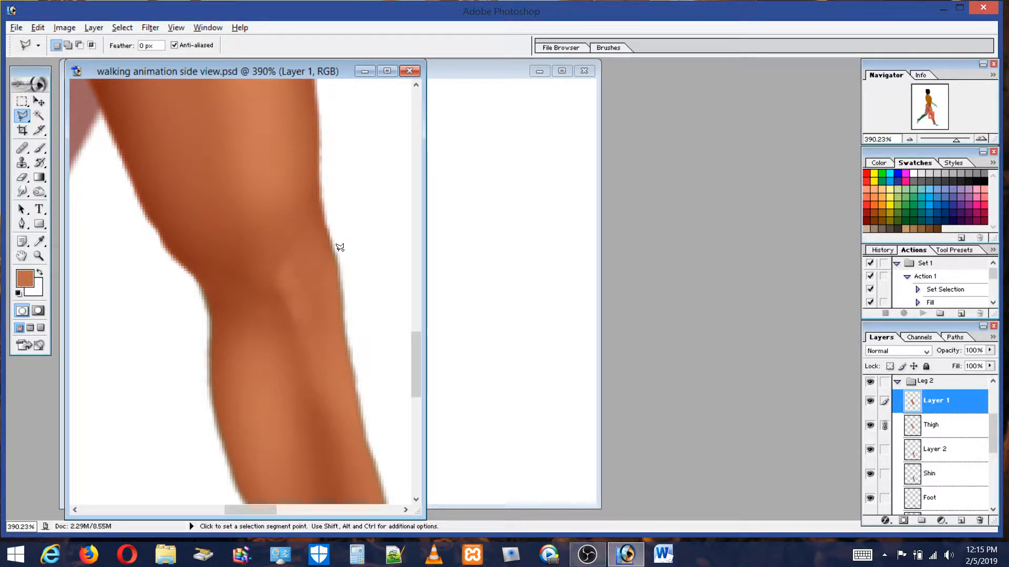
{"action": "left_click", "coordinate": [300, 299]}
{"action": "left_click", "coordinate": [216, 313]}
{"action": "left_click", "coordinate": [193, 306]}
{"action": "left_click", "coordinate": [205, 371]}
{"action": "left_click", "coordinate": [375, 356]}
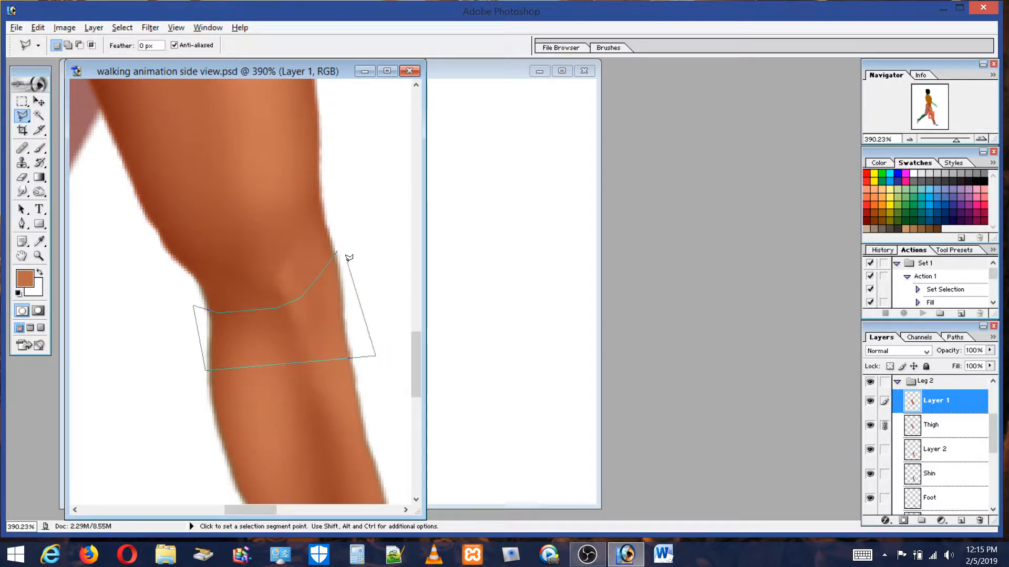
{"action": "double_click", "coordinate": [350, 257]}
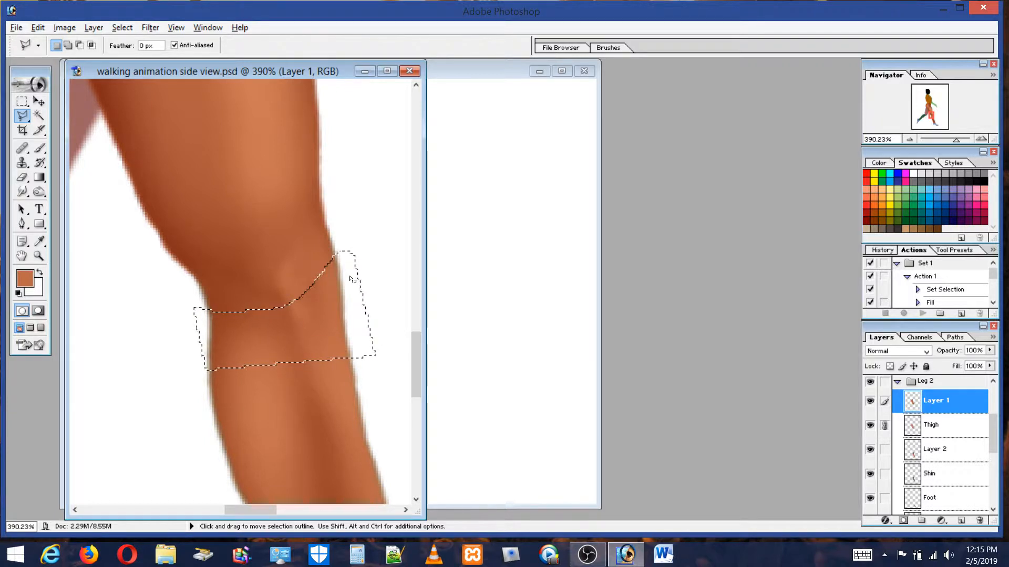
{"action": "left_click", "coordinate": [338, 220]}
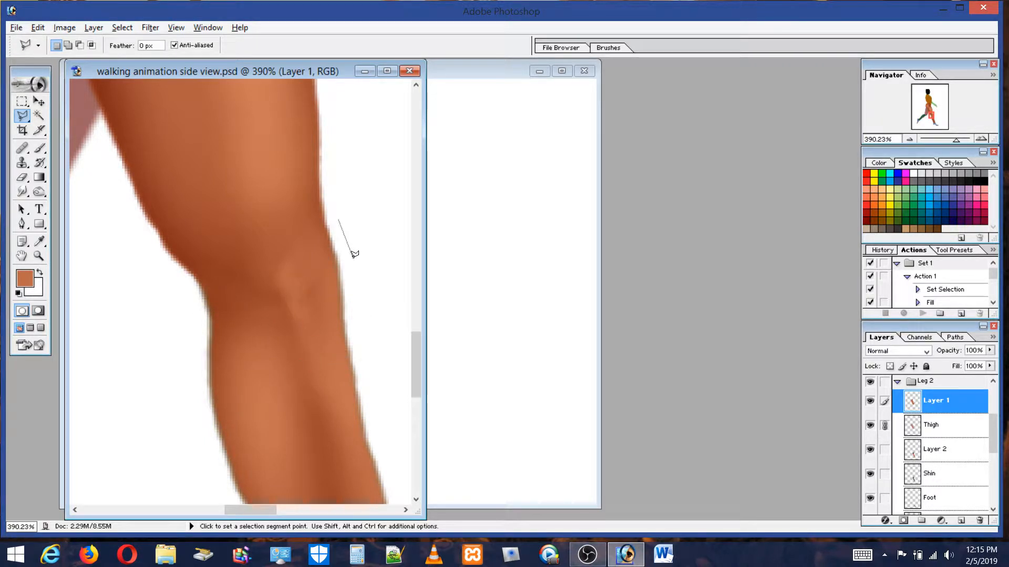
{"action": "double_click", "coordinate": [365, 274]}
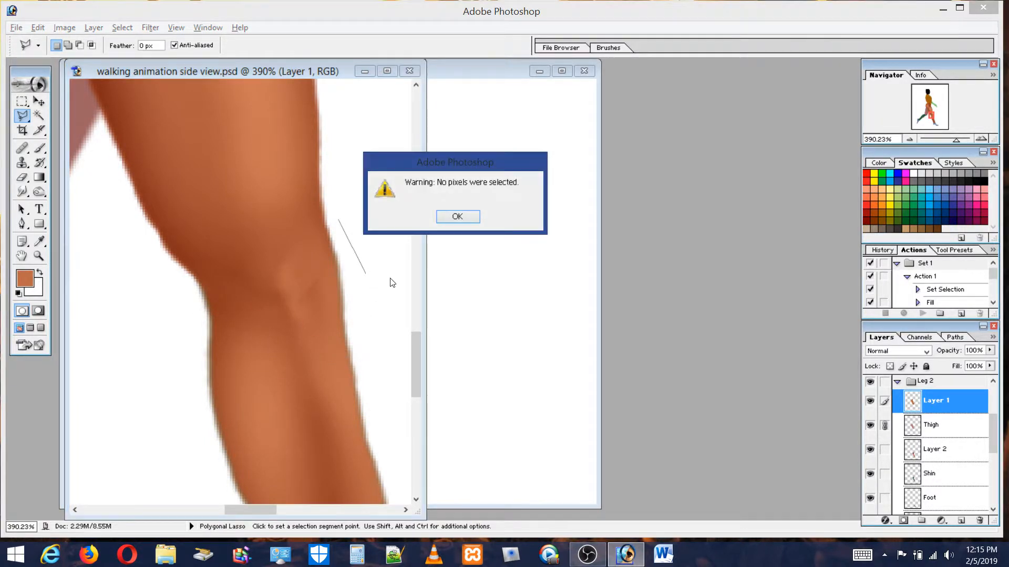
{"action": "left_click", "coordinate": [456, 217]}
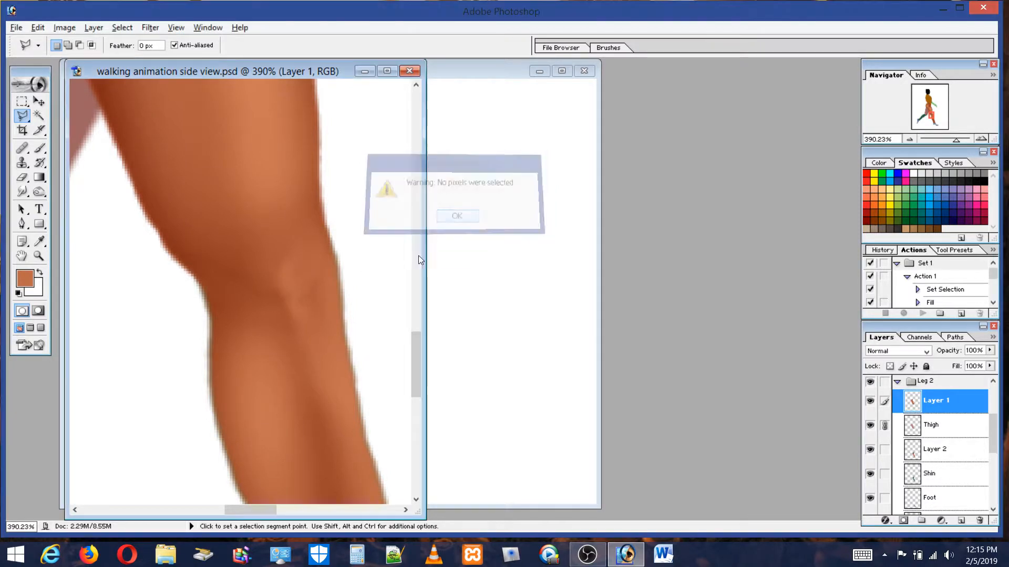
Paint over the lower edge of the kneecap on Layer 2 with the light brown brush and check the whole figure
{"action": "left_click", "coordinate": [944, 454]}
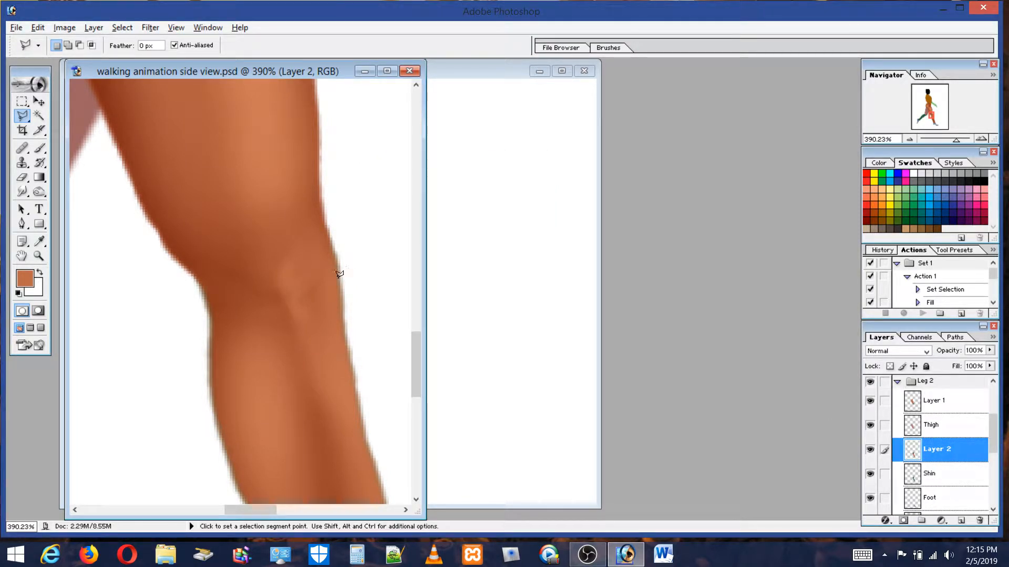
{"action": "left_click", "coordinate": [41, 147]}
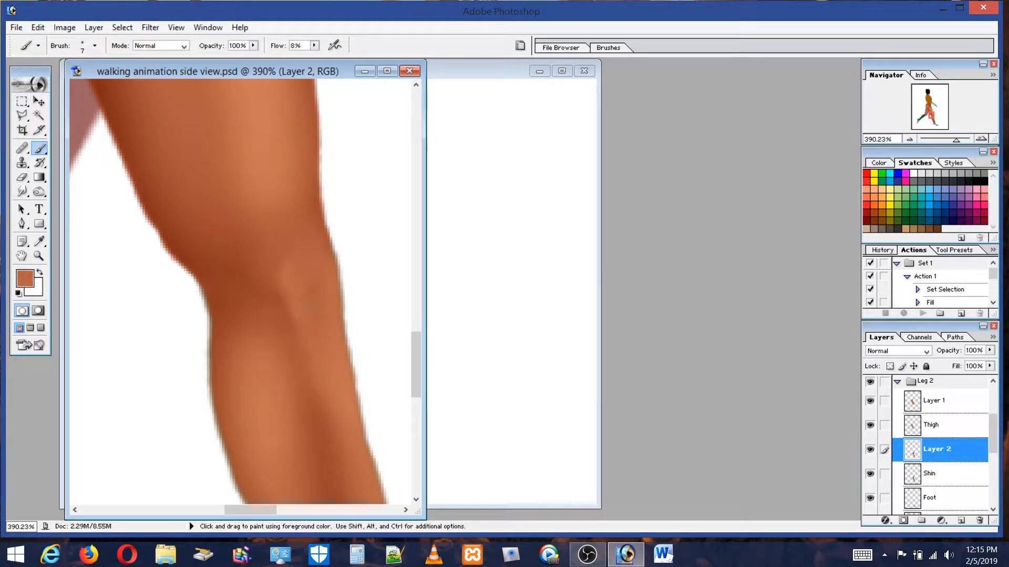
{"action": "left_click_drag", "start_coordinate": [306, 303], "coordinate": [295, 286]}
{"action": "left_click", "coordinate": [22, 257]}
{"action": "double_click", "coordinate": [22, 257]}
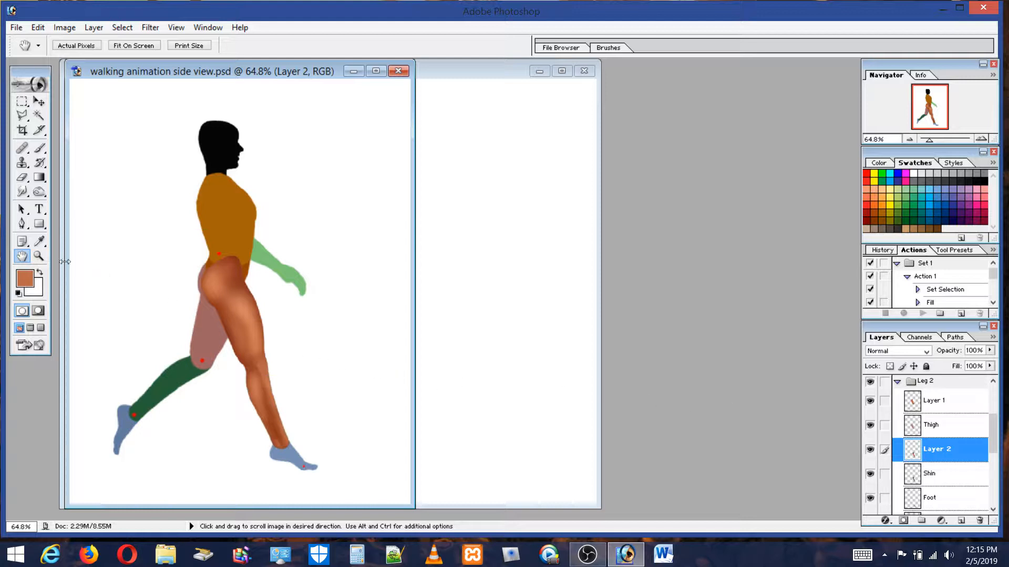
Shade the front edge of the thigh just above the knee on Layer 1 with a sampled dark brown and a 21 px brush
{"action": "left_click", "coordinate": [39, 257]}
{"action": "left_click_drag", "start_coordinate": [273, 368], "coordinate": [322, 437]}
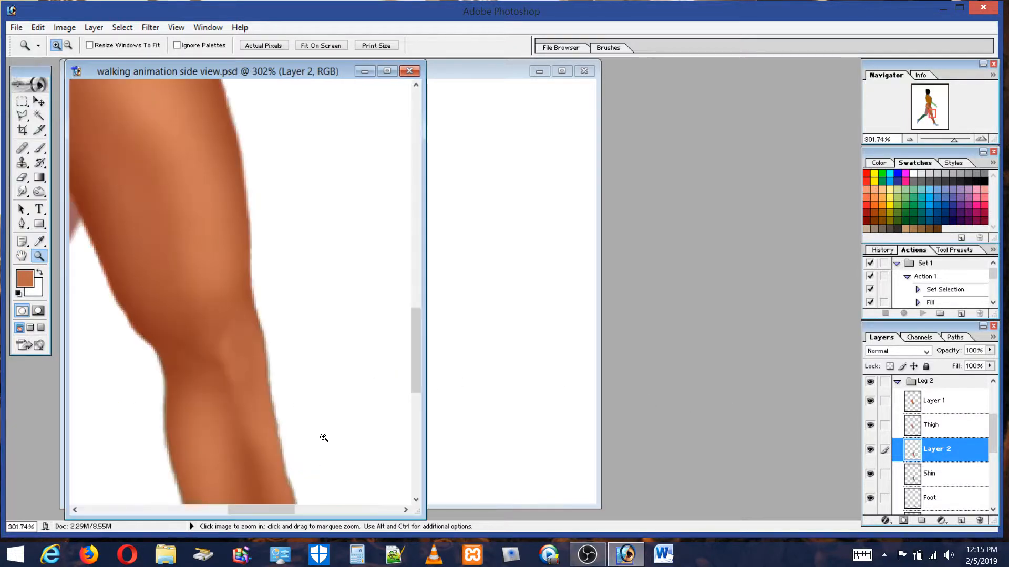
{"action": "left_click", "coordinate": [937, 403]}
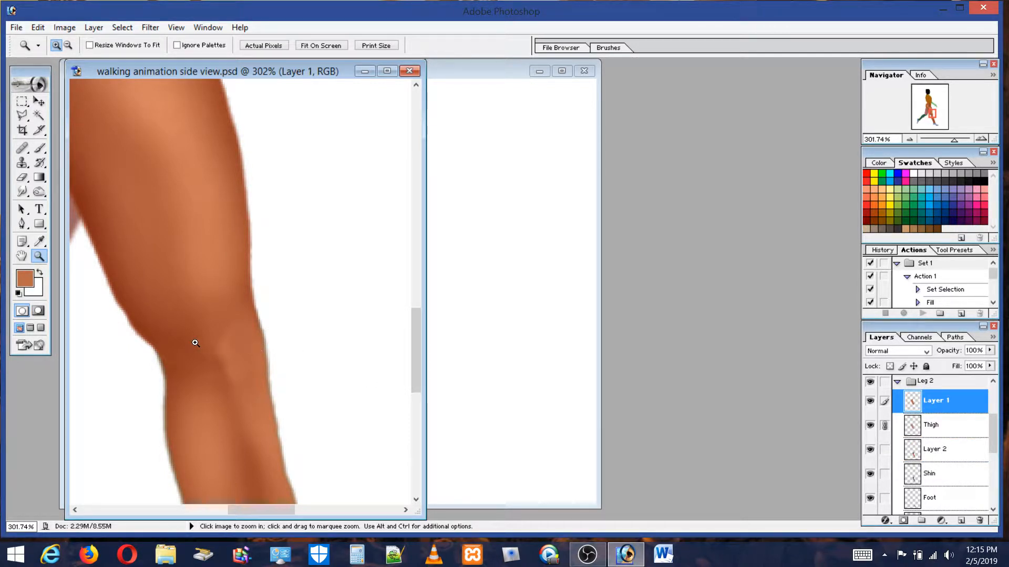
{"action": "key", "text": "alt"}
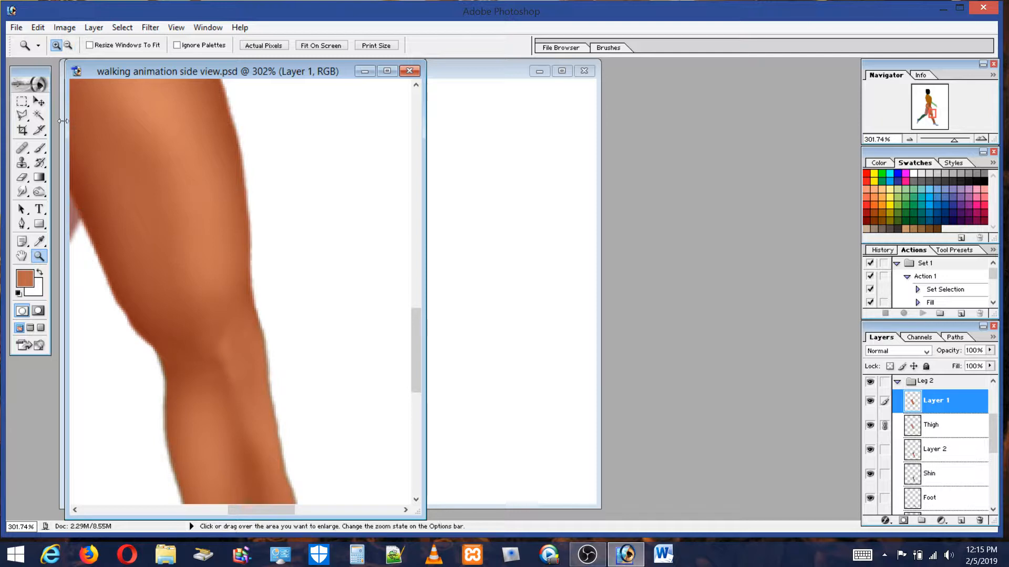
{"action": "key", "text": "b"}
{"action": "left_click", "coordinate": [89, 220], "text": "alt"}
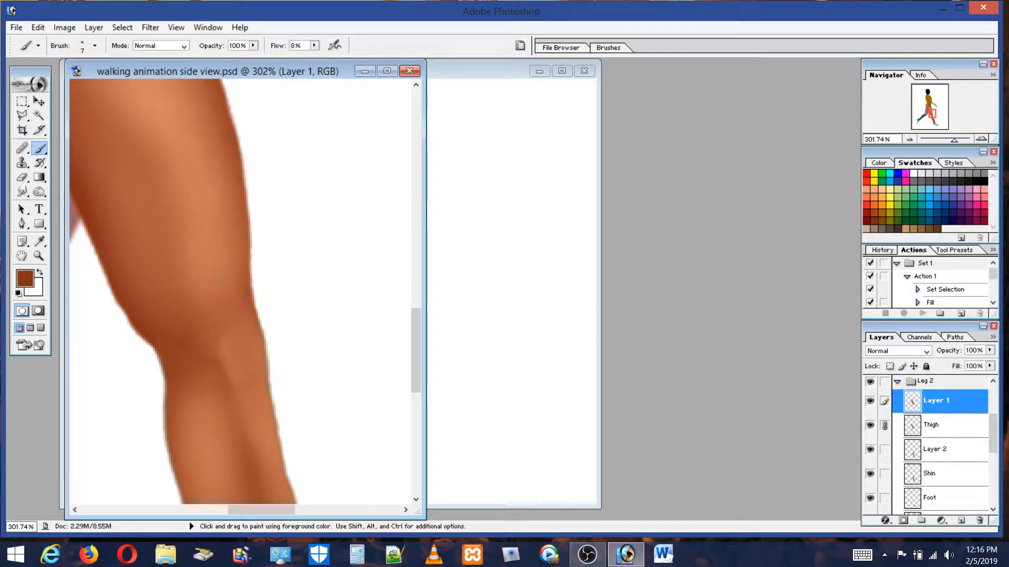
{"action": "left_click", "coordinate": [95, 46]}
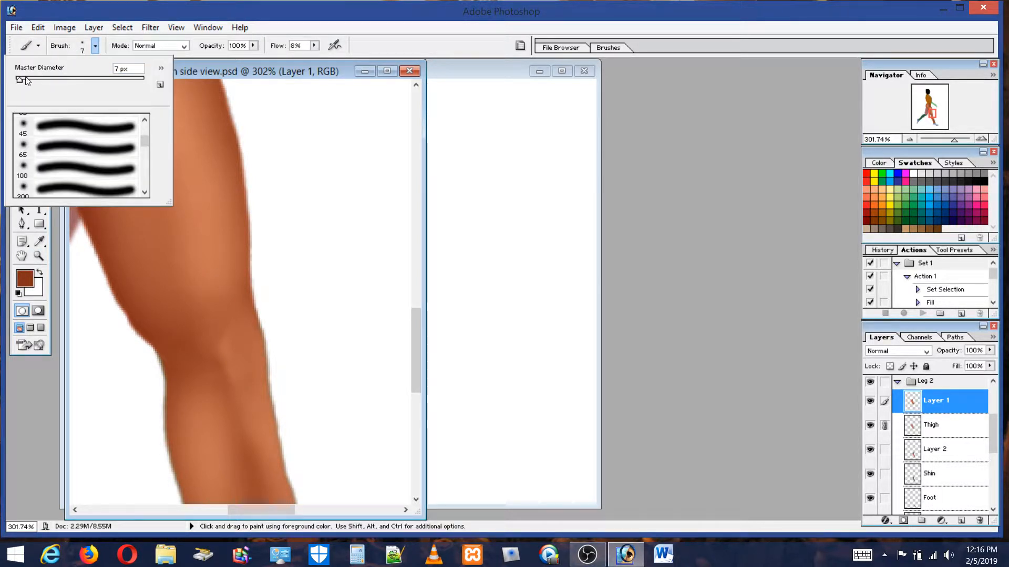
{"action": "left_click_drag", "start_coordinate": [32, 84], "coordinate": [28, 80]}
{"action": "left_click", "coordinate": [248, 275]}
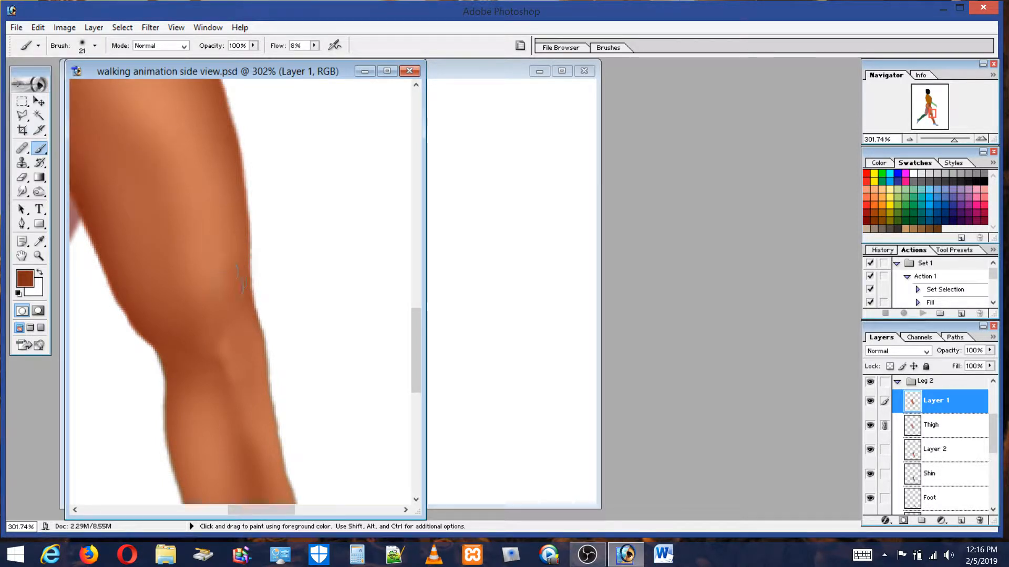
{"action": "left_click_drag", "start_coordinate": [247, 291], "coordinate": [252, 243]}
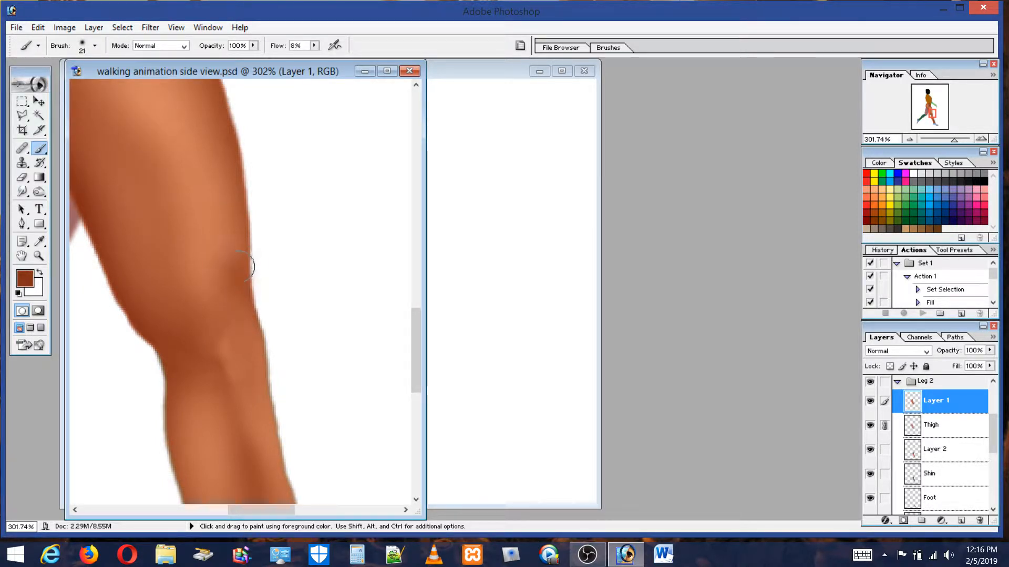
Sample lighter browns from the thigh, paint a kneecap highlight on Layer 1 with a light orange swatch, and review the whole figure
{"action": "left_click", "coordinate": [236, 246], "text": "alt"}
{"action": "left_click", "coordinate": [213, 204], "text": "alt"}
{"action": "key", "text": "alt"}
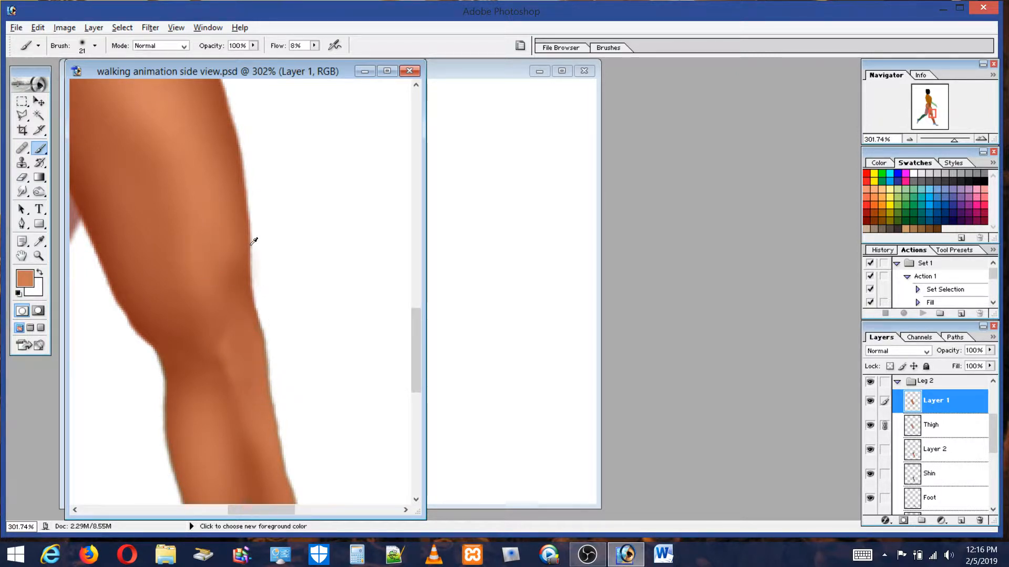
{"action": "left_click", "coordinate": [875, 187]}
{"action": "mouse_move", "coordinate": [247, 344]}
{"action": "left_mouse_down"}
{"action": "mouse_move", "coordinate": [245, 317]}
{"action": "mouse_move", "coordinate": [244, 371]}
{"action": "mouse_move", "coordinate": [240, 364]}
{"action": "left_mouse_up"}
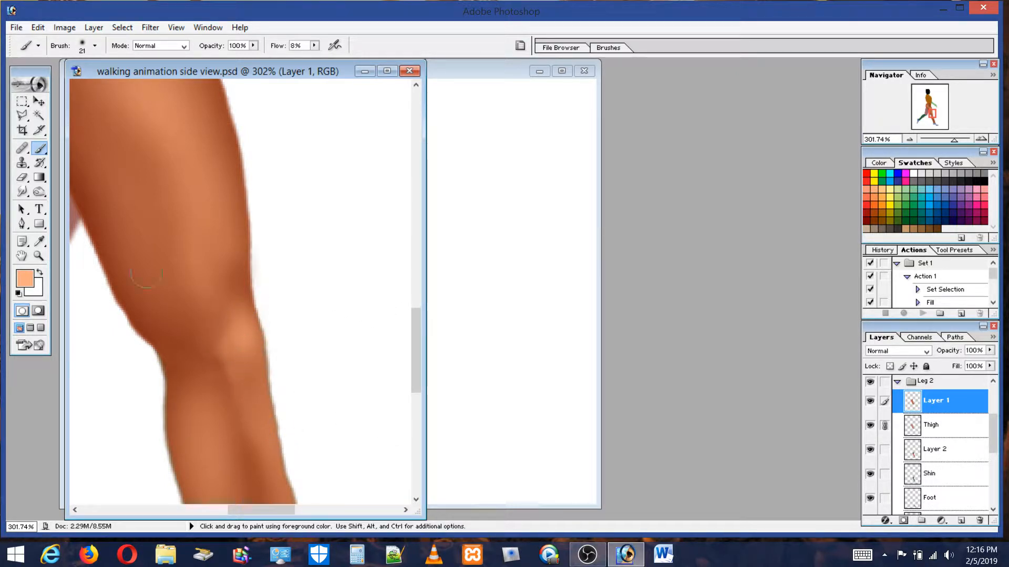
{"action": "double_click", "coordinate": [39, 256]}
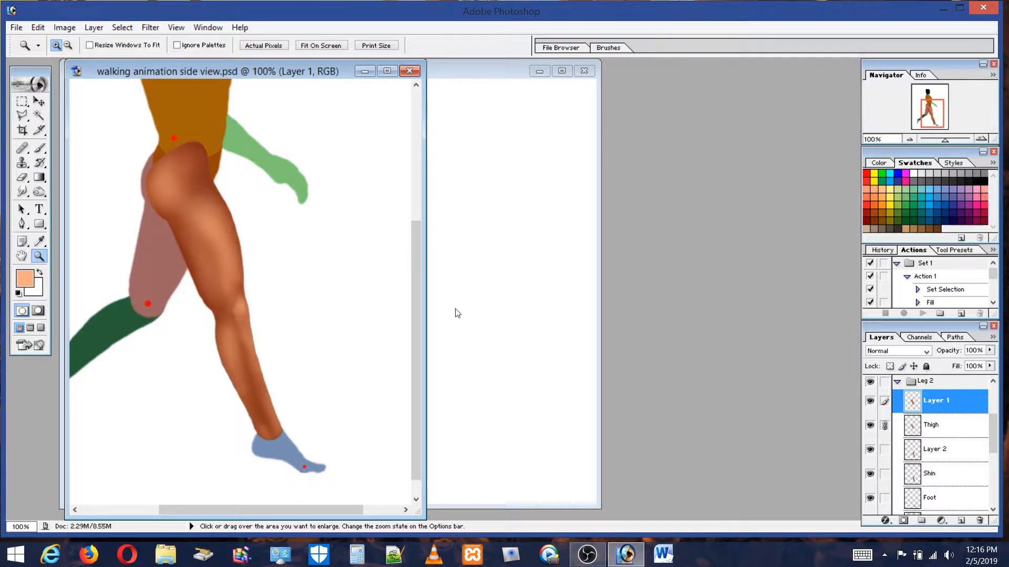
{"action": "double_click", "coordinate": [22, 256]}
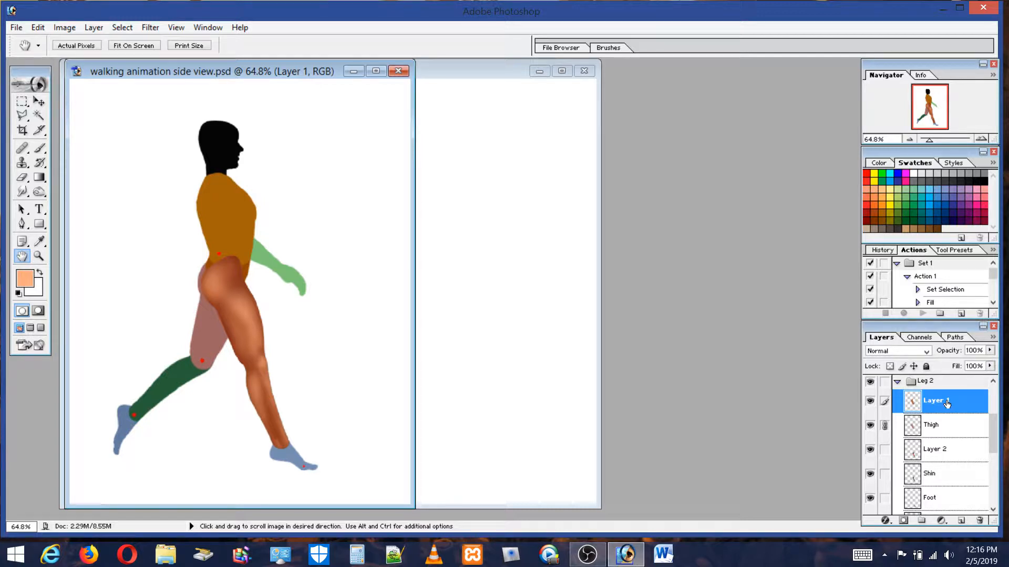
Link the Shin layer to Layer 2 and try a 58% opacity on the Thigh layer
{"action": "left_click", "coordinate": [932, 457]}
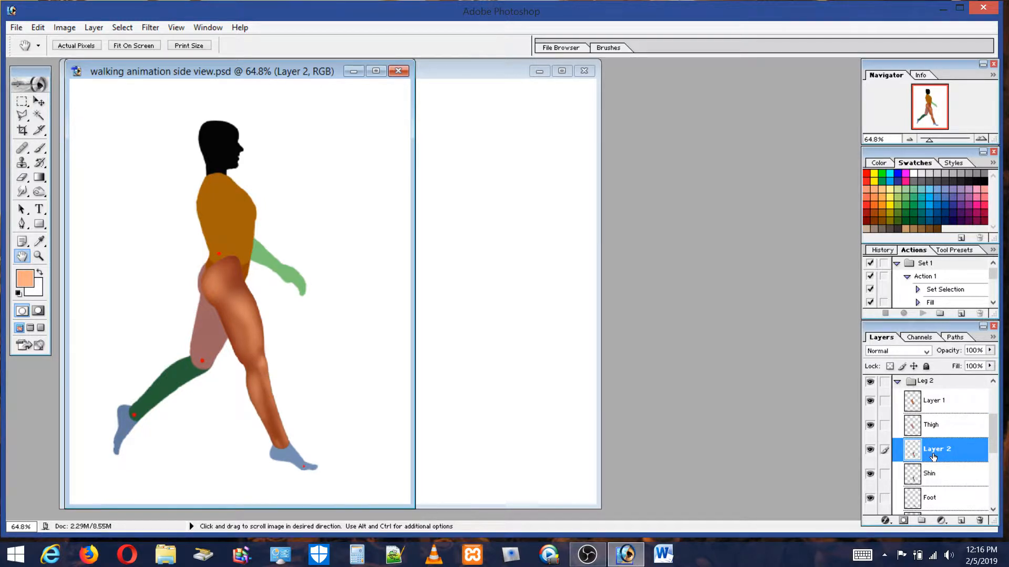
{"action": "left_click", "coordinate": [888, 476]}
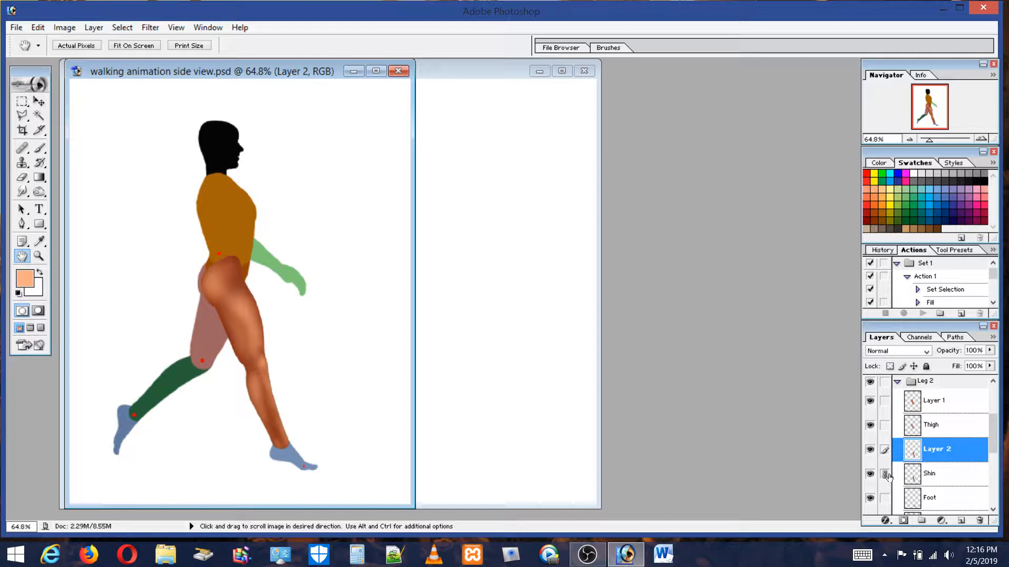
{"action": "left_click", "coordinate": [936, 426]}
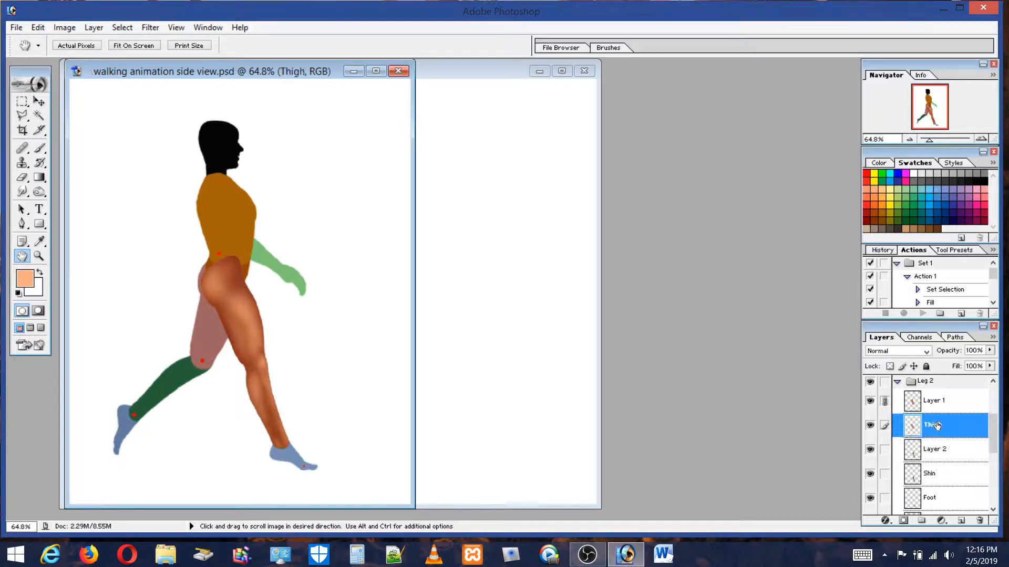
{"action": "left_click", "coordinate": [990, 350]}
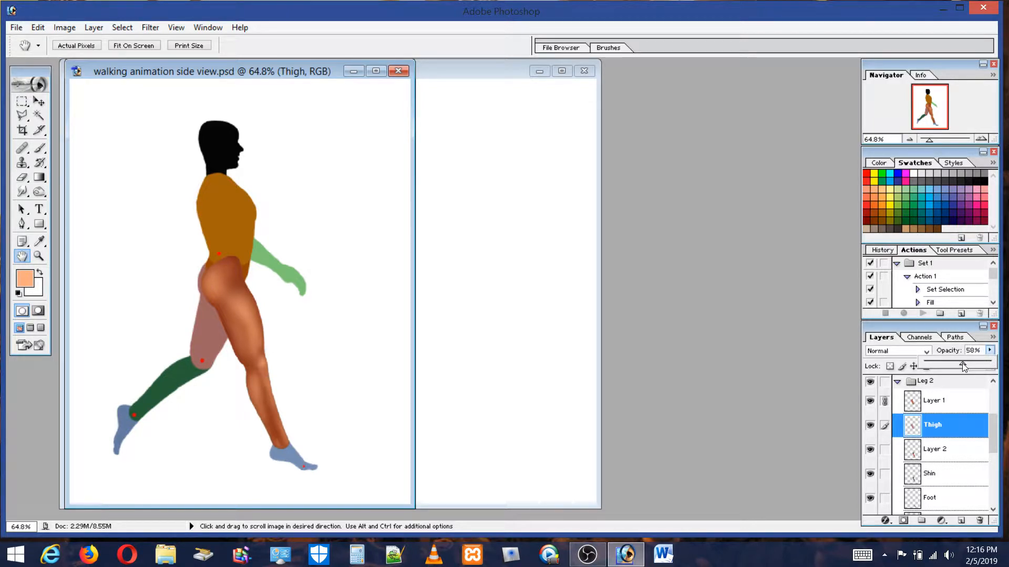
Lower the opacity of Layer 1 to 47% and of Layer 2 to 55% so the joint markers show through
{"action": "left_click", "coordinate": [944, 405]}
{"action": "left_click", "coordinate": [944, 406]}
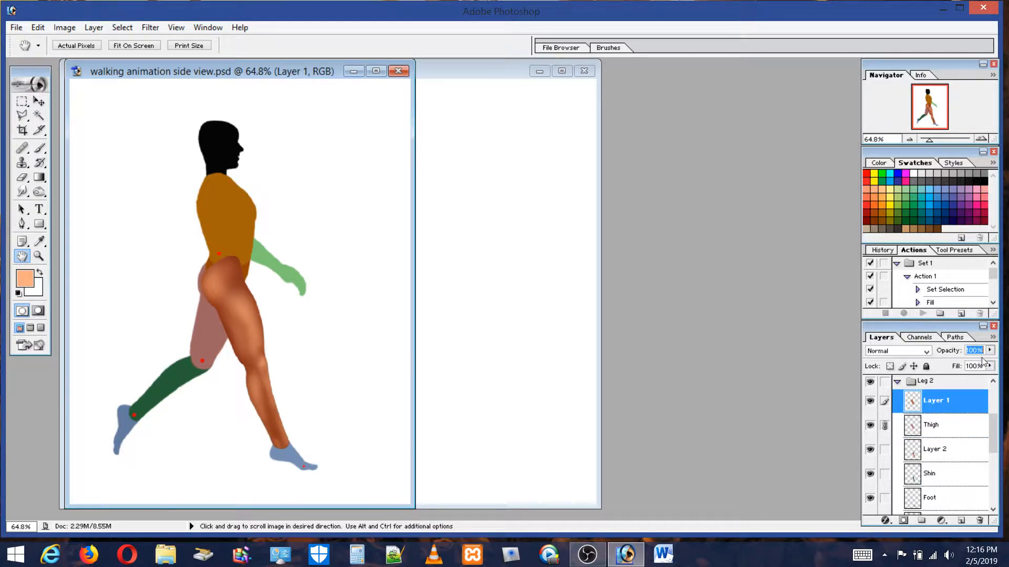
{"action": "left_click_drag", "start_coordinate": [989, 355], "coordinate": [956, 367]}
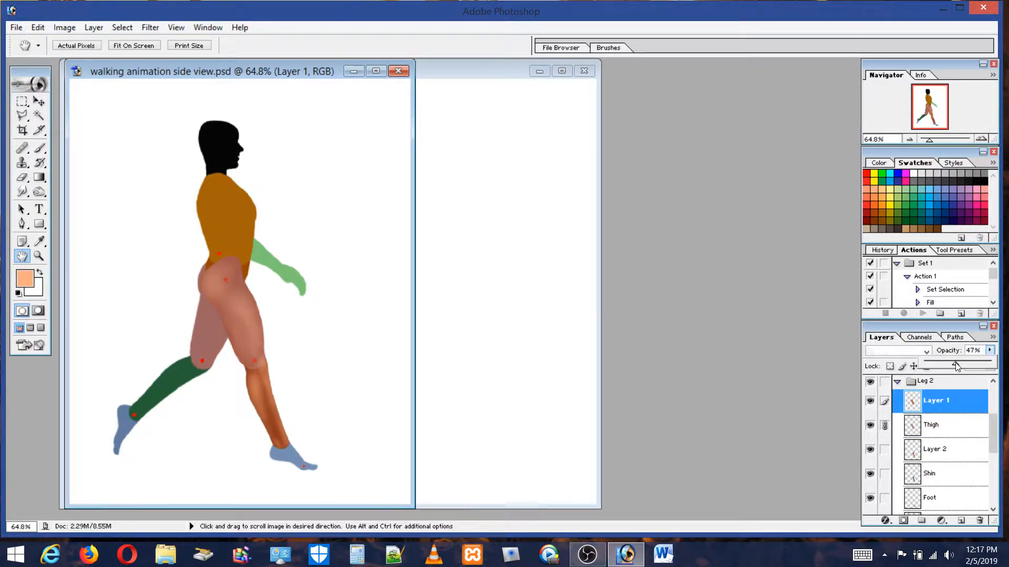
{"action": "left_click", "coordinate": [933, 425]}
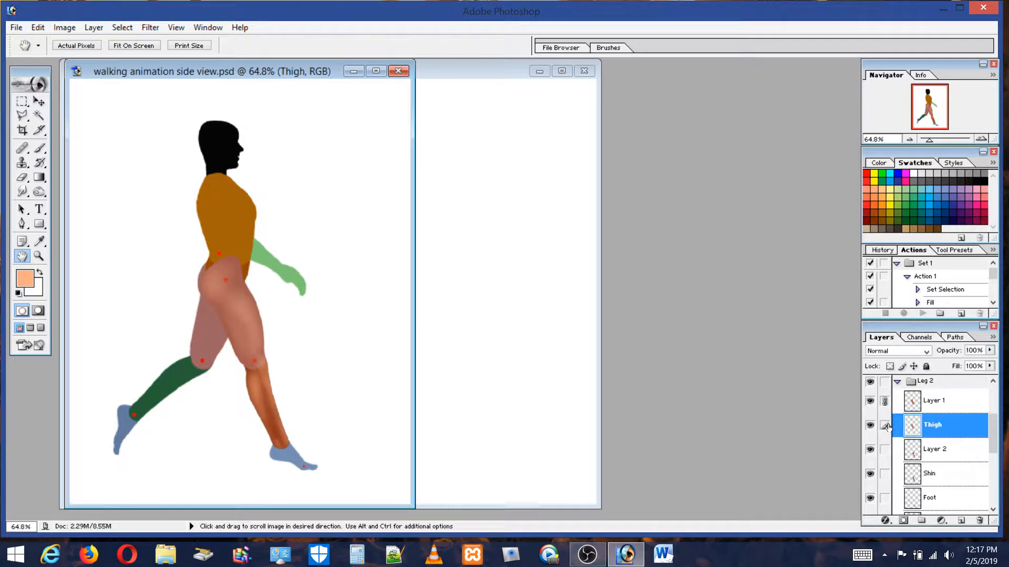
{"action": "left_click", "coordinate": [930, 453]}
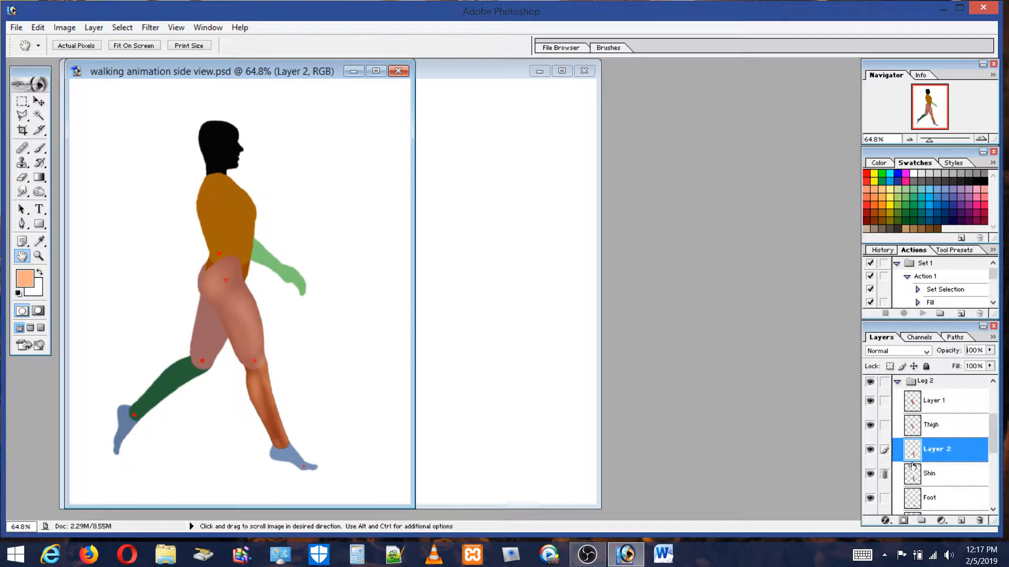
{"action": "left_click", "coordinate": [989, 350]}
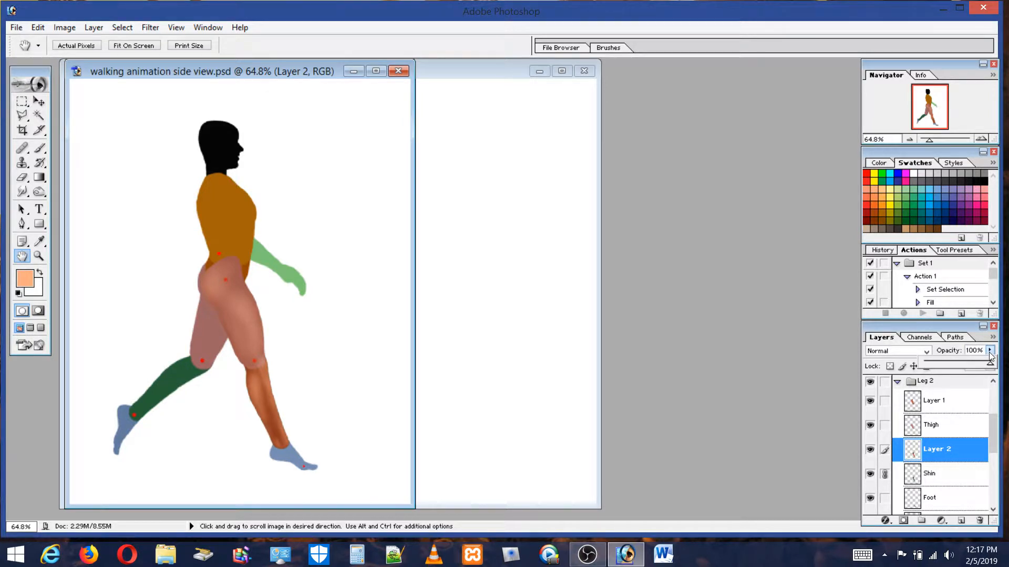
{"action": "left_click_drag", "start_coordinate": [991, 362], "coordinate": [960, 366]}
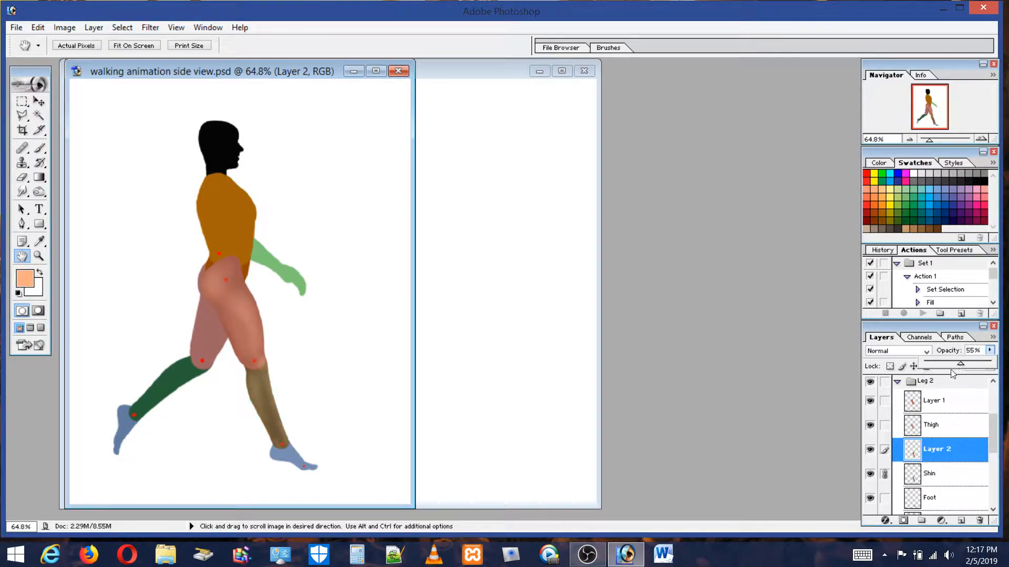
Free-transform the Leg 2 group with its pivot on the hip joint marker and rotate it forward by -33.1°
{"action": "left_click", "coordinate": [38, 256]}
{"action": "left_click_drag", "start_coordinate": [157, 257], "coordinate": [352, 470]}
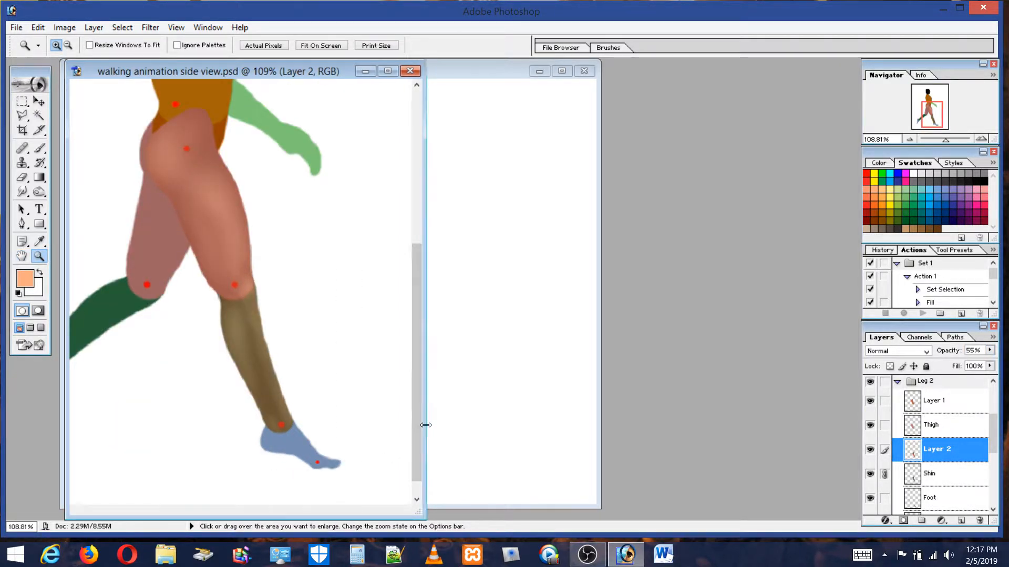
{"action": "left_click_drag", "start_coordinate": [425, 420], "coordinate": [557, 412]}
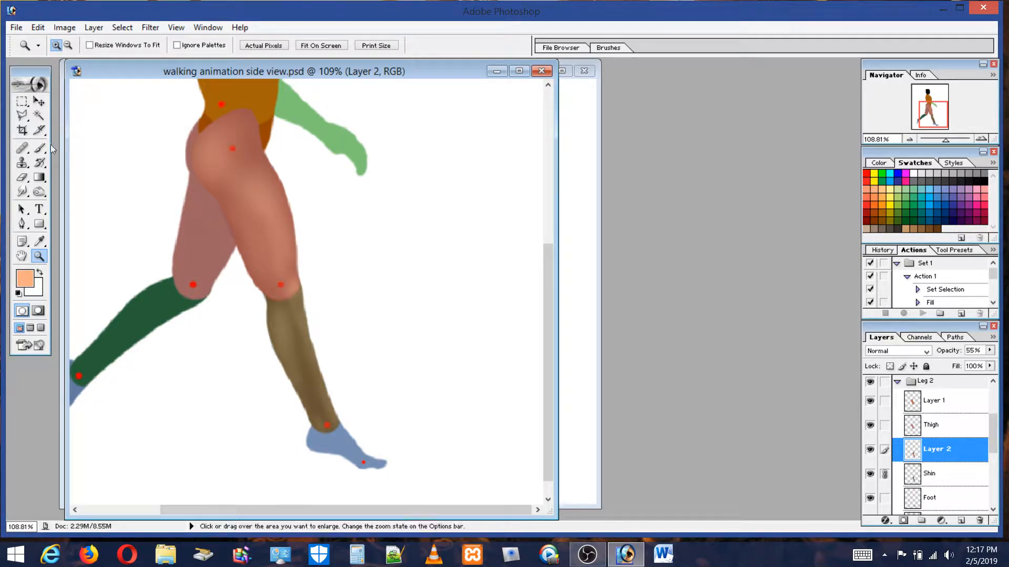
{"action": "left_click", "coordinate": [929, 382]}
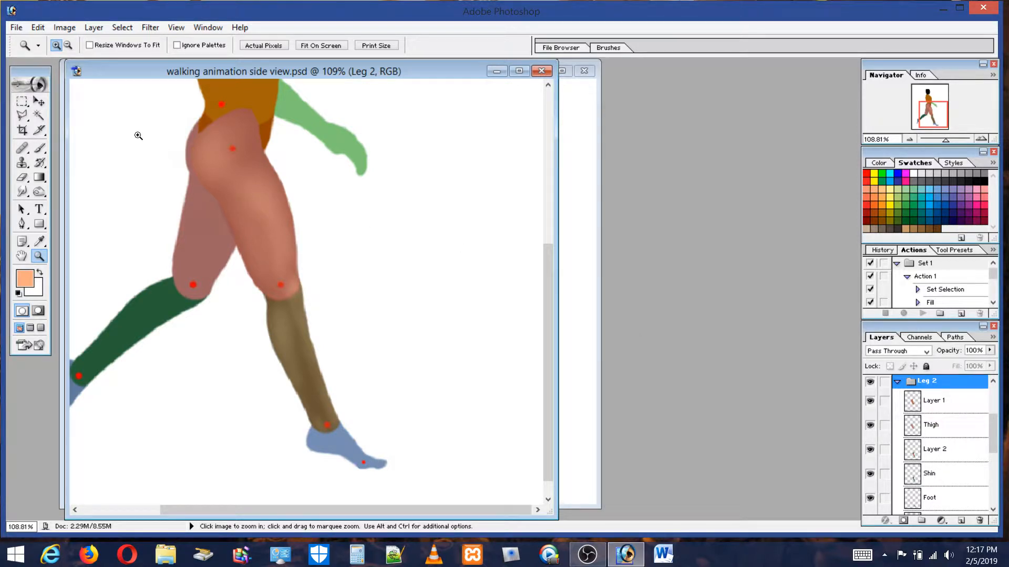
{"action": "left_click", "coordinate": [38, 27]}
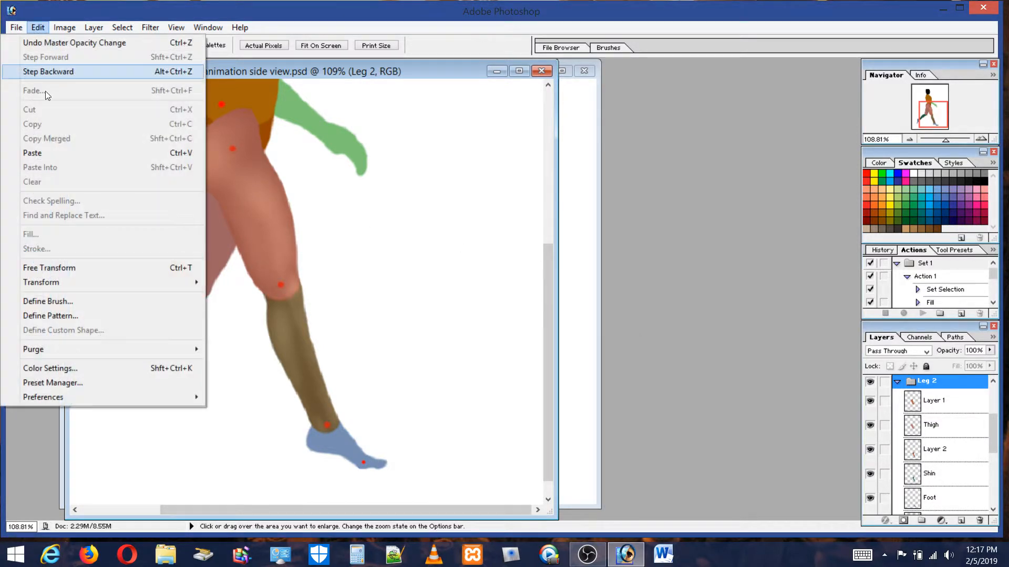
{"action": "left_click", "coordinate": [57, 269]}
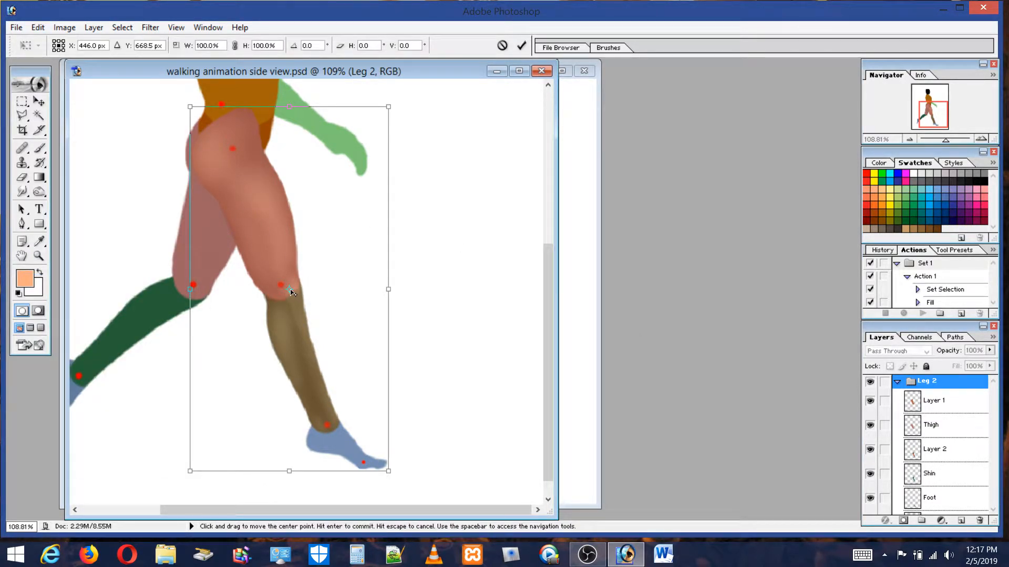
{"action": "left_click_drag", "start_coordinate": [290, 290], "coordinate": [235, 151]}
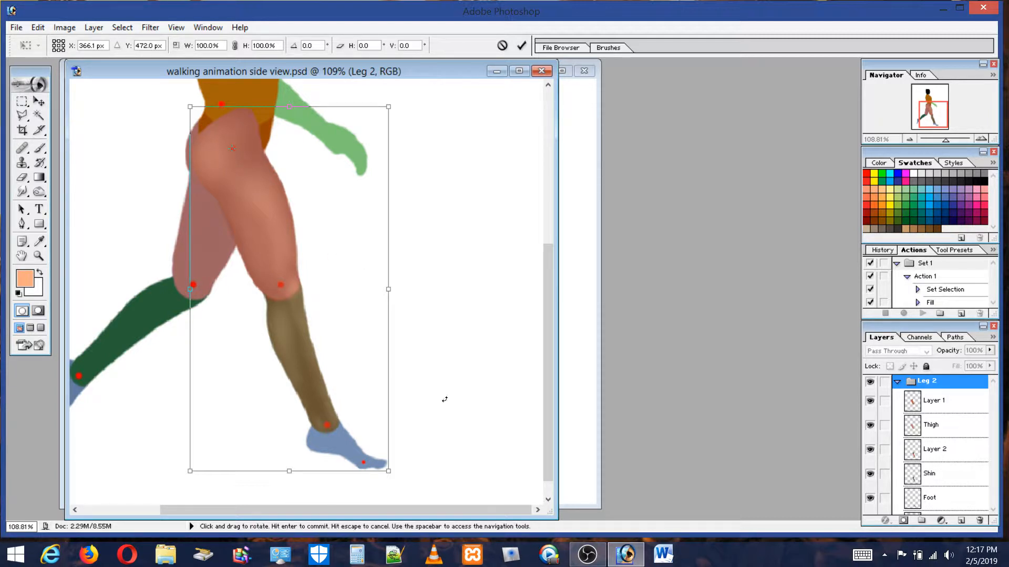
{"action": "left_click_drag", "start_coordinate": [452, 442], "coordinate": [592, 309]}
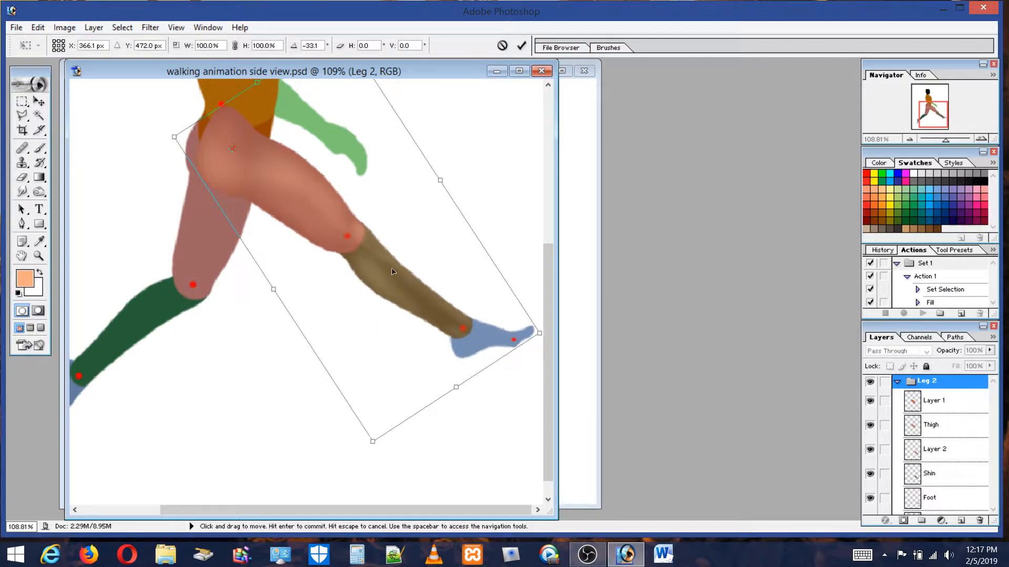
{"action": "key", "text": "Return"}
{"action": "key", "text": "z"}
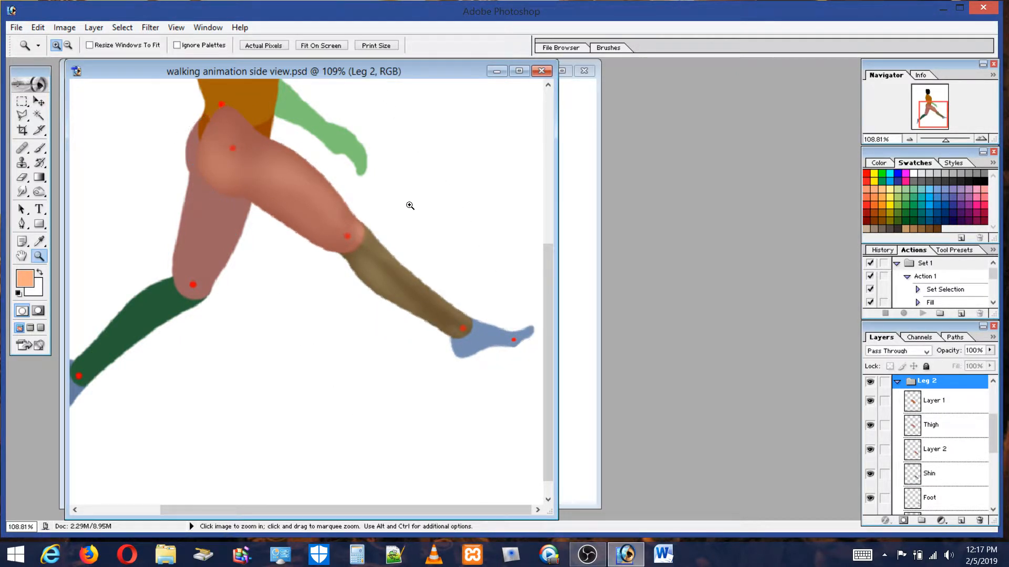
Select Layer 2 with the Foot layer linked to it, and undo and redo the leg rotation to compare the poses
{"action": "left_click", "coordinate": [935, 455]}
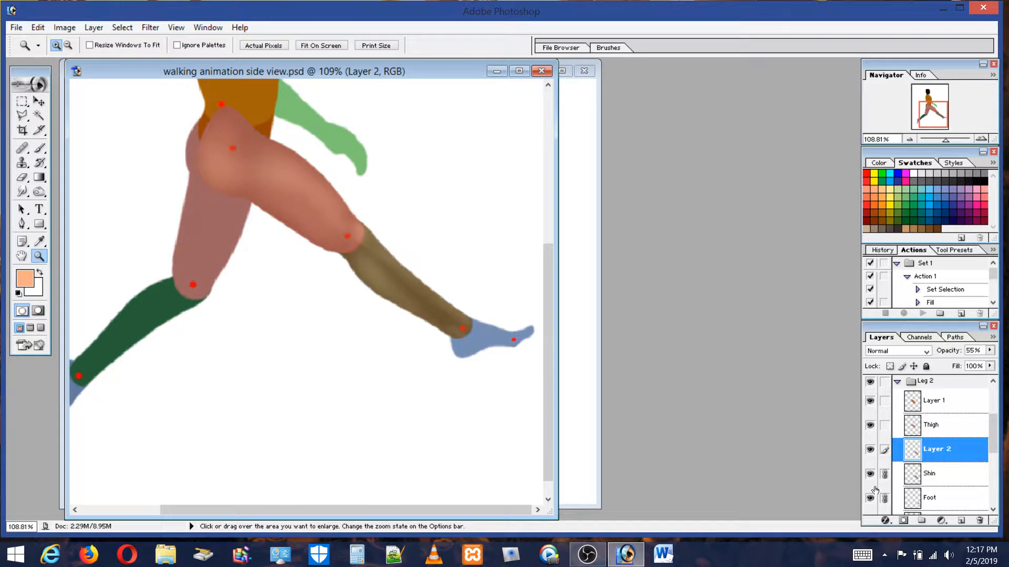
{"action": "left_click", "coordinate": [55, 29]}
{"action": "mouse_move", "coordinate": [42, 29]}
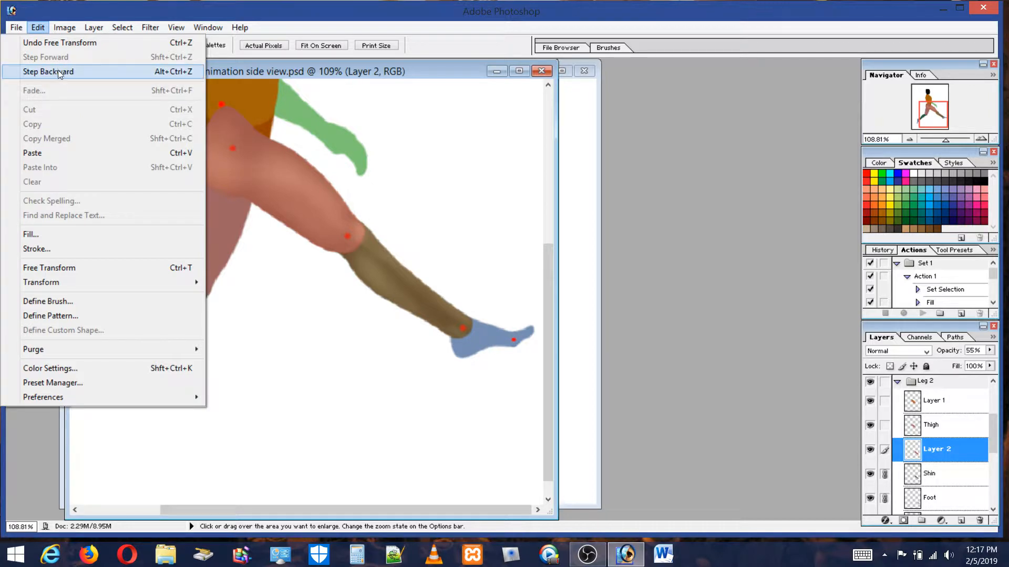
{"action": "left_click", "coordinate": [65, 43]}
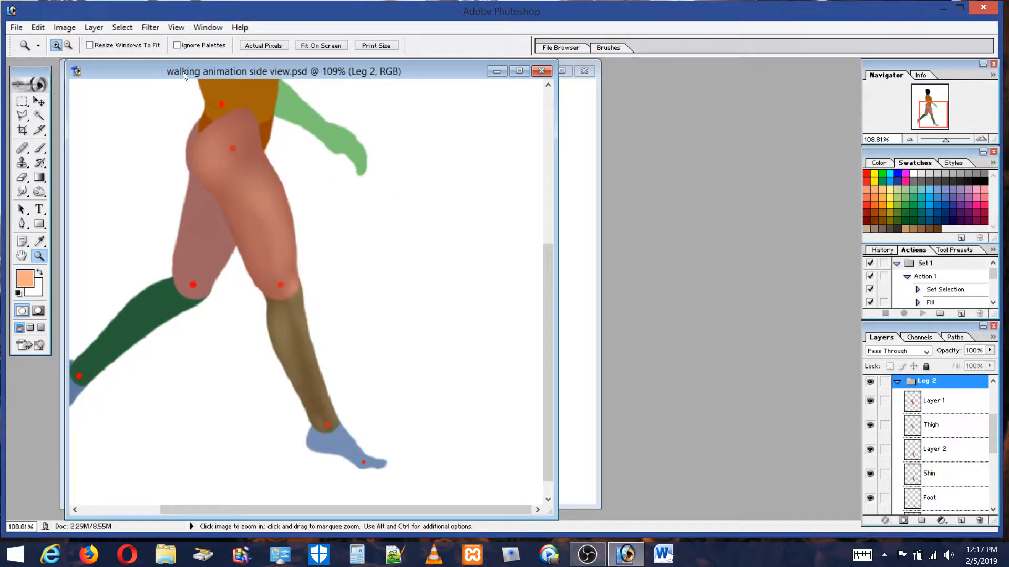
{"action": "left_click", "coordinate": [36, 26]}
{"action": "left_click", "coordinate": [42, 37]}
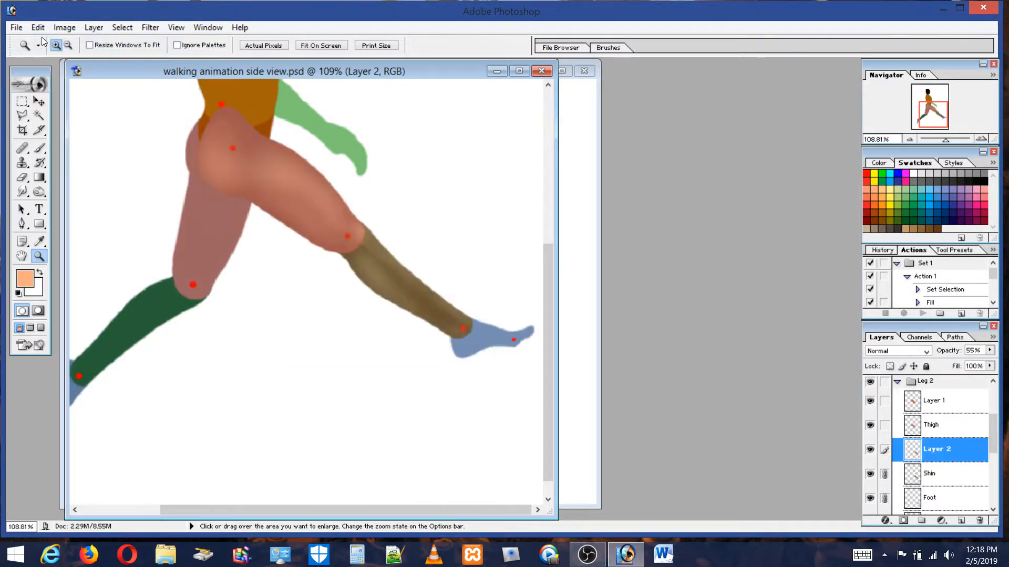
Try rotating the linked shin and foot about the knee joint marker, and undo that rotation
{"action": "left_click", "coordinate": [39, 30]}
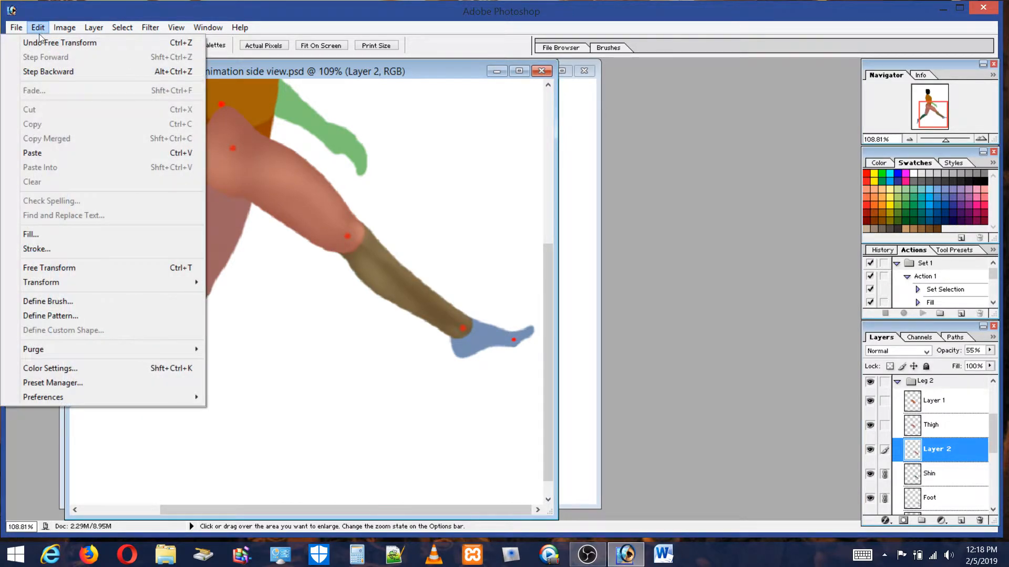
{"action": "left_click", "coordinate": [62, 265]}
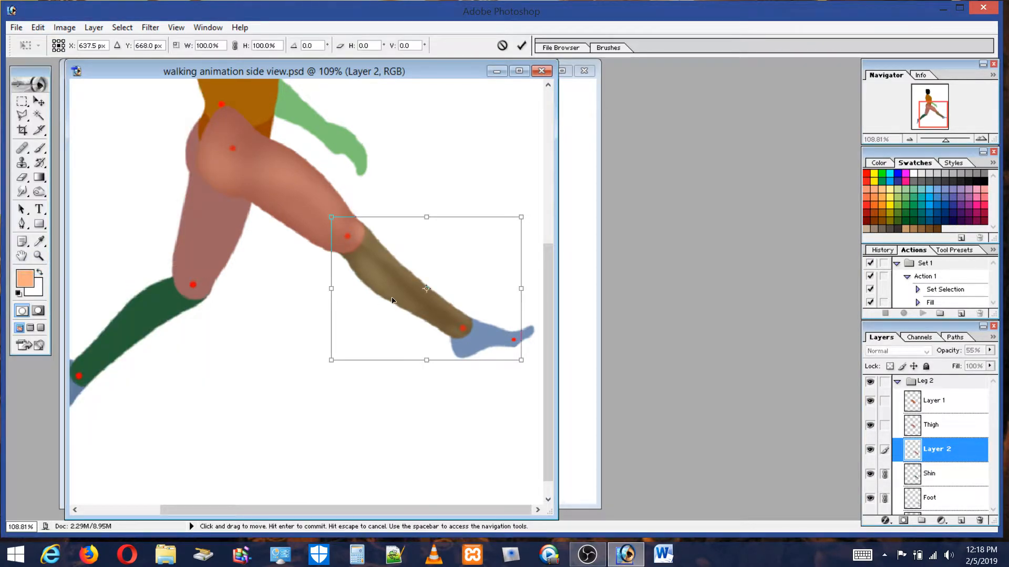
{"action": "left_click_drag", "start_coordinate": [426, 288], "coordinate": [349, 240]}
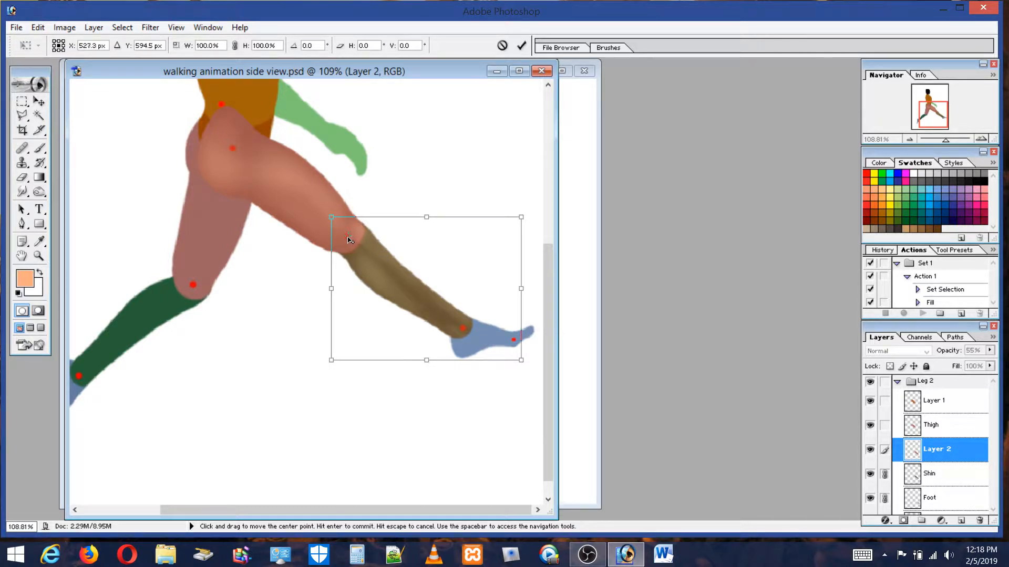
{"action": "mouse_move", "coordinate": [499, 140]}
{"action": "left_mouse_down"}
{"action": "mouse_move", "coordinate": [510, 256]}
{"action": "mouse_move", "coordinate": [517, 219]}
{"action": "mouse_move", "coordinate": [504, 140]}
{"action": "left_mouse_up"}
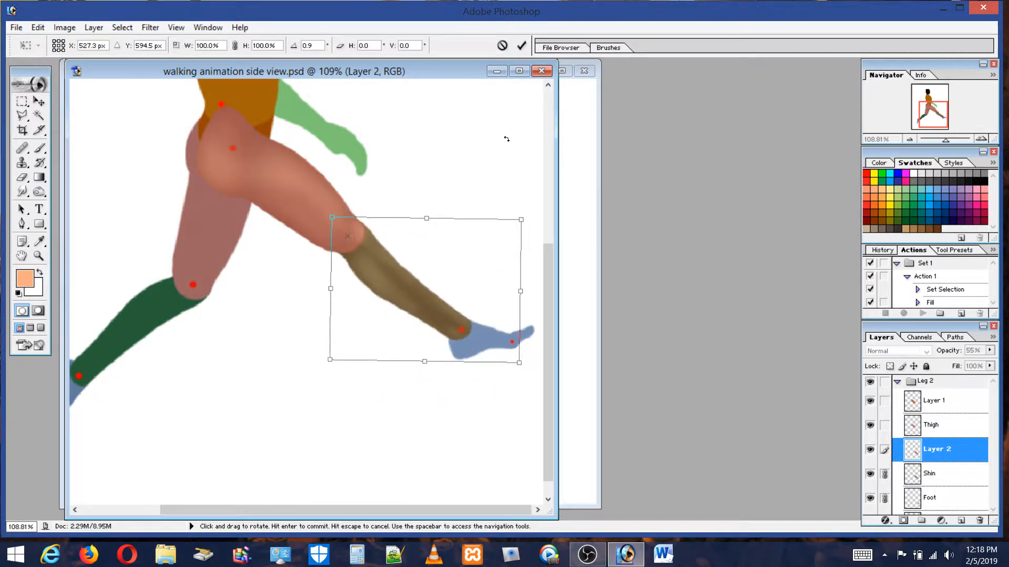
{"action": "left_click", "coordinate": [38, 27]}
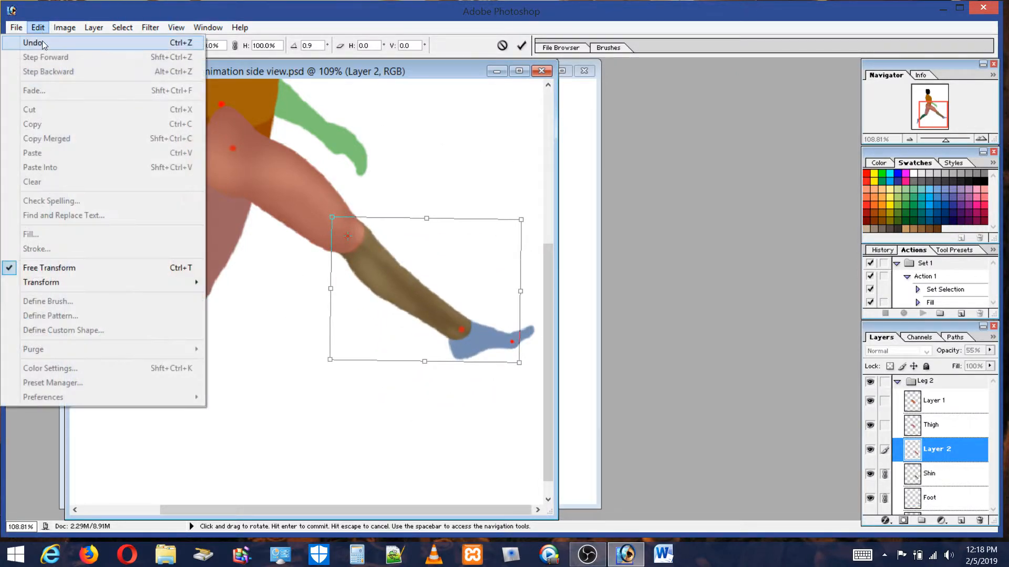
{"action": "left_click", "coordinate": [42, 39]}
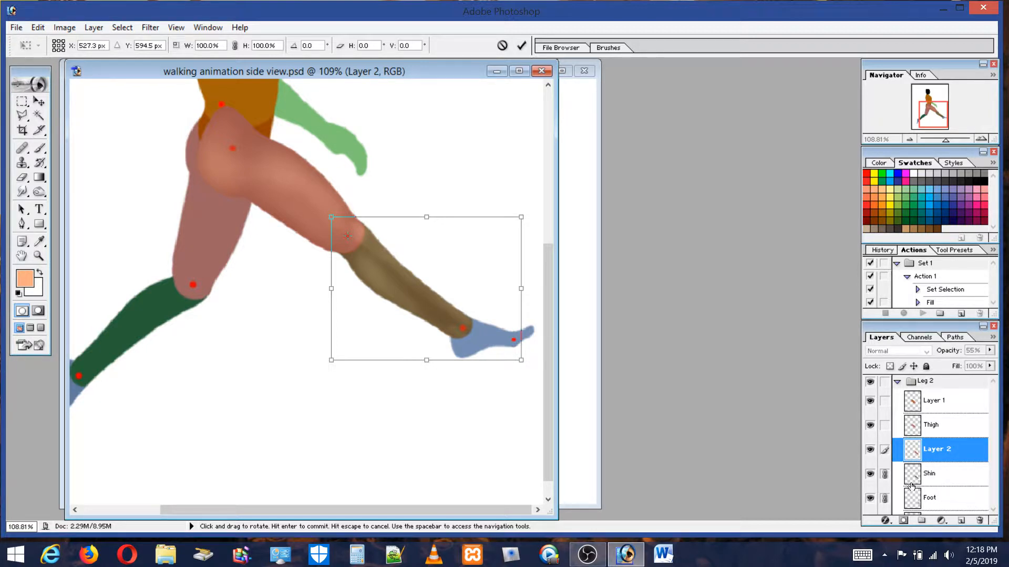
{"action": "key", "text": "Return"}
{"action": "key", "text": "z"}
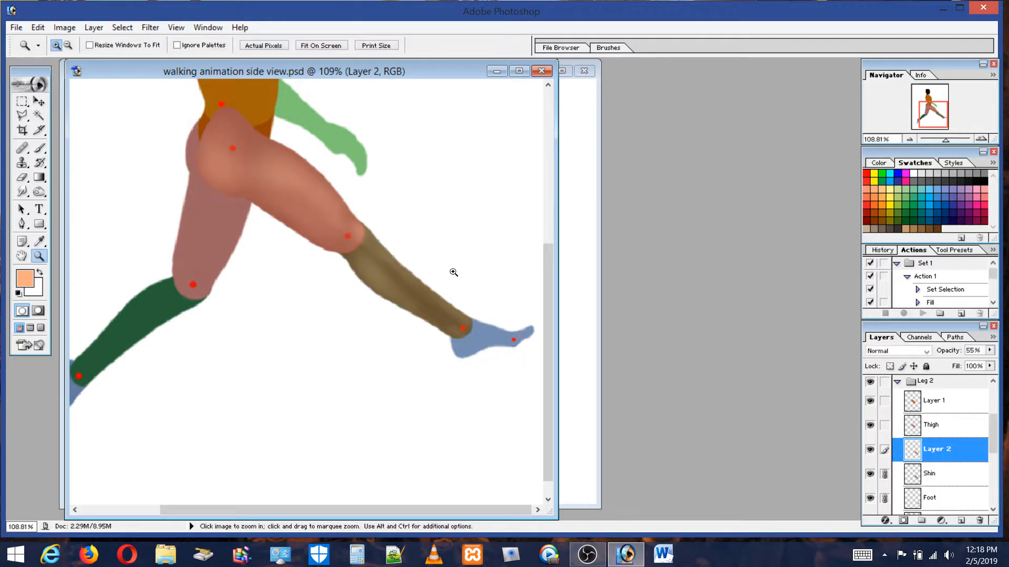
Link the Toe layer to Layer 2 as well and rotate the linked lower leg 52.2° about the knee joint marker
{"action": "scroll", "coordinate": [986, 436], "scroll_direction": "down", "scroll_amount": 2}
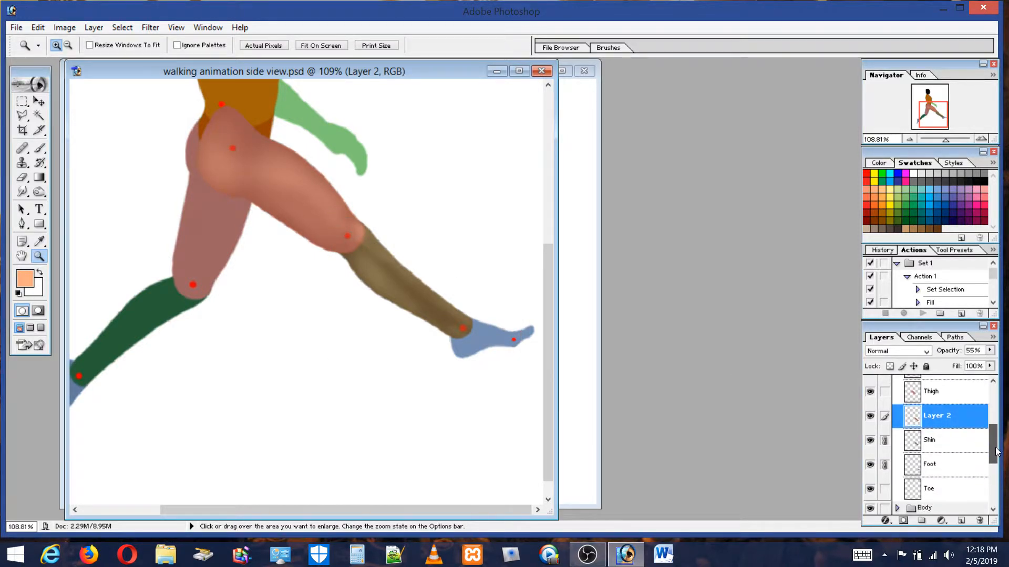
{"action": "left_click", "coordinate": [885, 489]}
{"action": "left_click", "coordinate": [39, 28]}
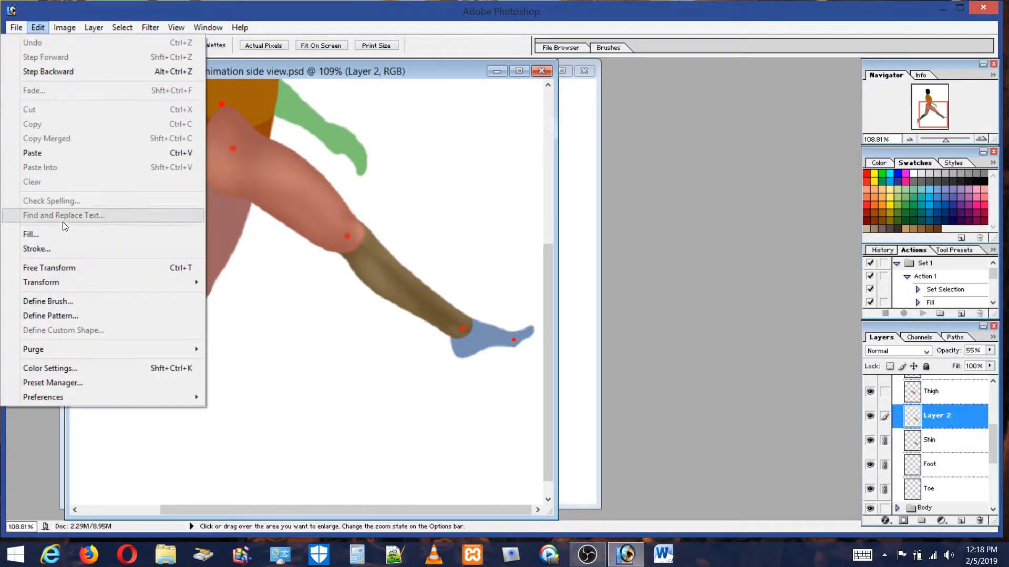
{"action": "left_click", "coordinate": [62, 267]}
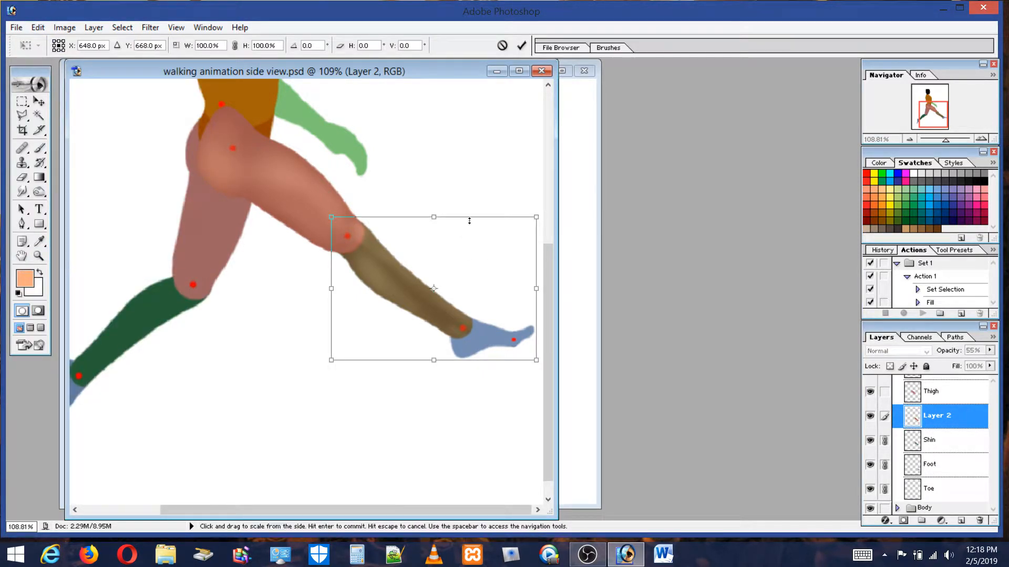
{"action": "left_click_drag", "start_coordinate": [434, 289], "coordinate": [348, 236]}
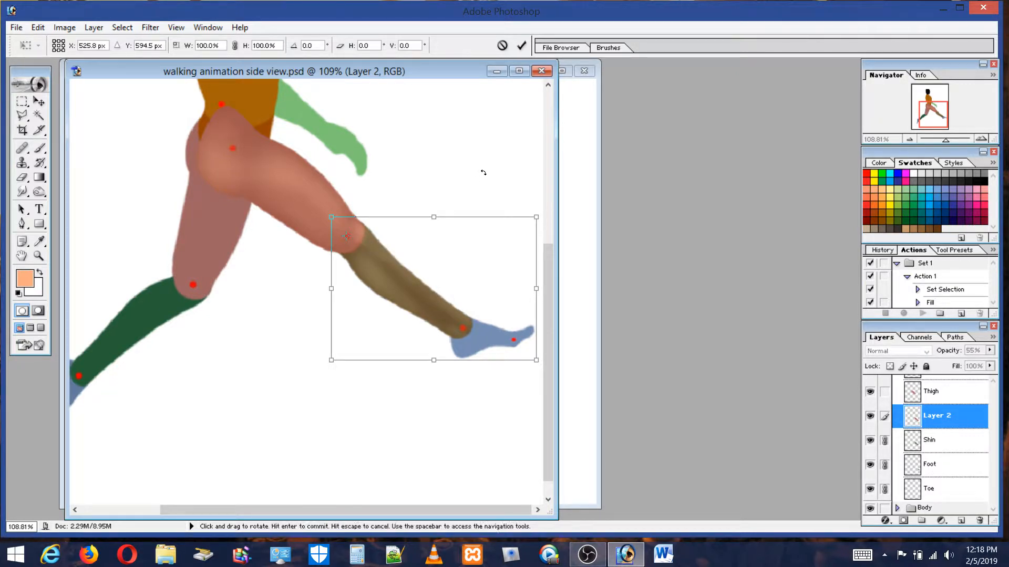
{"action": "left_click_drag", "start_coordinate": [482, 171], "coordinate": [475, 293]}
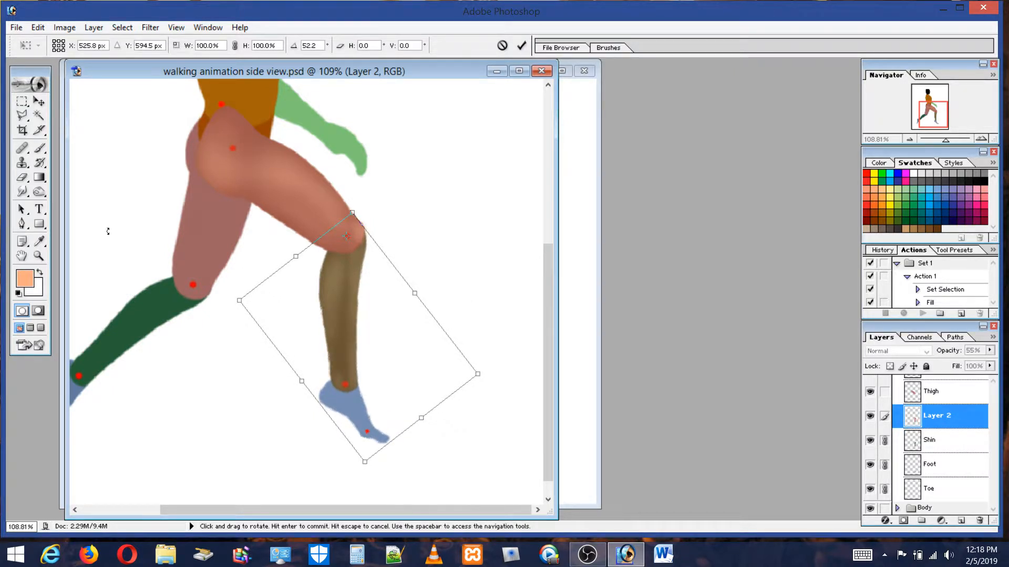
{"action": "key", "text": "Return"}
{"action": "key", "text": "z"}
{"action": "left_click", "coordinate": [334, 304]}
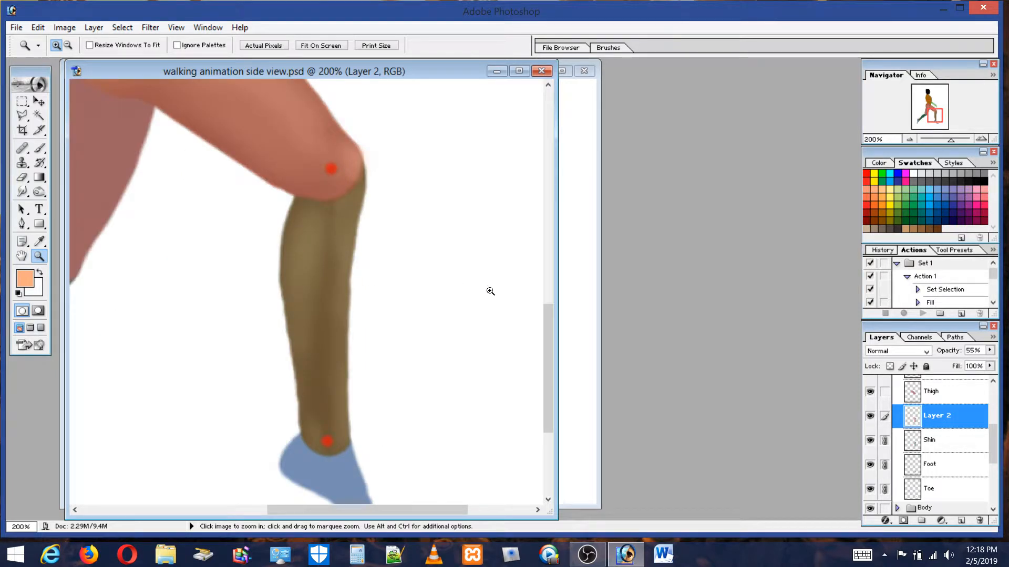
{"action": "left_click_drag", "start_coordinate": [545, 327], "coordinate": [552, 272]}
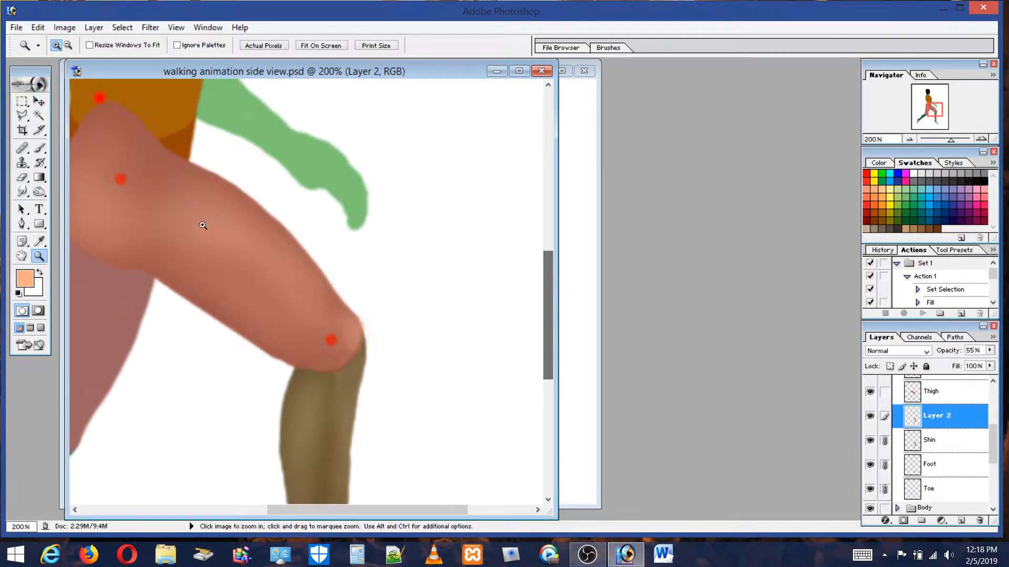
Restore the shading of the front leg by setting the opacity of Layer 2 and Layer 1 to 100%
{"action": "double_click", "coordinate": [21, 256]}
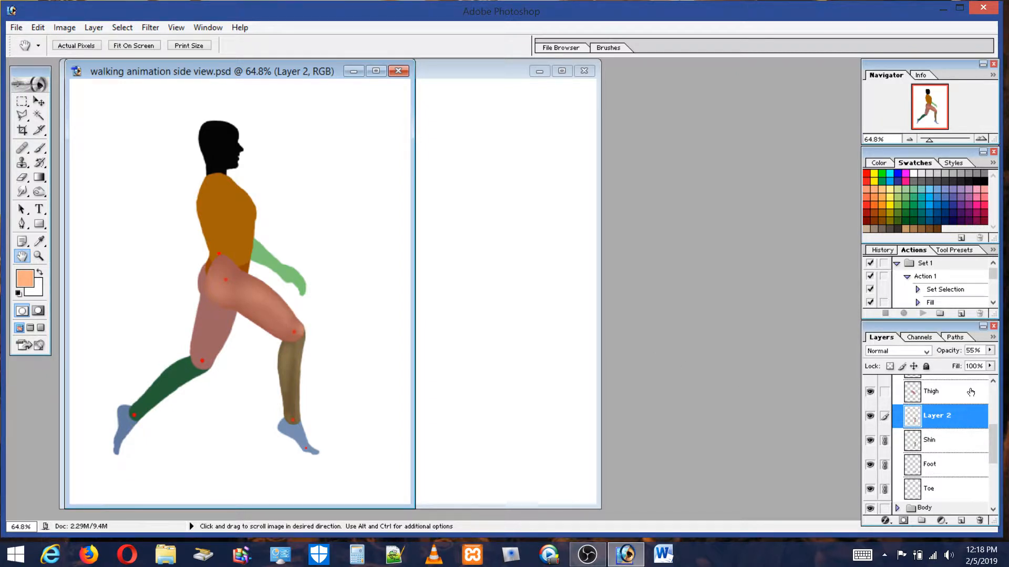
{"action": "left_click", "coordinate": [989, 351]}
{"action": "left_click_drag", "start_coordinate": [963, 359], "coordinate": [991, 361]}
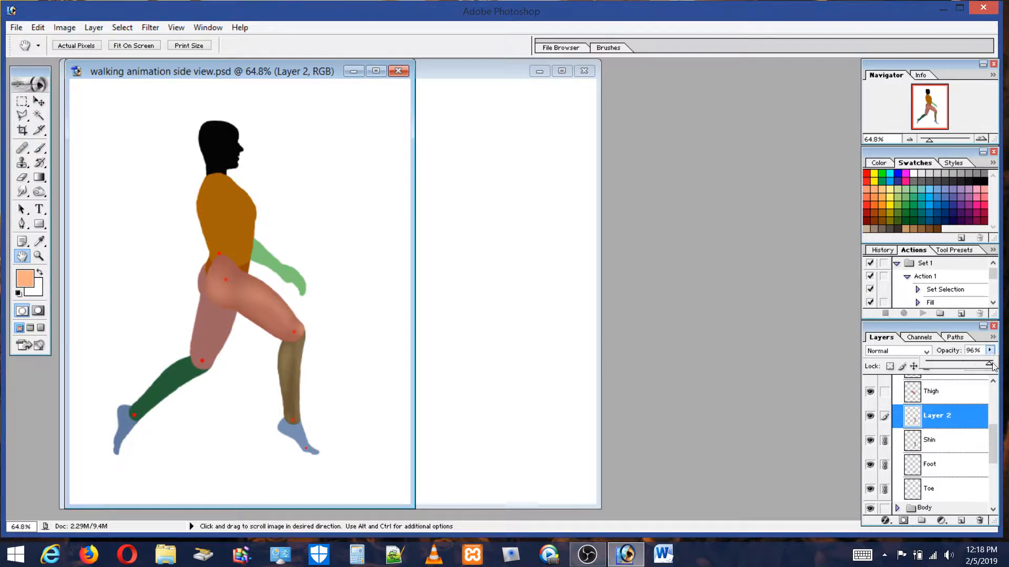
{"action": "left_click", "coordinate": [936, 386]}
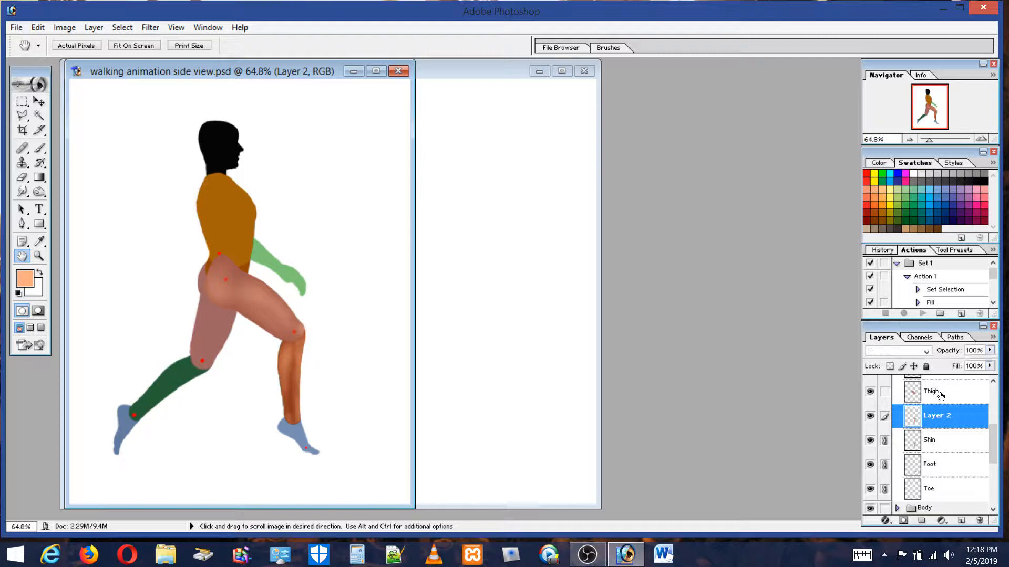
{"action": "left_click", "coordinate": [936, 388]}
{"action": "left_click_drag", "start_coordinate": [996, 439], "coordinate": [997, 426]}
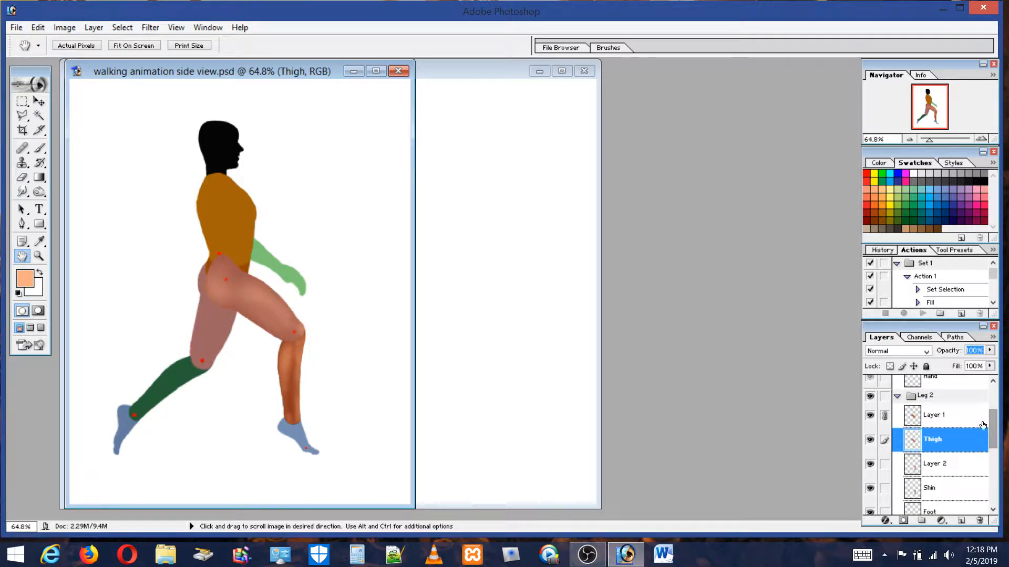
{"action": "left_click", "coordinate": [945, 422]}
{"action": "left_click", "coordinate": [990, 350]}
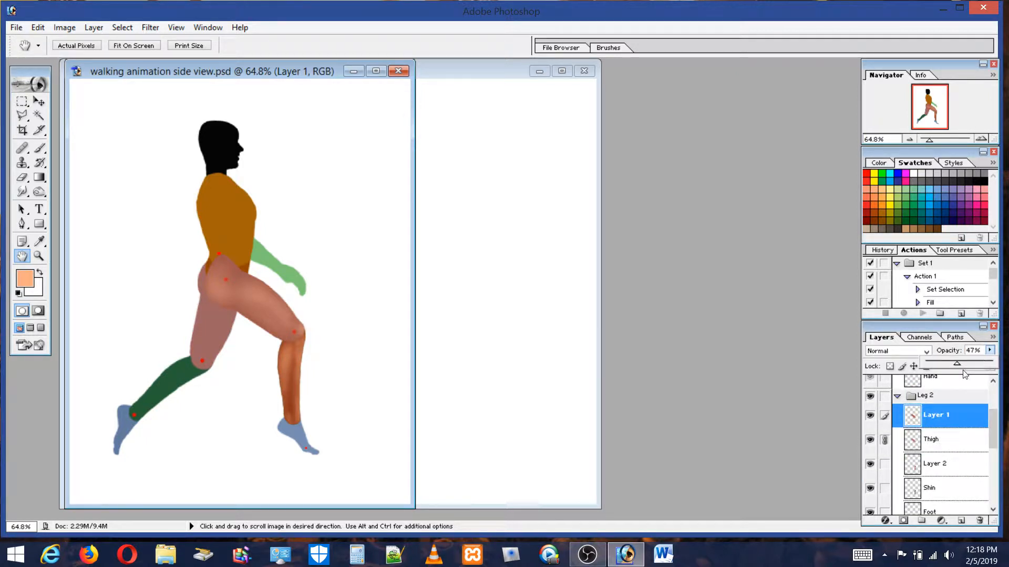
{"action": "left_click_drag", "start_coordinate": [959, 366], "coordinate": [991, 363]}
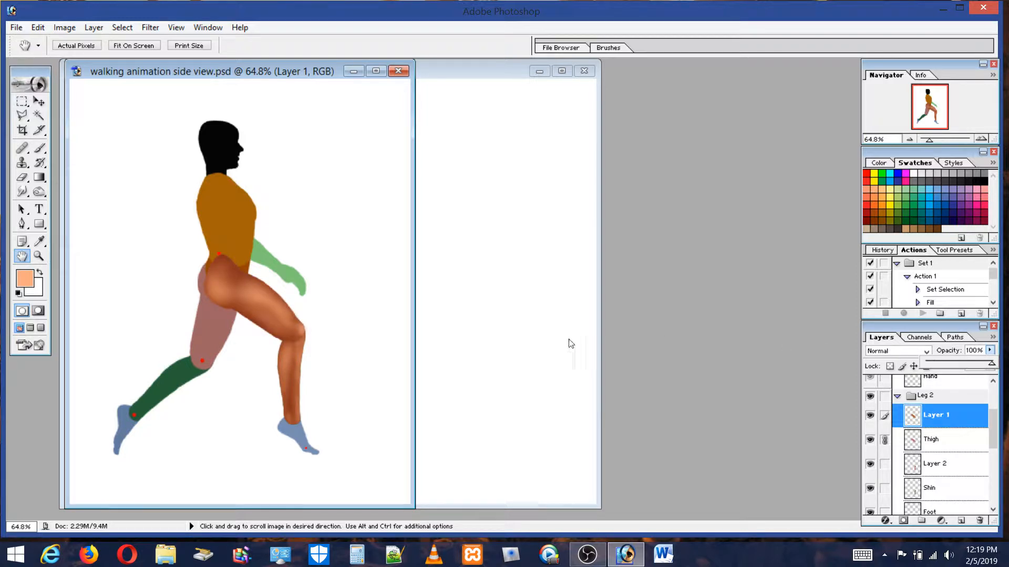
Examine up close how the thigh and shin shading meet at the bent knee, comparing it with the whole figure
{"action": "left_click", "coordinate": [38, 257]}
{"action": "left_click_drag", "start_coordinate": [258, 293], "coordinate": [328, 367]}
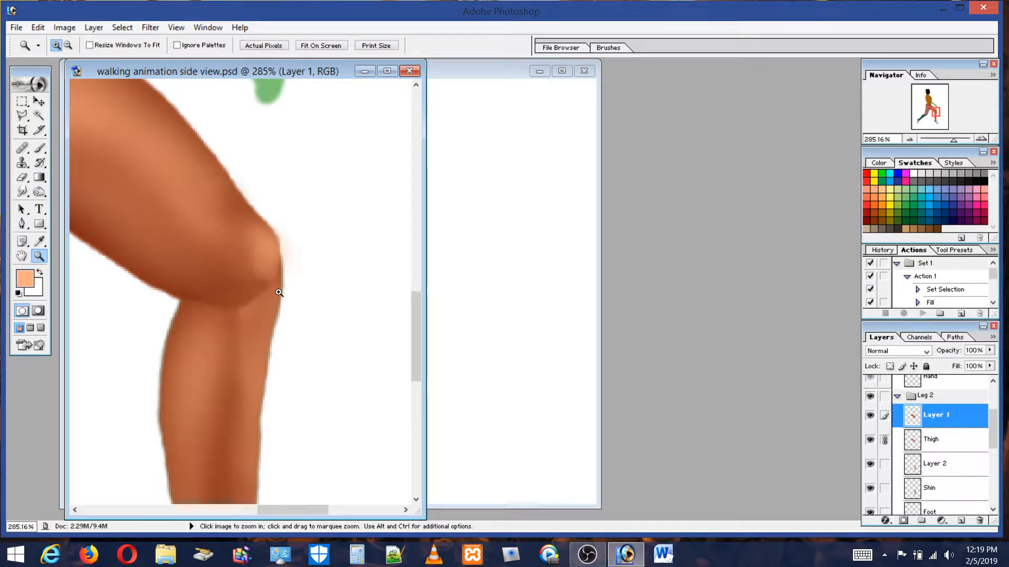
{"action": "double_click", "coordinate": [22, 256]}
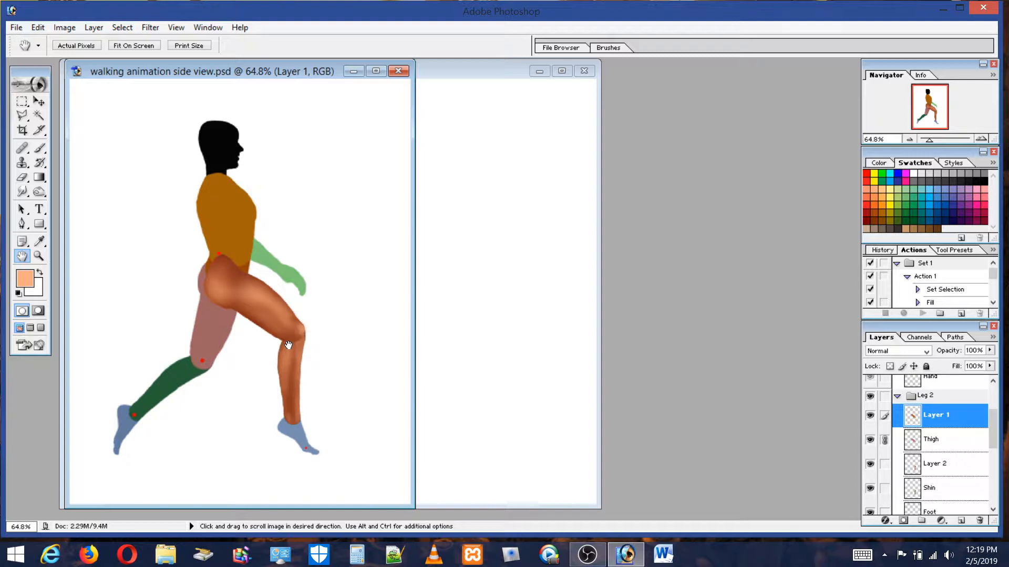
{"action": "left_click", "coordinate": [38, 256]}
{"action": "left_click_drag", "start_coordinate": [265, 332], "coordinate": [332, 357]}
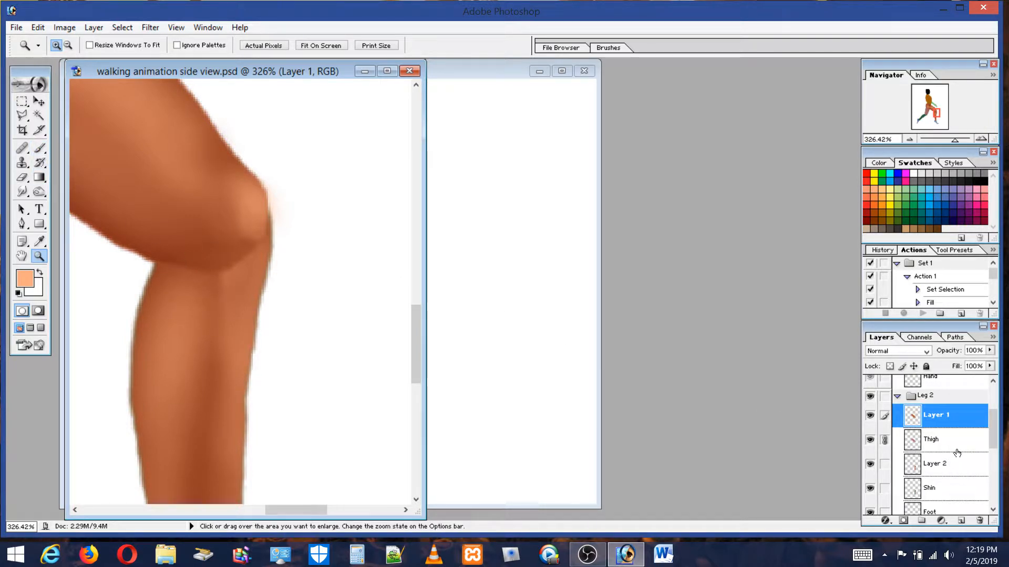
Load the outline of Layer 2 as a selection and brush sampled dark brown shading onto it just below the bent knee
{"action": "left_click", "coordinate": [948, 466]}
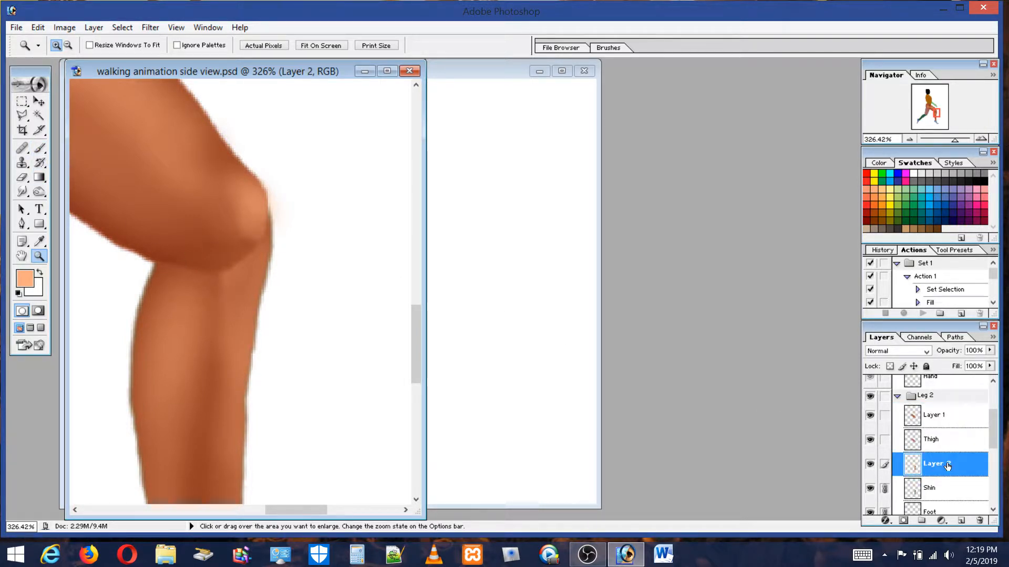
{"action": "left_click", "coordinate": [945, 466], "text": "ctrl"}
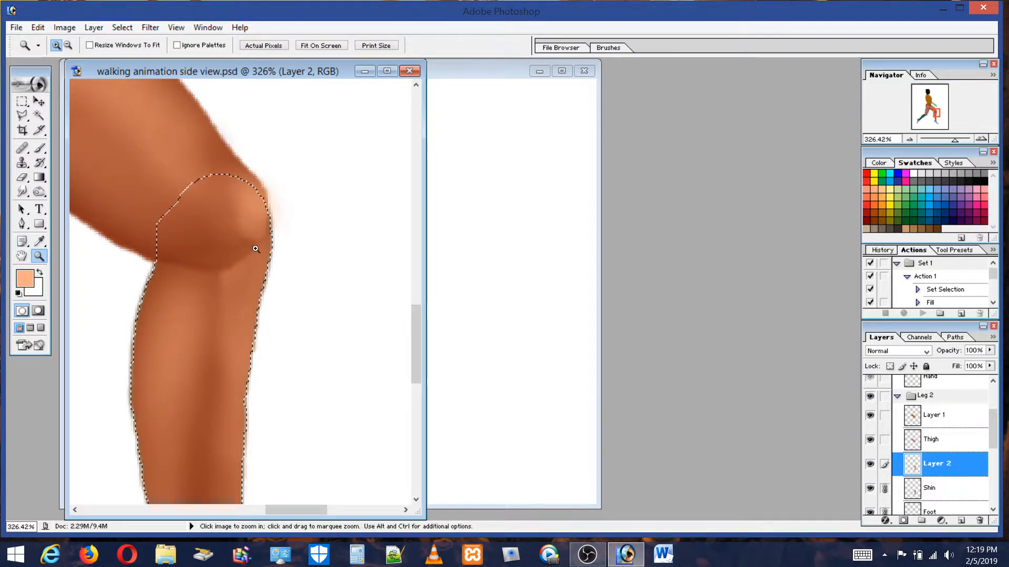
{"action": "left_click", "coordinate": [40, 148]}
{"action": "key", "text": "alt"}
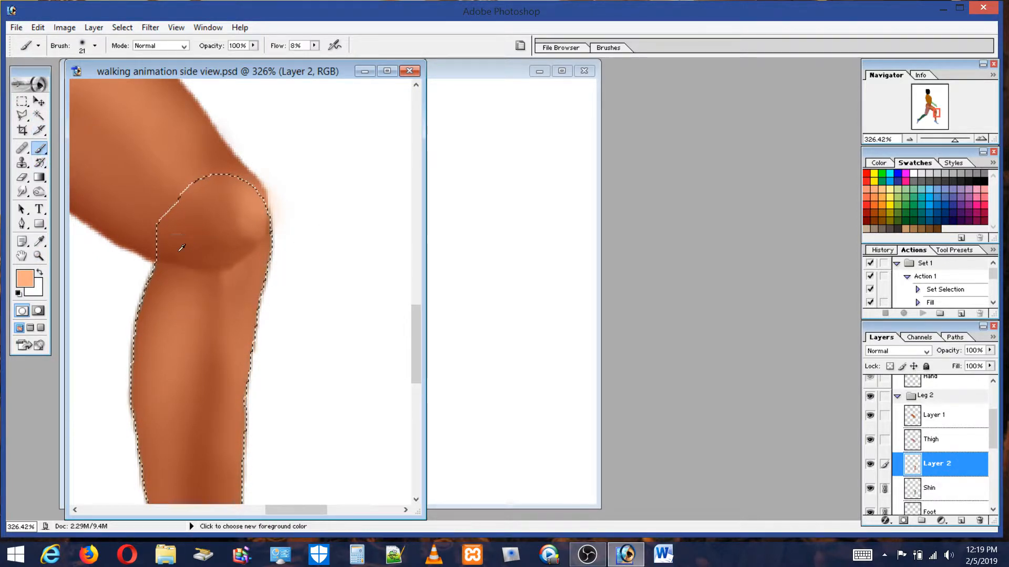
{"action": "left_click", "coordinate": [164, 255], "text": "alt"}
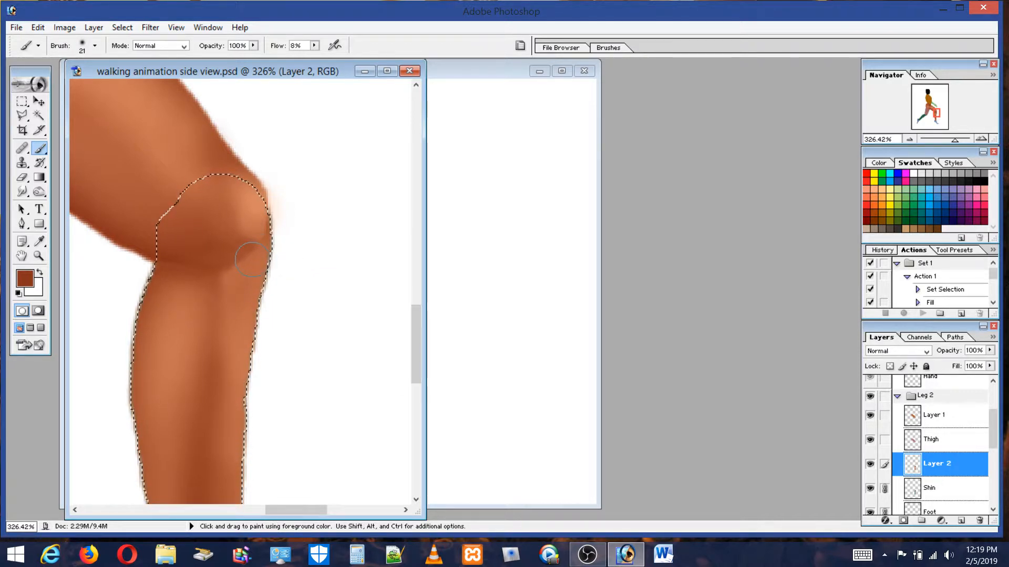
On Layer 1, blend the knee crease inside the selection using a 5 px brush and a 22 px brush with a sampled lighter brown
{"action": "left_click", "coordinate": [941, 441]}
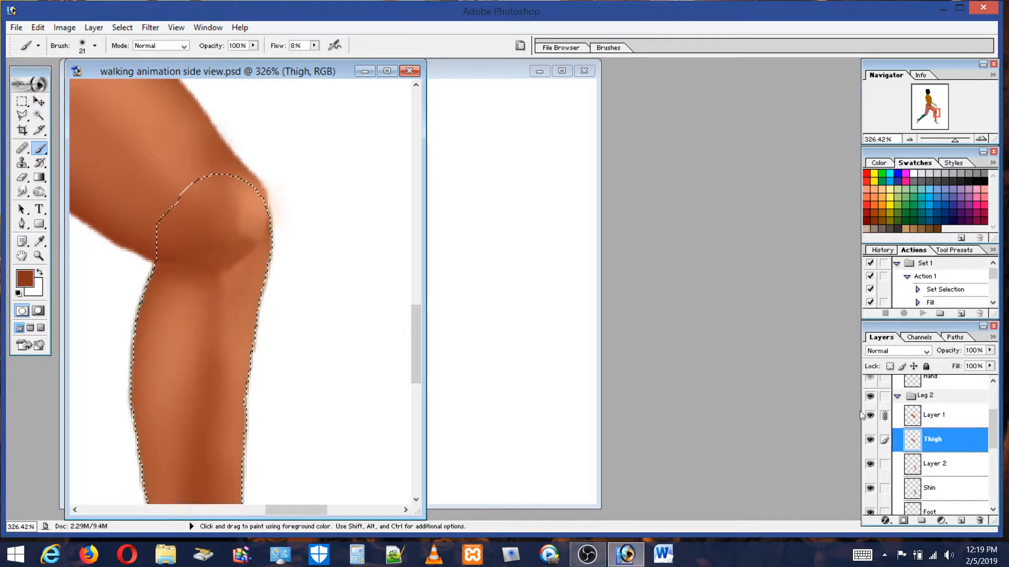
{"action": "left_click", "coordinate": [940, 415]}
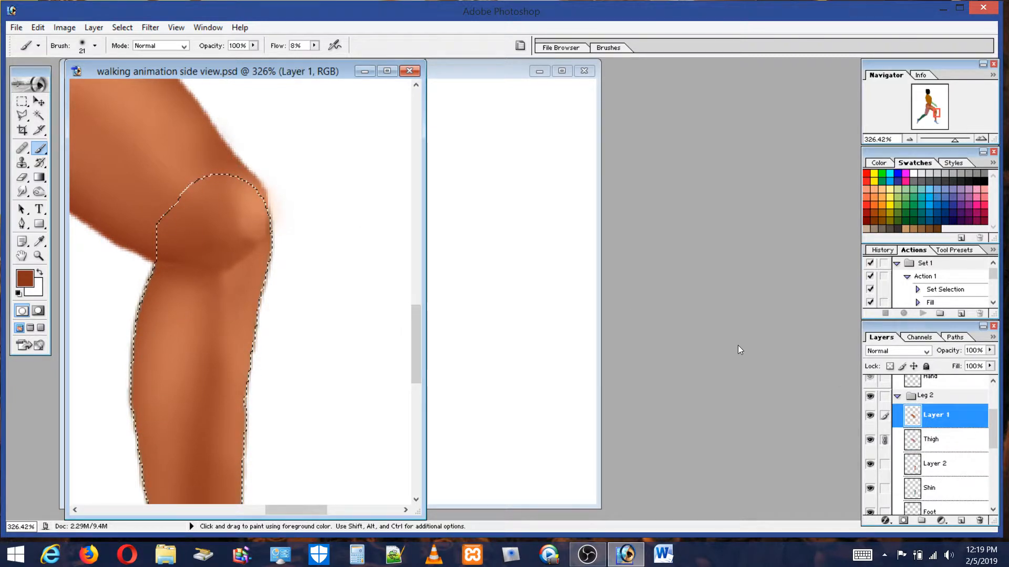
{"action": "left_click", "coordinate": [86, 46]}
{"action": "left_click", "coordinate": [19, 80]}
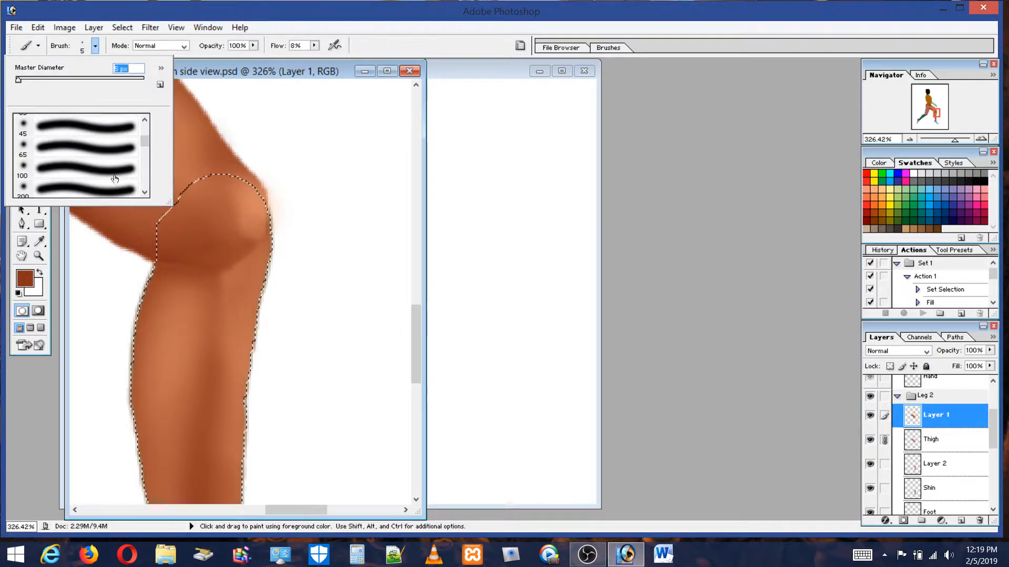
{"action": "left_click", "coordinate": [173, 265]}
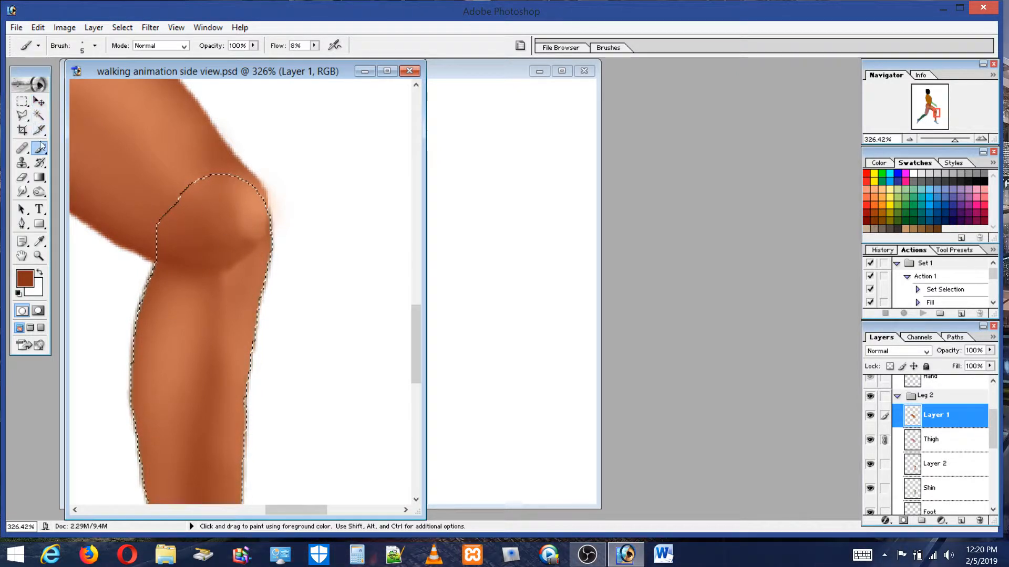
{"action": "left_click", "coordinate": [82, 47]}
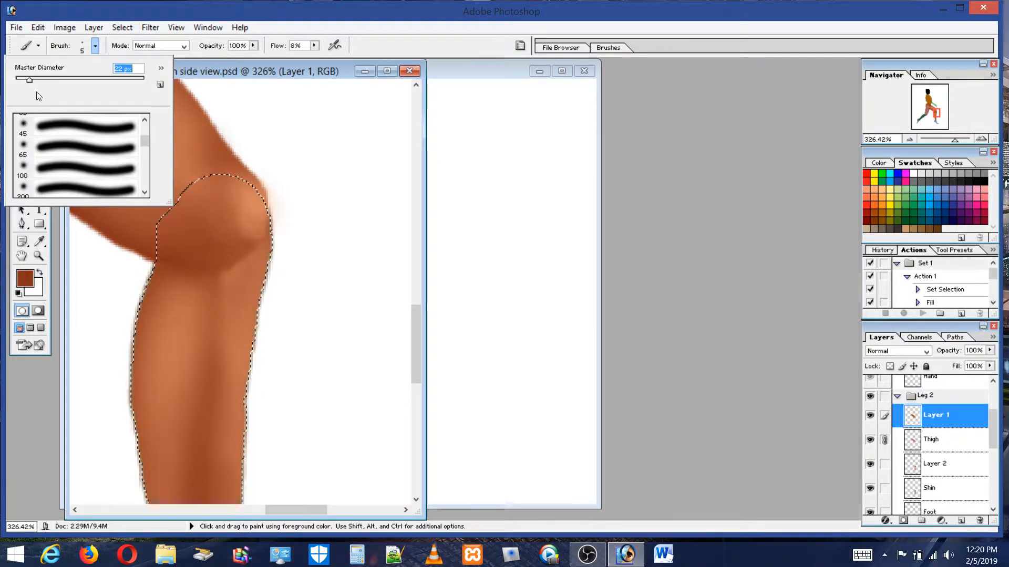
{"action": "left_click", "coordinate": [237, 273]}
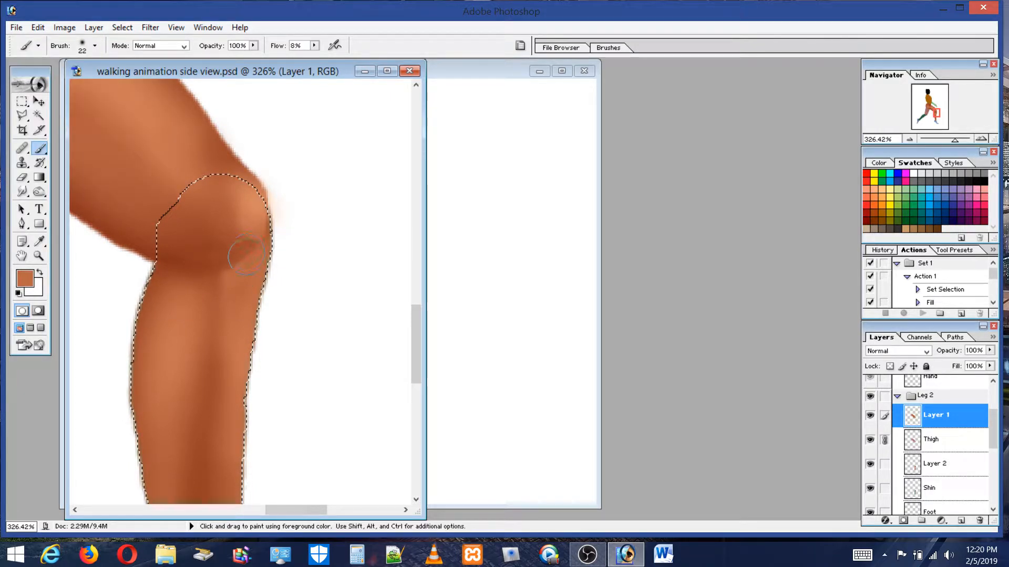
Try to soften the knee shading on Layer 1 of the Leg 2 group, painting with a lighter skin tone sampled from the knee
{"action": "mouse_move", "coordinate": [243, 259]}
{"action": "left_mouse_down"}
{"action": "mouse_move", "coordinate": [244, 247]}
{"action": "mouse_move", "coordinate": [229, 270]}
{"action": "mouse_move", "coordinate": [235, 256]}
{"action": "left_mouse_up"}
{"action": "left_click", "coordinate": [256, 212], "text": "alt"}
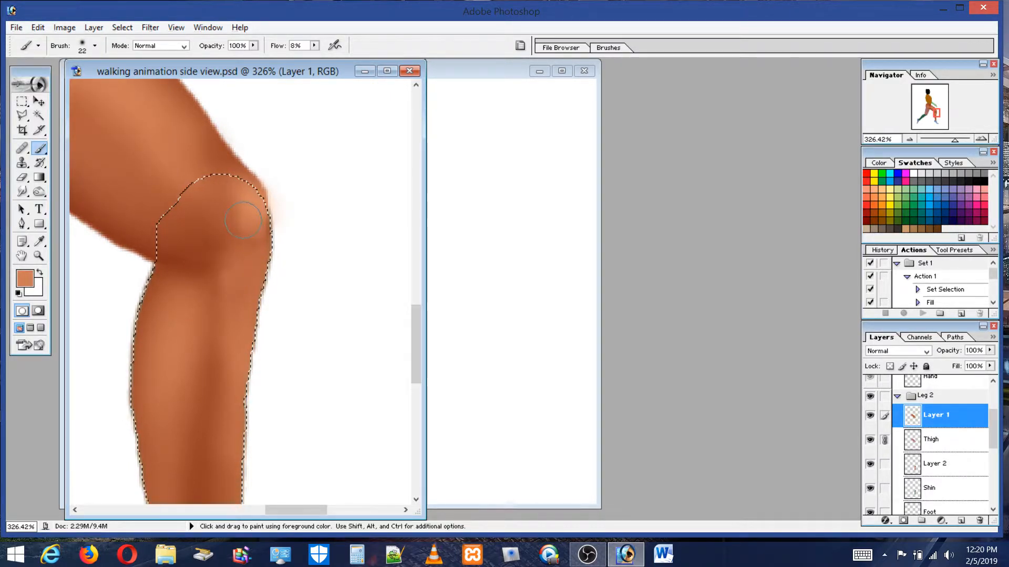
{"action": "mouse_move", "coordinate": [243, 220]}
{"action": "left_mouse_down"}
{"action": "mouse_move", "coordinate": [237, 250]}
{"action": "mouse_move", "coordinate": [248, 247]}
{"action": "mouse_move", "coordinate": [251, 257]}
{"action": "mouse_move", "coordinate": [229, 311]}
{"action": "mouse_move", "coordinate": [246, 314]}
{"action": "mouse_move", "coordinate": [260, 228]}
{"action": "left_mouse_up"}
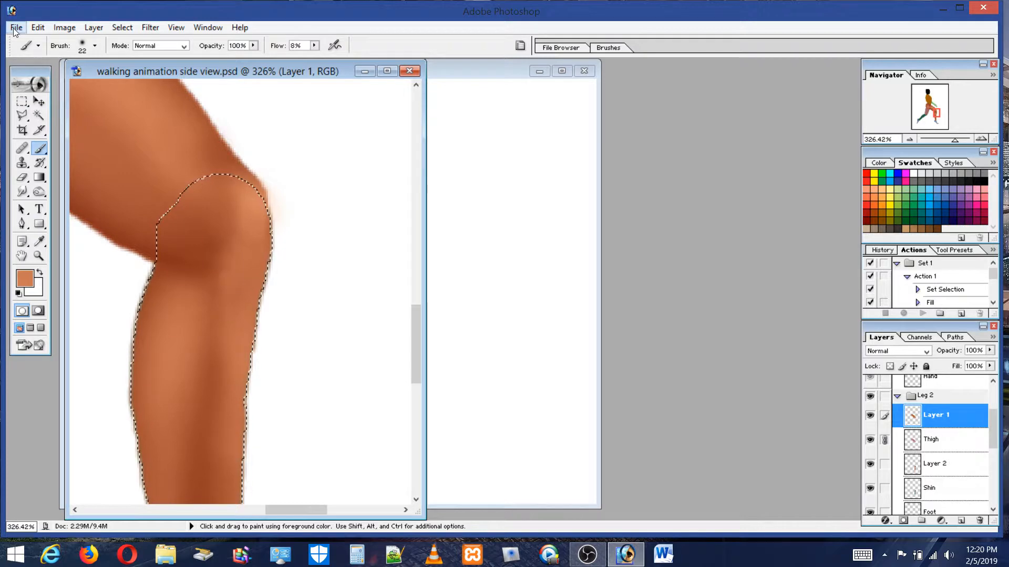
Undo the most recent knee brush strokes one after another
{"action": "left_click", "coordinate": [38, 27]}
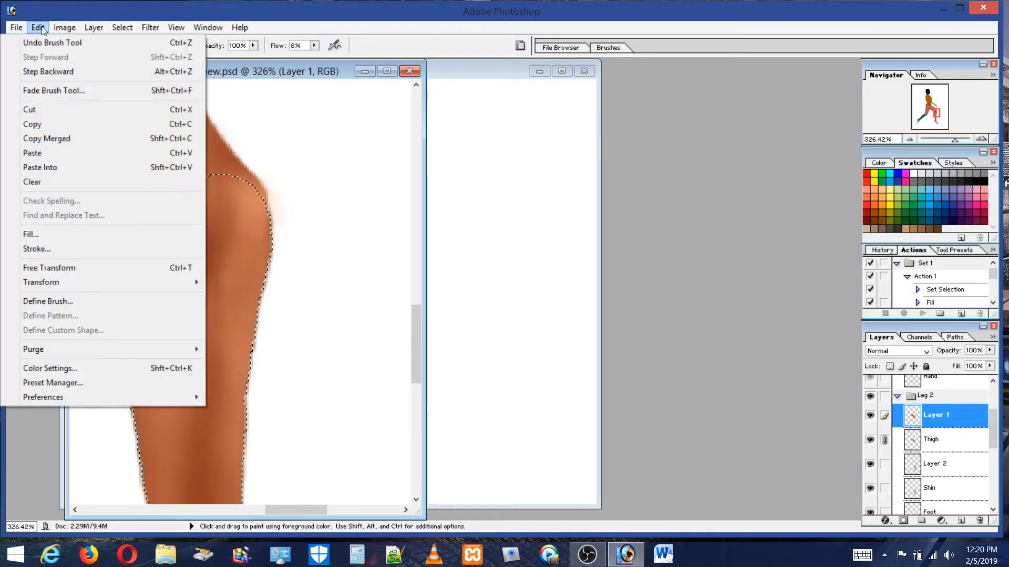
{"action": "left_click", "coordinate": [40, 43]}
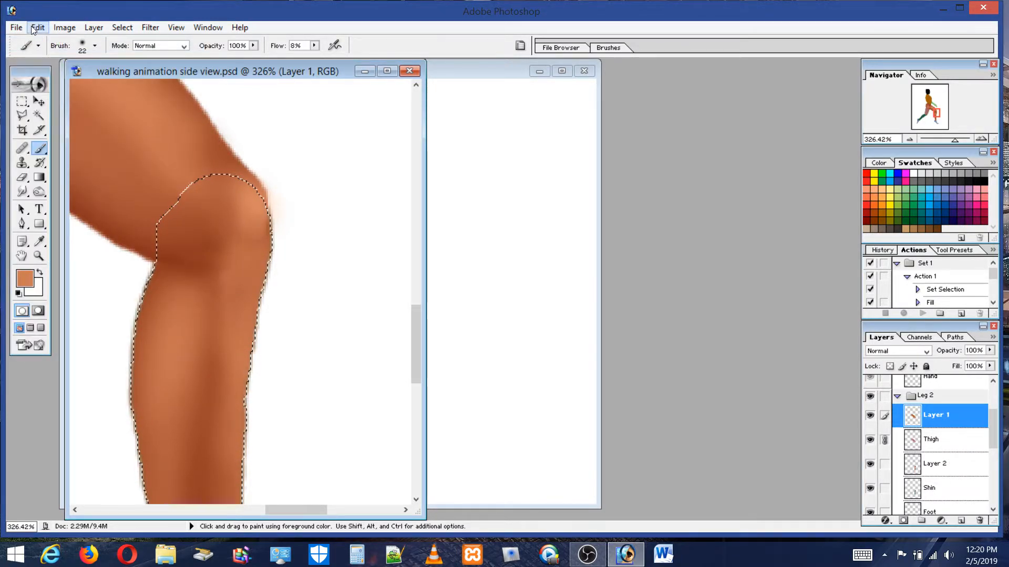
{"action": "left_click", "coordinate": [37, 27]}
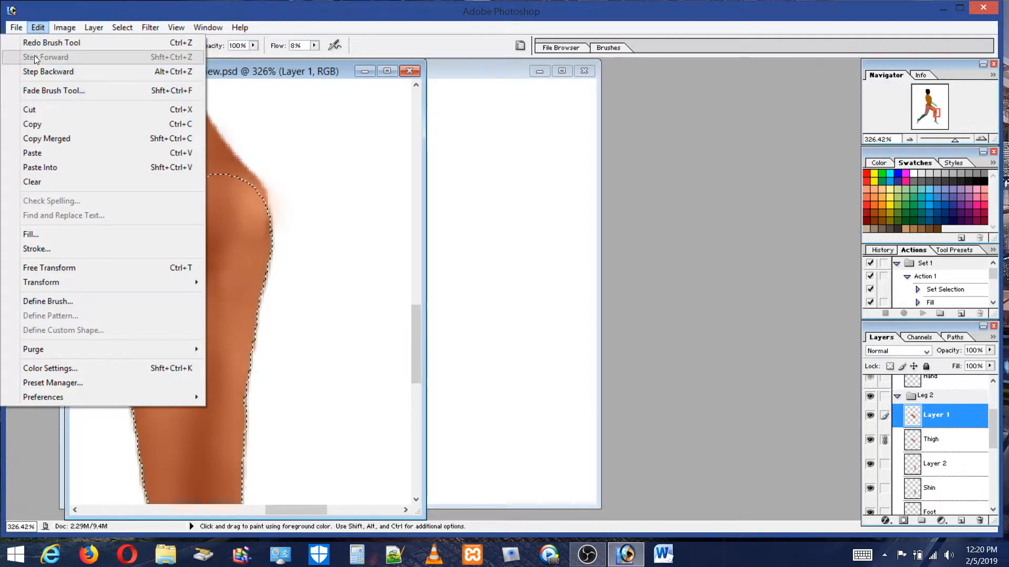
{"action": "left_click", "coordinate": [34, 72]}
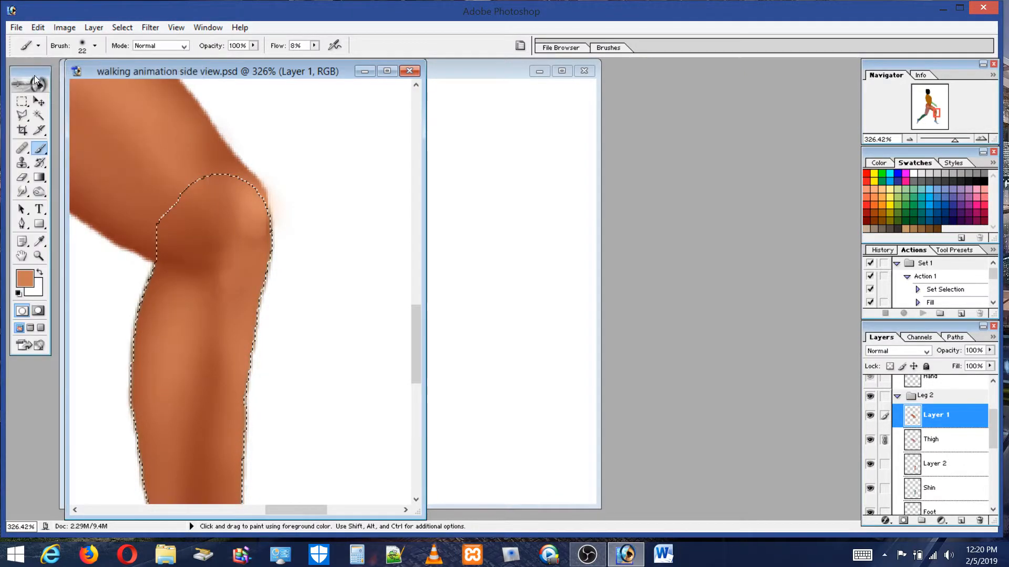
{"action": "left_click", "coordinate": [41, 27]}
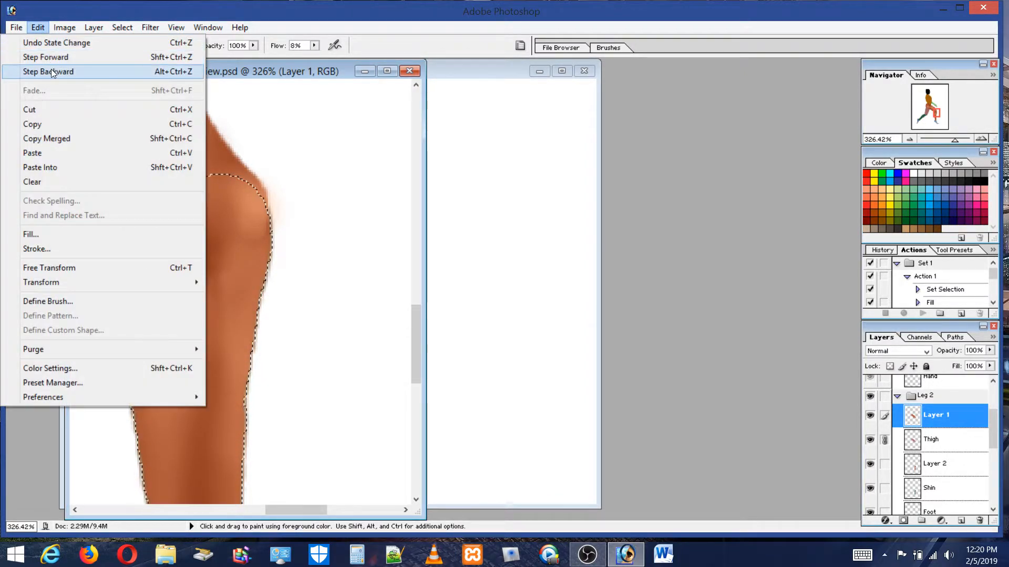
{"action": "left_click", "coordinate": [51, 68]}
{"action": "left_click", "coordinate": [36, 27]}
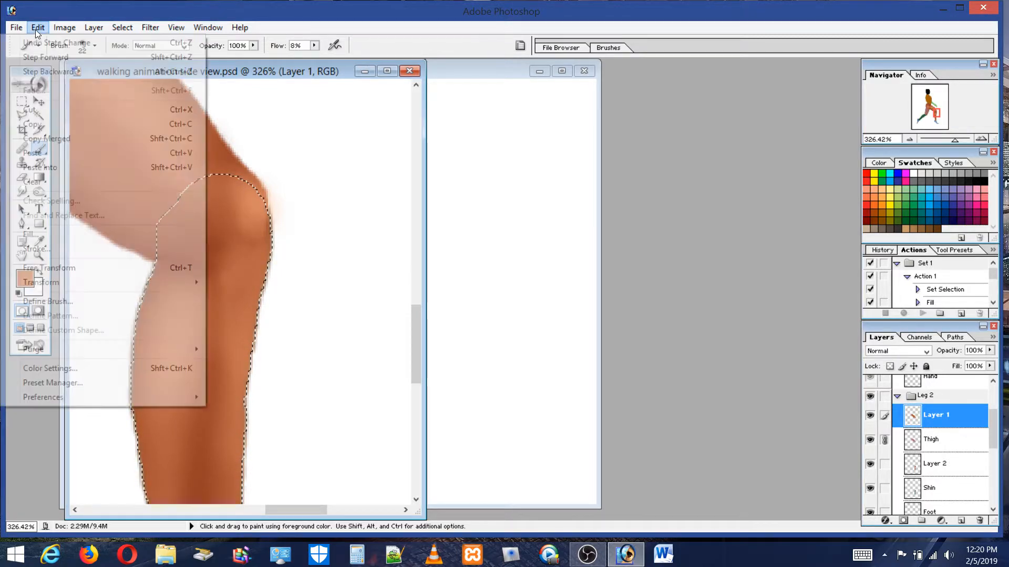
{"action": "left_click", "coordinate": [37, 77]}
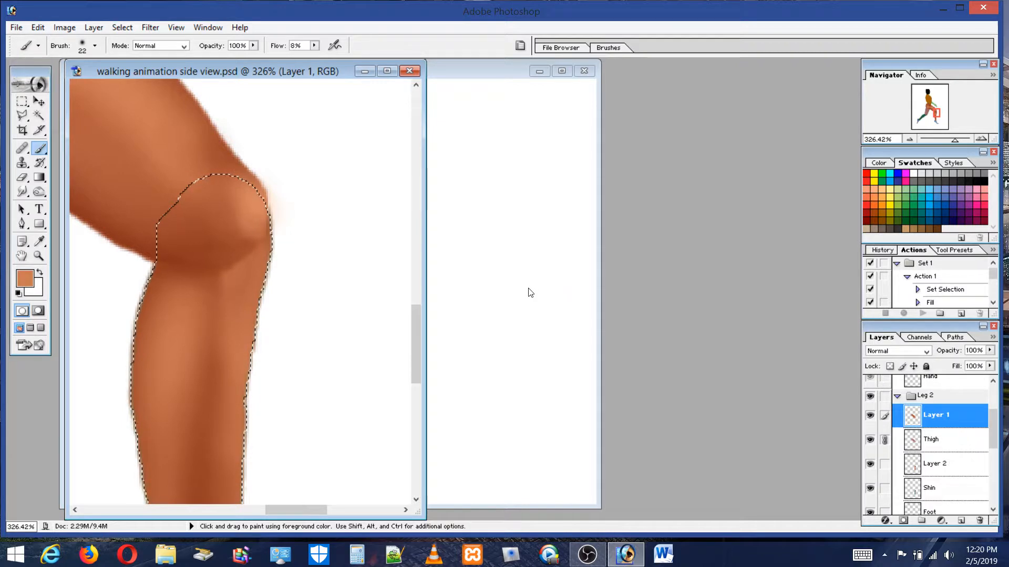
Load the outline of Layer 1, switch to Layer 2 and load the shin shading's outline as the selection
{"action": "left_click", "coordinate": [934, 416], "text": "ctrl"}
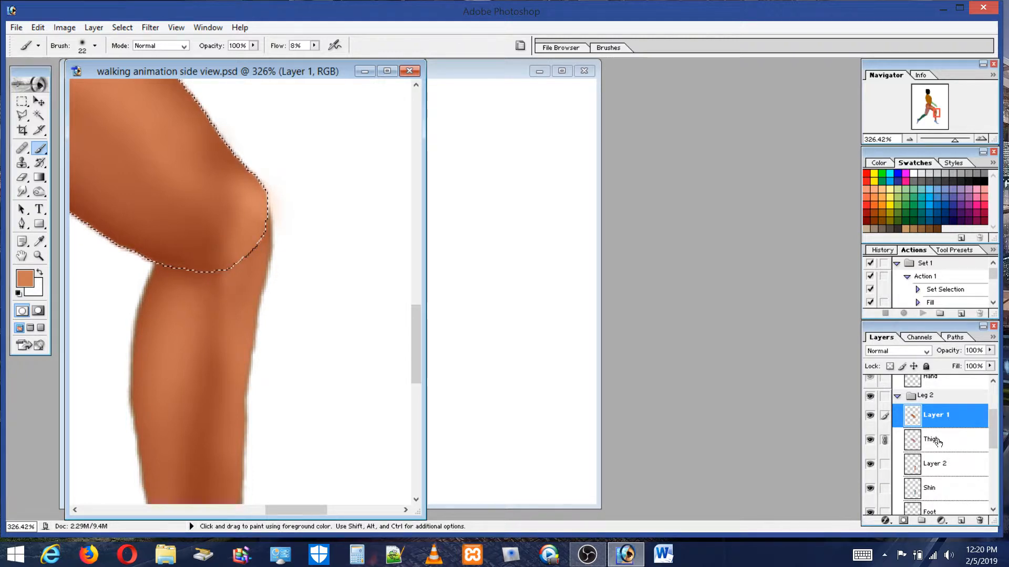
{"action": "left_click", "coordinate": [937, 463]}
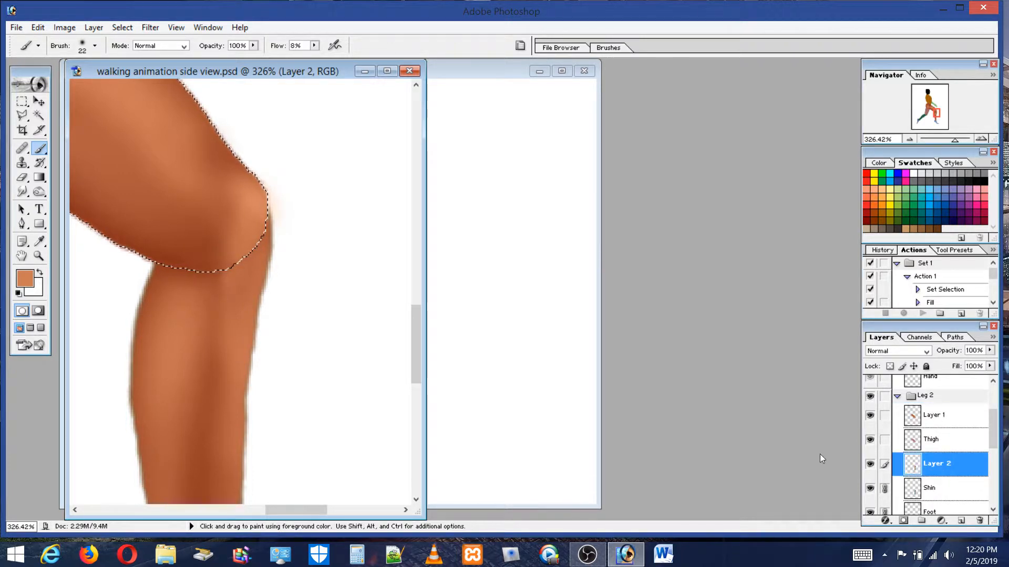
{"action": "left_click", "coordinate": [915, 481], "text": "ctrl"}
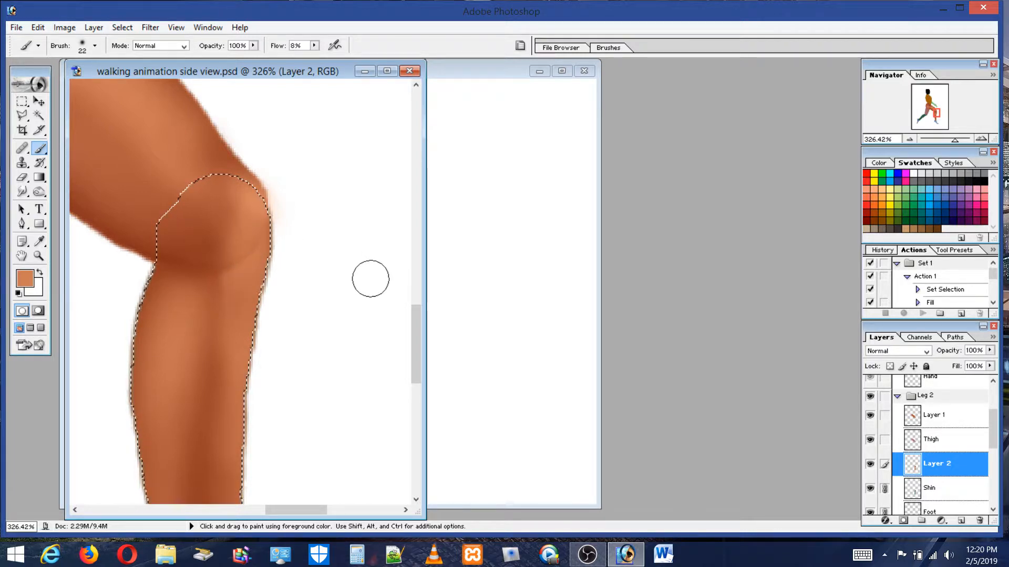
Clear the shin selection and fit the whole walking figure in the window
{"action": "key", "text": "m"}
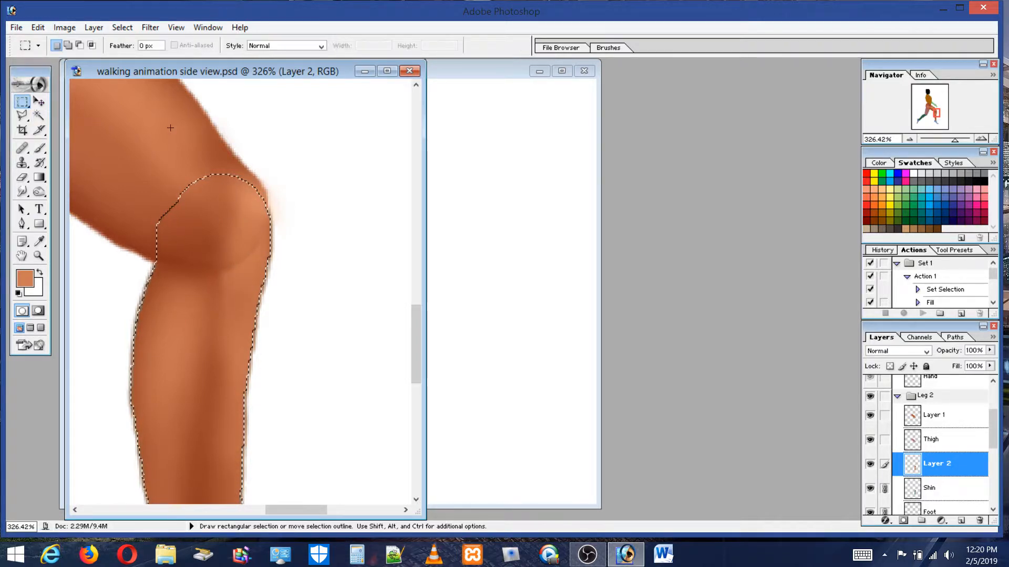
{"action": "left_click", "coordinate": [168, 124]}
{"action": "double_click", "coordinate": [38, 257]}
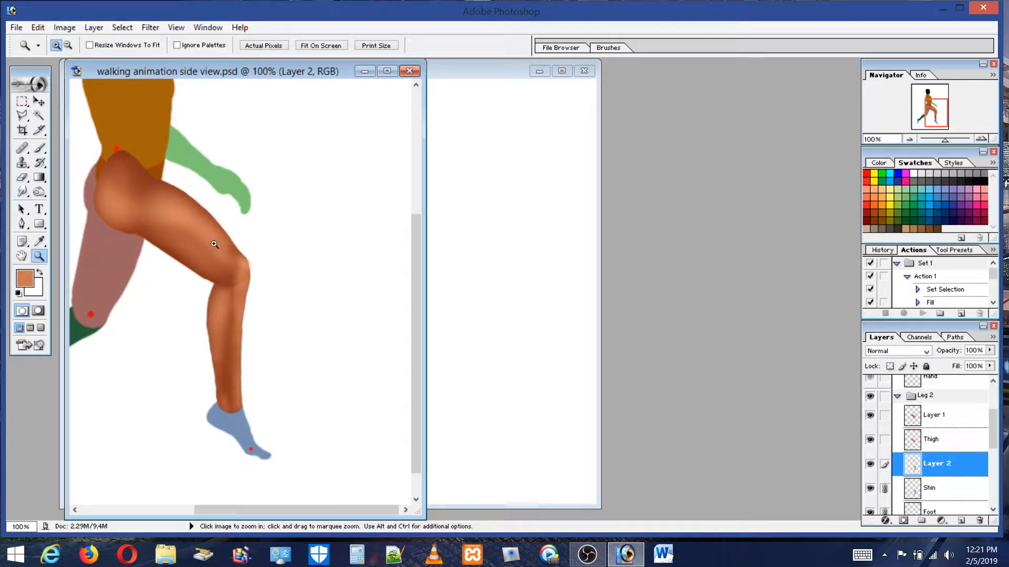
{"action": "double_click", "coordinate": [21, 256]}
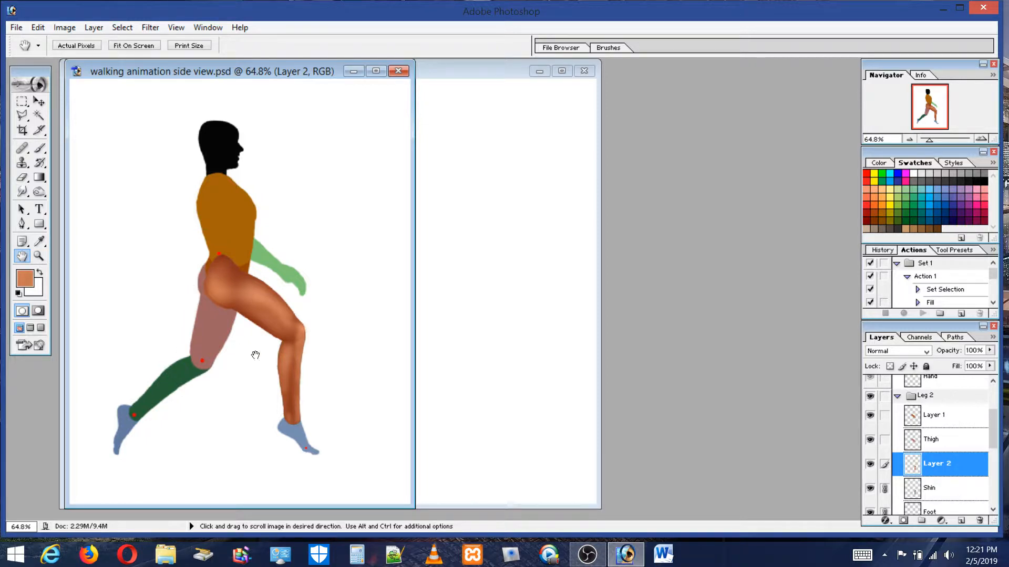
Delete Layer 2, the shin shading, from the Leg 2 group
{"action": "left_click", "coordinate": [870, 464]}
{"action": "left_click", "coordinate": [873, 465]}
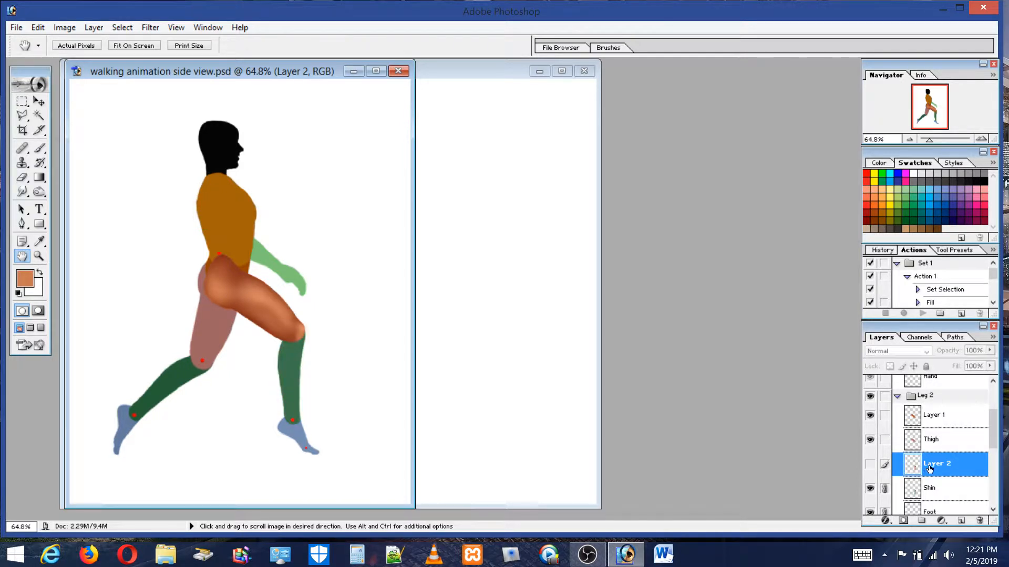
{"action": "left_click", "coordinate": [979, 520]}
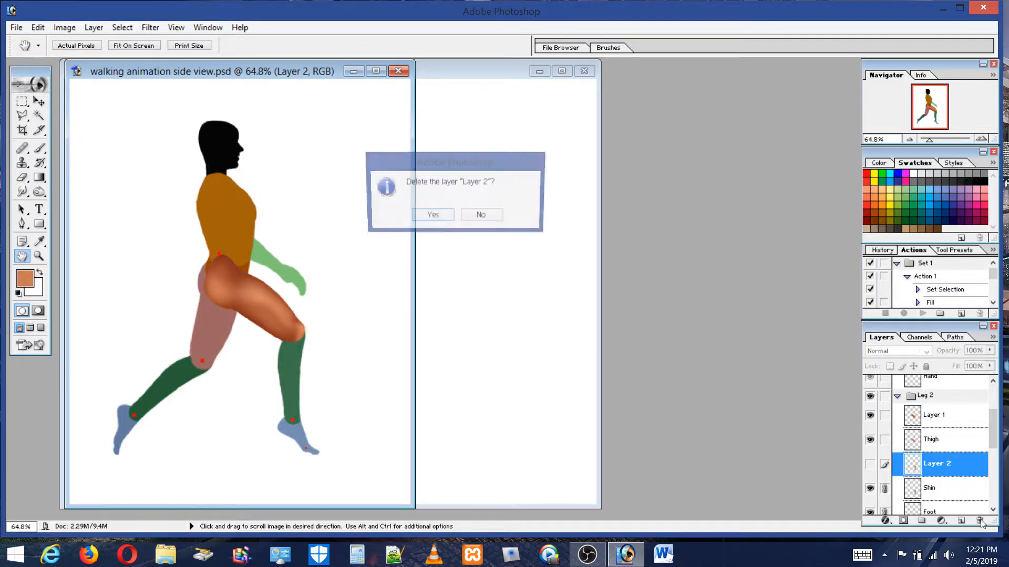
{"action": "left_click", "coordinate": [445, 218]}
Make Layer 1 in the Leg 2 group active and turn on the visibility of the Arm 2 group
{"action": "left_click", "coordinate": [943, 414]}
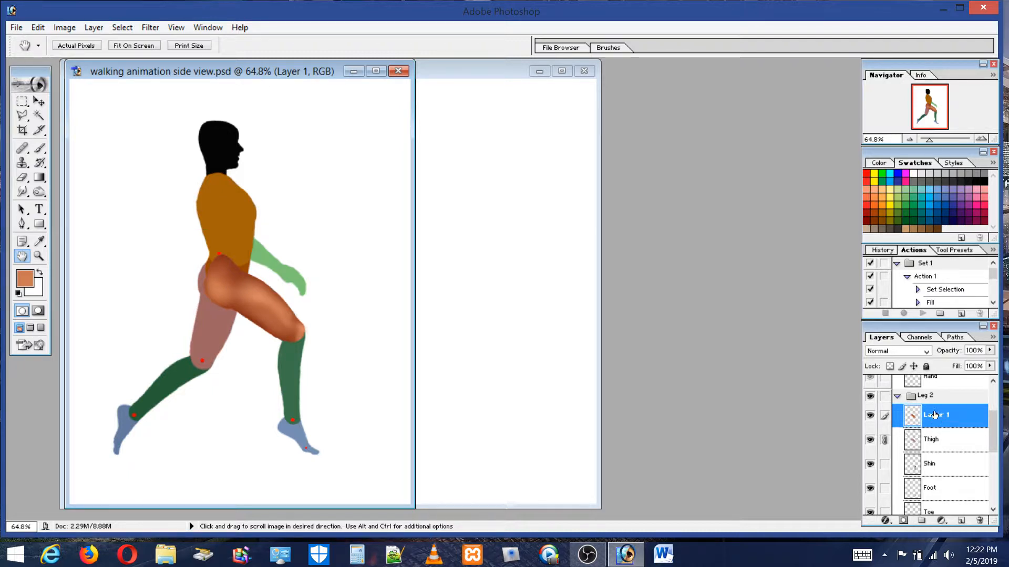
{"action": "scroll", "coordinate": [941, 421], "scroll_direction": "up", "scroll_amount": 3}
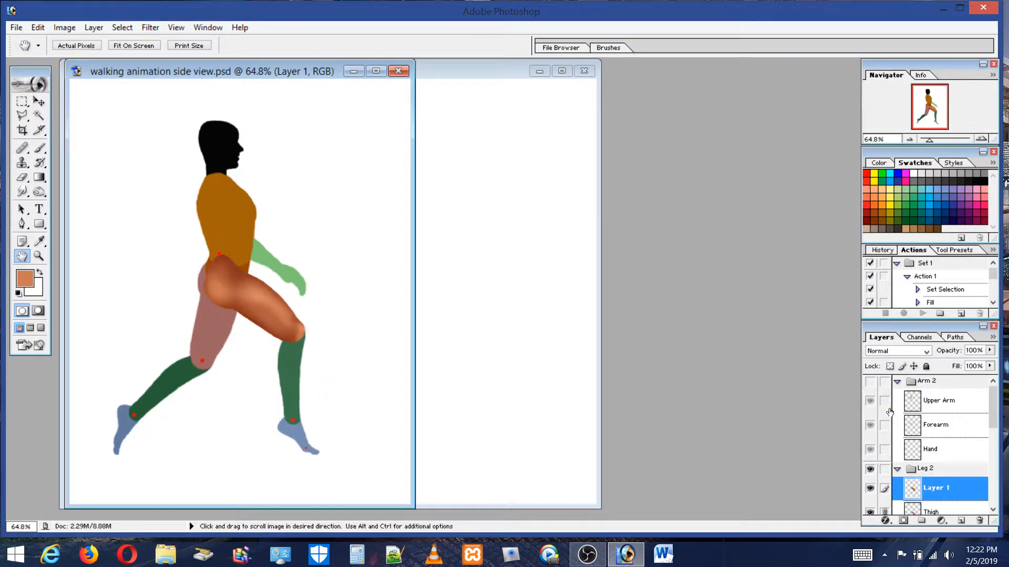
{"action": "left_click", "coordinate": [869, 384]}
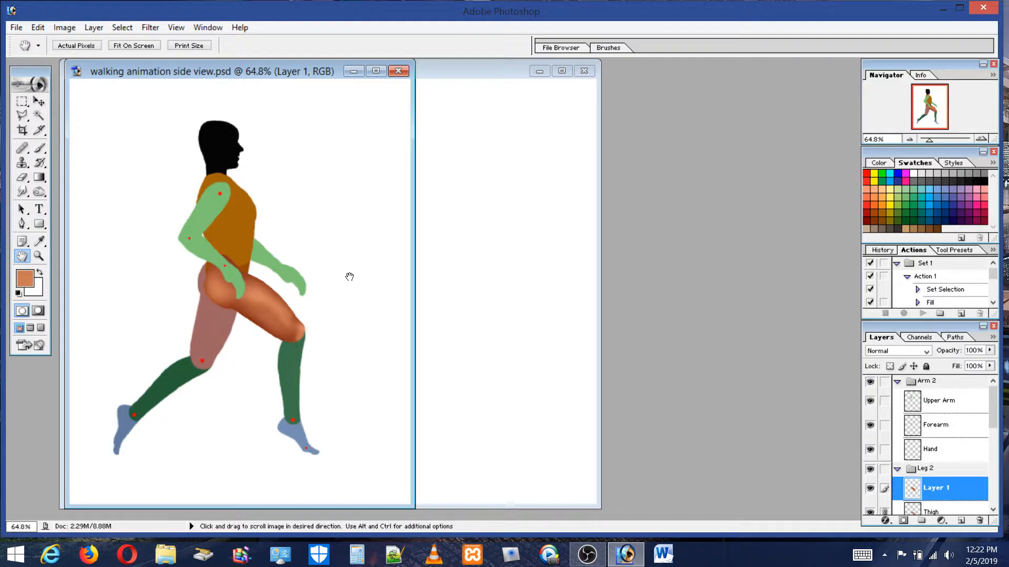
Save walking animation side view.psd and close it
{"action": "left_click", "coordinate": [19, 30]}
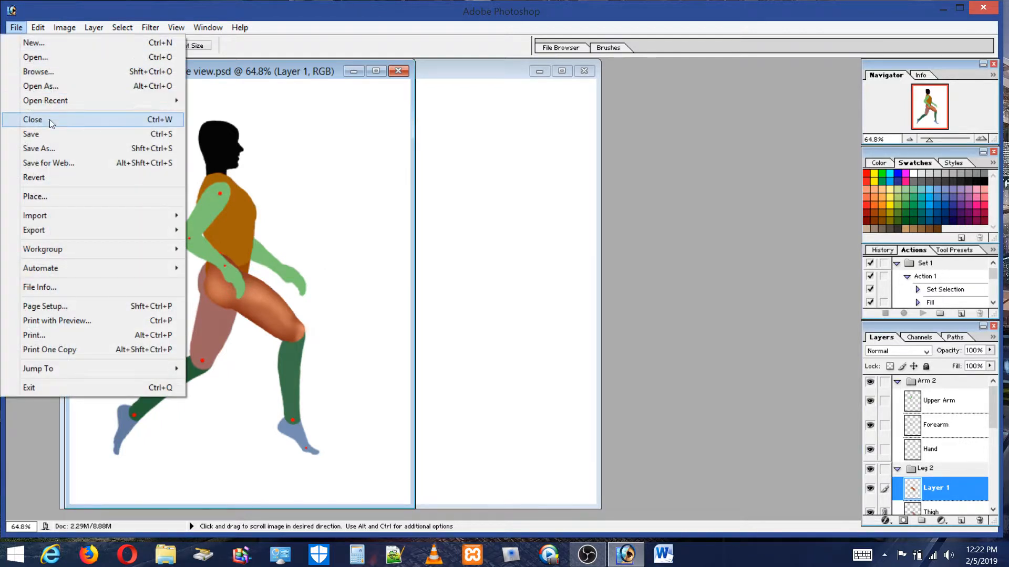
{"action": "left_click", "coordinate": [40, 135]}
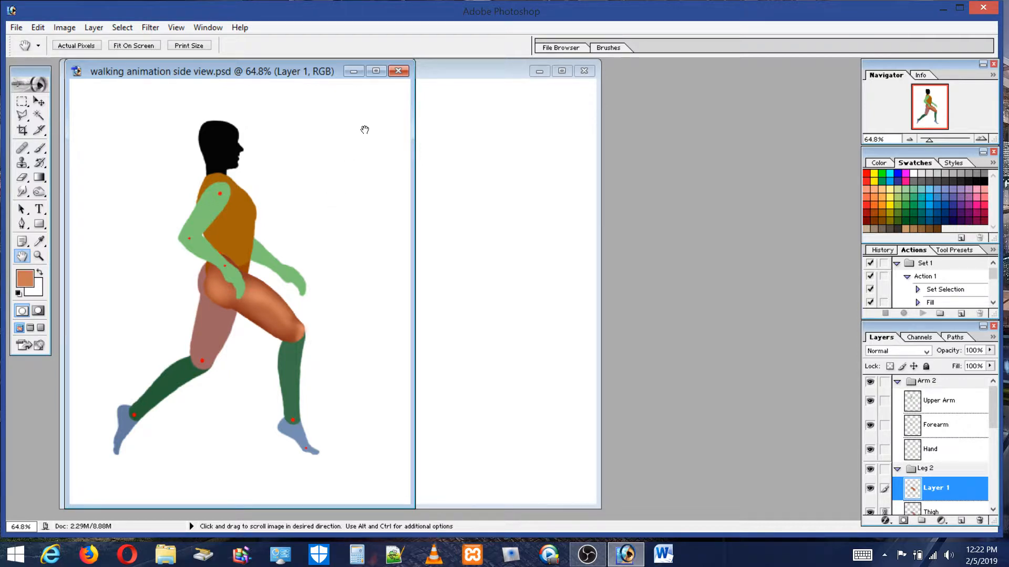
{"action": "left_click", "coordinate": [398, 70]}
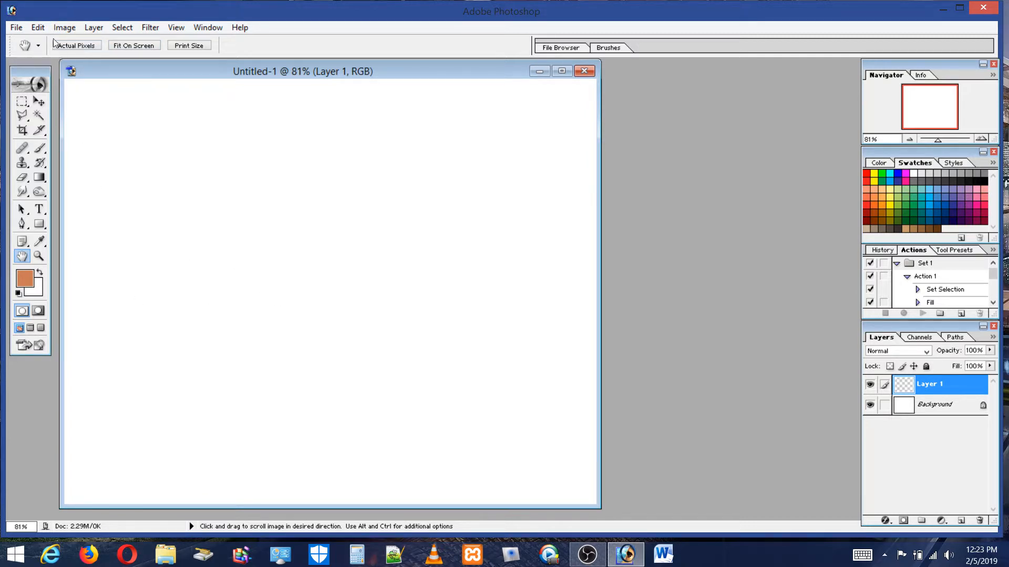
Draw and clear a rectangular selection on the blank Layer 1 of Untitled-1, and try to free transform the layer
{"action": "left_click", "coordinate": [22, 101]}
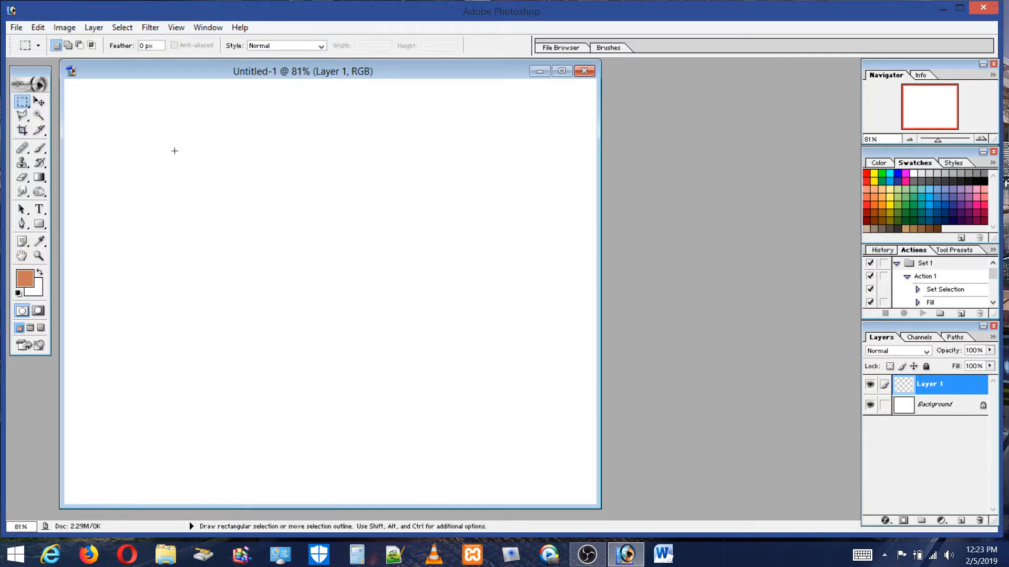
{"action": "left_click_drag", "start_coordinate": [175, 151], "coordinate": [426, 284]}
{"action": "left_click", "coordinate": [292, 206]}
{"action": "left_click", "coordinate": [37, 27]}
{"action": "left_click", "coordinate": [43, 265]}
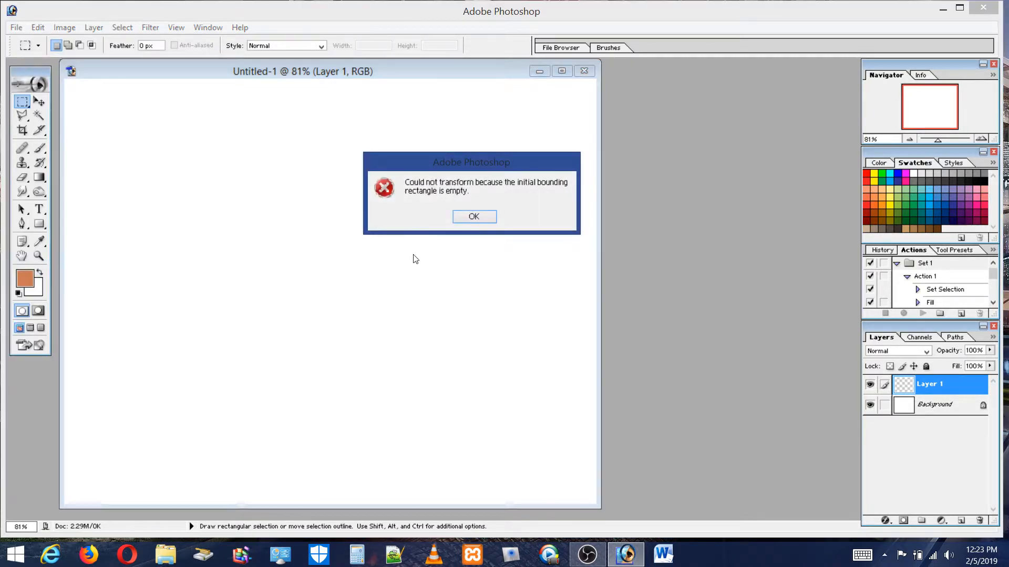
{"action": "left_click", "coordinate": [475, 218]}
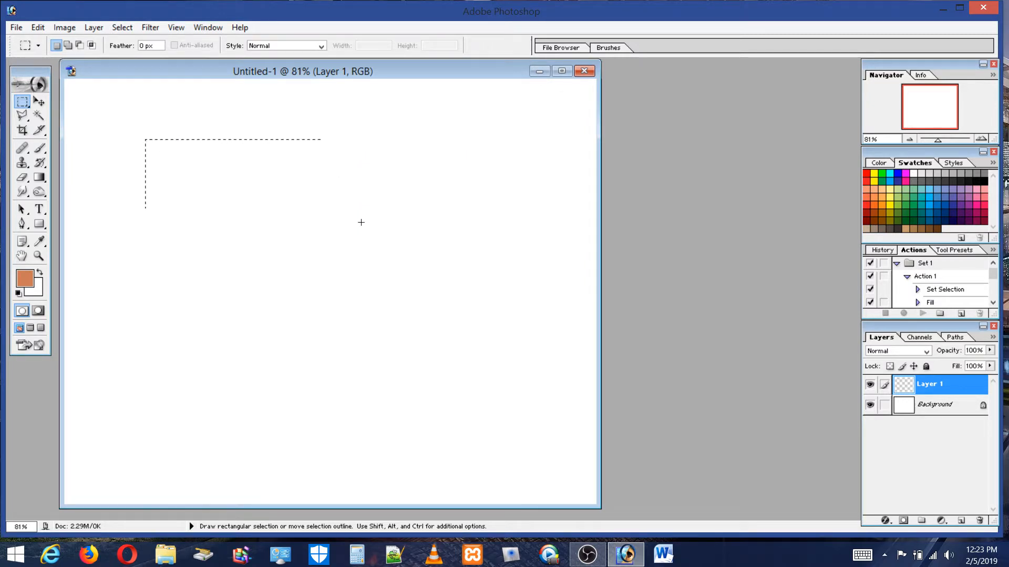
Try to free transform the empty rectangular selection on Layer 1
{"action": "left_click", "coordinate": [38, 29]}
{"action": "left_click", "coordinate": [60, 267]}
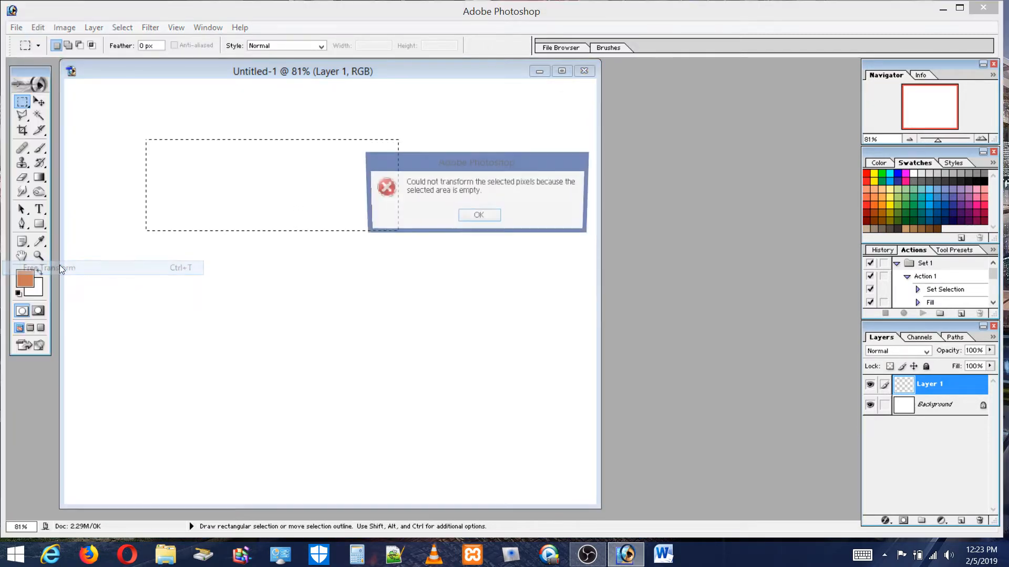
{"action": "left_click", "coordinate": [479, 217]}
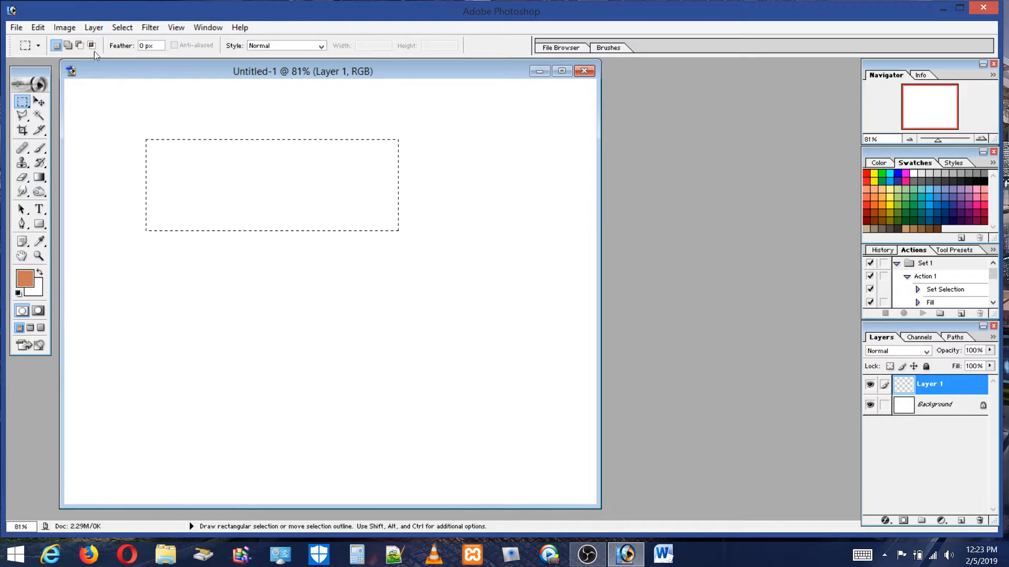
Fill the rectangular selection on Layer 1 with the foreground color in Normal mode and deselect it
{"action": "left_click", "coordinate": [38, 27]}
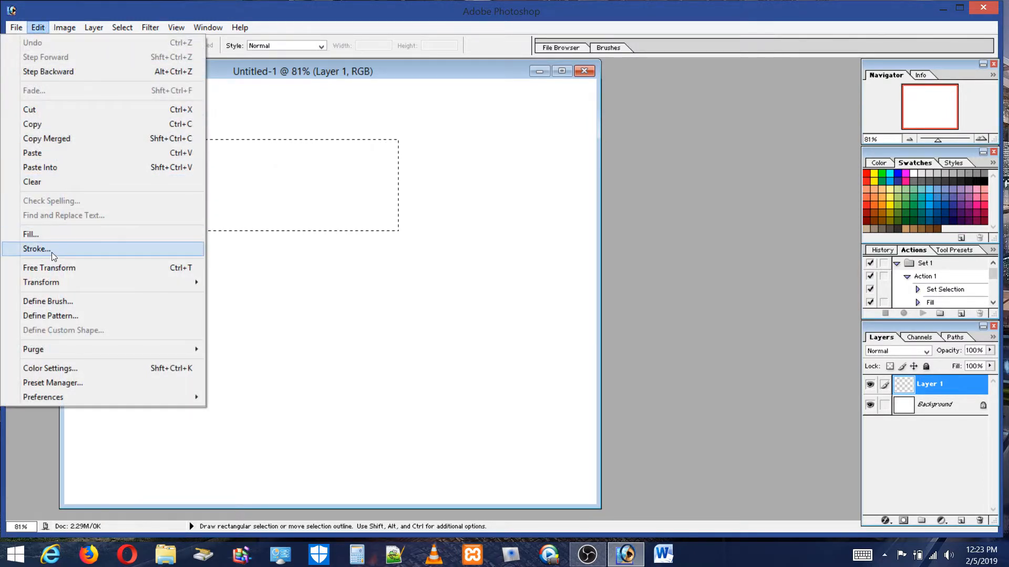
{"action": "left_click", "coordinate": [38, 235]}
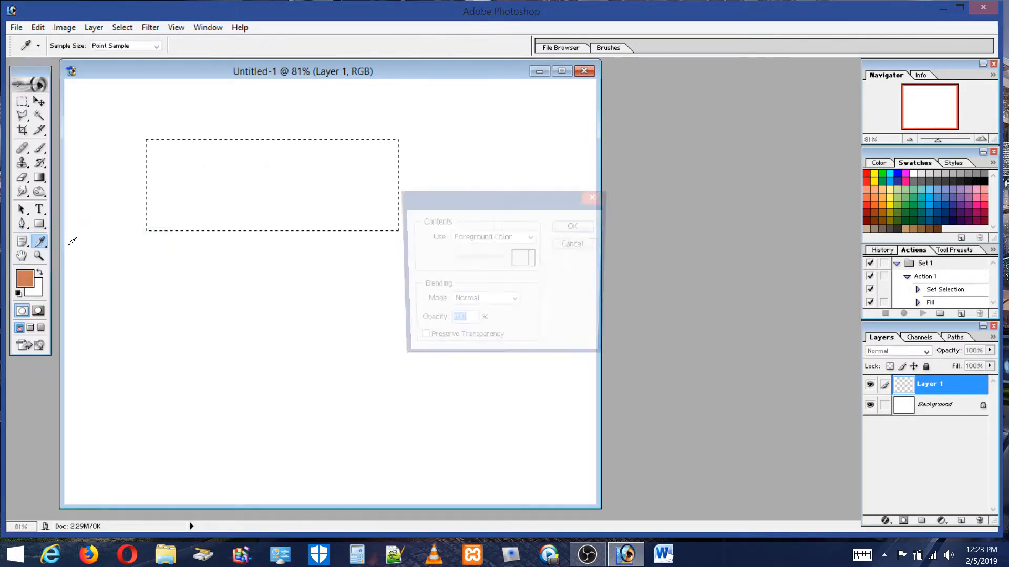
{"action": "left_click", "coordinate": [577, 226]}
{"action": "key", "text": "m"}
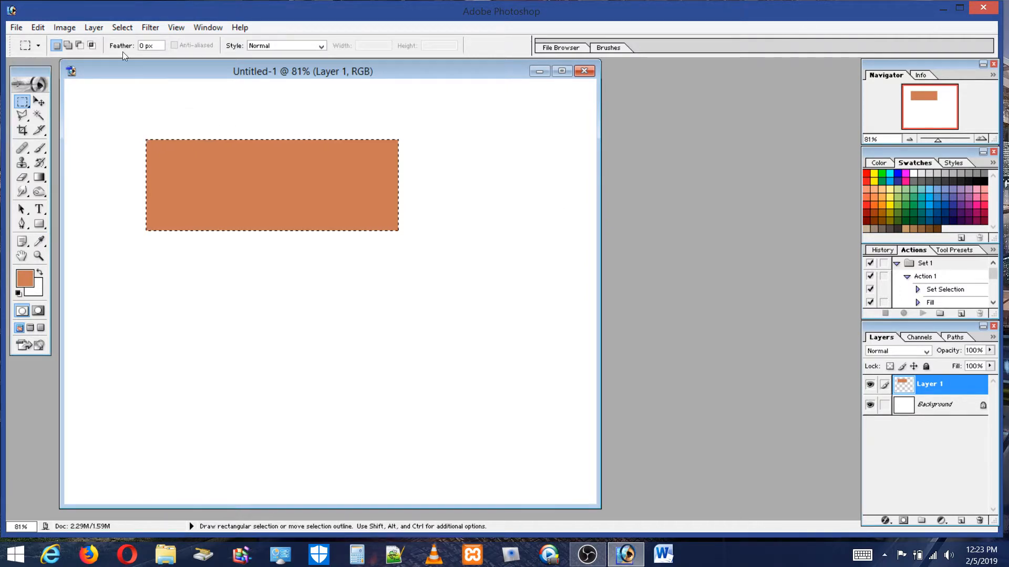
{"action": "left_click", "coordinate": [36, 30]}
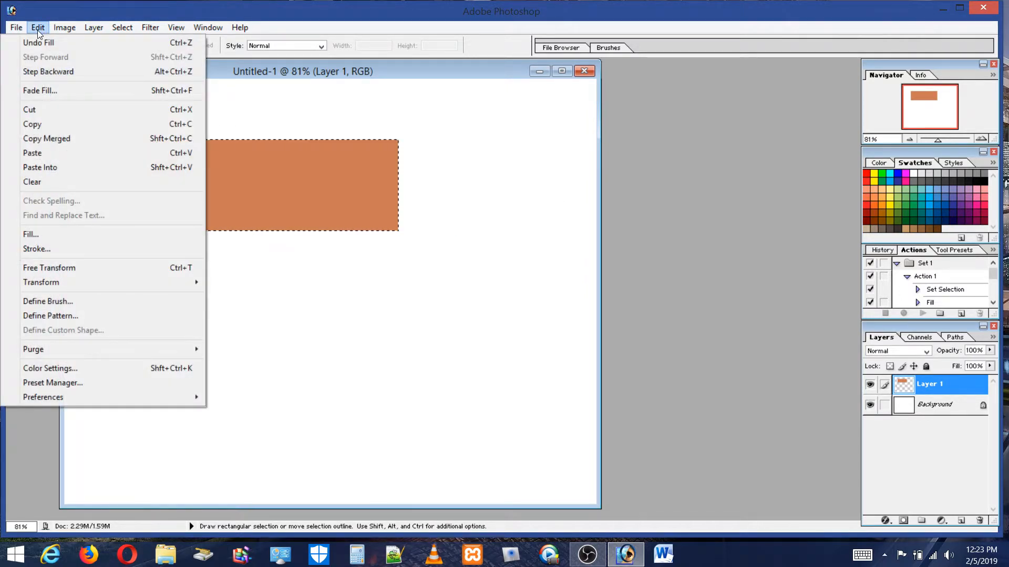
{"action": "left_click", "coordinate": [38, 31]}
{"action": "left_click", "coordinate": [235, 119]}
Free transform the orange rectangle, move its center point near the left end, and rotate the shape around it to about 28 degrees
{"action": "left_click", "coordinate": [40, 28]}
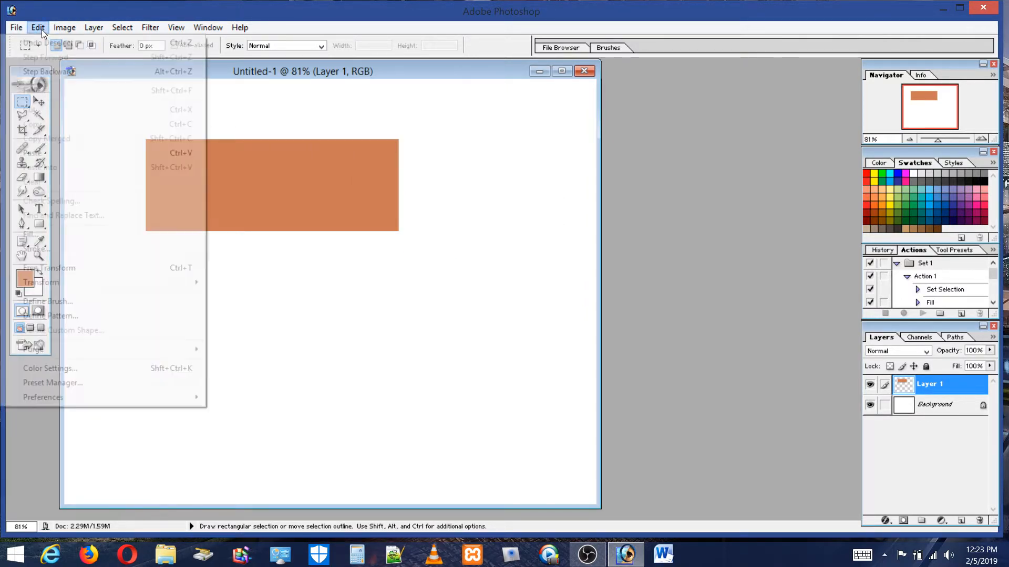
{"action": "left_click", "coordinate": [65, 267]}
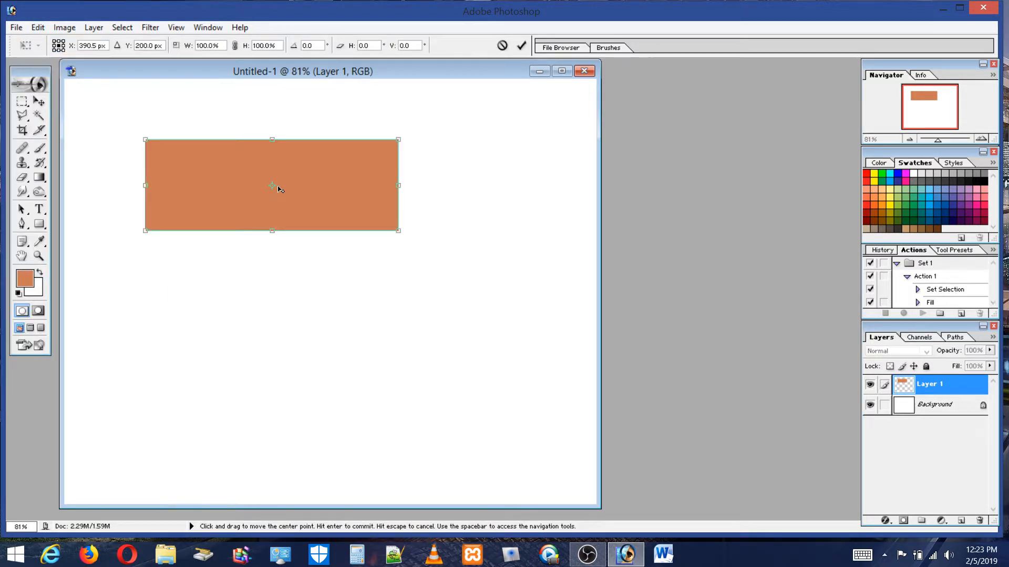
{"action": "left_click_drag", "start_coordinate": [274, 189], "coordinate": [233, 176]}
{"action": "left_click_drag", "start_coordinate": [166, 177], "coordinate": [348, 197]}
{"action": "left_click_drag", "start_coordinate": [281, 192], "coordinate": [192, 208]}
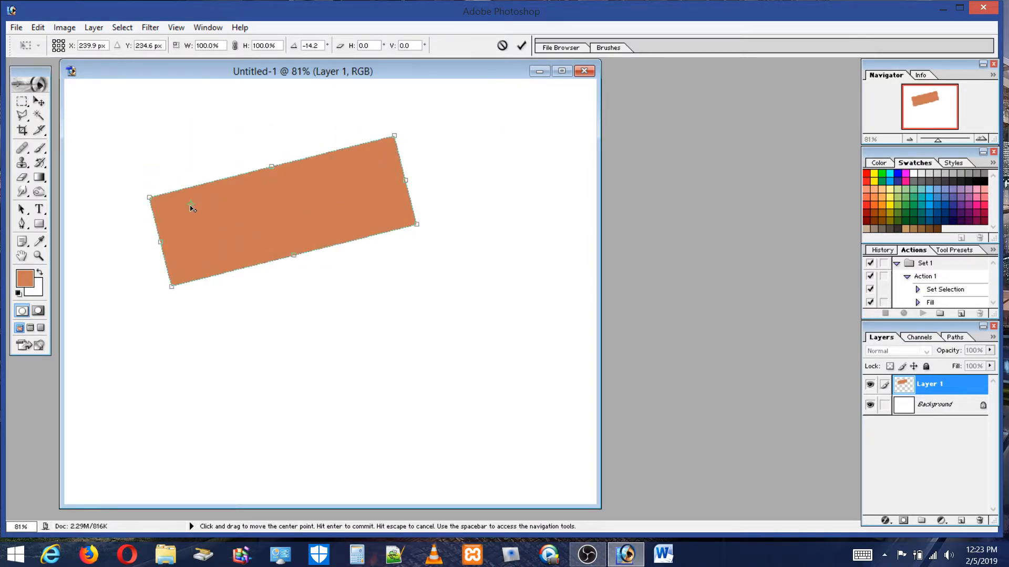
{"action": "left_click_drag", "start_coordinate": [459, 158], "coordinate": [495, 380]}
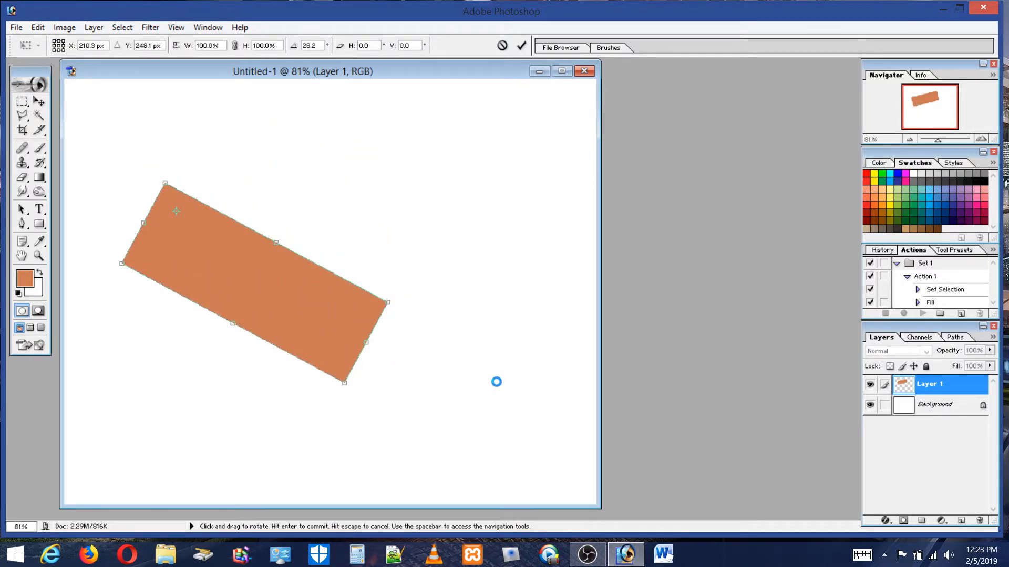
Move the center point near the rectangle's right end and next to its lower edge, rotating the shape around each point
{"action": "left_click_drag", "start_coordinate": [177, 211], "coordinate": [363, 299]}
{"action": "left_click_drag", "start_coordinate": [391, 331], "coordinate": [512, 252]}
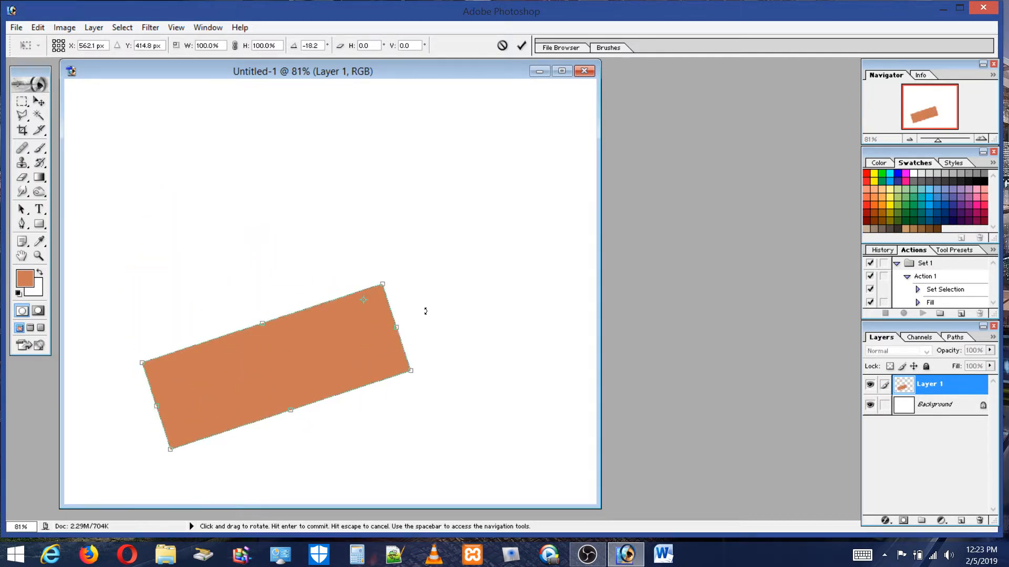
{"action": "left_click_drag", "start_coordinate": [370, 308], "coordinate": [238, 420]}
{"action": "left_click_drag", "start_coordinate": [442, 323], "coordinate": [498, 357]}
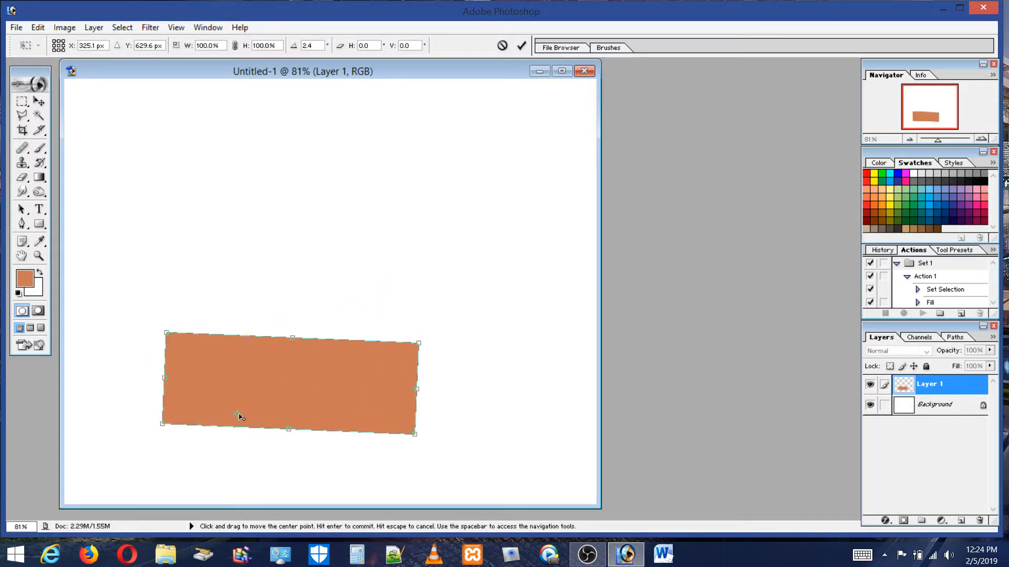
Return the center point to the rectangle's middle, rotate the shape level to 0.0 degrees and commit the transform
{"action": "left_click_drag", "start_coordinate": [237, 415], "coordinate": [278, 389]}
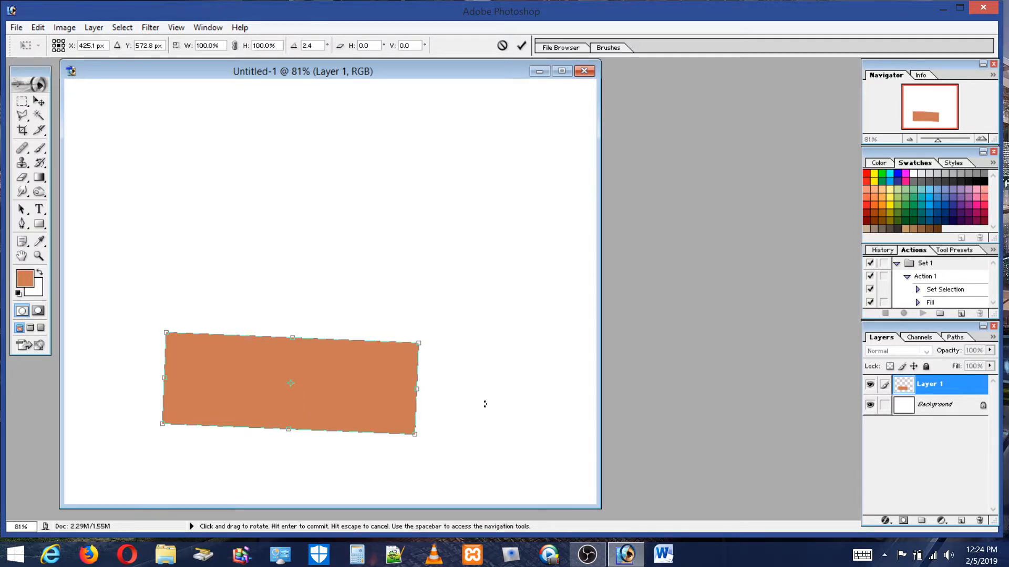
{"action": "mouse_move", "coordinate": [484, 405]}
{"action": "left_mouse_down"}
{"action": "mouse_move", "coordinate": [484, 360]}
{"action": "mouse_move", "coordinate": [478, 394]}
{"action": "mouse_move", "coordinate": [487, 380]}
{"action": "mouse_move", "coordinate": [484, 400]}
{"action": "mouse_move", "coordinate": [493, 369]}
{"action": "mouse_move", "coordinate": [490, 400]}
{"action": "mouse_move", "coordinate": [497, 373]}
{"action": "mouse_move", "coordinate": [481, 401]}
{"action": "mouse_move", "coordinate": [502, 398]}
{"action": "left_mouse_up"}
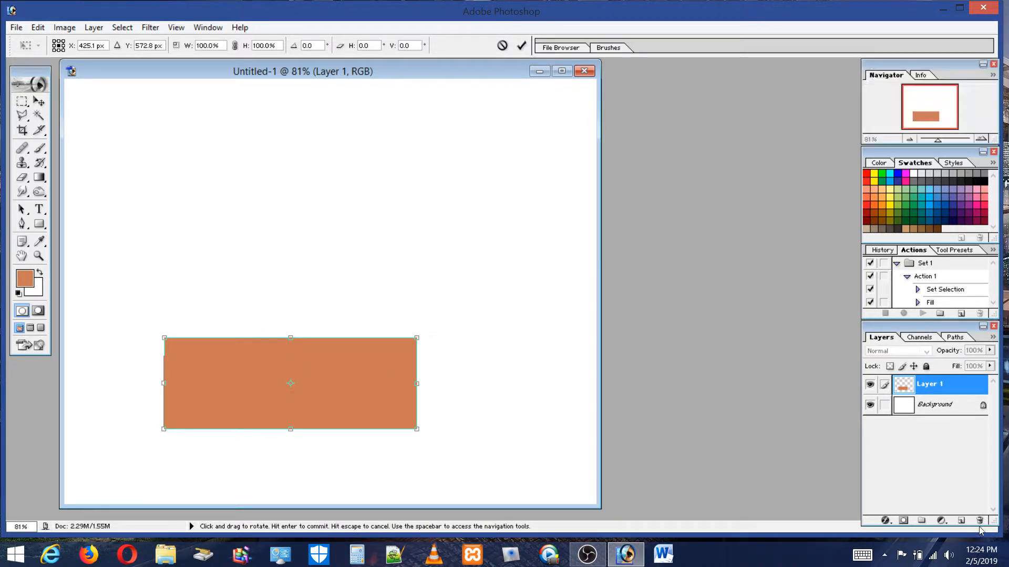
{"action": "key", "text": "Return"}
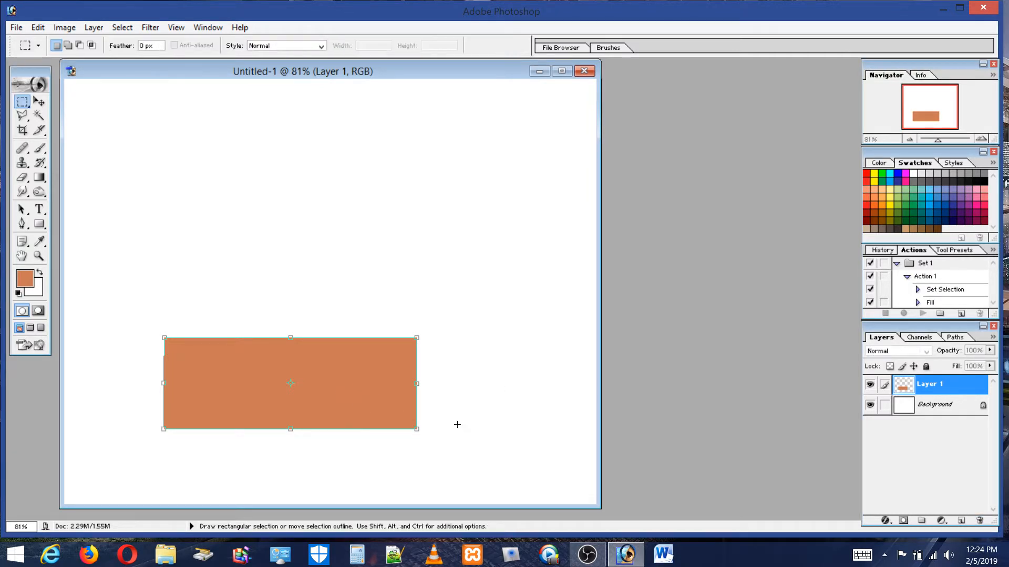
Delete Layer 1 with the rectangle and add a new blank layer above the Background
{"action": "left_click", "coordinate": [979, 521]}
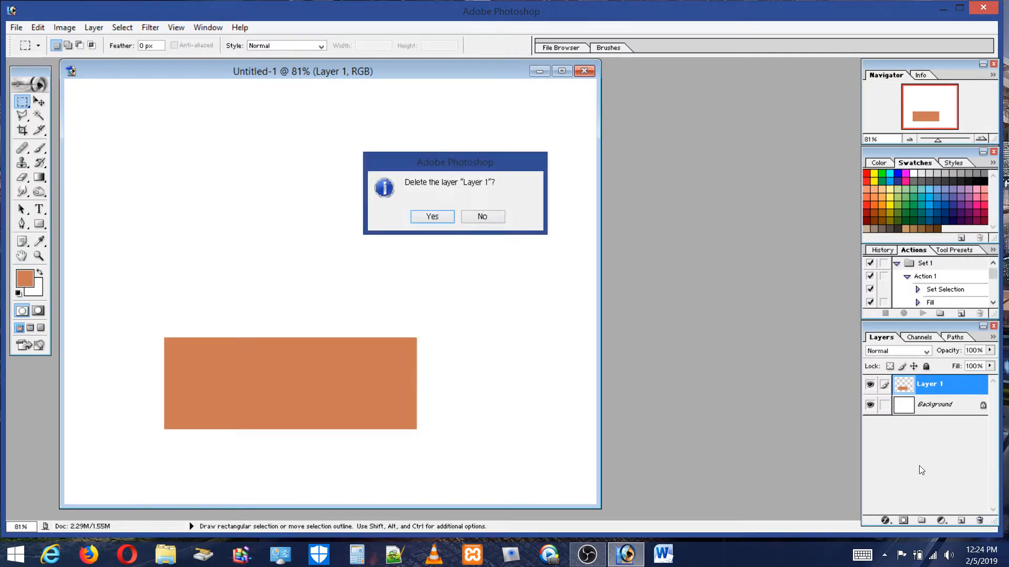
{"action": "left_click", "coordinate": [429, 219]}
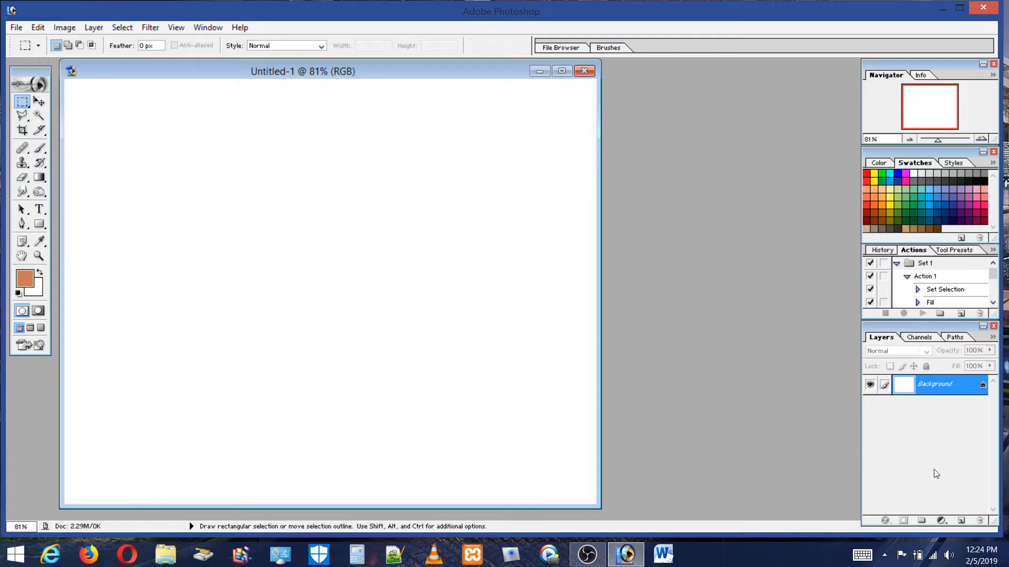
{"action": "left_click", "coordinate": [960, 521]}
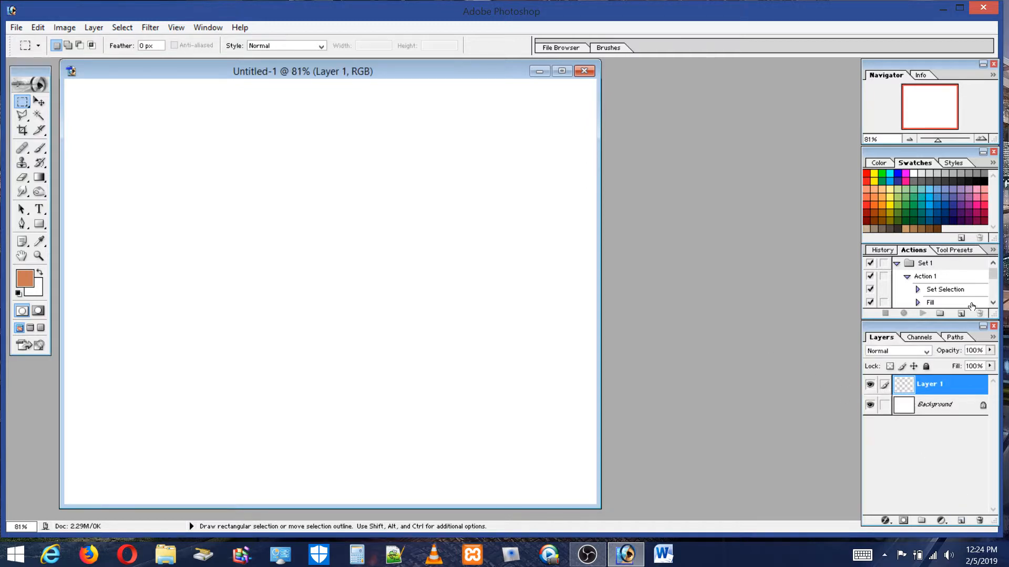
Set the foreground color to black and fill the whole blank Layer 1 with it
{"action": "left_click", "coordinate": [976, 181]}
{"action": "left_click", "coordinate": [40, 26]}
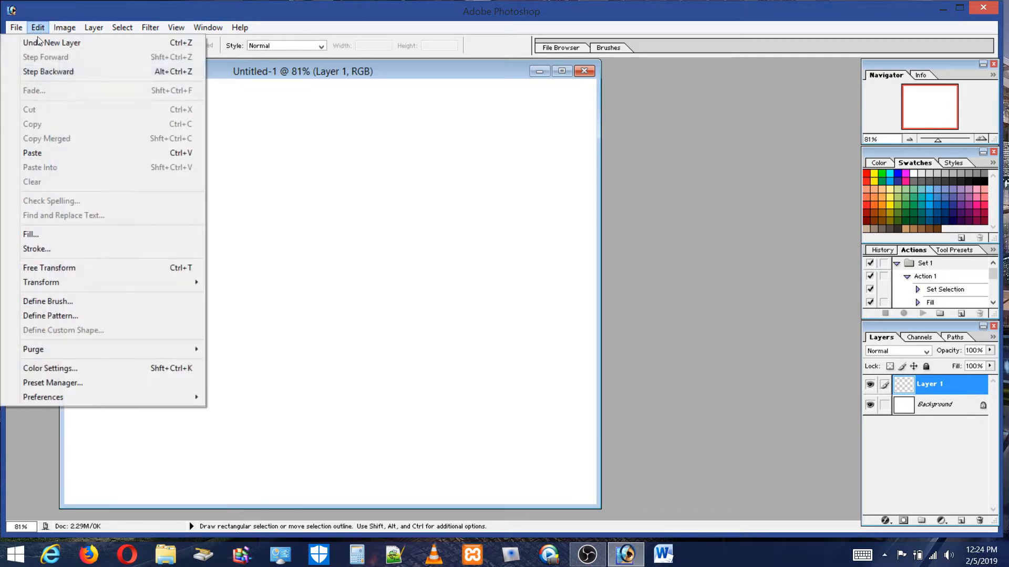
{"action": "left_click", "coordinate": [31, 231]}
{"action": "left_click", "coordinate": [576, 225]}
{"action": "key", "text": "m"}
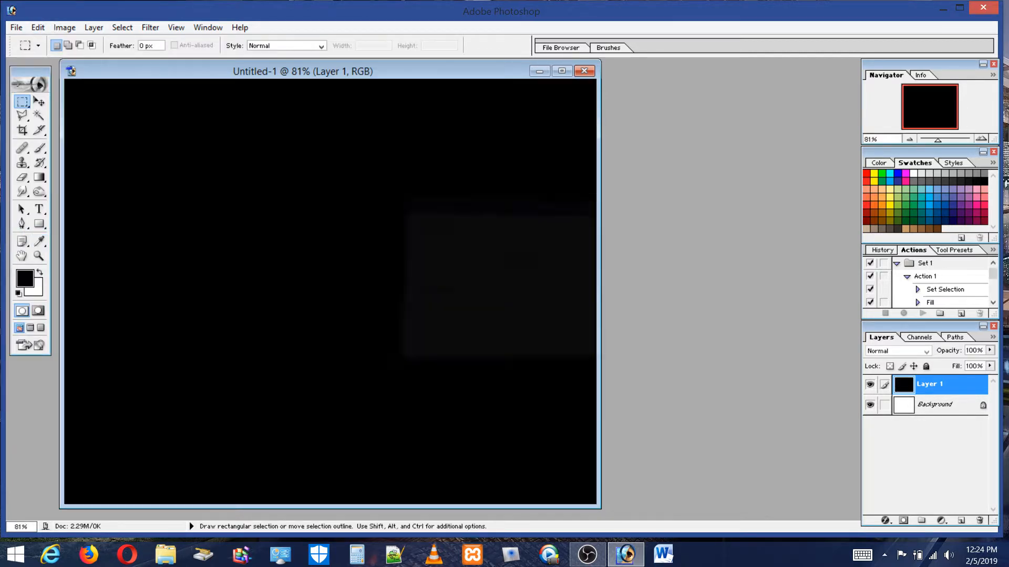
Paint a red, wavy flame base in the lower middle of the black canvas with a soft 61 px brush
{"action": "left_click", "coordinate": [864, 204]}
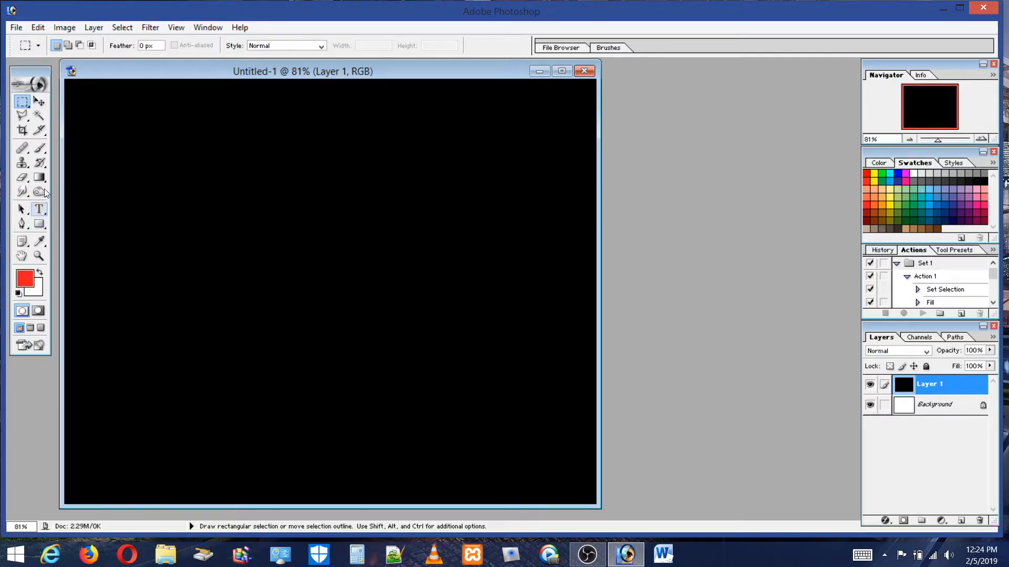
{"action": "left_click", "coordinate": [40, 148]}
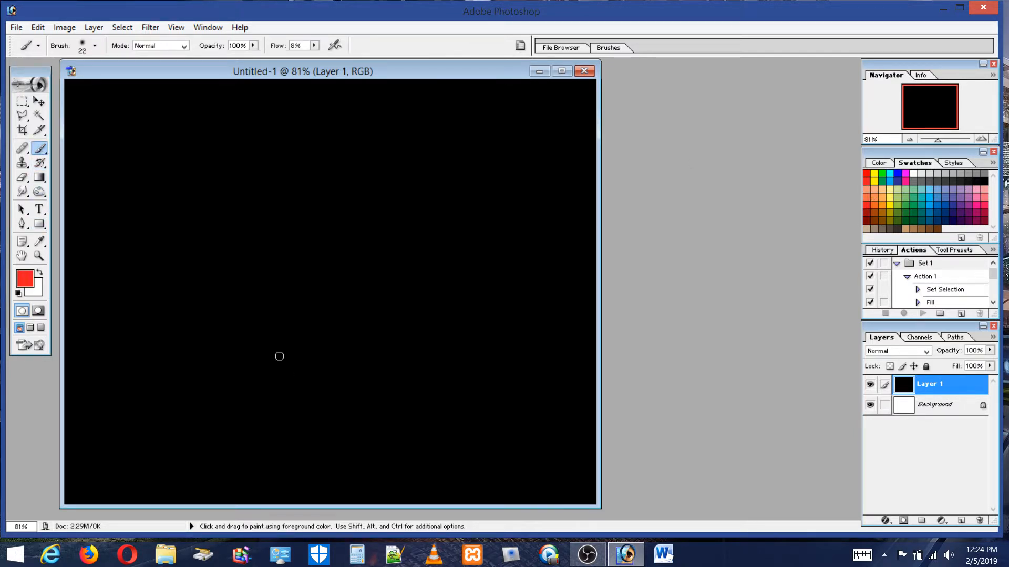
{"action": "left_click", "coordinate": [85, 47]}
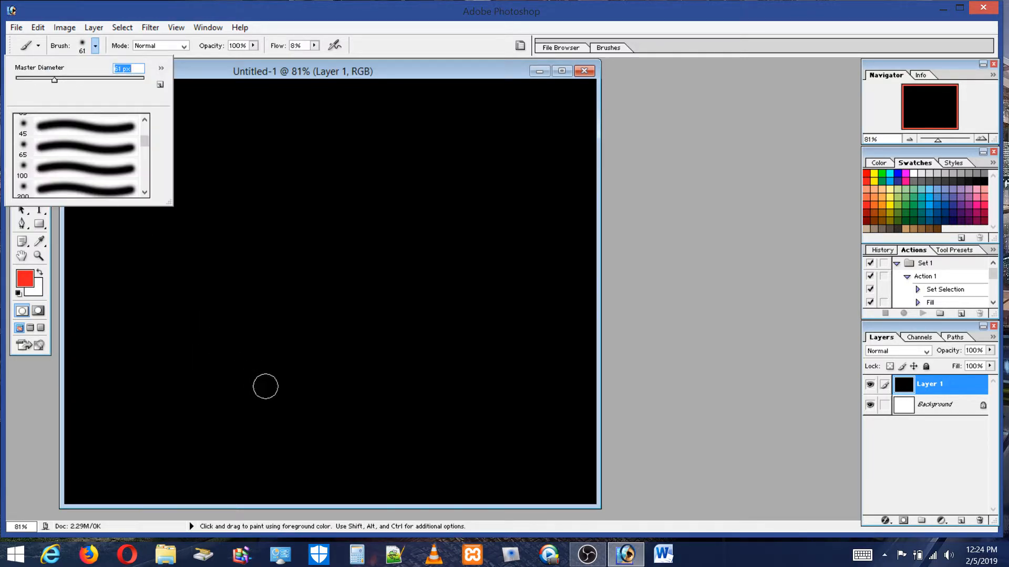
{"action": "mouse_move", "coordinate": [265, 387]}
{"action": "left_mouse_down"}
{"action": "mouse_move", "coordinate": [246, 359]}
{"action": "mouse_move", "coordinate": [249, 340]}
{"action": "mouse_move", "coordinate": [275, 376]}
{"action": "mouse_move", "coordinate": [308, 349]}
{"action": "mouse_move", "coordinate": [326, 351]}
{"action": "mouse_move", "coordinate": [322, 364]}
{"action": "mouse_move", "coordinate": [342, 364]}
{"action": "mouse_move", "coordinate": [333, 376]}
{"action": "mouse_move", "coordinate": [359, 365]}
{"action": "mouse_move", "coordinate": [367, 347]}
{"action": "mouse_move", "coordinate": [354, 371]}
{"action": "mouse_move", "coordinate": [347, 364]}
{"action": "mouse_move", "coordinate": [371, 355]}
{"action": "mouse_move", "coordinate": [357, 372]}
{"action": "mouse_move", "coordinate": [385, 351]}
{"action": "mouse_move", "coordinate": [361, 376]}
{"action": "mouse_move", "coordinate": [377, 365]}
{"action": "mouse_move", "coordinate": [380, 343]}
{"action": "mouse_move", "coordinate": [338, 383]}
{"action": "mouse_move", "coordinate": [375, 362]}
{"action": "mouse_move", "coordinate": [383, 337]}
{"action": "mouse_move", "coordinate": [351, 370]}
{"action": "mouse_move", "coordinate": [309, 351]}
{"action": "mouse_move", "coordinate": [302, 370]}
{"action": "mouse_move", "coordinate": [256, 364]}
{"action": "left_mouse_up"}
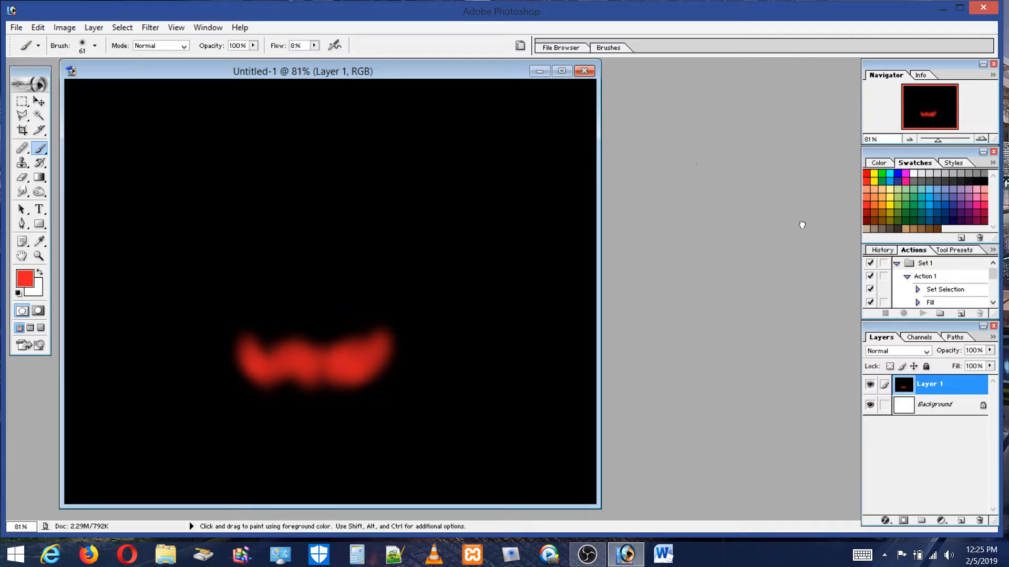
Paint orange strokes over the top of the red base and extend them upward with yellow flame tongues
{"action": "left_click", "coordinate": [874, 205]}
{"action": "mouse_move", "coordinate": [261, 365]}
{"action": "left_mouse_down"}
{"action": "mouse_move", "coordinate": [243, 319]}
{"action": "mouse_move", "coordinate": [253, 366]}
{"action": "mouse_move", "coordinate": [252, 313]}
{"action": "mouse_move", "coordinate": [274, 356]}
{"action": "mouse_move", "coordinate": [289, 321]}
{"action": "mouse_move", "coordinate": [301, 356]}
{"action": "mouse_move", "coordinate": [330, 357]}
{"action": "mouse_move", "coordinate": [304, 320]}
{"action": "mouse_move", "coordinate": [292, 336]}
{"action": "mouse_move", "coordinate": [307, 353]}
{"action": "mouse_move", "coordinate": [357, 308]}
{"action": "mouse_move", "coordinate": [357, 343]}
{"action": "mouse_move", "coordinate": [381, 343]}
{"action": "left_mouse_up"}
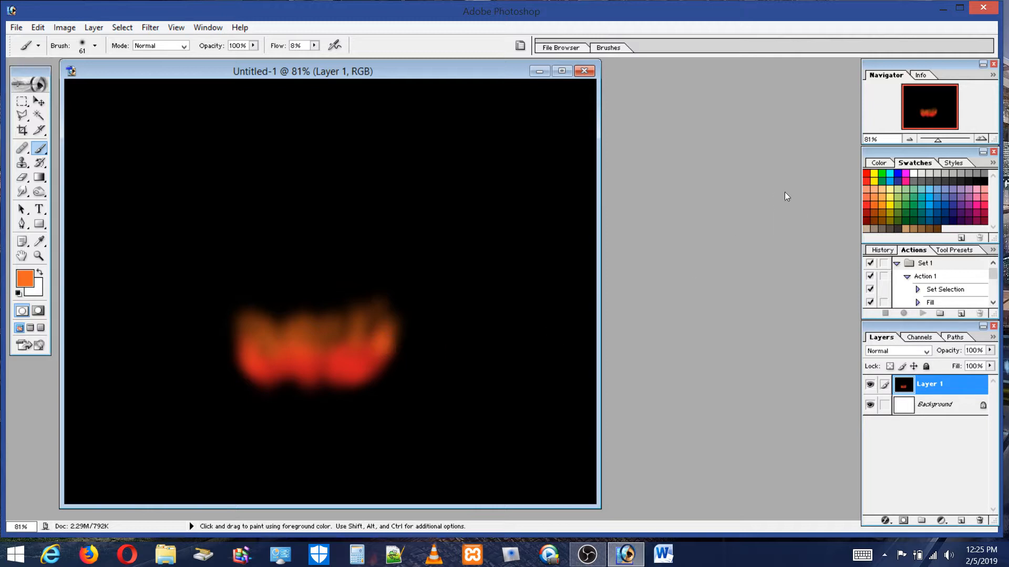
{"action": "left_click", "coordinate": [890, 202]}
{"action": "mouse_move", "coordinate": [252, 313]}
{"action": "left_mouse_down"}
{"action": "mouse_move", "coordinate": [244, 340]}
{"action": "mouse_move", "coordinate": [240, 258]}
{"action": "mouse_move", "coordinate": [250, 345]}
{"action": "mouse_move", "coordinate": [239, 272]}
{"action": "mouse_move", "coordinate": [244, 326]}
{"action": "mouse_move", "coordinate": [258, 302]}
{"action": "mouse_move", "coordinate": [265, 345]}
{"action": "mouse_move", "coordinate": [269, 288]}
{"action": "mouse_move", "coordinate": [287, 331]}
{"action": "mouse_move", "coordinate": [312, 325]}
{"action": "mouse_move", "coordinate": [328, 295]}
{"action": "mouse_move", "coordinate": [351, 300]}
{"action": "mouse_move", "coordinate": [365, 327]}
{"action": "mouse_move", "coordinate": [386, 315]}
{"action": "mouse_move", "coordinate": [393, 288]}
{"action": "mouse_move", "coordinate": [394, 319]}
{"action": "mouse_move", "coordinate": [412, 256]}
{"action": "mouse_move", "coordinate": [391, 326]}
{"action": "mouse_move", "coordinate": [356, 312]}
{"action": "mouse_move", "coordinate": [334, 330]}
{"action": "mouse_move", "coordinate": [321, 270]}
{"action": "mouse_move", "coordinate": [311, 322]}
{"action": "mouse_move", "coordinate": [302, 287]}
{"action": "mouse_move", "coordinate": [313, 268]}
{"action": "mouse_move", "coordinate": [298, 326]}
{"action": "mouse_move", "coordinate": [328, 337]}
{"action": "mouse_move", "coordinate": [333, 322]}
{"action": "mouse_move", "coordinate": [325, 346]}
{"action": "left_mouse_up"}
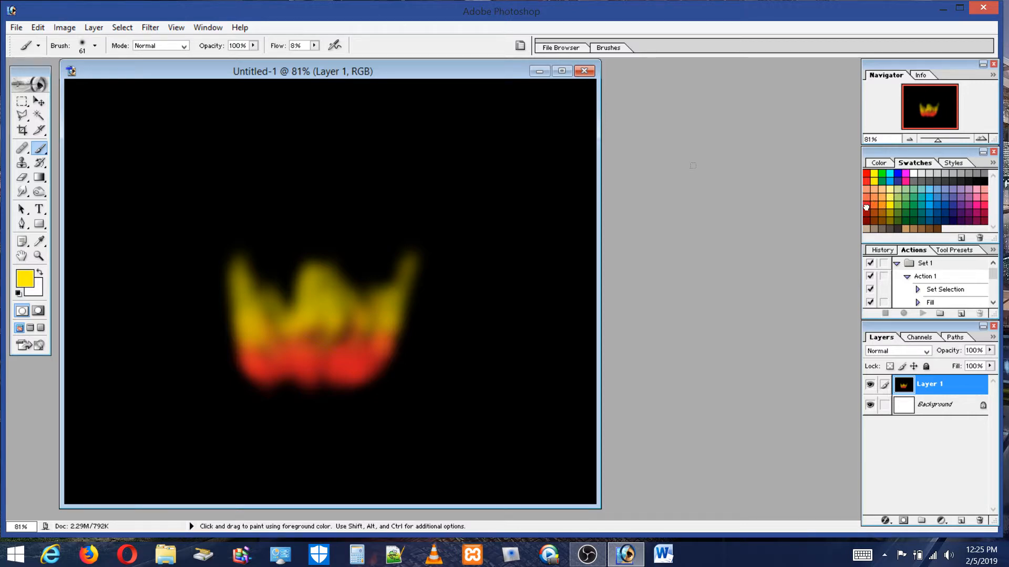
Blend red strokes into the lower yellow areas and paint pale yellow tips rising above the flames
{"action": "left_click", "coordinate": [866, 208]}
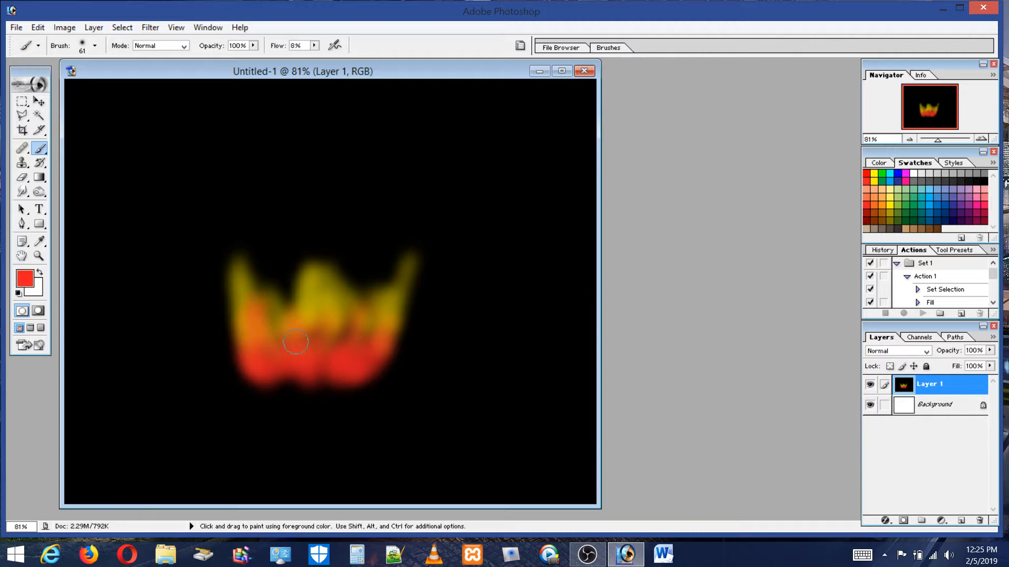
{"action": "left_click_drag", "start_coordinate": [329, 342], "coordinate": [375, 332]}
{"action": "left_click", "coordinate": [883, 195]}
{"action": "mouse_move", "coordinate": [411, 275]}
{"action": "left_mouse_down"}
{"action": "mouse_move", "coordinate": [399, 251]}
{"action": "mouse_move", "coordinate": [385, 290]}
{"action": "mouse_move", "coordinate": [404, 224]}
{"action": "mouse_move", "coordinate": [394, 299]}
{"action": "mouse_move", "coordinate": [412, 226]}
{"action": "mouse_move", "coordinate": [393, 279]}
{"action": "mouse_move", "coordinate": [382, 267]}
{"action": "mouse_move", "coordinate": [354, 272]}
{"action": "mouse_move", "coordinate": [341, 231]}
{"action": "mouse_move", "coordinate": [344, 268]}
{"action": "mouse_move", "coordinate": [324, 257]}
{"action": "mouse_move", "coordinate": [318, 217]}
{"action": "mouse_move", "coordinate": [325, 268]}
{"action": "mouse_move", "coordinate": [320, 279]}
{"action": "mouse_move", "coordinate": [309, 273]}
{"action": "mouse_move", "coordinate": [316, 282]}
{"action": "mouse_move", "coordinate": [336, 256]}
{"action": "mouse_move", "coordinate": [346, 278]}
{"action": "mouse_move", "coordinate": [267, 297]}
{"action": "mouse_move", "coordinate": [244, 251]}
{"action": "mouse_move", "coordinate": [265, 295]}
{"action": "mouse_move", "coordinate": [247, 220]}
{"action": "mouse_move", "coordinate": [244, 284]}
{"action": "mouse_move", "coordinate": [229, 287]}
{"action": "mouse_move", "coordinate": [277, 342]}
{"action": "left_mouse_up"}
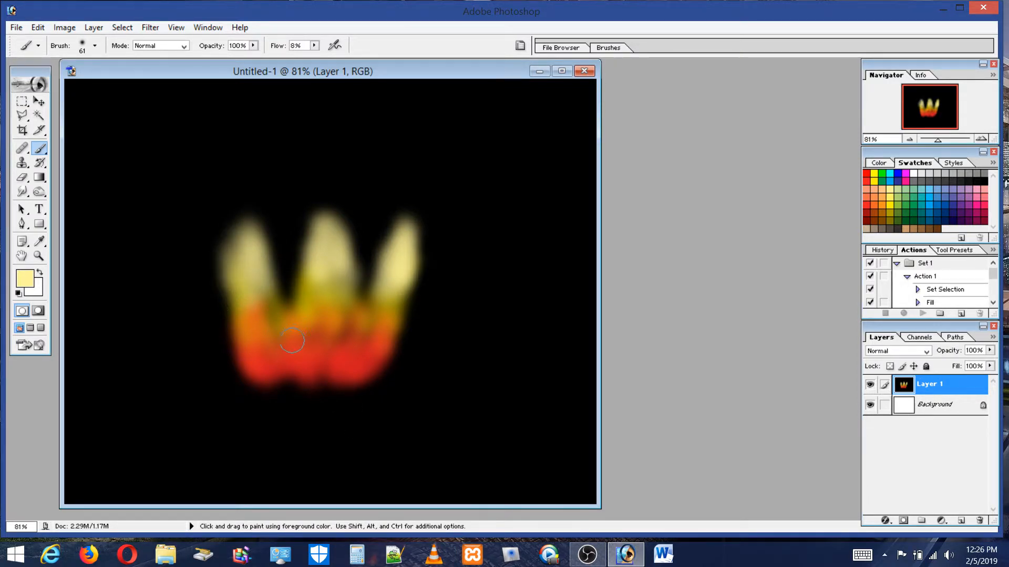
{"action": "mouse_move", "coordinate": [248, 246]}
{"action": "left_mouse_down"}
{"action": "mouse_move", "coordinate": [265, 234]}
{"action": "mouse_move", "coordinate": [273, 243]}
{"action": "mouse_move", "coordinate": [286, 224]}
{"action": "mouse_move", "coordinate": [282, 312]}
{"action": "mouse_move", "coordinate": [300, 266]}
{"action": "mouse_move", "coordinate": [299, 232]}
{"action": "mouse_move", "coordinate": [349, 277]}
{"action": "mouse_move", "coordinate": [372, 238]}
{"action": "mouse_move", "coordinate": [376, 281]}
{"action": "mouse_move", "coordinate": [355, 309]}
{"action": "mouse_move", "coordinate": [366, 228]}
{"action": "mouse_move", "coordinate": [378, 240]}
{"action": "mouse_move", "coordinate": [361, 204]}
{"action": "mouse_move", "coordinate": [358, 249]}
{"action": "mouse_move", "coordinate": [367, 205]}
{"action": "mouse_move", "coordinate": [388, 272]}
{"action": "left_mouse_up"}
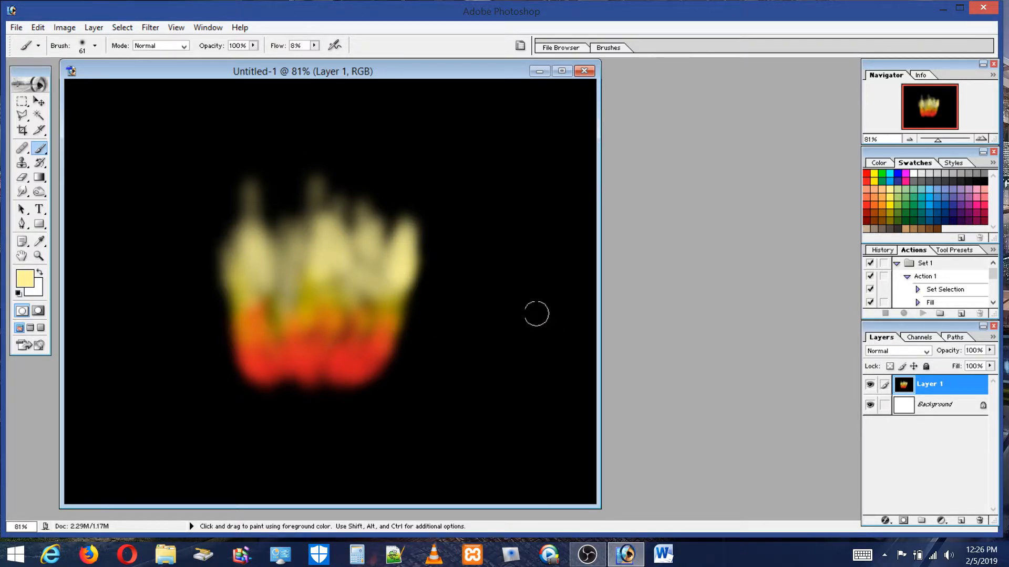
Brush yellow strokes down through the pale tips and into the red base to blend the flame colors
{"action": "left_click", "coordinate": [891, 201]}
{"action": "mouse_move", "coordinate": [280, 303]}
{"action": "left_mouse_down"}
{"action": "mouse_move", "coordinate": [261, 326]}
{"action": "mouse_move", "coordinate": [264, 271]}
{"action": "mouse_move", "coordinate": [257, 324]}
{"action": "left_mouse_up"}
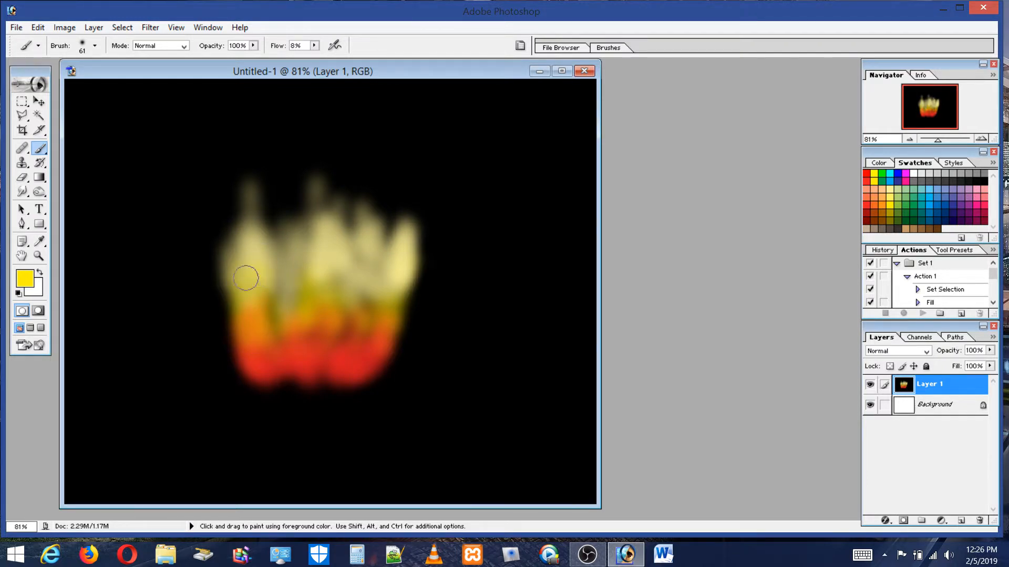
{"action": "left_click_drag", "start_coordinate": [245, 278], "coordinate": [245, 348]}
{"action": "mouse_move", "coordinate": [322, 279]}
{"action": "left_mouse_down"}
{"action": "mouse_move", "coordinate": [320, 319]}
{"action": "mouse_move", "coordinate": [342, 275]}
{"action": "mouse_move", "coordinate": [347, 343]}
{"action": "mouse_move", "coordinate": [378, 279]}
{"action": "mouse_move", "coordinate": [365, 333]}
{"action": "mouse_move", "coordinate": [397, 298]}
{"action": "mouse_move", "coordinate": [382, 350]}
{"action": "mouse_move", "coordinate": [402, 278]}
{"action": "mouse_move", "coordinate": [359, 349]}
{"action": "mouse_move", "coordinate": [306, 320]}
{"action": "mouse_move", "coordinate": [293, 357]}
{"action": "mouse_move", "coordinate": [271, 330]}
{"action": "mouse_move", "coordinate": [262, 362]}
{"action": "mouse_move", "coordinate": [281, 329]}
{"action": "mouse_move", "coordinate": [283, 360]}
{"action": "mouse_move", "coordinate": [322, 338]}
{"action": "mouse_move", "coordinate": [311, 368]}
{"action": "mouse_move", "coordinate": [345, 348]}
{"action": "mouse_move", "coordinate": [333, 376]}
{"action": "mouse_move", "coordinate": [357, 345]}
{"action": "mouse_move", "coordinate": [346, 371]}
{"action": "mouse_move", "coordinate": [382, 340]}
{"action": "mouse_move", "coordinate": [368, 376]}
{"action": "mouse_move", "coordinate": [396, 339]}
{"action": "mouse_move", "coordinate": [376, 372]}
{"action": "left_mouse_up"}
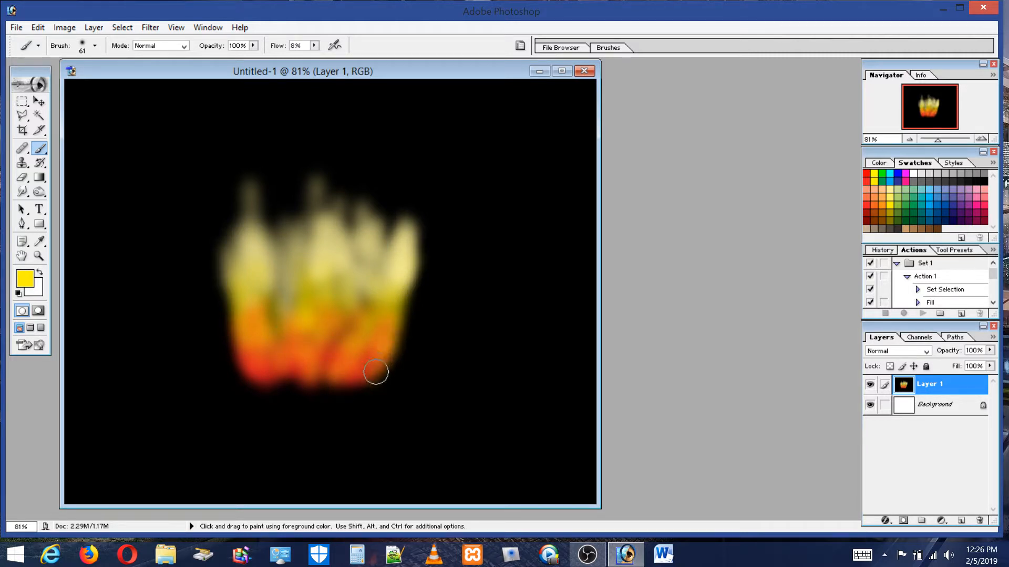
{"action": "left_click_drag", "start_coordinate": [311, 324], "coordinate": [305, 361]}
{"action": "left_click_drag", "start_coordinate": [274, 303], "coordinate": [274, 334]}
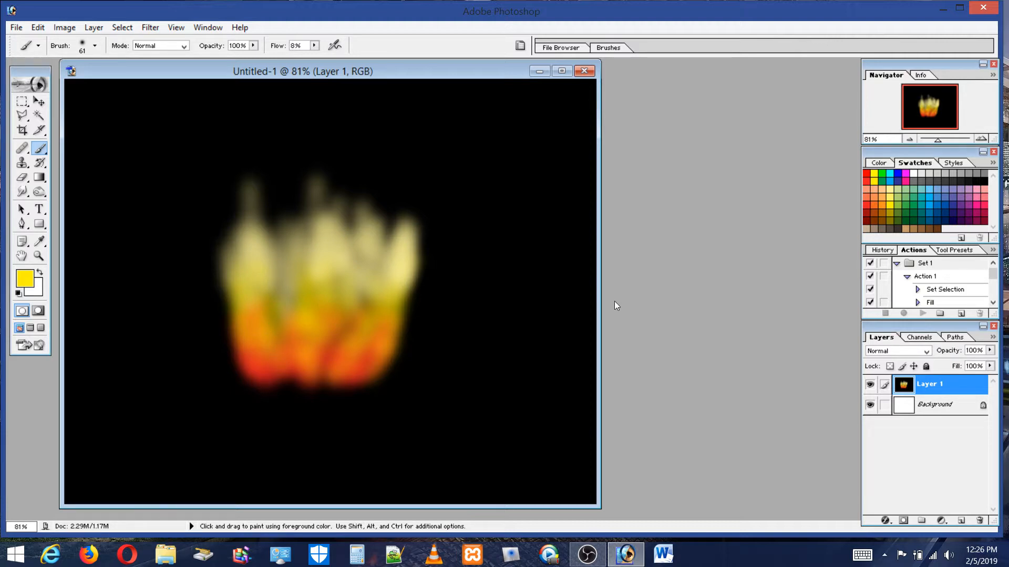
Add faint blue accents along the base of the fire and soften the lower left part with dark red
{"action": "left_click", "coordinate": [925, 213]}
{"action": "mouse_move", "coordinate": [354, 376]}
{"action": "left_mouse_down"}
{"action": "mouse_move", "coordinate": [331, 384]}
{"action": "mouse_move", "coordinate": [342, 362]}
{"action": "mouse_move", "coordinate": [318, 385]}
{"action": "mouse_move", "coordinate": [284, 370]}
{"action": "mouse_move", "coordinate": [261, 376]}
{"action": "mouse_move", "coordinate": [258, 388]}
{"action": "mouse_move", "coordinate": [241, 359]}
{"action": "mouse_move", "coordinate": [249, 378]}
{"action": "mouse_move", "coordinate": [273, 355]}
{"action": "mouse_move", "coordinate": [281, 376]}
{"action": "mouse_move", "coordinate": [262, 344]}
{"action": "mouse_move", "coordinate": [260, 382]}
{"action": "mouse_move", "coordinate": [270, 367]}
{"action": "mouse_move", "coordinate": [352, 377]}
{"action": "mouse_move", "coordinate": [370, 361]}
{"action": "left_mouse_up"}
{"action": "left_click_drag", "start_coordinate": [352, 373], "coordinate": [370, 368]}
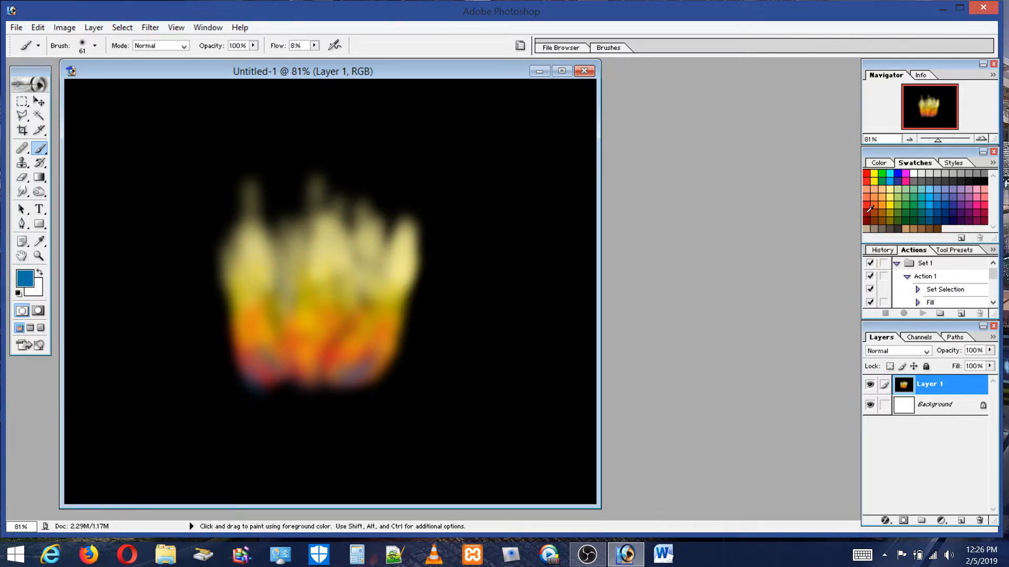
{"action": "left_click", "coordinate": [868, 210]}
{"action": "mouse_move", "coordinate": [253, 360]}
{"action": "left_mouse_down"}
{"action": "mouse_move", "coordinate": [289, 383]}
{"action": "mouse_move", "coordinate": [277, 399]}
{"action": "mouse_move", "coordinate": [268, 384]}
{"action": "mouse_move", "coordinate": [252, 388]}
{"action": "mouse_move", "coordinate": [277, 392]}
{"action": "left_mouse_up"}
Paint black coal shapes over the left and middle of the fire's base with a hard 43 px brush
{"action": "left_click", "coordinate": [989, 182]}
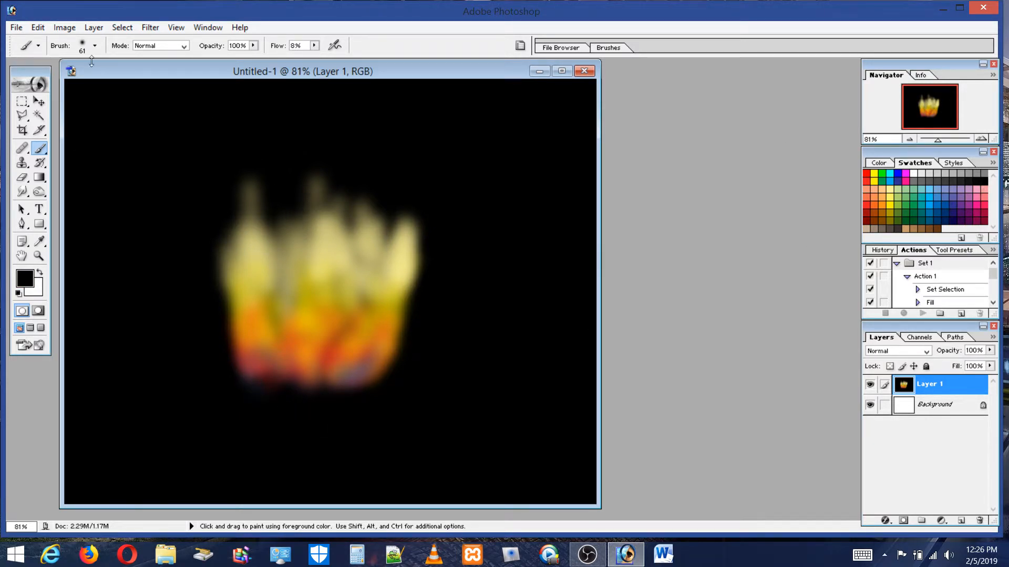
{"action": "left_click", "coordinate": [82, 47]}
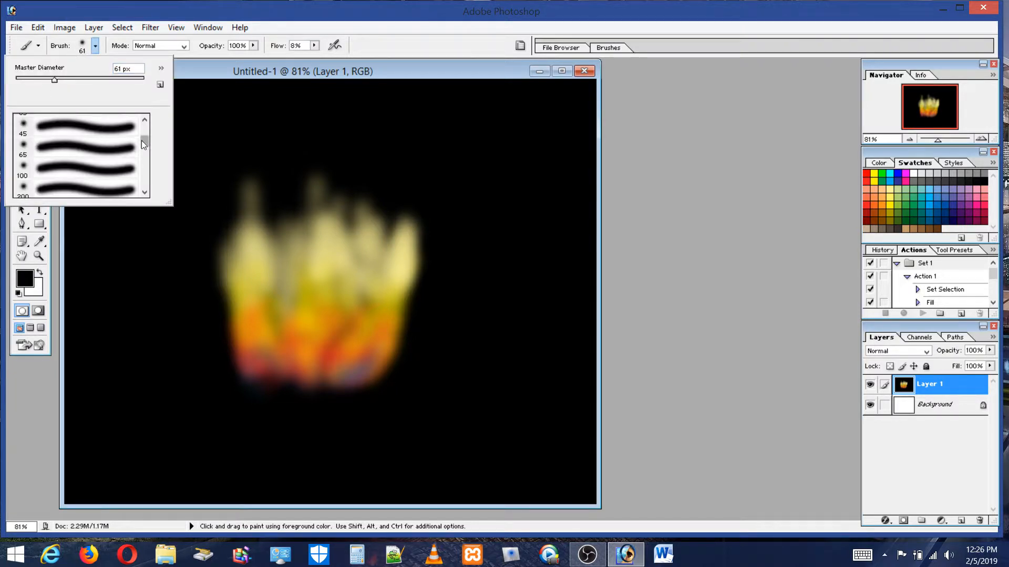
{"action": "left_click_drag", "start_coordinate": [141, 140], "coordinate": [143, 128]}
{"action": "left_click", "coordinate": [84, 186]}
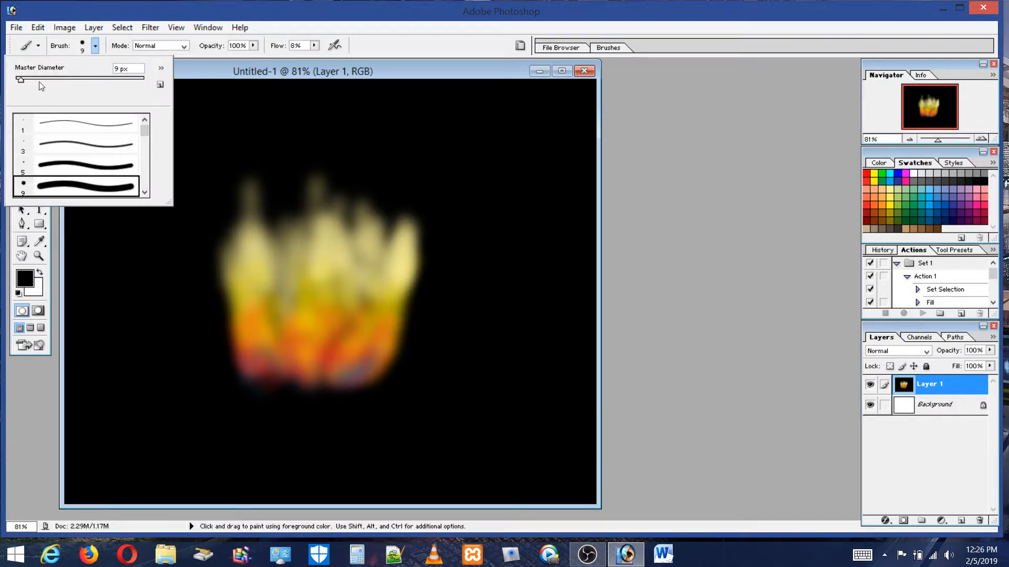
{"action": "left_click_drag", "start_coordinate": [39, 81], "coordinate": [43, 80]}
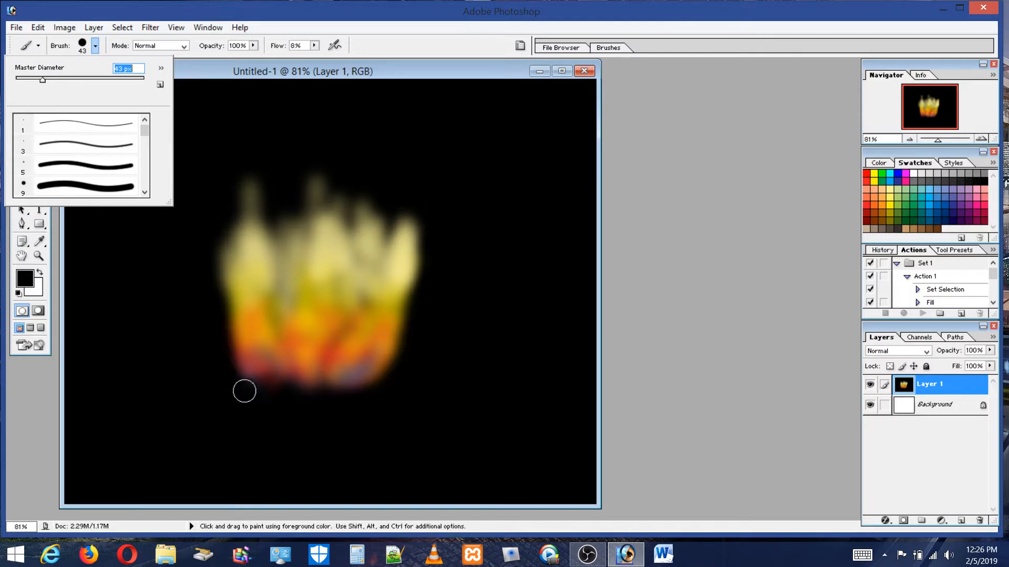
{"action": "mouse_move", "coordinate": [244, 391]}
{"action": "left_mouse_down"}
{"action": "mouse_move", "coordinate": [279, 379]}
{"action": "mouse_move", "coordinate": [252, 386]}
{"action": "mouse_move", "coordinate": [276, 371]}
{"action": "mouse_move", "coordinate": [245, 387]}
{"action": "mouse_move", "coordinate": [274, 374]}
{"action": "mouse_move", "coordinate": [278, 383]}
{"action": "mouse_move", "coordinate": [278, 371]}
{"action": "mouse_move", "coordinate": [253, 385]}
{"action": "mouse_move", "coordinate": [314, 392]}
{"action": "left_mouse_up"}
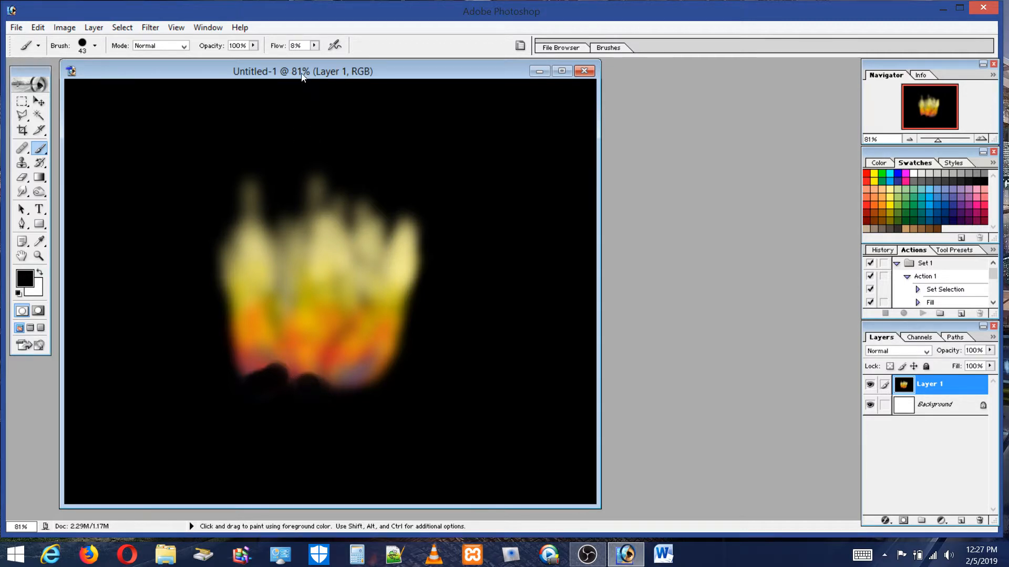
Raise the brush flow to 100% and paint solid black coals across the fire's base to its right end
{"action": "left_click", "coordinate": [315, 46]}
{"action": "left_click_drag", "start_coordinate": [317, 58], "coordinate": [375, 58]}
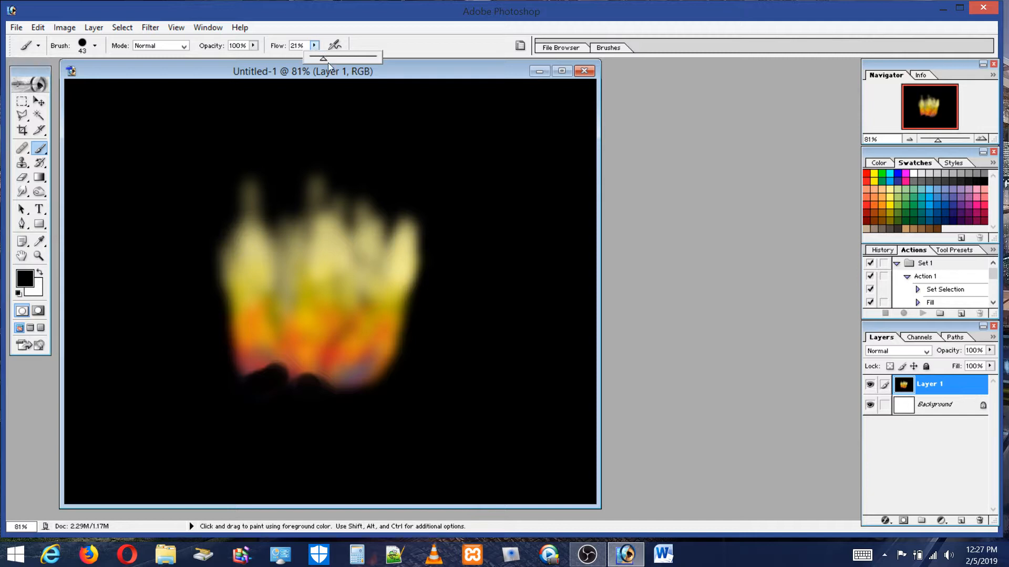
{"action": "mouse_move", "coordinate": [336, 376]}
{"action": "left_mouse_down"}
{"action": "mouse_move", "coordinate": [311, 382]}
{"action": "mouse_move", "coordinate": [304, 392]}
{"action": "mouse_move", "coordinate": [317, 400]}
{"action": "mouse_move", "coordinate": [319, 392]}
{"action": "mouse_move", "coordinate": [301, 407]}
{"action": "mouse_move", "coordinate": [268, 371]}
{"action": "mouse_move", "coordinate": [252, 395]}
{"action": "mouse_move", "coordinate": [344, 399]}
{"action": "mouse_move", "coordinate": [377, 385]}
{"action": "left_mouse_up"}
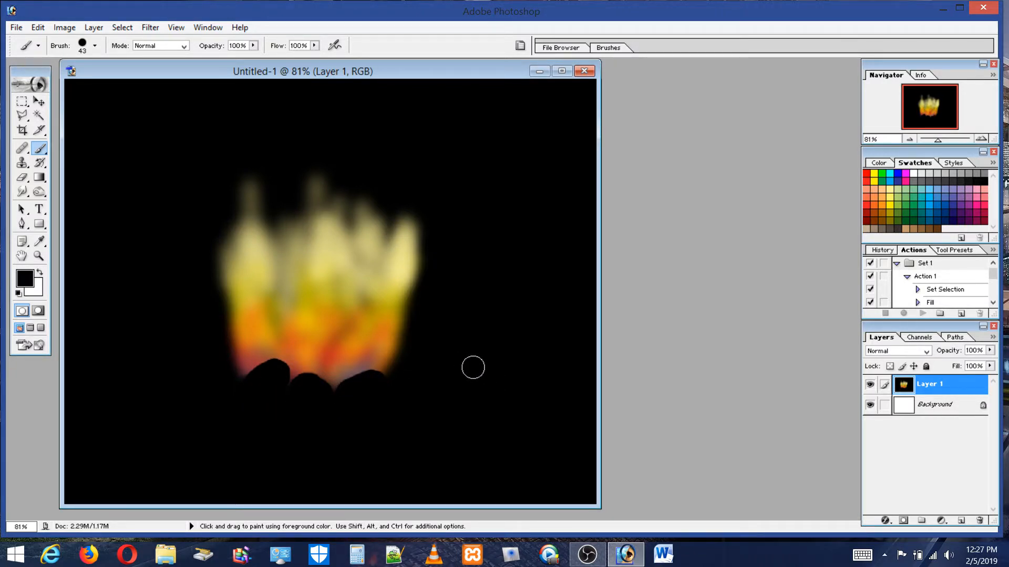
Set the foreground color to bright red and the brush size to 12 px
{"action": "left_click", "coordinate": [865, 206]}
{"action": "left_click", "coordinate": [95, 45]}
{"action": "left_click", "coordinate": [23, 79]}
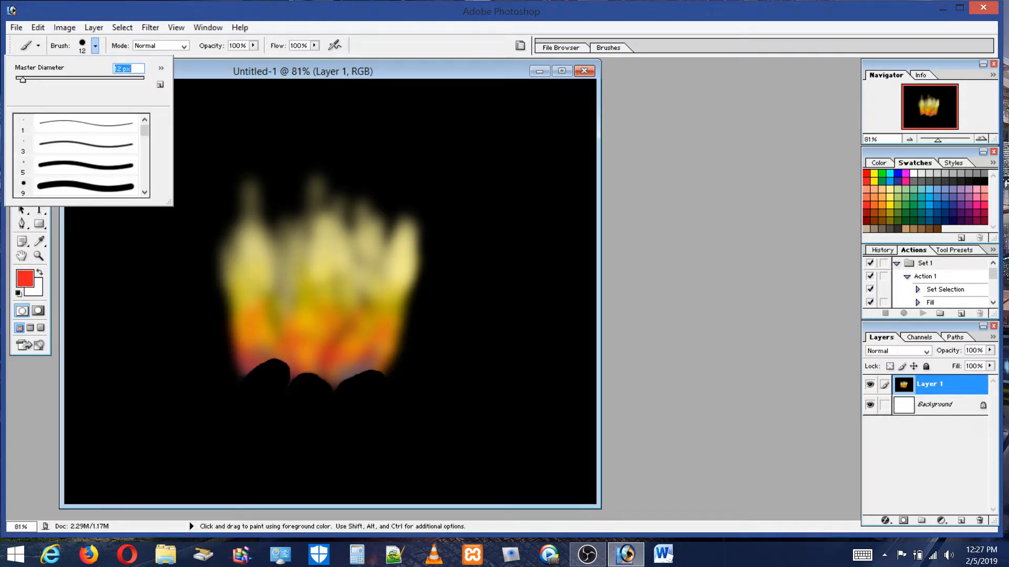
{"action": "left_click_drag", "start_coordinate": [333, 386], "coordinate": [340, 385]}
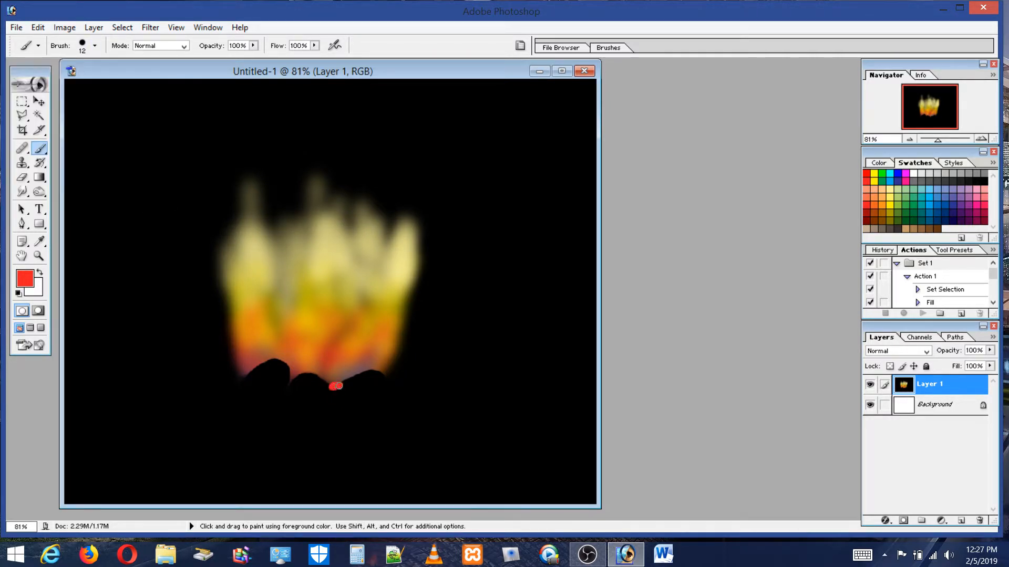
{"action": "left_click", "coordinate": [37, 28]}
{"action": "left_click", "coordinate": [43, 42]}
Lower the brush flow to 23% and paint jagged red glowing edges over the coals along the fire's whole base
{"action": "left_click", "coordinate": [315, 46]}
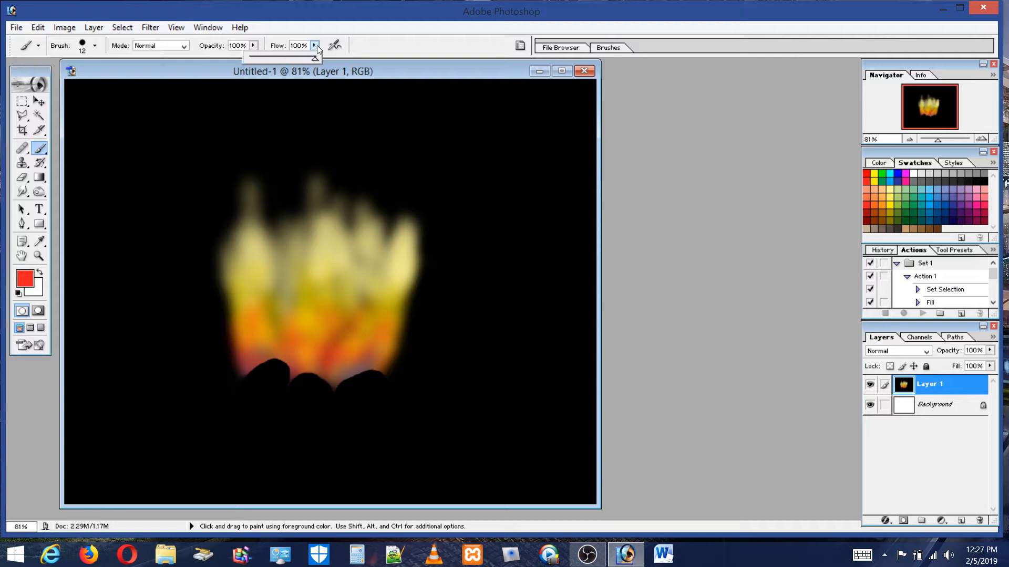
{"action": "left_click", "coordinate": [264, 57]}
{"action": "mouse_move", "coordinate": [349, 378]}
{"action": "left_mouse_down"}
{"action": "mouse_move", "coordinate": [367, 373]}
{"action": "mouse_move", "coordinate": [323, 379]}
{"action": "mouse_move", "coordinate": [387, 377]}
{"action": "left_mouse_up"}
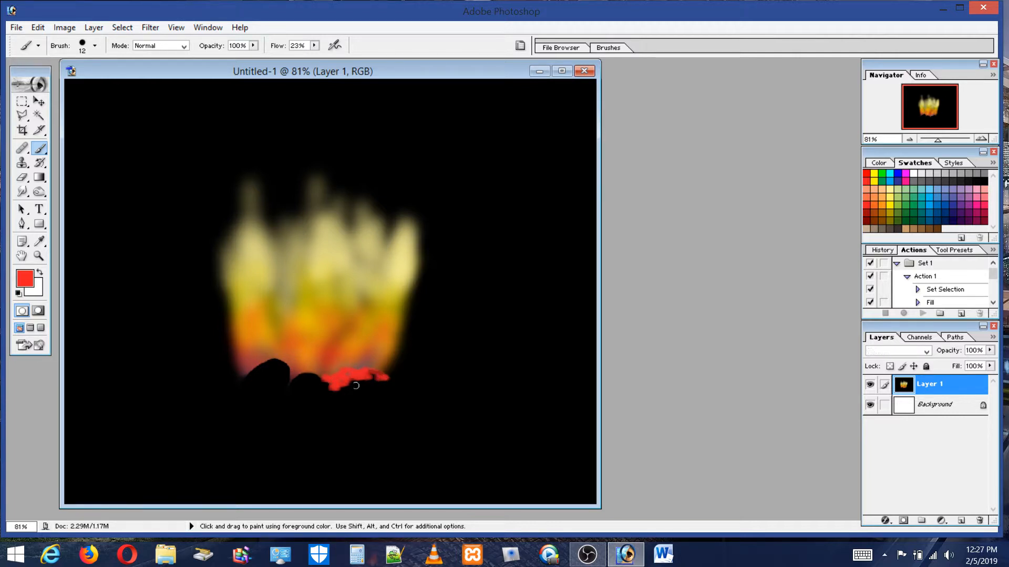
{"action": "mouse_move", "coordinate": [307, 374]}
{"action": "left_mouse_down"}
{"action": "mouse_move", "coordinate": [294, 379]}
{"action": "mouse_move", "coordinate": [325, 380]}
{"action": "mouse_move", "coordinate": [251, 373]}
{"action": "mouse_move", "coordinate": [285, 366]}
{"action": "left_mouse_up"}
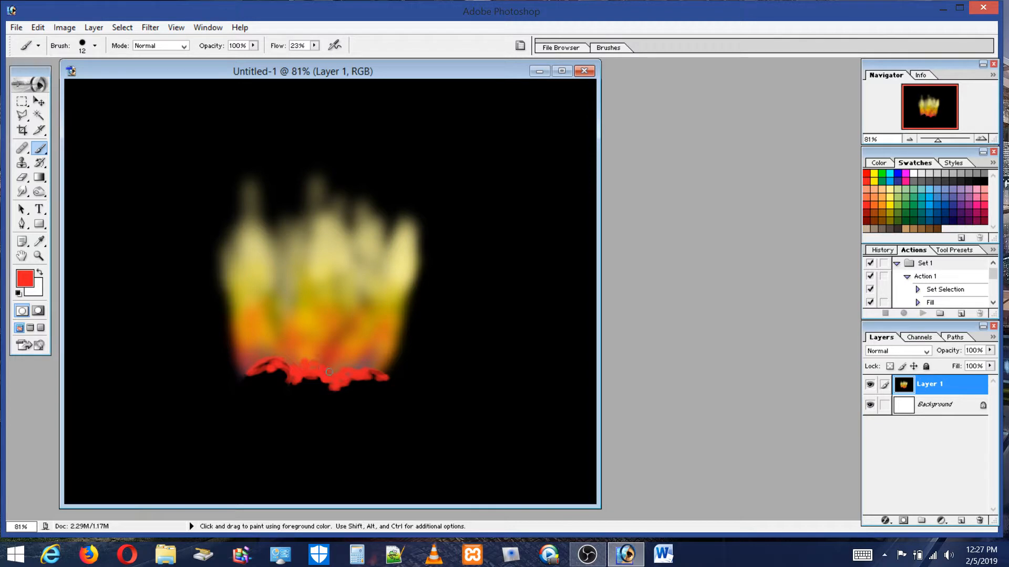
{"action": "left_click_drag", "start_coordinate": [357, 369], "coordinate": [379, 374]}
{"action": "mouse_move", "coordinate": [243, 371]}
{"action": "left_mouse_down"}
{"action": "mouse_move", "coordinate": [251, 365]}
{"action": "mouse_move", "coordinate": [237, 375]}
{"action": "left_mouse_up"}
{"action": "mouse_move", "coordinate": [386, 374]}
{"action": "left_mouse_down"}
{"action": "mouse_move", "coordinate": [401, 385]}
{"action": "mouse_move", "coordinate": [373, 375]}
{"action": "left_mouse_up"}
{"action": "mouse_move", "coordinate": [237, 374]}
{"action": "left_mouse_down"}
{"action": "mouse_move", "coordinate": [271, 384]}
{"action": "mouse_move", "coordinate": [265, 368]}
{"action": "mouse_move", "coordinate": [252, 382]}
{"action": "mouse_move", "coordinate": [268, 374]}
{"action": "mouse_move", "coordinate": [374, 390]}
{"action": "left_mouse_up"}
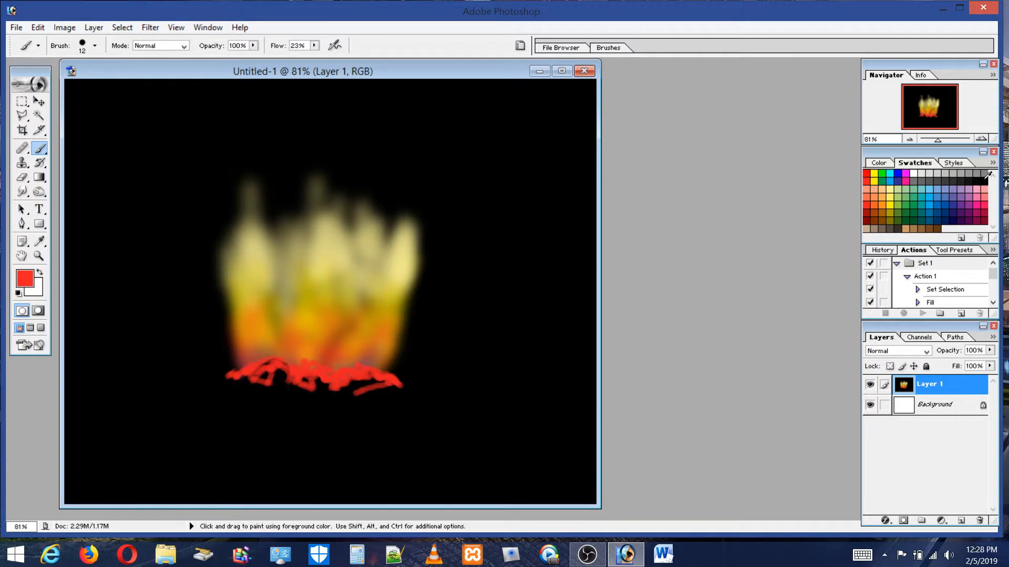
Break up the lower part of the red glow with black strokes to form dark coal gaps
{"action": "left_click", "coordinate": [985, 179]}
{"action": "mouse_move", "coordinate": [284, 391]}
{"action": "left_mouse_down"}
{"action": "mouse_move", "coordinate": [256, 367]}
{"action": "mouse_move", "coordinate": [279, 370]}
{"action": "mouse_move", "coordinate": [268, 367]}
{"action": "mouse_move", "coordinate": [254, 378]}
{"action": "mouse_move", "coordinate": [270, 373]}
{"action": "mouse_move", "coordinate": [307, 391]}
{"action": "mouse_move", "coordinate": [383, 390]}
{"action": "left_mouse_up"}
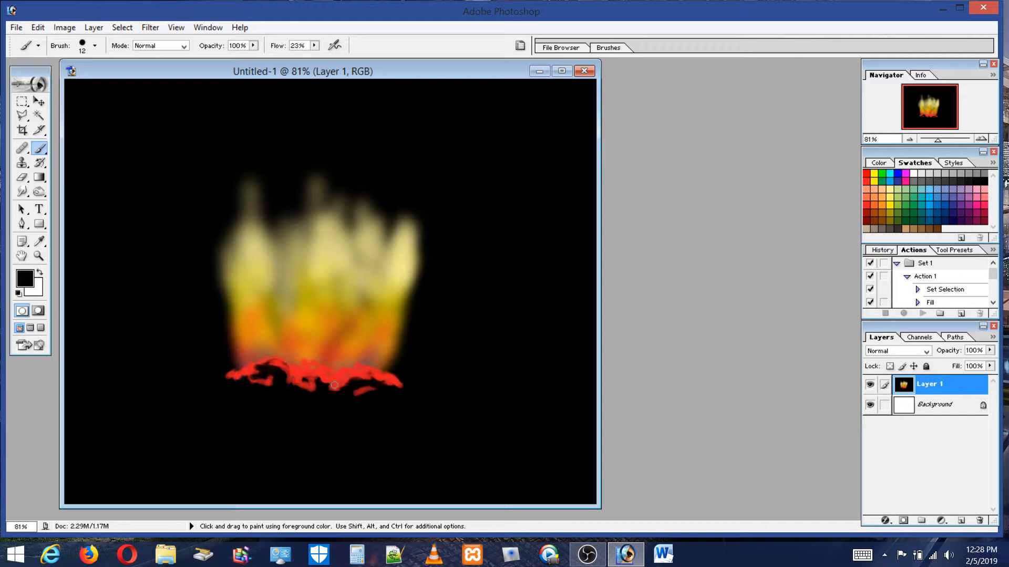
{"action": "mouse_move", "coordinate": [321, 384]}
{"action": "left_mouse_down"}
{"action": "mouse_move", "coordinate": [271, 372]}
{"action": "mouse_move", "coordinate": [303, 389]}
{"action": "mouse_move", "coordinate": [310, 376]}
{"action": "mouse_move", "coordinate": [354, 391]}
{"action": "mouse_move", "coordinate": [396, 382]}
{"action": "mouse_move", "coordinate": [366, 380]}
{"action": "mouse_move", "coordinate": [403, 385]}
{"action": "mouse_move", "coordinate": [414, 393]}
{"action": "mouse_move", "coordinate": [368, 385]}
{"action": "mouse_move", "coordinate": [430, 406]}
{"action": "mouse_move", "coordinate": [353, 389]}
{"action": "mouse_move", "coordinate": [377, 410]}
{"action": "mouse_move", "coordinate": [350, 387]}
{"action": "mouse_move", "coordinate": [377, 395]}
{"action": "mouse_move", "coordinate": [305, 393]}
{"action": "mouse_move", "coordinate": [244, 375]}
{"action": "mouse_move", "coordinate": [273, 388]}
{"action": "left_mouse_up"}
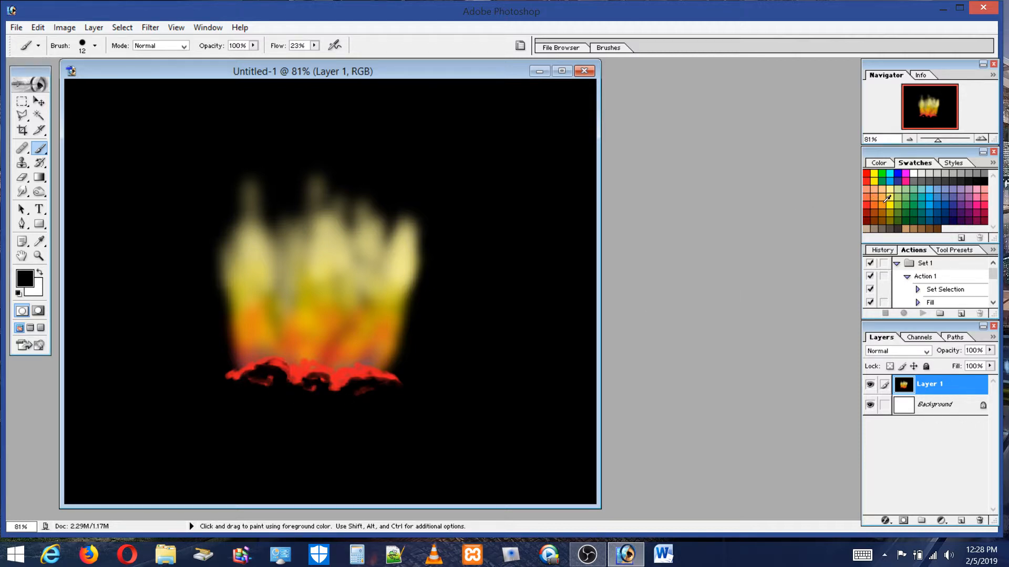
Add light orange highlights along the red coals at 6% flow, and shade their upper edge with dark red
{"action": "left_click", "coordinate": [883, 198]}
{"action": "left_click", "coordinate": [314, 46]}
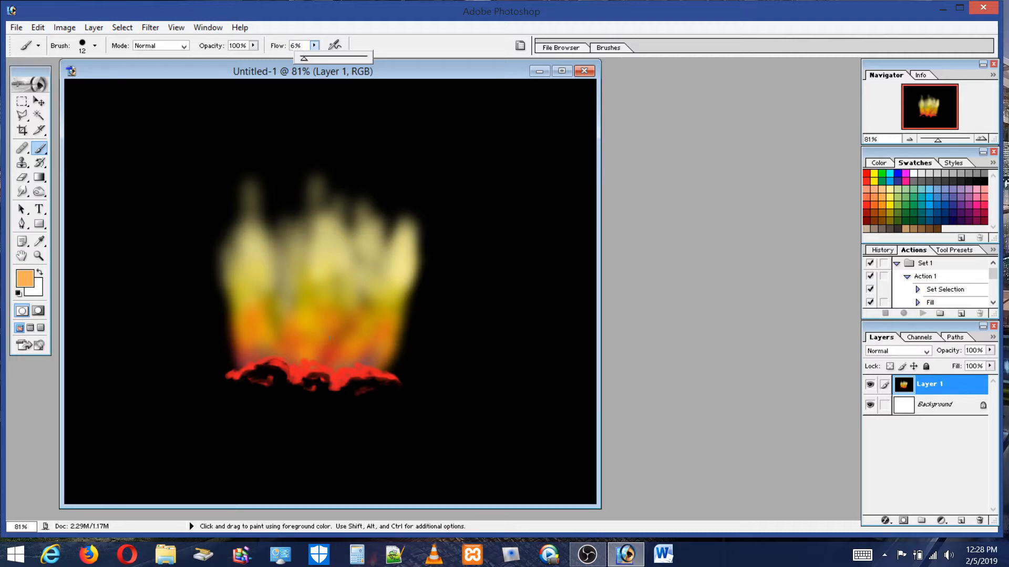
{"action": "left_click", "coordinate": [333, 370]}
{"action": "mouse_move", "coordinate": [336, 369]}
{"action": "left_mouse_down"}
{"action": "mouse_move", "coordinate": [372, 365]}
{"action": "mouse_move", "coordinate": [352, 376]}
{"action": "mouse_move", "coordinate": [337, 370]}
{"action": "mouse_move", "coordinate": [388, 376]}
{"action": "mouse_move", "coordinate": [300, 357]}
{"action": "mouse_move", "coordinate": [296, 370]}
{"action": "mouse_move", "coordinate": [261, 356]}
{"action": "mouse_move", "coordinate": [233, 371]}
{"action": "mouse_move", "coordinate": [258, 359]}
{"action": "left_mouse_up"}
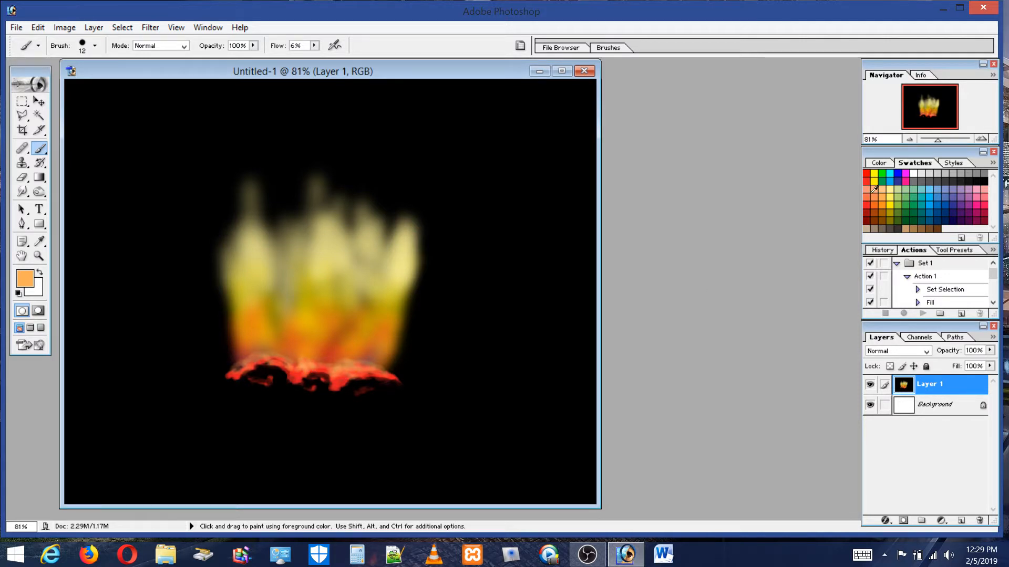
{"action": "left_click", "coordinate": [873, 214]}
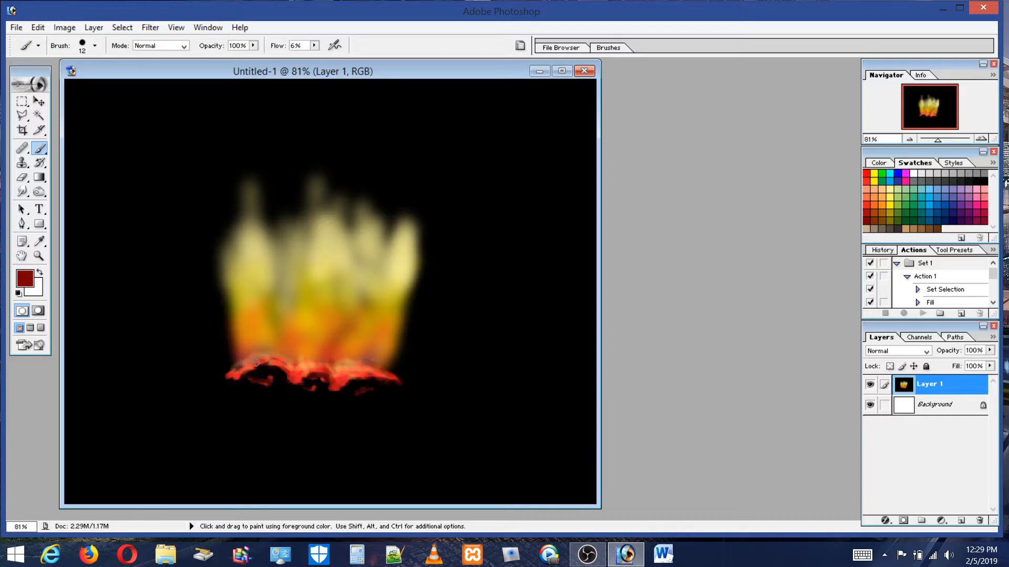
{"action": "left_click_drag", "start_coordinate": [256, 363], "coordinate": [234, 374]}
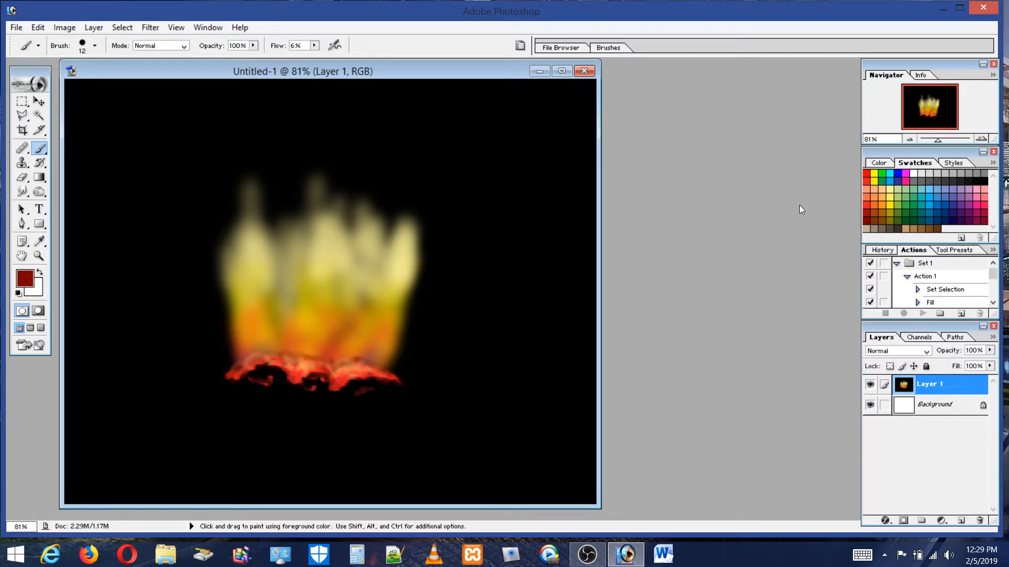
Paint thin yellow wisps rising from the coals into the orange zone at the fire's left, middle and right
{"action": "left_click", "coordinate": [889, 196]}
{"action": "mouse_move", "coordinate": [307, 355]}
{"action": "left_mouse_down"}
{"action": "mouse_move", "coordinate": [318, 351]}
{"action": "mouse_move", "coordinate": [324, 368]}
{"action": "mouse_move", "coordinate": [353, 353]}
{"action": "left_mouse_up"}
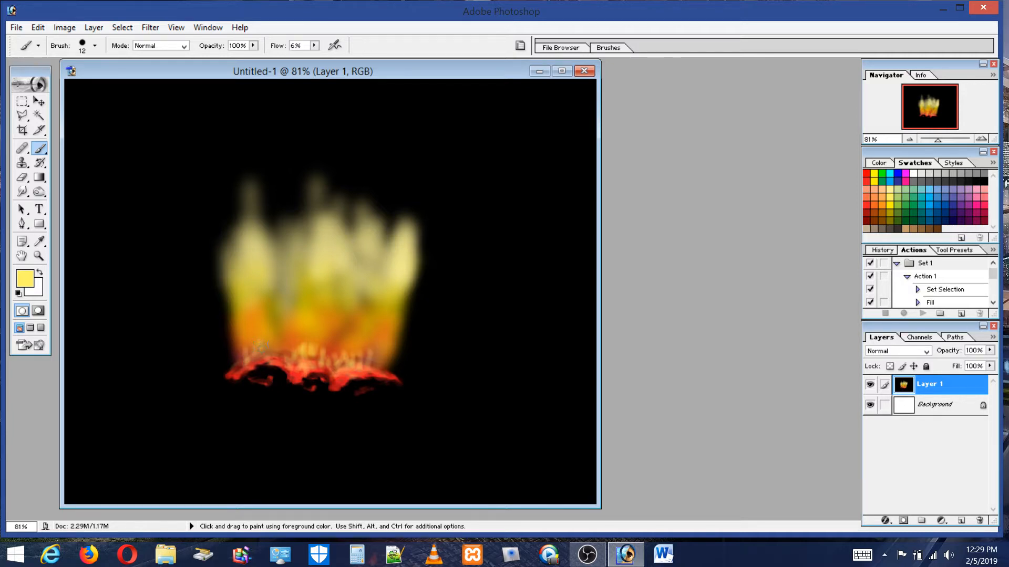
{"action": "mouse_move", "coordinate": [275, 335]}
{"action": "left_mouse_down"}
{"action": "mouse_move", "coordinate": [311, 335]}
{"action": "mouse_move", "coordinate": [312, 311]}
{"action": "mouse_move", "coordinate": [311, 357]}
{"action": "left_mouse_up"}
{"action": "left_click_drag", "start_coordinate": [332, 311], "coordinate": [327, 356]}
{"action": "mouse_move", "coordinate": [333, 291]}
{"action": "left_mouse_down"}
{"action": "mouse_move", "coordinate": [333, 340]}
{"action": "mouse_move", "coordinate": [316, 361]}
{"action": "left_mouse_up"}
{"action": "left_click_drag", "start_coordinate": [386, 310], "coordinate": [354, 362]}
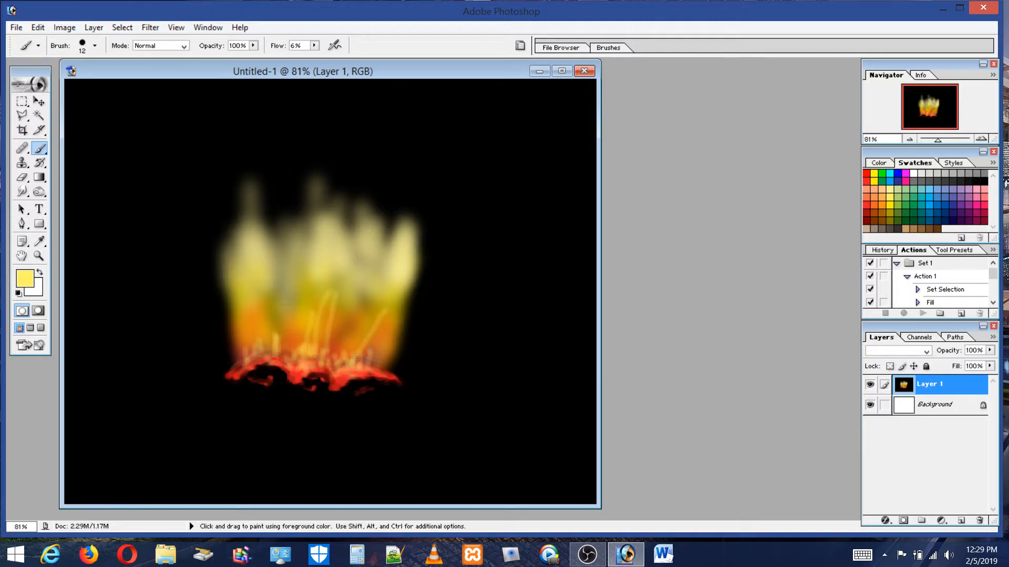
{"action": "mouse_move", "coordinate": [389, 312]}
{"action": "left_mouse_down"}
{"action": "mouse_move", "coordinate": [365, 350]}
{"action": "mouse_move", "coordinate": [387, 319]}
{"action": "mouse_move", "coordinate": [370, 366]}
{"action": "left_mouse_up"}
{"action": "left_click_drag", "start_coordinate": [252, 311], "coordinate": [260, 348]}
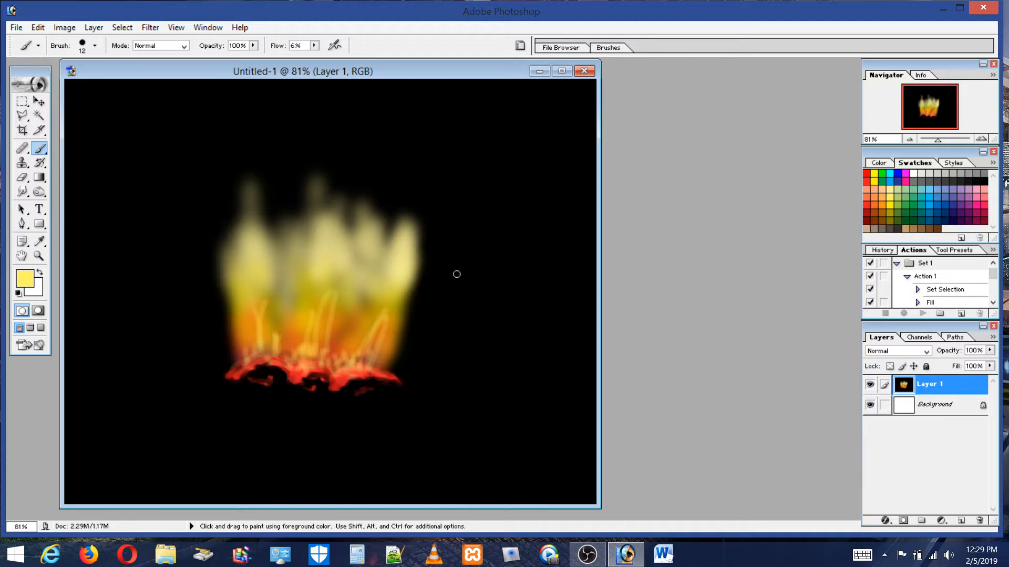
Fill the gaps above the coals with short yellow wisps and add longer ones along both outer edges of the fire
{"action": "left_click_drag", "start_coordinate": [340, 343], "coordinate": [343, 355]}
{"action": "left_click_drag", "start_coordinate": [284, 339], "coordinate": [283, 355]}
{"action": "left_click_drag", "start_coordinate": [397, 342], "coordinate": [388, 364]}
{"action": "left_click_drag", "start_coordinate": [231, 301], "coordinate": [246, 358]}
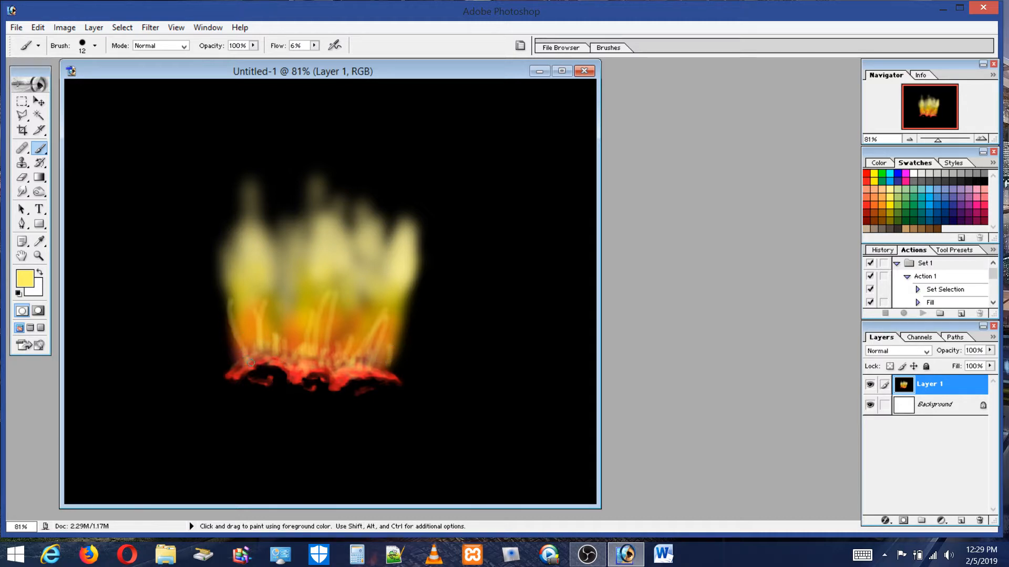
{"action": "left_click_drag", "start_coordinate": [406, 317], "coordinate": [382, 368]}
Paint faint pale yellow streaks at 3% flow along the fire's outer edges and through its upper flames
{"action": "left_click", "coordinate": [889, 190]}
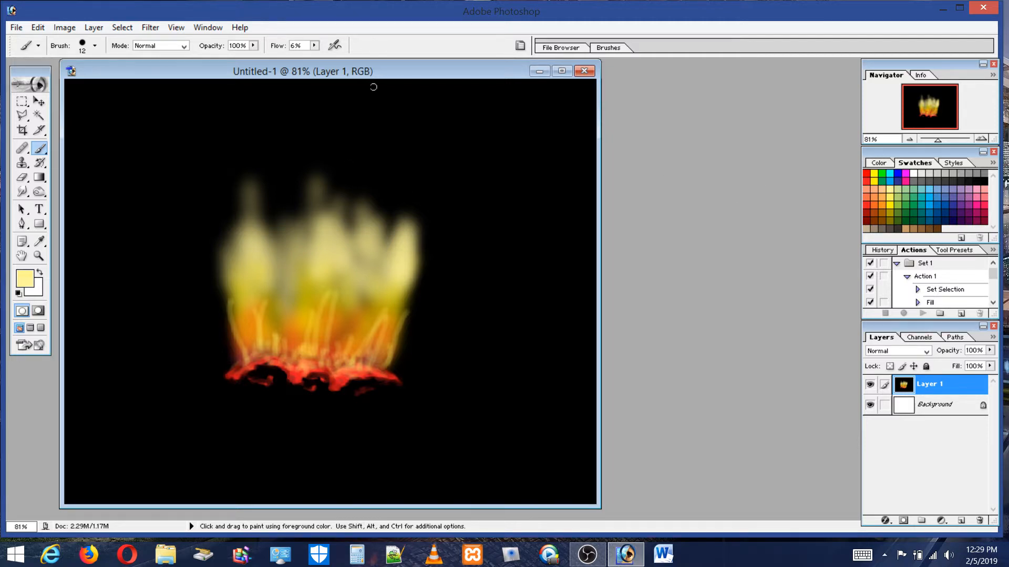
{"action": "left_click", "coordinate": [314, 46]}
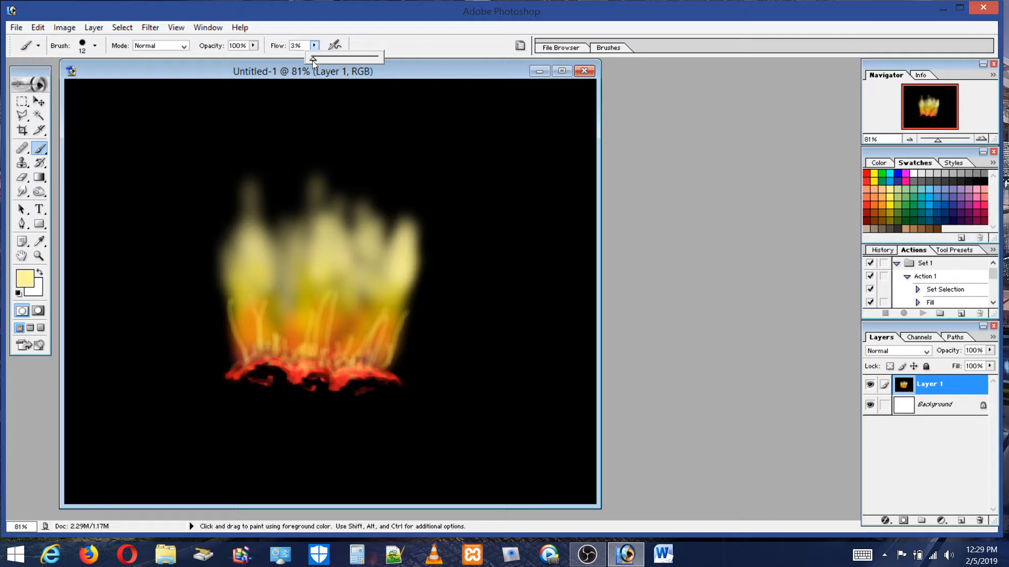
{"action": "mouse_move", "coordinate": [222, 261]}
{"action": "left_mouse_down"}
{"action": "mouse_move", "coordinate": [227, 324]}
{"action": "mouse_move", "coordinate": [220, 264]}
{"action": "mouse_move", "coordinate": [230, 334]}
{"action": "left_mouse_up"}
{"action": "left_click_drag", "start_coordinate": [227, 290], "coordinate": [239, 339]}
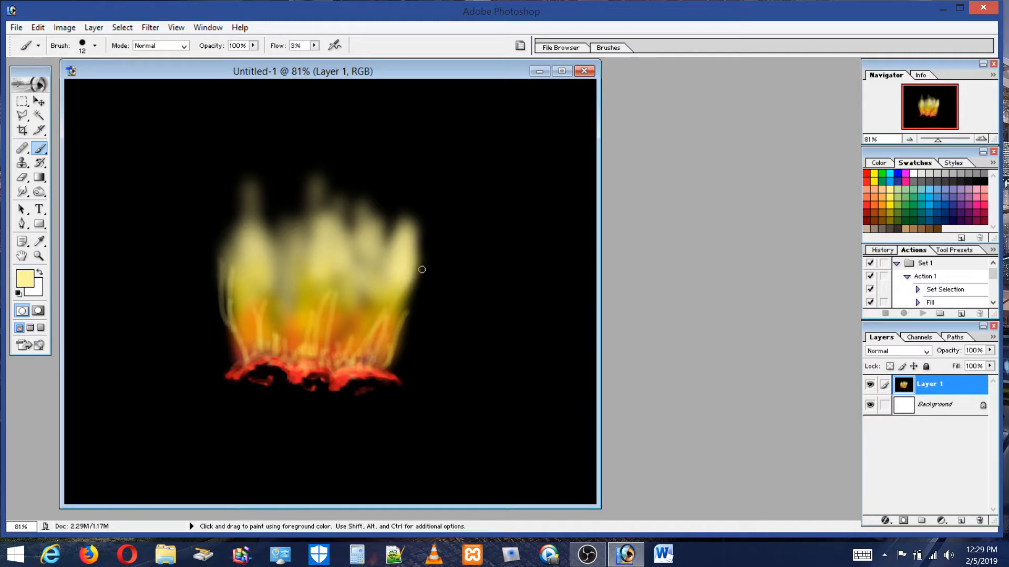
{"action": "left_click_drag", "start_coordinate": [422, 270], "coordinate": [397, 334]}
{"action": "left_click_drag", "start_coordinate": [423, 252], "coordinate": [405, 318]}
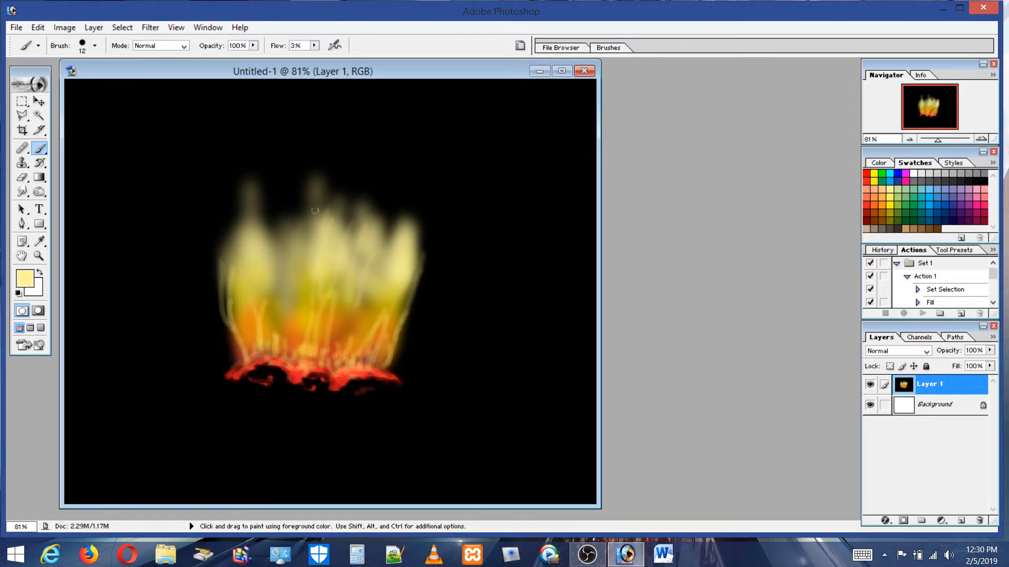
{"action": "left_click_drag", "start_coordinate": [283, 215], "coordinate": [273, 306]}
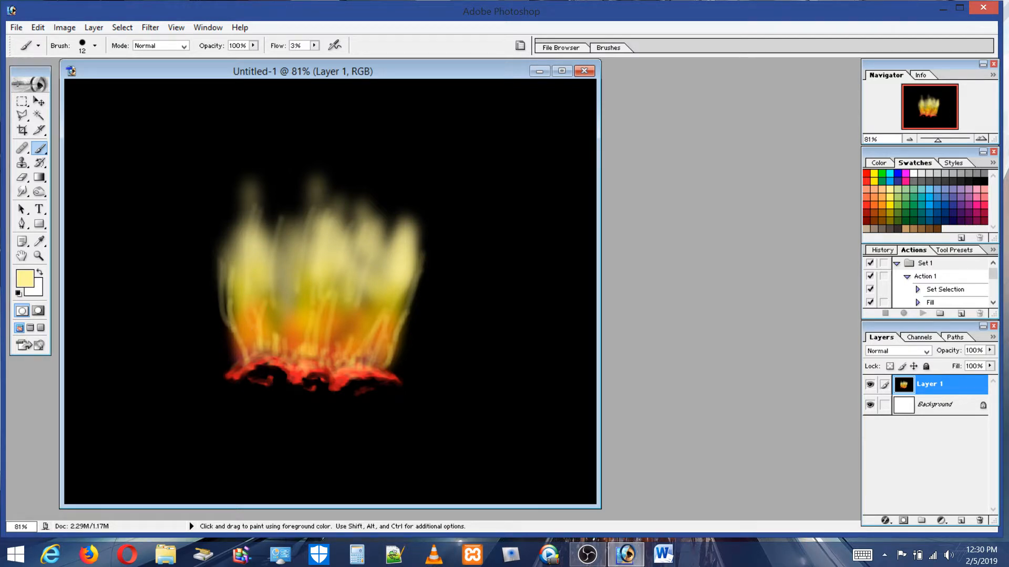
{"action": "left_click_drag", "start_coordinate": [388, 227], "coordinate": [376, 284]}
Smudge the left flame upward from its base, drawing its tip into a taller curved point
{"action": "left_click", "coordinate": [22, 192]}
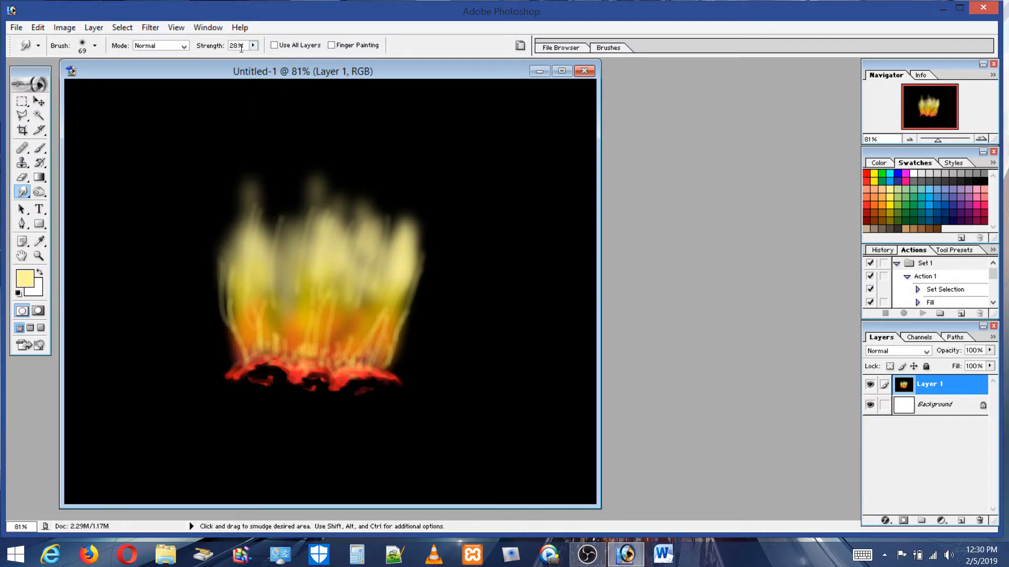
{"action": "mouse_move", "coordinate": [221, 288]}
{"action": "left_mouse_down"}
{"action": "mouse_move", "coordinate": [230, 316]}
{"action": "mouse_move", "coordinate": [225, 259]}
{"action": "mouse_move", "coordinate": [236, 193]}
{"action": "mouse_move", "coordinate": [257, 185]}
{"action": "left_mouse_up"}
{"action": "left_click_drag", "start_coordinate": [244, 241], "coordinate": [256, 182]}
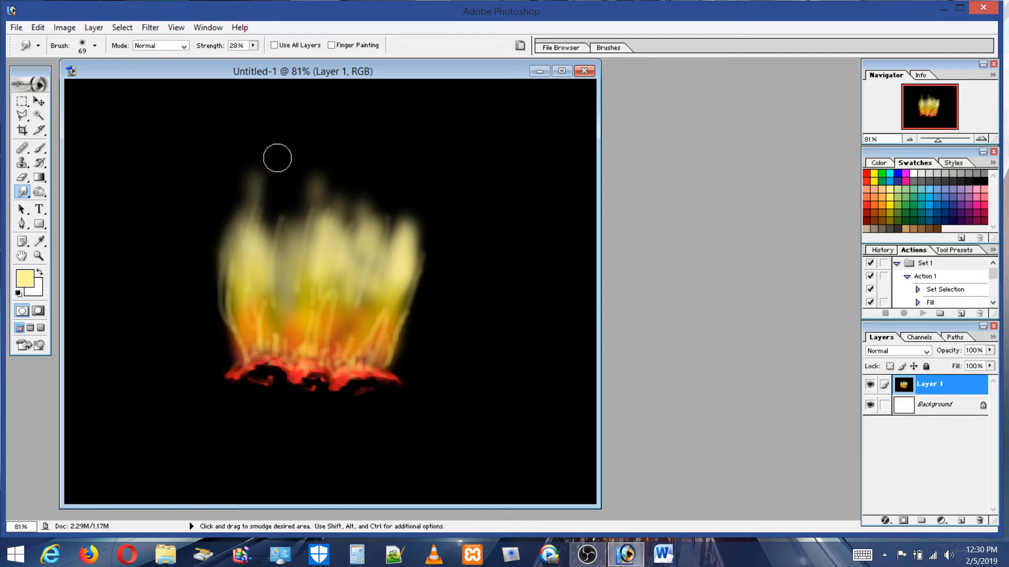
{"action": "mouse_move", "coordinate": [242, 255]}
{"action": "left_mouse_down"}
{"action": "mouse_move", "coordinate": [254, 182]}
{"action": "mouse_move", "coordinate": [281, 136]}
{"action": "left_mouse_up"}
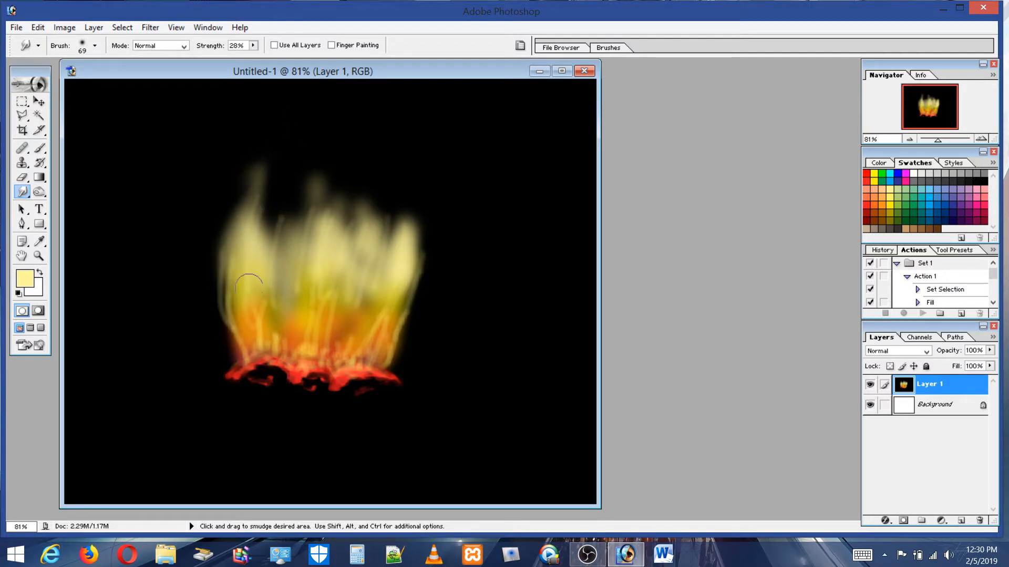
{"action": "left_click_drag", "start_coordinate": [248, 322], "coordinate": [225, 247]}
{"action": "mouse_move", "coordinate": [232, 348]}
{"action": "left_mouse_down"}
{"action": "mouse_move", "coordinate": [226, 304]}
{"action": "mouse_move", "coordinate": [244, 247]}
{"action": "left_mouse_up"}
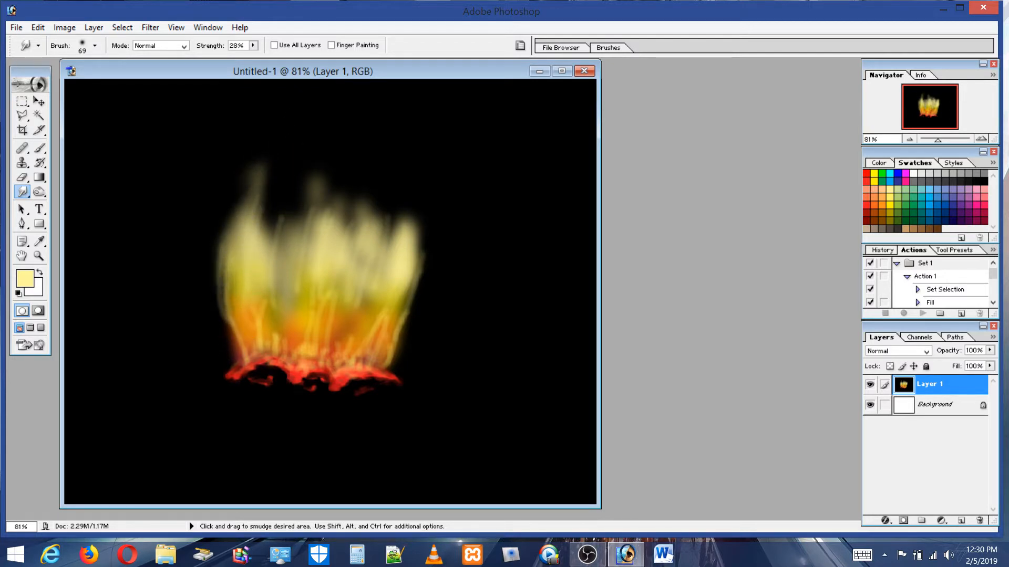
{"action": "left_click_drag", "start_coordinate": [246, 358], "coordinate": [247, 261]}
{"action": "mouse_move", "coordinate": [255, 337]}
{"action": "left_mouse_down"}
{"action": "mouse_move", "coordinate": [271, 228]}
{"action": "mouse_move", "coordinate": [268, 282]}
{"action": "left_mouse_up"}
Smudge the black background down between the flame tips to separate them into distinct points
{"action": "left_click_drag", "start_coordinate": [294, 187], "coordinate": [282, 294]}
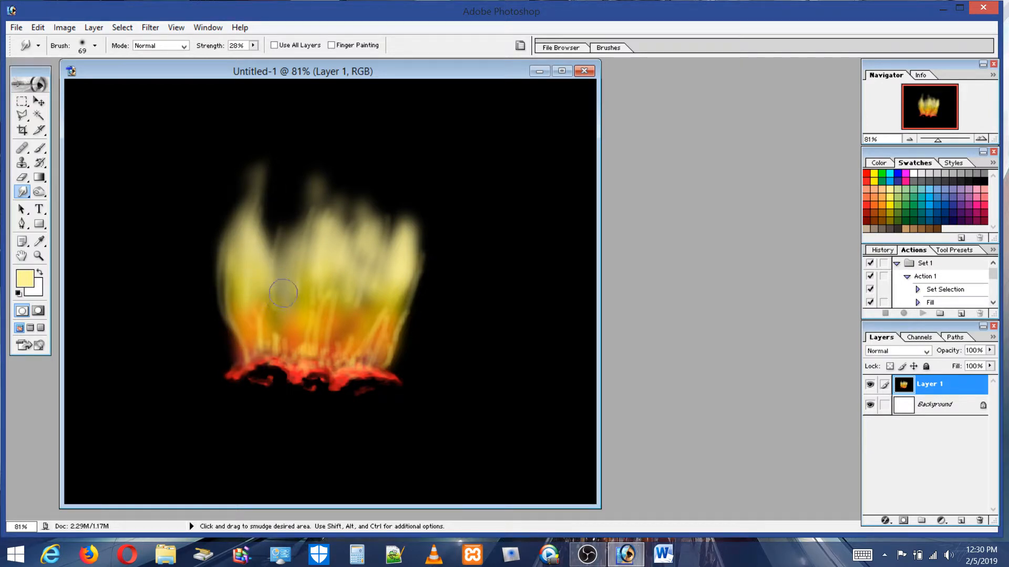
{"action": "mouse_move", "coordinate": [288, 210]}
{"action": "left_mouse_down"}
{"action": "mouse_move", "coordinate": [265, 302]}
{"action": "mouse_move", "coordinate": [283, 258]}
{"action": "left_mouse_up"}
{"action": "left_click_drag", "start_coordinate": [333, 168], "coordinate": [325, 253]}
{"action": "left_click_drag", "start_coordinate": [333, 202], "coordinate": [332, 252]}
{"action": "mouse_move", "coordinate": [386, 205]}
{"action": "left_mouse_down"}
{"action": "mouse_move", "coordinate": [376, 275]}
{"action": "mouse_move", "coordinate": [386, 260]}
{"action": "left_mouse_up"}
Smudge the fire's right edge downward and inward, and soften the yellow wisps in the right and middle flames
{"action": "mouse_move", "coordinate": [394, 226]}
{"action": "left_mouse_down"}
{"action": "mouse_move", "coordinate": [392, 266]}
{"action": "mouse_move", "coordinate": [426, 295]}
{"action": "mouse_move", "coordinate": [423, 332]}
{"action": "left_mouse_up"}
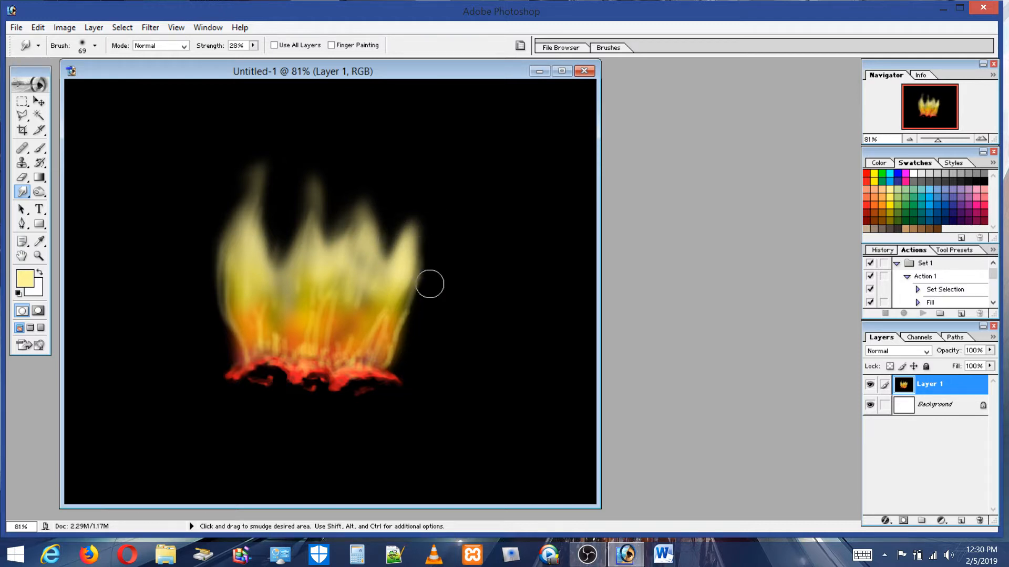
{"action": "left_click_drag", "start_coordinate": [434, 250], "coordinate": [416, 330]}
{"action": "left_click_drag", "start_coordinate": [433, 285], "coordinate": [399, 331]}
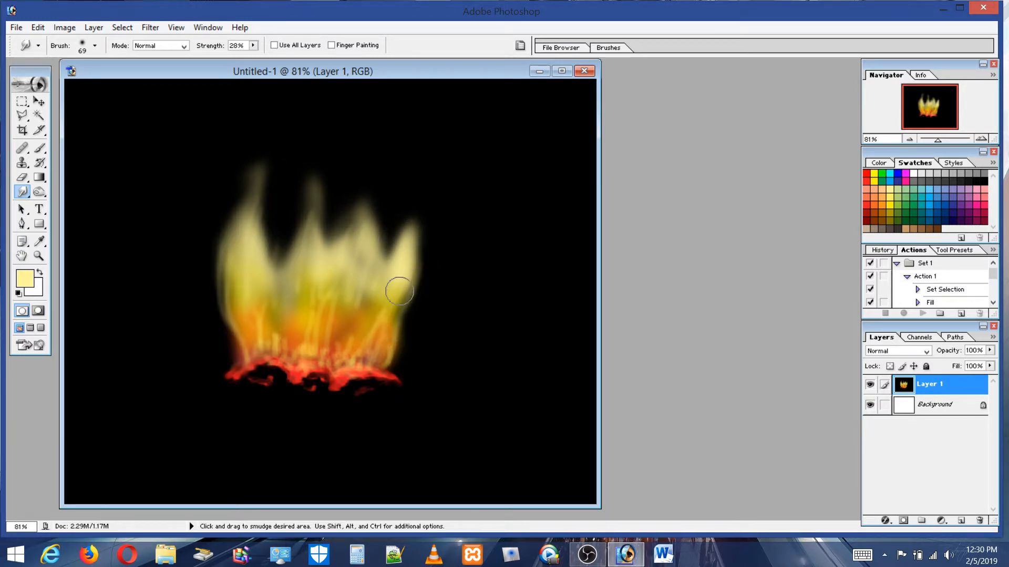
{"action": "left_click_drag", "start_coordinate": [399, 291], "coordinate": [372, 336]}
{"action": "left_click_drag", "start_coordinate": [337, 292], "coordinate": [316, 335]}
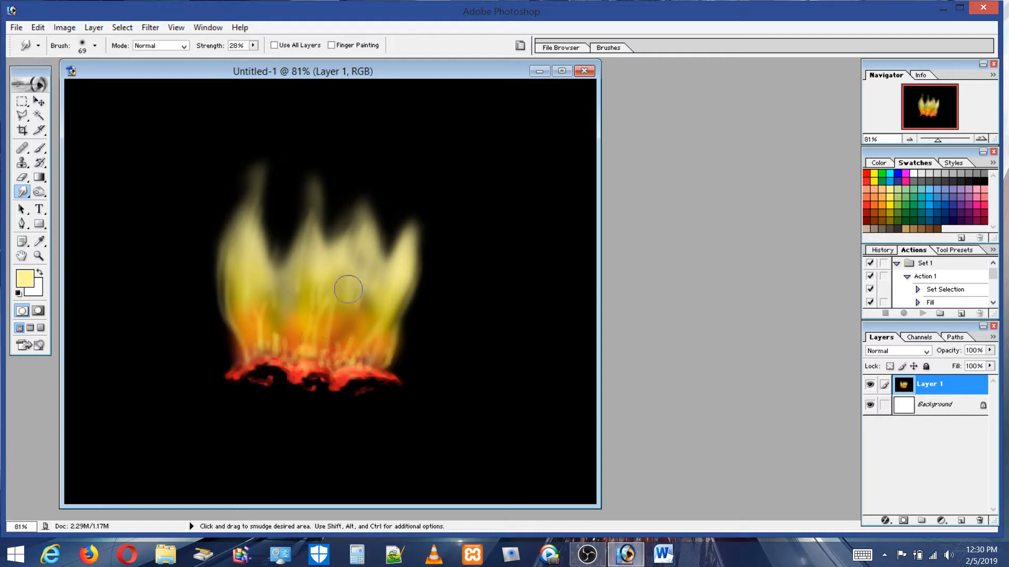
Smudge the orange and red area above the coals into soft inner flames in the fire's middle and right
{"action": "left_click_drag", "start_coordinate": [348, 289], "coordinate": [315, 346]}
{"action": "mouse_move", "coordinate": [315, 275]}
{"action": "left_mouse_down"}
{"action": "mouse_move", "coordinate": [306, 316]}
{"action": "mouse_move", "coordinate": [281, 335]}
{"action": "mouse_move", "coordinate": [279, 298]}
{"action": "mouse_move", "coordinate": [271, 350]}
{"action": "mouse_move", "coordinate": [251, 311]}
{"action": "mouse_move", "coordinate": [245, 355]}
{"action": "mouse_move", "coordinate": [236, 331]}
{"action": "mouse_move", "coordinate": [241, 348]}
{"action": "mouse_move", "coordinate": [253, 314]}
{"action": "mouse_move", "coordinate": [257, 355]}
{"action": "mouse_move", "coordinate": [307, 355]}
{"action": "mouse_move", "coordinate": [326, 299]}
{"action": "left_mouse_up"}
{"action": "mouse_move", "coordinate": [336, 347]}
{"action": "left_mouse_down"}
{"action": "mouse_move", "coordinate": [348, 293]}
{"action": "mouse_move", "coordinate": [354, 309]}
{"action": "left_mouse_up"}
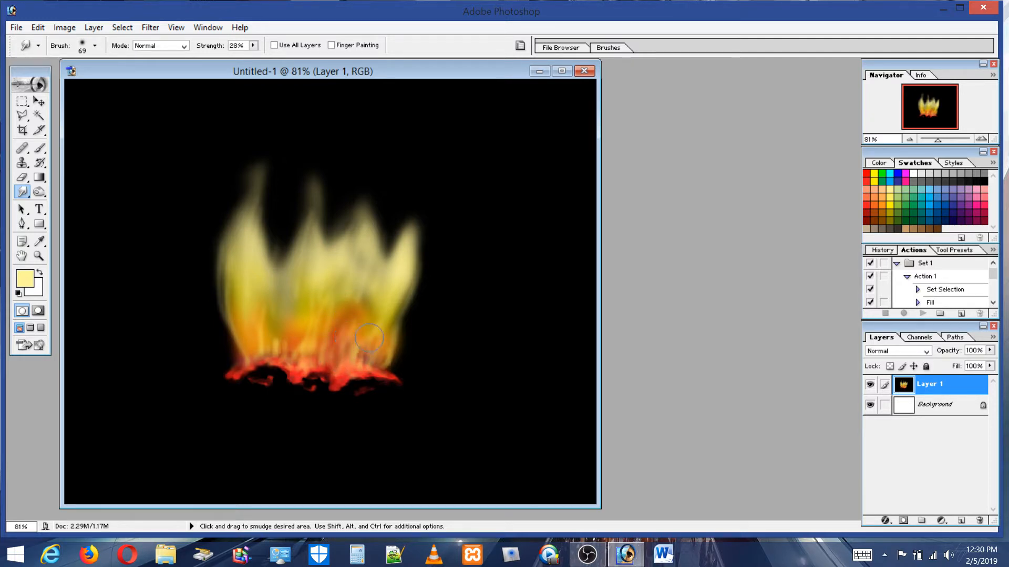
{"action": "mouse_move", "coordinate": [365, 332]}
{"action": "left_mouse_down"}
{"action": "mouse_move", "coordinate": [364, 288]}
{"action": "mouse_move", "coordinate": [346, 320]}
{"action": "mouse_move", "coordinate": [351, 298]}
{"action": "left_mouse_up"}
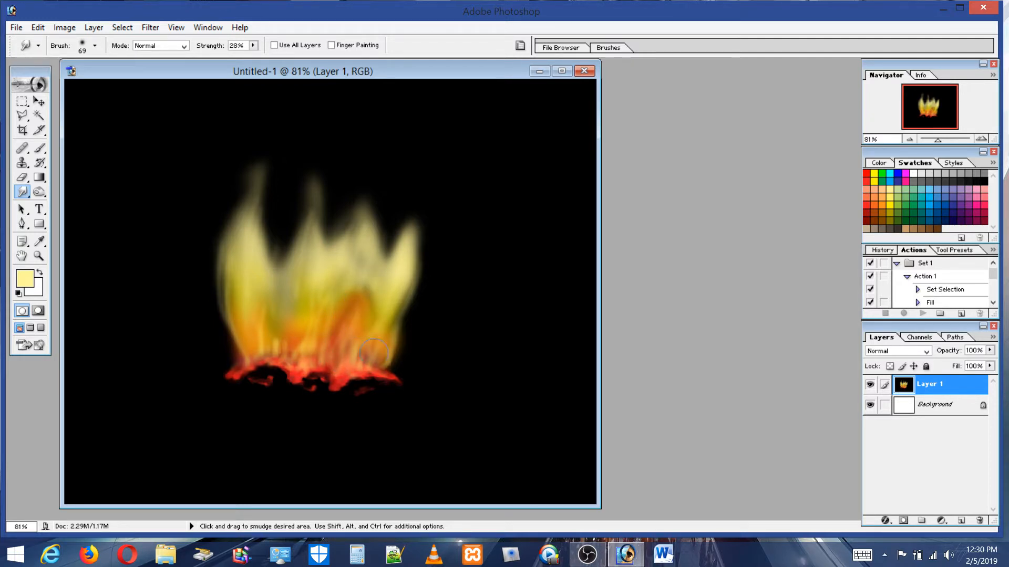
{"action": "mouse_move", "coordinate": [373, 352]}
{"action": "left_mouse_down"}
{"action": "mouse_move", "coordinate": [368, 340]}
{"action": "mouse_move", "coordinate": [385, 355]}
{"action": "left_mouse_up"}
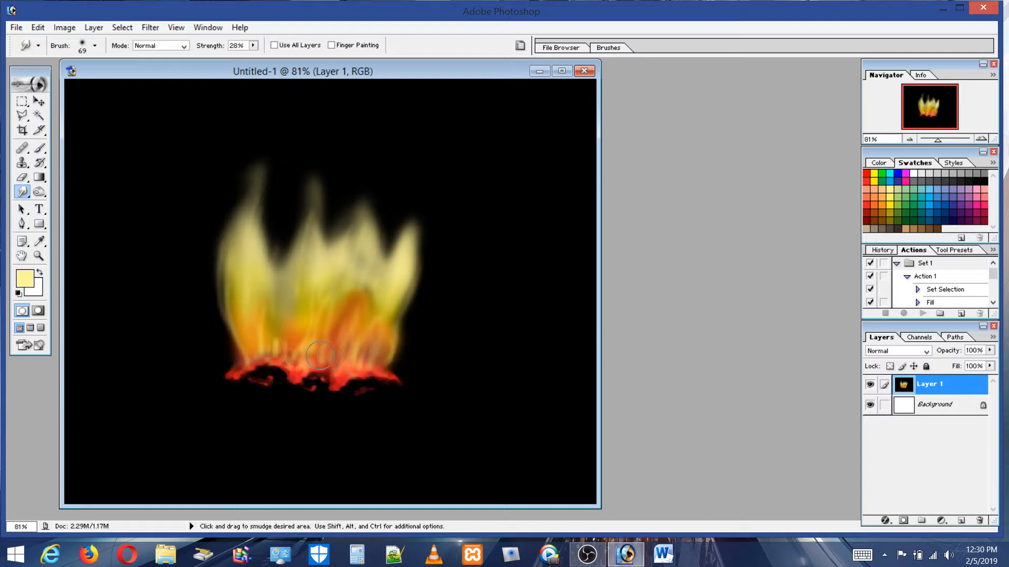
Stretch the left flame's tip higher with the Smudge tool and smear black across its neck to detach the tip
{"action": "mouse_move", "coordinate": [329, 318]}
{"action": "left_mouse_down"}
{"action": "mouse_move", "coordinate": [297, 350]}
{"action": "mouse_move", "coordinate": [271, 341]}
{"action": "mouse_move", "coordinate": [272, 321]}
{"action": "mouse_move", "coordinate": [241, 358]}
{"action": "mouse_move", "coordinate": [220, 281]}
{"action": "mouse_move", "coordinate": [267, 220]}
{"action": "mouse_move", "coordinate": [230, 295]}
{"action": "mouse_move", "coordinate": [218, 274]}
{"action": "mouse_move", "coordinate": [266, 198]}
{"action": "mouse_move", "coordinate": [257, 222]}
{"action": "mouse_move", "coordinate": [207, 264]}
{"action": "mouse_move", "coordinate": [250, 245]}
{"action": "mouse_move", "coordinate": [237, 247]}
{"action": "mouse_move", "coordinate": [254, 219]}
{"action": "mouse_move", "coordinate": [256, 183]}
{"action": "mouse_move", "coordinate": [242, 194]}
{"action": "mouse_move", "coordinate": [254, 191]}
{"action": "mouse_move", "coordinate": [249, 221]}
{"action": "mouse_move", "coordinate": [263, 211]}
{"action": "mouse_move", "coordinate": [261, 154]}
{"action": "mouse_move", "coordinate": [231, 230]}
{"action": "mouse_move", "coordinate": [255, 153]}
{"action": "mouse_move", "coordinate": [262, 187]}
{"action": "mouse_move", "coordinate": [263, 145]}
{"action": "mouse_move", "coordinate": [260, 186]}
{"action": "mouse_move", "coordinate": [284, 119]}
{"action": "mouse_move", "coordinate": [272, 174]}
{"action": "mouse_move", "coordinate": [284, 111]}
{"action": "mouse_move", "coordinate": [270, 175]}
{"action": "mouse_move", "coordinate": [260, 157]}
{"action": "mouse_move", "coordinate": [242, 206]}
{"action": "mouse_move", "coordinate": [255, 223]}
{"action": "mouse_move", "coordinate": [241, 210]}
{"action": "mouse_move", "coordinate": [285, 167]}
{"action": "mouse_move", "coordinate": [250, 190]}
{"action": "mouse_move", "coordinate": [223, 175]}
{"action": "mouse_move", "coordinate": [234, 186]}
{"action": "mouse_move", "coordinate": [261, 175]}
{"action": "left_mouse_up"}
{"action": "left_click_drag", "start_coordinate": [216, 203], "coordinate": [245, 179]}
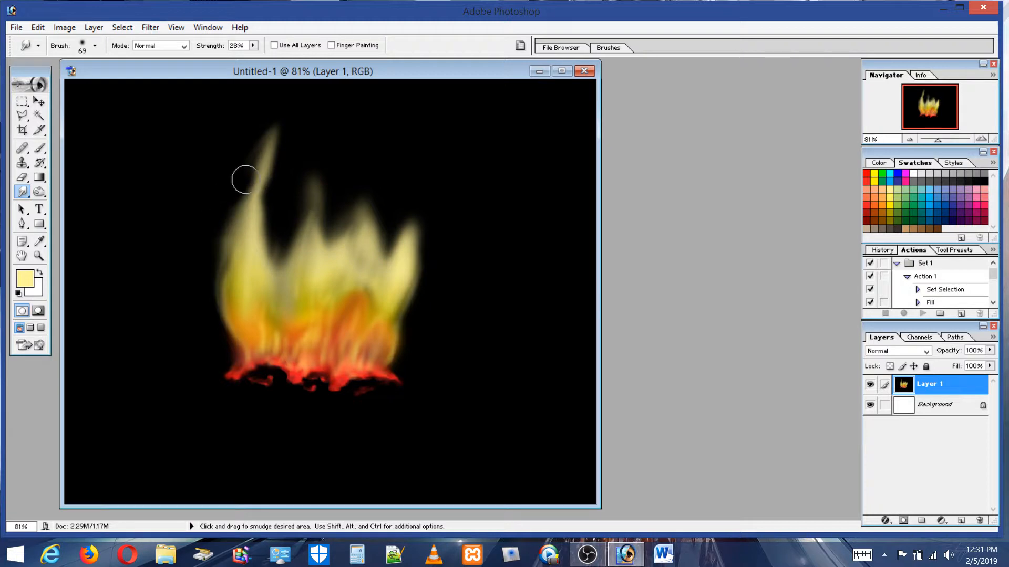
{"action": "mouse_move", "coordinate": [179, 221]}
{"action": "left_mouse_down"}
{"action": "mouse_move", "coordinate": [245, 186]}
{"action": "mouse_move", "coordinate": [244, 212]}
{"action": "mouse_move", "coordinate": [274, 206]}
{"action": "left_mouse_up"}
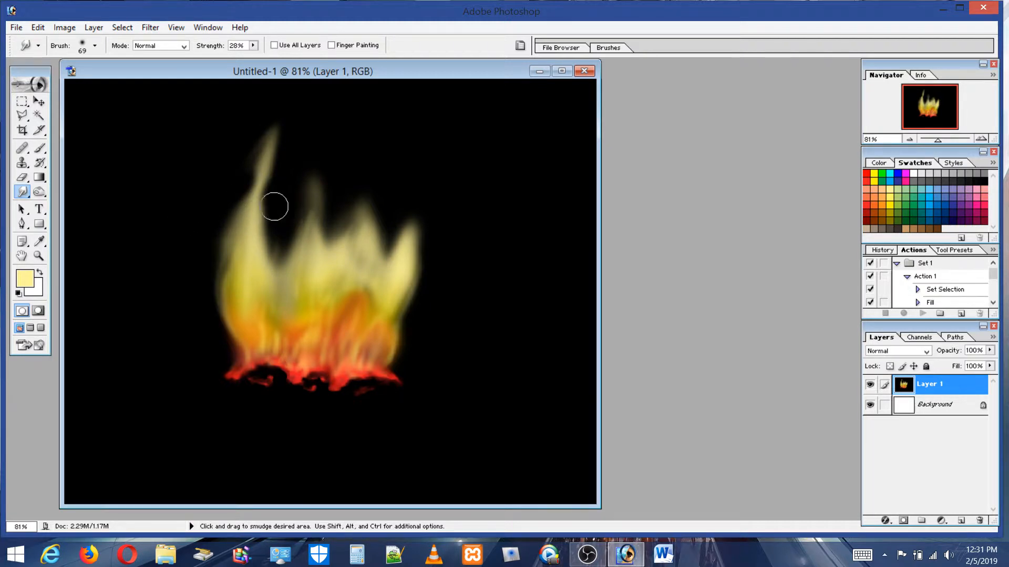
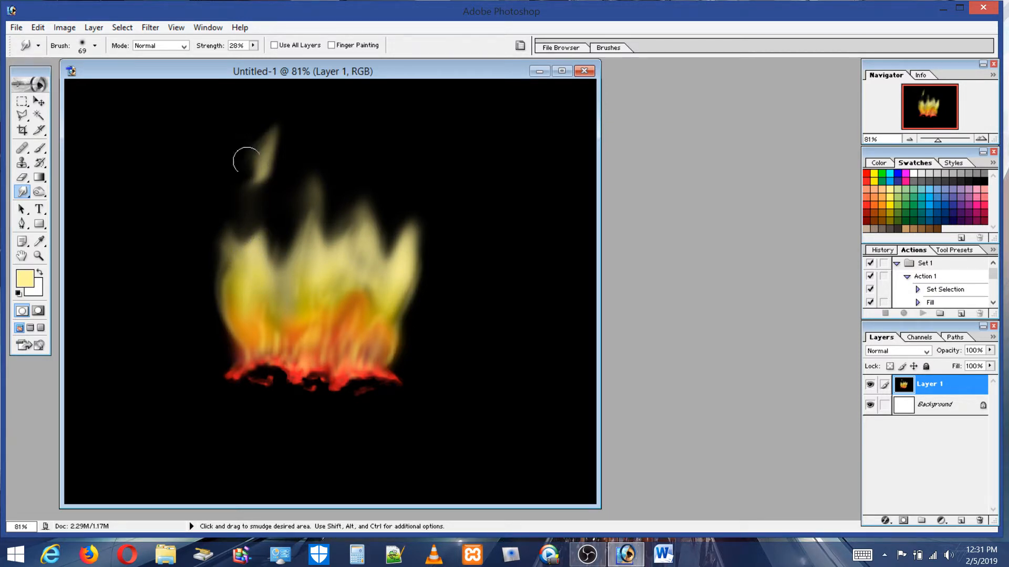
Smudge the detached left flame tip upward into a long, narrow point reaching near the canvas's upper edge
{"action": "left_click_drag", "start_coordinate": [252, 165], "coordinate": [277, 129]}
{"action": "mouse_move", "coordinate": [247, 188]}
{"action": "left_mouse_down"}
{"action": "mouse_move", "coordinate": [259, 171]}
{"action": "mouse_move", "coordinate": [274, 198]}
{"action": "mouse_move", "coordinate": [276, 155]}
{"action": "mouse_move", "coordinate": [266, 162]}
{"action": "mouse_move", "coordinate": [292, 85]}
{"action": "mouse_move", "coordinate": [293, 120]}
{"action": "mouse_move", "coordinate": [281, 138]}
{"action": "mouse_move", "coordinate": [290, 88]}
{"action": "left_mouse_up"}
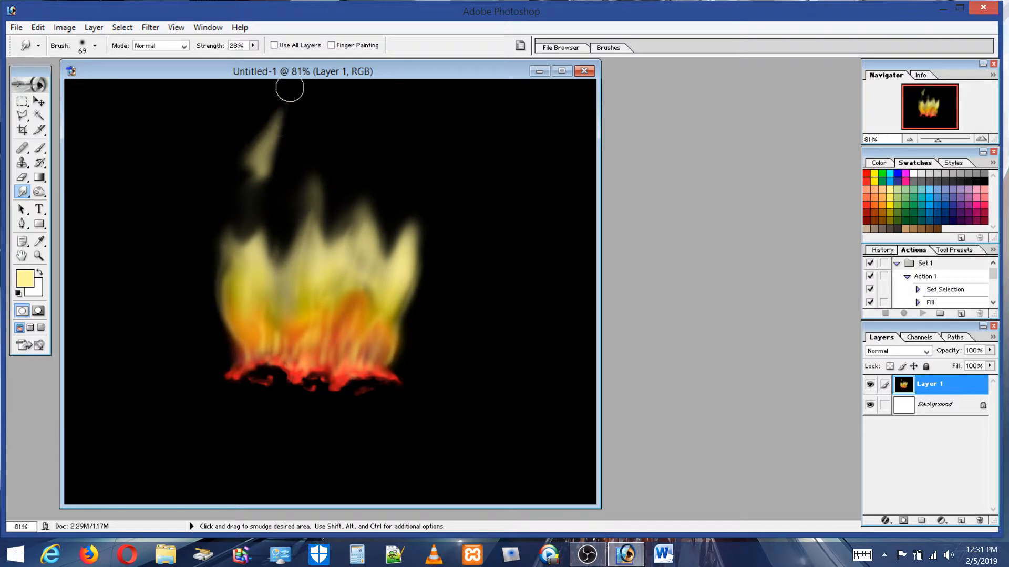
{"action": "left_click_drag", "start_coordinate": [270, 134], "coordinate": [282, 94]}
{"action": "left_click_drag", "start_coordinate": [271, 143], "coordinate": [296, 87]}
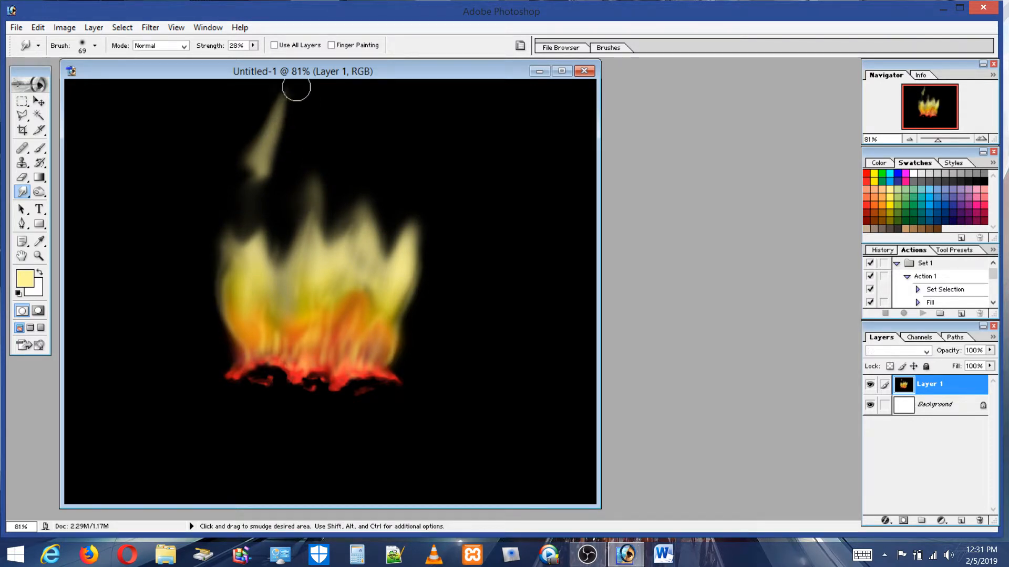
Smudge black into the detached left tip's lower end to shape and fade its base
{"action": "mouse_move", "coordinate": [274, 160]}
{"action": "left_mouse_down"}
{"action": "mouse_move", "coordinate": [280, 190]}
{"action": "mouse_move", "coordinate": [253, 189]}
{"action": "mouse_move", "coordinate": [252, 173]}
{"action": "mouse_move", "coordinate": [256, 206]}
{"action": "mouse_move", "coordinate": [263, 160]}
{"action": "mouse_move", "coordinate": [272, 160]}
{"action": "mouse_move", "coordinate": [256, 177]}
{"action": "mouse_move", "coordinate": [273, 159]}
{"action": "mouse_move", "coordinate": [249, 267]}
{"action": "left_mouse_up"}
{"action": "left_click_drag", "start_coordinate": [275, 195], "coordinate": [303, 116]}
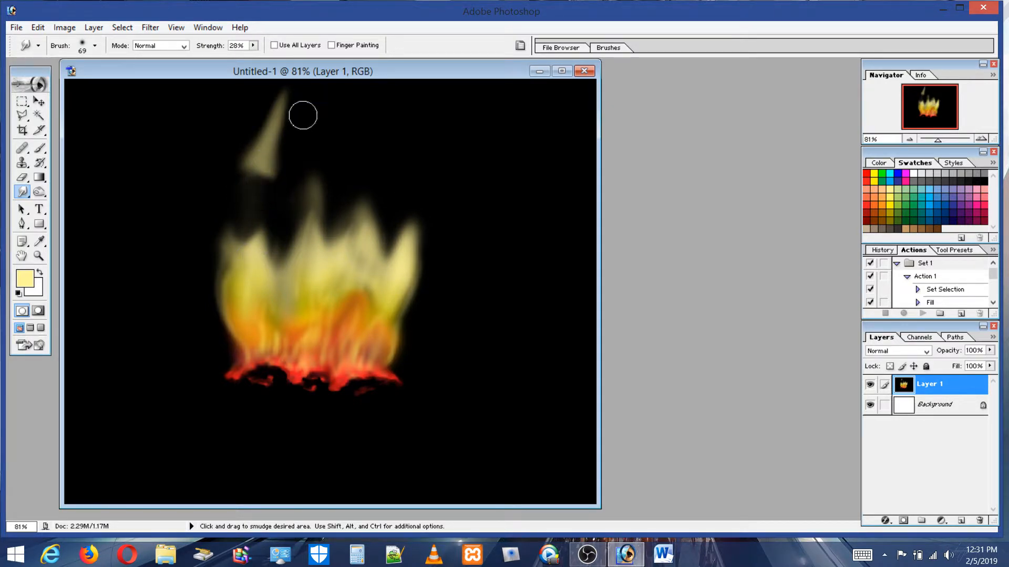
{"action": "mouse_move", "coordinate": [268, 183]}
{"action": "left_mouse_down"}
{"action": "mouse_move", "coordinate": [289, 126]}
{"action": "mouse_move", "coordinate": [272, 138]}
{"action": "left_mouse_up"}
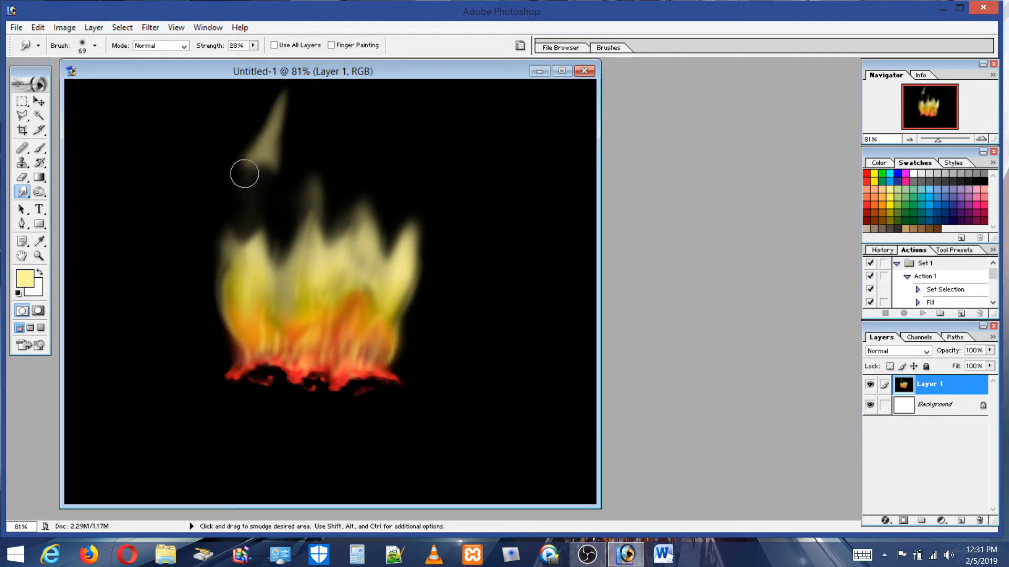
{"action": "left_click_drag", "start_coordinate": [244, 174], "coordinate": [263, 136]}
{"action": "mouse_move", "coordinate": [222, 212]}
{"action": "left_mouse_down"}
{"action": "mouse_move", "coordinate": [239, 179]}
{"action": "mouse_move", "coordinate": [253, 168]}
{"action": "mouse_move", "coordinate": [238, 200]}
{"action": "mouse_move", "coordinate": [263, 170]}
{"action": "left_mouse_up"}
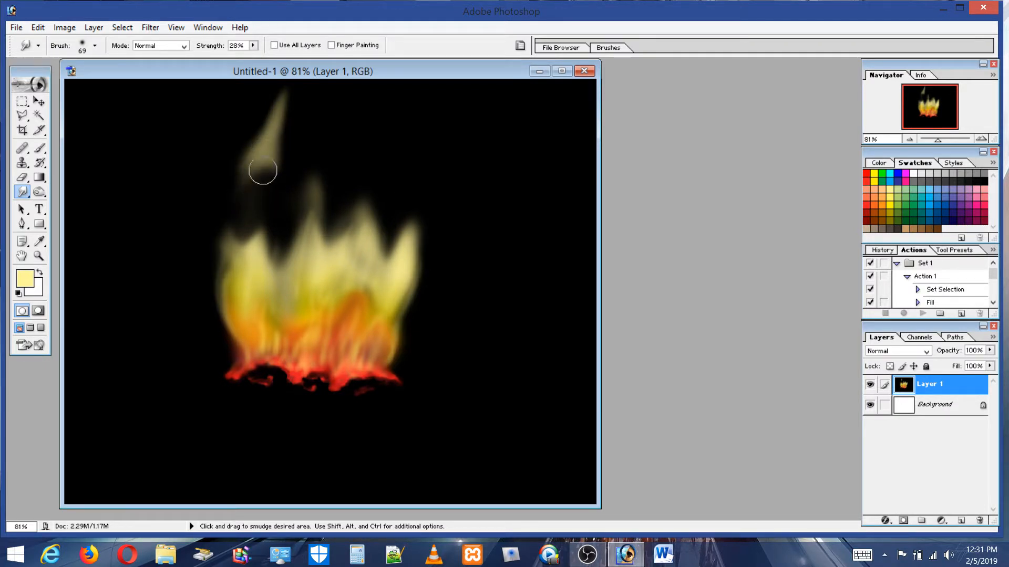
{"action": "left_click_drag", "start_coordinate": [238, 202], "coordinate": [258, 164]}
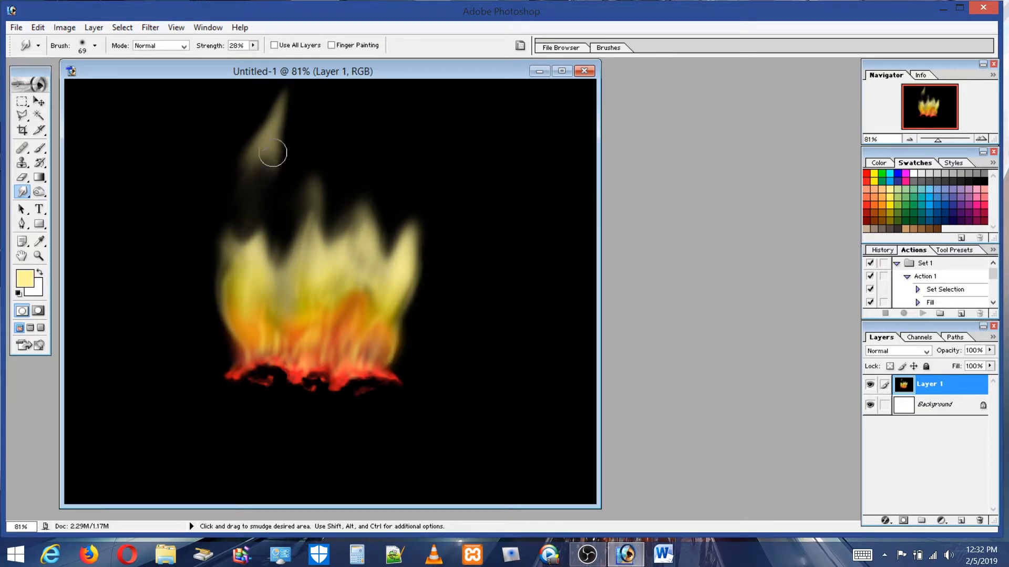
{"action": "left_click_drag", "start_coordinate": [253, 191], "coordinate": [263, 156]}
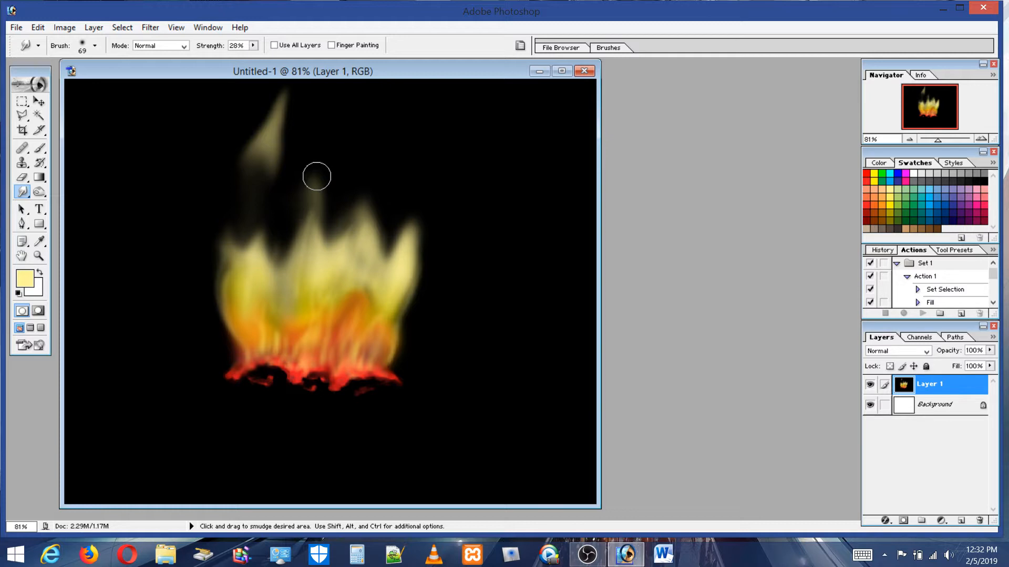
Stretch the faint middle wisp upward into a tall, thin tongue leaning to the right
{"action": "left_click_drag", "start_coordinate": [316, 177], "coordinate": [327, 138]}
{"action": "left_click_drag", "start_coordinate": [323, 177], "coordinate": [330, 128]}
{"action": "left_click_drag", "start_coordinate": [314, 178], "coordinate": [344, 102]}
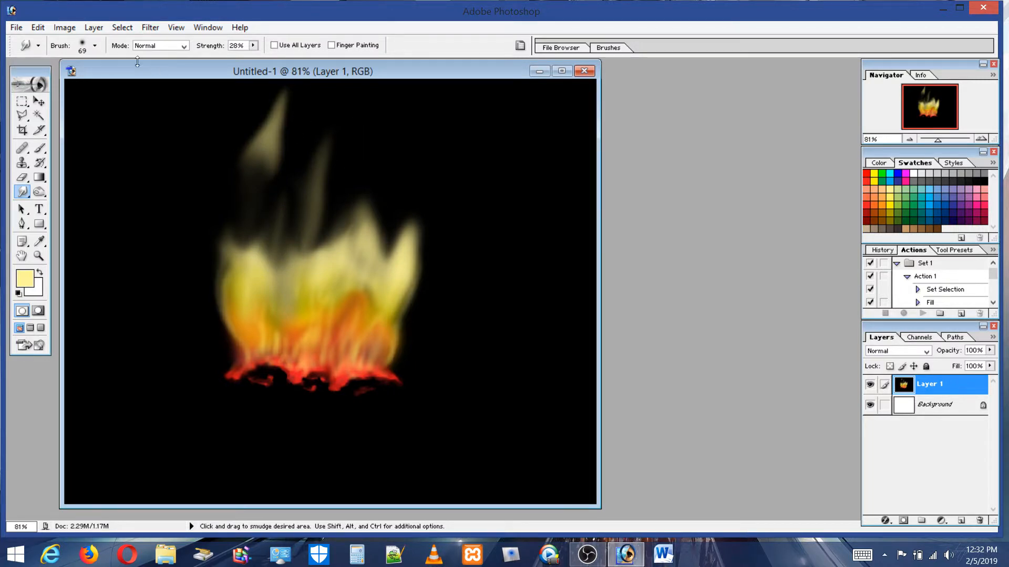
Reduce the Smudge brush to 33 px, sharpen the left flame's peak, and pull the right-center flame's tip into a curling S-shaped tongue
{"action": "left_click", "coordinate": [83, 46]}
{"action": "left_click", "coordinate": [36, 78]}
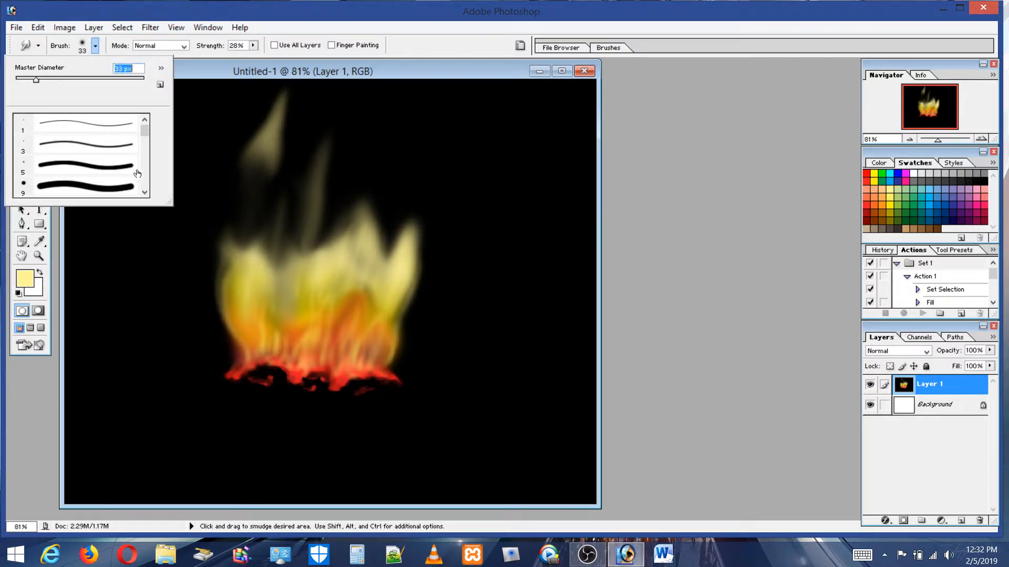
{"action": "left_click", "coordinate": [269, 223]}
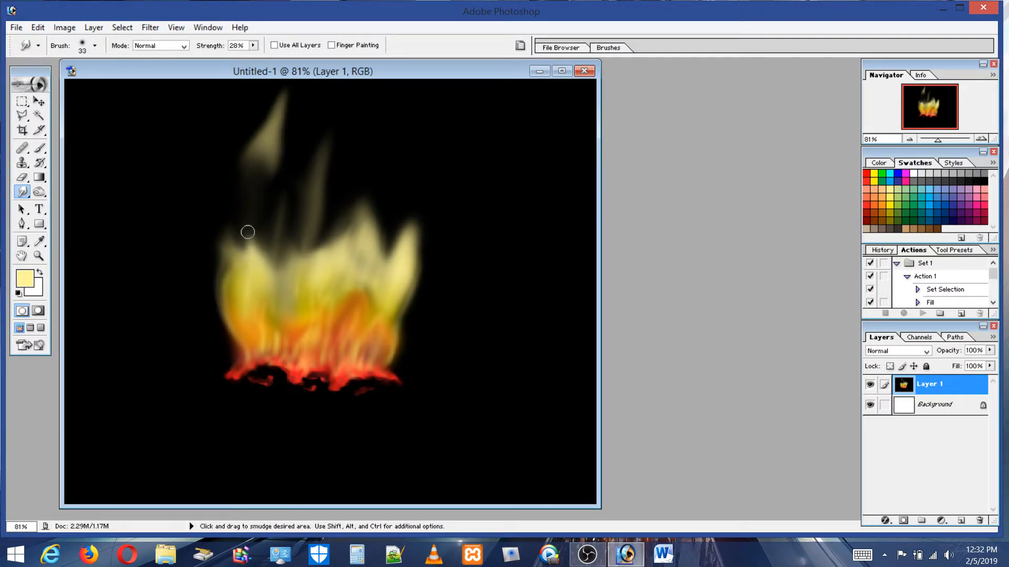
{"action": "left_click_drag", "start_coordinate": [250, 254], "coordinate": [269, 185]}
{"action": "left_click_drag", "start_coordinate": [324, 248], "coordinate": [316, 237]}
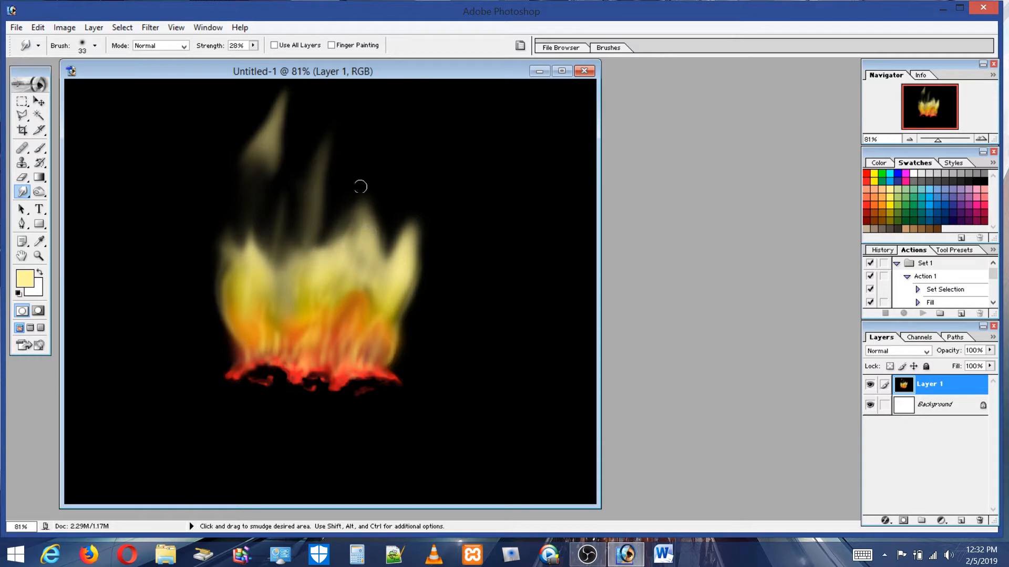
{"action": "mouse_move", "coordinate": [365, 215]}
{"action": "left_mouse_down"}
{"action": "mouse_move", "coordinate": [347, 167]}
{"action": "mouse_move", "coordinate": [336, 173]}
{"action": "left_mouse_up"}
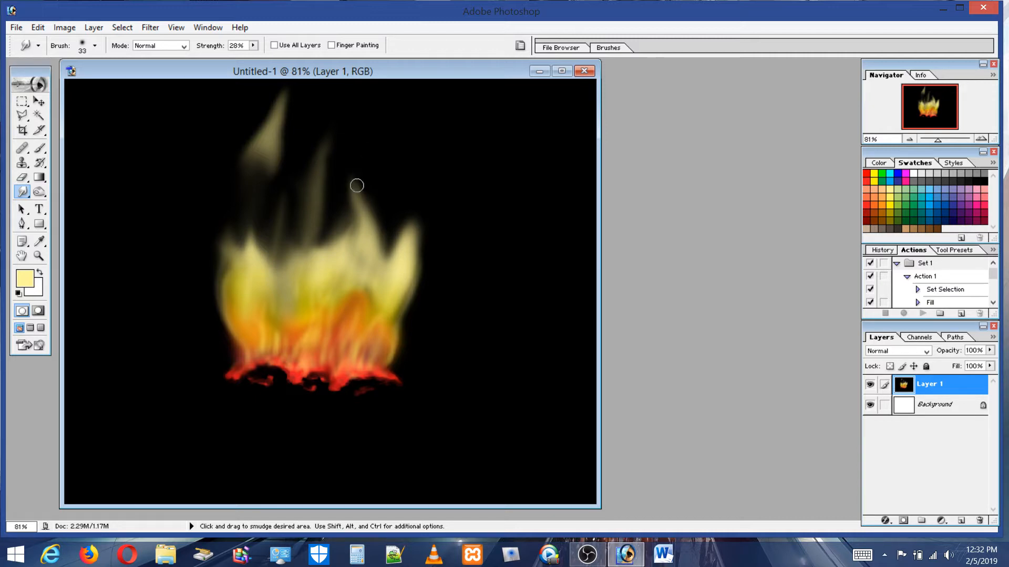
{"action": "left_click_drag", "start_coordinate": [357, 186], "coordinate": [360, 150]}
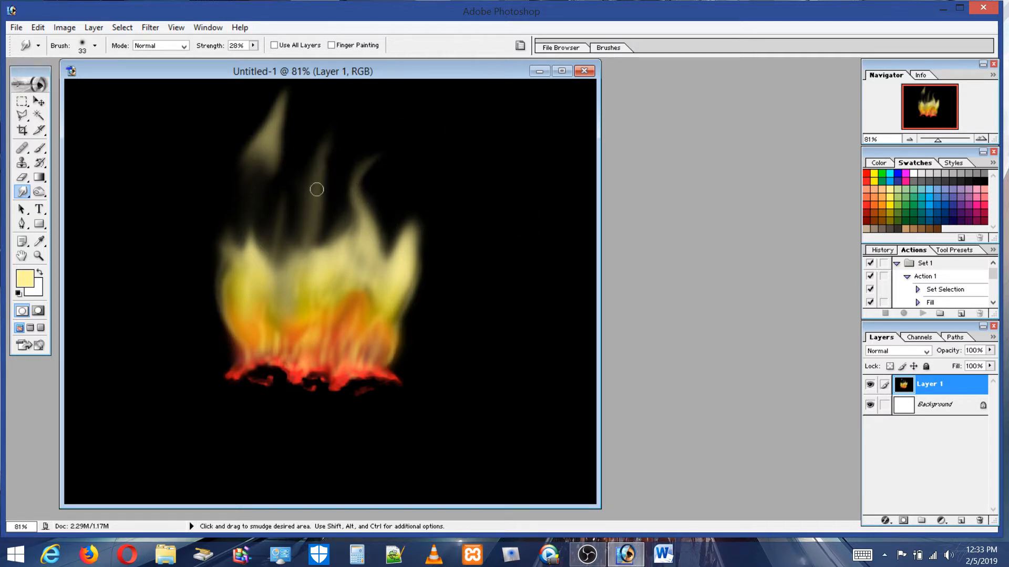
Enlarge the Smudge brush to 60 px, broaden the faint middle wisp, and smudge the fire's upper left edge upward
{"action": "left_click", "coordinate": [95, 46]}
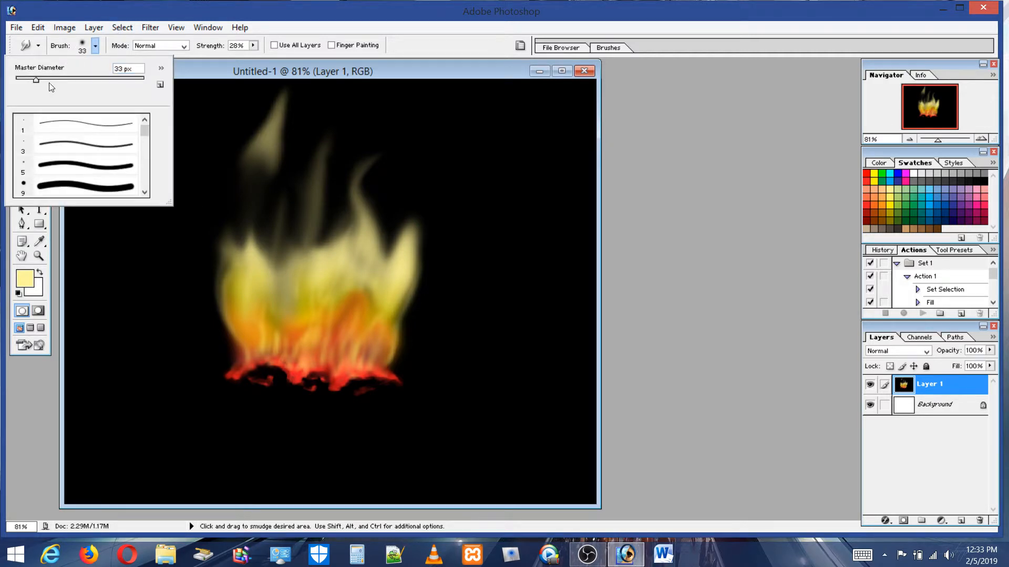
{"action": "left_click", "coordinate": [52, 78]}
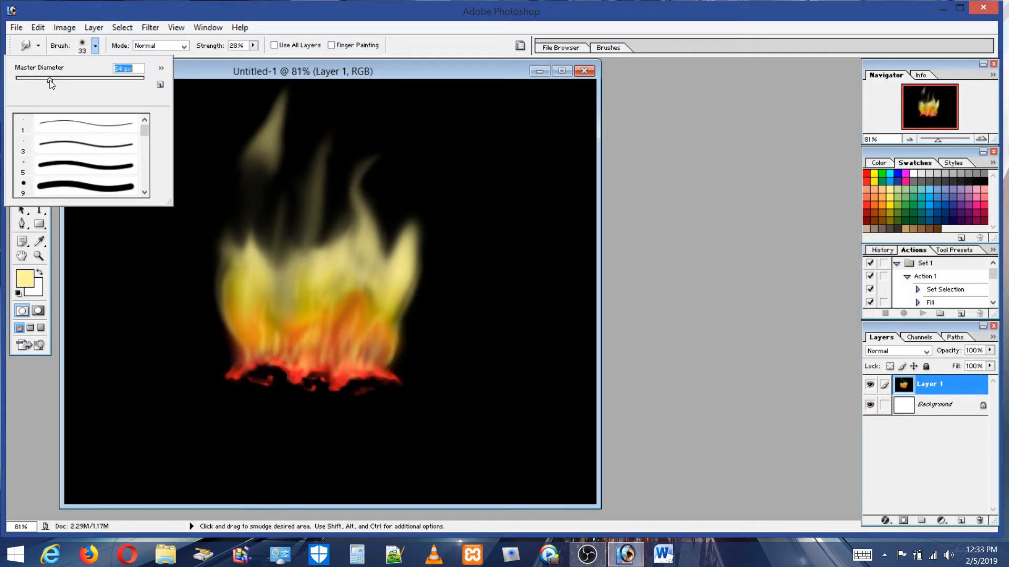
{"action": "left_click", "coordinate": [313, 198]}
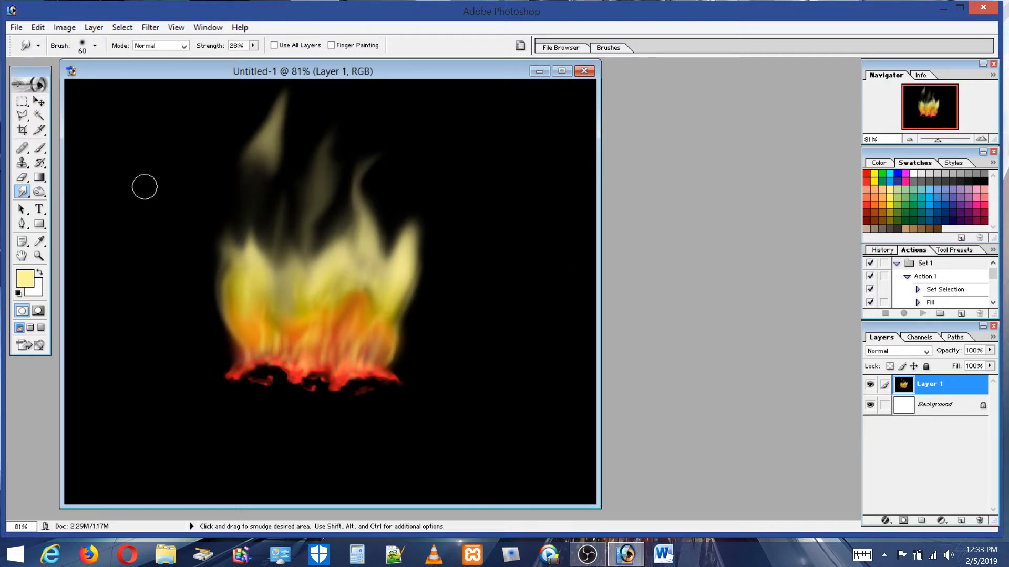
{"action": "left_click_drag", "start_coordinate": [229, 251], "coordinate": [223, 216]}
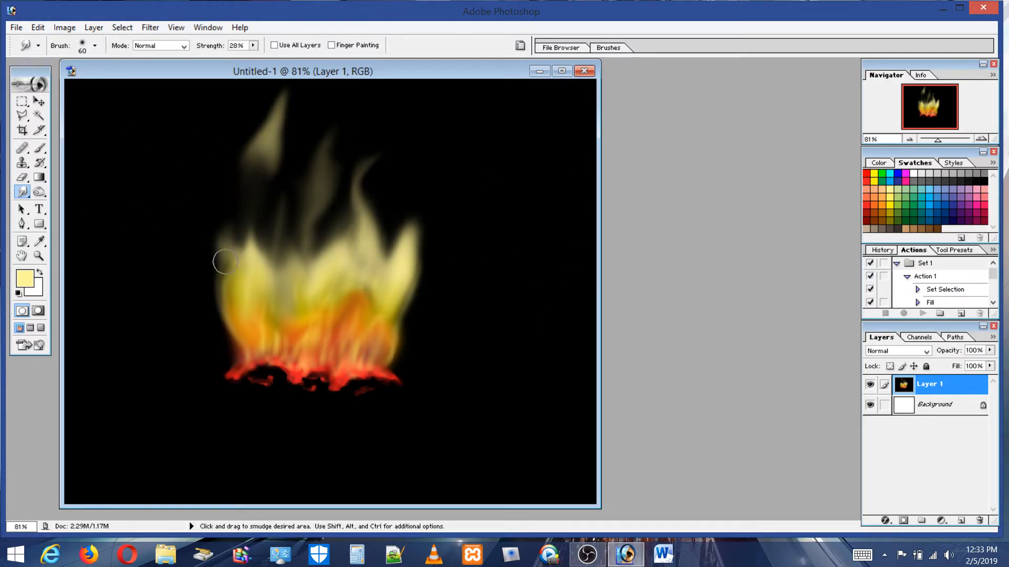
{"action": "left_click_drag", "start_coordinate": [219, 278], "coordinate": [218, 242]}
Smudge the rightmost flame's outer side inward and draw its tip up into a thin, curved tongue
{"action": "left_click_drag", "start_coordinate": [430, 248], "coordinate": [417, 277]}
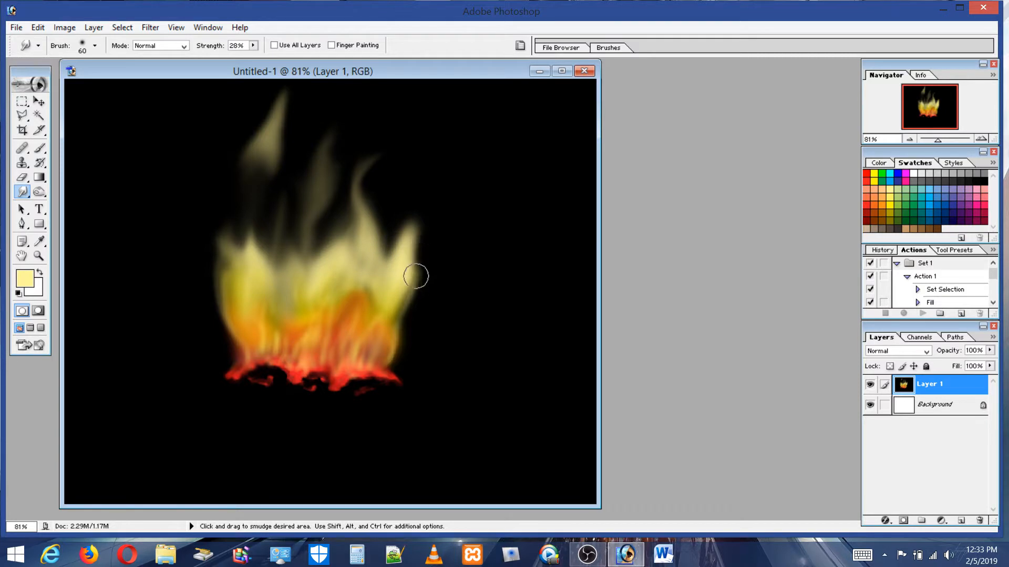
{"action": "mouse_move", "coordinate": [413, 209]}
{"action": "left_mouse_down"}
{"action": "mouse_move", "coordinate": [398, 231]}
{"action": "mouse_move", "coordinate": [393, 272]}
{"action": "mouse_move", "coordinate": [403, 279]}
{"action": "mouse_move", "coordinate": [423, 203]}
{"action": "mouse_move", "coordinate": [399, 280]}
{"action": "mouse_move", "coordinate": [438, 208]}
{"action": "mouse_move", "coordinate": [407, 284]}
{"action": "mouse_move", "coordinate": [396, 129]}
{"action": "left_mouse_up"}
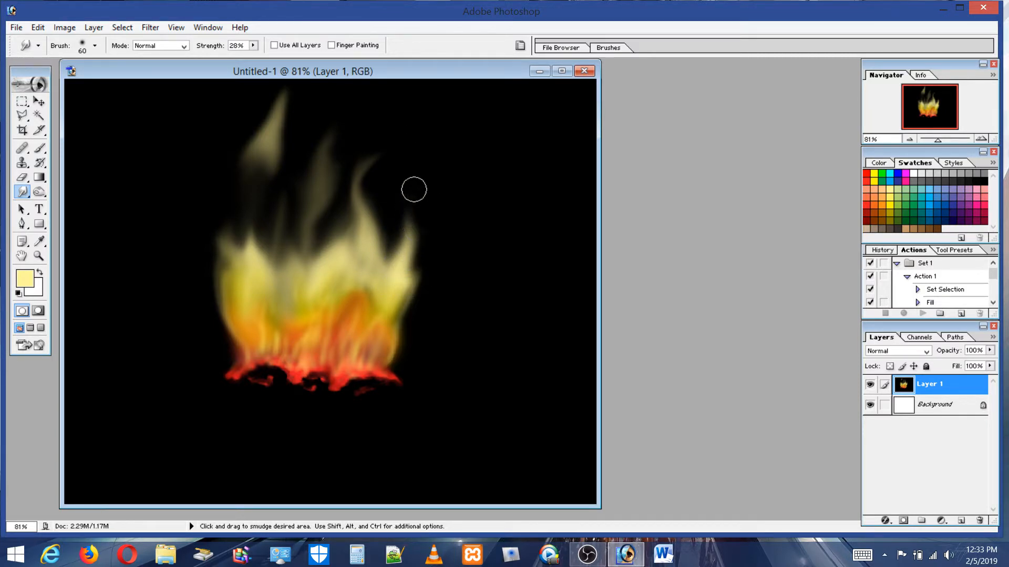
{"action": "left_click_drag", "start_coordinate": [415, 233], "coordinate": [383, 185]}
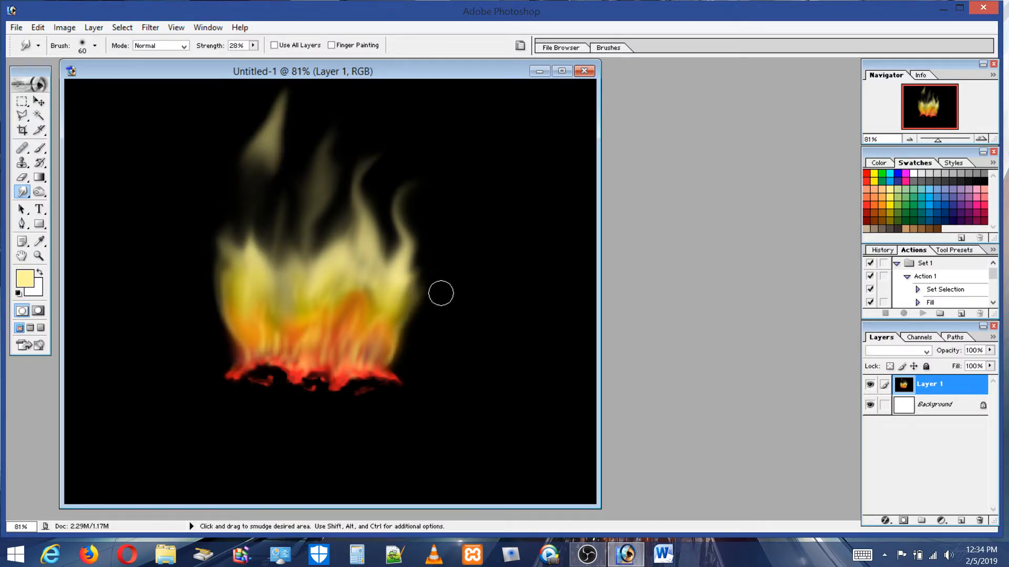
Smudge the fire's right edge up and outward into a small side flame
{"action": "left_click_drag", "start_coordinate": [435, 285], "coordinate": [439, 234]}
{"action": "mouse_move", "coordinate": [430, 281]}
{"action": "left_mouse_down"}
{"action": "mouse_move", "coordinate": [438, 229]}
{"action": "mouse_move", "coordinate": [422, 295]}
{"action": "mouse_move", "coordinate": [436, 203]}
{"action": "left_mouse_up"}
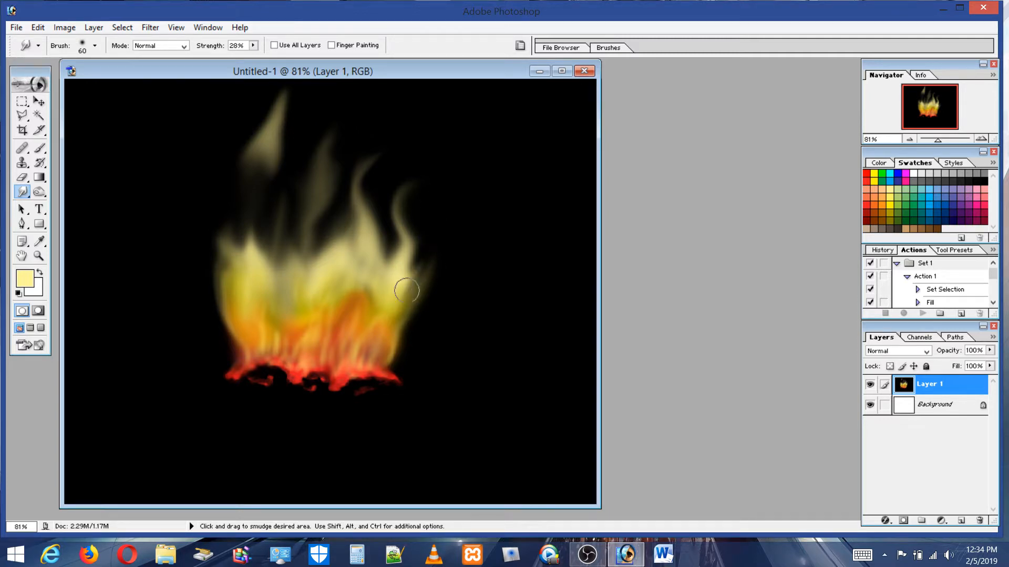
{"action": "left_click_drag", "start_coordinate": [417, 289], "coordinate": [448, 174]}
{"action": "left_click_drag", "start_coordinate": [439, 260], "coordinate": [450, 187]}
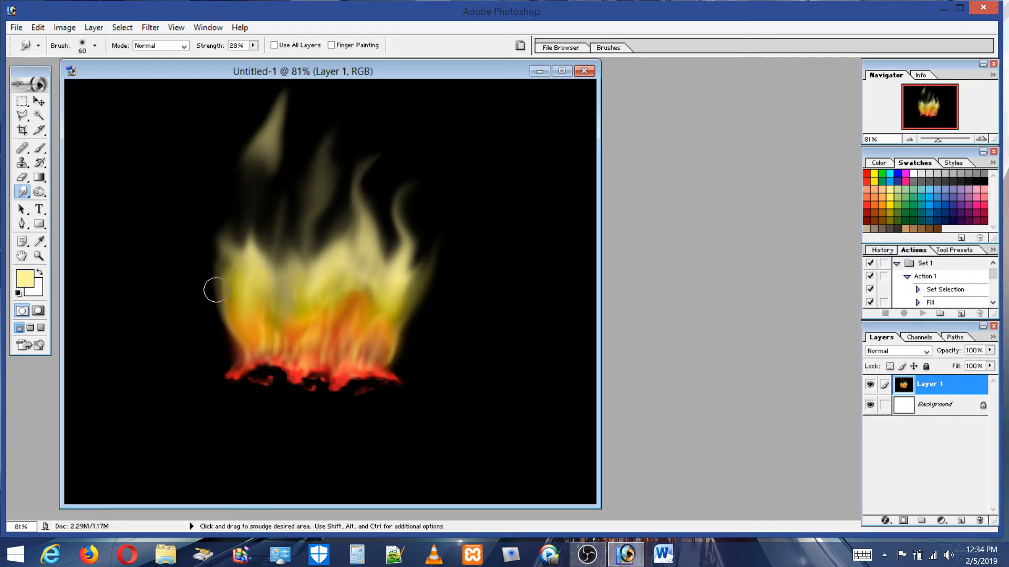
Smudge the fire's left edge up and outward into a small pointed side flame
{"action": "left_click_drag", "start_coordinate": [216, 290], "coordinate": [190, 237]}
{"action": "left_click_drag", "start_coordinate": [218, 287], "coordinate": [194, 250]}
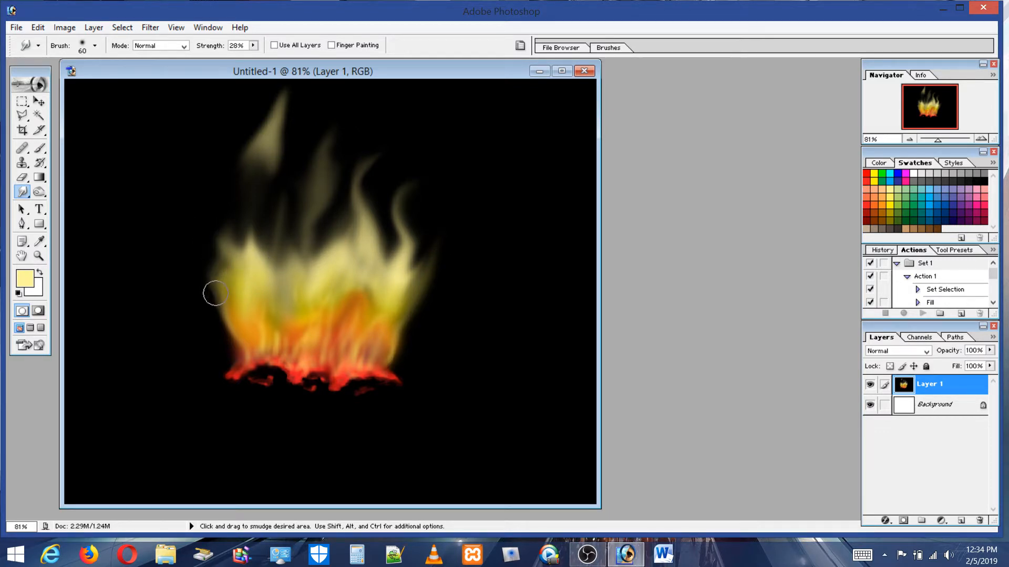
{"action": "left_click_drag", "start_coordinate": [215, 293], "coordinate": [198, 198]}
{"action": "mouse_move", "coordinate": [205, 268]}
{"action": "left_mouse_down"}
{"action": "mouse_move", "coordinate": [205, 227]}
{"action": "mouse_move", "coordinate": [221, 210]}
{"action": "left_mouse_up"}
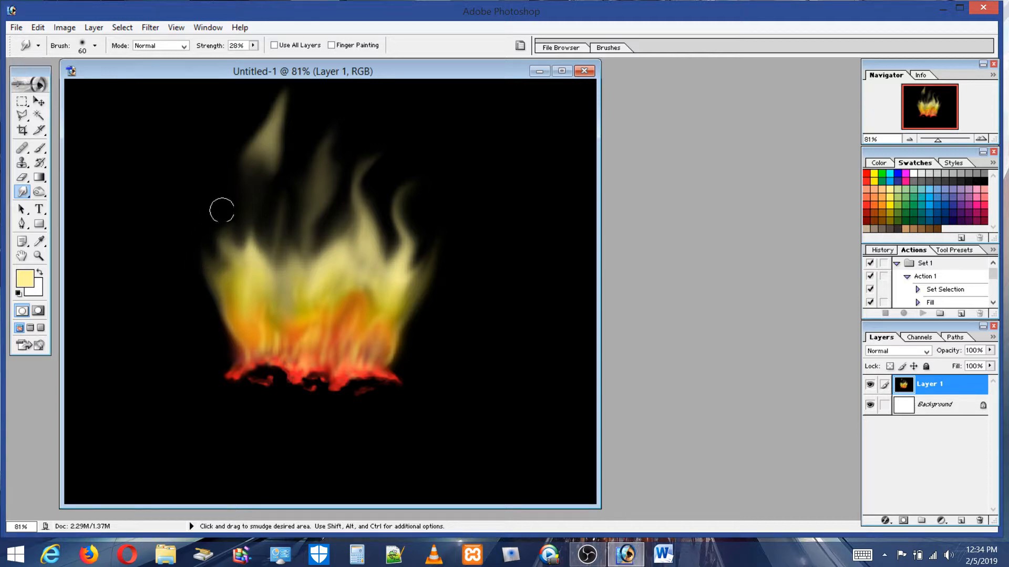
{"action": "mouse_move", "coordinate": [248, 285]}
{"action": "left_mouse_down"}
{"action": "mouse_move", "coordinate": [198, 254]}
{"action": "mouse_move", "coordinate": [200, 241]}
{"action": "left_mouse_up"}
Reshape the faint middle wisp by smudging its lower part upward into a thin wavy neck, and blend its base into the fire
{"action": "left_click_drag", "start_coordinate": [340, 218], "coordinate": [326, 296]}
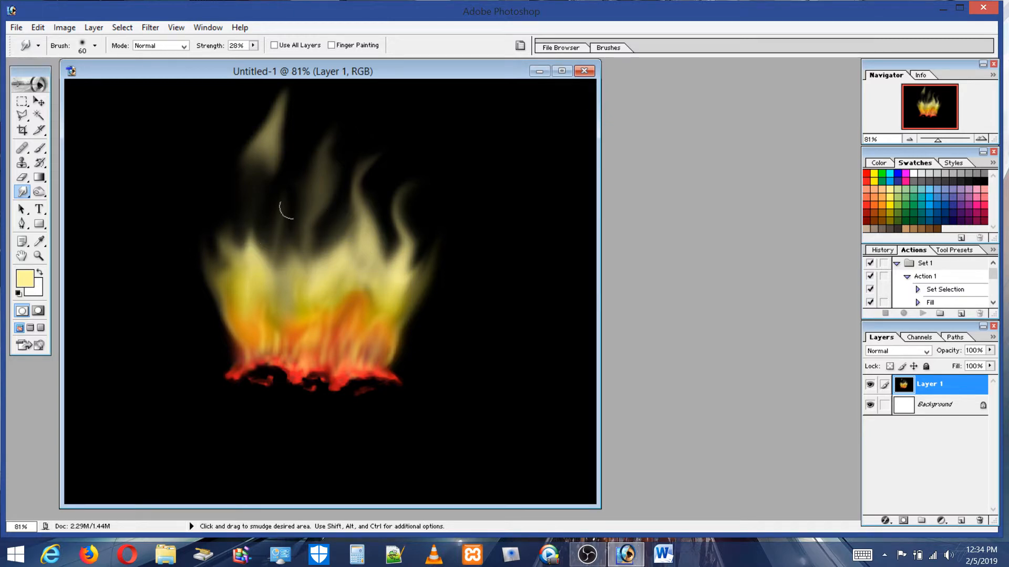
{"action": "mouse_move", "coordinate": [325, 222]}
{"action": "left_mouse_down"}
{"action": "mouse_move", "coordinate": [312, 176]}
{"action": "mouse_move", "coordinate": [311, 214]}
{"action": "mouse_move", "coordinate": [319, 181]}
{"action": "mouse_move", "coordinate": [333, 177]}
{"action": "mouse_move", "coordinate": [320, 213]}
{"action": "mouse_move", "coordinate": [303, 222]}
{"action": "mouse_move", "coordinate": [310, 194]}
{"action": "left_mouse_up"}
{"action": "left_click_drag", "start_coordinate": [303, 227], "coordinate": [311, 179]}
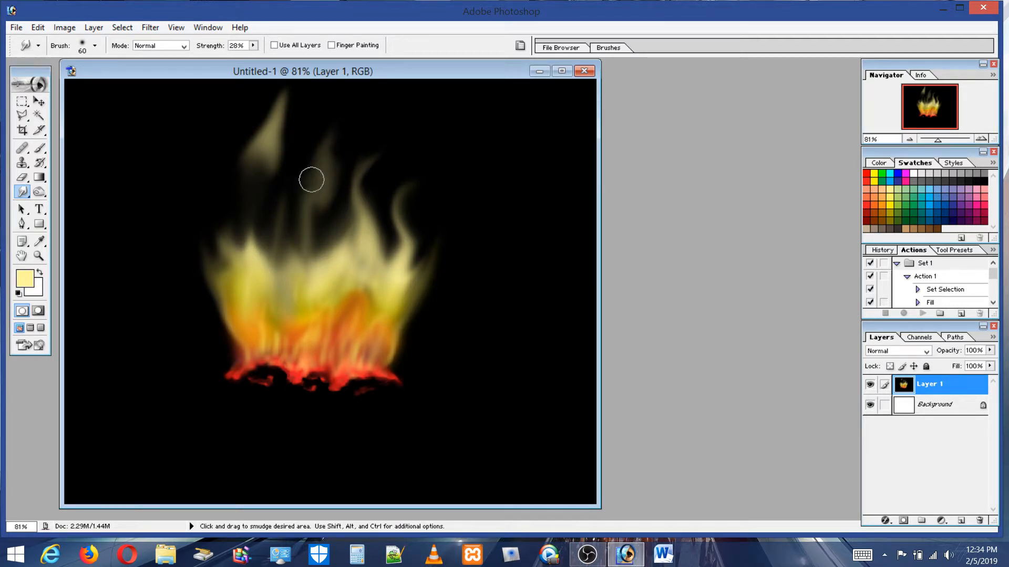
{"action": "left_click_drag", "start_coordinate": [309, 217], "coordinate": [318, 162]}
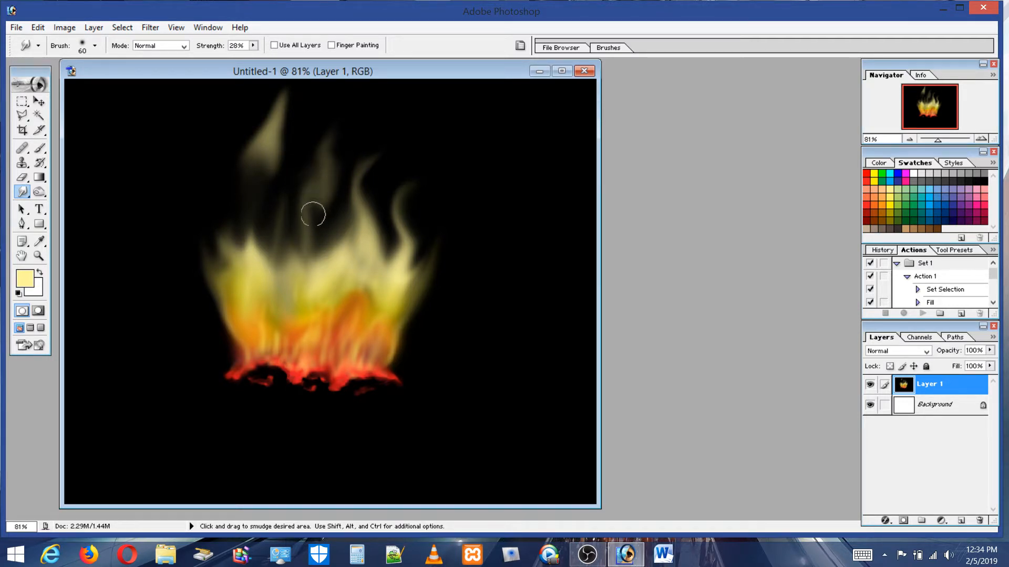
{"action": "left_click_drag", "start_coordinate": [310, 214], "coordinate": [329, 155]}
{"action": "mouse_move", "coordinate": [334, 232]}
{"action": "left_mouse_down"}
{"action": "mouse_move", "coordinate": [329, 185]}
{"action": "mouse_move", "coordinate": [315, 214]}
{"action": "mouse_move", "coordinate": [320, 172]}
{"action": "mouse_move", "coordinate": [429, 261]}
{"action": "mouse_move", "coordinate": [404, 265]}
{"action": "mouse_move", "coordinate": [342, 222]}
{"action": "mouse_move", "coordinate": [330, 187]}
{"action": "mouse_move", "coordinate": [340, 167]}
{"action": "left_mouse_up"}
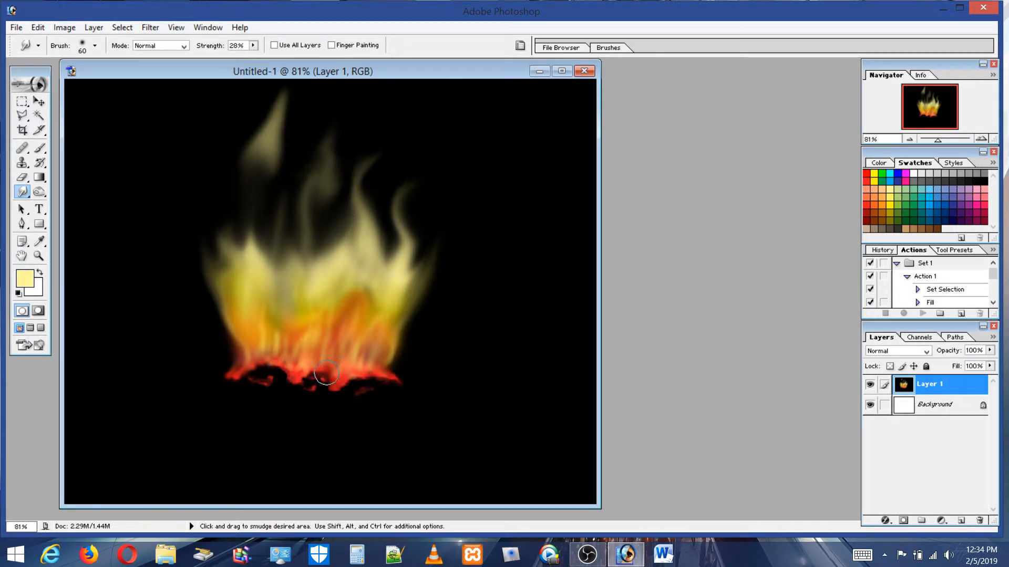
{"action": "left_click_drag", "start_coordinate": [299, 250], "coordinate": [287, 276]}
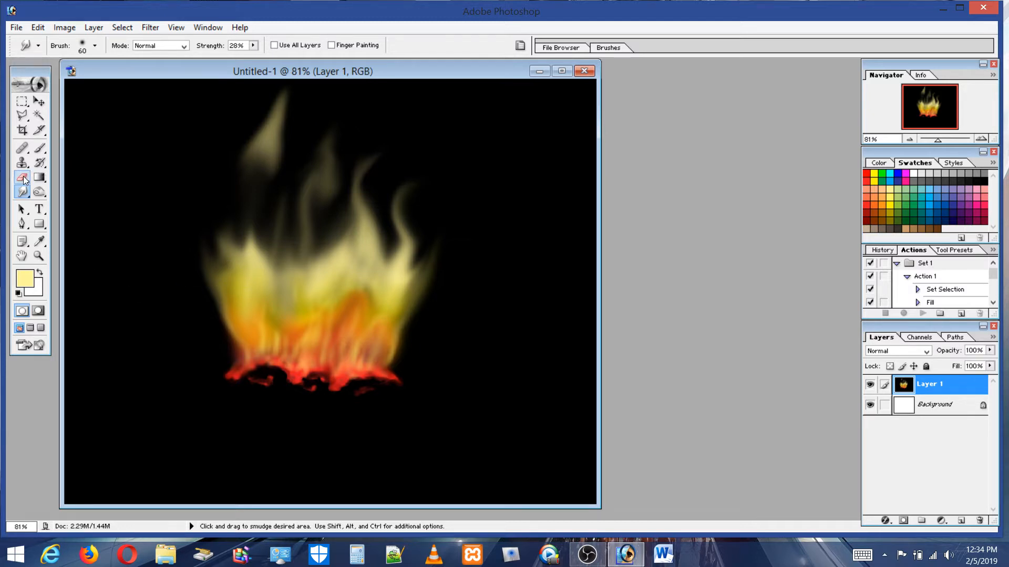
Hide Layer 1, select the Background layer, and choose dark navy blue as the foreground color
{"action": "left_click", "coordinate": [870, 385]}
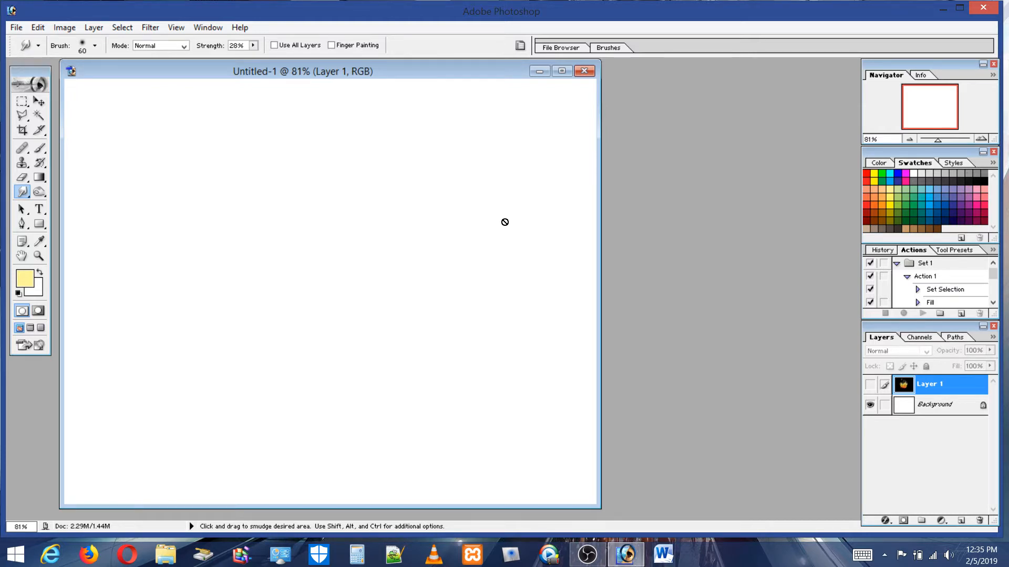
{"action": "left_click", "coordinate": [955, 410]}
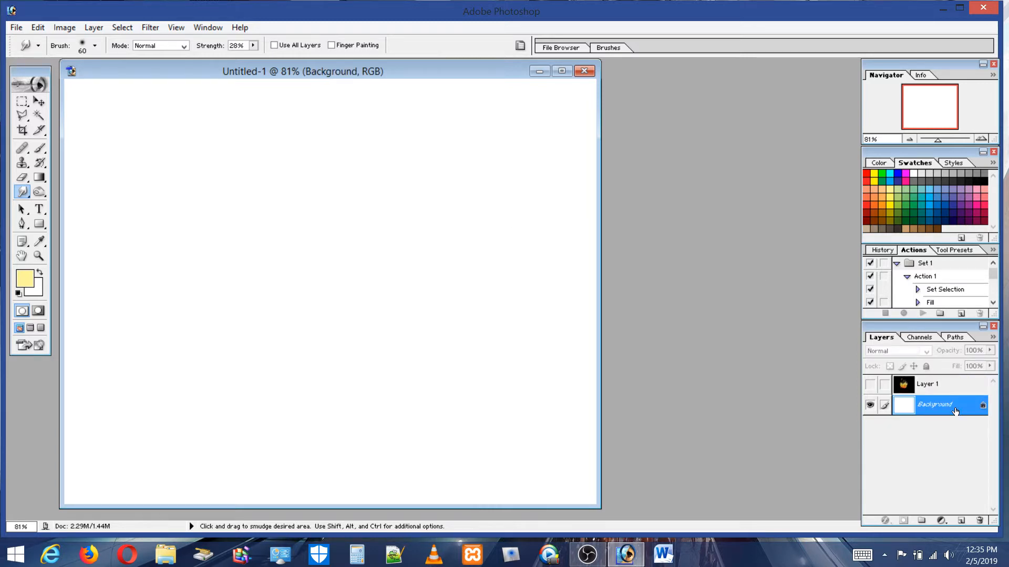
{"action": "left_click", "coordinate": [954, 218]}
{"action": "left_click", "coordinate": [39, 27]}
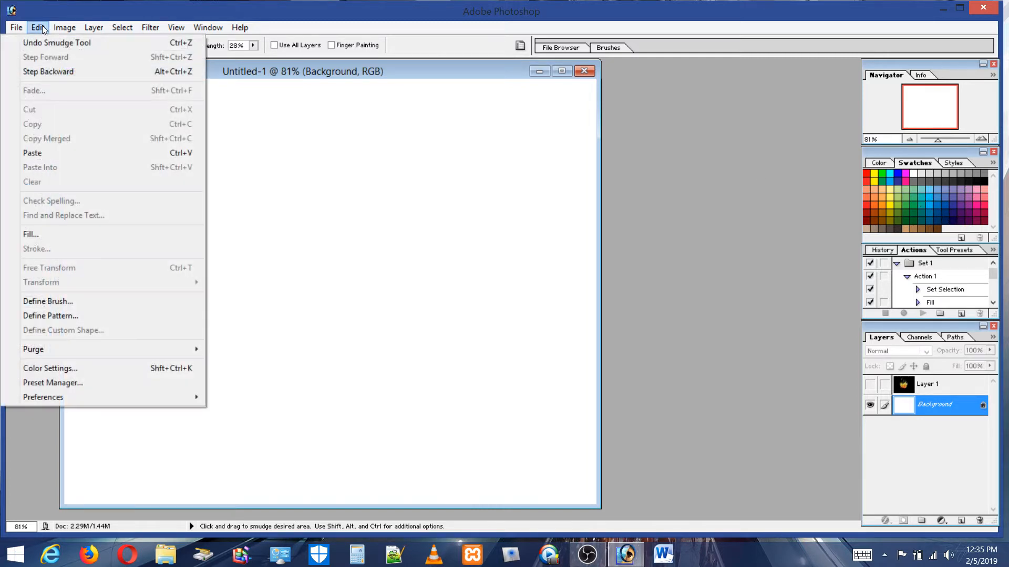
{"action": "left_click", "coordinate": [39, 235]}
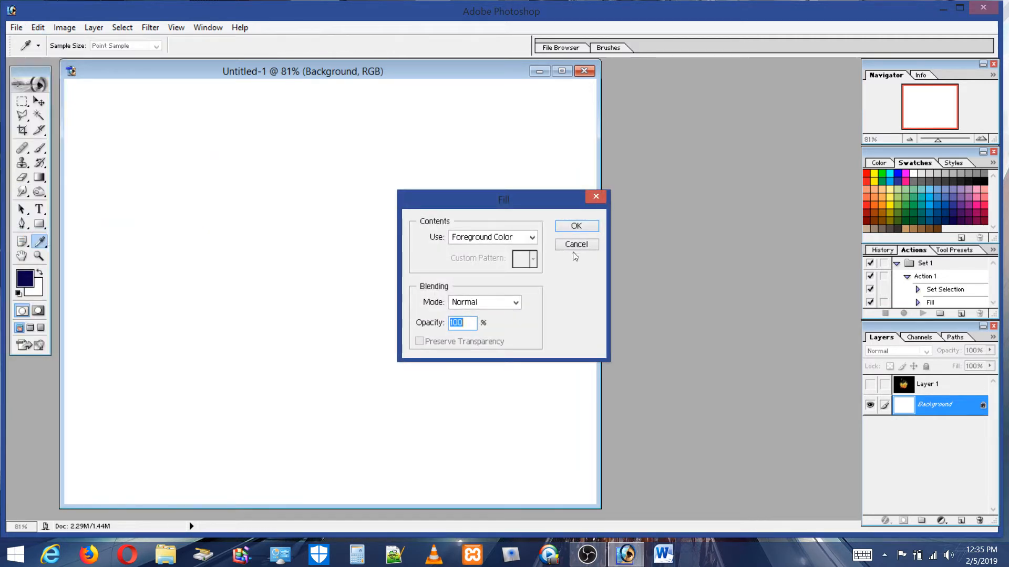
{"action": "left_click", "coordinate": [595, 246]}
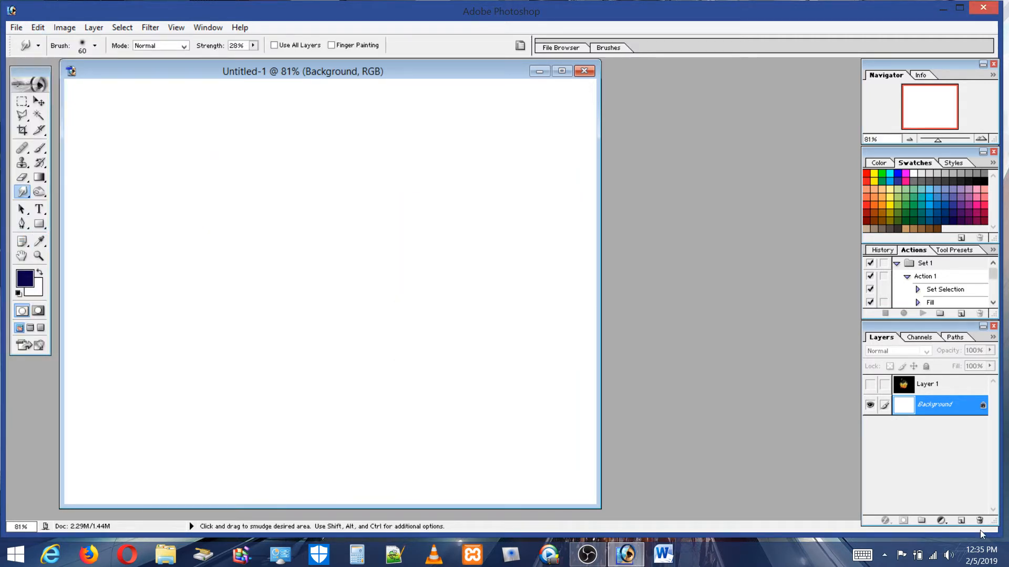
Add a new empty layer directly above the Background layer
{"action": "left_click", "coordinate": [961, 521]}
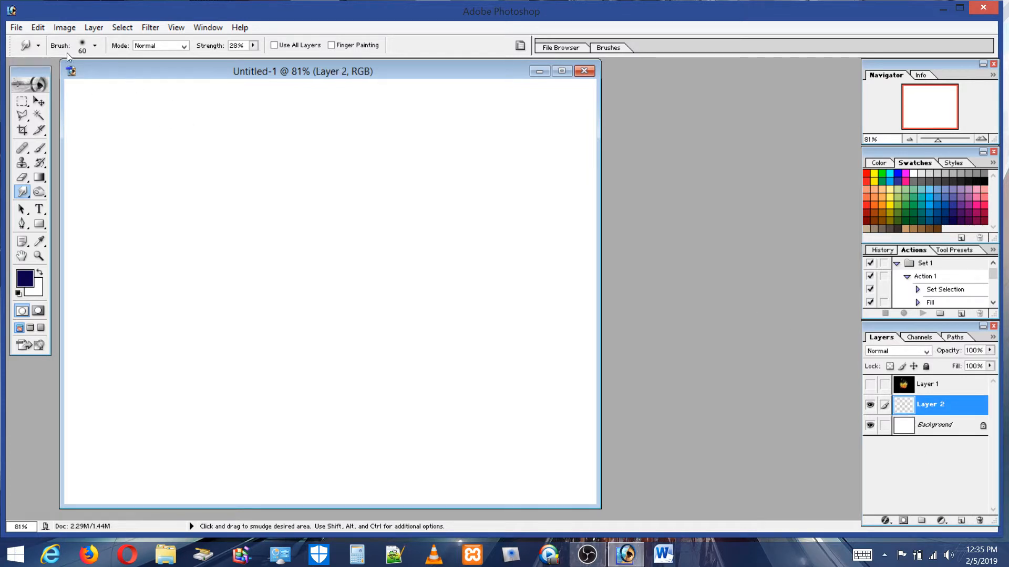
Fill the new empty layer with the dark navy blue foreground color
{"action": "left_click", "coordinate": [40, 27]}
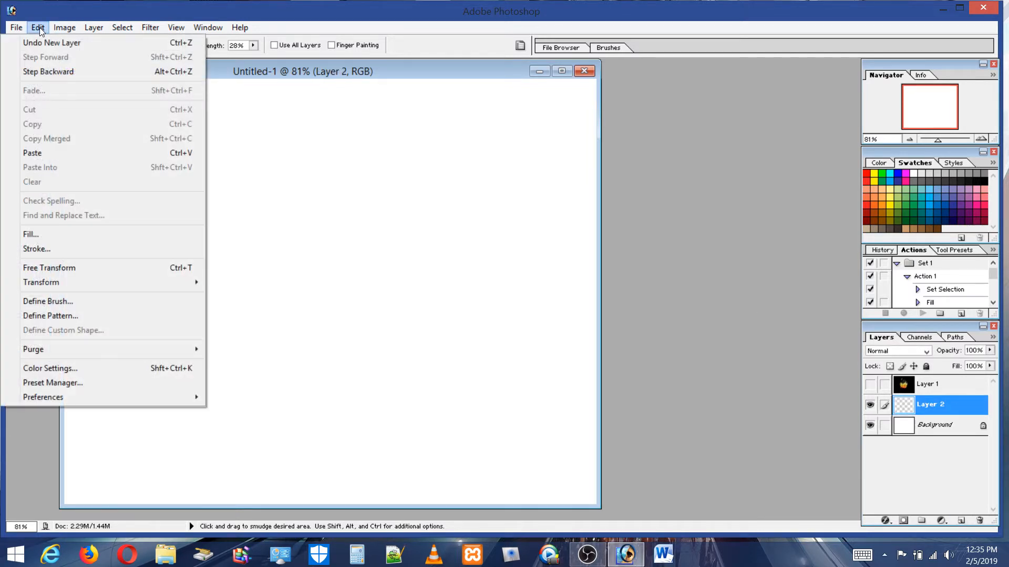
{"action": "left_click", "coordinate": [29, 236]}
{"action": "left_click", "coordinate": [571, 226]}
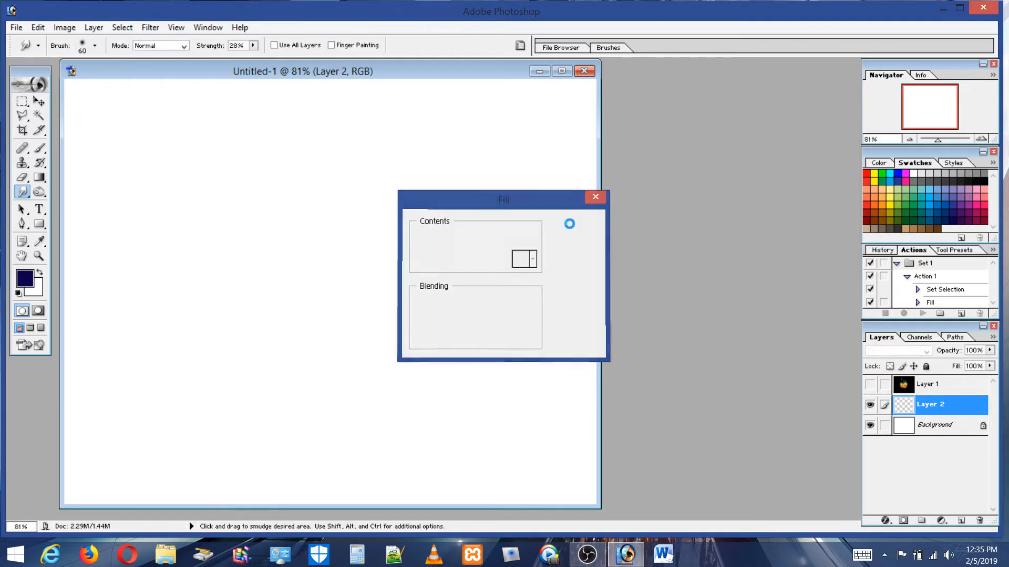
Paint a soft black shadow across the middle of the navy layer with a soft 300 px brush
{"action": "left_click", "coordinate": [39, 148]}
{"action": "left_click", "coordinate": [94, 46]}
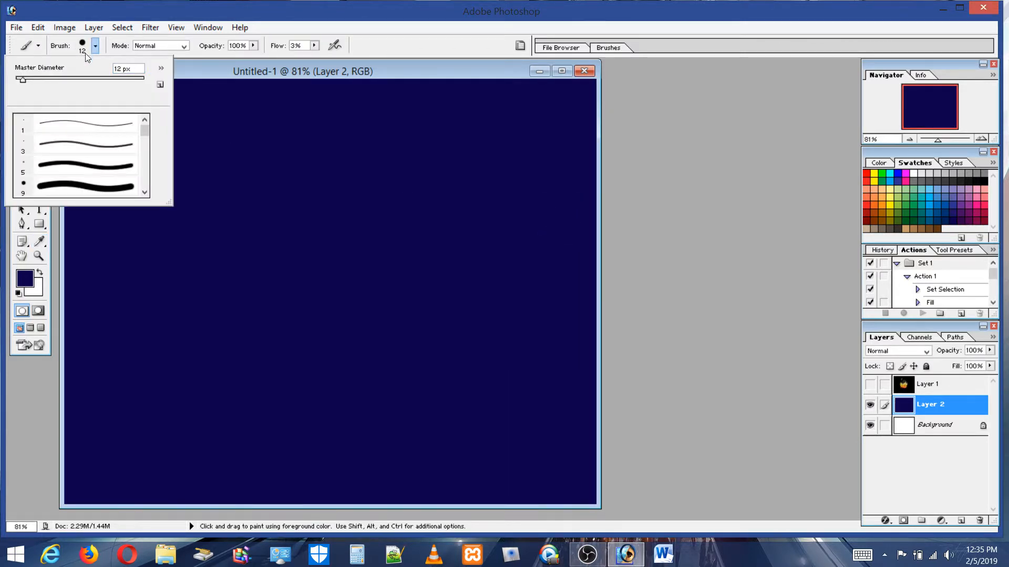
{"action": "left_click_drag", "start_coordinate": [145, 131], "coordinate": [145, 150]}
{"action": "left_click", "coordinate": [86, 156]}
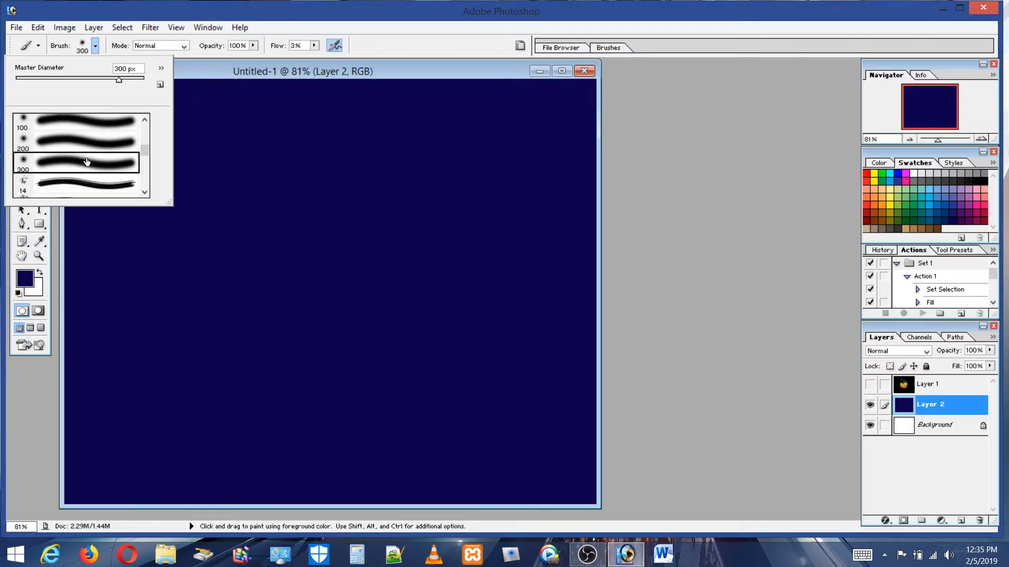
{"action": "left_click", "coordinate": [503, 74]}
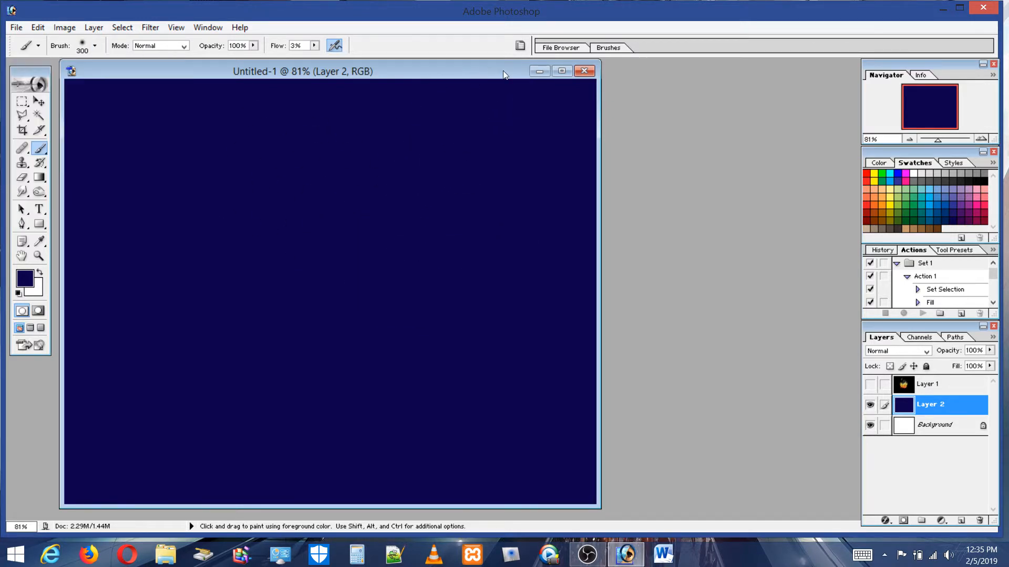
{"action": "left_click", "coordinate": [984, 181]}
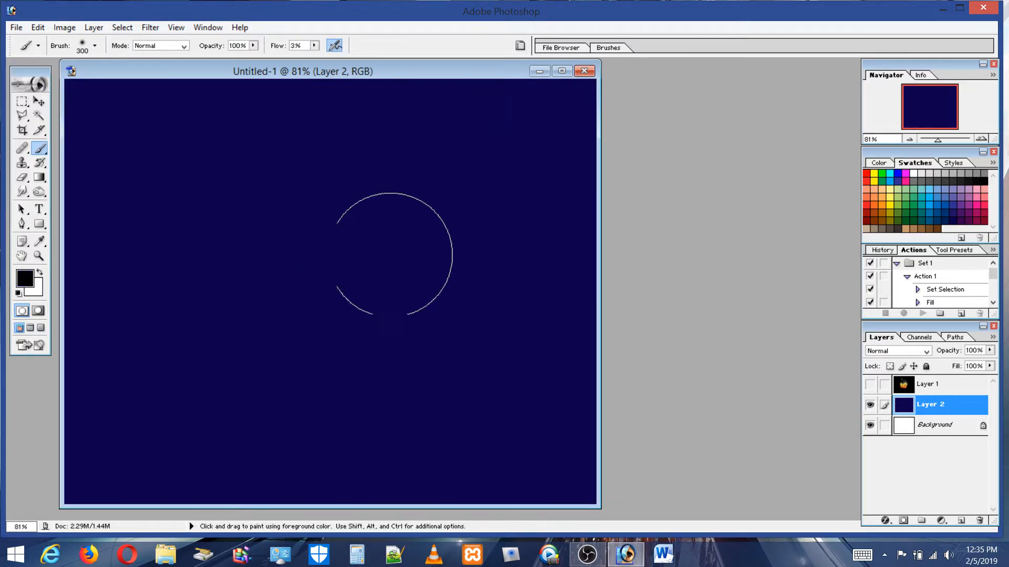
{"action": "mouse_move", "coordinate": [389, 252]}
{"action": "left_mouse_down"}
{"action": "mouse_move", "coordinate": [388, 312]}
{"action": "mouse_move", "coordinate": [401, 315]}
{"action": "mouse_move", "coordinate": [322, 310]}
{"action": "mouse_move", "coordinate": [323, 270]}
{"action": "mouse_move", "coordinate": [281, 343]}
{"action": "mouse_move", "coordinate": [148, 281]}
{"action": "mouse_move", "coordinate": [328, 286]}
{"action": "mouse_move", "coordinate": [179, 317]}
{"action": "mouse_move", "coordinate": [265, 316]}
{"action": "mouse_move", "coordinate": [427, 340]}
{"action": "mouse_move", "coordinate": [446, 235]}
{"action": "left_mouse_up"}
{"action": "mouse_move", "coordinate": [404, 304]}
{"action": "left_mouse_down"}
{"action": "mouse_move", "coordinate": [380, 339]}
{"action": "mouse_move", "coordinate": [438, 348]}
{"action": "left_mouse_up"}
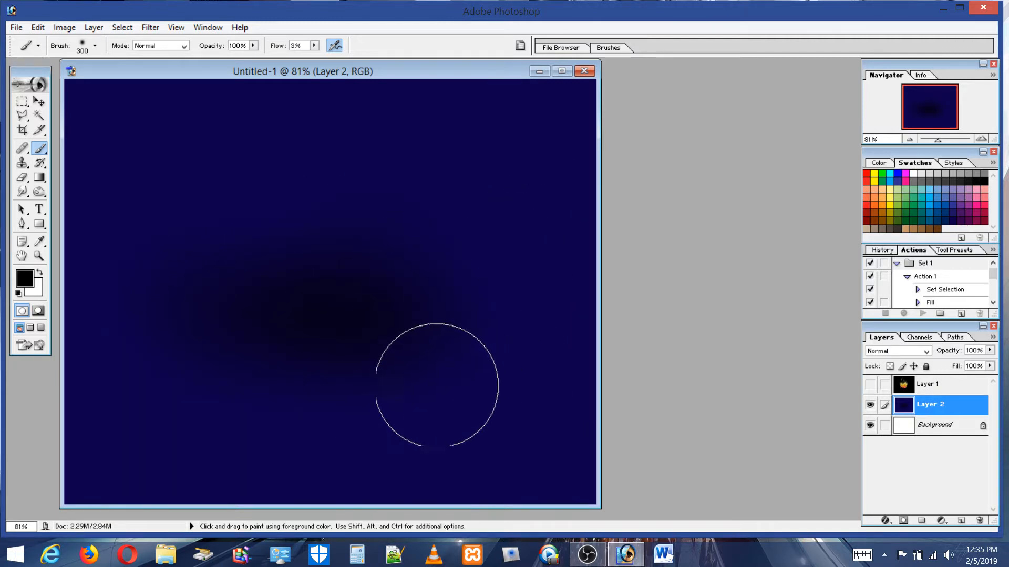
Sample the near-black navy from the painted shadow and fill the whole of Layer 2 with it
{"action": "key", "text": "alt"}
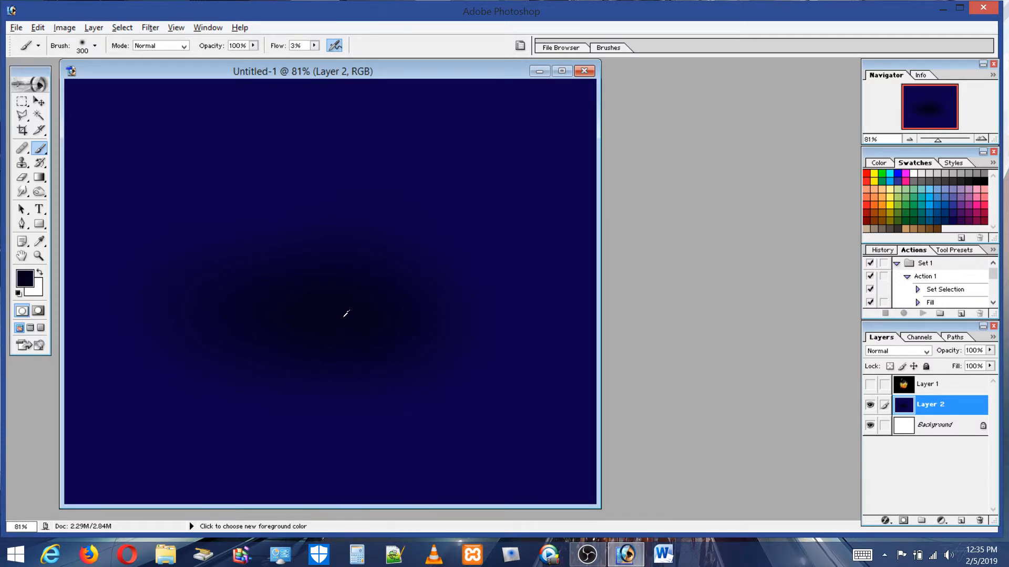
{"action": "left_click", "coordinate": [38, 27]}
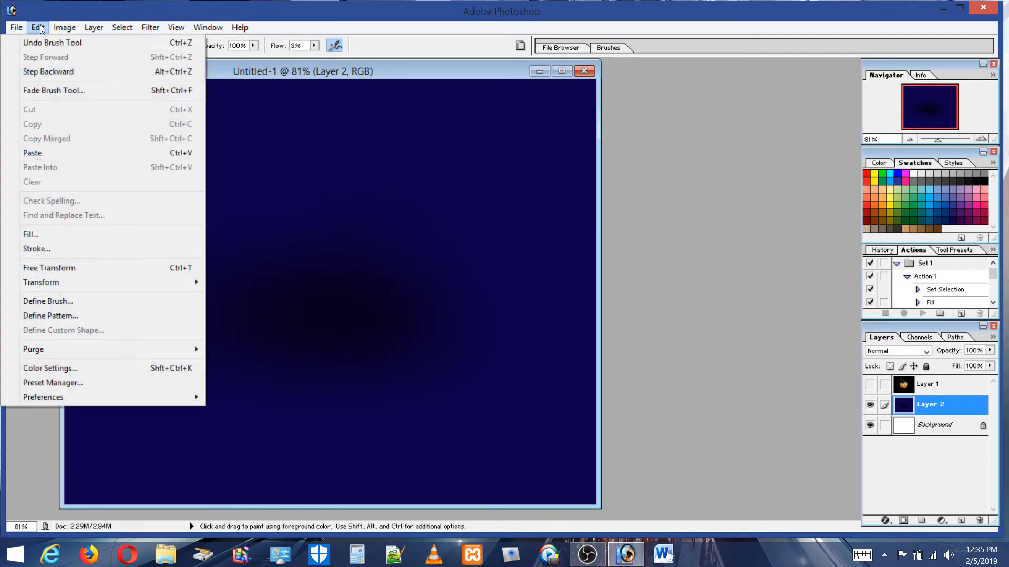
{"action": "left_click", "coordinate": [40, 236]}
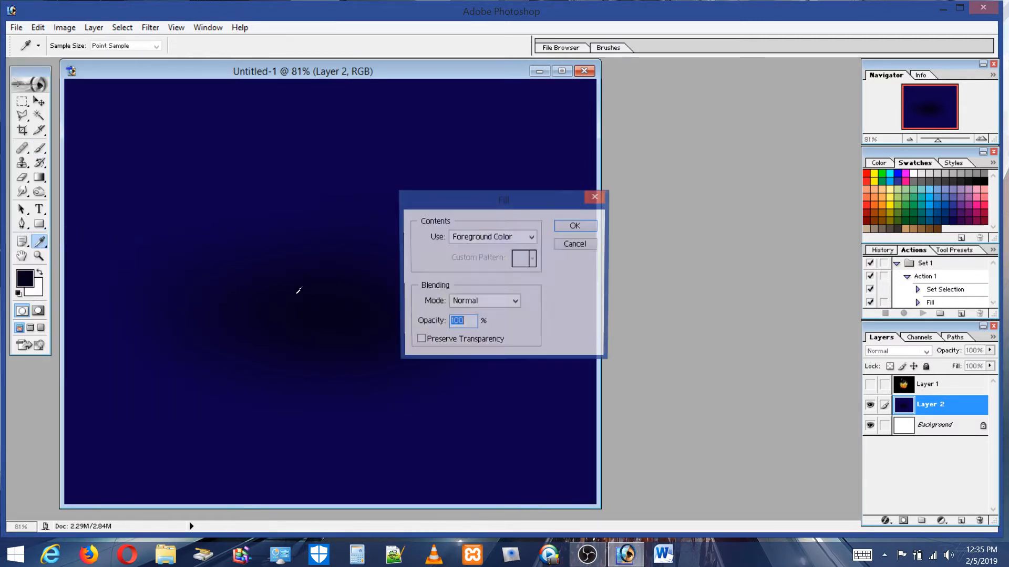
{"action": "left_click", "coordinate": [576, 226]}
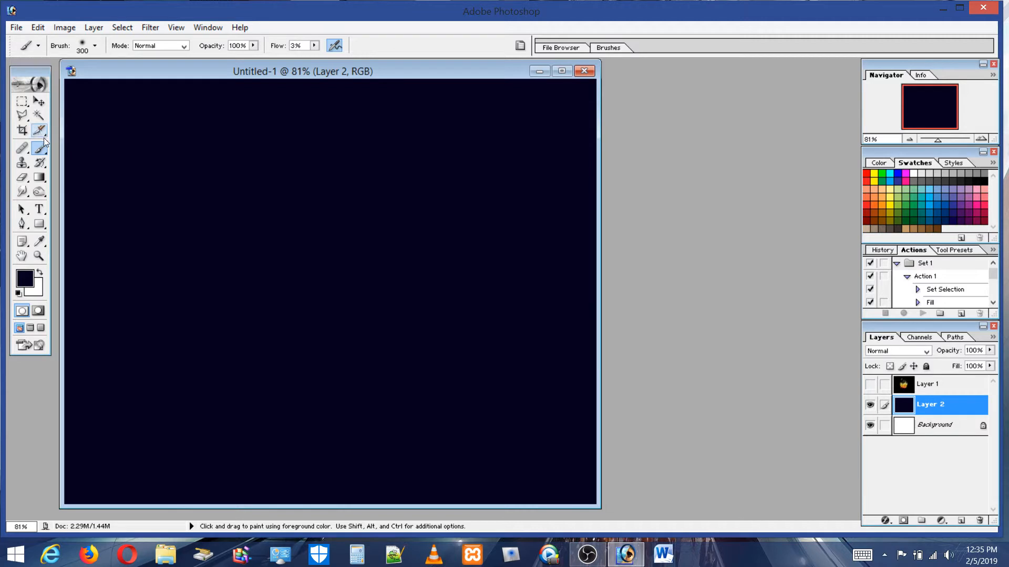
Choose the hard round 19 px brush, enlarge it to 42 px, and set black as the foreground color
{"action": "left_click", "coordinate": [86, 46]}
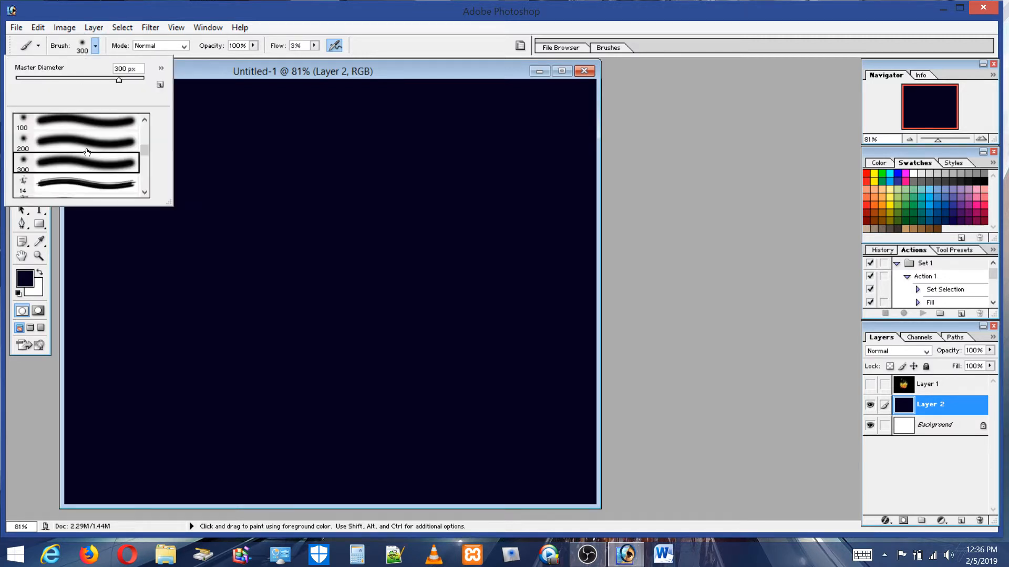
{"action": "left_click_drag", "start_coordinate": [145, 150], "coordinate": [145, 130]}
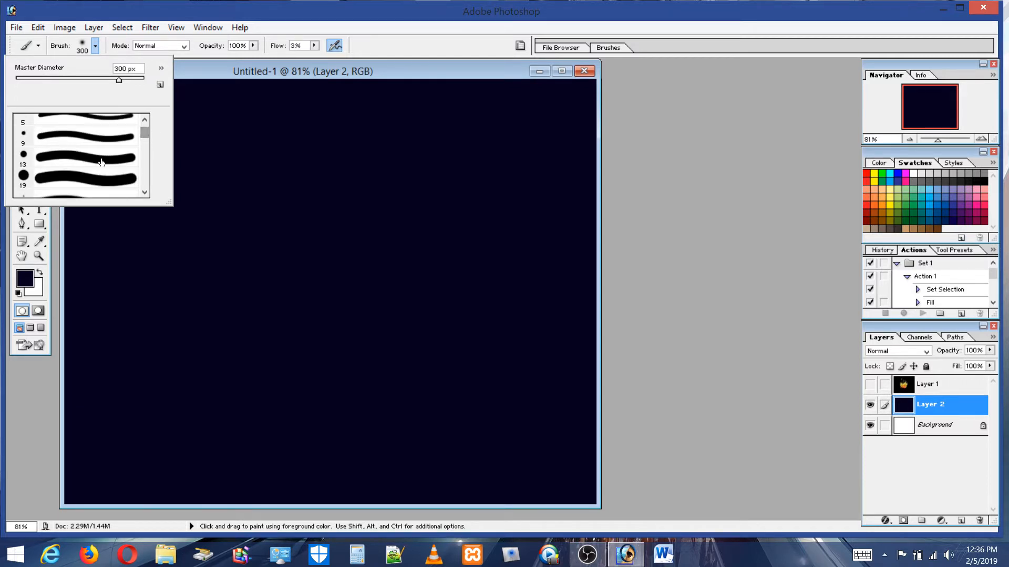
{"action": "left_click", "coordinate": [69, 183]}
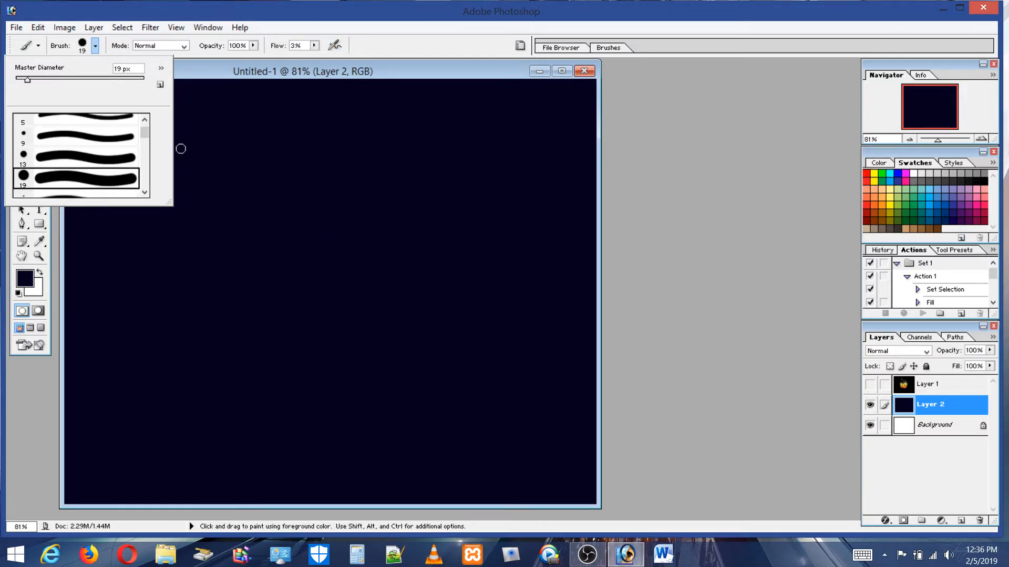
{"action": "left_click_drag", "start_coordinate": [28, 79], "coordinate": [42, 80]}
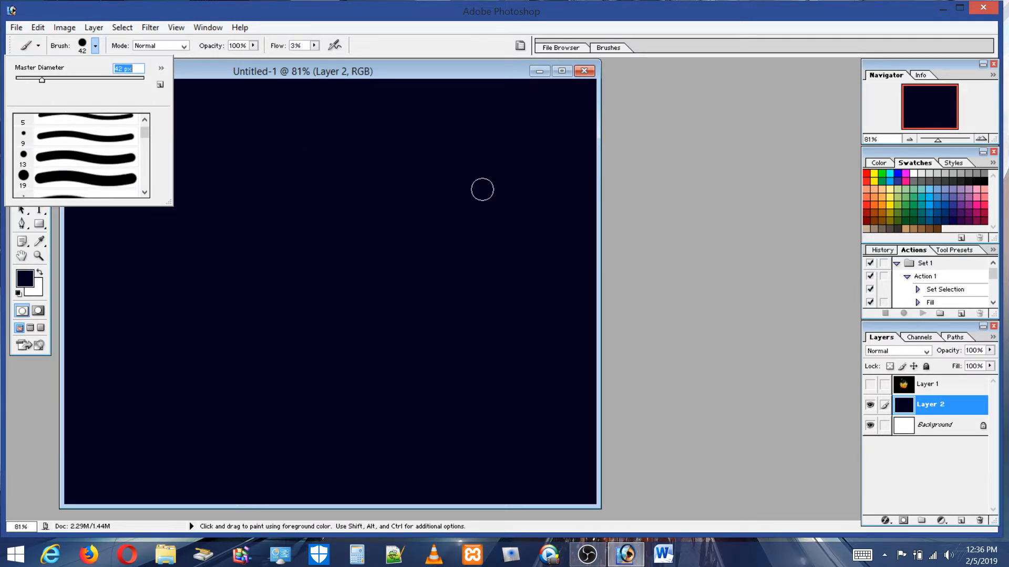
{"action": "left_click", "coordinate": [980, 180]}
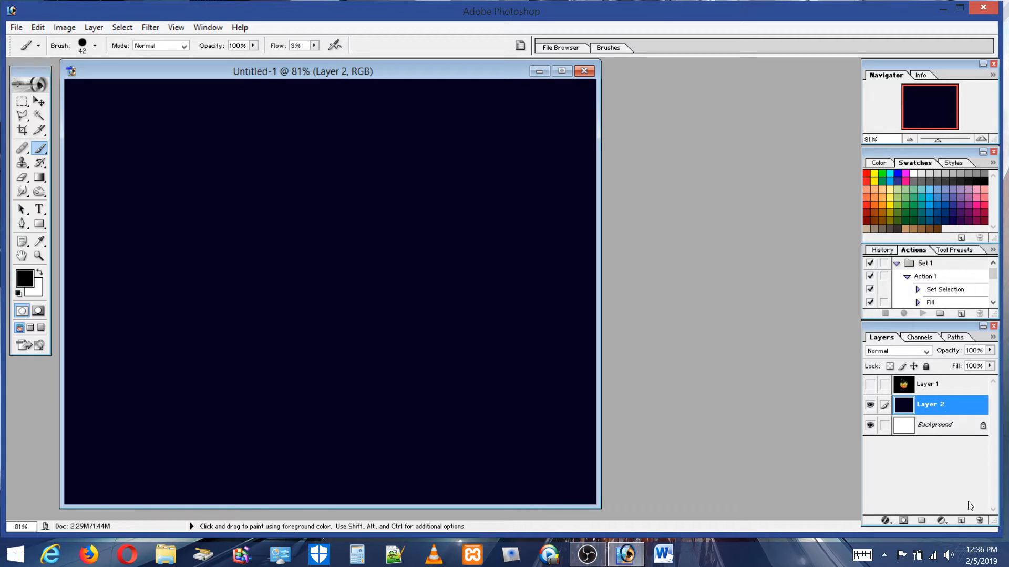
Add an empty layer above Layer 2 and set the brush diameter to 71 px
{"action": "left_click", "coordinate": [961, 520]}
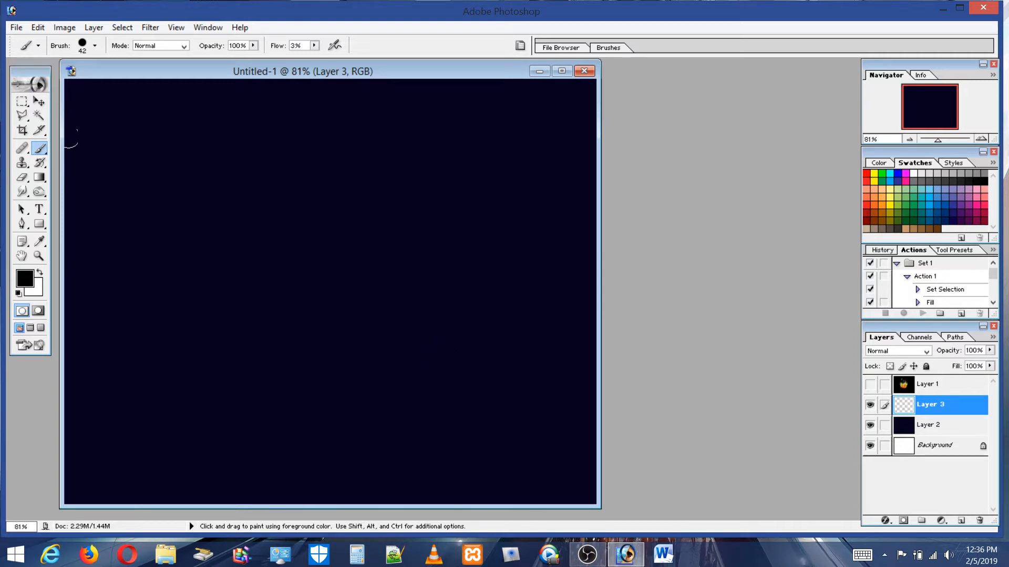
{"action": "left_click", "coordinate": [94, 46]}
{"action": "left_click", "coordinate": [61, 79]}
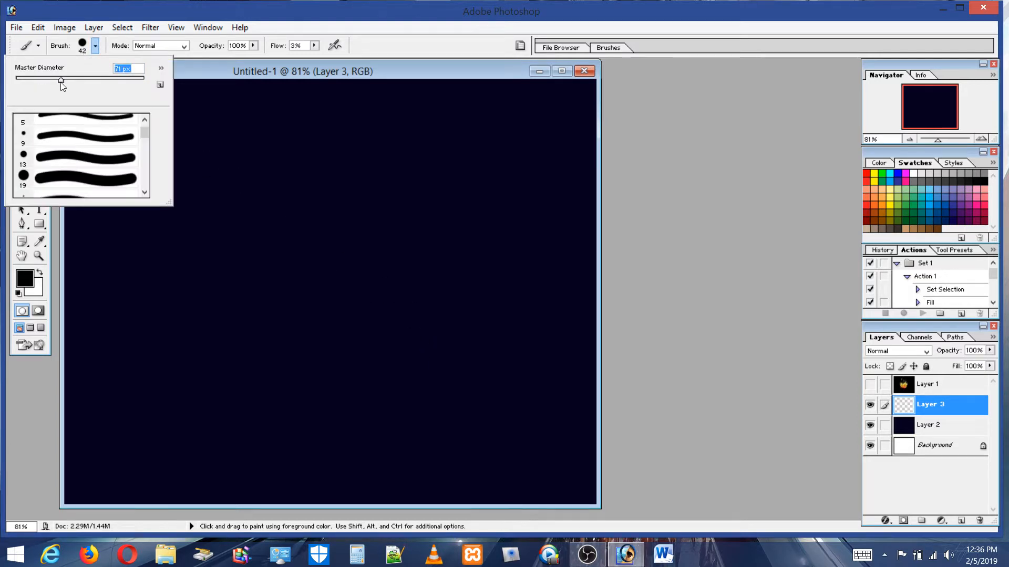
{"action": "mouse_move", "coordinate": [447, 384]}
{"action": "left_mouse_down"}
{"action": "mouse_move", "coordinate": [448, 289]}
{"action": "mouse_move", "coordinate": [480, 138]}
{"action": "mouse_move", "coordinate": [454, 350]}
{"action": "mouse_move", "coordinate": [495, 394]}
{"action": "left_mouse_up"}
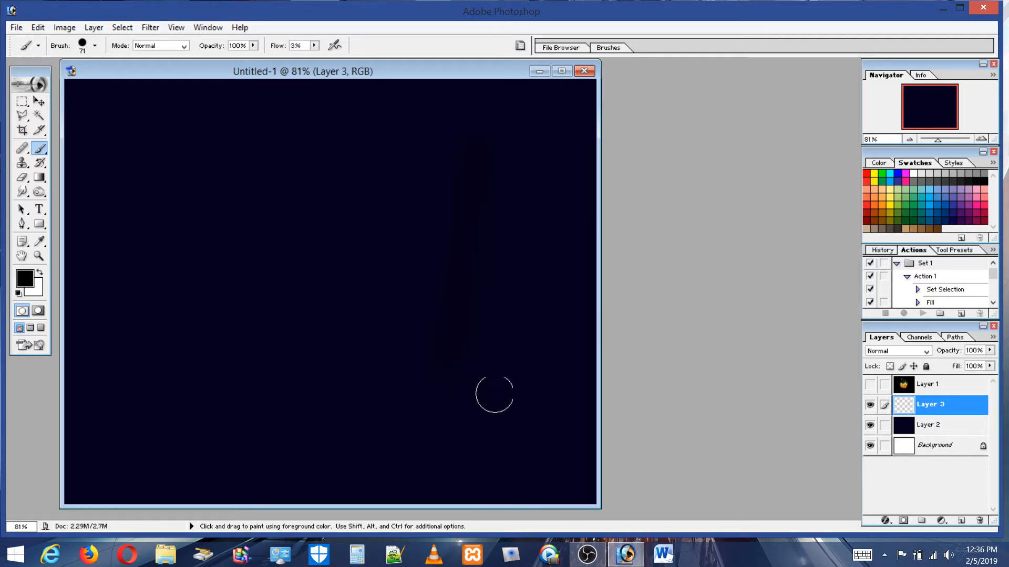
{"action": "left_click", "coordinate": [16, 28]}
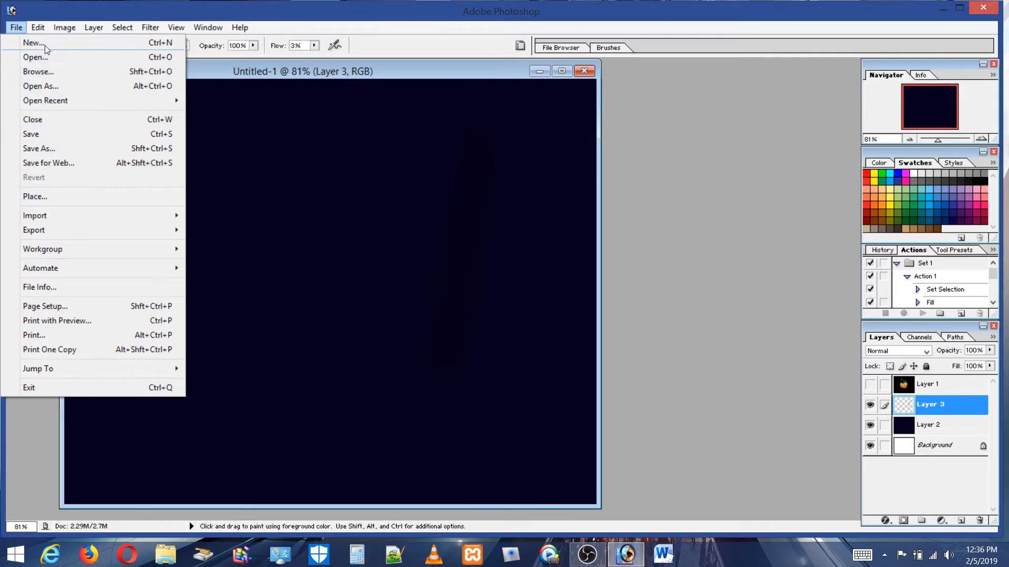
{"action": "mouse_move", "coordinate": [41, 27]}
{"action": "left_click", "coordinate": [40, 72]}
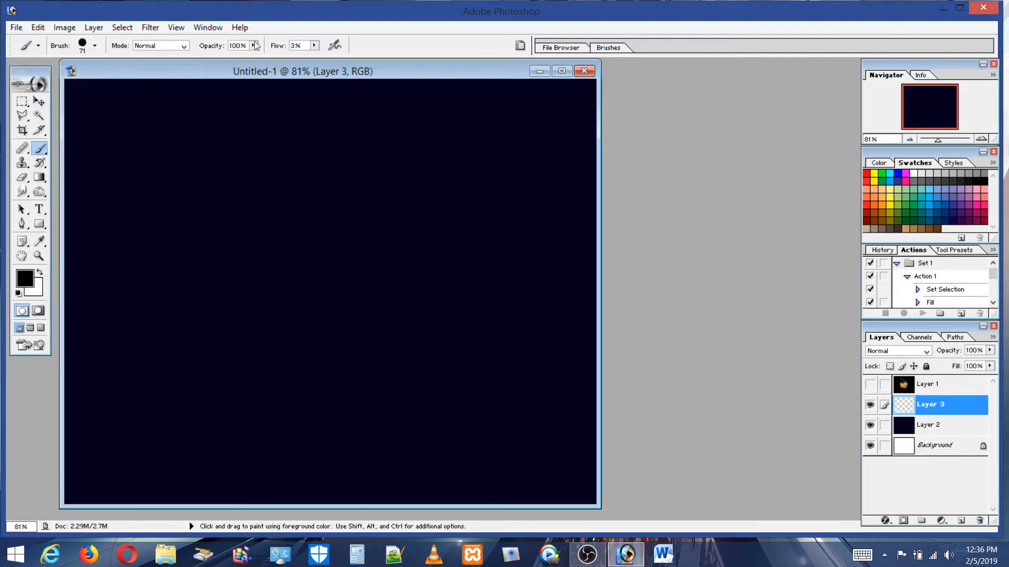
Set the brush flow to 100% and paint three tall black trunks from the lower canvas up to its upper edge
{"action": "left_click", "coordinate": [314, 45]}
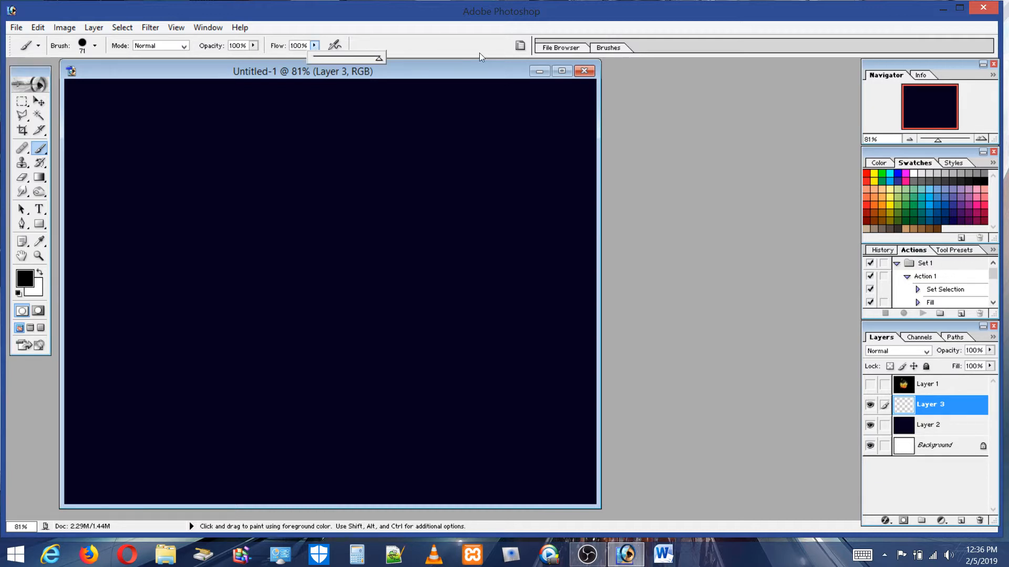
{"action": "mouse_move", "coordinate": [448, 384]}
{"action": "left_mouse_down"}
{"action": "mouse_move", "coordinate": [471, 234]}
{"action": "mouse_move", "coordinate": [537, 75]}
{"action": "left_mouse_up"}
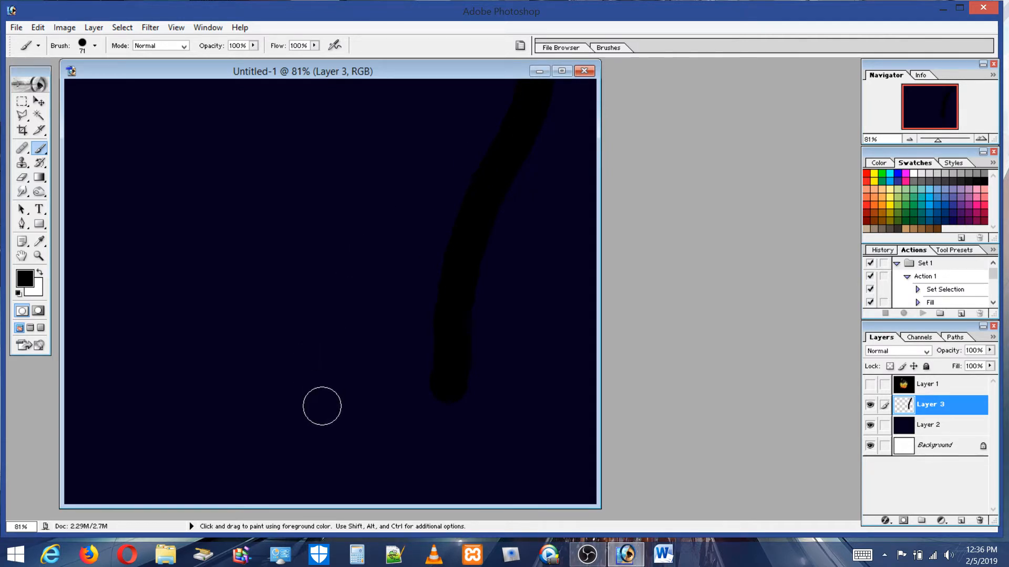
{"action": "mouse_move", "coordinate": [320, 405]}
{"action": "left_mouse_down"}
{"action": "mouse_move", "coordinate": [347, 279]}
{"action": "mouse_move", "coordinate": [370, 76]}
{"action": "left_mouse_up"}
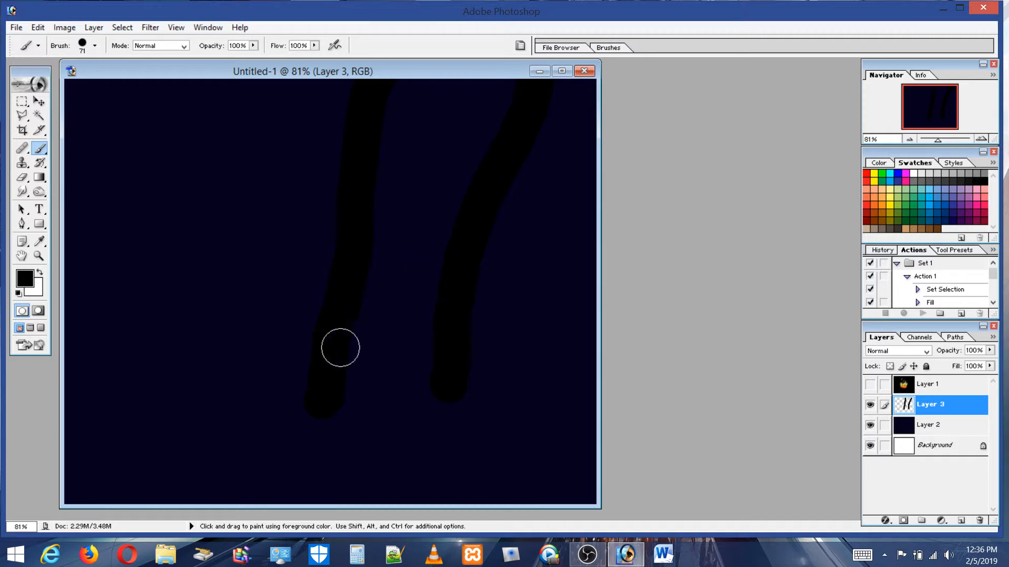
{"action": "left_click", "coordinate": [168, 393]}
{"action": "left_click_drag", "start_coordinate": [168, 393], "coordinate": [183, 88]}
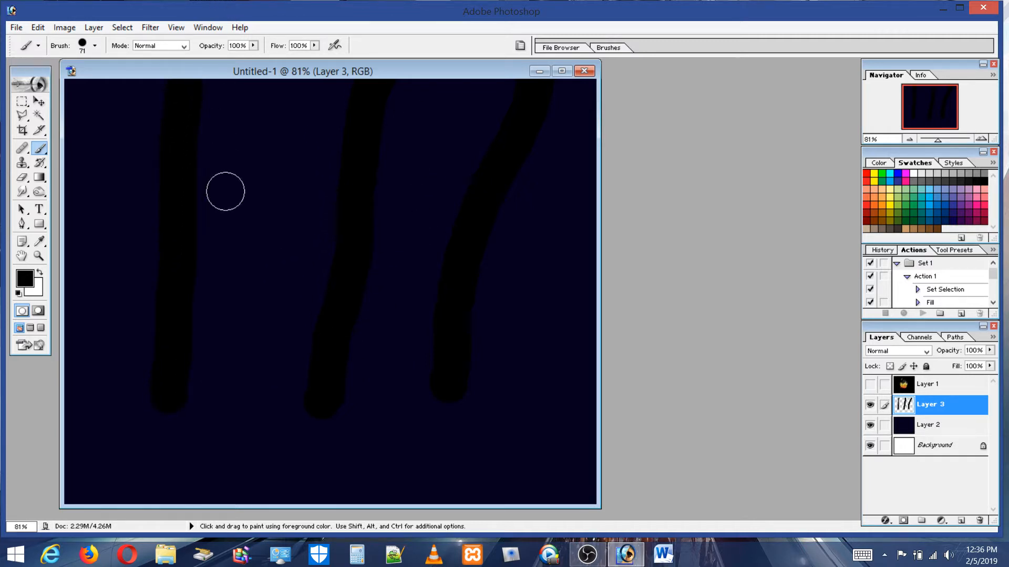
Reduce the brush to 40 px and paint a thinner black trunk curving up to the canvas's right edge
{"action": "left_click", "coordinate": [89, 48]}
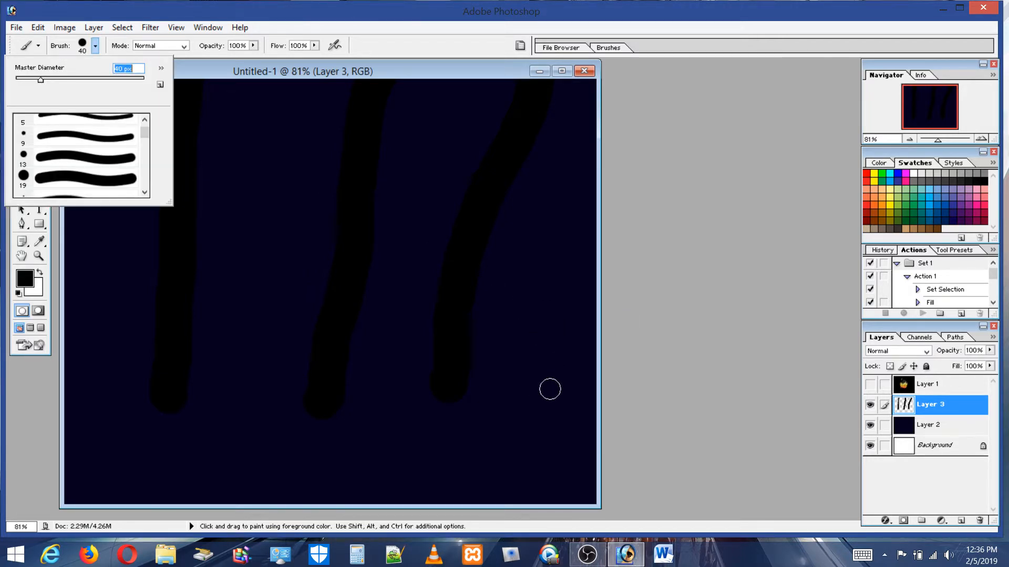
{"action": "left_click_drag", "start_coordinate": [547, 396], "coordinate": [554, 342]}
{"action": "left_click_drag", "start_coordinate": [572, 303], "coordinate": [589, 203]}
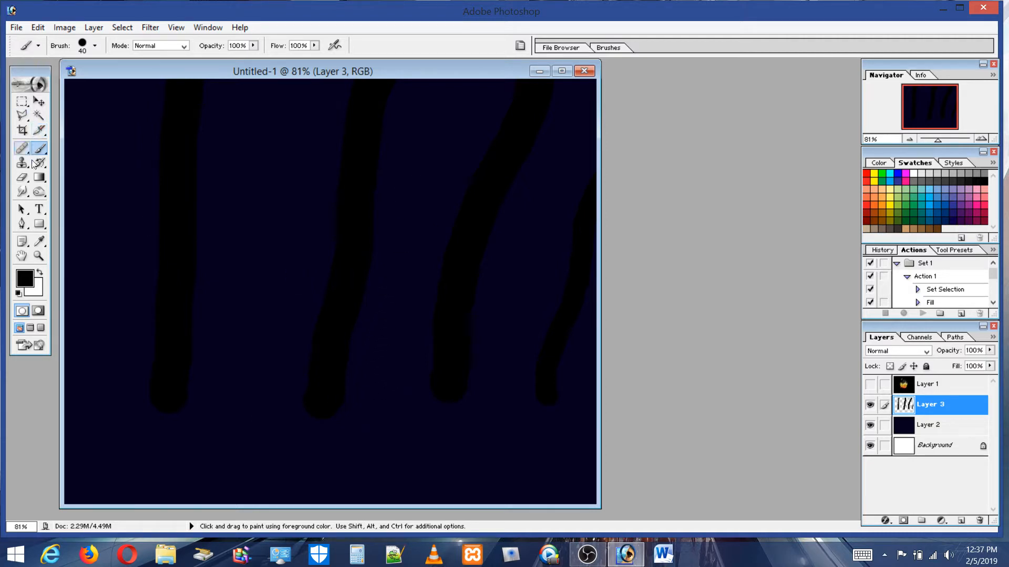
Trim the right side of the second trunk from the left using the Eraser with a hard round 75 px tip
{"action": "left_click", "coordinate": [23, 180]}
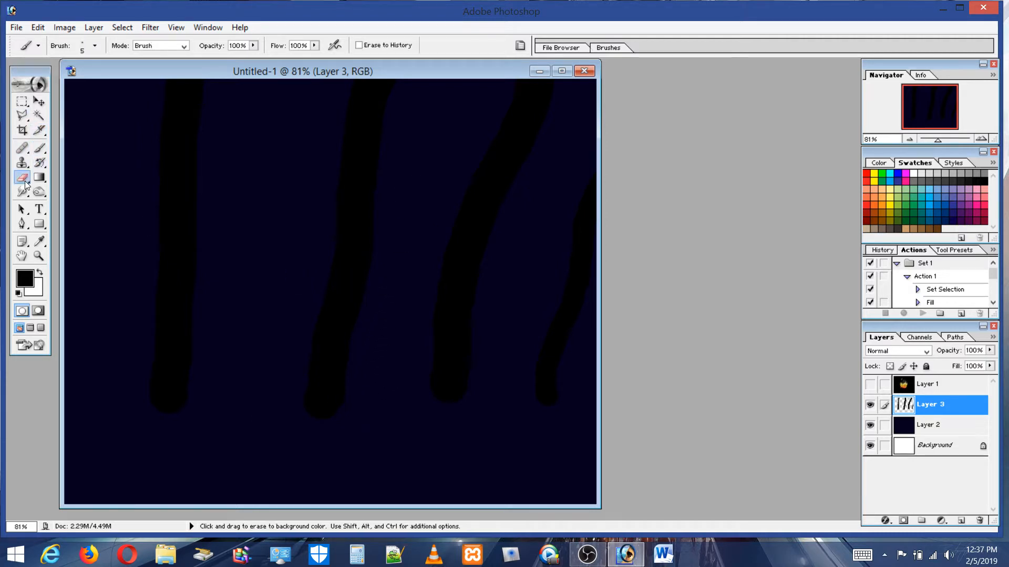
{"action": "left_click", "coordinate": [85, 46]}
{"action": "left_click", "coordinate": [74, 180]}
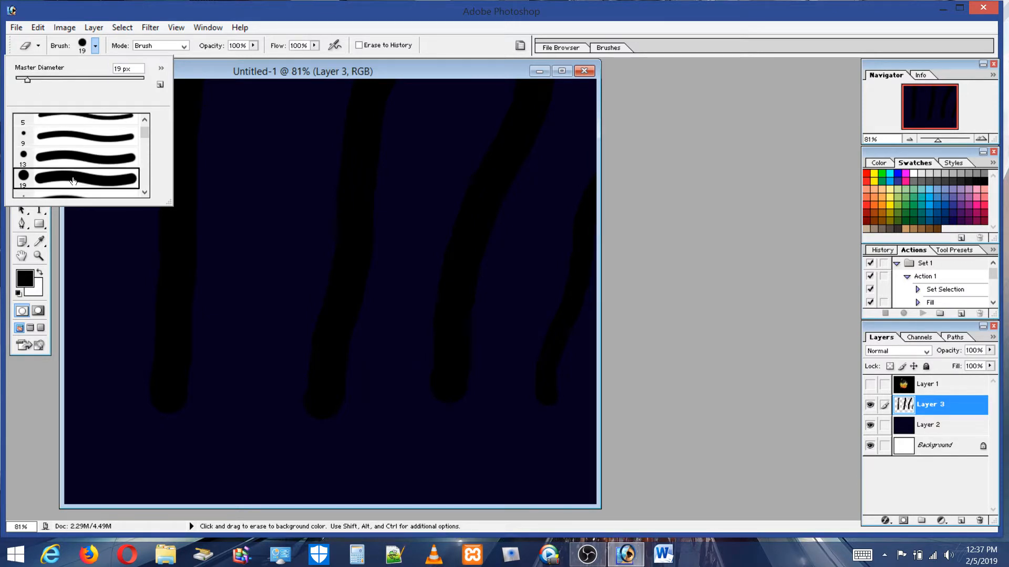
{"action": "left_click", "coordinate": [63, 78]}
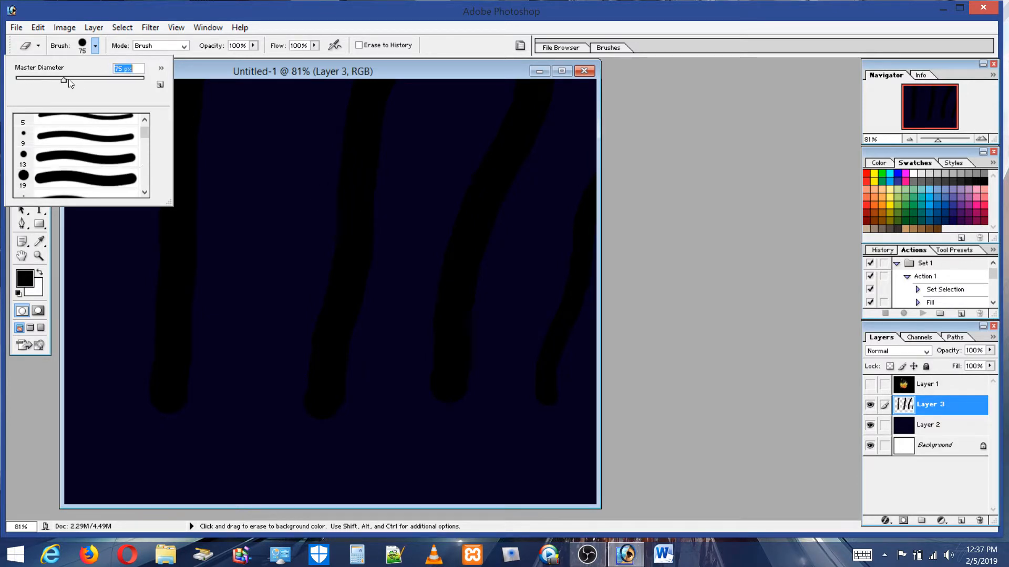
{"action": "left_click", "coordinate": [407, 93]}
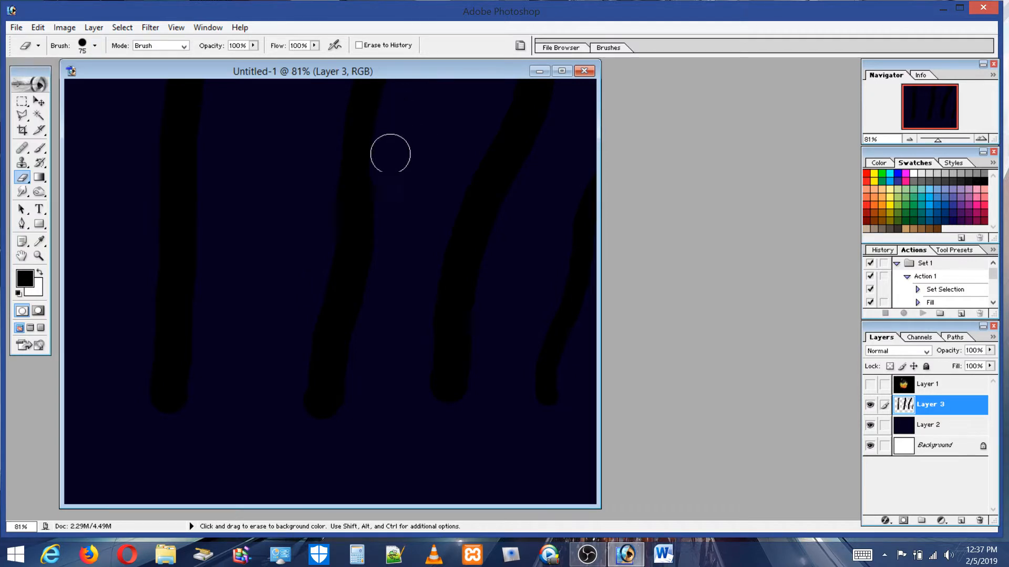
{"action": "mouse_move", "coordinate": [389, 185]}
{"action": "left_mouse_down"}
{"action": "mouse_move", "coordinate": [363, 367]}
{"action": "mouse_move", "coordinate": [380, 256]}
{"action": "left_mouse_up"}
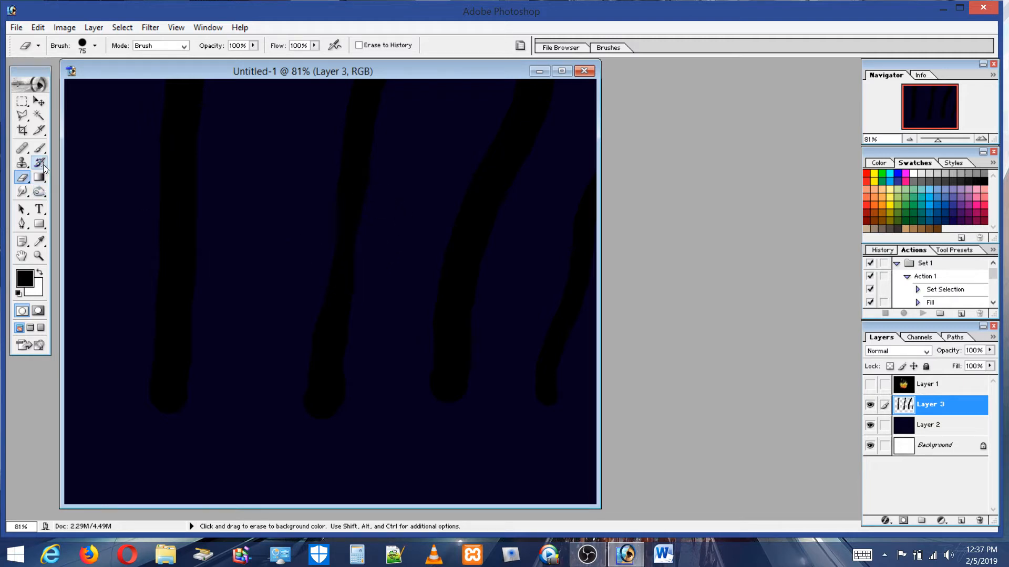
Thicken the thinned middle of the second trunk from the left in black with the 40 px Brush
{"action": "left_click", "coordinate": [40, 148]}
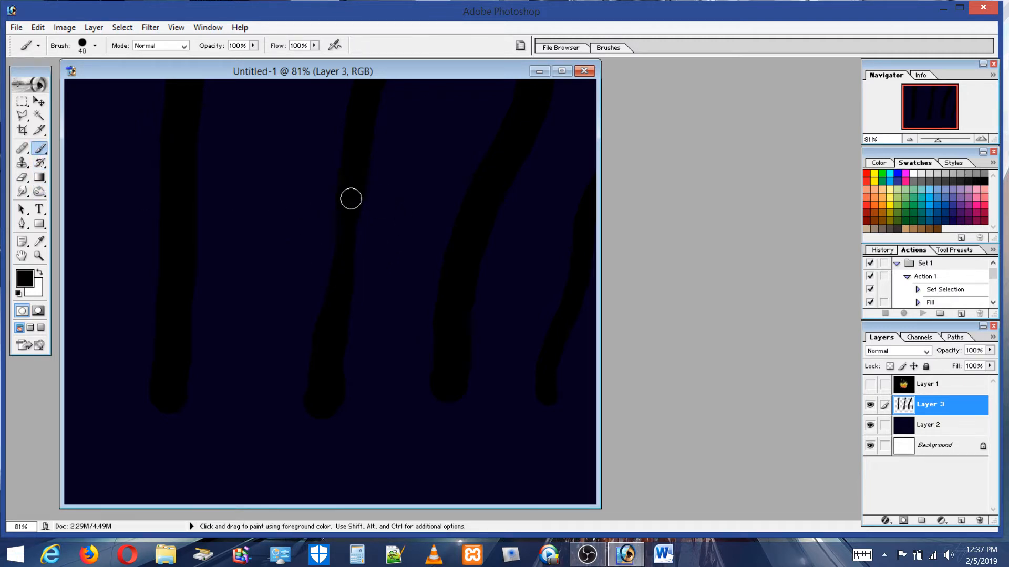
{"action": "mouse_move", "coordinate": [351, 199]}
{"action": "left_mouse_down"}
{"action": "mouse_move", "coordinate": [335, 265]}
{"action": "mouse_move", "coordinate": [335, 242]}
{"action": "left_mouse_up"}
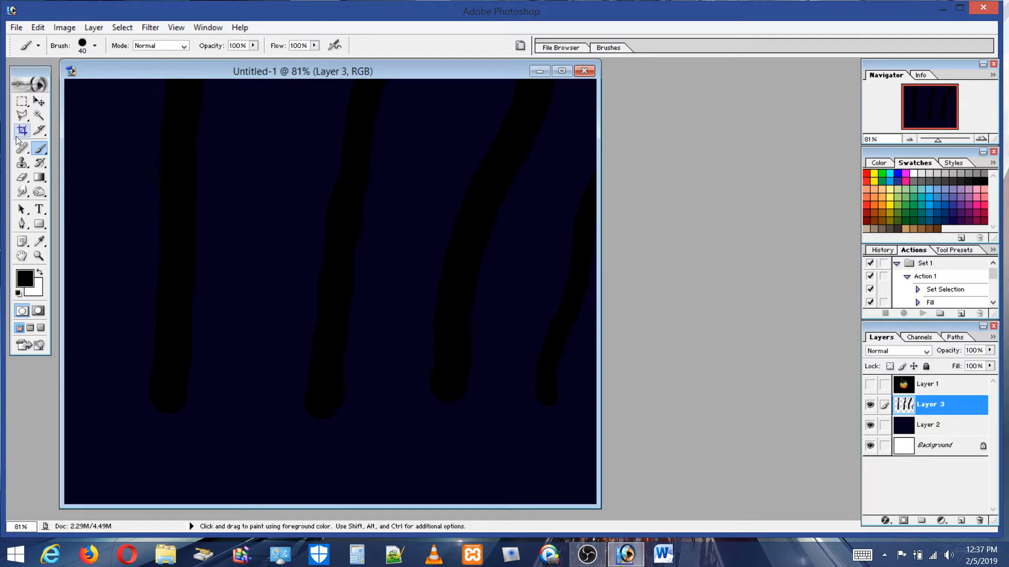
Trim the right side of the leftmost trunk and cut off the rounded bases of all four trunks with the 75 px Eraser
{"action": "left_click", "coordinate": [21, 177]}
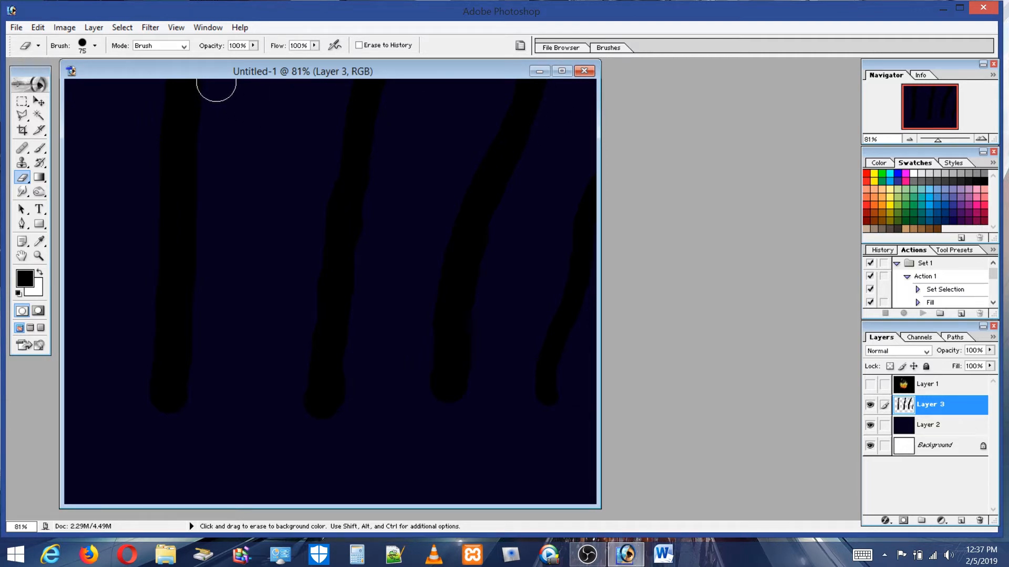
{"action": "left_click_drag", "start_coordinate": [217, 288], "coordinate": [210, 109]}
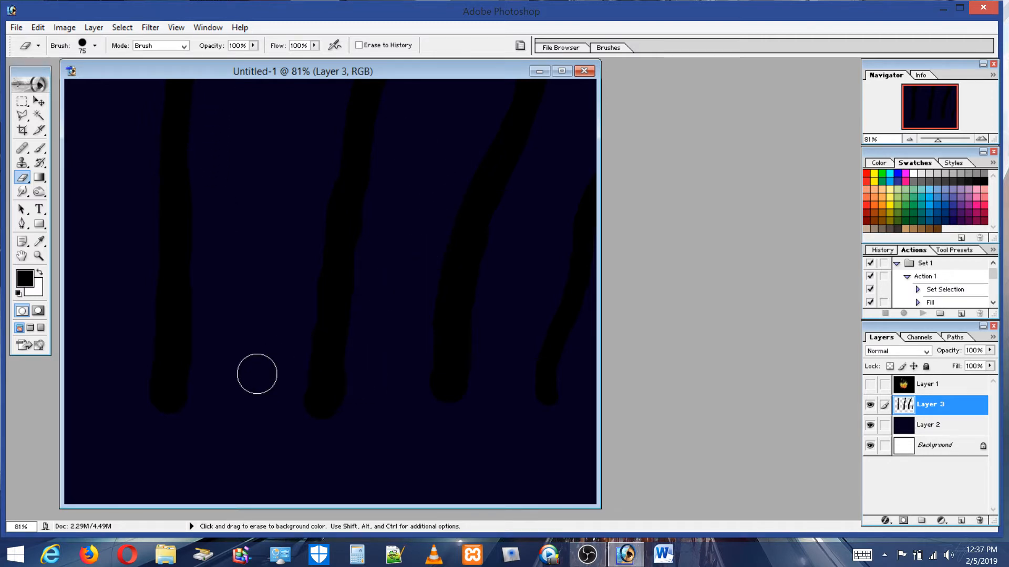
{"action": "mouse_move", "coordinate": [140, 427]}
{"action": "left_mouse_down"}
{"action": "mouse_move", "coordinate": [161, 414]}
{"action": "mouse_move", "coordinate": [280, 434]}
{"action": "mouse_move", "coordinate": [361, 431]}
{"action": "mouse_move", "coordinate": [312, 402]}
{"action": "mouse_move", "coordinate": [284, 434]}
{"action": "mouse_move", "coordinate": [414, 435]}
{"action": "mouse_move", "coordinate": [430, 411]}
{"action": "mouse_move", "coordinate": [518, 426]}
{"action": "mouse_move", "coordinate": [547, 403]}
{"action": "left_mouse_up"}
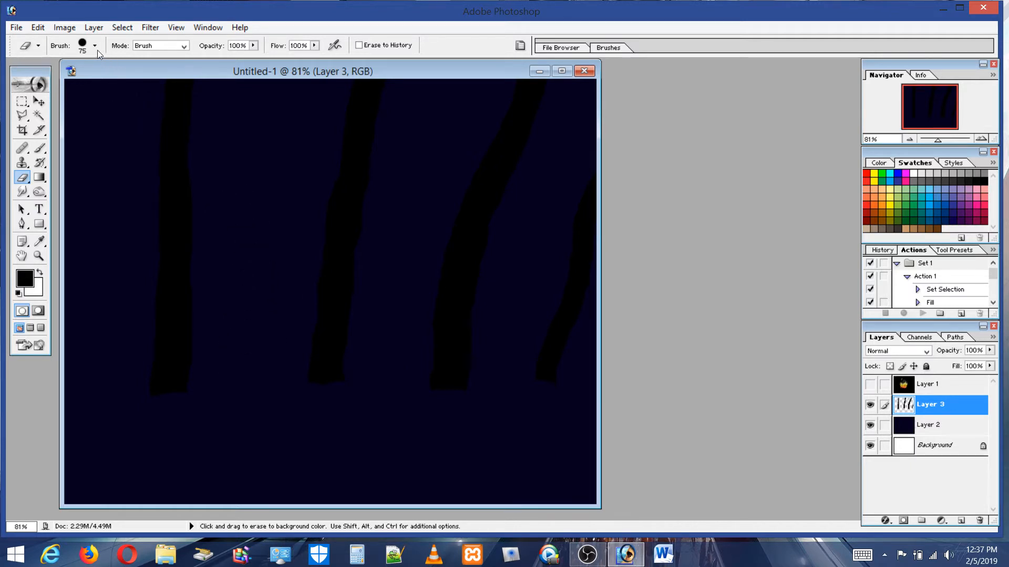
Switch the Eraser to a soft round tip and set its diameter to 302 px
{"action": "left_click", "coordinate": [83, 47]}
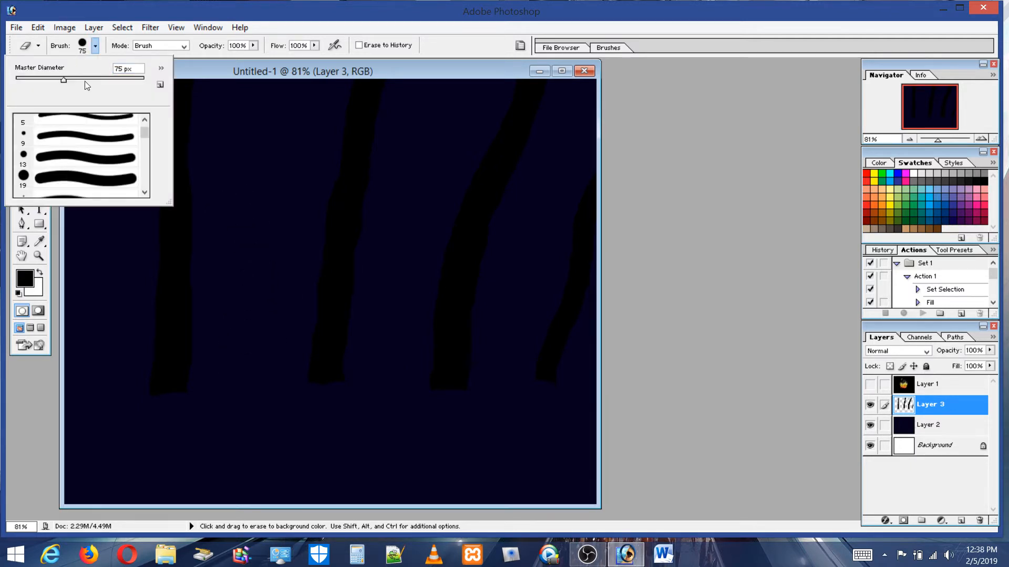
{"action": "left_click_drag", "start_coordinate": [147, 136], "coordinate": [148, 151]}
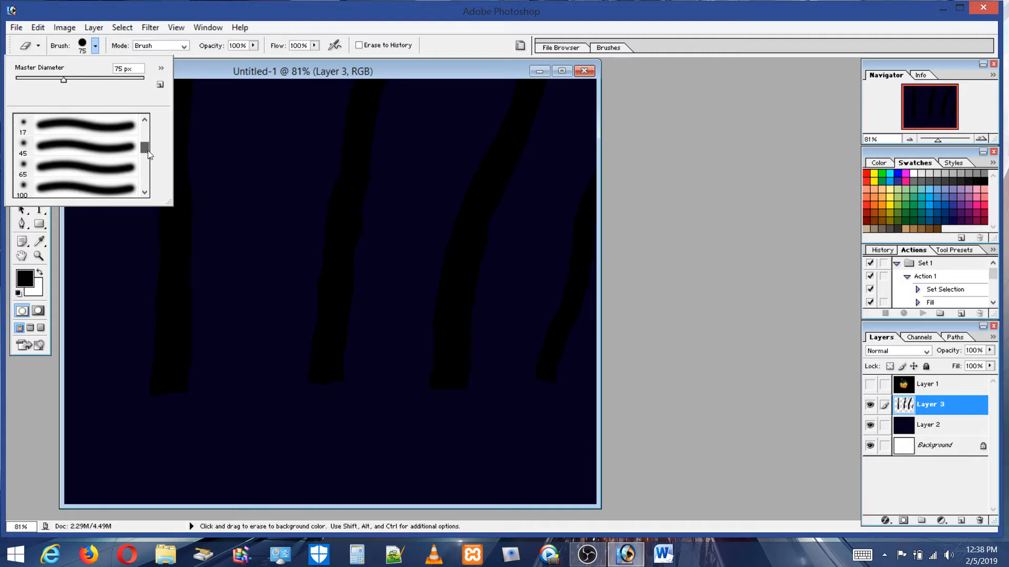
{"action": "left_click", "coordinate": [53, 190]}
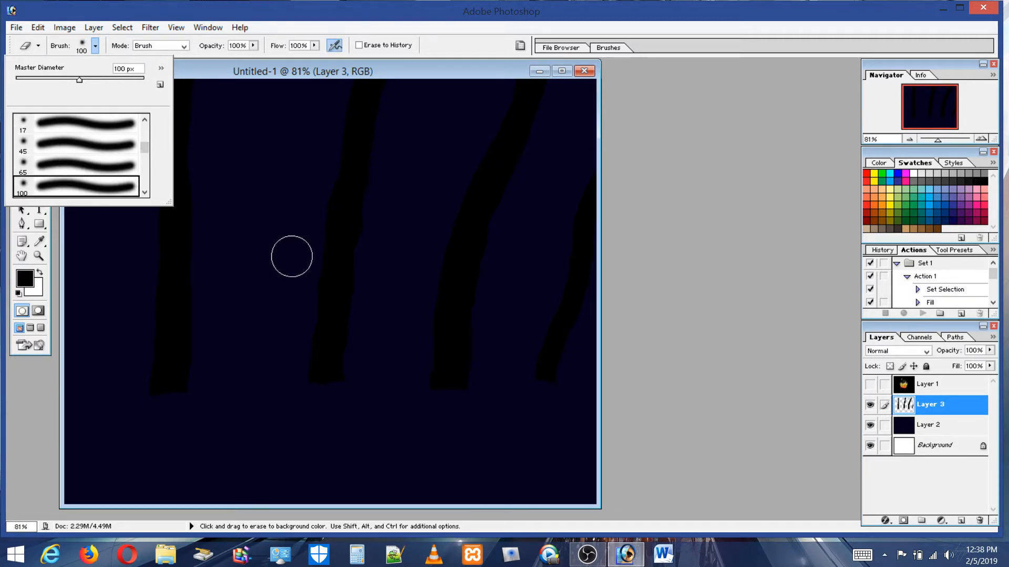
{"action": "left_click", "coordinate": [111, 79]}
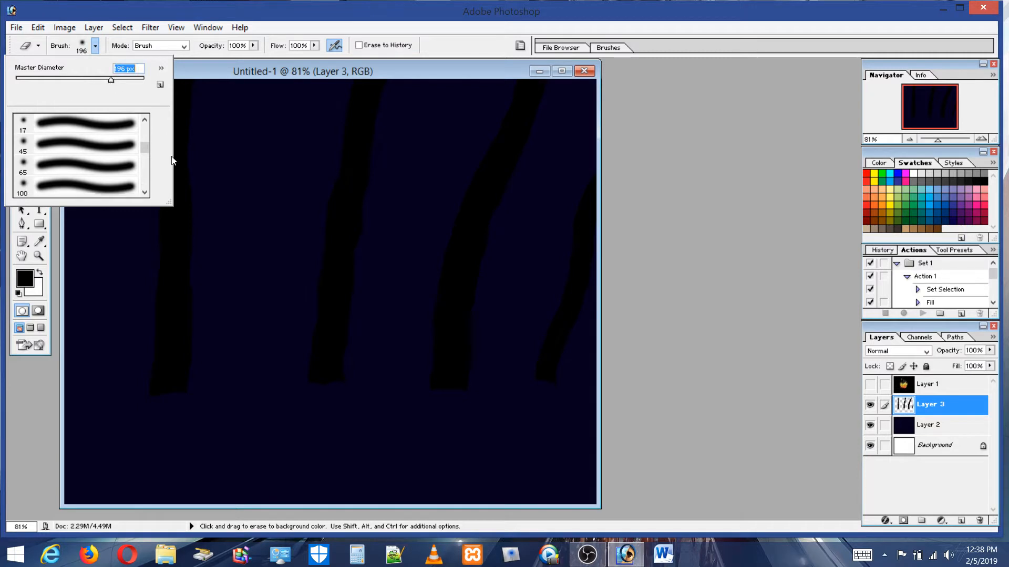
{"action": "left_click_drag", "start_coordinate": [118, 79], "coordinate": [119, 79]}
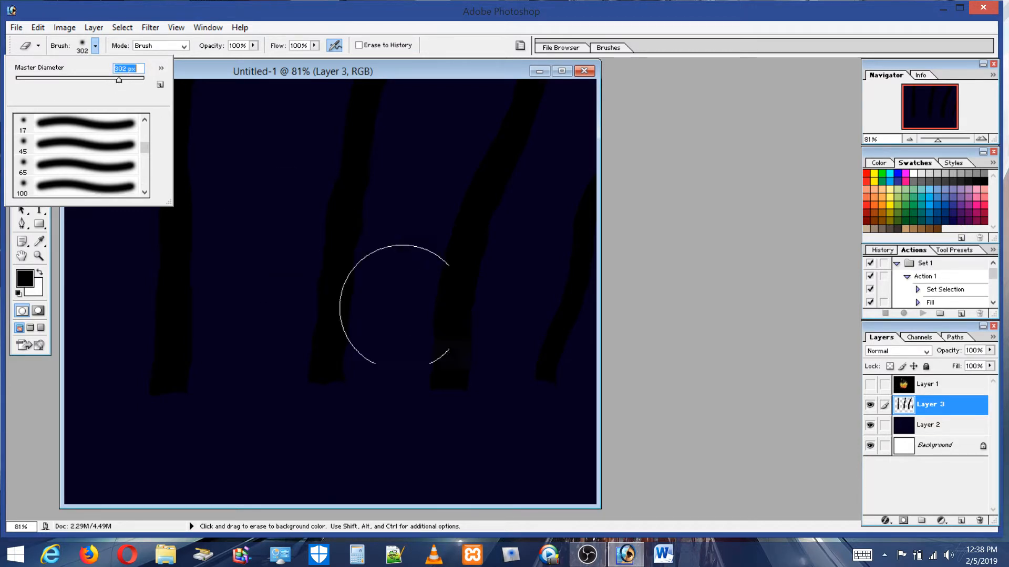
Add an empty layer above Layer 3 and undo the last action made on it
{"action": "left_click", "coordinate": [963, 525]}
{"action": "left_click", "coordinate": [961, 521]}
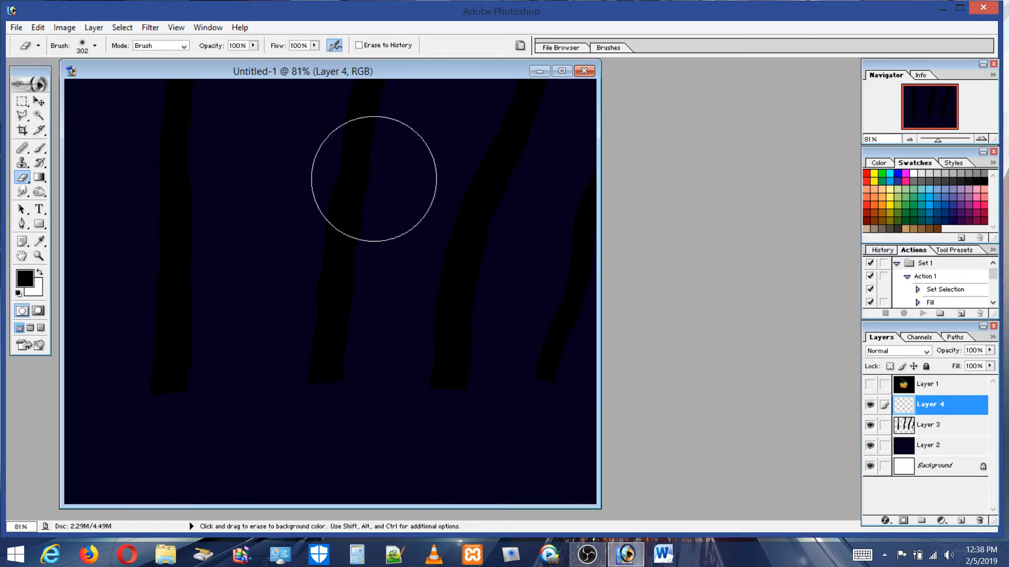
{"action": "left_click", "coordinate": [38, 28]}
{"action": "left_click", "coordinate": [47, 45]}
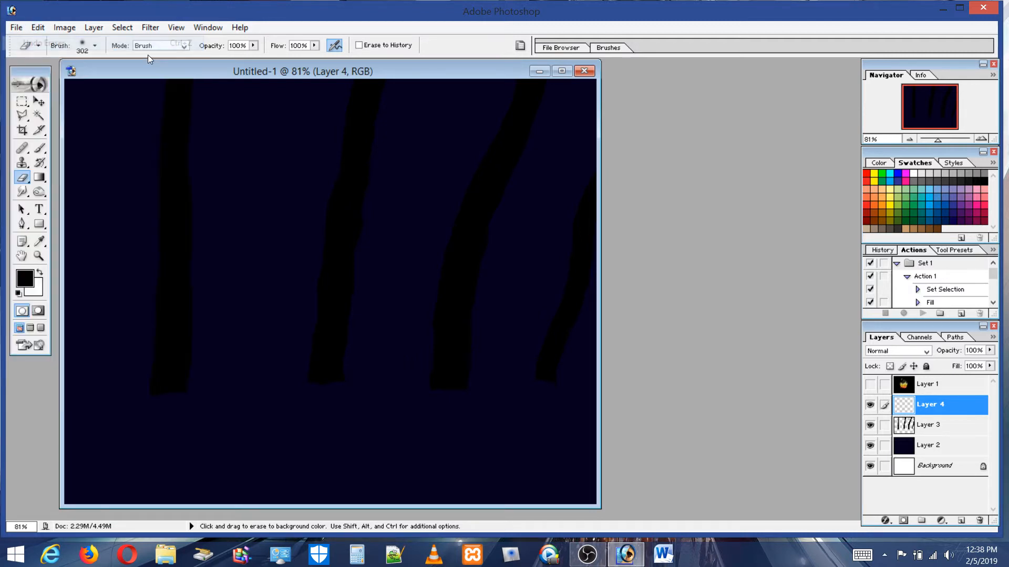
Set the Brush to a soft round tip of 322 px and choose a pale teal swatch as the foreground colour
{"action": "left_click", "coordinate": [40, 148]}
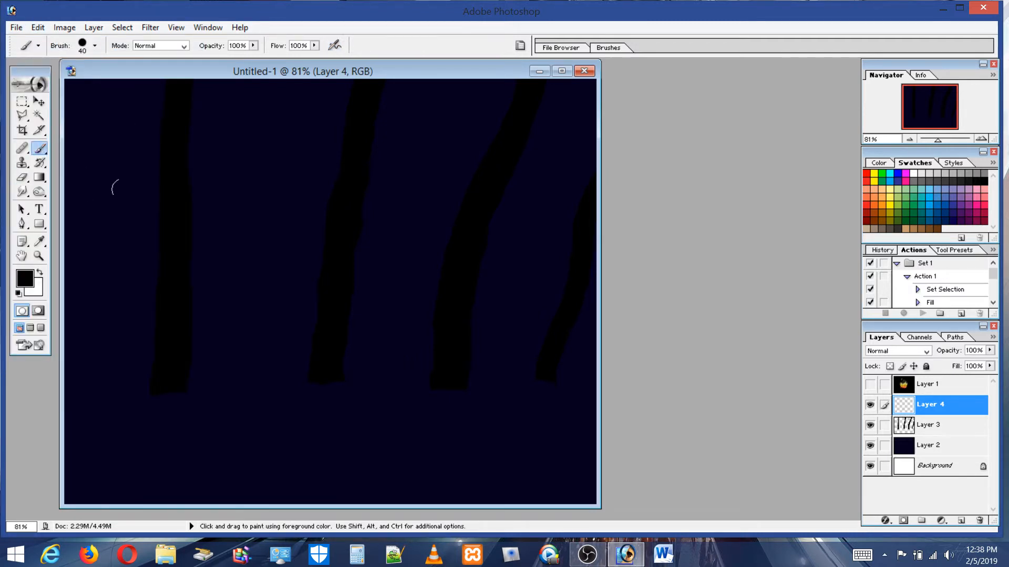
{"action": "left_click", "coordinate": [83, 51]}
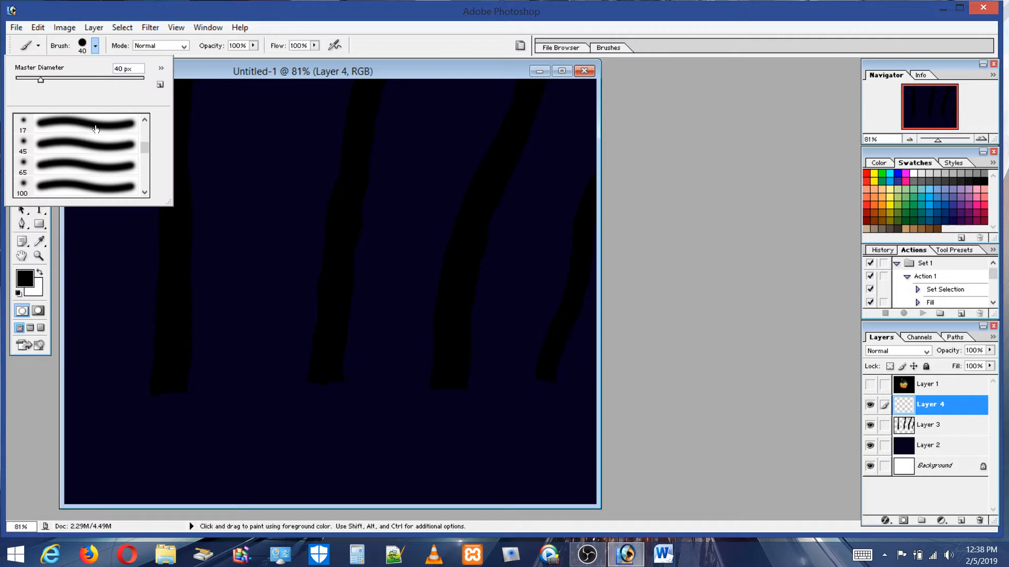
{"action": "left_click", "coordinate": [80, 188]}
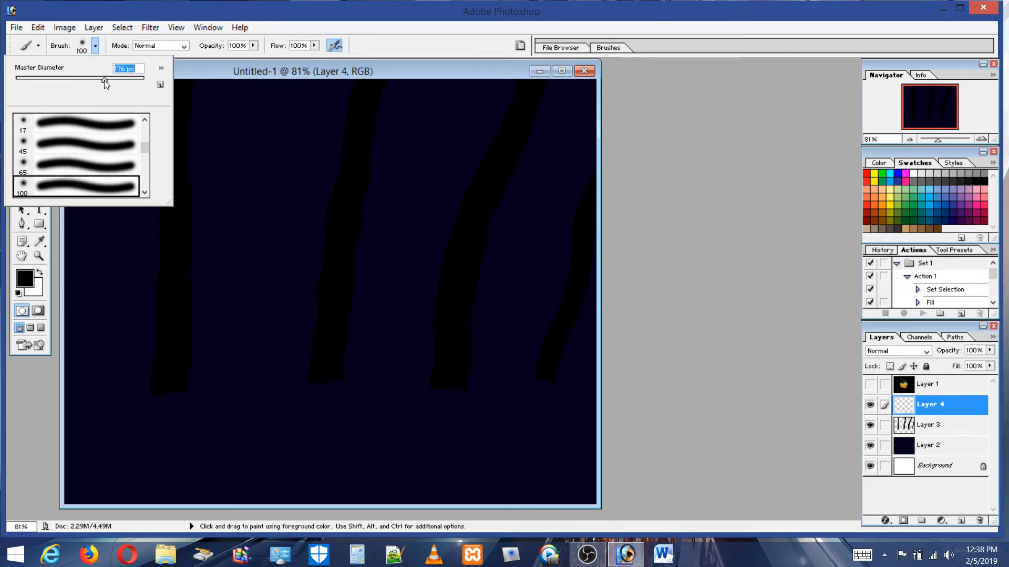
{"action": "left_click_drag", "start_coordinate": [105, 83], "coordinate": [126, 84]}
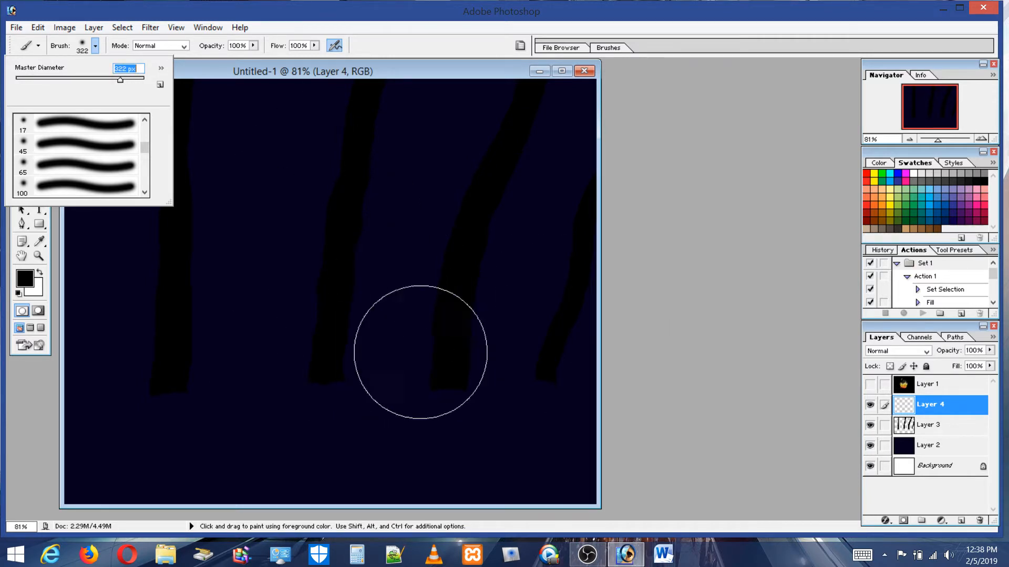
{"action": "left_click", "coordinate": [924, 189]}
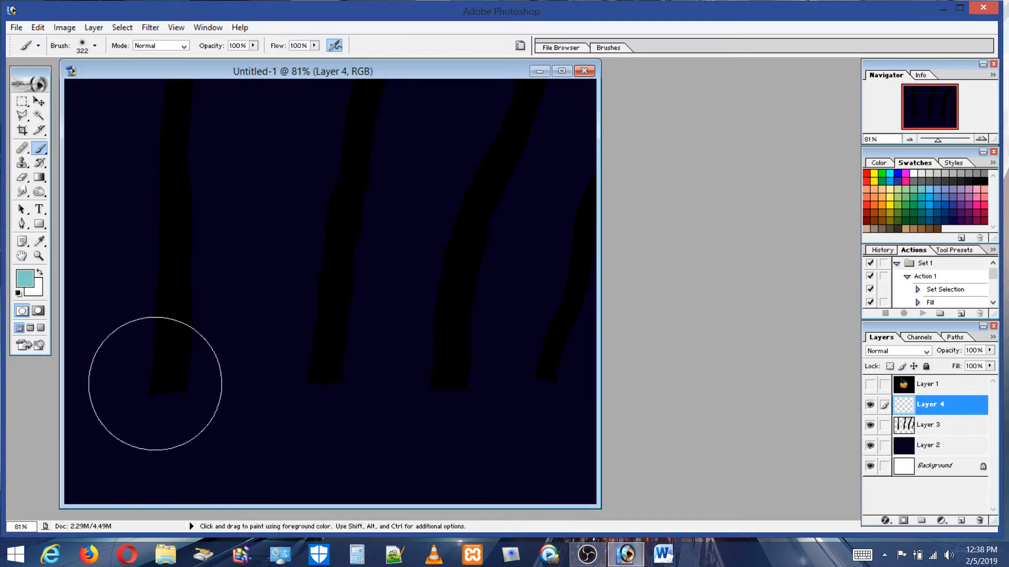
{"action": "mouse_move", "coordinate": [134, 385]}
{"action": "left_mouse_down"}
{"action": "mouse_move", "coordinate": [151, 361]}
{"action": "mouse_move", "coordinate": [184, 359]}
{"action": "mouse_move", "coordinate": [209, 365]}
{"action": "left_mouse_up"}
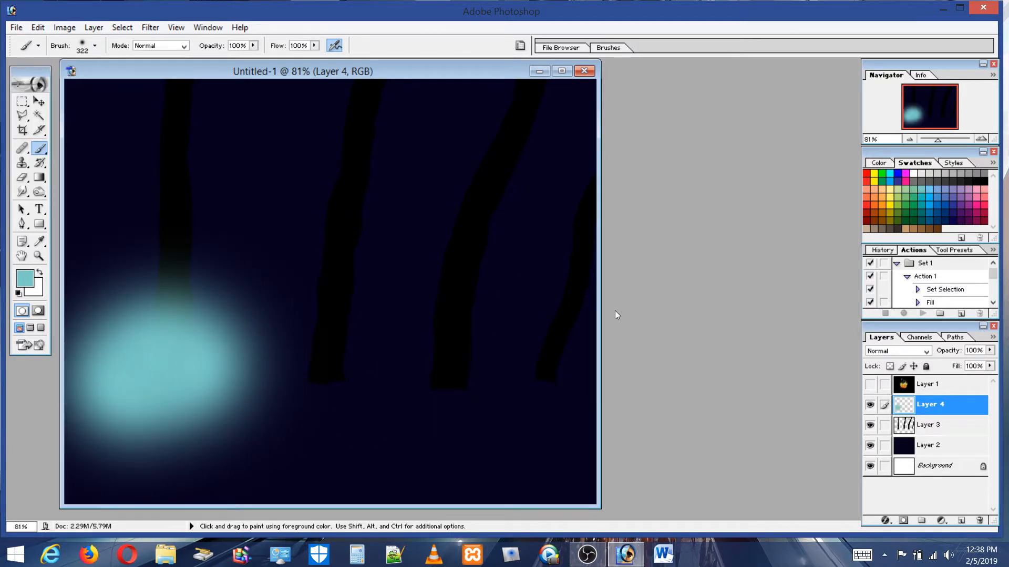
{"action": "left_click", "coordinate": [30, 30]}
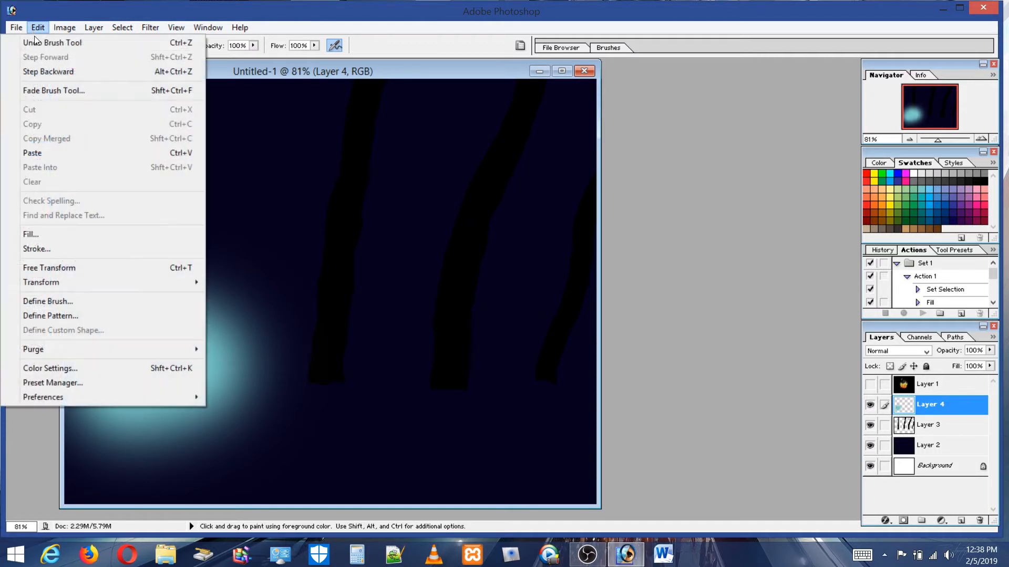
{"action": "left_click", "coordinate": [47, 41]}
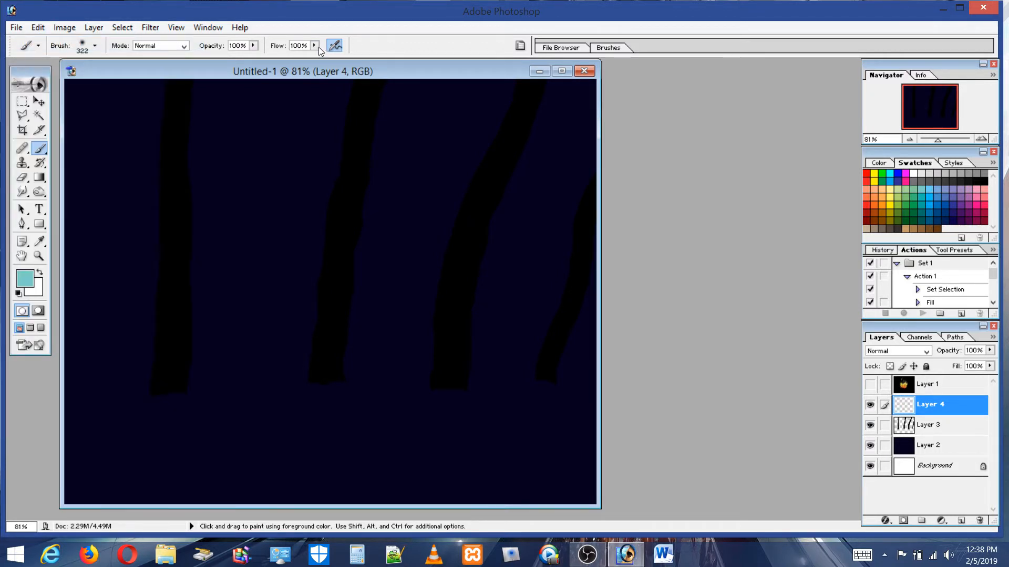
Set the brush flow to 9% and paint two soft teal mist bands across the lower trunks on Layer 4
{"action": "left_click", "coordinate": [315, 46]}
{"action": "left_click", "coordinate": [254, 58]}
{"action": "mouse_move", "coordinate": [157, 359]}
{"action": "left_mouse_down"}
{"action": "mouse_move", "coordinate": [100, 393]}
{"action": "mouse_move", "coordinate": [291, 378]}
{"action": "mouse_move", "coordinate": [604, 391]}
{"action": "left_mouse_up"}
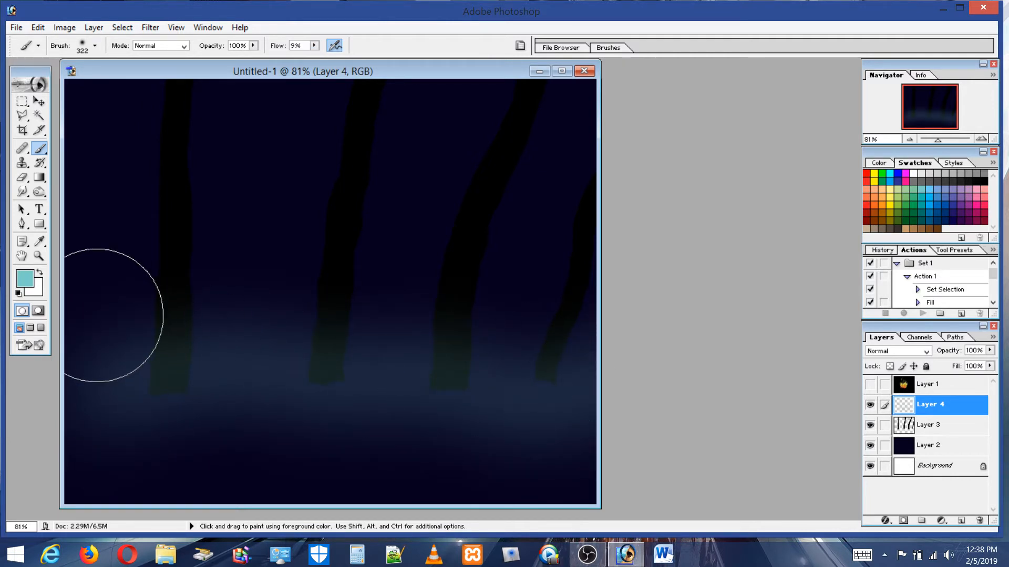
{"action": "left_click_drag", "start_coordinate": [113, 317], "coordinate": [630, 346]}
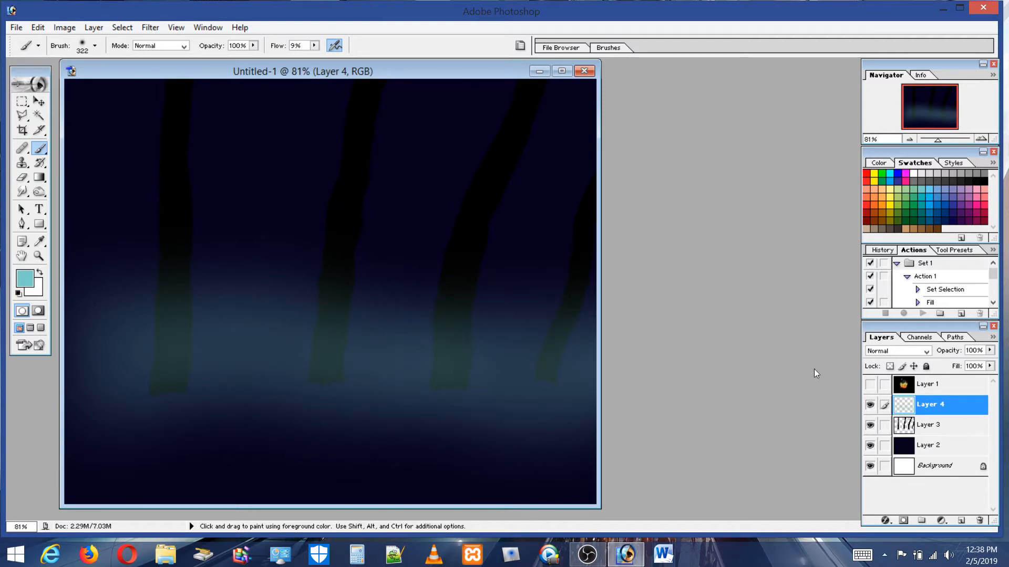
{"action": "left_click", "coordinate": [933, 428]}
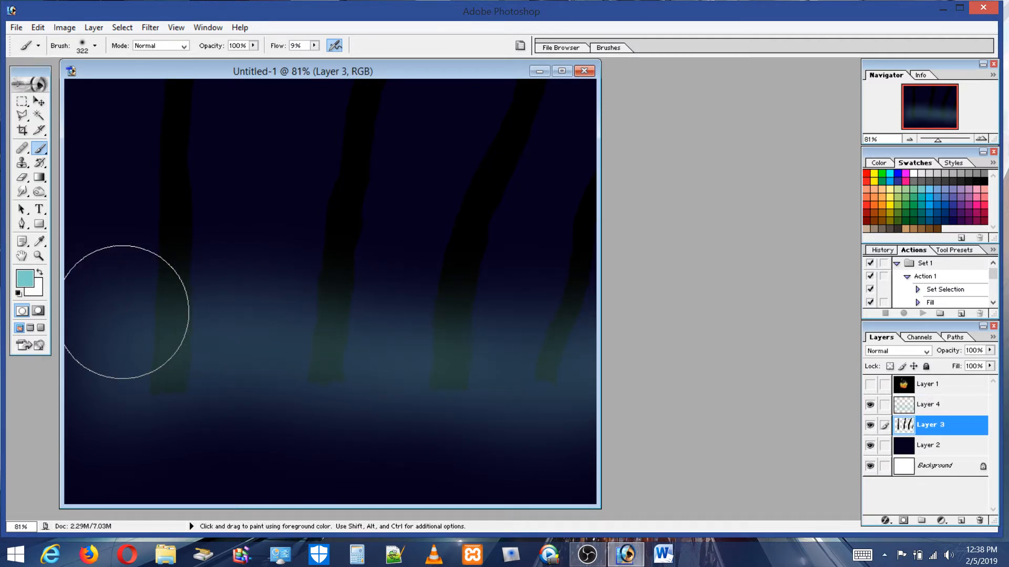
{"action": "left_click_drag", "start_coordinate": [124, 315], "coordinate": [620, 318]}
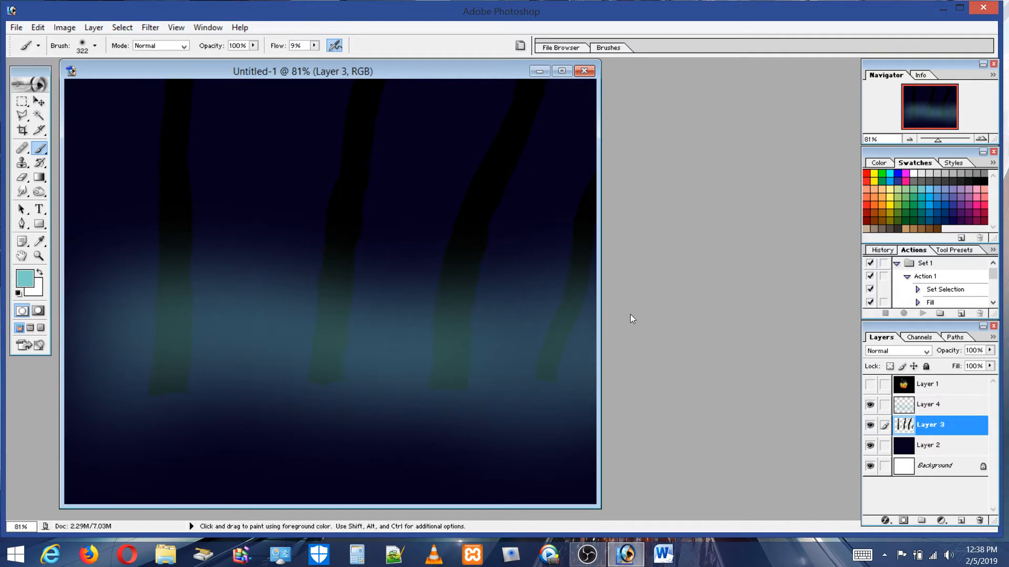
{"action": "left_click", "coordinate": [37, 28]}
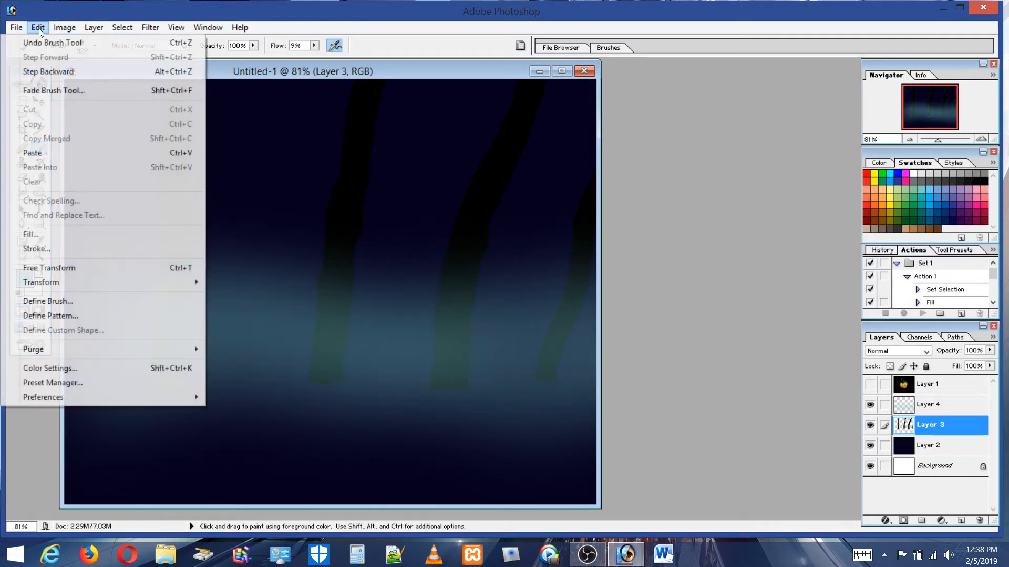
{"action": "left_click", "coordinate": [45, 44]}
Add an empty layer above Layer 2 and paint a teal mist band behind the trunks across the canvas to its left edge
{"action": "left_click", "coordinate": [951, 452]}
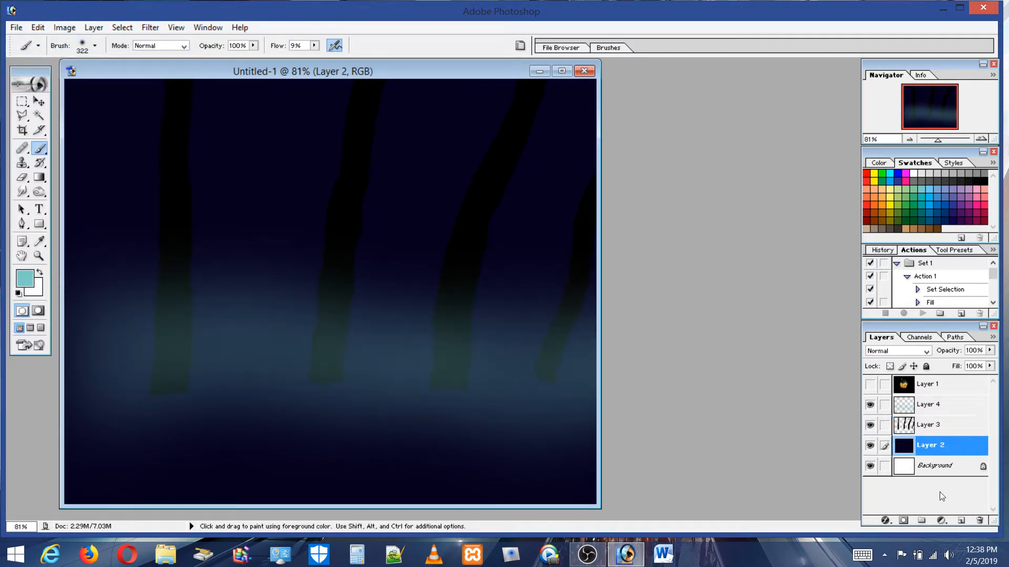
{"action": "left_click", "coordinate": [961, 522]}
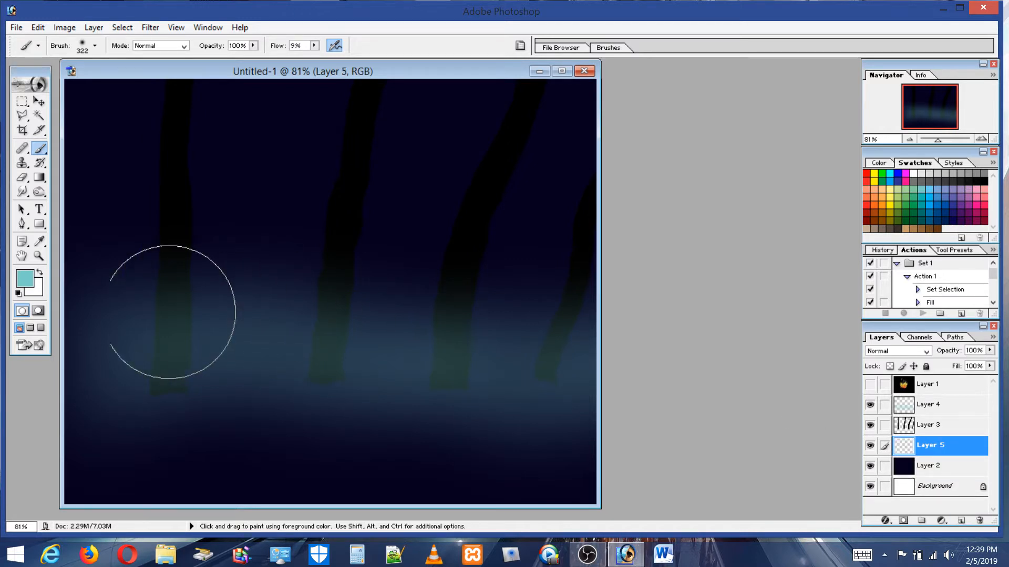
{"action": "mouse_move", "coordinate": [169, 311]}
{"action": "left_mouse_down"}
{"action": "mouse_move", "coordinate": [157, 316]}
{"action": "mouse_move", "coordinate": [577, 329]}
{"action": "left_mouse_up"}
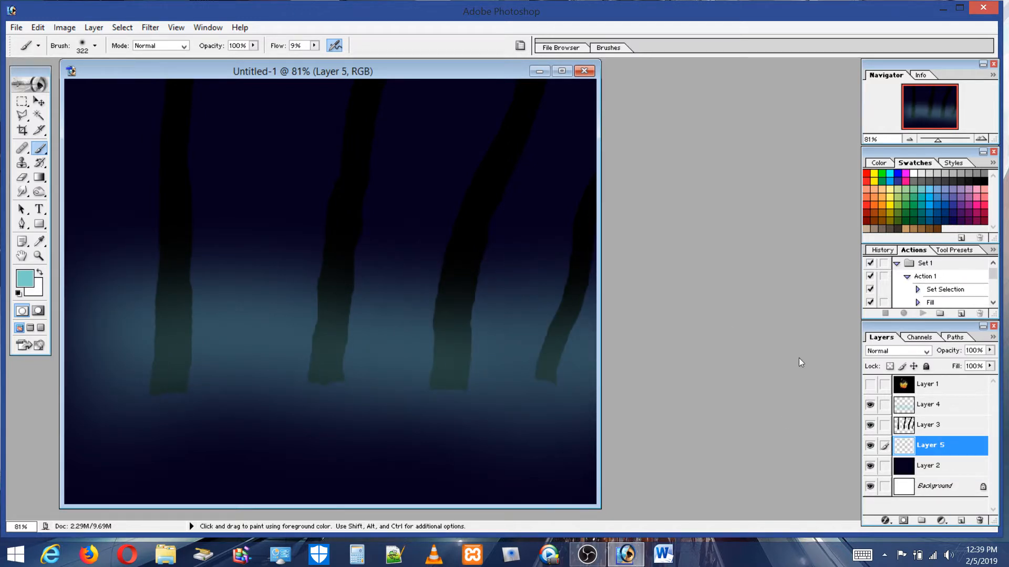
{"action": "left_click_drag", "start_coordinate": [112, 324], "coordinate": [55, 328]}
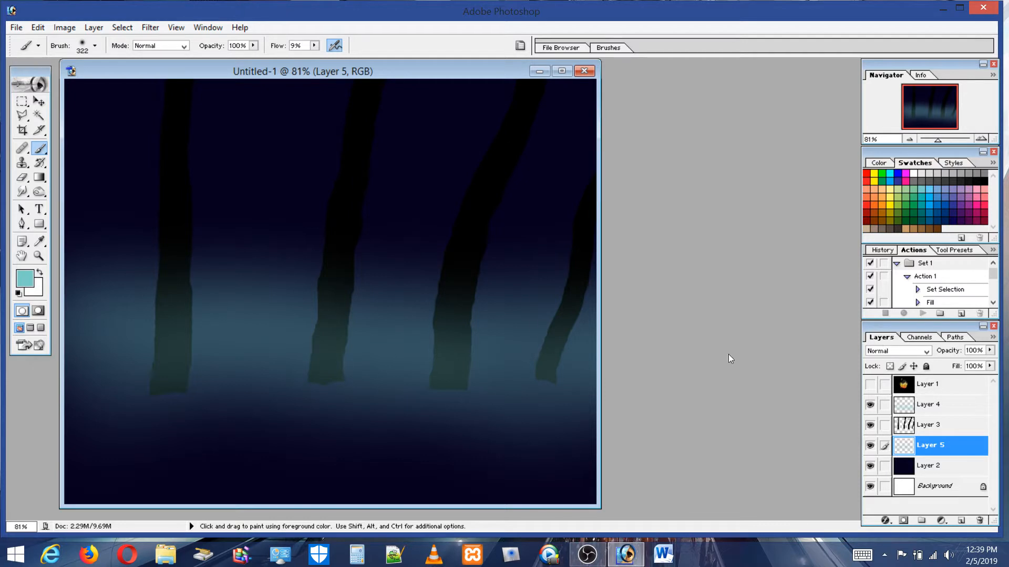
Switch the Brush to a hard round tip and set its diameter to 39 px
{"action": "left_click", "coordinate": [83, 48]}
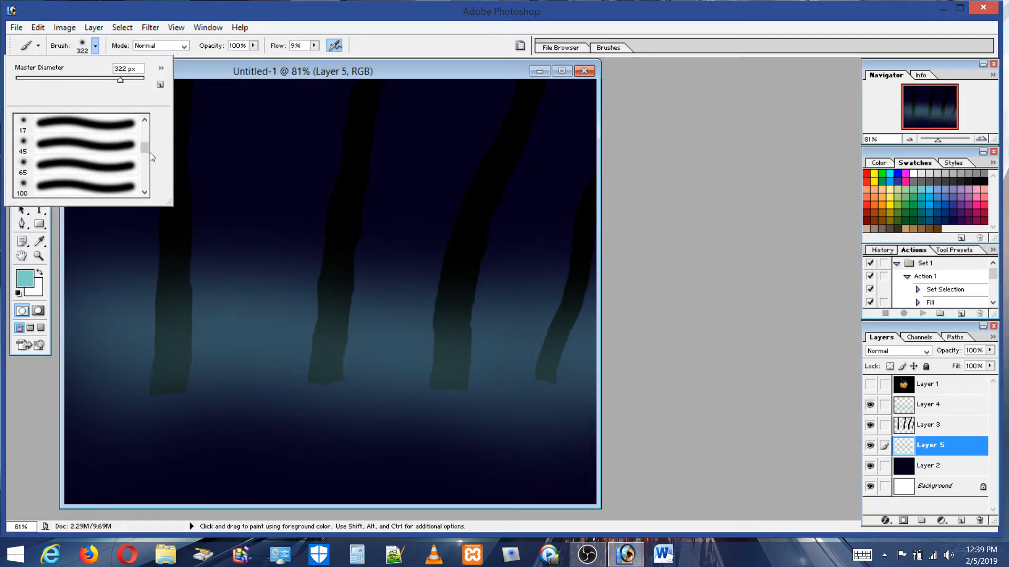
{"action": "left_click_drag", "start_coordinate": [146, 152], "coordinate": [147, 126]}
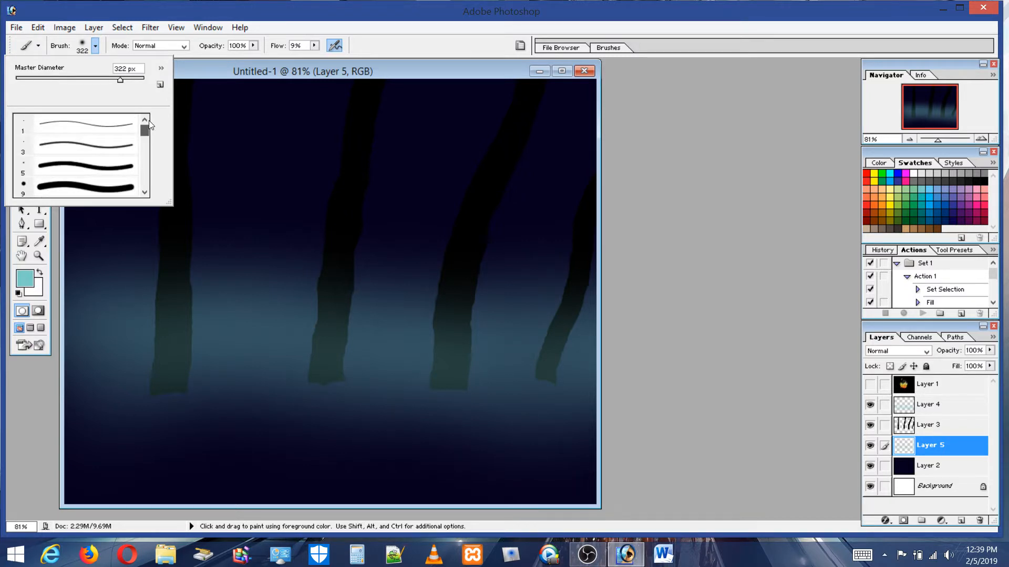
{"action": "left_click", "coordinate": [70, 192]}
{"action": "left_click", "coordinate": [40, 79]}
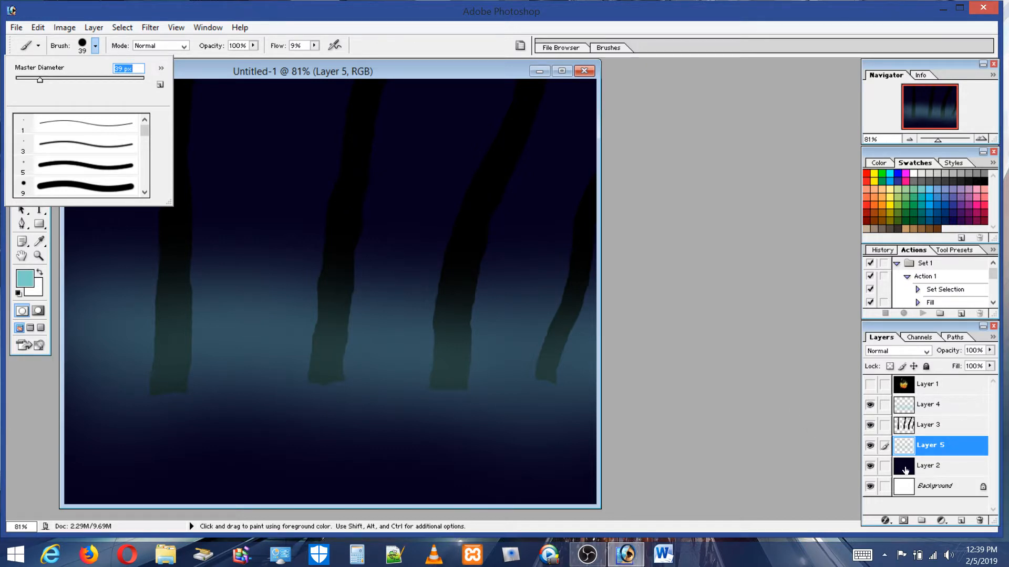
Add another empty layer directly above Layer 2, beneath the mist layer behind the trunks
{"action": "left_click", "coordinate": [935, 471]}
{"action": "left_click", "coordinate": [935, 472]}
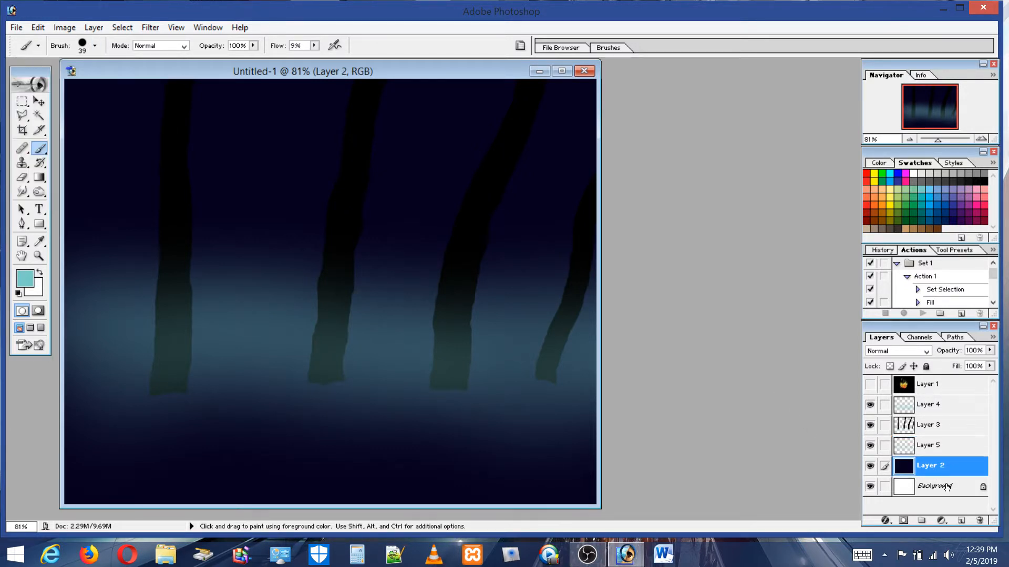
{"action": "left_click", "coordinate": [962, 521]}
{"action": "left_click_drag", "start_coordinate": [260, 304], "coordinate": [264, 211]}
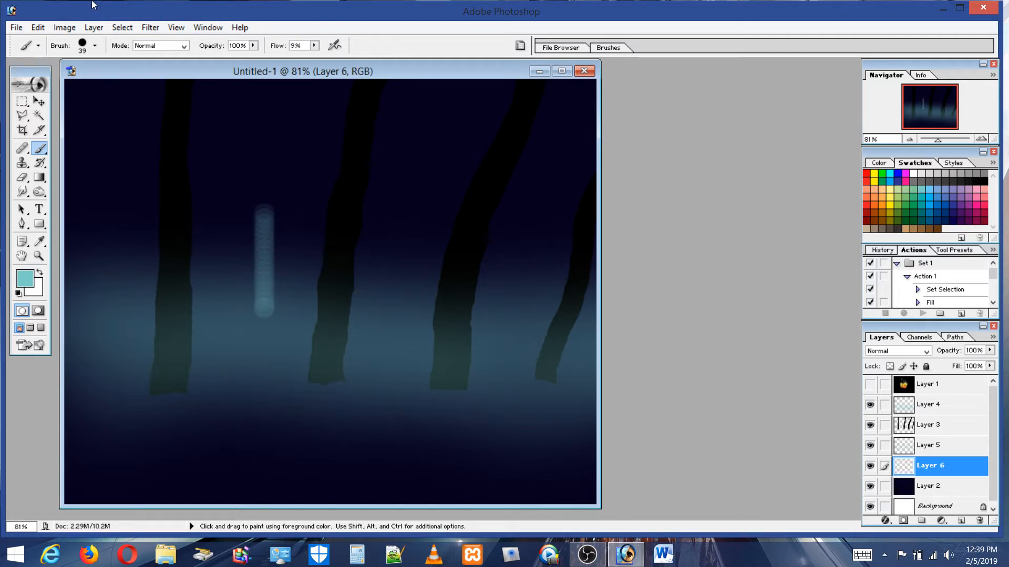
{"action": "left_click", "coordinate": [32, 28]}
{"action": "left_click", "coordinate": [47, 42]}
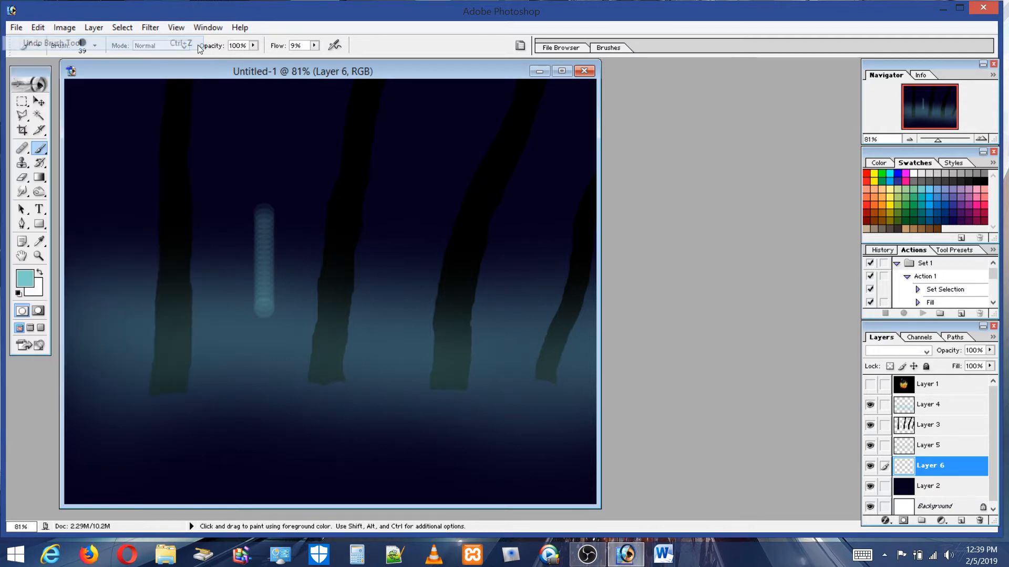
Set the brush flow to 100% and paint three thinner black trunks between and beside the existing trunks on Layer 6
{"action": "left_click", "coordinate": [315, 46]}
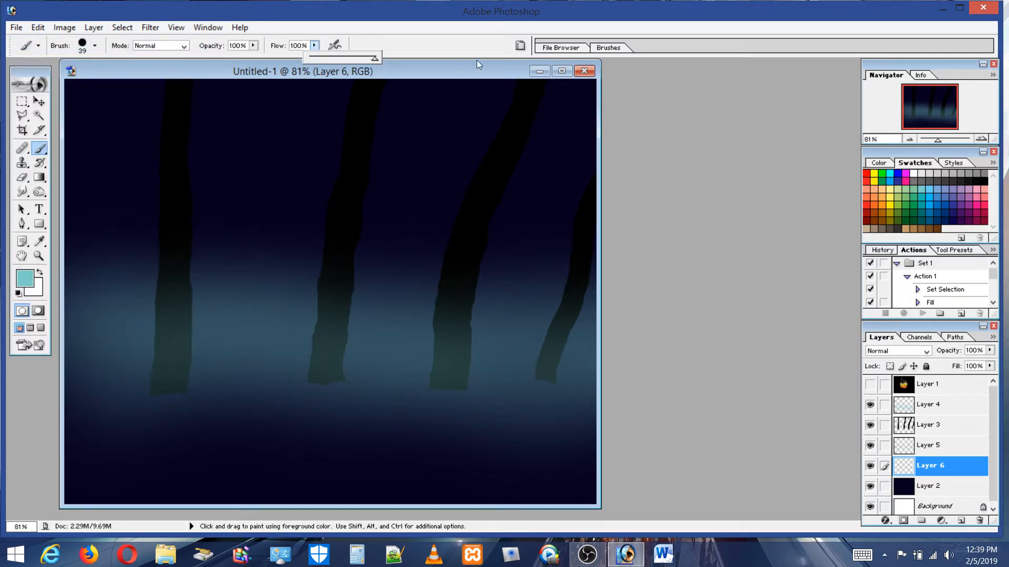
{"action": "left_click", "coordinate": [984, 182]}
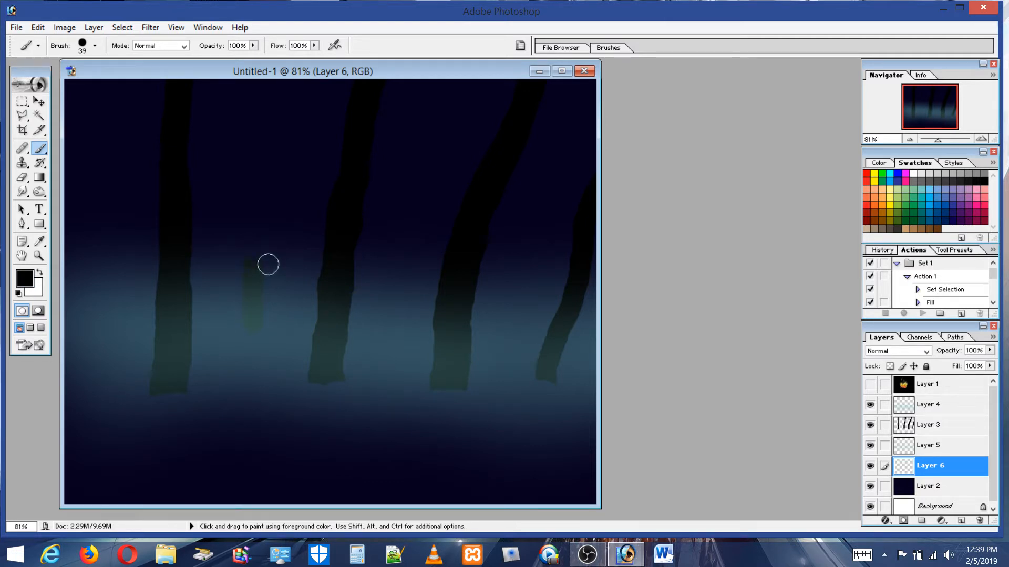
{"action": "left_click_drag", "start_coordinate": [268, 264], "coordinate": [271, 194]}
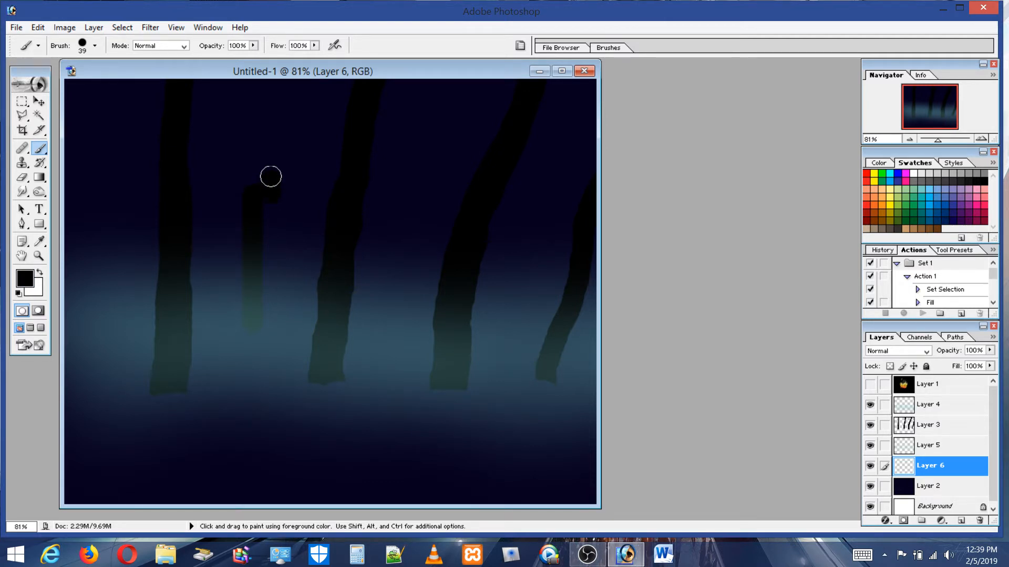
{"action": "left_click_drag", "start_coordinate": [273, 147], "coordinate": [299, 84]}
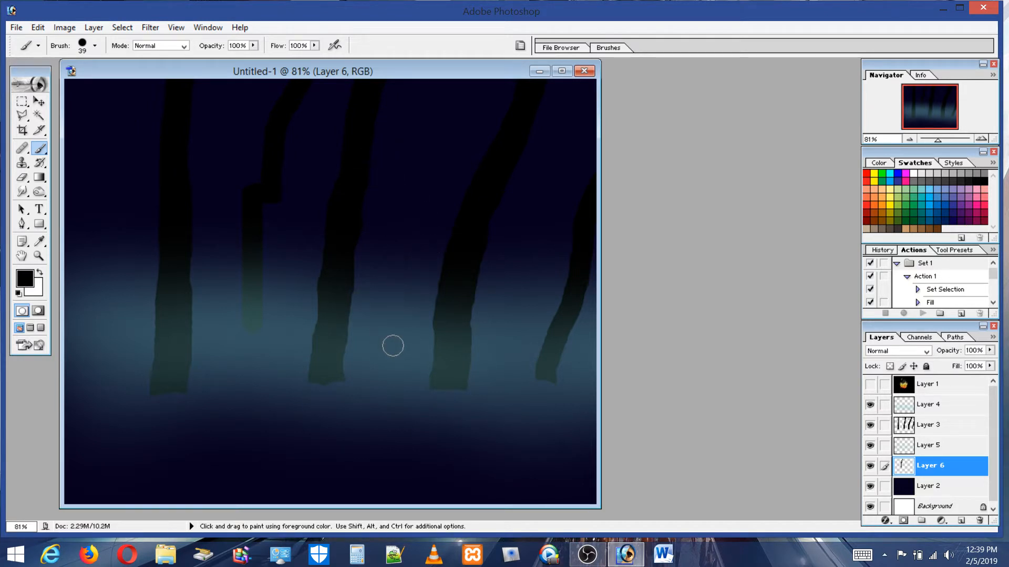
{"action": "left_click_drag", "start_coordinate": [399, 288], "coordinate": [409, 154]}
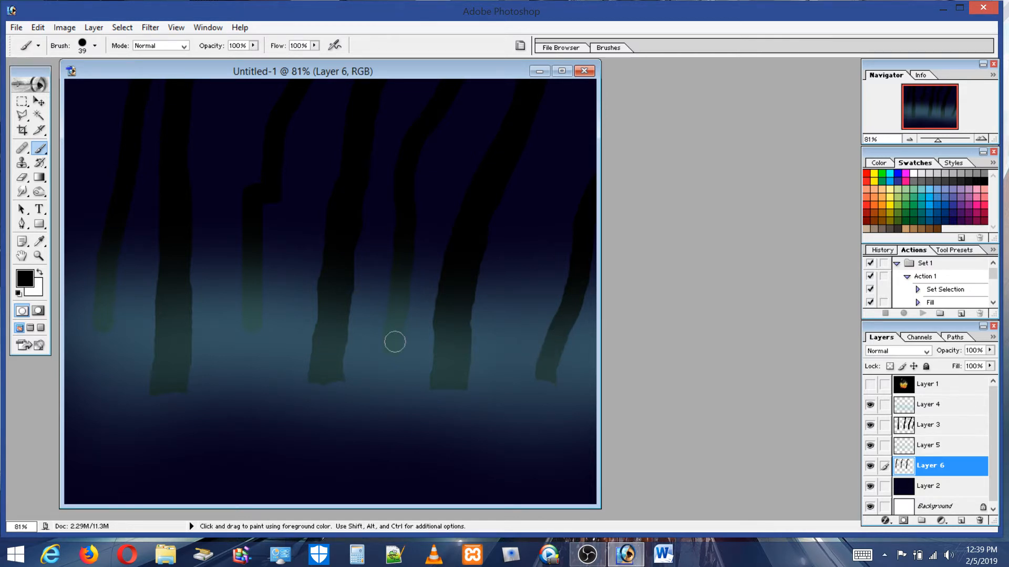
Fade the lower ends of the trunks on Layer 6 and Layer 3 with a soft 302 px Eraser
{"action": "left_click", "coordinate": [22, 177]}
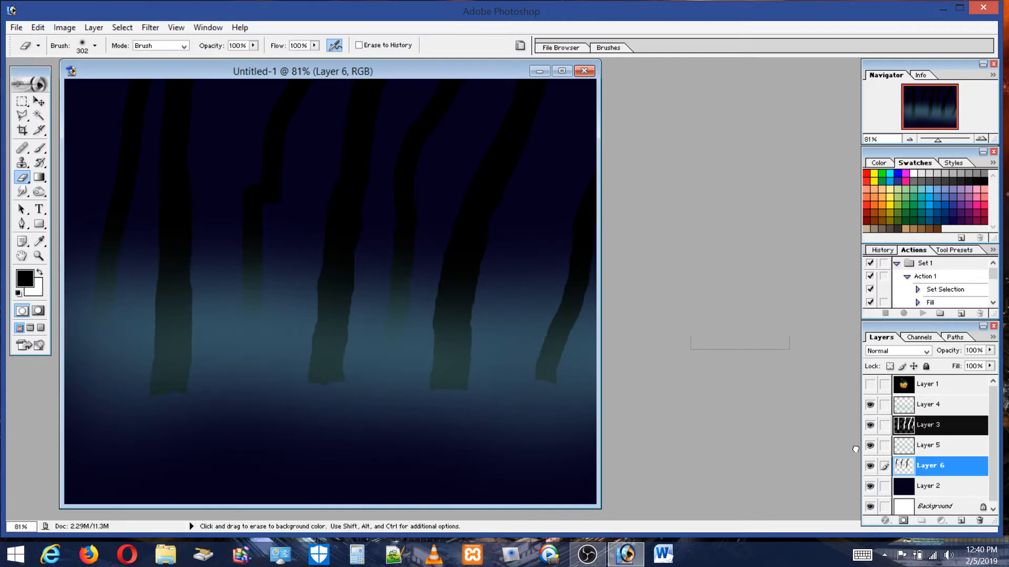
{"action": "left_click", "coordinate": [929, 425]}
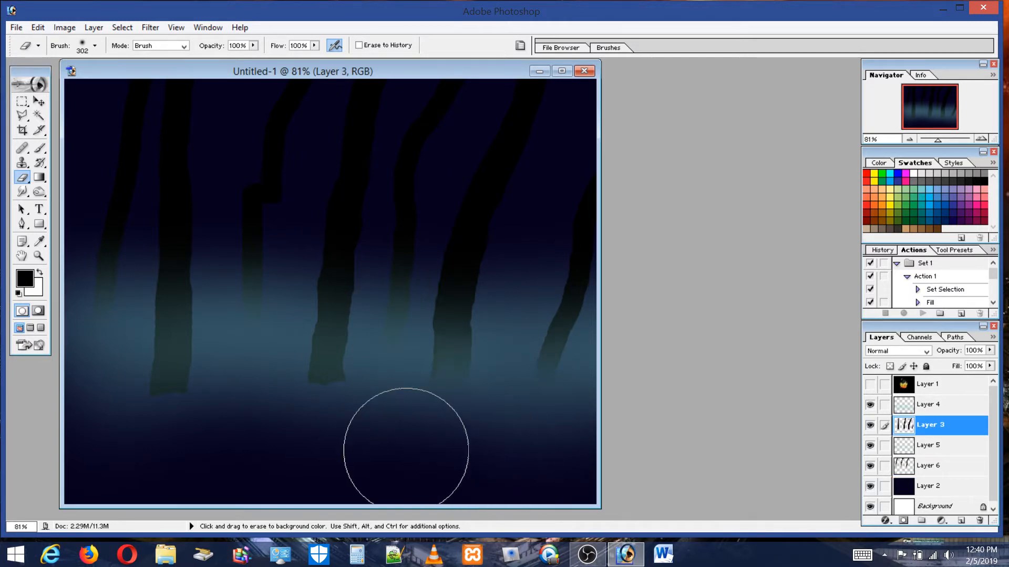
{"action": "mouse_move", "coordinate": [313, 449]}
{"action": "left_mouse_down"}
{"action": "mouse_move", "coordinate": [374, 448]}
{"action": "mouse_move", "coordinate": [164, 439]}
{"action": "mouse_move", "coordinate": [154, 449]}
{"action": "mouse_move", "coordinate": [342, 498]}
{"action": "mouse_move", "coordinate": [528, 487]}
{"action": "mouse_move", "coordinate": [550, 497]}
{"action": "left_mouse_up"}
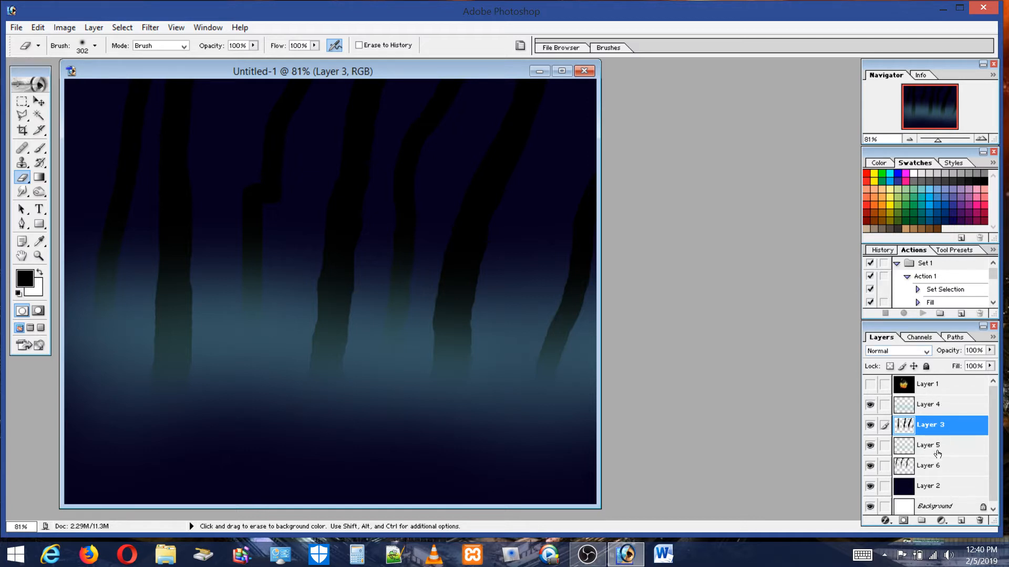
Add an empty layer directly above Layer 2 and set up a soft 200 px Brush in light teal
{"action": "left_click", "coordinate": [946, 495]}
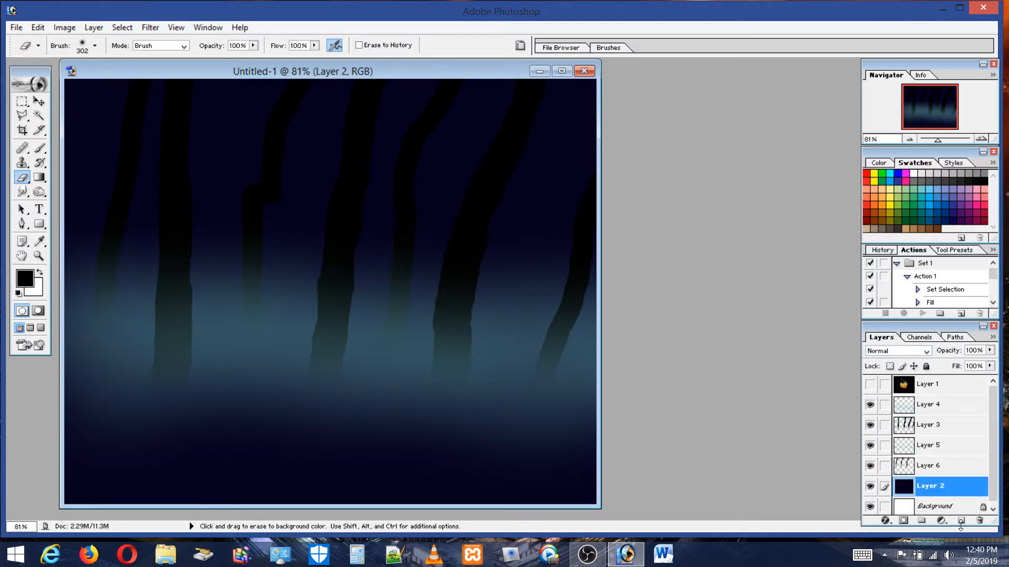
{"action": "left_click", "coordinate": [962, 520]}
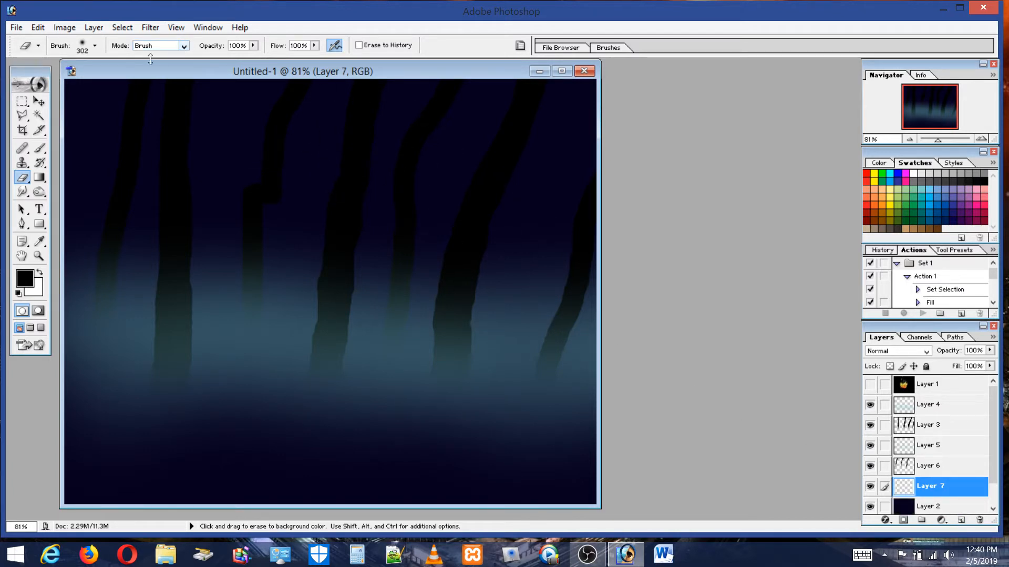
{"action": "left_click", "coordinate": [40, 148]}
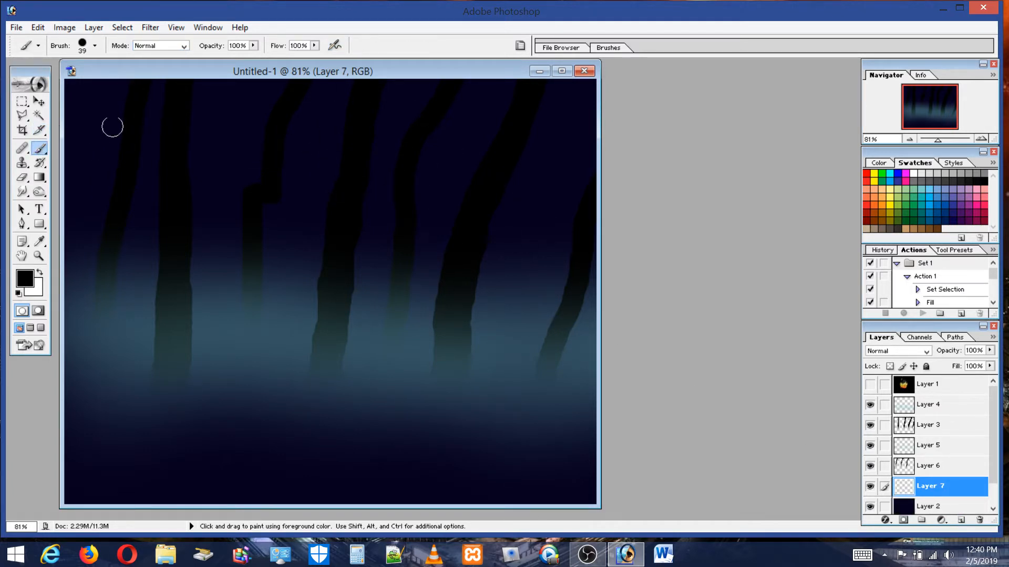
{"action": "left_click", "coordinate": [83, 46]}
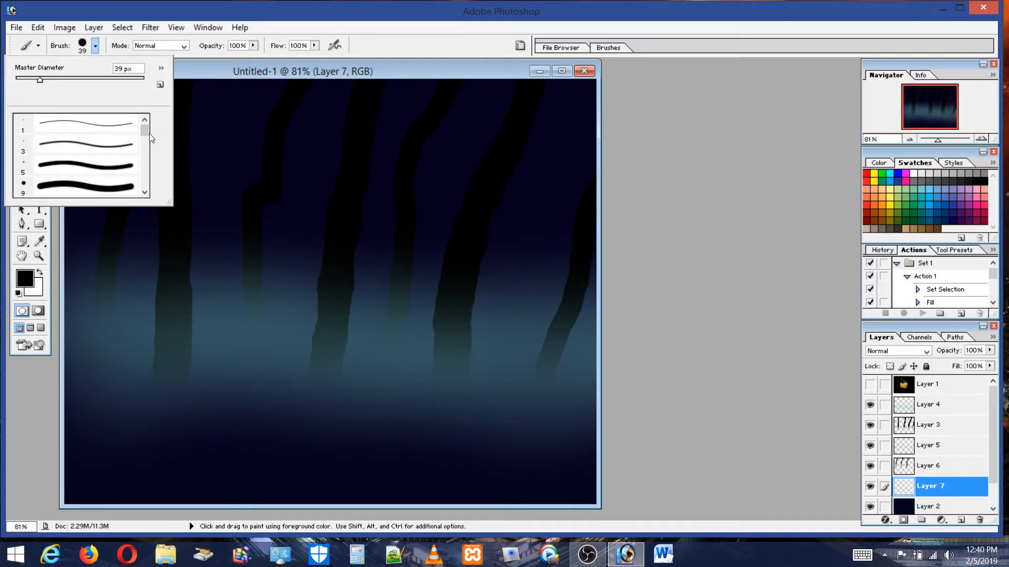
{"action": "left_click_drag", "start_coordinate": [150, 138], "coordinate": [149, 151]}
{"action": "left_click", "coordinate": [109, 132]}
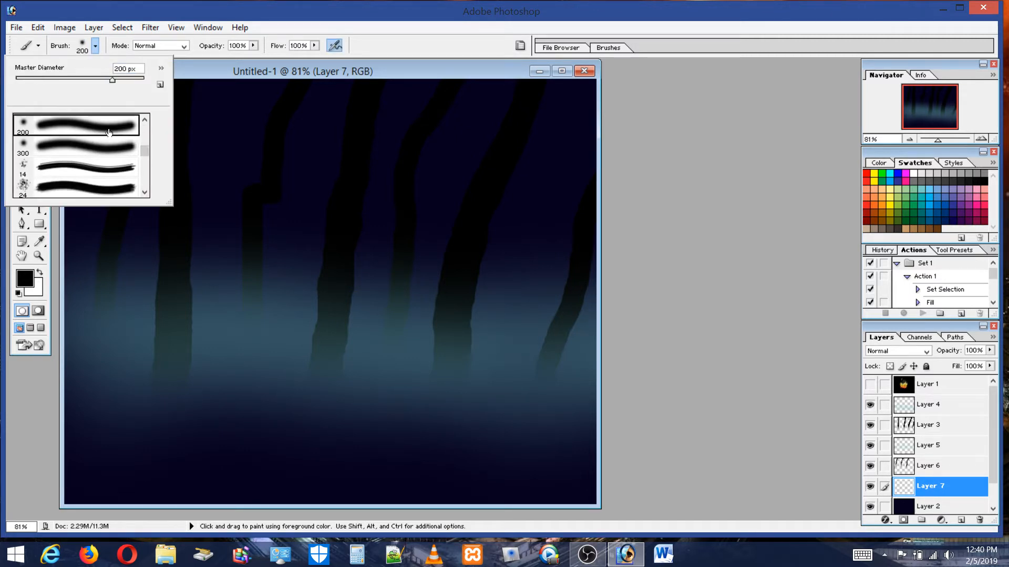
{"action": "left_click", "coordinate": [927, 185]}
{"action": "left_click", "coordinate": [926, 187]}
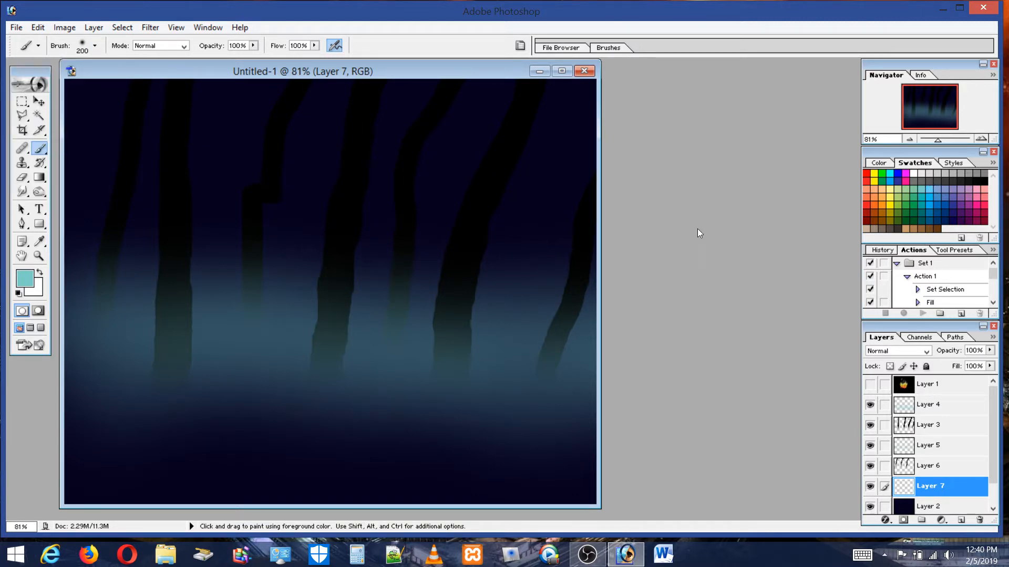
{"action": "left_click_drag", "start_coordinate": [89, 265], "coordinate": [139, 265]}
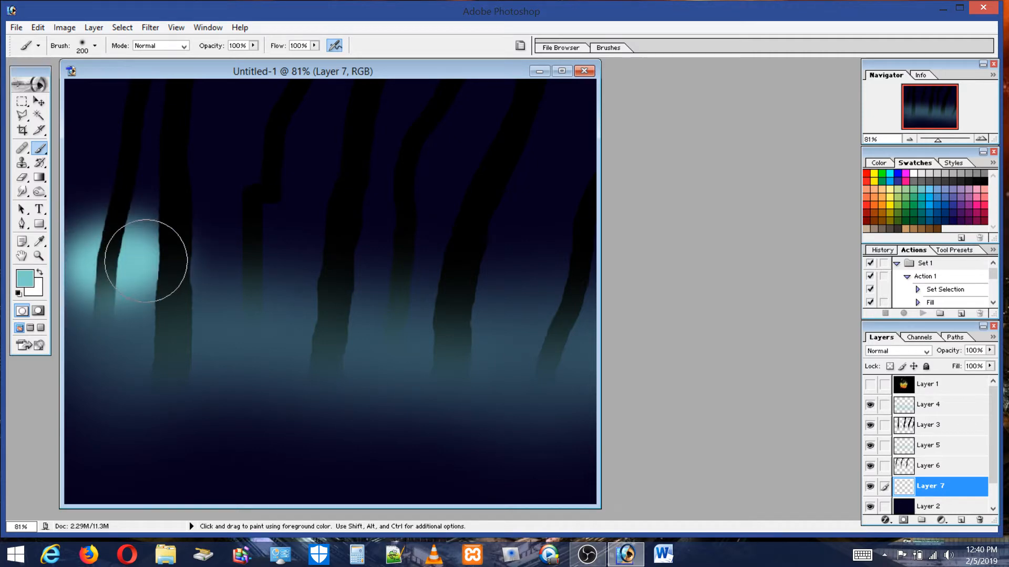
{"action": "left_click", "coordinate": [37, 27]}
{"action": "left_click", "coordinate": [53, 42]}
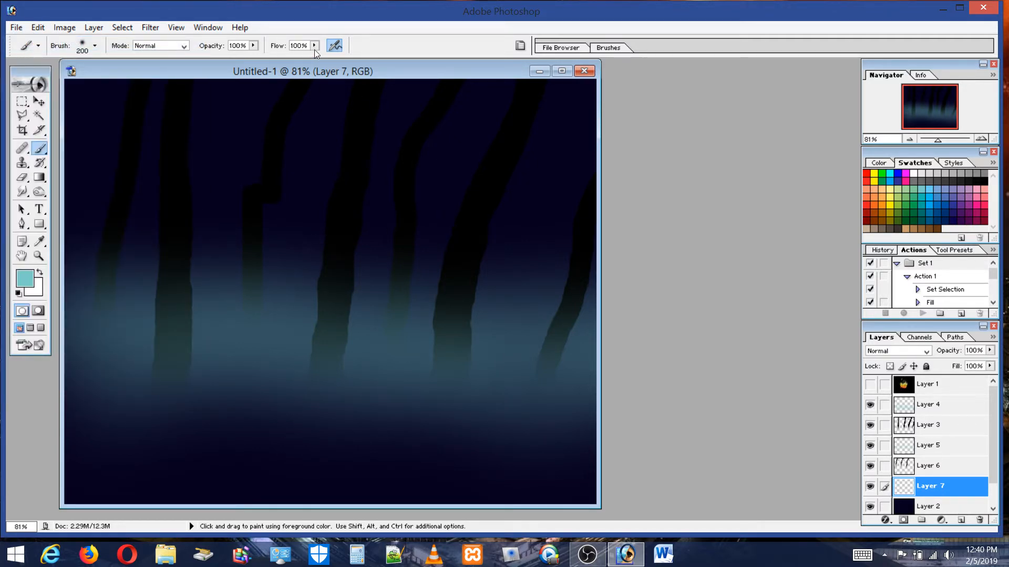
Set the brush flow to 3% and paint a faint teal mist band behind the thin trunks on Layer 7
{"action": "left_click", "coordinate": [314, 46]}
{"action": "left_click", "coordinate": [251, 58]}
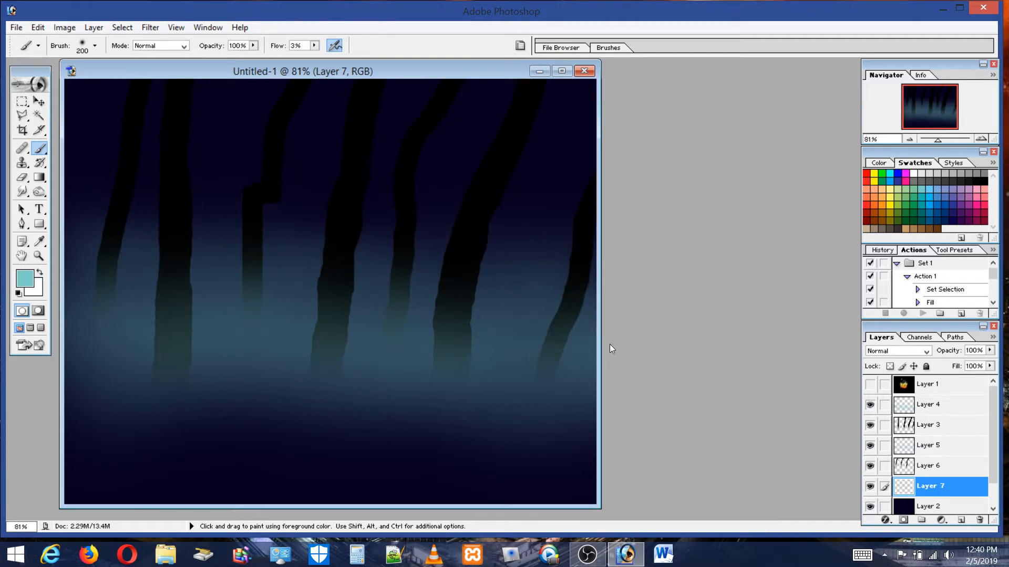
Hide Layers 5 and 7 and make Layer 4 active for the Smudge tool
{"action": "left_click", "coordinate": [869, 445]}
{"action": "left_click", "coordinate": [869, 487]}
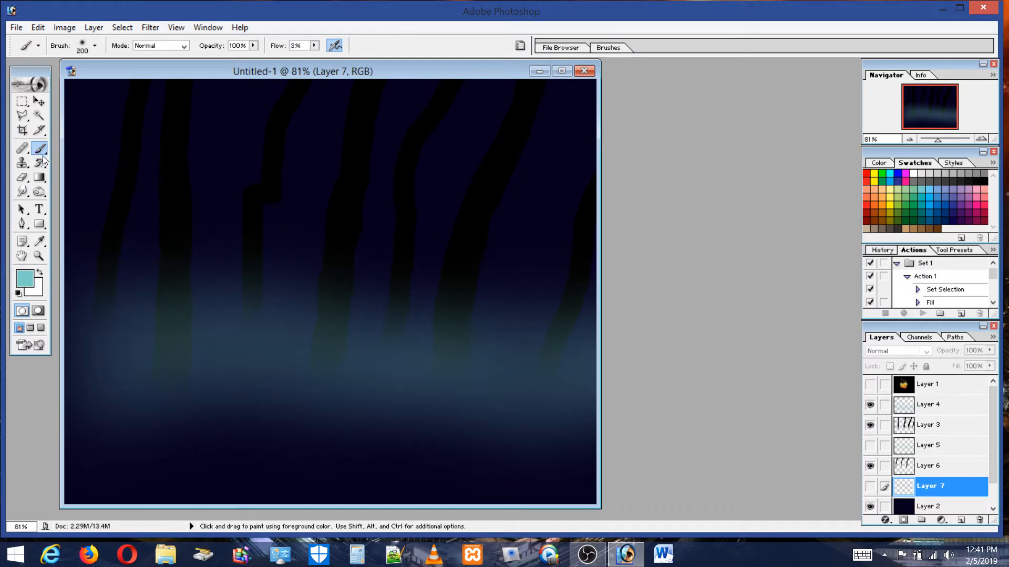
{"action": "left_click", "coordinate": [22, 192]}
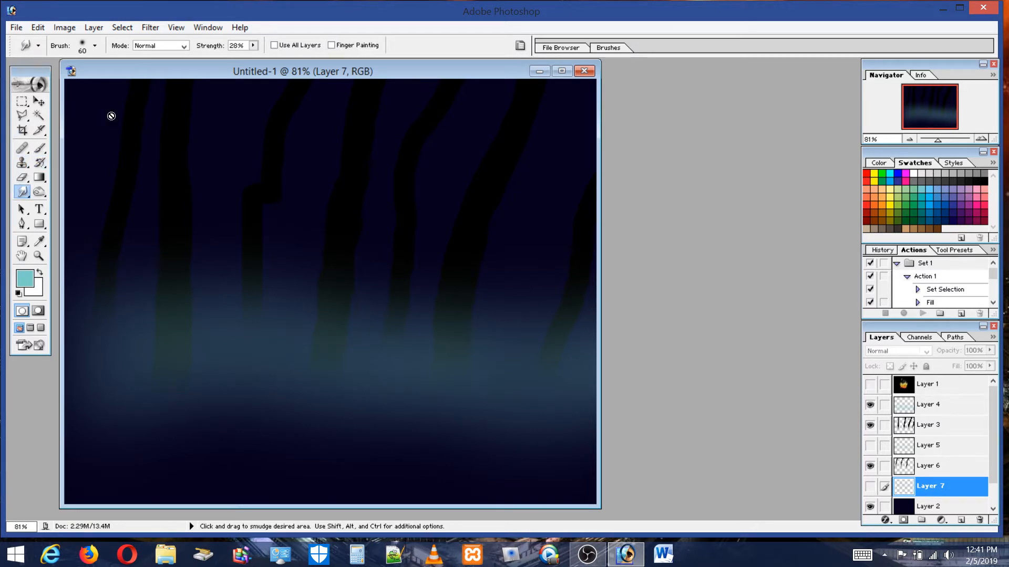
{"action": "left_click", "coordinate": [935, 404]}
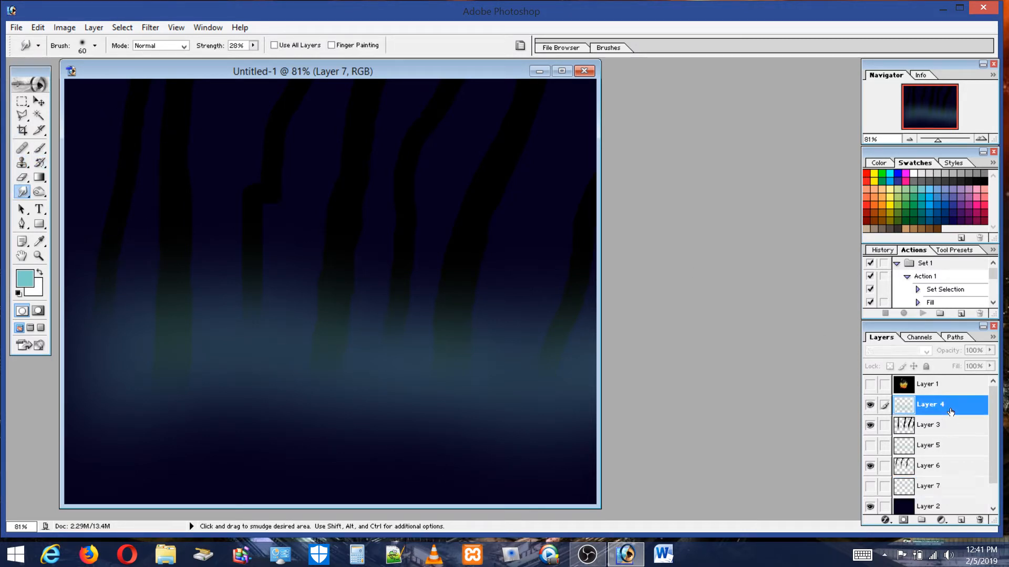
Set the Smudge brush to 141 px and smudge the mist on Layer 4 into uneven, wispy shapes across the canvas
{"action": "left_click", "coordinate": [84, 46]}
{"action": "left_click_drag", "start_coordinate": [88, 80], "coordinate": [93, 80]}
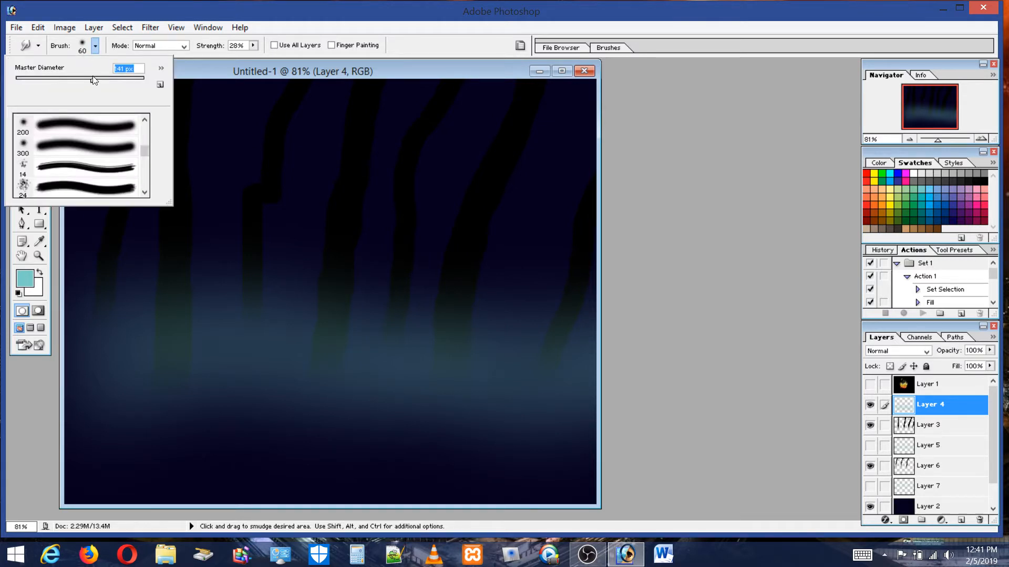
{"action": "left_click", "coordinate": [95, 272]}
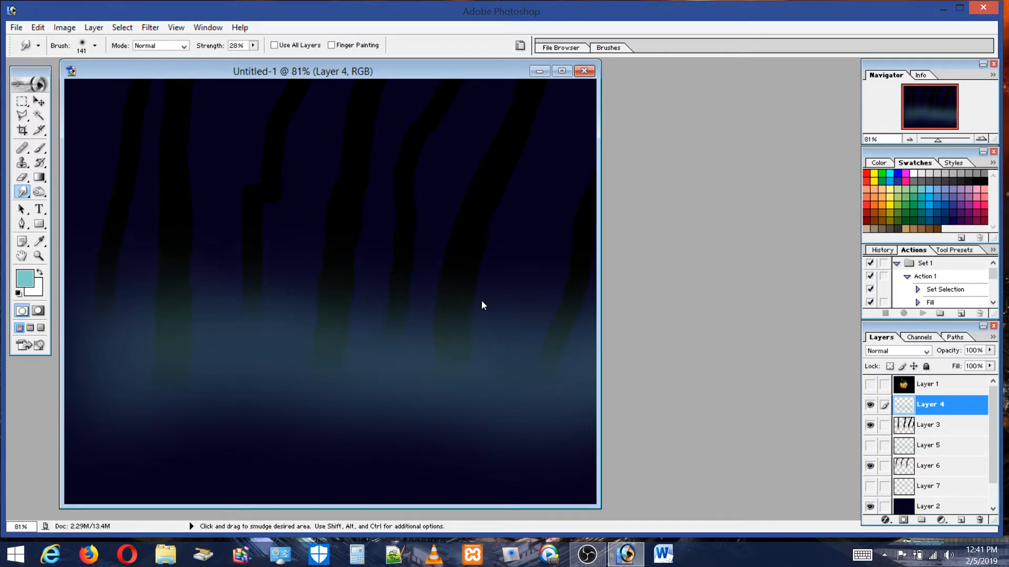
{"action": "left_click_drag", "start_coordinate": [563, 324], "coordinate": [482, 254]}
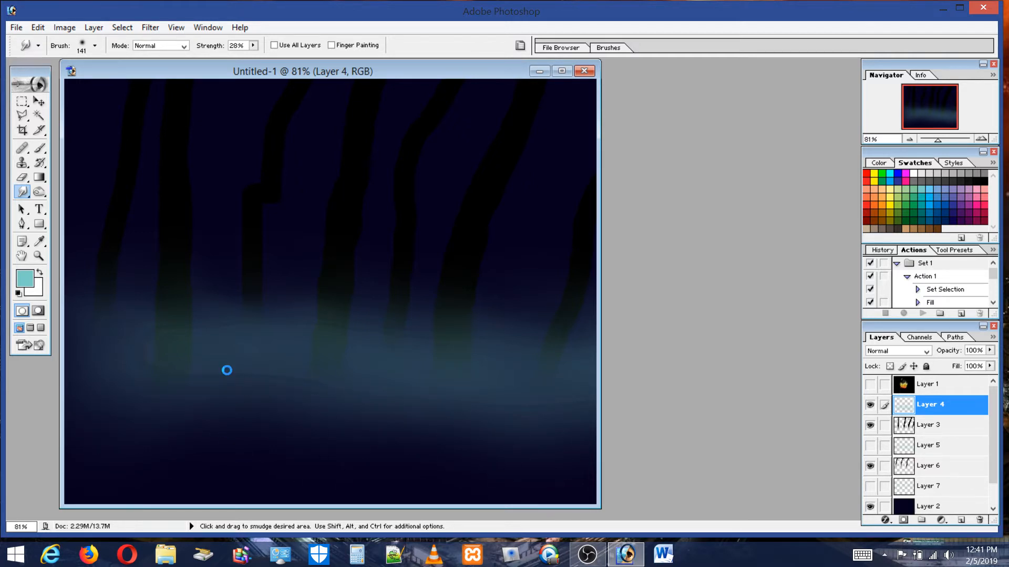
{"action": "mouse_move", "coordinate": [227, 371]}
{"action": "left_mouse_down"}
{"action": "mouse_move", "coordinate": [490, 405]}
{"action": "mouse_move", "coordinate": [275, 350]}
{"action": "left_mouse_up"}
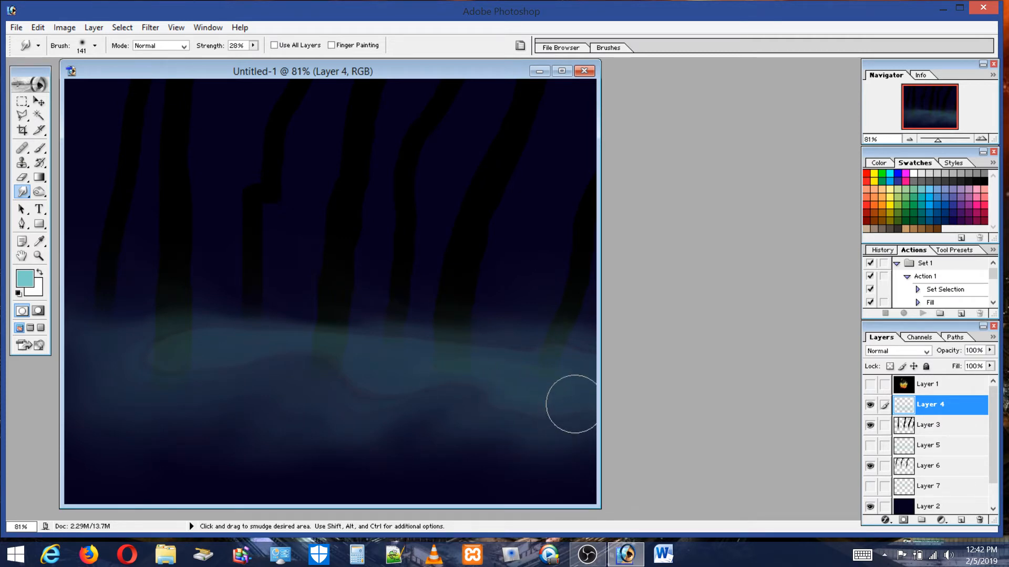
Compare the scene with and without the smudged mist by hiding Layer 4 and showing it again
{"action": "left_click", "coordinate": [869, 406]}
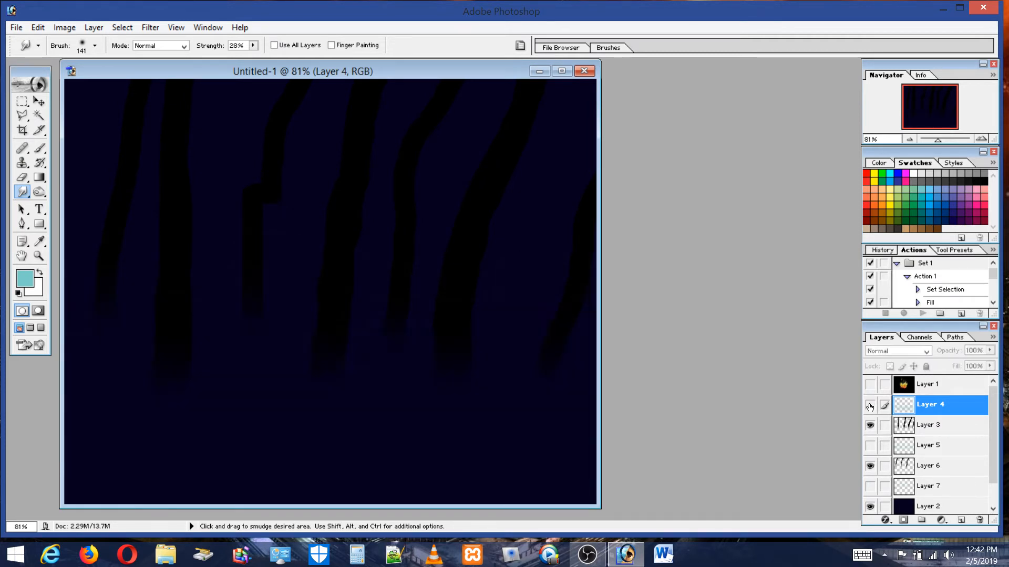
{"action": "left_click", "coordinate": [870, 405]}
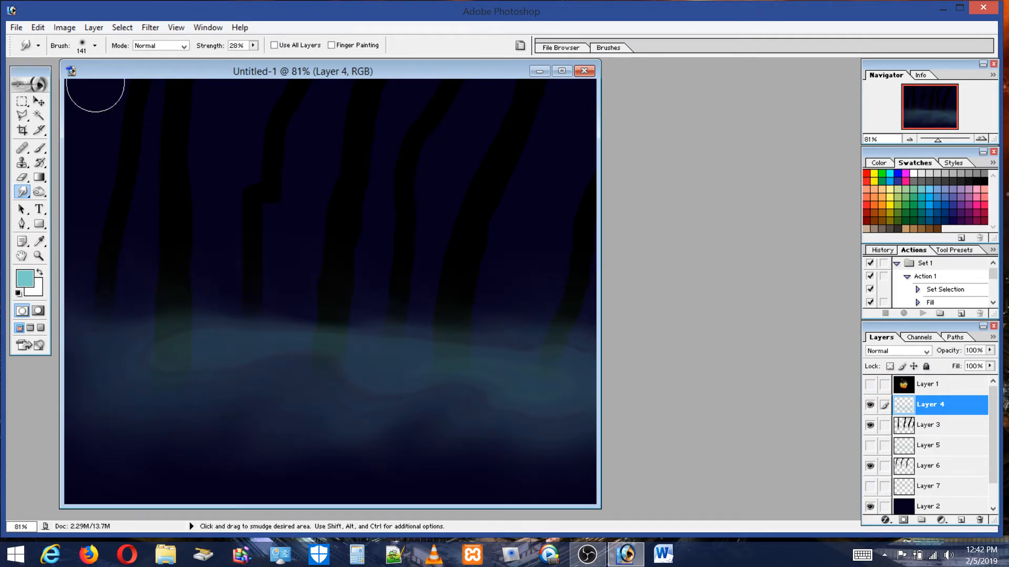
{"action": "left_click", "coordinate": [76, 31]}
{"action": "mouse_move", "coordinate": [94, 29]}
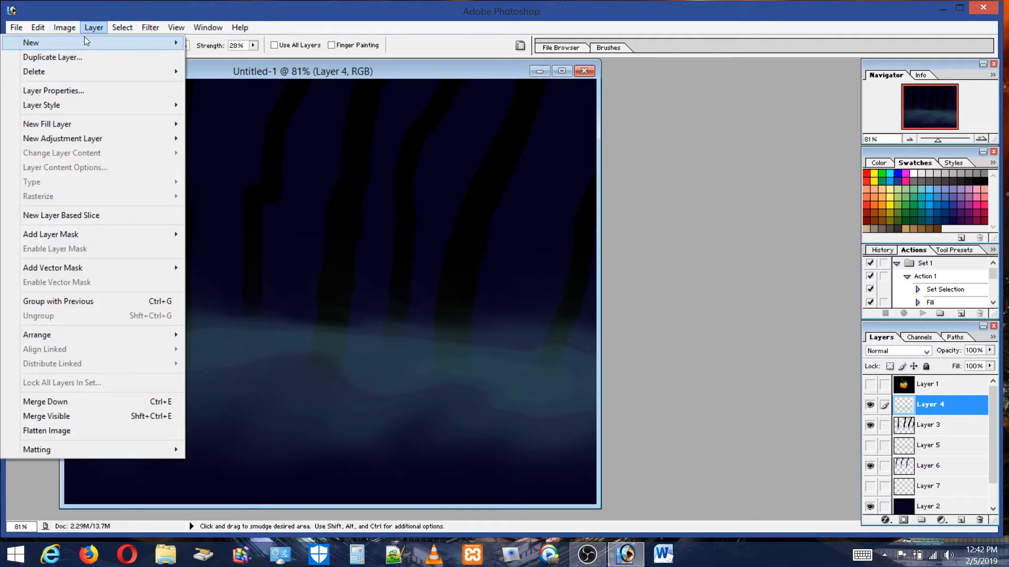
{"action": "mouse_move", "coordinate": [61, 32]}
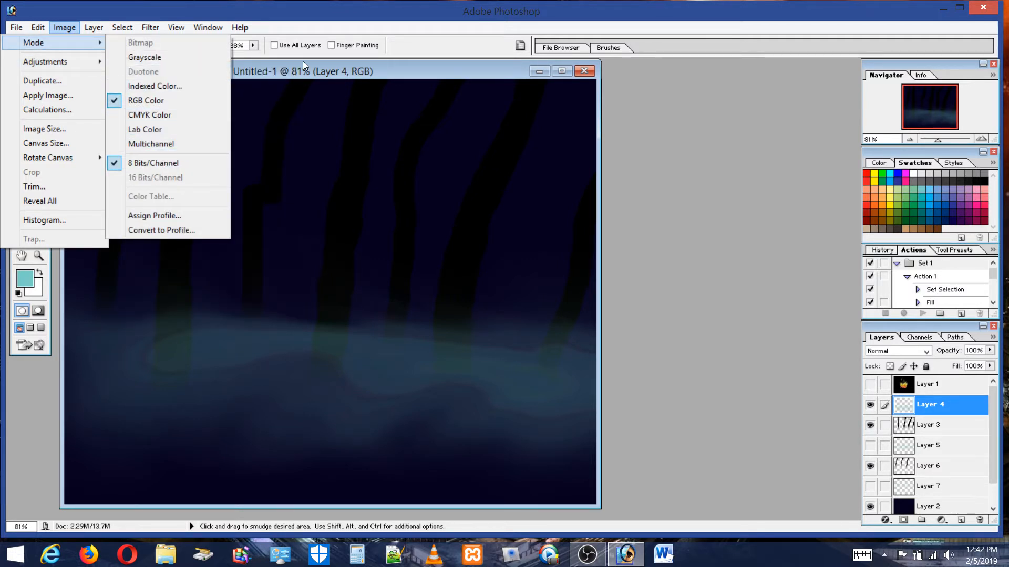
{"action": "left_click", "coordinate": [391, 71]}
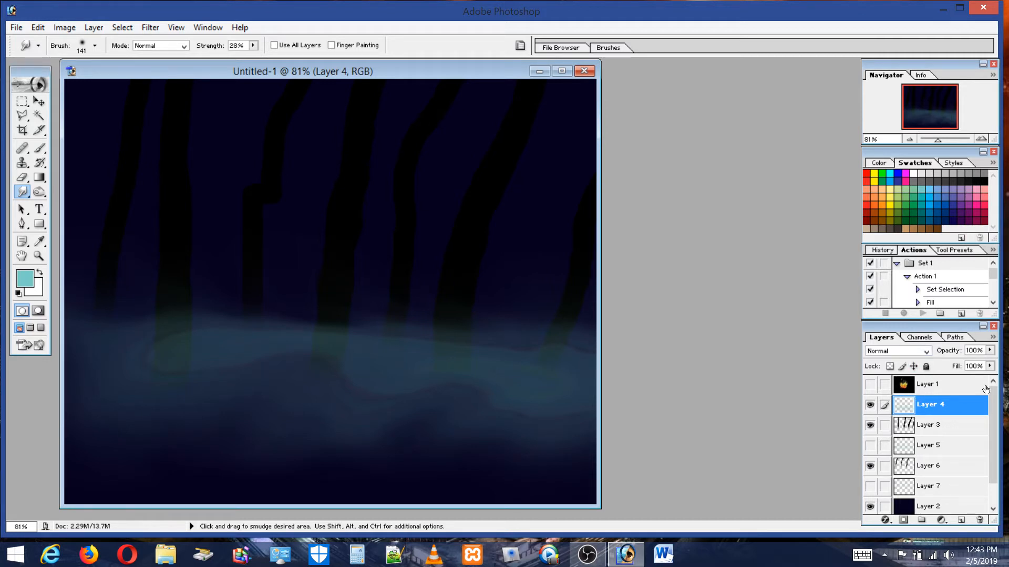
Lower Layer 4's opacity to 63%
{"action": "left_click", "coordinate": [989, 350]}
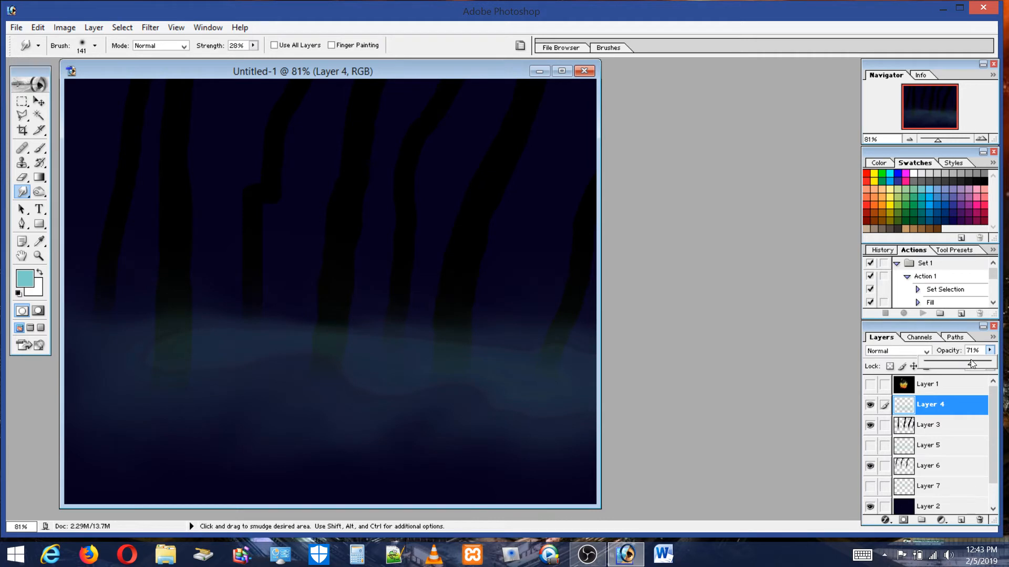
{"action": "left_click_drag", "start_coordinate": [968, 361], "coordinate": [963, 362]}
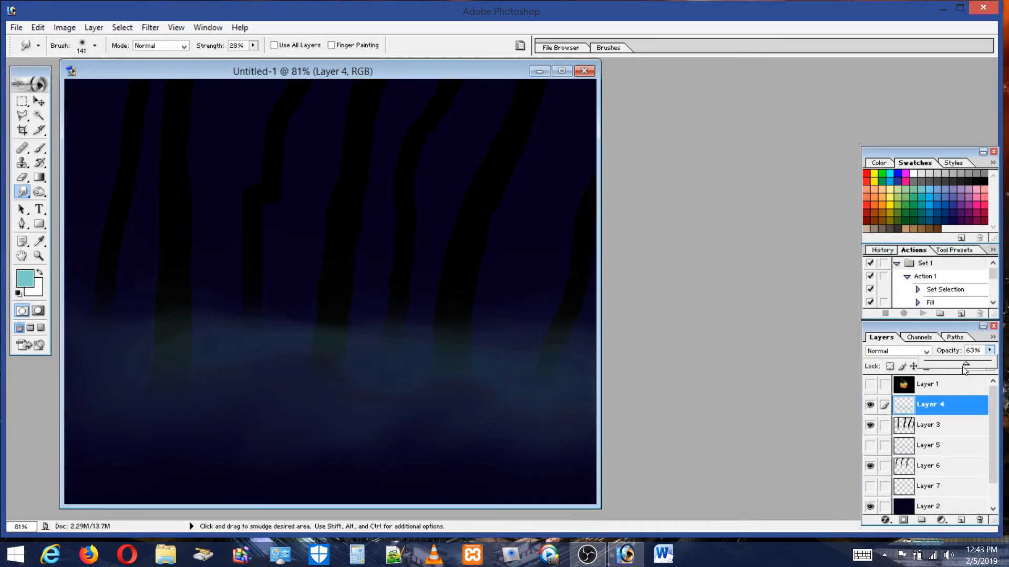
Show Layer 5, make it active, hide Layer 4, and smudge the Layer 5 mist across the canvas with the 141 px brush
{"action": "left_click", "coordinate": [931, 446]}
{"action": "left_click", "coordinate": [870, 446]}
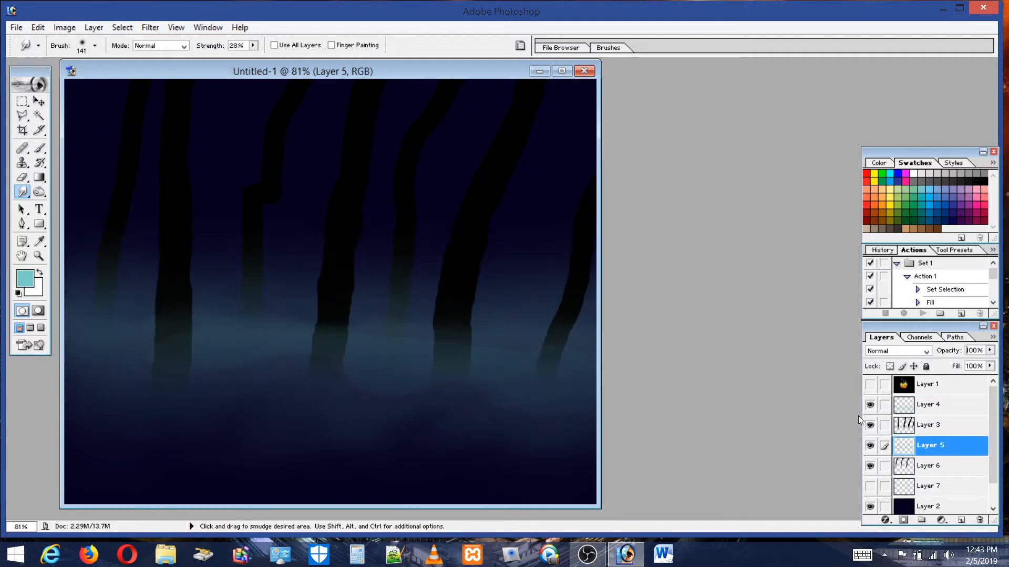
{"action": "left_click", "coordinate": [869, 405]}
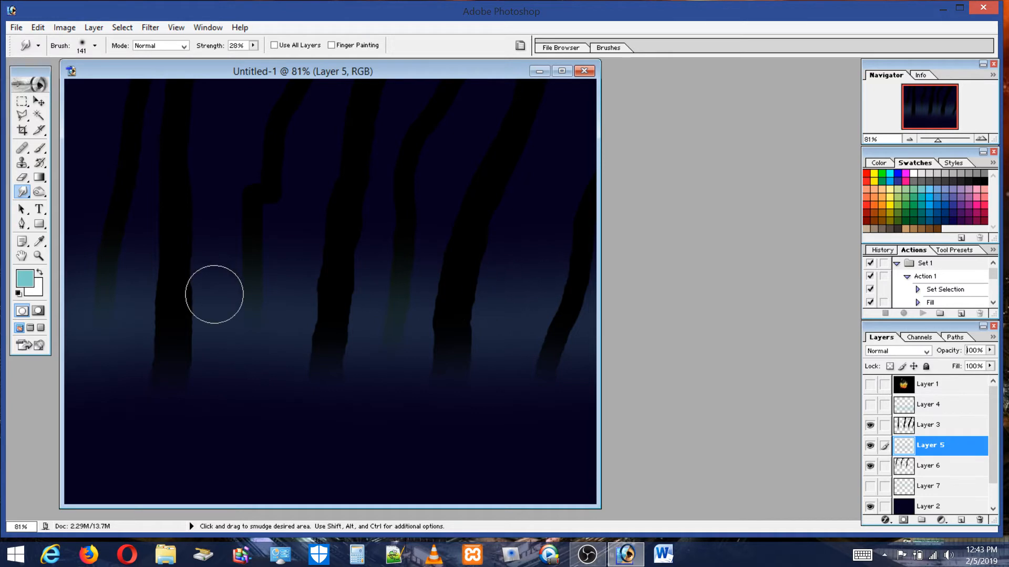
{"action": "mouse_move", "coordinate": [128, 308]}
{"action": "left_mouse_down"}
{"action": "mouse_move", "coordinate": [113, 261]}
{"action": "mouse_move", "coordinate": [102, 279]}
{"action": "mouse_move", "coordinate": [115, 299]}
{"action": "mouse_move", "coordinate": [100, 318]}
{"action": "mouse_move", "coordinate": [138, 307]}
{"action": "mouse_move", "coordinate": [97, 302]}
{"action": "left_mouse_up"}
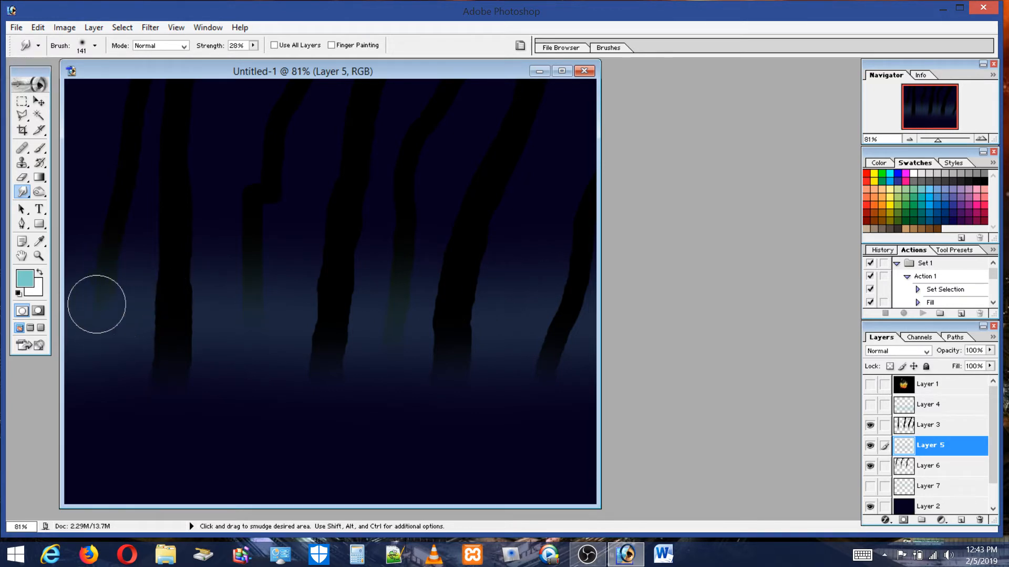
{"action": "left_click_drag", "start_coordinate": [74, 268], "coordinate": [610, 295]}
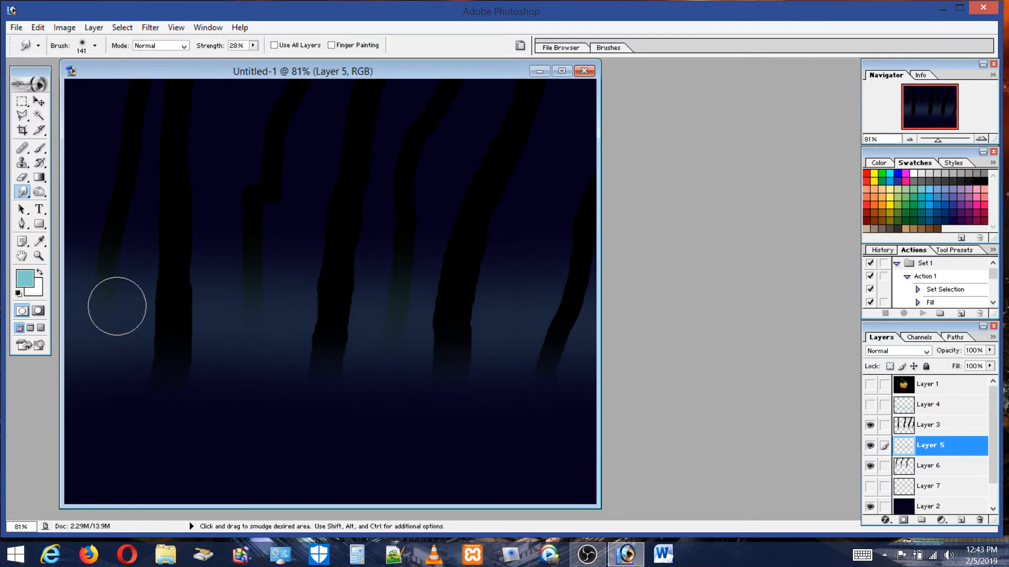
{"action": "mouse_move", "coordinate": [165, 289]}
{"action": "left_mouse_down"}
{"action": "mouse_move", "coordinate": [235, 286]}
{"action": "mouse_move", "coordinate": [131, 225]}
{"action": "mouse_move", "coordinate": [313, 306]}
{"action": "mouse_move", "coordinate": [185, 269]}
{"action": "left_mouse_up"}
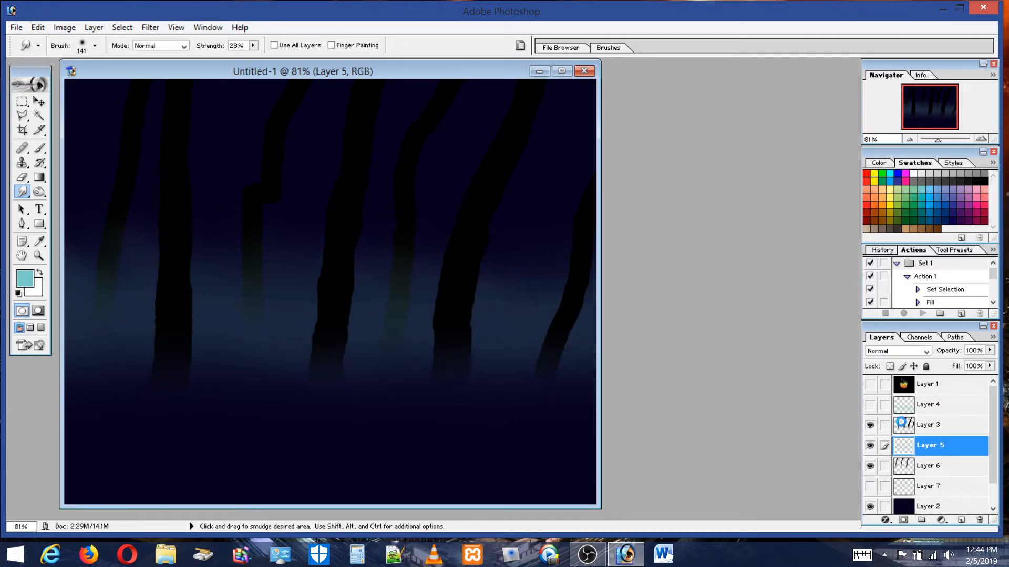
Hide Layer 5, show Layer 7, and paint more mist on Layer 7 with a soft 200 px brush at 3% flow
{"action": "left_click", "coordinate": [868, 447]}
{"action": "left_click", "coordinate": [868, 491]}
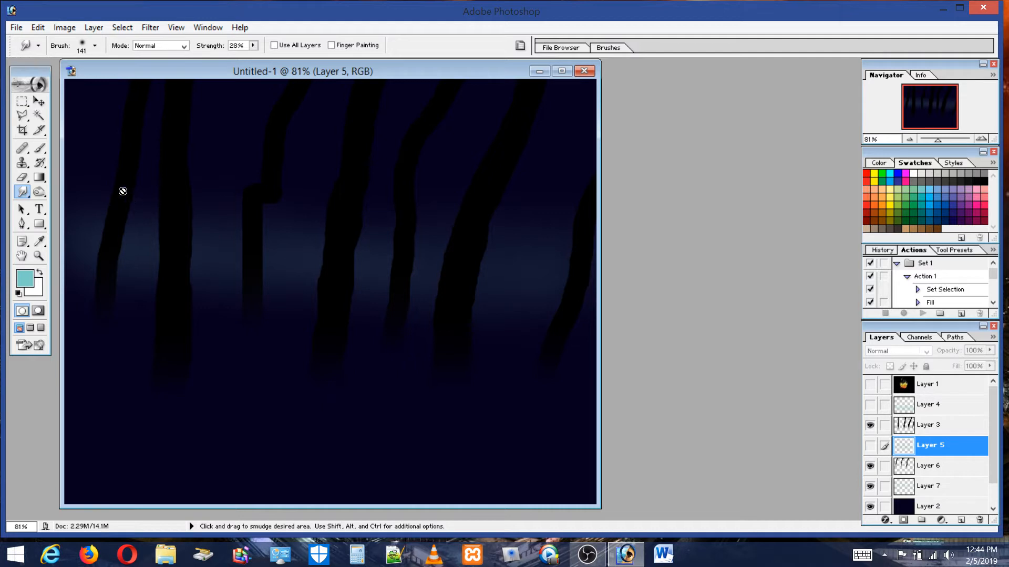
{"action": "left_click", "coordinate": [40, 150]}
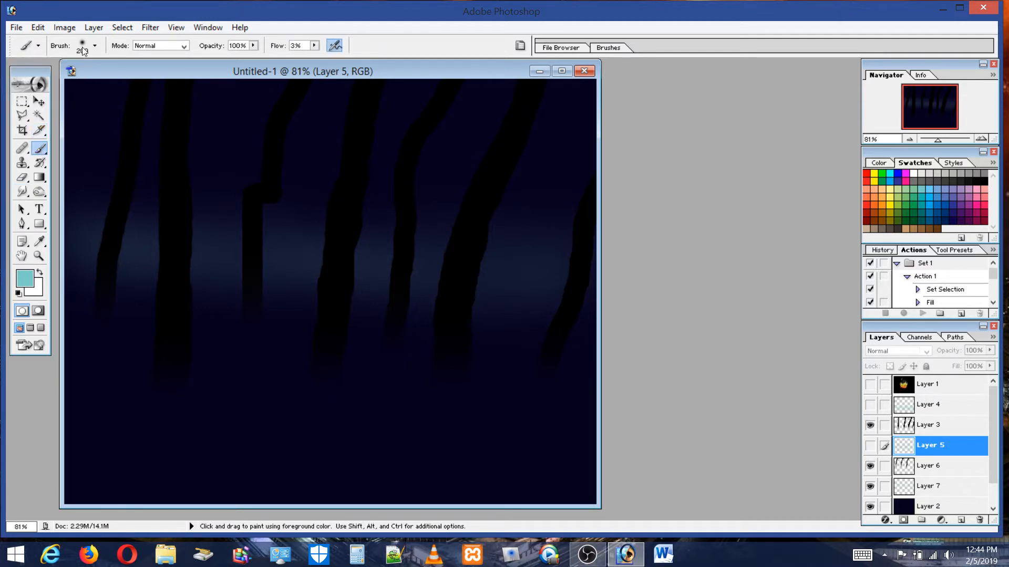
{"action": "left_click", "coordinate": [937, 488]}
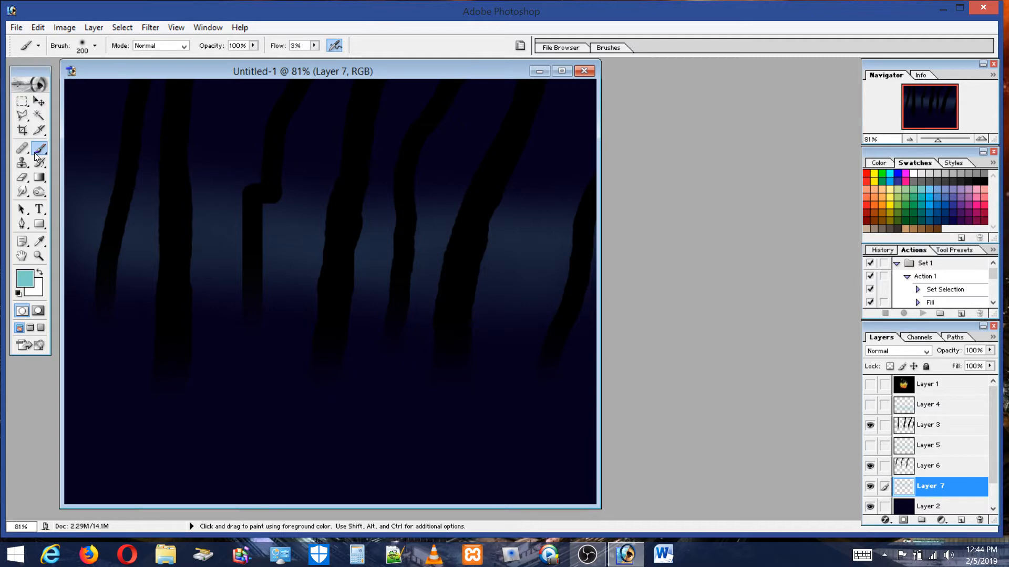
Smudge the mist on Layer 7 into wispy shapes, reducing the Smudge brush to 65 px for finer distortion
{"action": "left_click", "coordinate": [21, 191]}
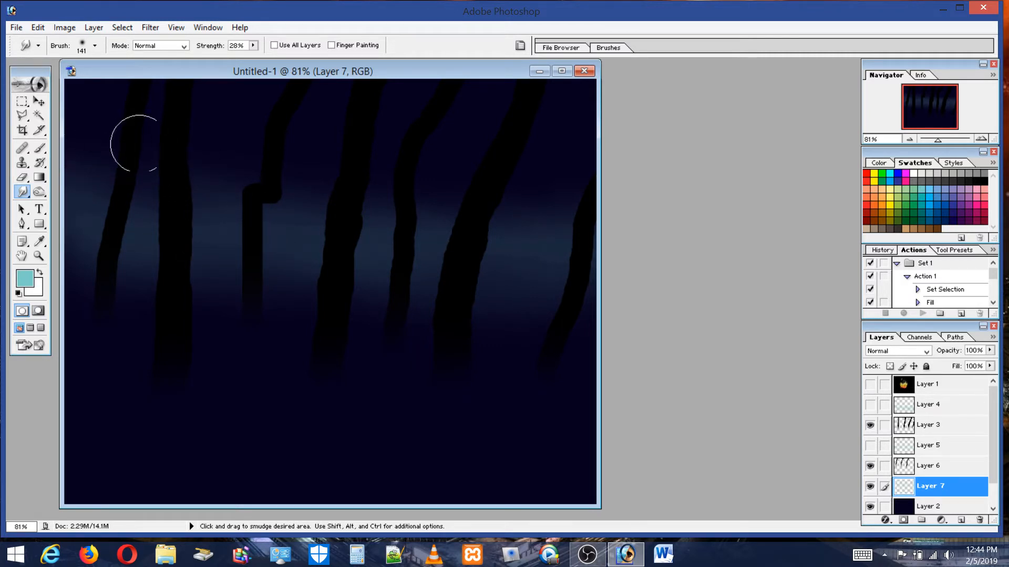
{"action": "left_click", "coordinate": [83, 46]}
{"action": "left_click", "coordinate": [57, 80]}
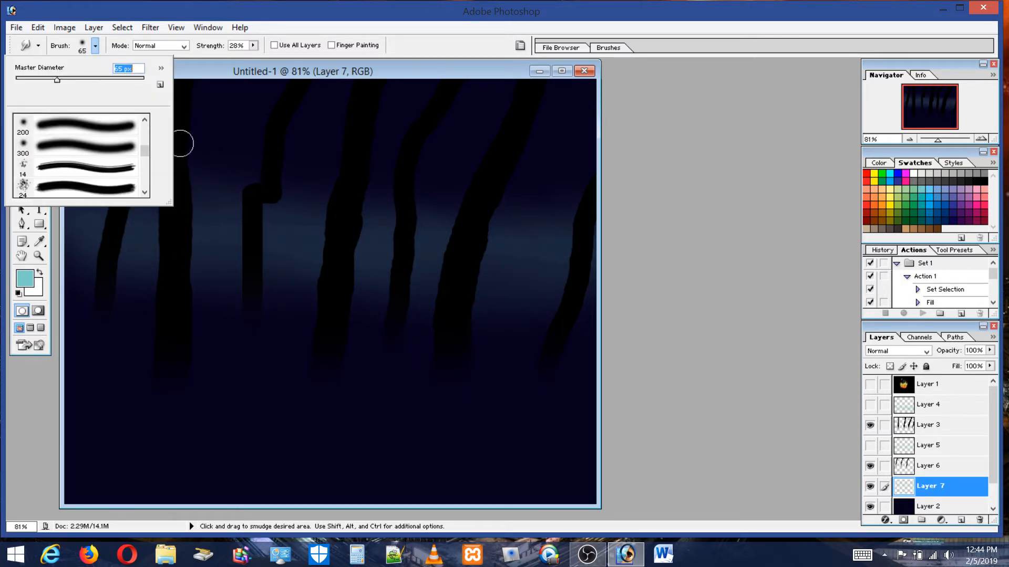
{"action": "left_click", "coordinate": [450, 229]}
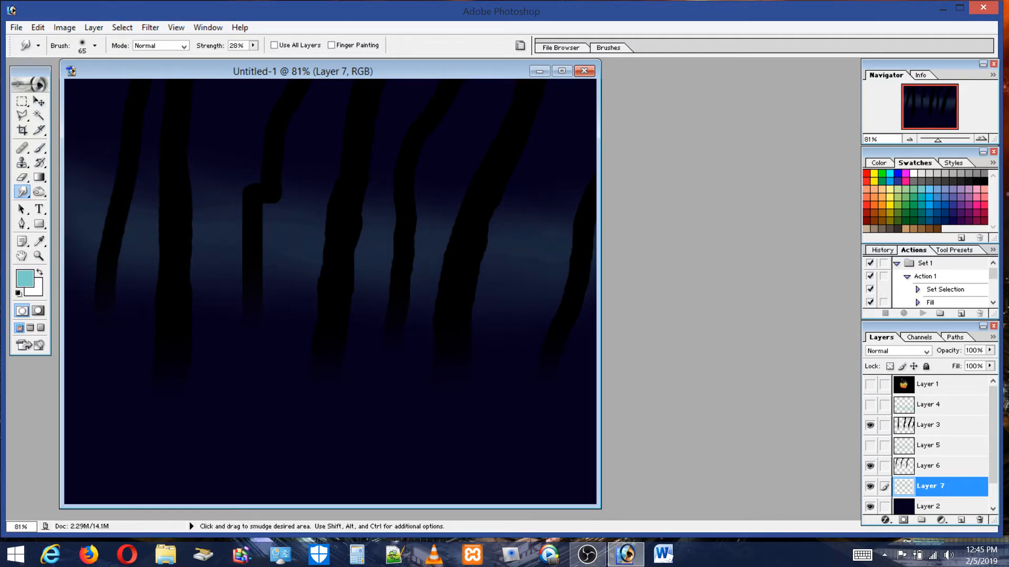
Show Layers 4 and 5 again and try to load the pixels of Layer 7 as a selection
{"action": "left_click", "coordinate": [870, 406]}
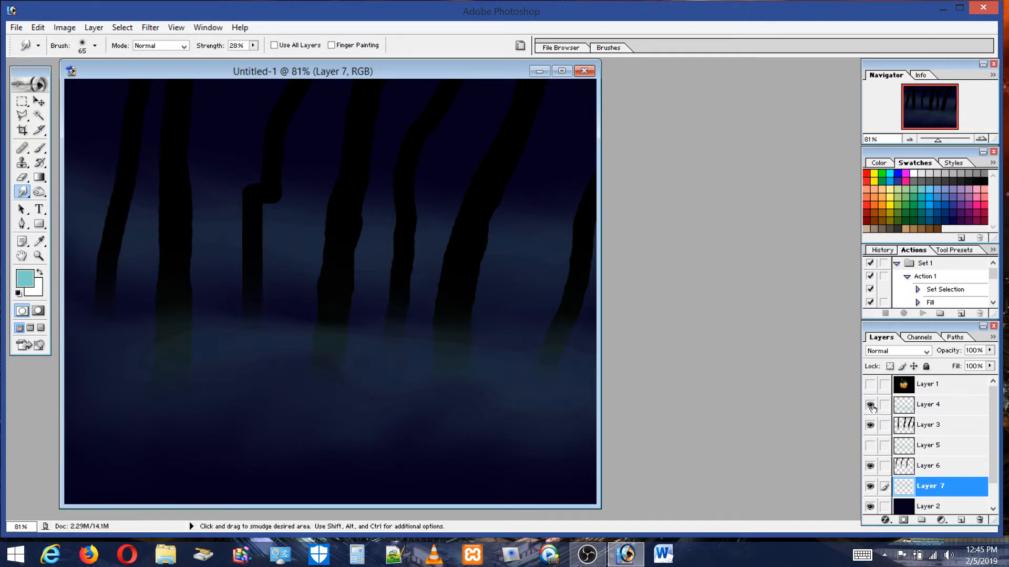
{"action": "left_click", "coordinate": [870, 446]}
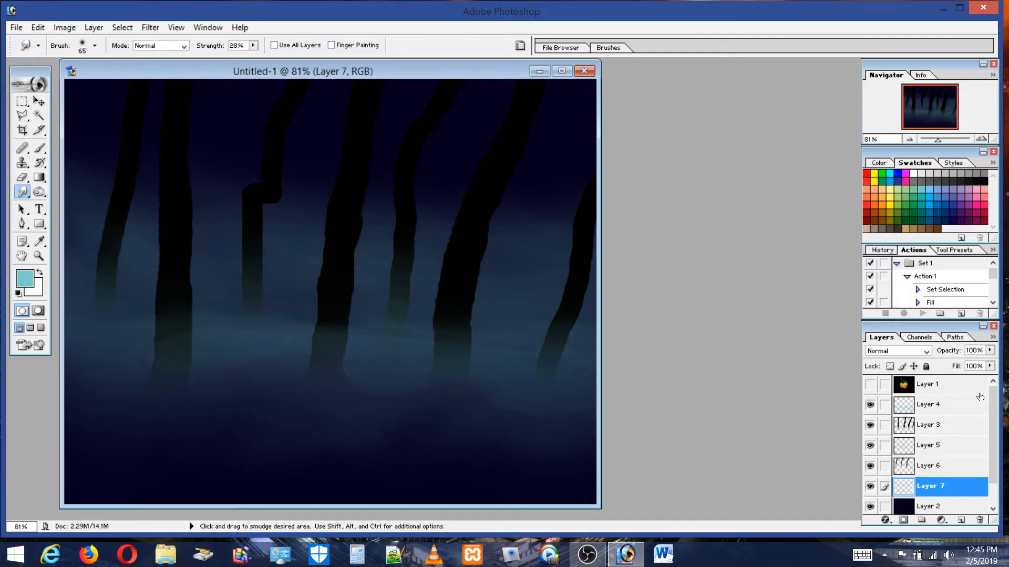
{"action": "left_click", "coordinate": [931, 488], "text": "ctrl"}
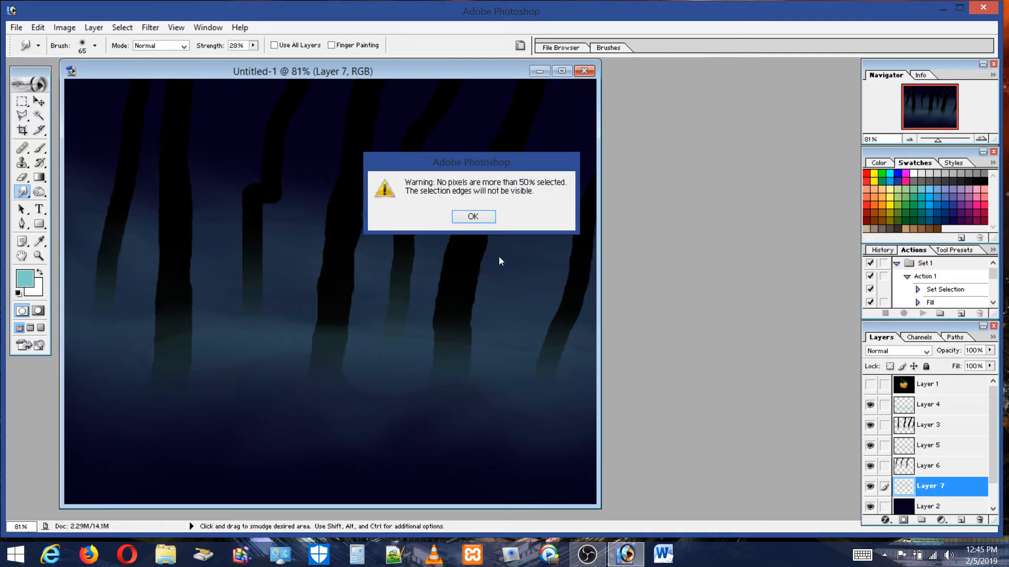
{"action": "left_click", "coordinate": [474, 216]}
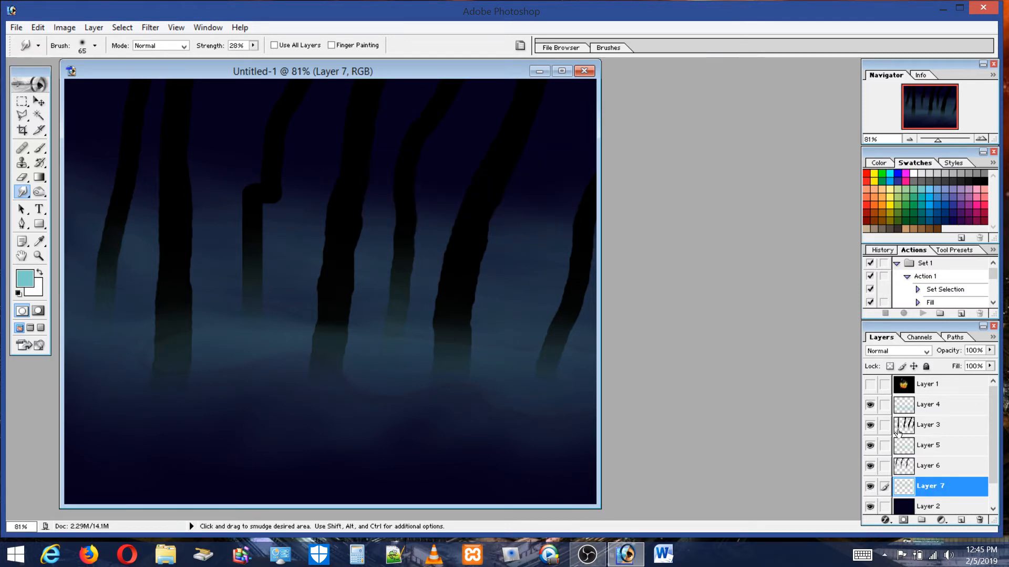
{"action": "left_click", "coordinate": [930, 489], "text": "ctrl"}
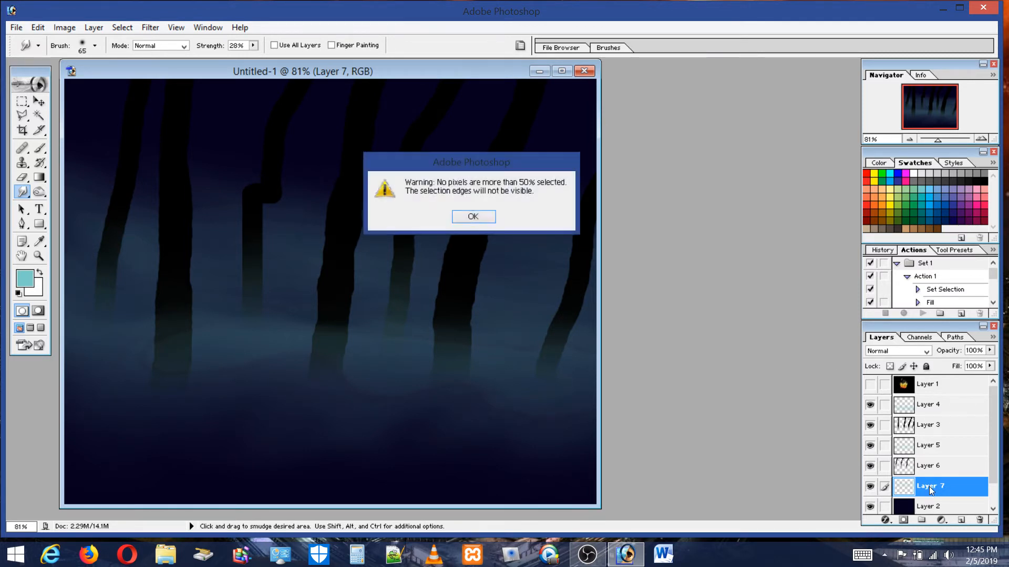
{"action": "left_click", "coordinate": [482, 214]}
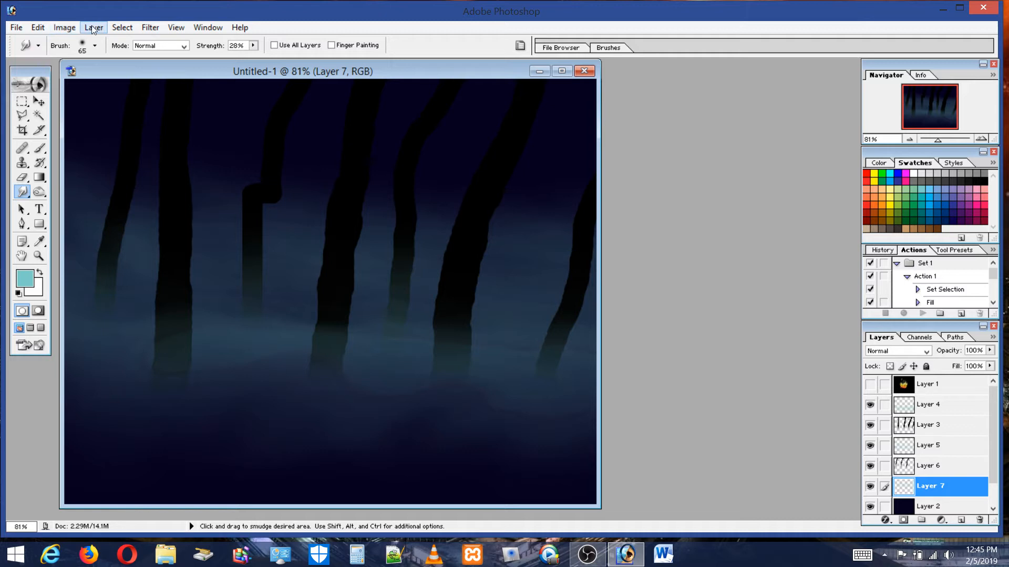
Apply Hue/Saturation to Layer 7 with saturation -100 and lightness +100, and make Layer 5 active
{"action": "left_click", "coordinate": [66, 31]}
{"action": "mouse_move", "coordinate": [64, 65]}
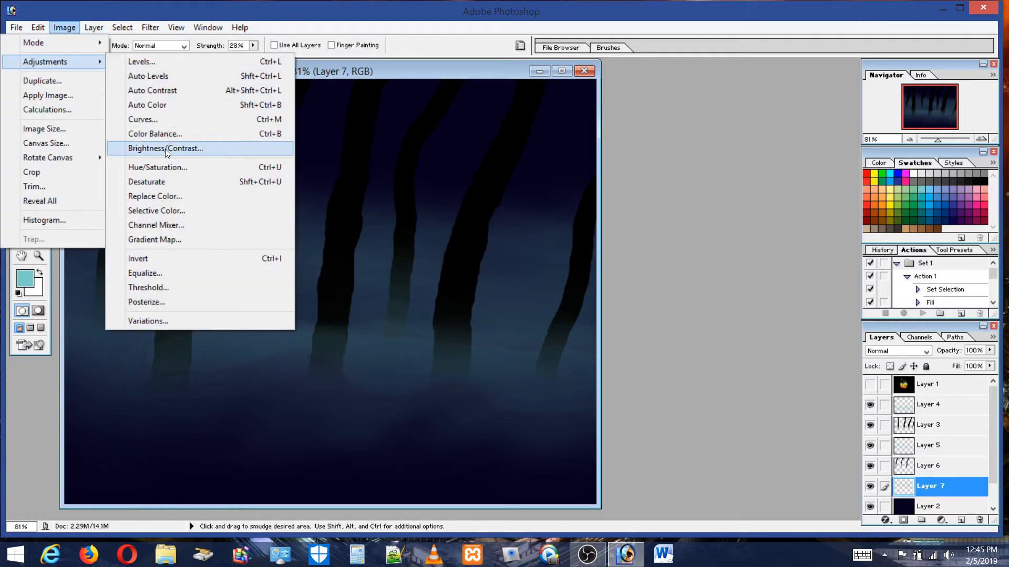
{"action": "left_click", "coordinate": [157, 171]}
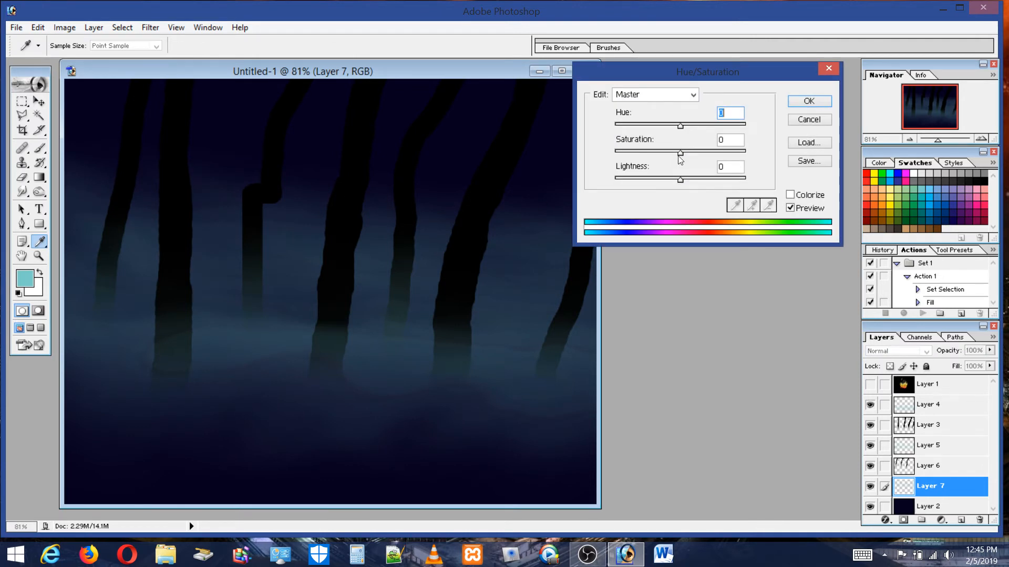
{"action": "left_click_drag", "start_coordinate": [681, 153], "coordinate": [614, 153]}
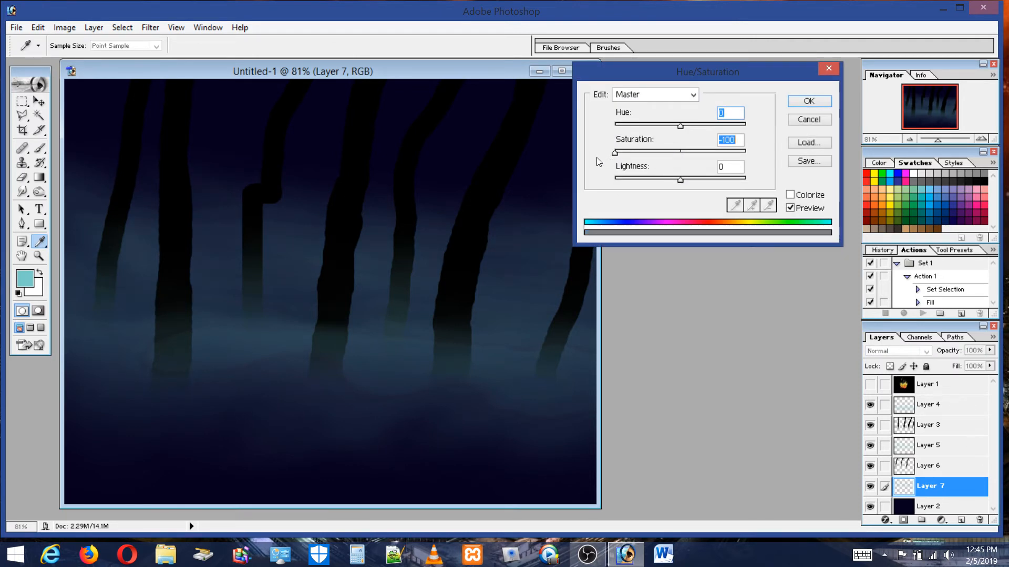
{"action": "left_click_drag", "start_coordinate": [685, 179], "coordinate": [768, 181]}
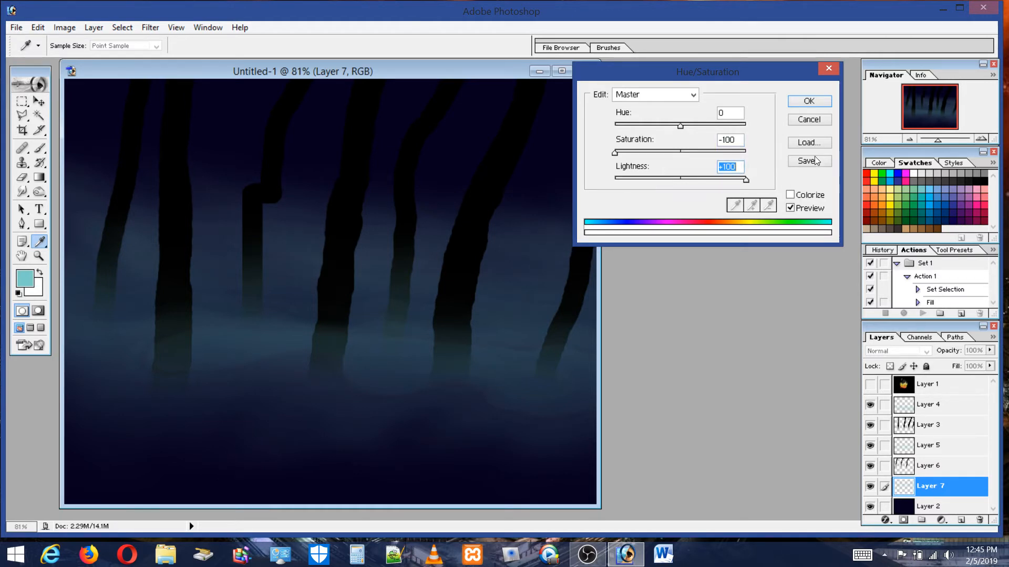
{"action": "left_click", "coordinate": [802, 104]}
{"action": "key", "text": "r"}
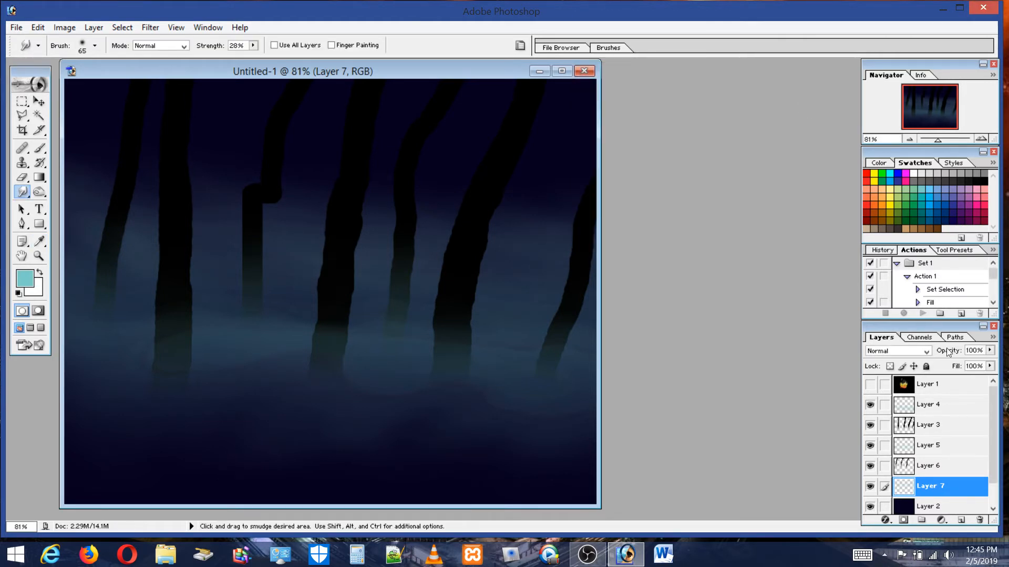
{"action": "left_click", "coordinate": [935, 447]}
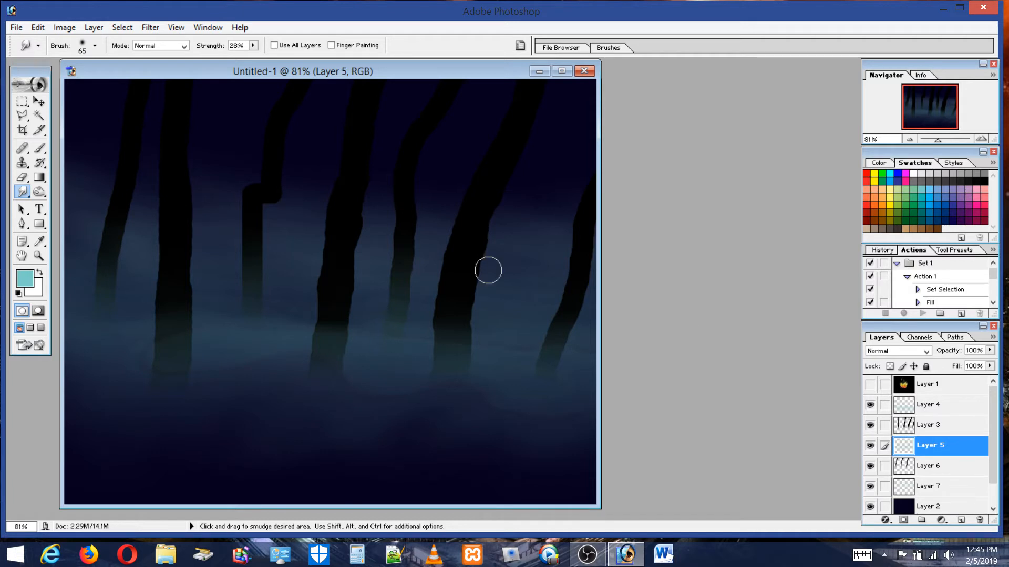
{"action": "left_click", "coordinate": [64, 31]}
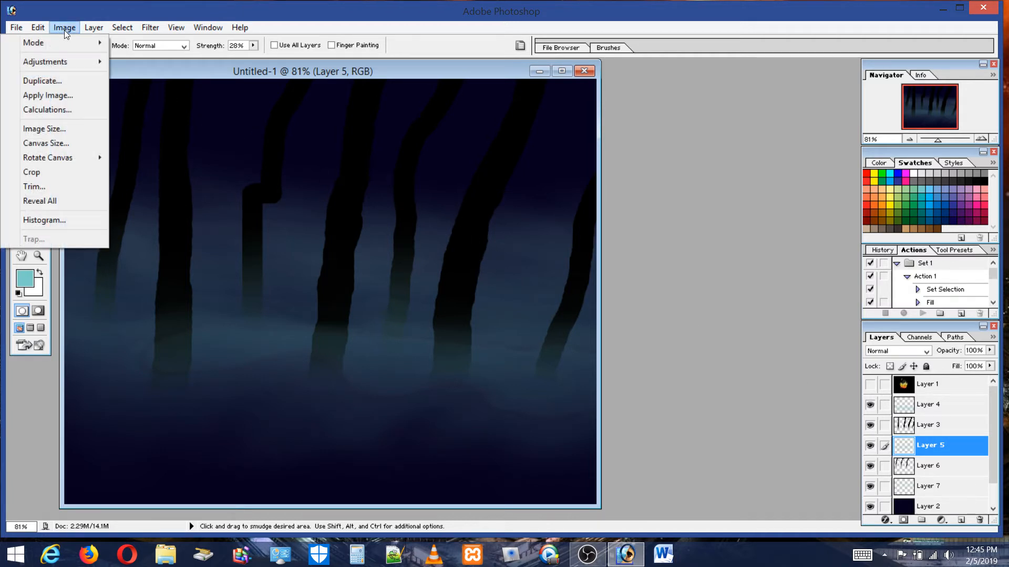
{"action": "mouse_move", "coordinate": [58, 62]}
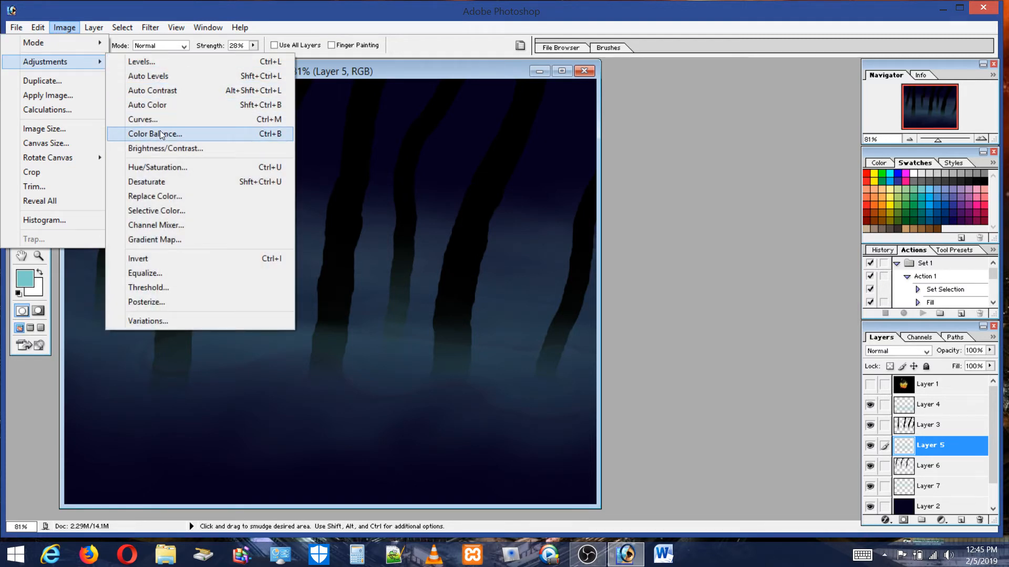
{"action": "left_click", "coordinate": [159, 148]}
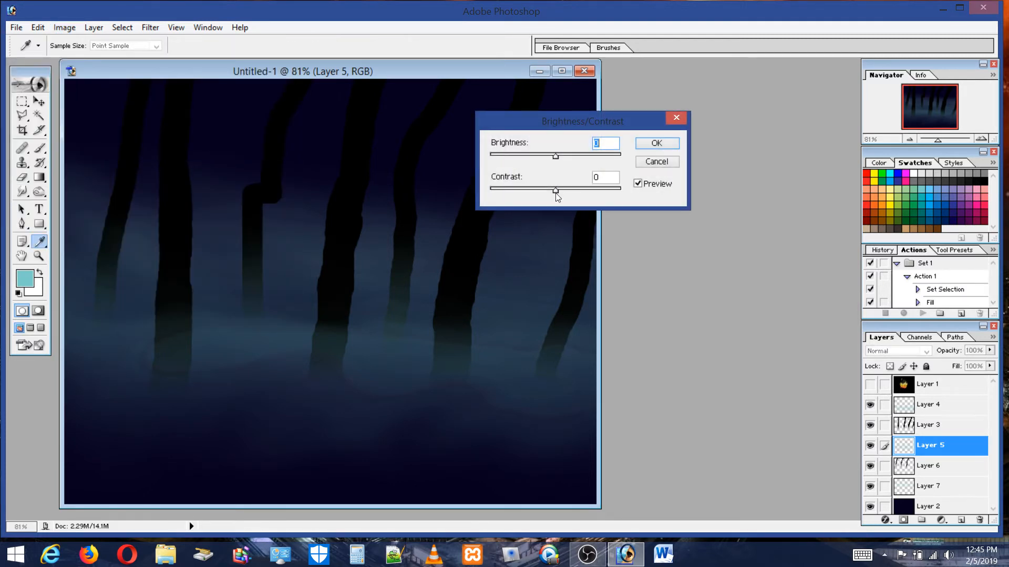
{"action": "left_click_drag", "start_coordinate": [556, 190], "coordinate": [620, 187]}
{"action": "left_click", "coordinate": [661, 161]}
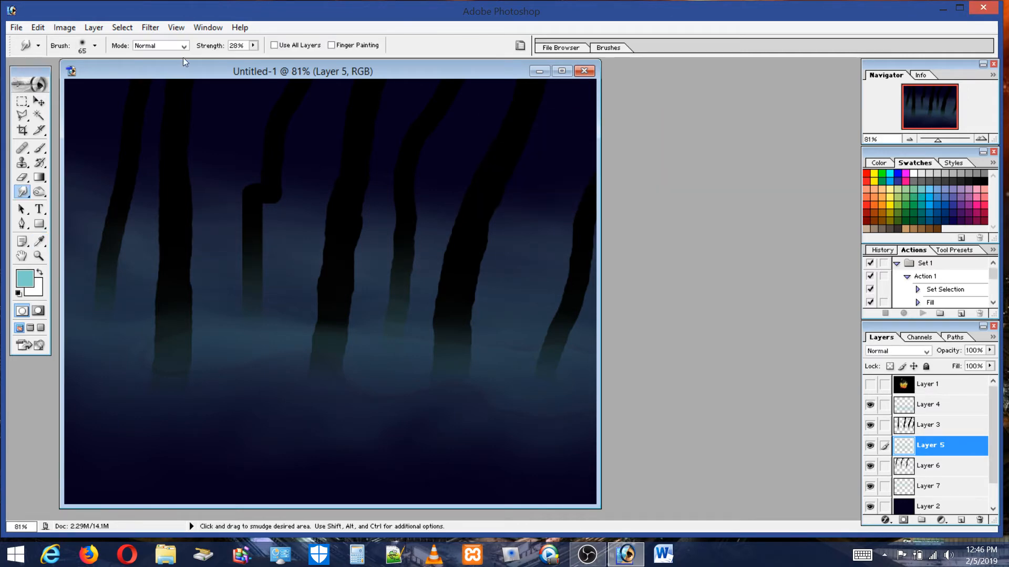
Apply Hue/Saturation to Layer 5 with saturation lowered to the minimum and lightness raised to +100
{"action": "left_click", "coordinate": [92, 27]}
{"action": "mouse_move", "coordinate": [66, 30]}
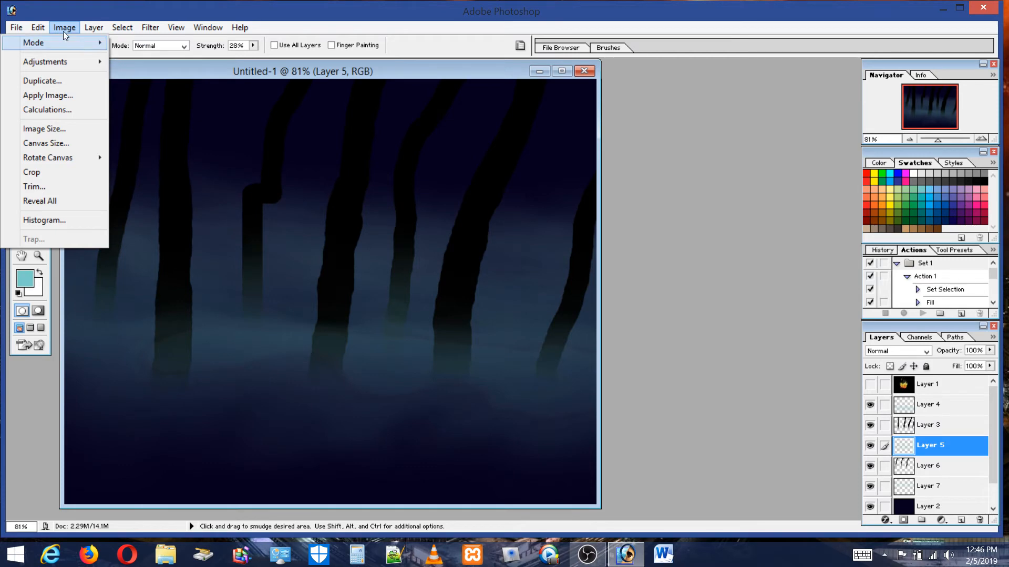
{"action": "mouse_move", "coordinate": [72, 61]}
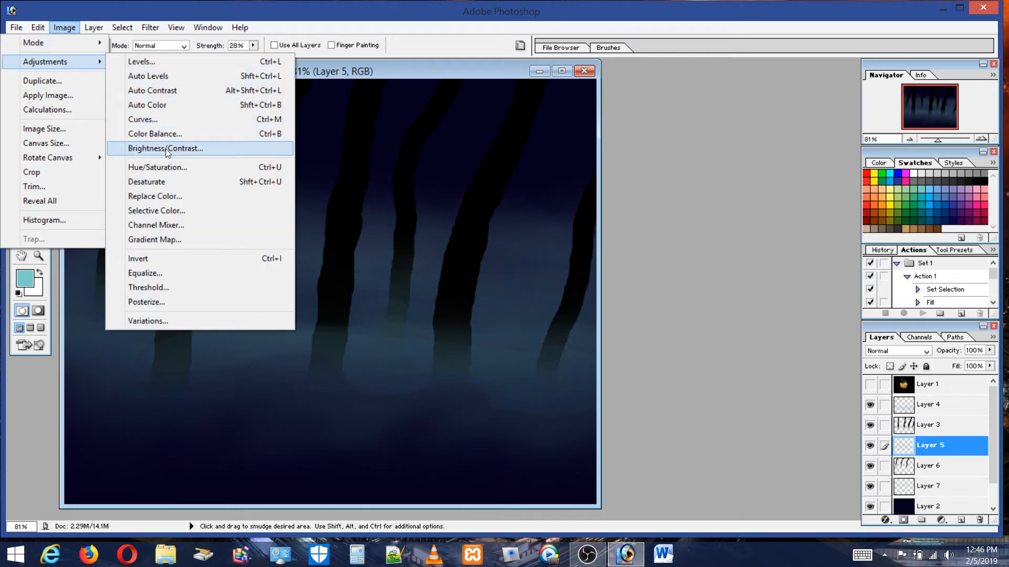
{"action": "left_click", "coordinate": [161, 166]}
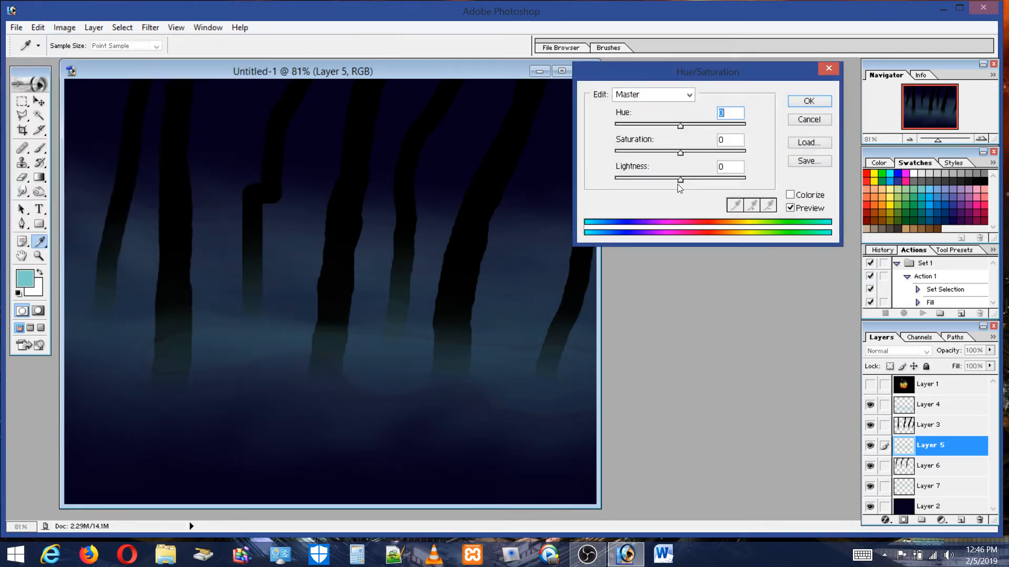
{"action": "left_click_drag", "start_coordinate": [679, 180], "coordinate": [756, 166]}
{"action": "left_click_drag", "start_coordinate": [678, 155], "coordinate": [615, 154]}
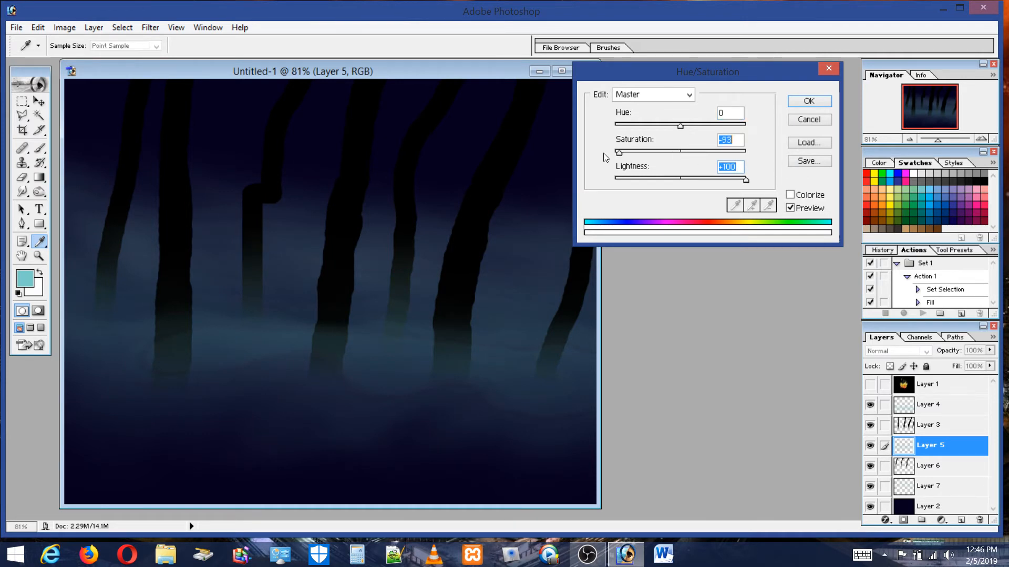
{"action": "left_click", "coordinate": [809, 101]}
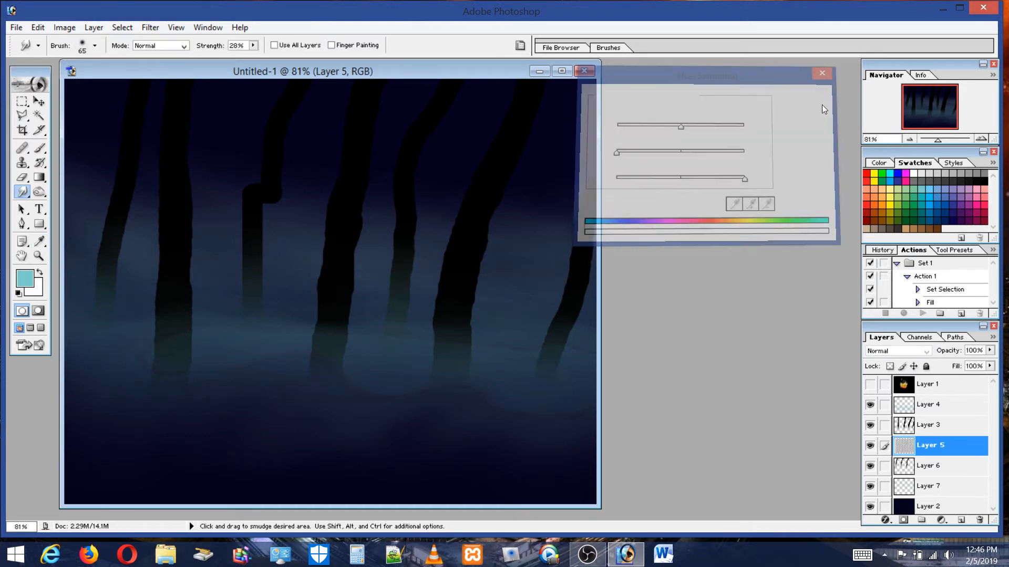
Try to whiten the mist on Layer 4 using Hue/Saturation with saturation -100 and lightness +100
{"action": "left_click", "coordinate": [940, 408]}
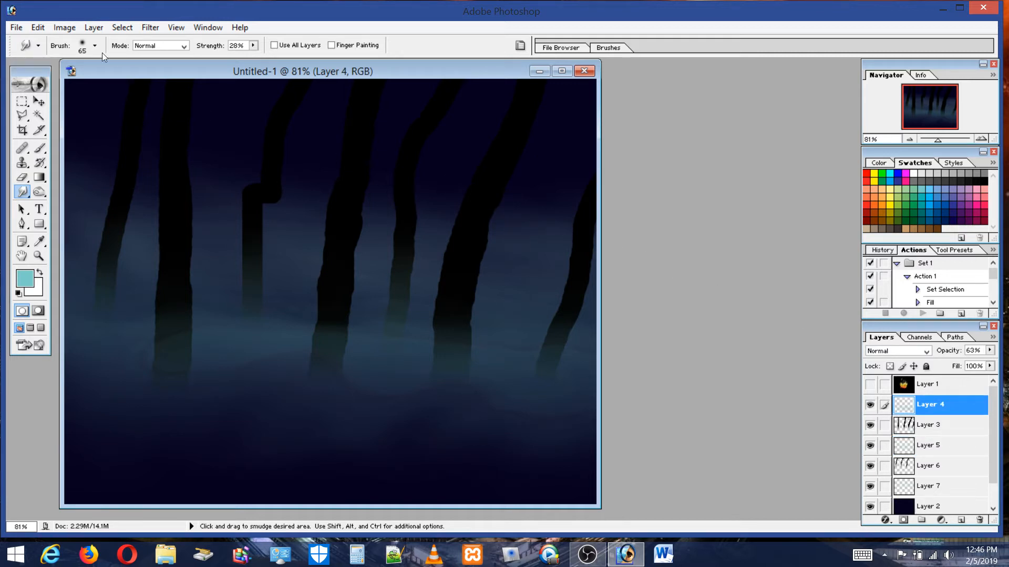
{"action": "left_click", "coordinate": [64, 27]}
{"action": "mouse_move", "coordinate": [63, 61]}
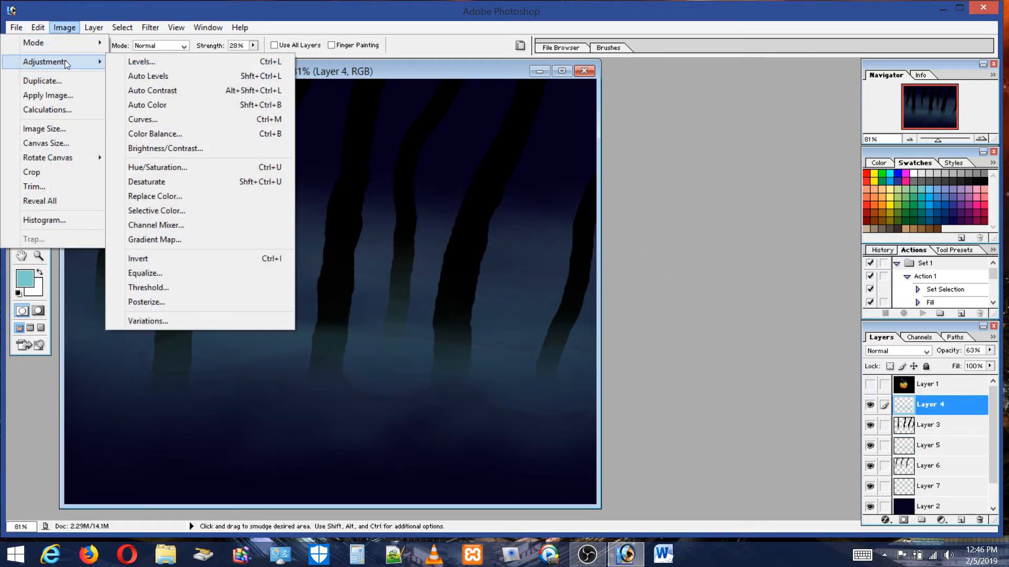
{"action": "left_click", "coordinate": [164, 168]}
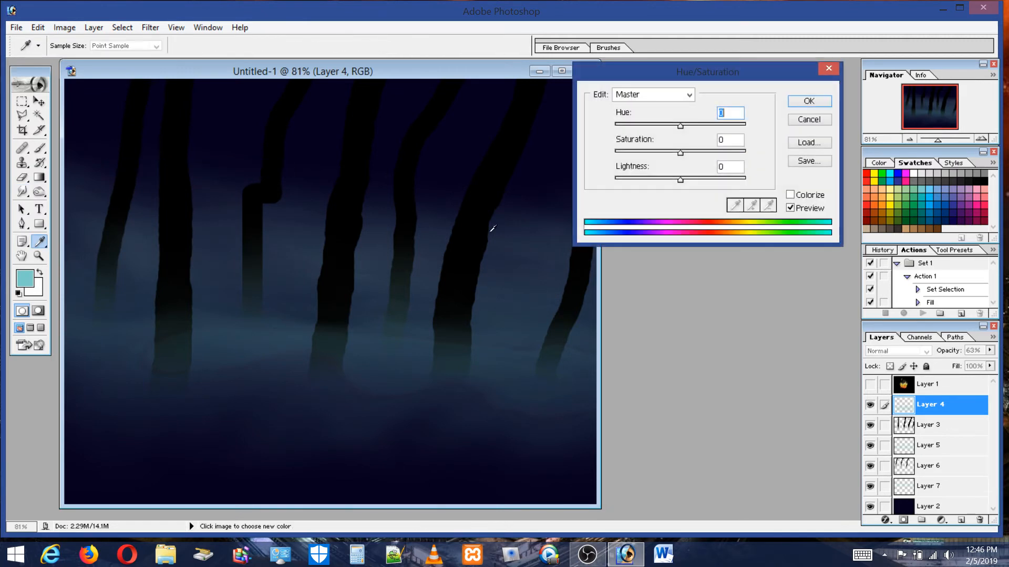
{"action": "left_click_drag", "start_coordinate": [680, 179], "coordinate": [790, 179]}
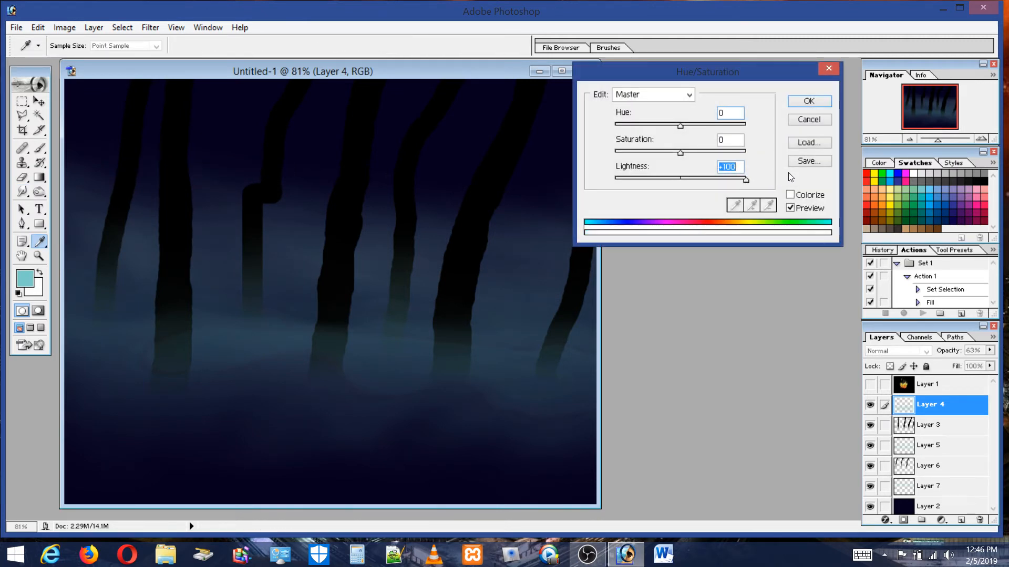
{"action": "left_click", "coordinate": [682, 153]}
{"action": "left_click_drag", "start_coordinate": [681, 153], "coordinate": [500, 153]}
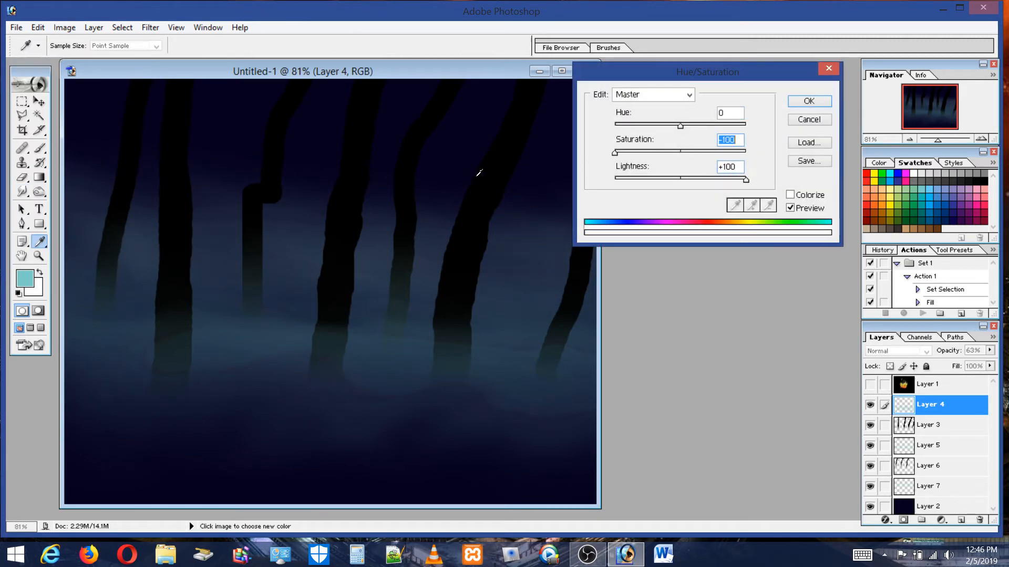
{"action": "left_click", "coordinate": [809, 104]}
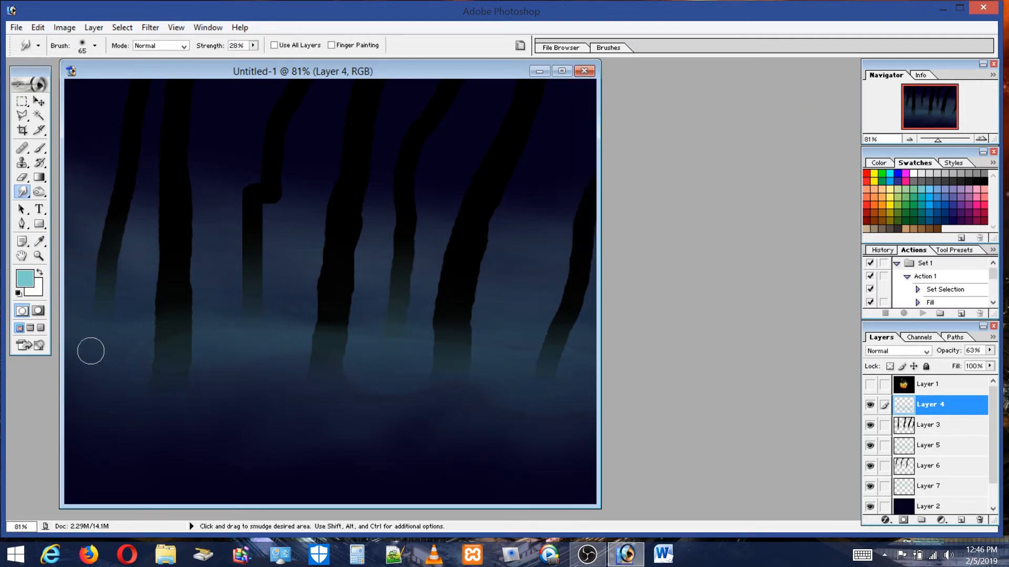
Switch to the Brush tool, set its diameter to 49 px, and choose white as the foreground color
{"action": "key", "text": "b"}
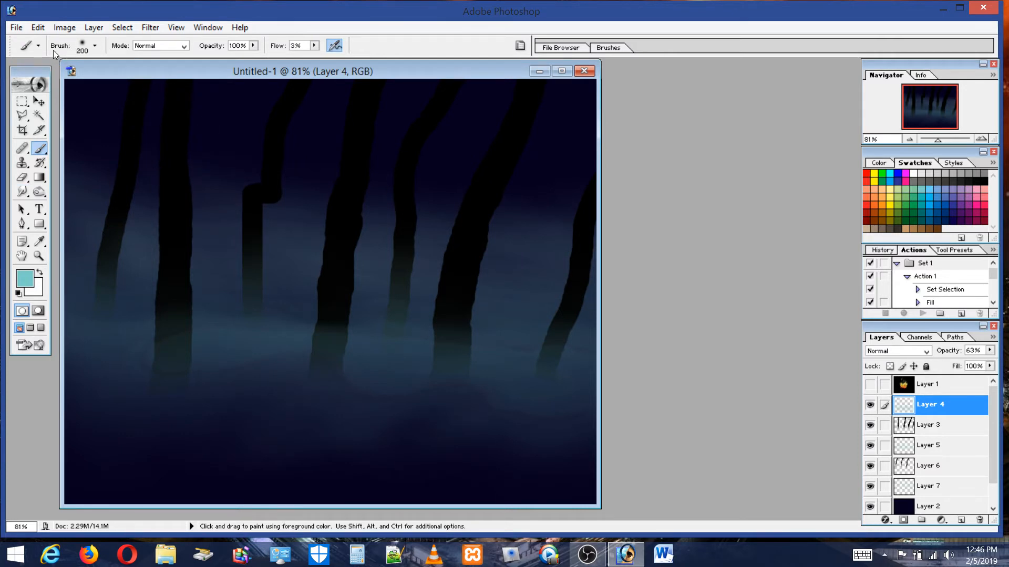
{"action": "left_click", "coordinate": [83, 48]}
{"action": "left_click", "coordinate": [38, 79]}
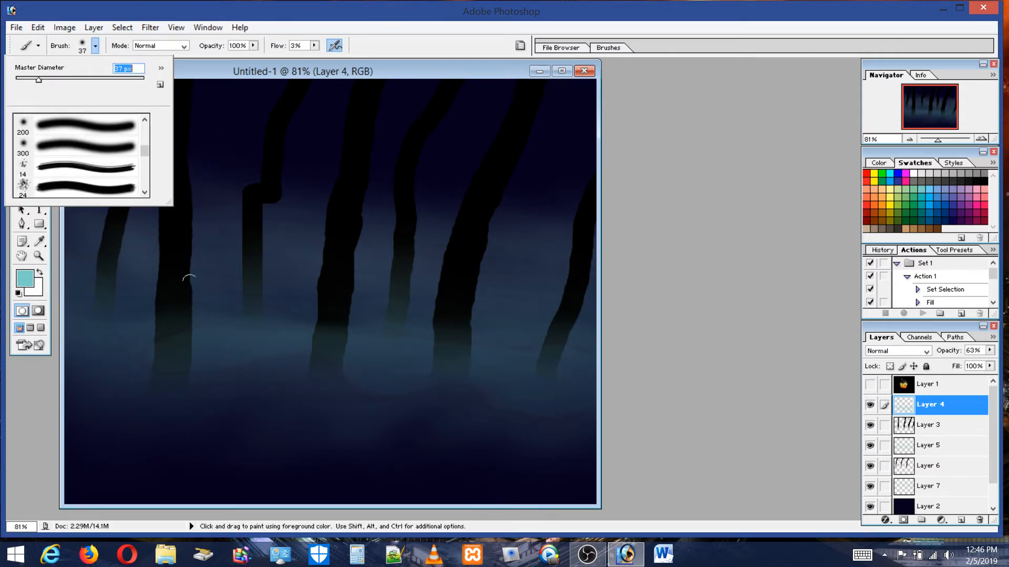
{"action": "left_click", "coordinate": [46, 79]}
{"action": "left_click", "coordinate": [915, 172]}
{"action": "left_click", "coordinate": [915, 173]}
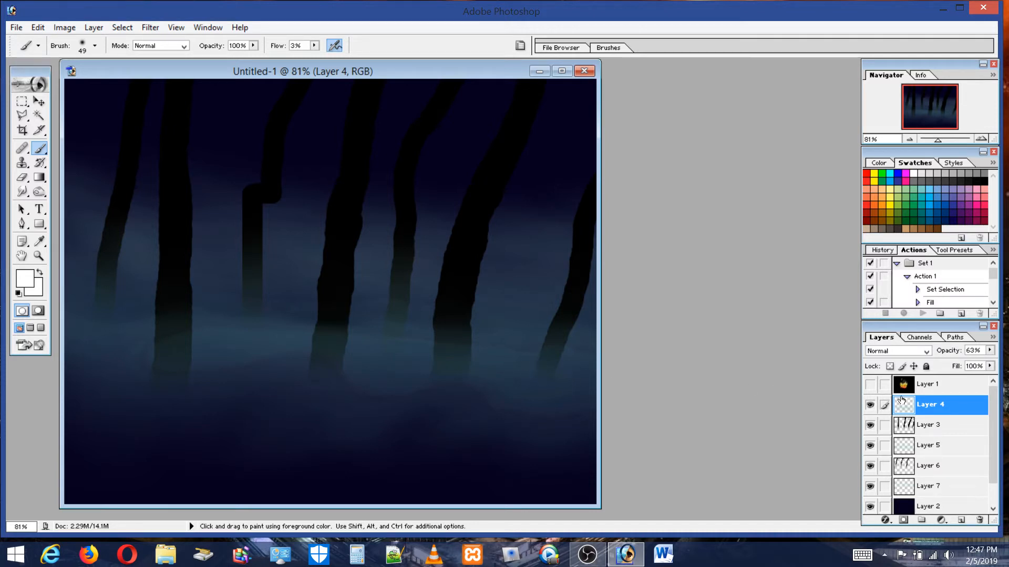
Compare the scene with and without Layer 4, and raise Layer 4's opacity to 100%
{"action": "left_click", "coordinate": [870, 409]}
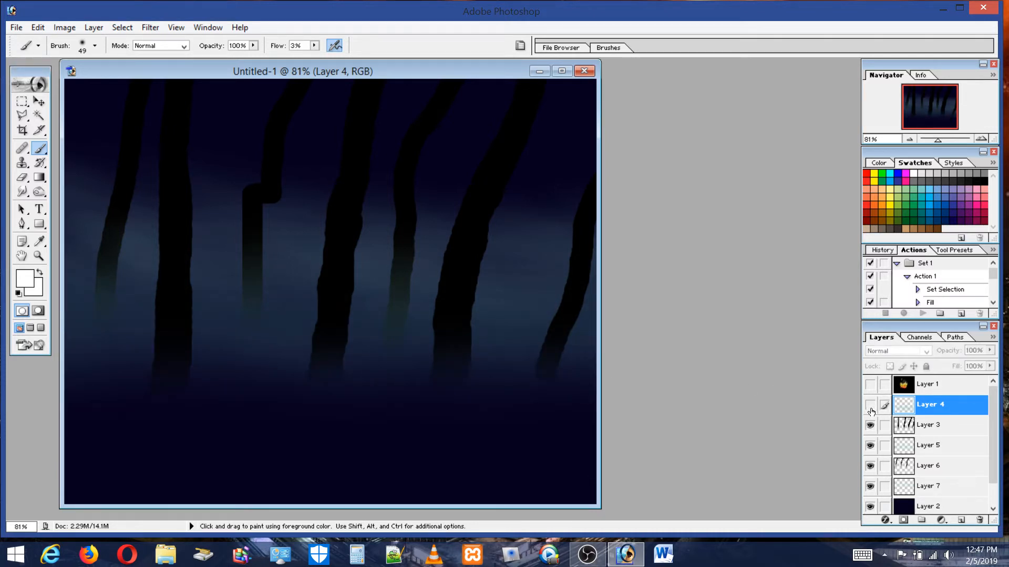
{"action": "left_click", "coordinate": [871, 409]}
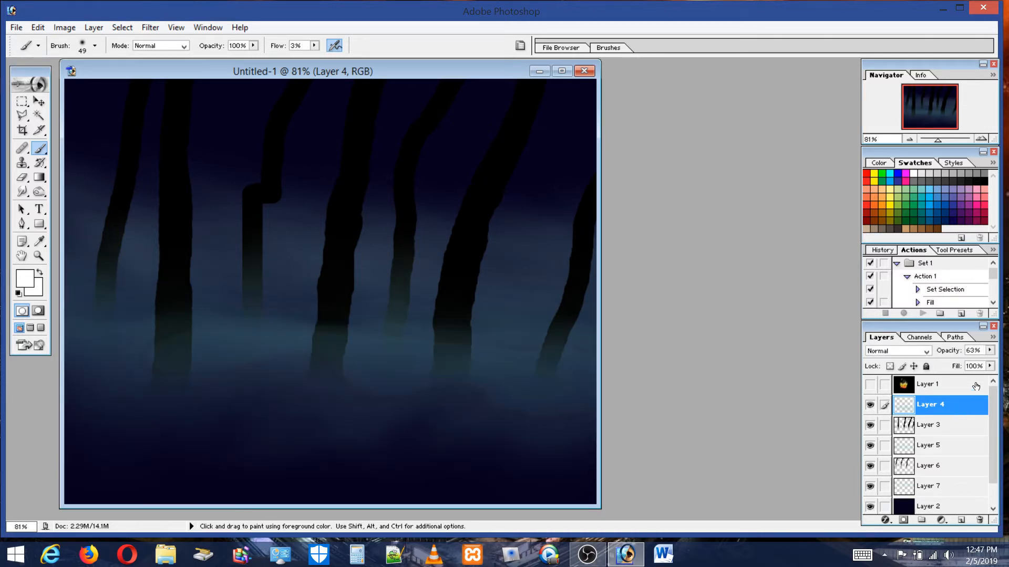
{"action": "left_click", "coordinate": [990, 351]}
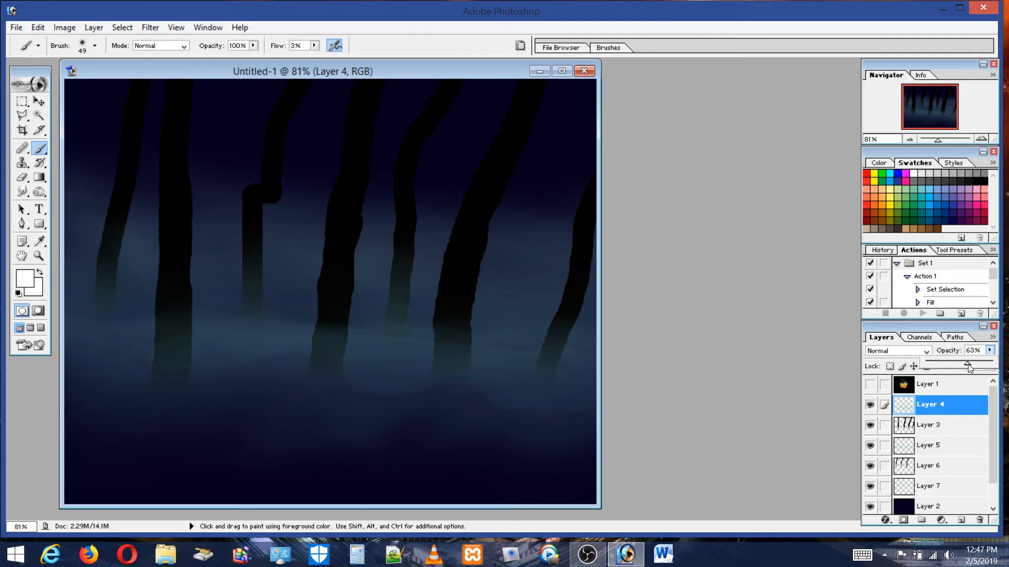
{"action": "left_click_drag", "start_coordinate": [968, 368], "coordinate": [991, 364]}
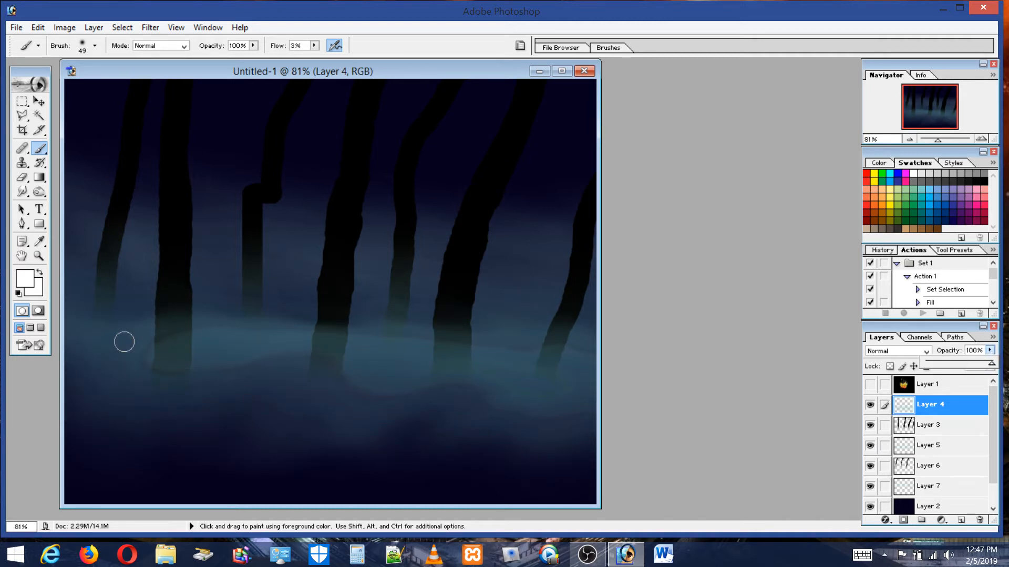
{"action": "left_click", "coordinate": [88, 361]}
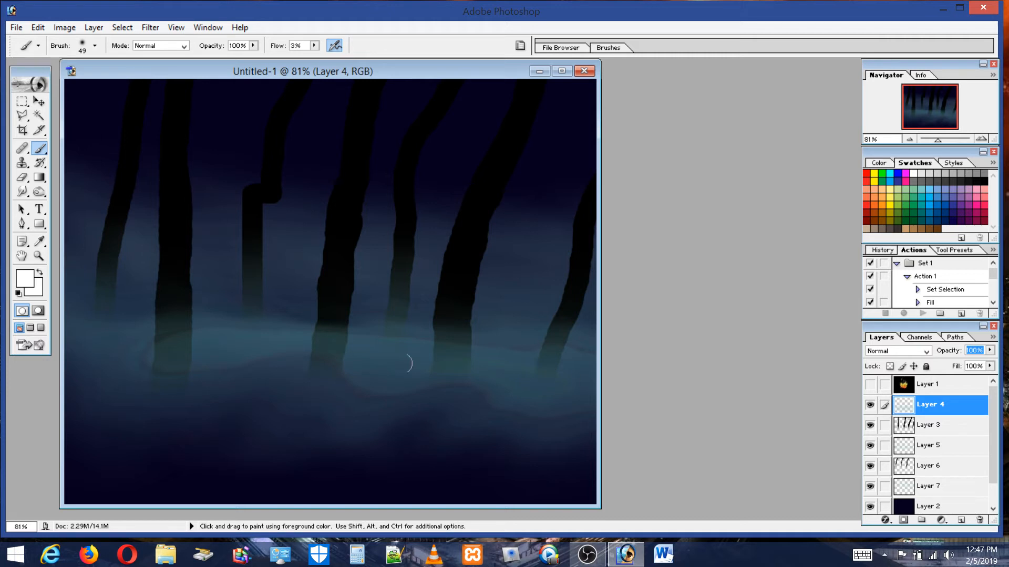
Try painting white over the low mist on Layer 4, raising the brush flow to 17%
{"action": "left_click", "coordinate": [174, 329]}
{"action": "left_click", "coordinate": [314, 46]}
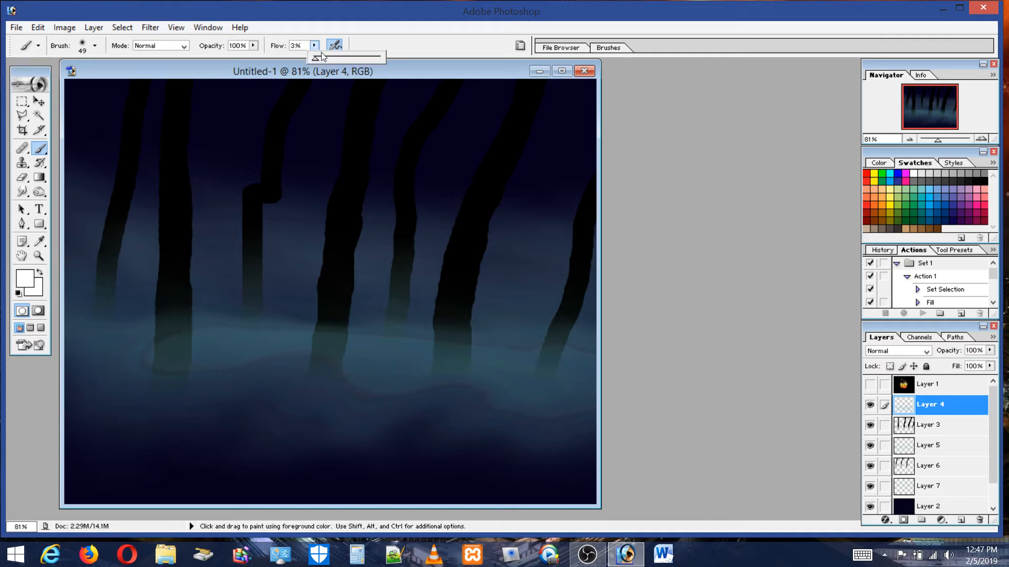
{"action": "left_click", "coordinate": [100, 349]}
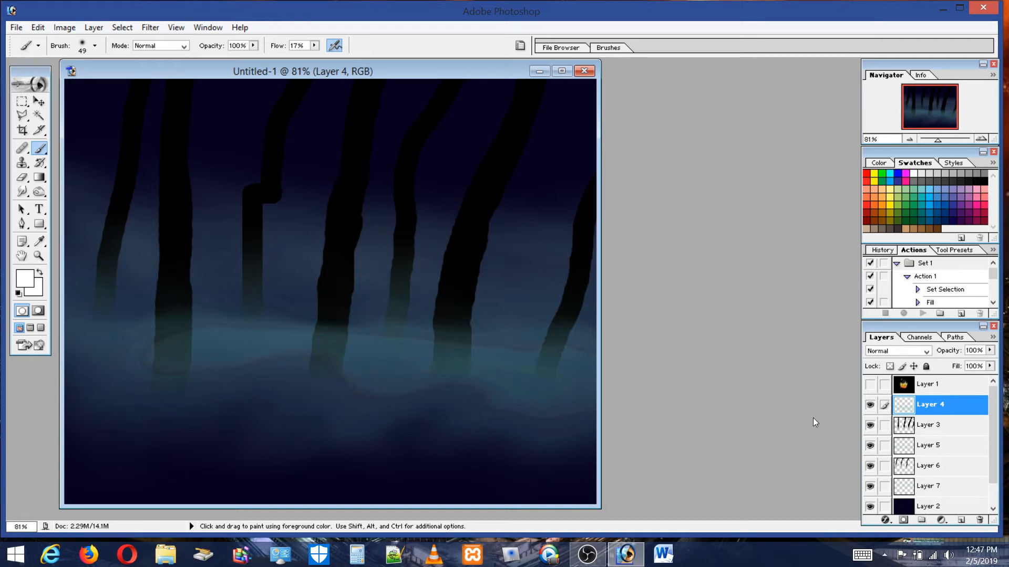
Hide Layers 3, 5, 6 and 7 to isolate the mist on Layer 4 over the dark background
{"action": "left_click", "coordinate": [870, 405]}
{"action": "left_click", "coordinate": [869, 405]}
{"action": "left_click", "coordinate": [870, 425]}
{"action": "left_click", "coordinate": [870, 445]}
{"action": "left_click", "coordinate": [870, 466]}
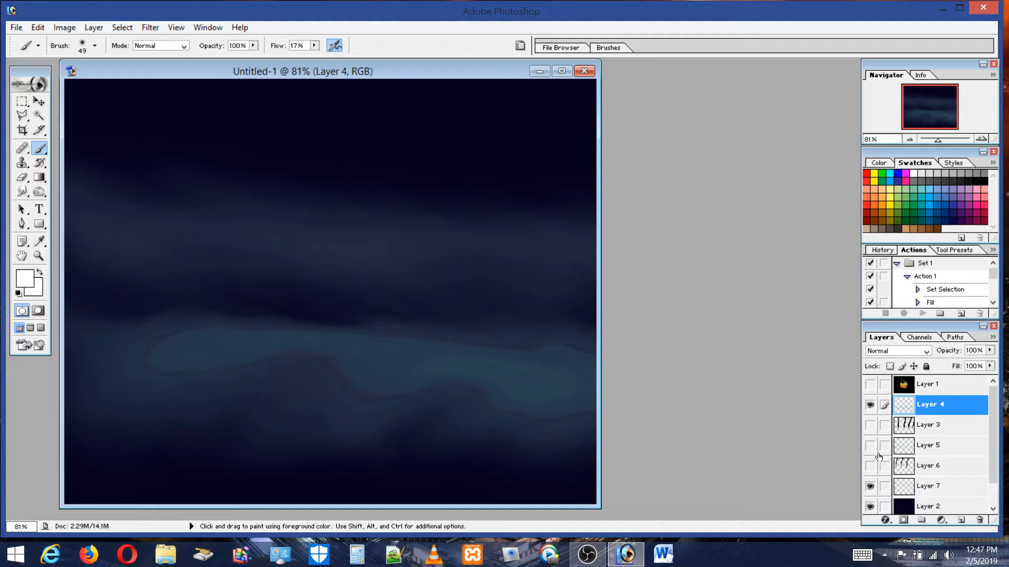
{"action": "left_click", "coordinate": [870, 486]}
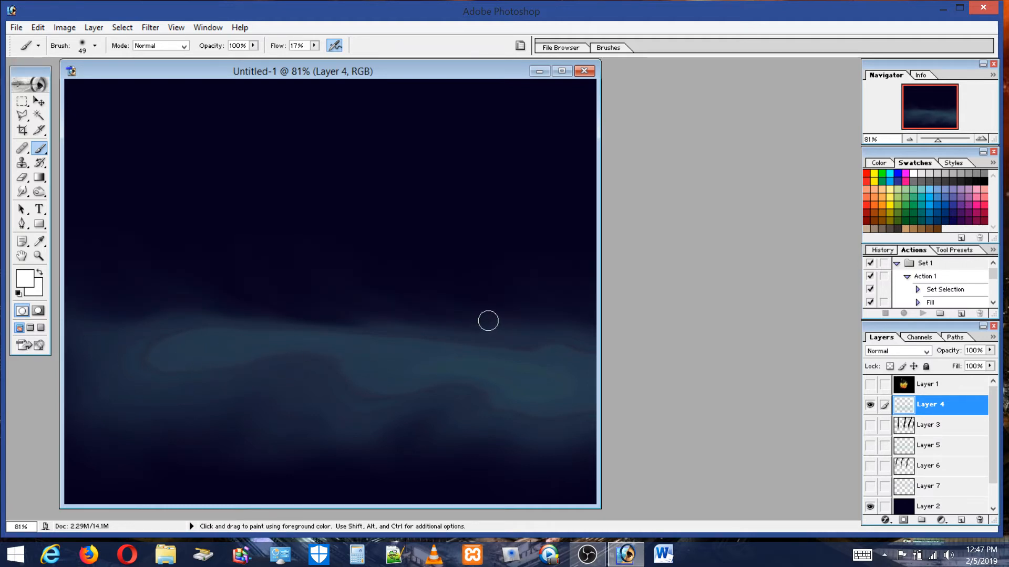
Paint a short white test stroke across the mist on Layer 4 and undo it
{"action": "left_click", "coordinate": [20, 101]}
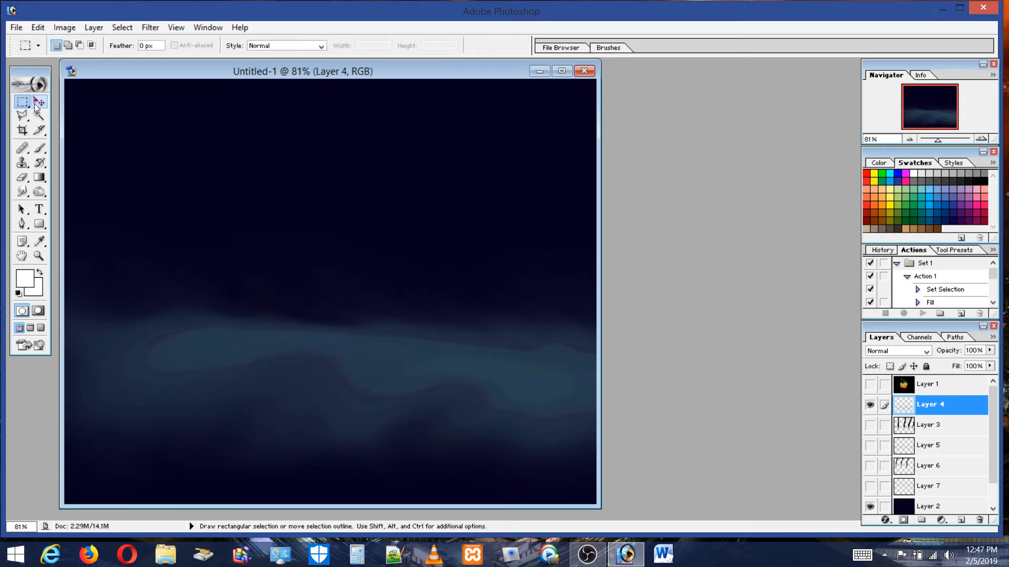
{"action": "left_click", "coordinate": [40, 148]}
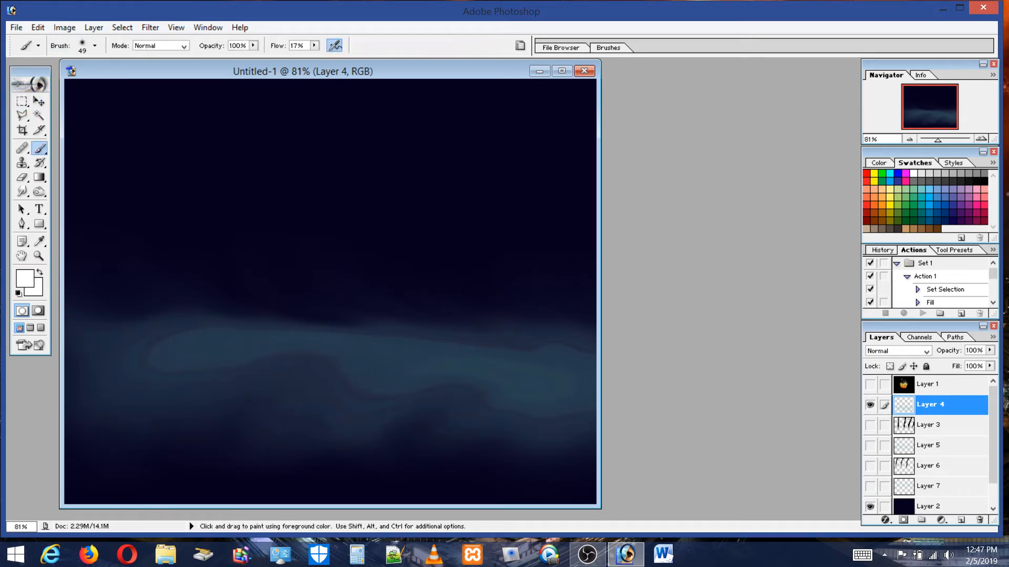
{"action": "left_click_drag", "start_coordinate": [109, 349], "coordinate": [245, 355]}
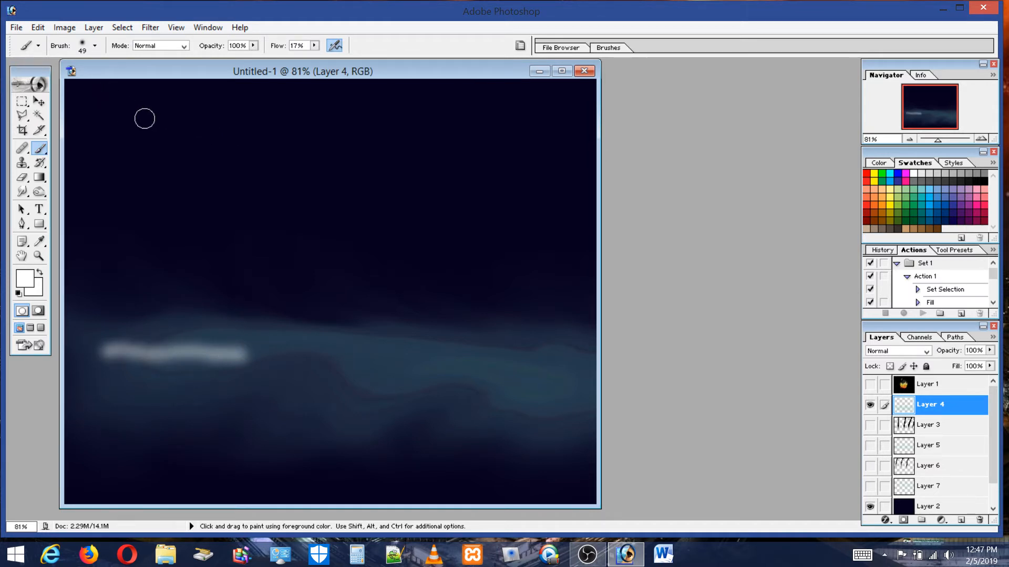
{"action": "left_click", "coordinate": [21, 101]}
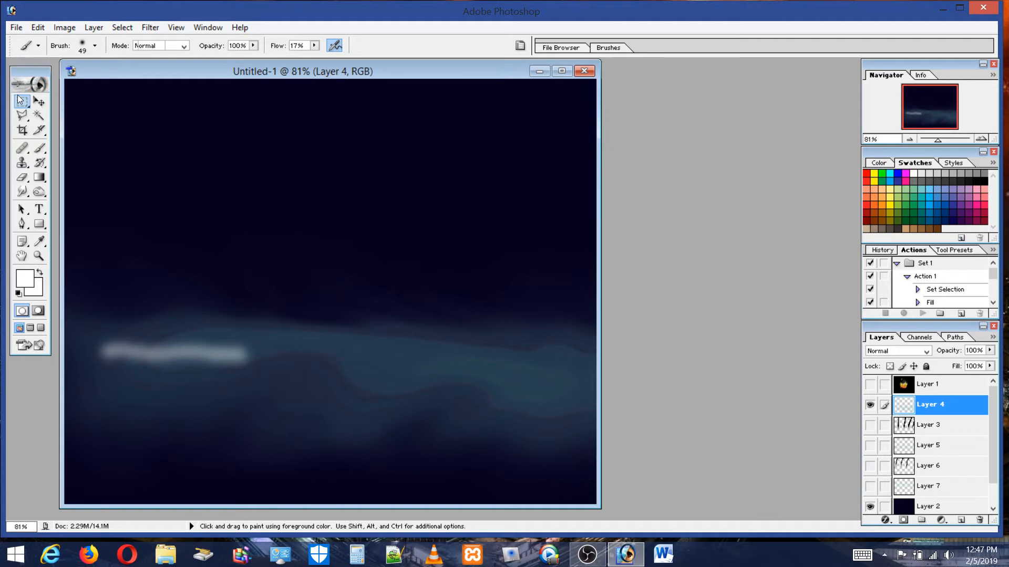
{"action": "left_click", "coordinate": [41, 29]}
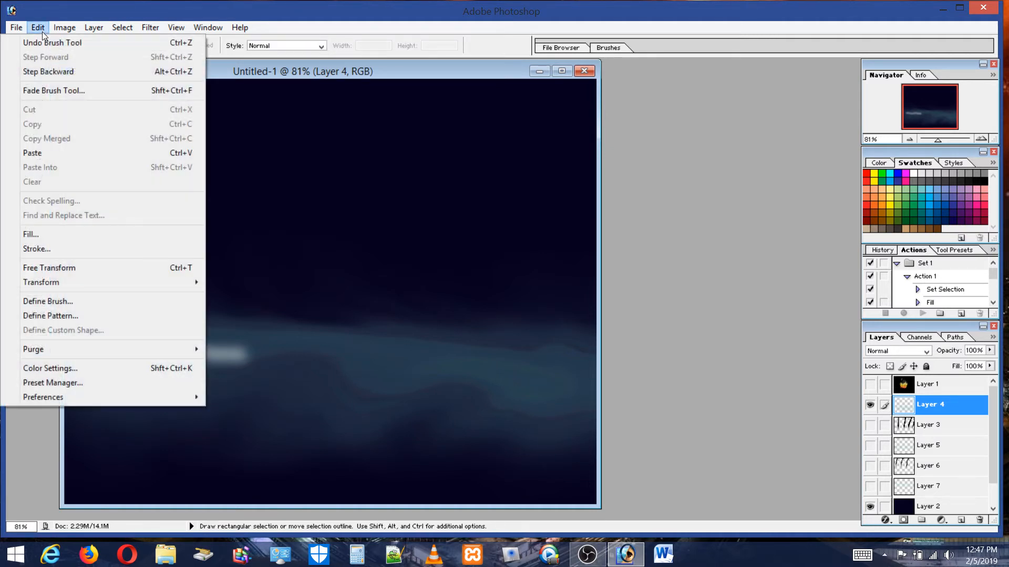
{"action": "left_click", "coordinate": [53, 72]}
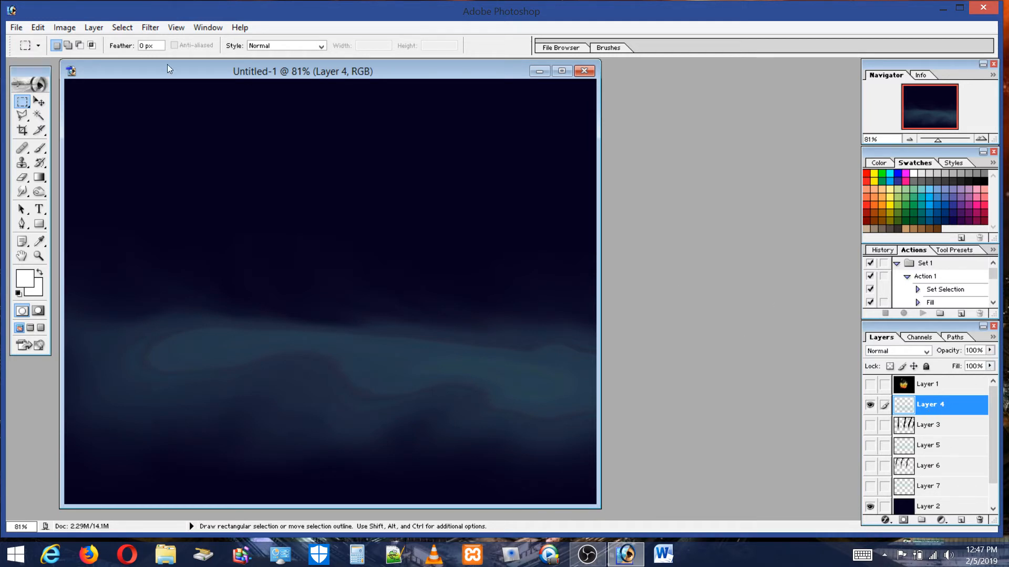
Apply Hue/Saturation to Layer 4 with saturation -100 and lightness +100
{"action": "left_click", "coordinate": [62, 28]}
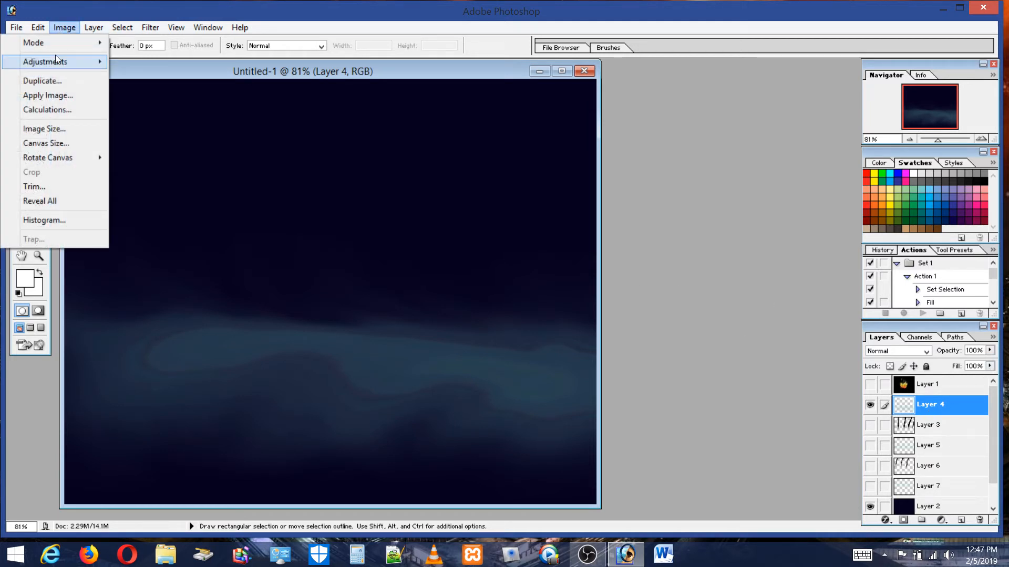
{"action": "mouse_move", "coordinate": [56, 60]}
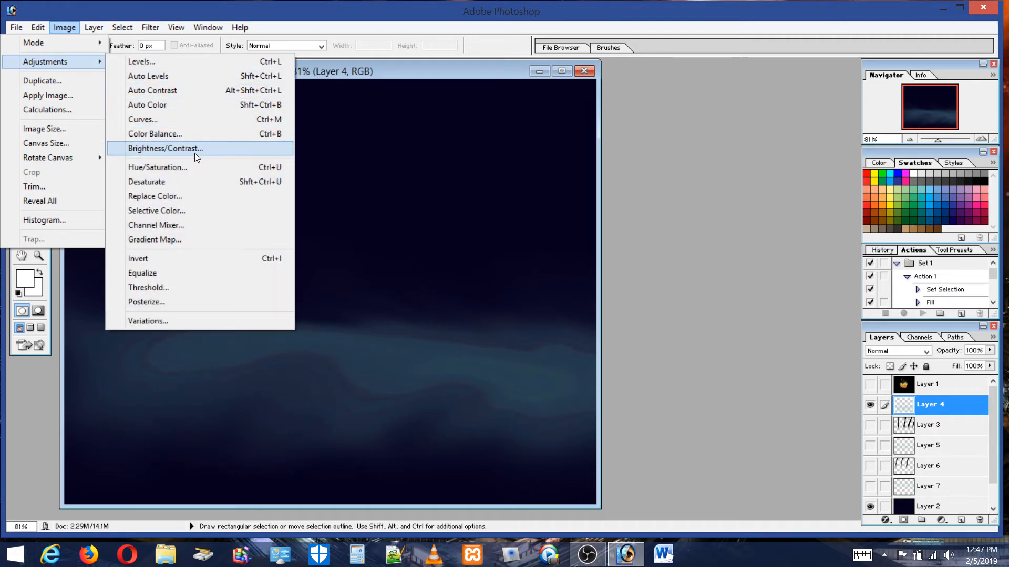
{"action": "left_click", "coordinate": [178, 167]}
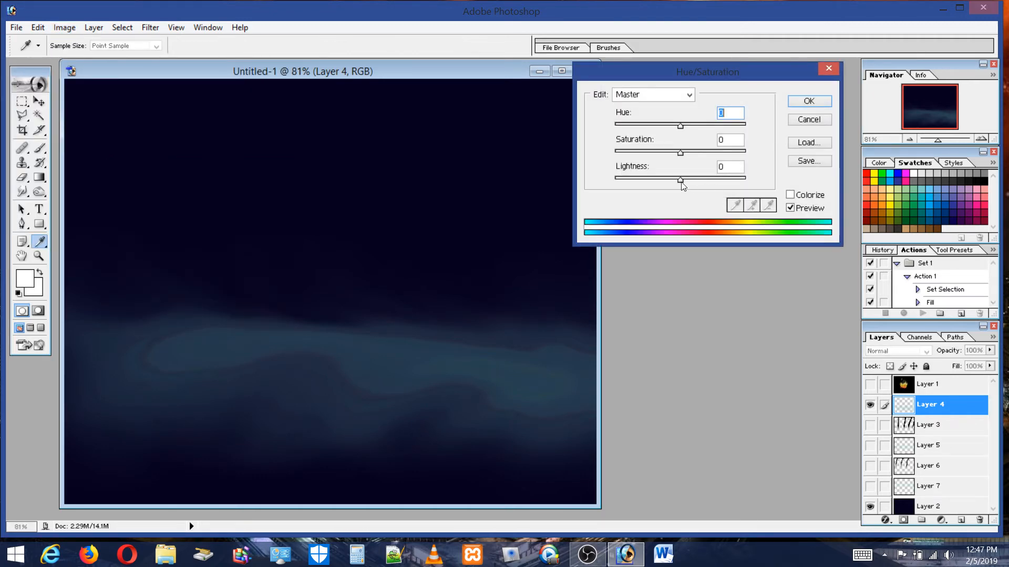
{"action": "left_click_drag", "start_coordinate": [680, 179], "coordinate": [795, 187]}
{"action": "left_click_drag", "start_coordinate": [680, 153], "coordinate": [613, 153]}
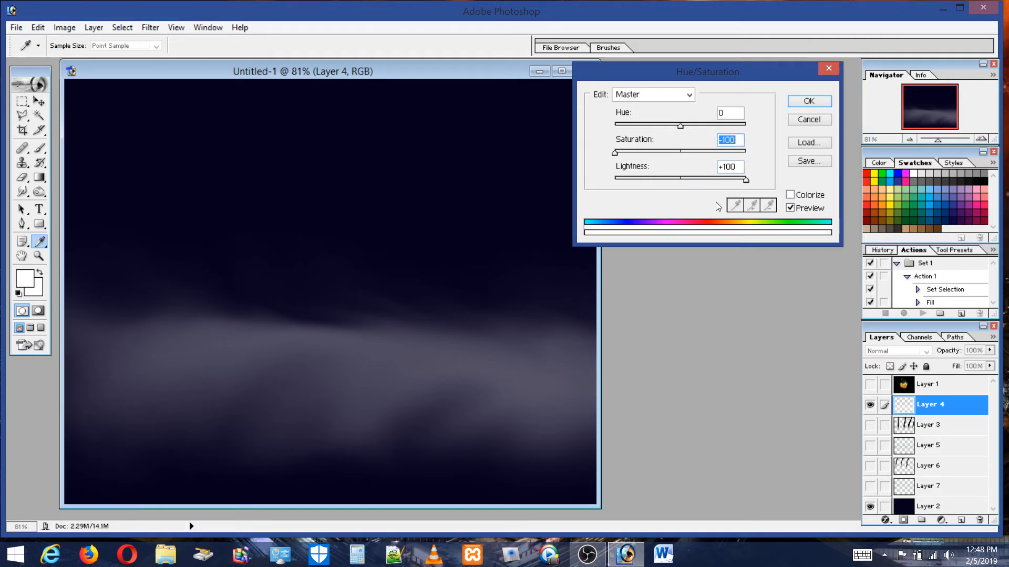
{"action": "left_click", "coordinate": [808, 102]}
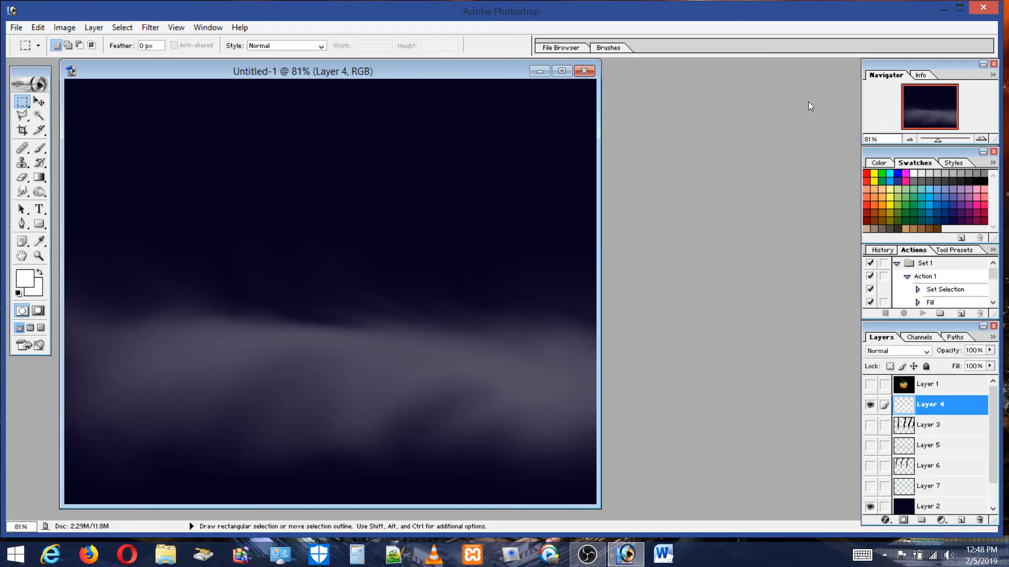
Show Layers 5 and 7, and apply Hue/Saturation to Layer 7 with minimum saturation and lightness +100
{"action": "left_click", "coordinate": [927, 446]}
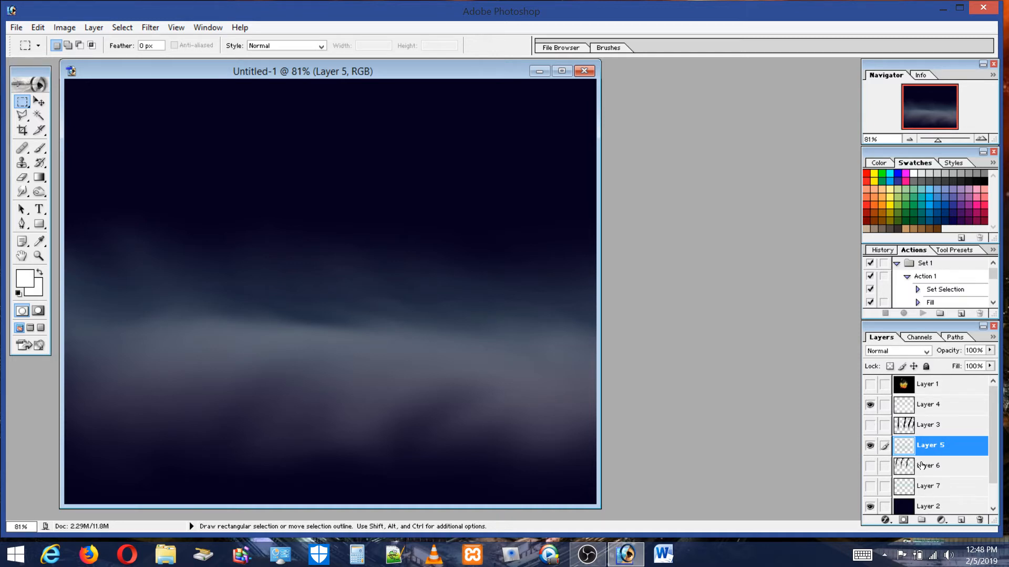
{"action": "left_click", "coordinate": [939, 489]}
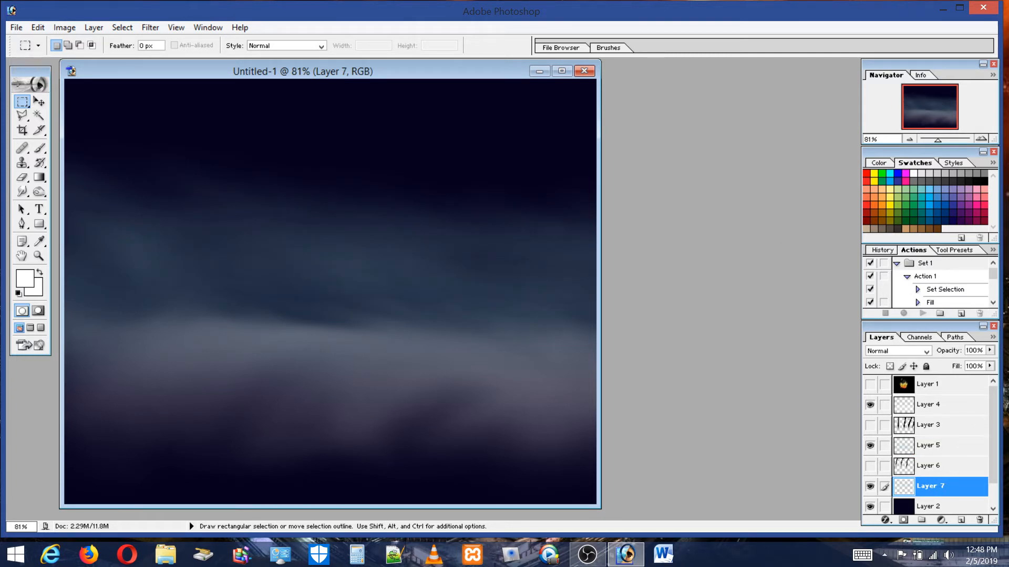
{"action": "left_click", "coordinate": [67, 26]}
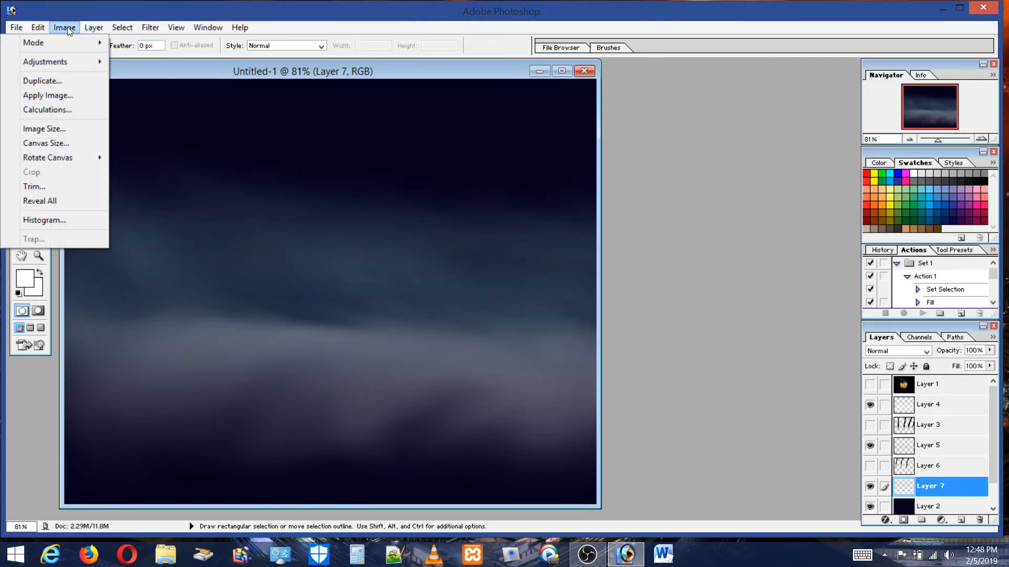
{"action": "mouse_move", "coordinate": [94, 65]}
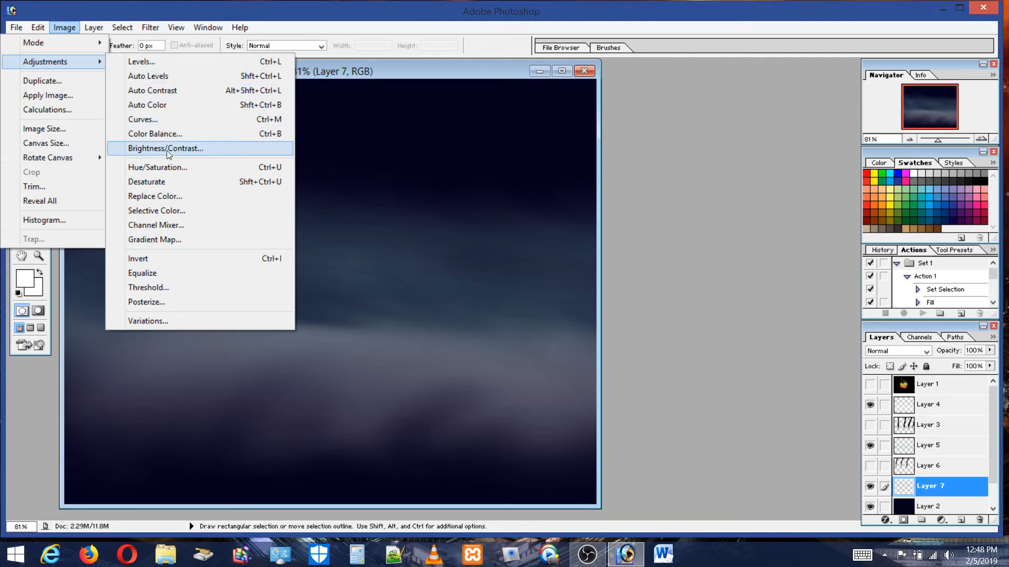
{"action": "left_click", "coordinate": [160, 168]}
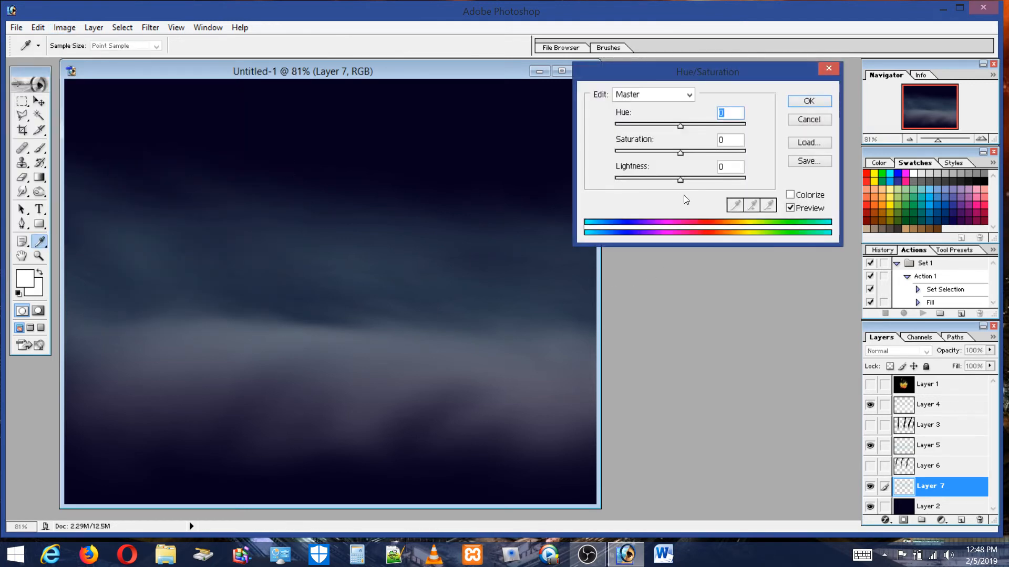
{"action": "left_click_drag", "start_coordinate": [697, 185], "coordinate": [749, 179]}
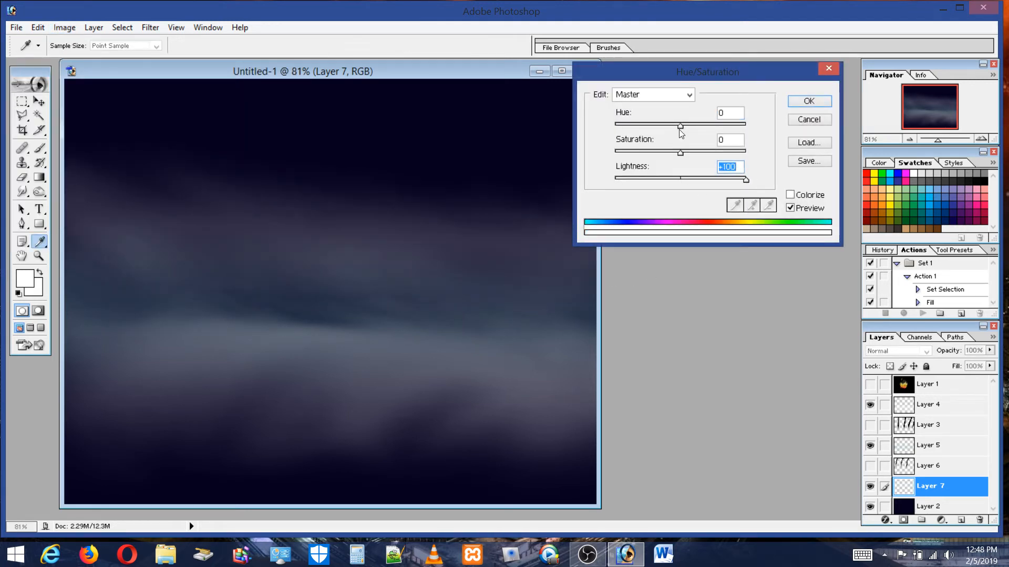
{"action": "left_click_drag", "start_coordinate": [680, 153], "coordinate": [593, 153]}
{"action": "left_click", "coordinate": [822, 102]}
{"action": "key", "text": "m"}
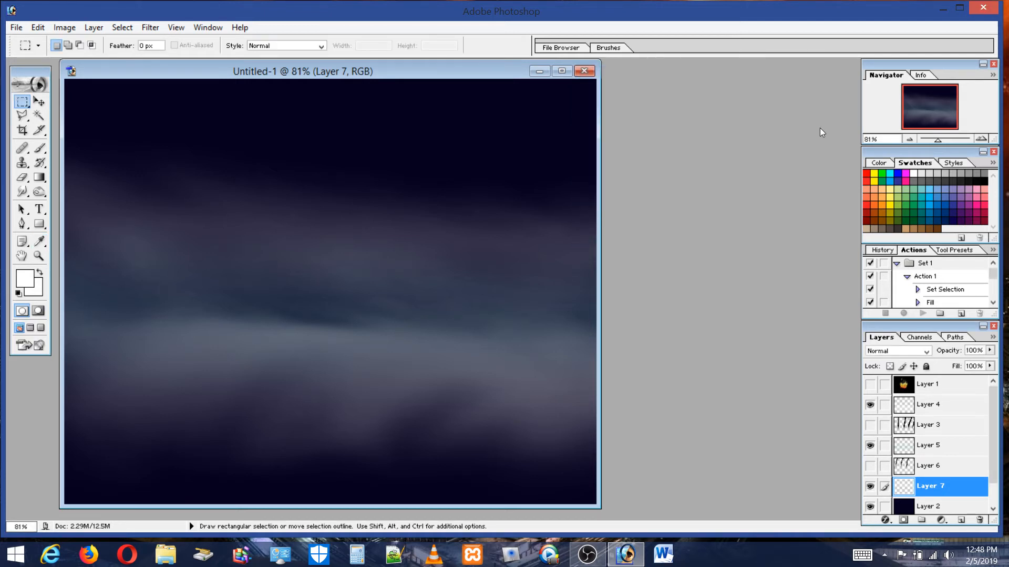
Hide Layers 4 and 7 to isolate the mist on Layer 5, and make Layer 5 active
{"action": "left_click", "coordinate": [870, 405]}
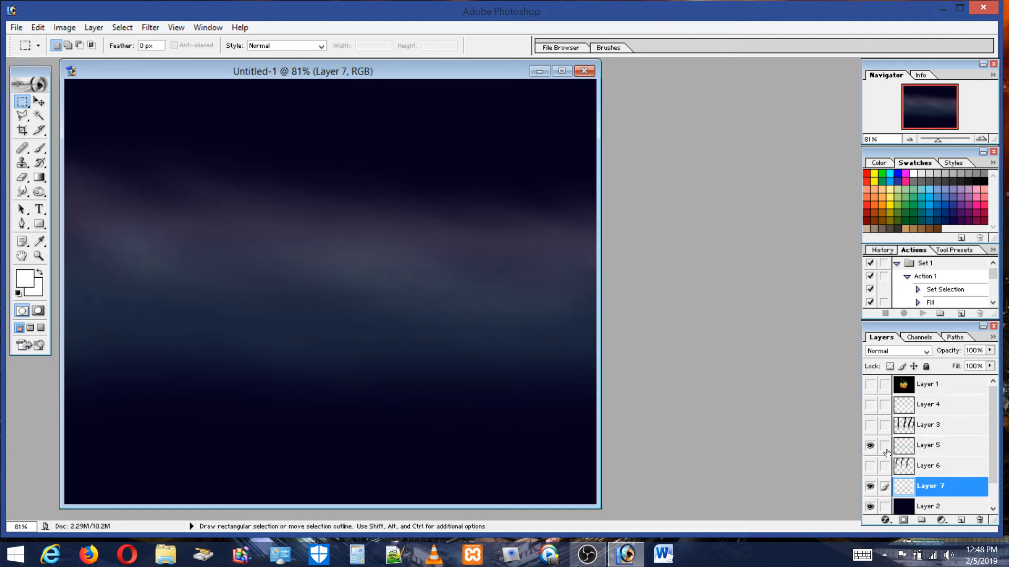
{"action": "left_click", "coordinate": [869, 487]}
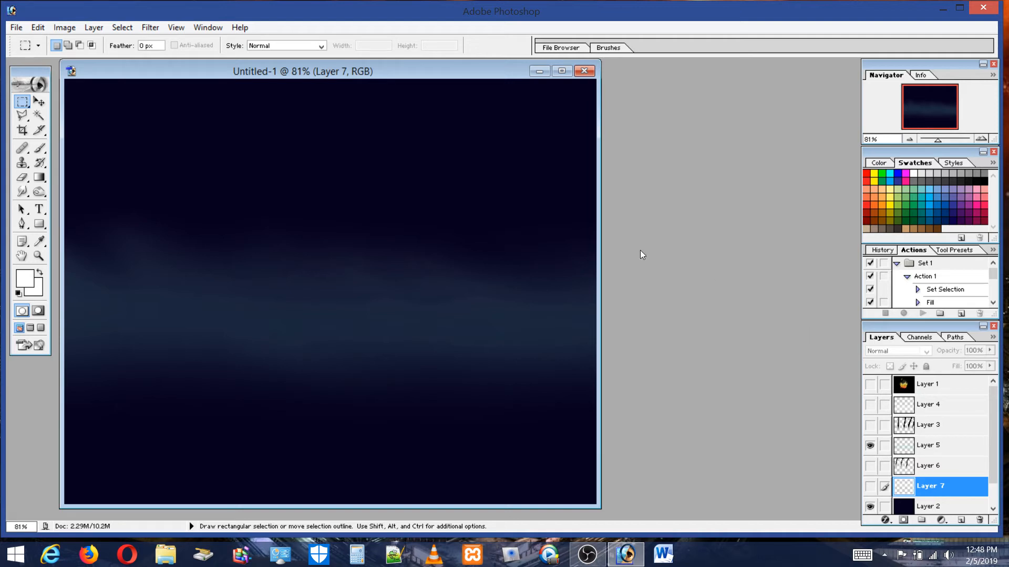
{"action": "left_click", "coordinate": [59, 26]}
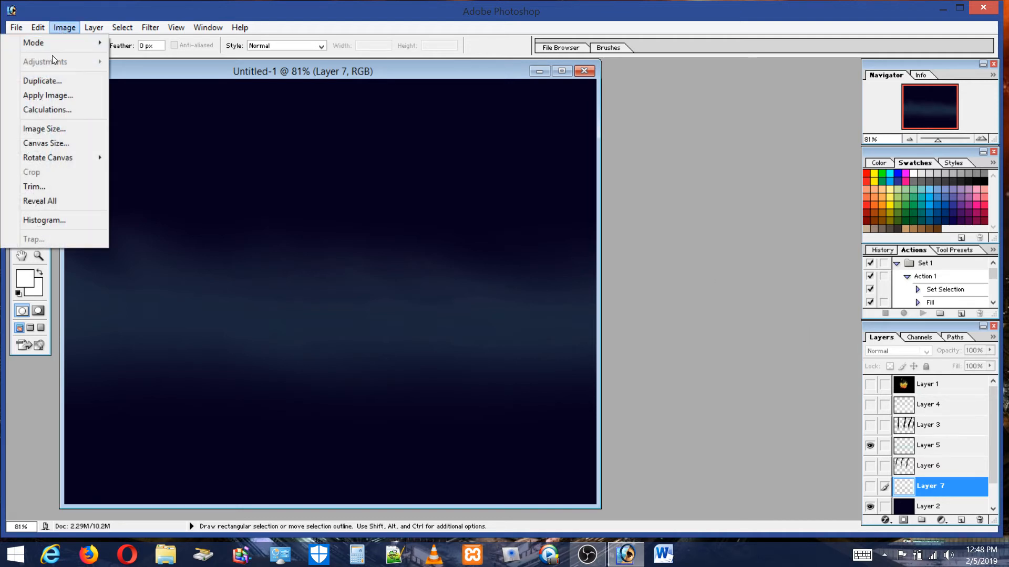
{"action": "mouse_move", "coordinate": [47, 41]}
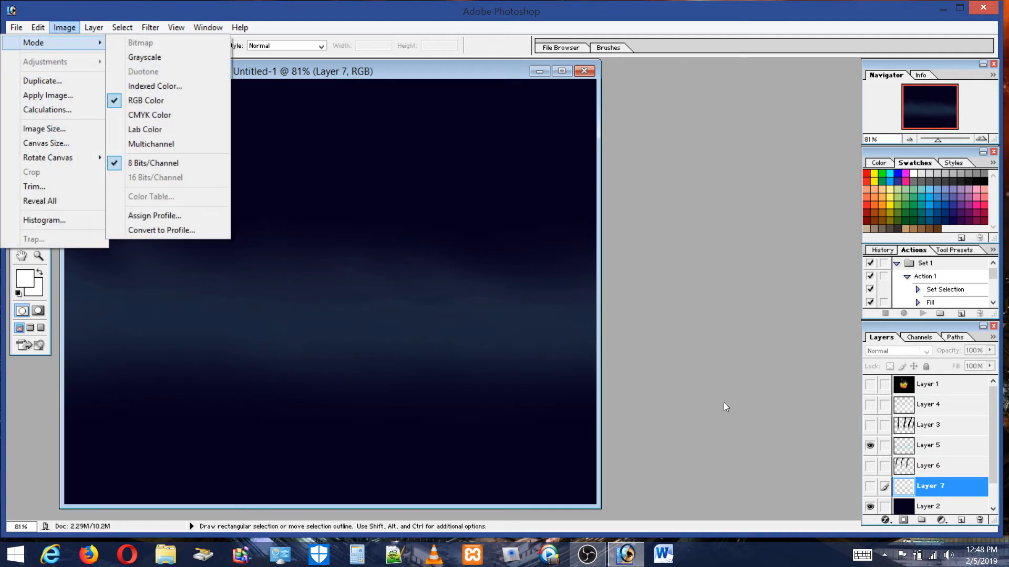
{"action": "left_click", "coordinate": [911, 446]}
{"action": "left_click", "coordinate": [924, 446]}
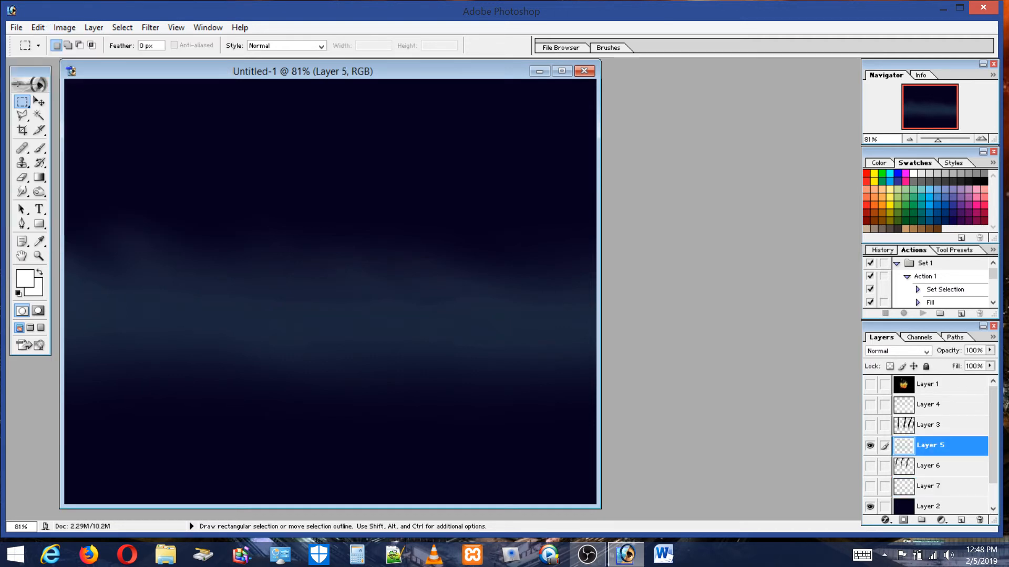
Apply Hue/Saturation to Layer 5 with saturation -100 and lightness +100
{"action": "left_click", "coordinate": [64, 27]}
{"action": "mouse_move", "coordinate": [63, 45]}
{"action": "mouse_move", "coordinate": [61, 62]}
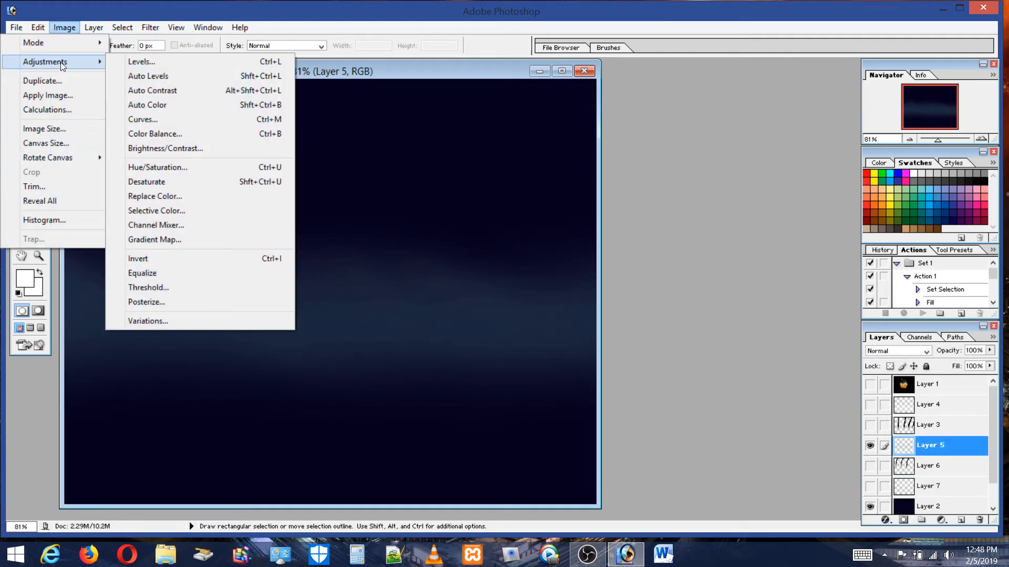
{"action": "left_click", "coordinate": [160, 167]}
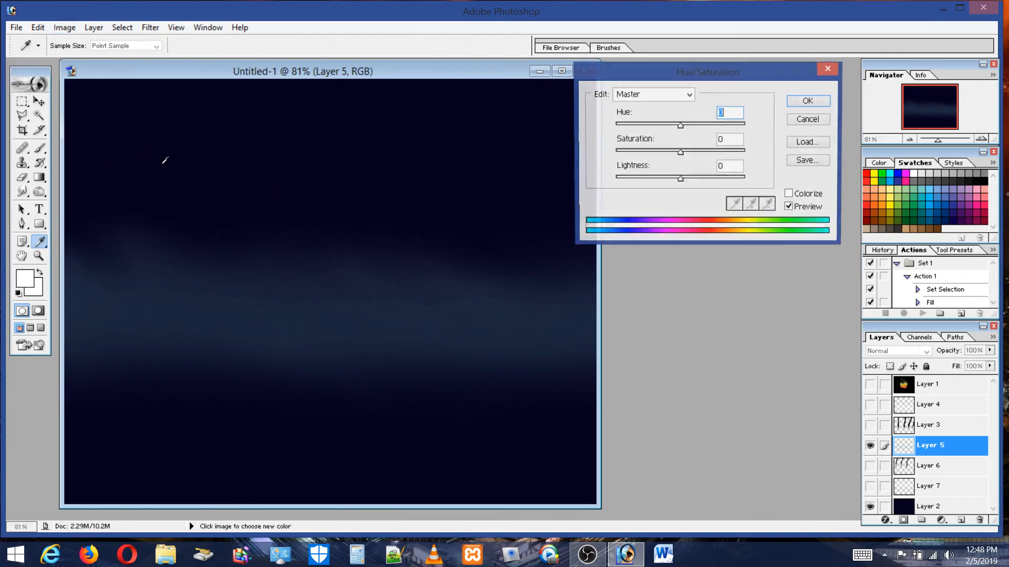
{"action": "left_click_drag", "start_coordinate": [681, 180], "coordinate": [774, 171]}
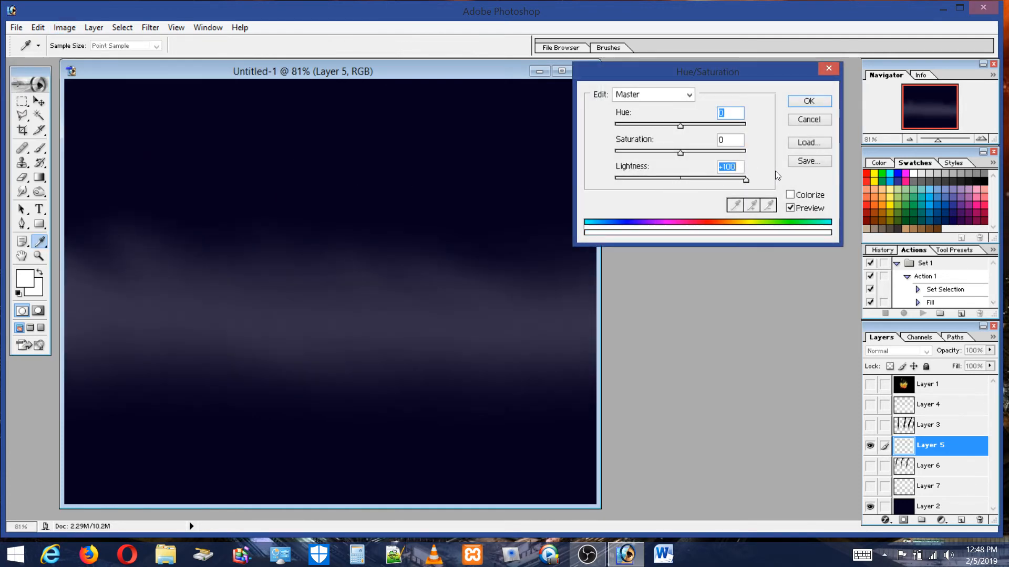
{"action": "left_click_drag", "start_coordinate": [680, 152], "coordinate": [615, 153]}
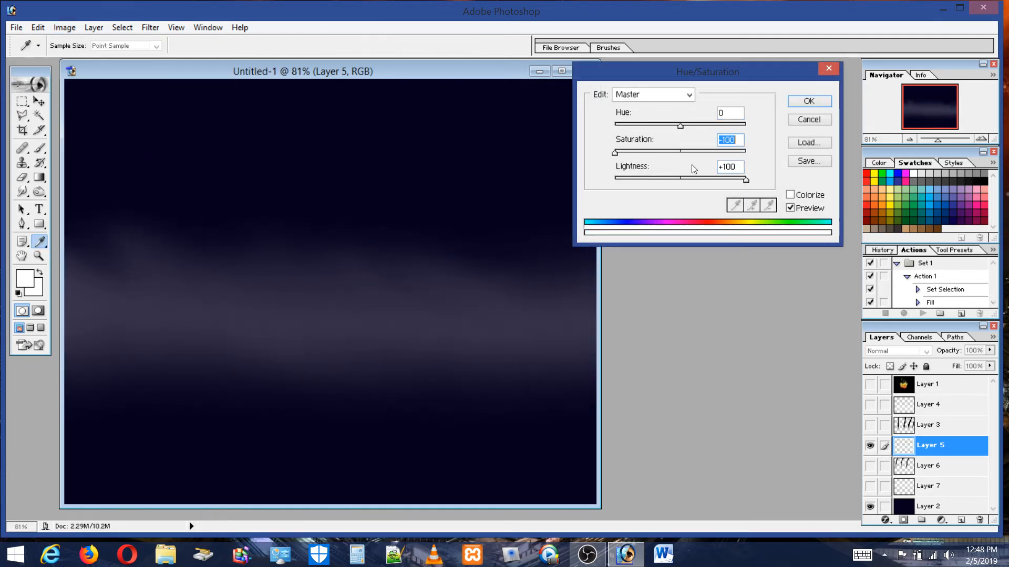
{"action": "left_click", "coordinate": [814, 104]}
{"action": "key", "text": "m"}
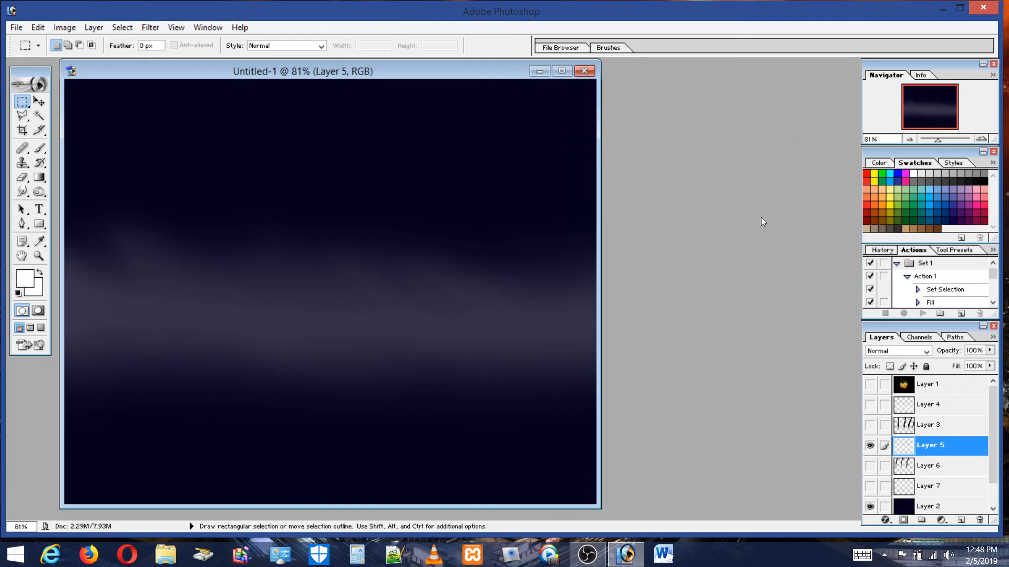
Show Layers 4 and 7 again, and reduce Layer 7's opacity to 70%
{"action": "left_click", "coordinate": [868, 405]}
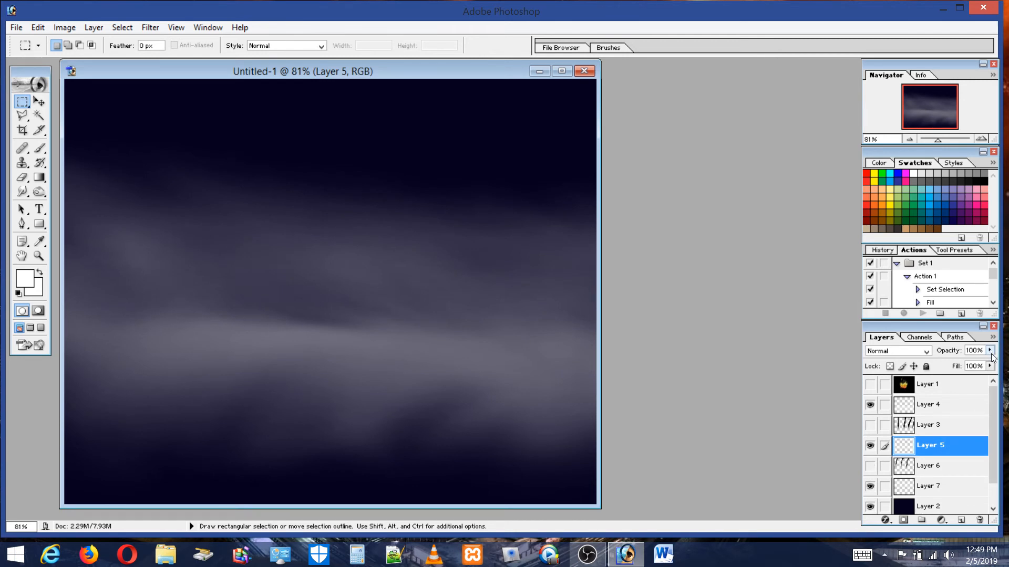
{"action": "left_click", "coordinate": [940, 487]}
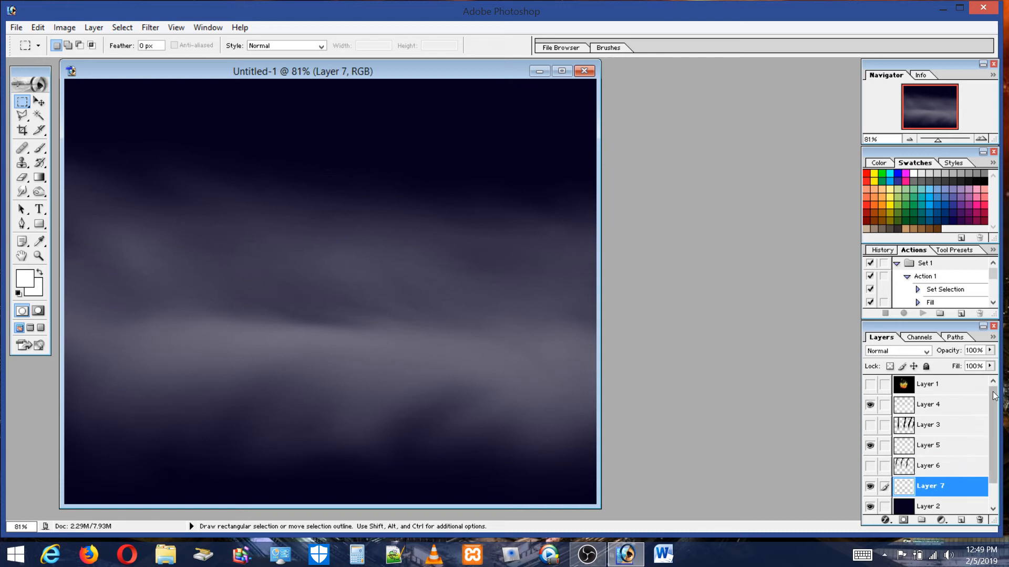
{"action": "left_click", "coordinate": [991, 351]}
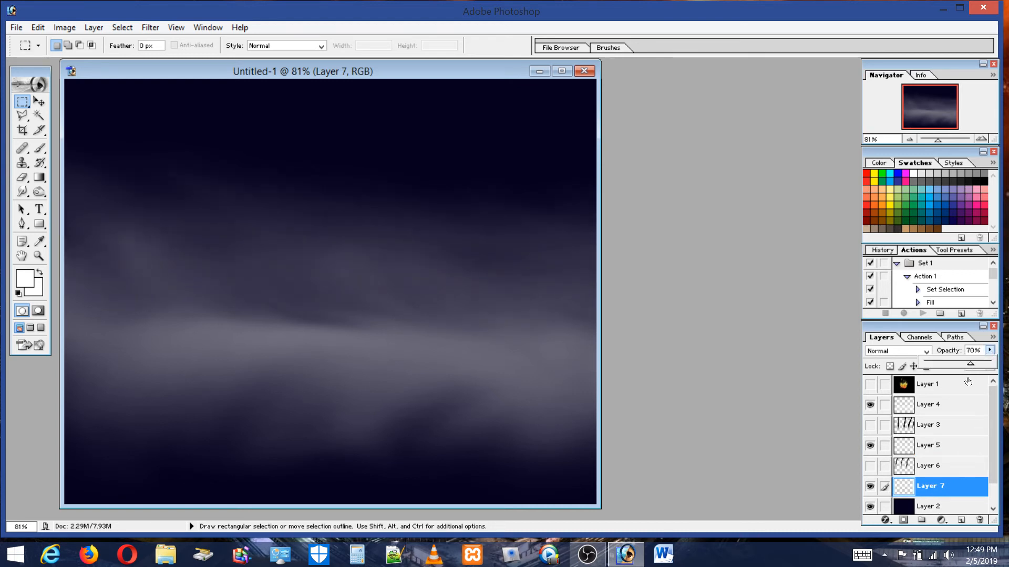
Reduce Layer 4's opacity to 48%, and make Layer 5 the active layer
{"action": "left_click", "coordinate": [948, 407]}
{"action": "left_click", "coordinate": [990, 351]}
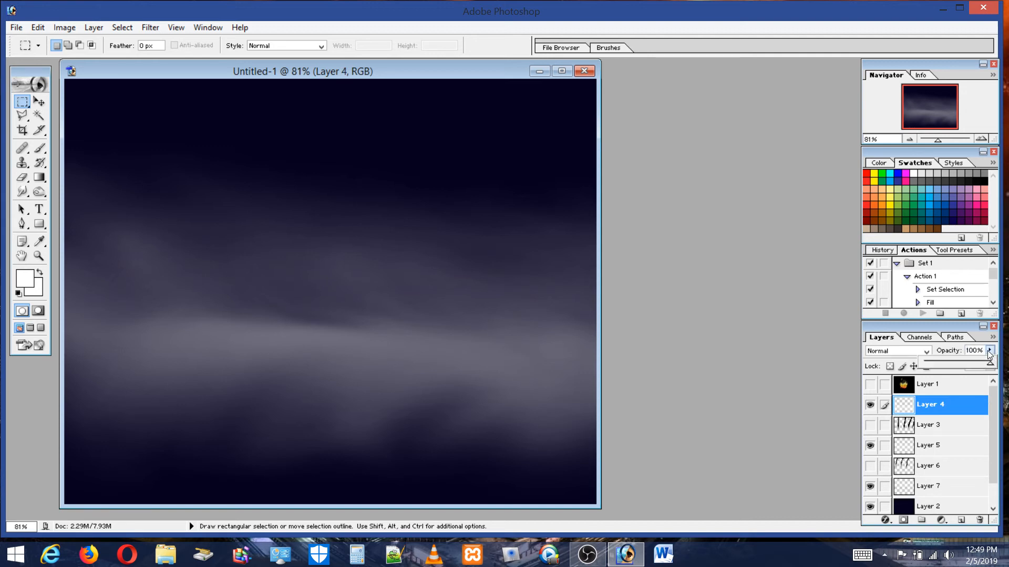
{"action": "left_click_drag", "start_coordinate": [965, 361], "coordinate": [960, 363]}
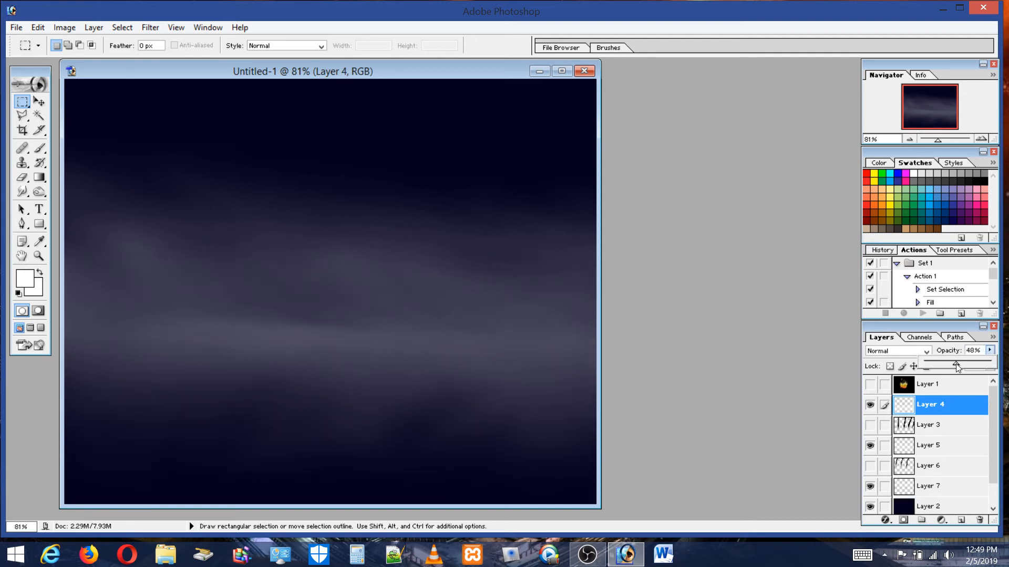
{"action": "left_click", "coordinate": [935, 443]}
{"action": "left_click", "coordinate": [936, 444]}
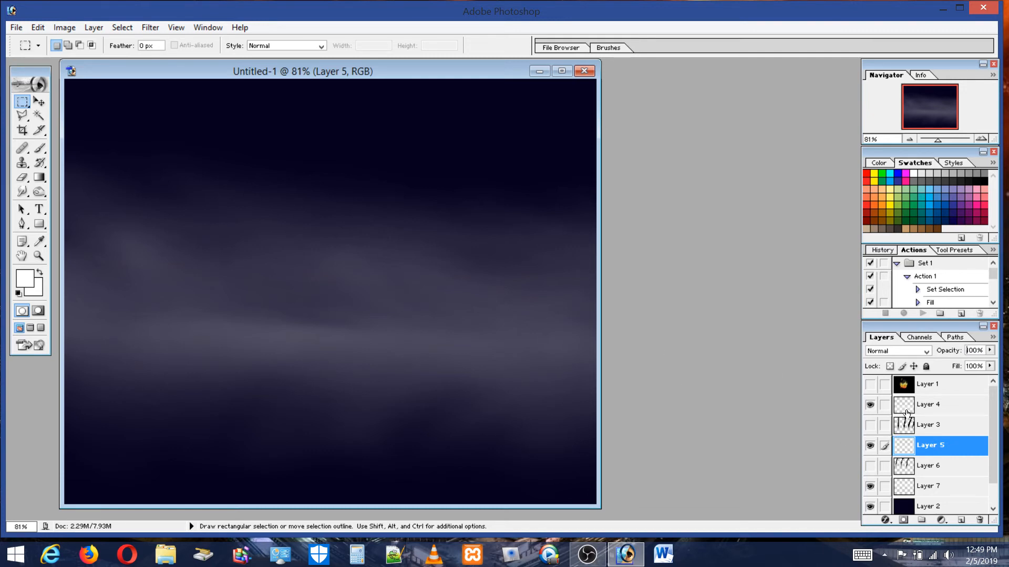
Turn the tree trunks on Layers 3 and 6 back on over the mist
{"action": "left_click", "coordinate": [870, 447]}
{"action": "left_click", "coordinate": [870, 425]}
{"action": "left_click", "coordinate": [870, 466]}
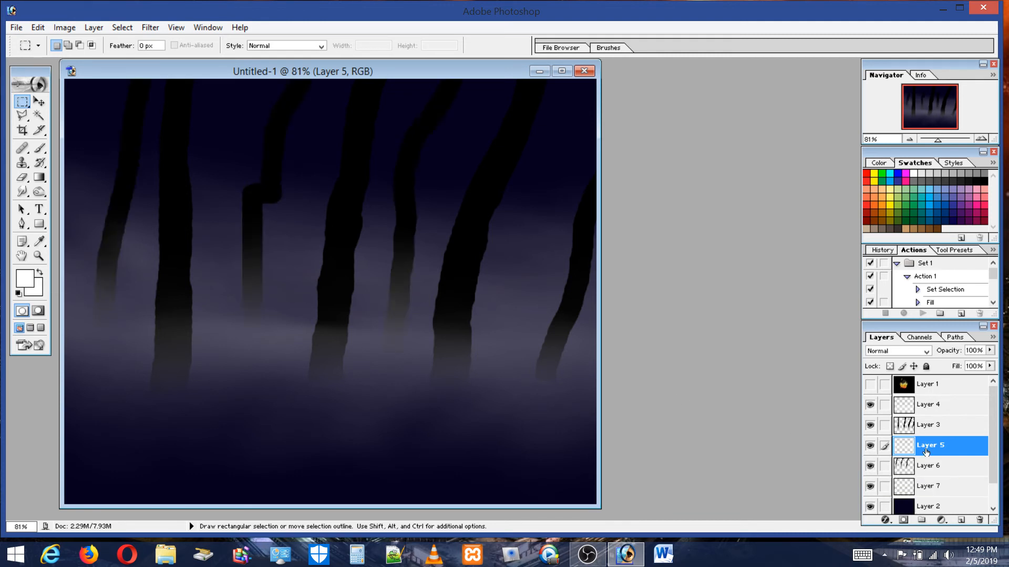
Toggle the mist on Layers 5, 7 and 4 off and on to compare each layer's effect among the trees
{"action": "left_click", "coordinate": [870, 446]}
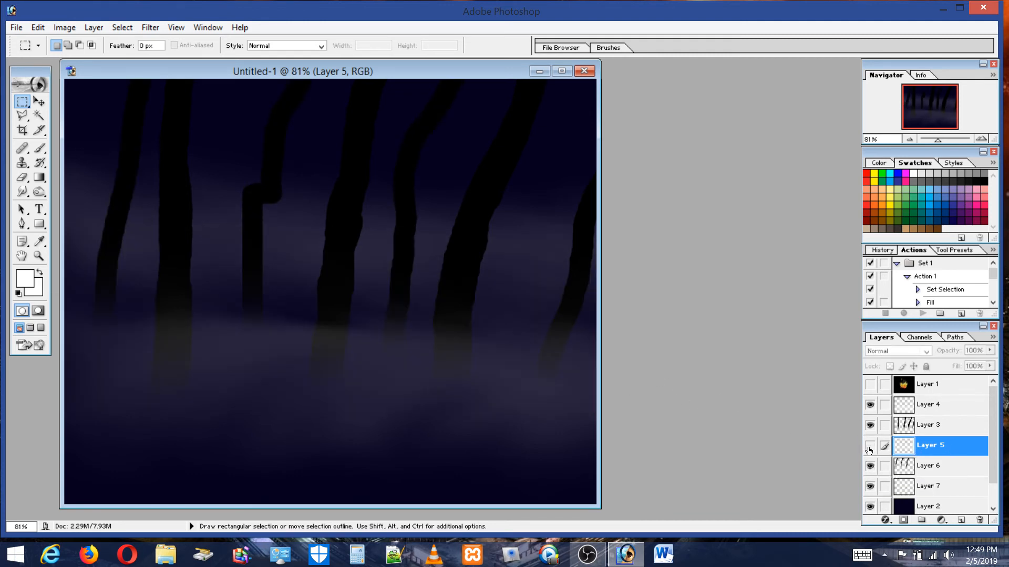
{"action": "left_click", "coordinate": [869, 447]}
{"action": "left_click", "coordinate": [869, 446]}
{"action": "left_click", "coordinate": [870, 487]}
{"action": "left_click", "coordinate": [869, 487]}
{"action": "left_click", "coordinate": [870, 409]}
{"action": "left_click", "coordinate": [939, 410]}
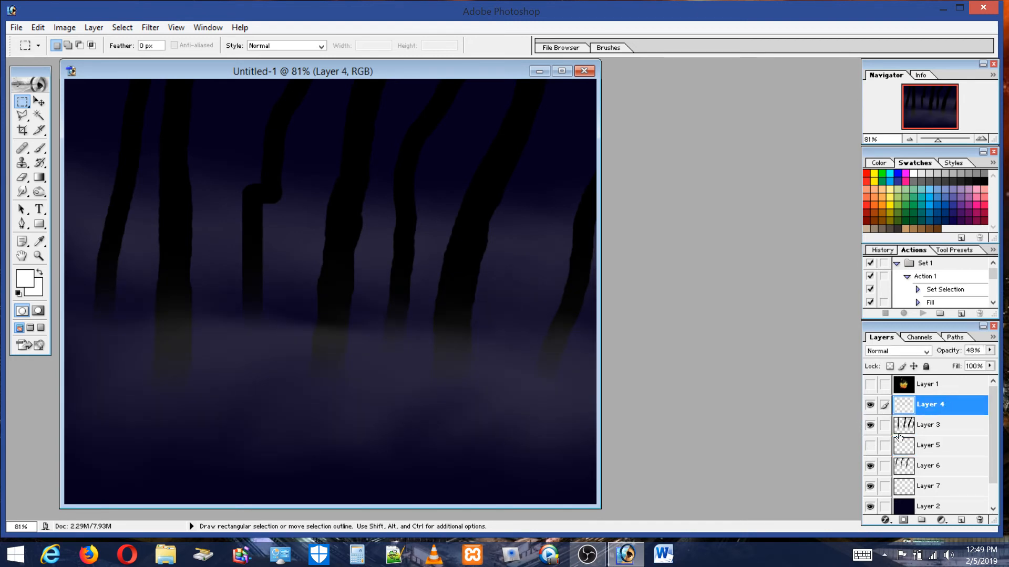
{"action": "left_click", "coordinate": [869, 446]}
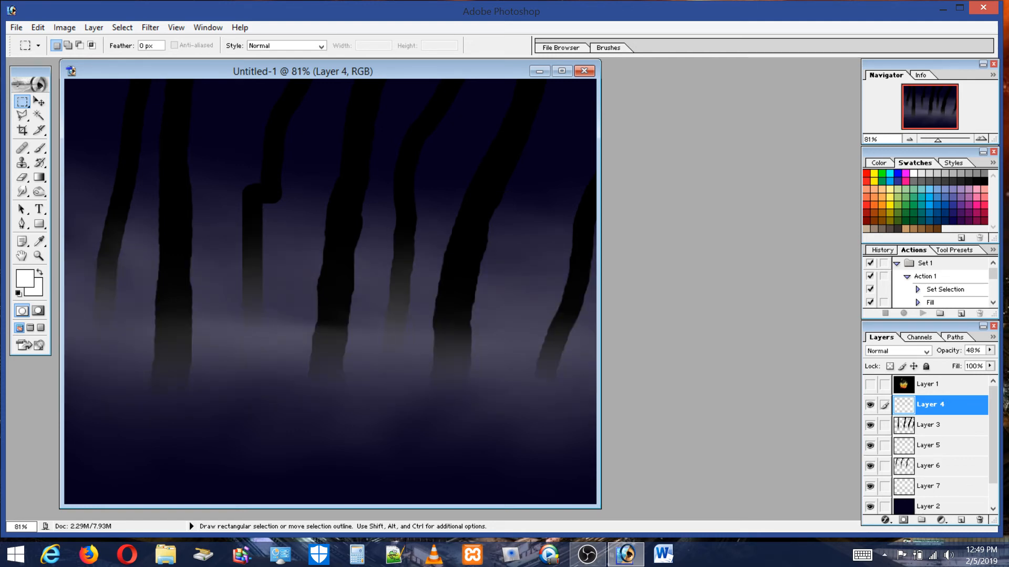
Smudge the low mist on Layer 4 around the tree bases into wisps, using a 65 px brush at 28% strength
{"action": "left_click", "coordinate": [41, 148]}
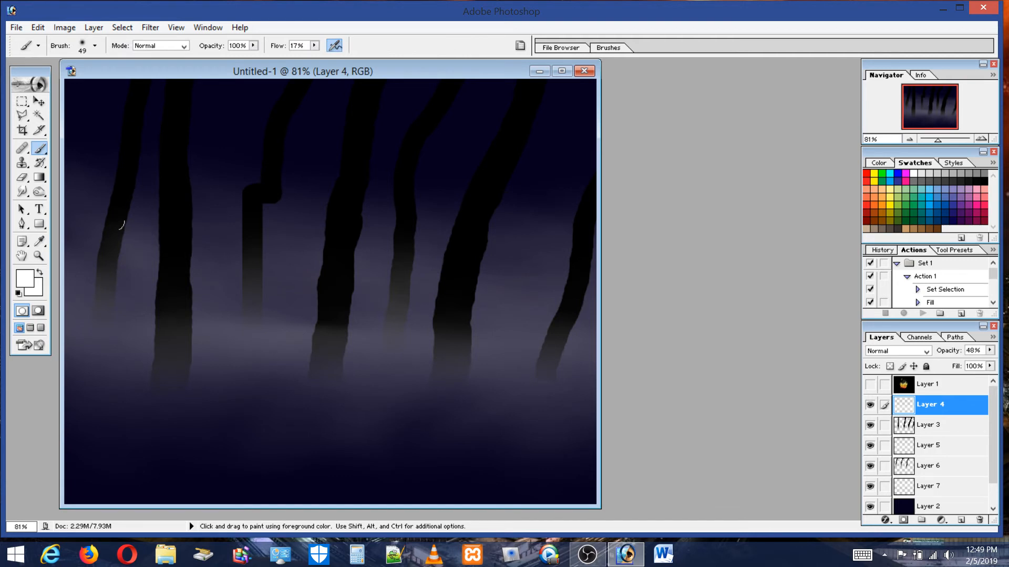
{"action": "left_click", "coordinate": [23, 192]}
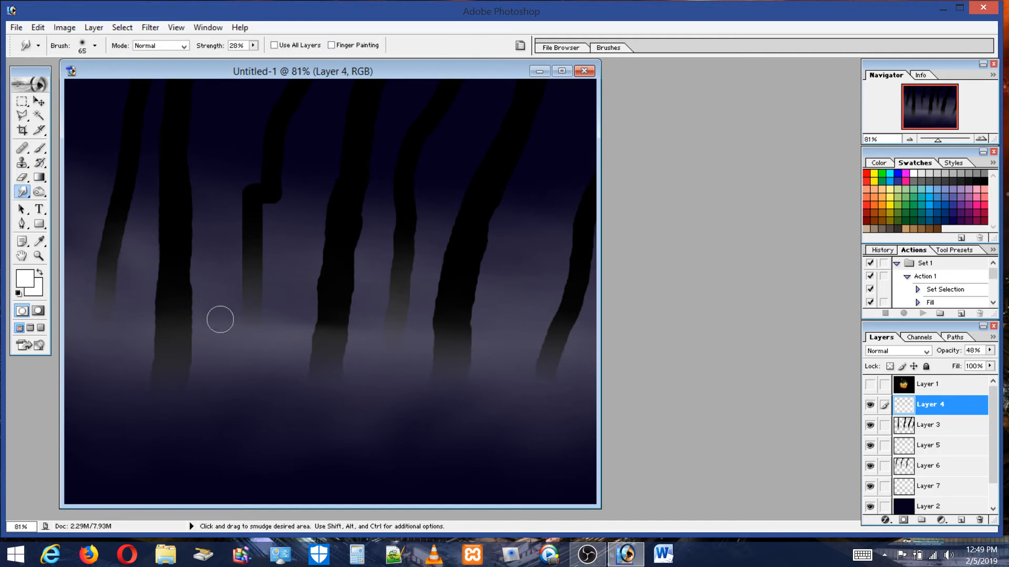
{"action": "mouse_move", "coordinate": [292, 356]}
{"action": "left_mouse_down"}
{"action": "mouse_move", "coordinate": [231, 310]}
{"action": "mouse_move", "coordinate": [325, 340]}
{"action": "mouse_move", "coordinate": [238, 318]}
{"action": "mouse_move", "coordinate": [200, 293]}
{"action": "mouse_move", "coordinate": [334, 356]}
{"action": "mouse_move", "coordinate": [222, 312]}
{"action": "mouse_move", "coordinate": [263, 339]}
{"action": "mouse_move", "coordinate": [307, 354]}
{"action": "mouse_move", "coordinate": [212, 307]}
{"action": "mouse_move", "coordinate": [336, 357]}
{"action": "mouse_move", "coordinate": [225, 312]}
{"action": "mouse_move", "coordinate": [239, 330]}
{"action": "mouse_move", "coordinate": [322, 348]}
{"action": "mouse_move", "coordinate": [238, 325]}
{"action": "left_mouse_up"}
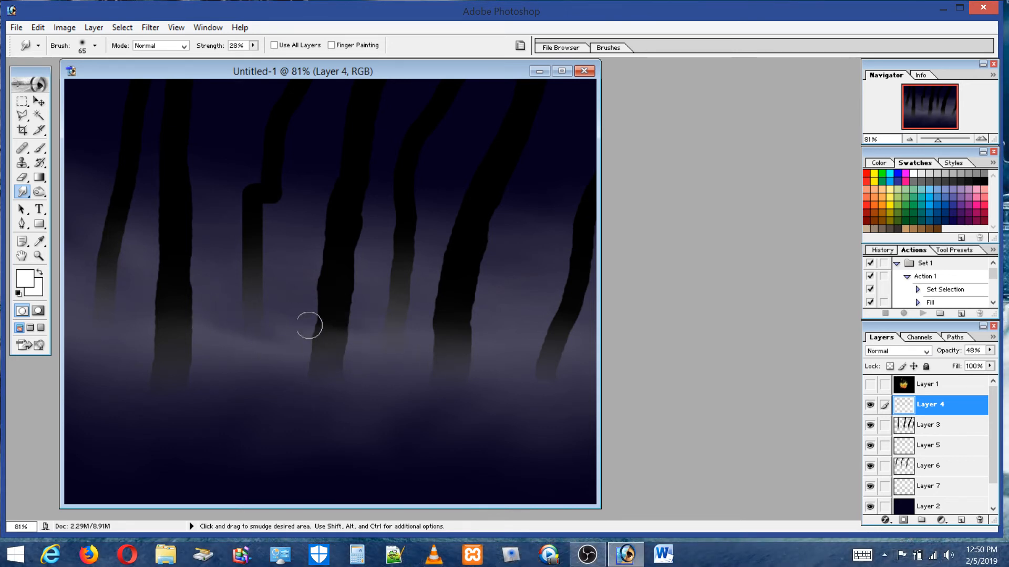
{"action": "left_click_drag", "start_coordinate": [348, 325], "coordinate": [439, 357]}
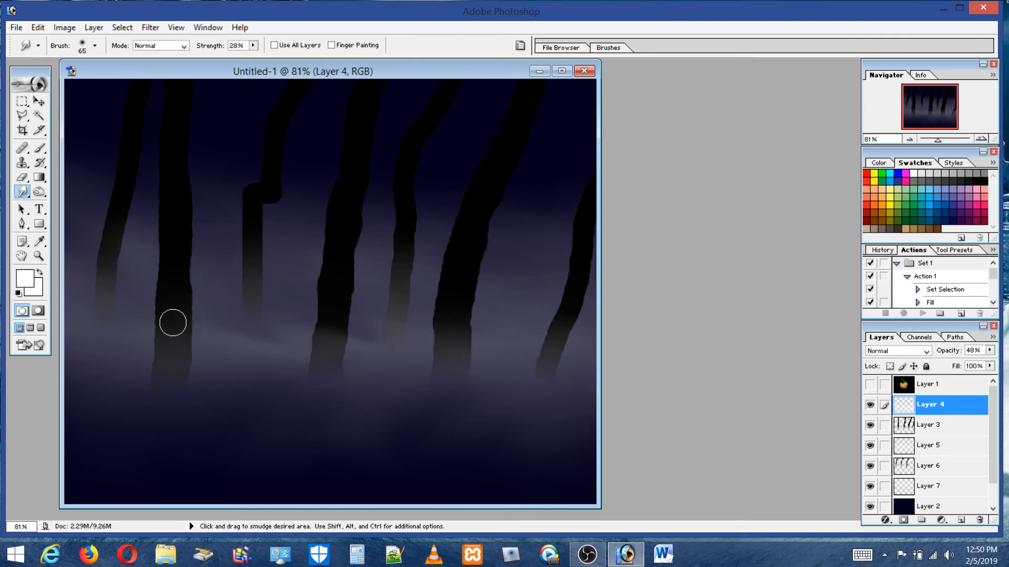
{"action": "left_click_drag", "start_coordinate": [173, 323], "coordinate": [216, 342]}
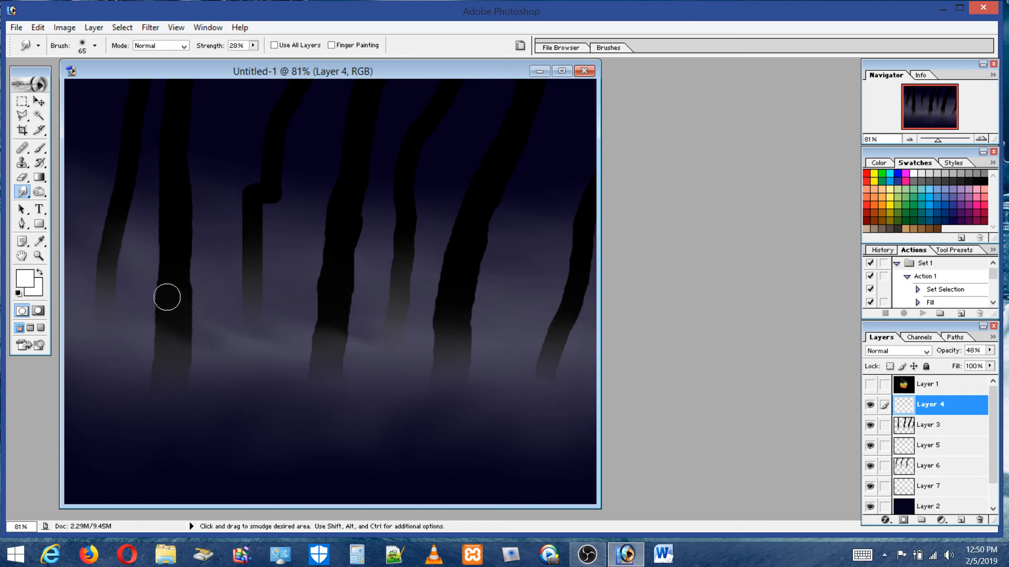
{"action": "left_click_drag", "start_coordinate": [167, 298], "coordinate": [284, 350]}
{"action": "mouse_move", "coordinate": [230, 324]}
{"action": "left_mouse_down"}
{"action": "mouse_move", "coordinate": [375, 344]}
{"action": "mouse_move", "coordinate": [275, 346]}
{"action": "mouse_move", "coordinate": [281, 352]}
{"action": "left_mouse_up"}
{"action": "mouse_move", "coordinate": [191, 335]}
{"action": "left_mouse_down"}
{"action": "mouse_move", "coordinate": [279, 356]}
{"action": "mouse_move", "coordinate": [245, 365]}
{"action": "mouse_move", "coordinate": [297, 365]}
{"action": "left_mouse_up"}
{"action": "left_click_drag", "start_coordinate": [216, 349], "coordinate": [317, 365]}
{"action": "mouse_move", "coordinate": [186, 342]}
{"action": "left_mouse_down"}
{"action": "mouse_move", "coordinate": [367, 349]}
{"action": "mouse_move", "coordinate": [272, 317]}
{"action": "mouse_move", "coordinate": [275, 308]}
{"action": "mouse_move", "coordinate": [370, 361]}
{"action": "mouse_move", "coordinate": [314, 327]}
{"action": "mouse_move", "coordinate": [353, 330]}
{"action": "mouse_move", "coordinate": [324, 334]}
{"action": "mouse_move", "coordinate": [298, 314]}
{"action": "mouse_move", "coordinate": [371, 352]}
{"action": "mouse_move", "coordinate": [288, 305]}
{"action": "mouse_move", "coordinate": [397, 354]}
{"action": "mouse_move", "coordinate": [294, 308]}
{"action": "mouse_move", "coordinate": [414, 348]}
{"action": "mouse_move", "coordinate": [425, 317]}
{"action": "mouse_move", "coordinate": [475, 351]}
{"action": "mouse_move", "coordinate": [406, 300]}
{"action": "mouse_move", "coordinate": [491, 357]}
{"action": "mouse_move", "coordinate": [405, 303]}
{"action": "mouse_move", "coordinate": [490, 354]}
{"action": "mouse_move", "coordinate": [434, 307]}
{"action": "mouse_move", "coordinate": [517, 356]}
{"action": "mouse_move", "coordinate": [433, 300]}
{"action": "mouse_move", "coordinate": [498, 351]}
{"action": "mouse_move", "coordinate": [430, 302]}
{"action": "mouse_move", "coordinate": [493, 342]}
{"action": "mouse_move", "coordinate": [425, 372]}
{"action": "mouse_move", "coordinate": [343, 327]}
{"action": "mouse_move", "coordinate": [390, 383]}
{"action": "mouse_move", "coordinate": [337, 324]}
{"action": "mouse_move", "coordinate": [441, 368]}
{"action": "mouse_move", "coordinate": [334, 319]}
{"action": "mouse_move", "coordinate": [318, 327]}
{"action": "mouse_move", "coordinate": [488, 365]}
{"action": "mouse_move", "coordinate": [538, 361]}
{"action": "mouse_move", "coordinate": [440, 364]}
{"action": "mouse_move", "coordinate": [403, 335]}
{"action": "mouse_move", "coordinate": [526, 339]}
{"action": "mouse_move", "coordinate": [368, 356]}
{"action": "mouse_move", "coordinate": [269, 335]}
{"action": "mouse_move", "coordinate": [222, 344]}
{"action": "mouse_move", "coordinate": [317, 350]}
{"action": "mouse_move", "coordinate": [122, 322]}
{"action": "mouse_move", "coordinate": [103, 304]}
{"action": "mouse_move", "coordinate": [155, 365]}
{"action": "mouse_move", "coordinate": [101, 302]}
{"action": "mouse_move", "coordinate": [73, 300]}
{"action": "mouse_move", "coordinate": [181, 354]}
{"action": "mouse_move", "coordinate": [108, 271]}
{"action": "mouse_move", "coordinate": [136, 300]}
{"action": "left_mouse_up"}
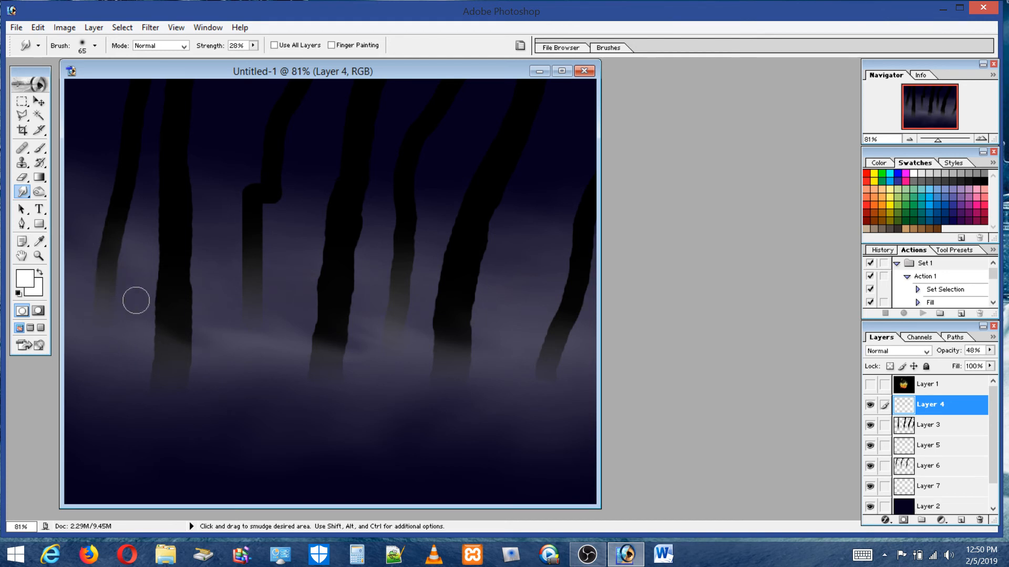
Smudge the mist on Layer 5 between the tree trunks into wisps, using the 65 px brush at 28% strength
{"action": "left_click", "coordinate": [946, 451]}
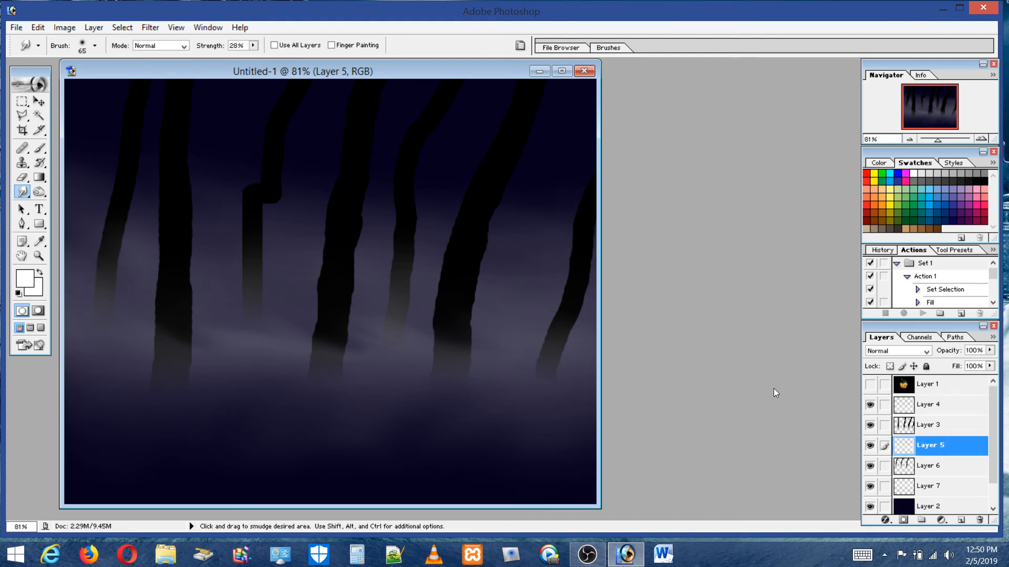
{"action": "mouse_move", "coordinate": [407, 290]}
{"action": "left_mouse_down"}
{"action": "mouse_move", "coordinate": [391, 253]}
{"action": "mouse_move", "coordinate": [409, 237]}
{"action": "left_mouse_up"}
{"action": "left_click_drag", "start_coordinate": [274, 248], "coordinate": [248, 304]}
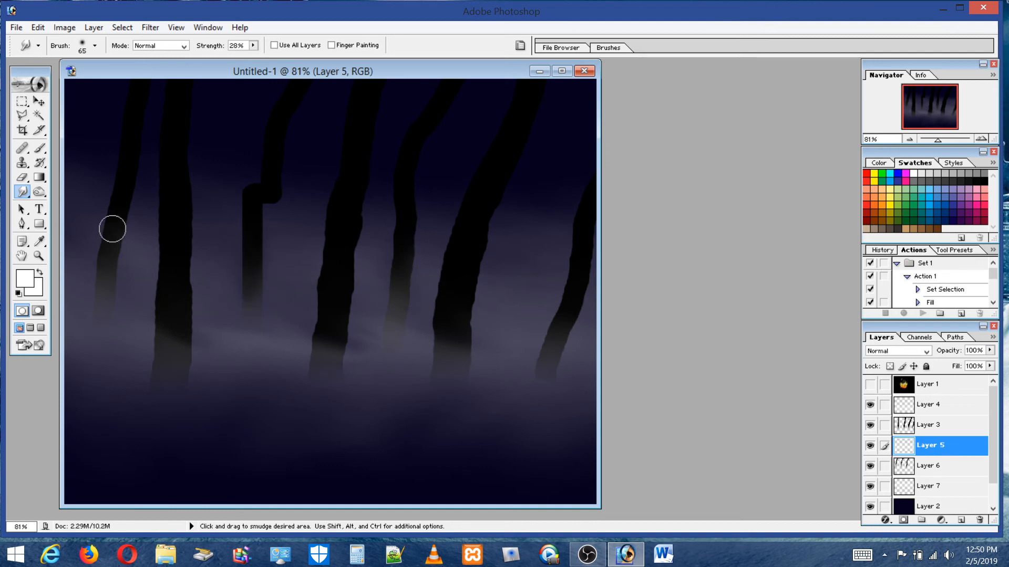
{"action": "mouse_move", "coordinate": [111, 228]}
{"action": "left_mouse_down"}
{"action": "mouse_move", "coordinate": [94, 282]}
{"action": "mouse_move", "coordinate": [117, 208]}
{"action": "mouse_move", "coordinate": [105, 295]}
{"action": "mouse_move", "coordinate": [121, 219]}
{"action": "mouse_move", "coordinate": [137, 287]}
{"action": "left_mouse_up"}
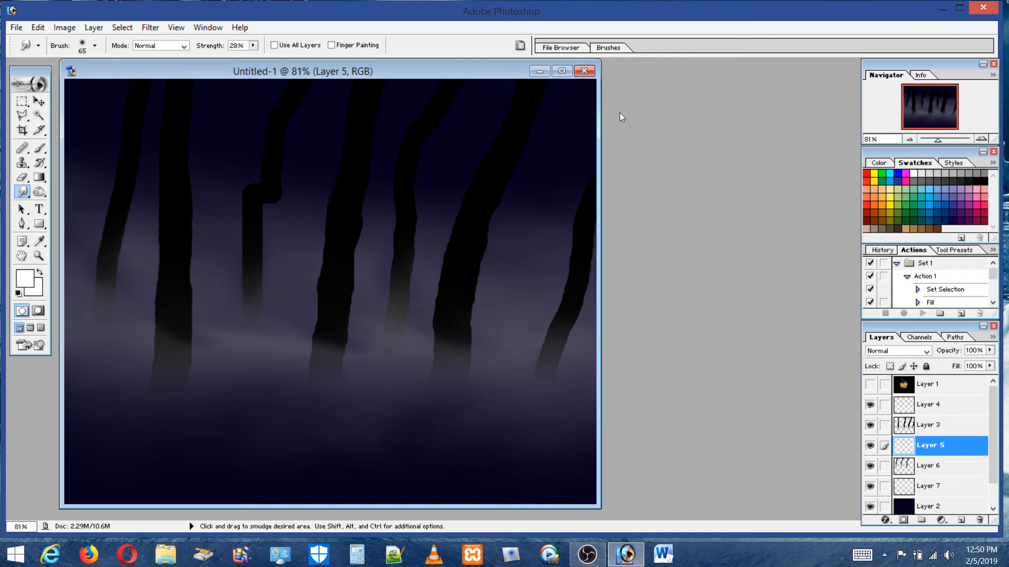
Hide forest Layers 4, 3, 5, 6, 7 and 2, and briefly show Layer 1 to view the fire painting
{"action": "left_click", "coordinate": [870, 404]}
{"action": "left_click", "coordinate": [870, 425]}
{"action": "left_click", "coordinate": [870, 445]}
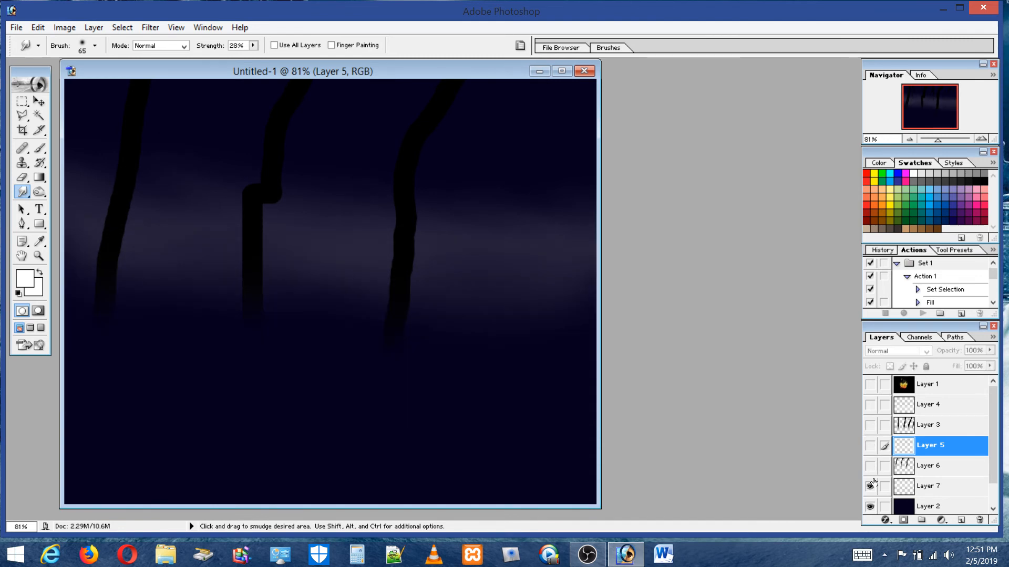
{"action": "left_click", "coordinate": [871, 485]}
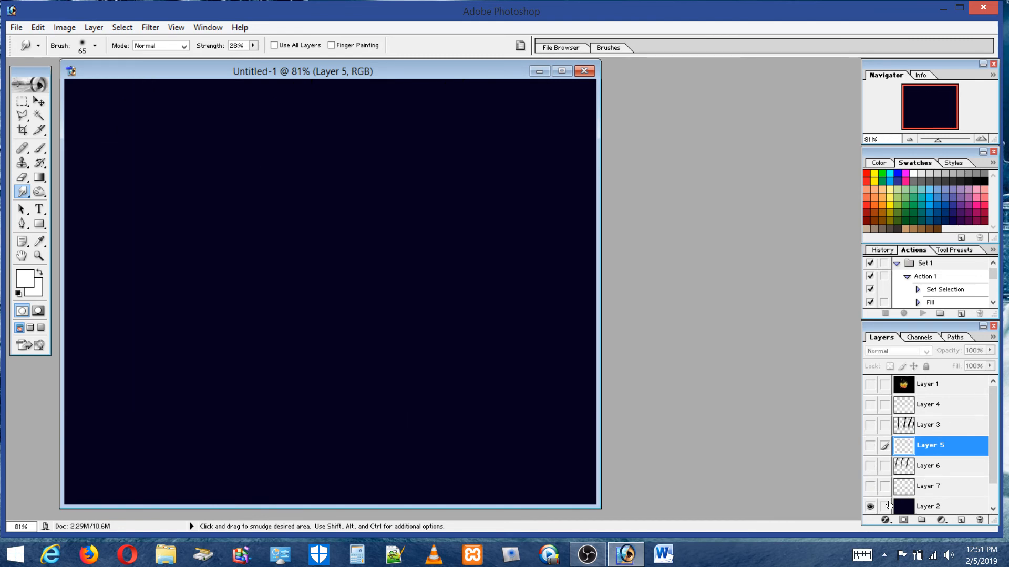
{"action": "left_click", "coordinate": [870, 507]}
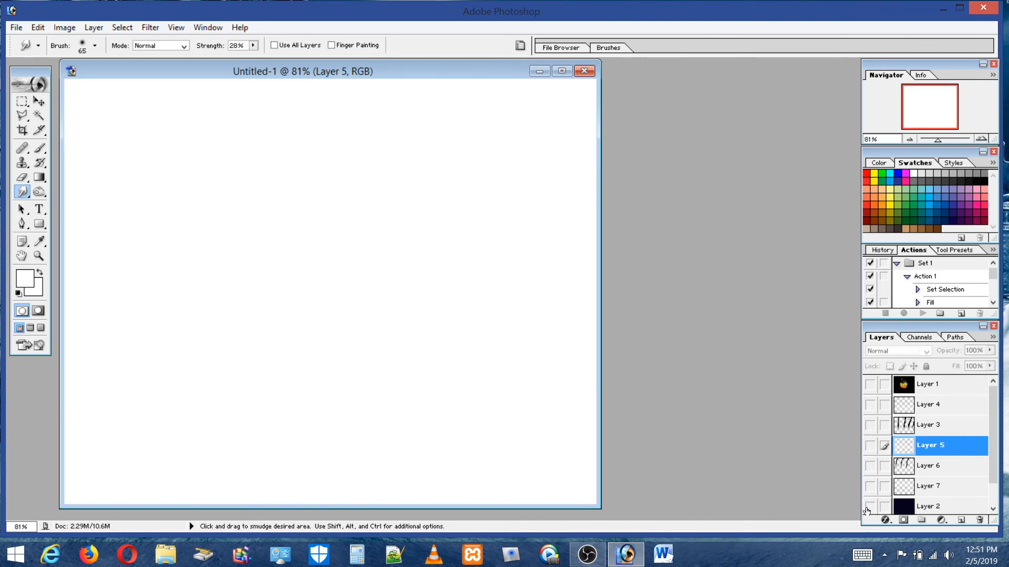
{"action": "left_click", "coordinate": [869, 385]}
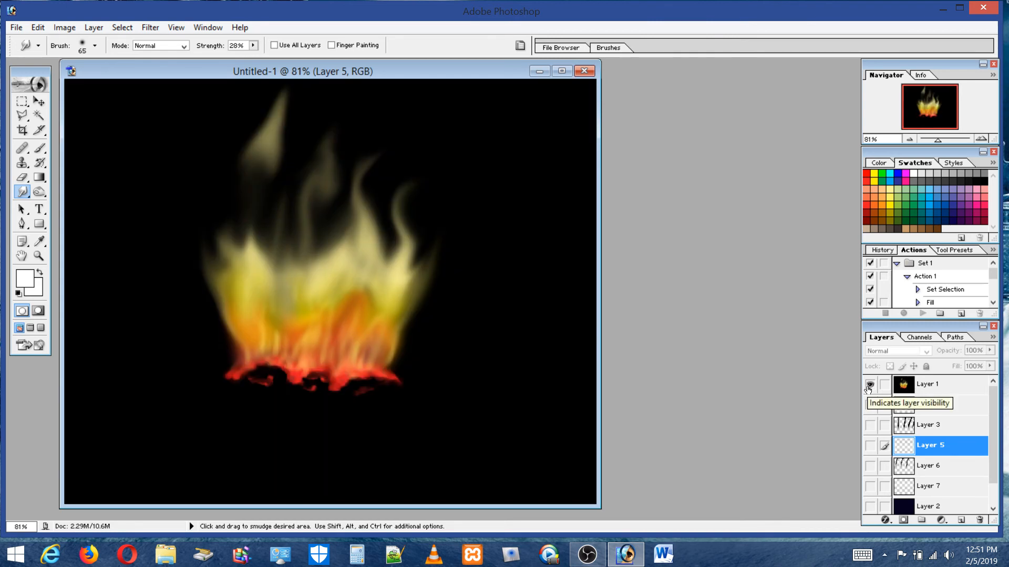
{"action": "left_click", "coordinate": [868, 388]}
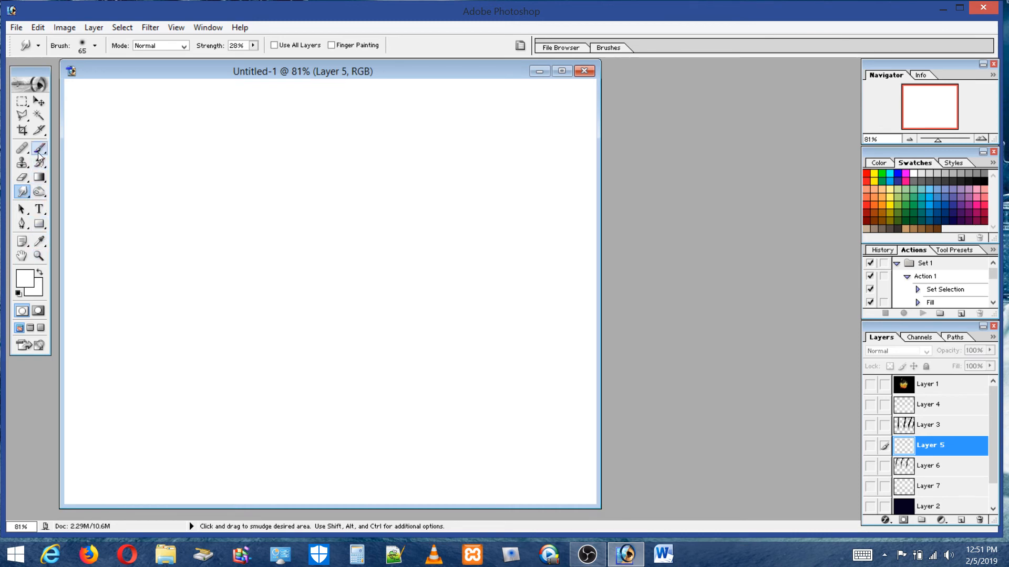
Draw a wide elliptical selection across the middle of the canvas with the Elliptical Marquee tool
{"action": "left_click", "coordinate": [25, 103]}
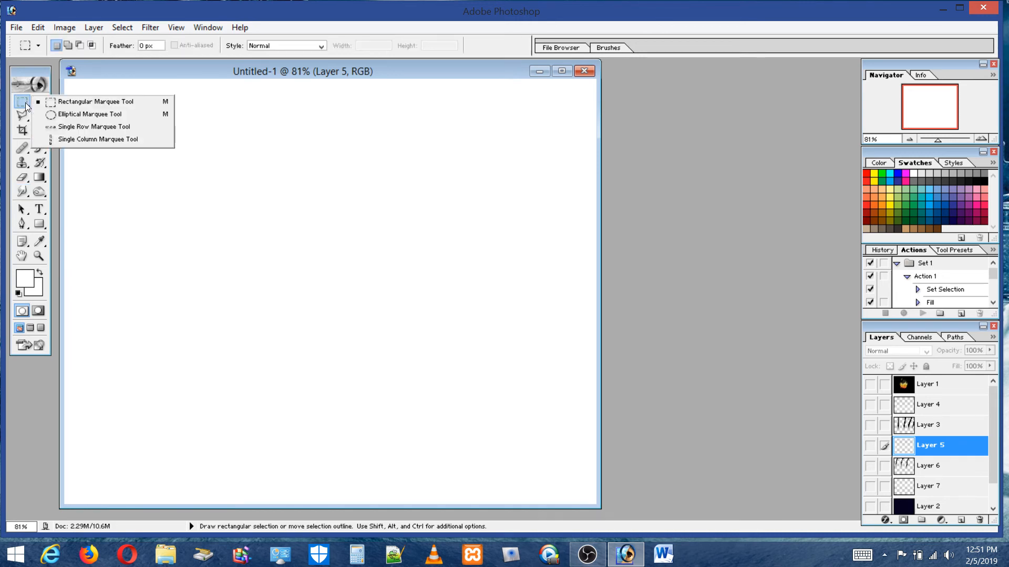
{"action": "left_click", "coordinate": [89, 114]}
{"action": "left_click_drag", "start_coordinate": [245, 174], "coordinate": [526, 370]}
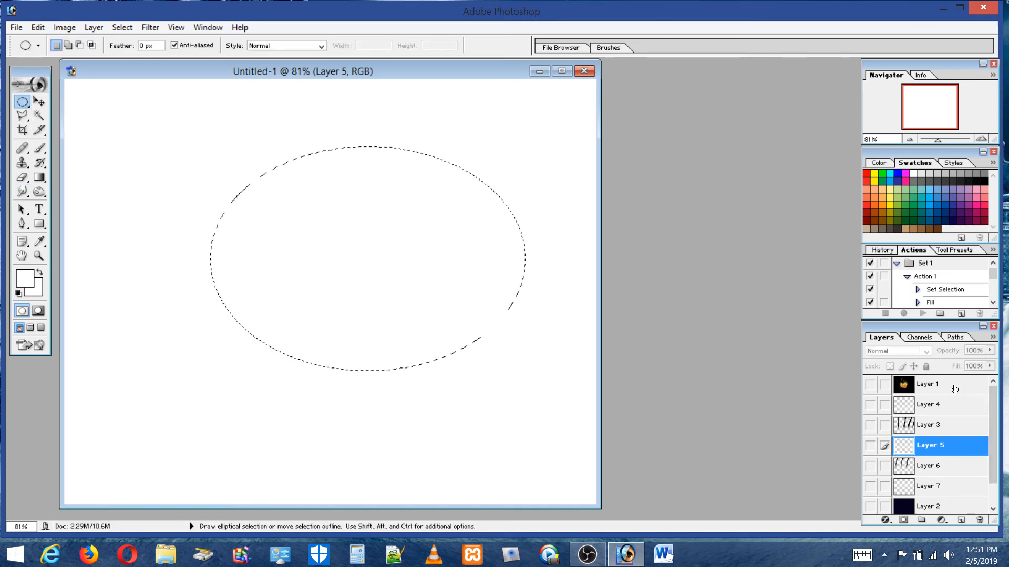
Create a new layer set beneath the visible Layer 1 and move Layers 4, 3 and 5 into it
{"action": "left_click", "coordinate": [930, 384]}
{"action": "left_click", "coordinate": [870, 384]}
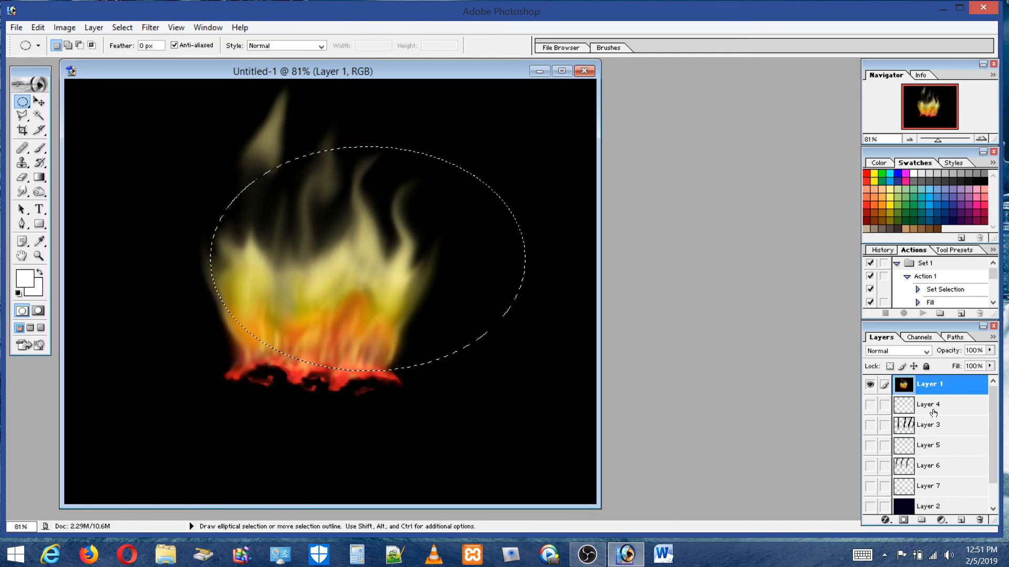
{"action": "left_click", "coordinate": [923, 520]}
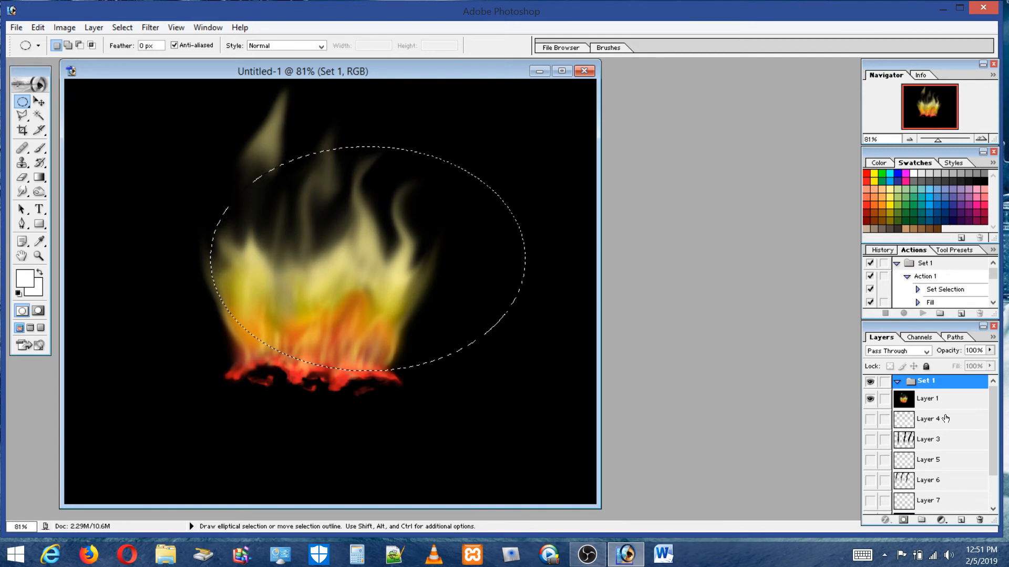
{"action": "left_click_drag", "start_coordinate": [944, 401], "coordinate": [928, 440]}
{"action": "mouse_move", "coordinate": [928, 403]}
{"action": "left_mouse_down"}
{"action": "mouse_move", "coordinate": [930, 439]}
{"action": "mouse_move", "coordinate": [923, 404]}
{"action": "left_mouse_up"}
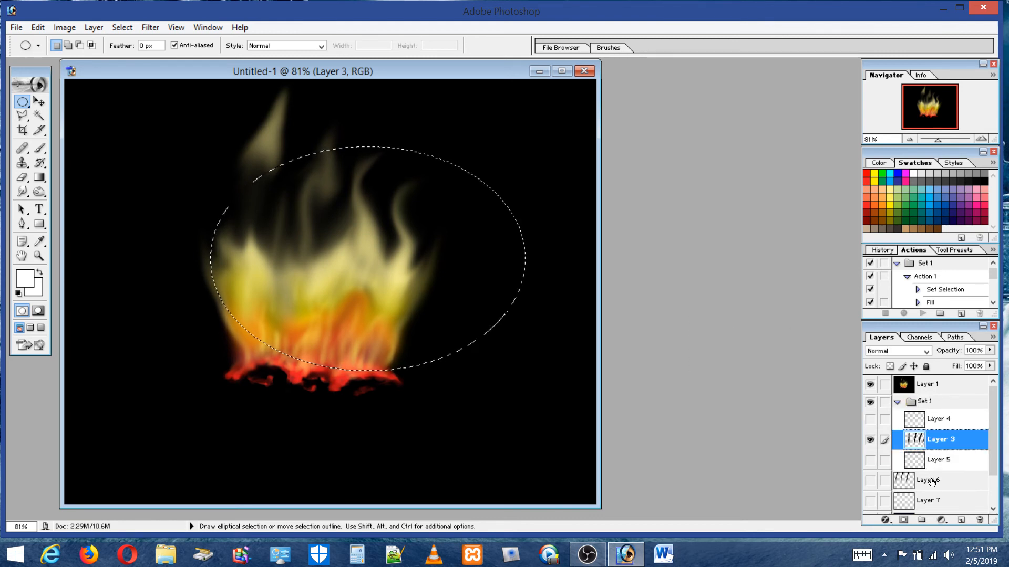
Move Layers 6, 7 and 2 into Set 1, placing Layer 2 at the bottom of the set below Layer 5
{"action": "left_click_drag", "start_coordinate": [931, 482], "coordinate": [942, 404]}
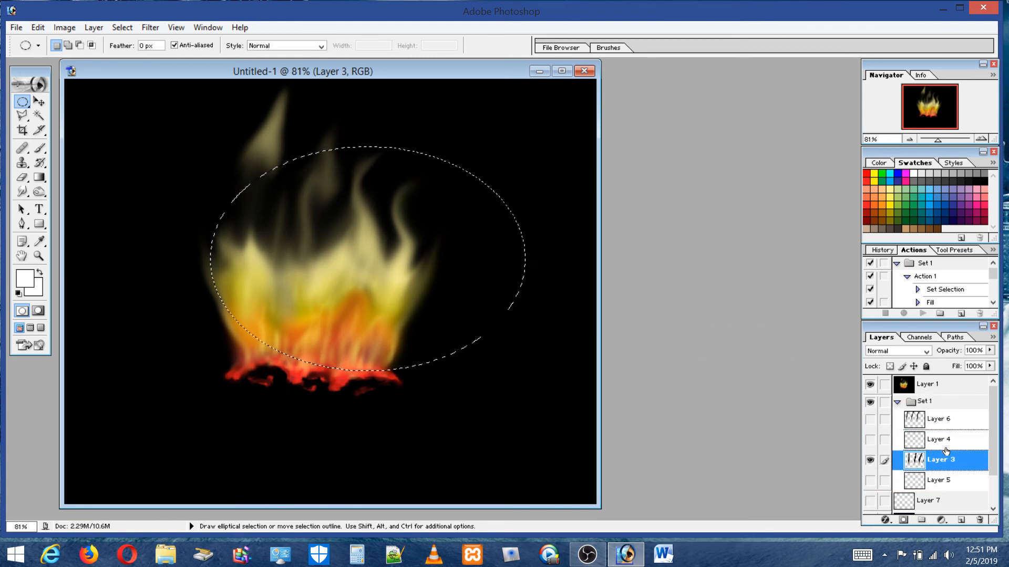
{"action": "left_click_drag", "start_coordinate": [930, 503], "coordinate": [936, 428]}
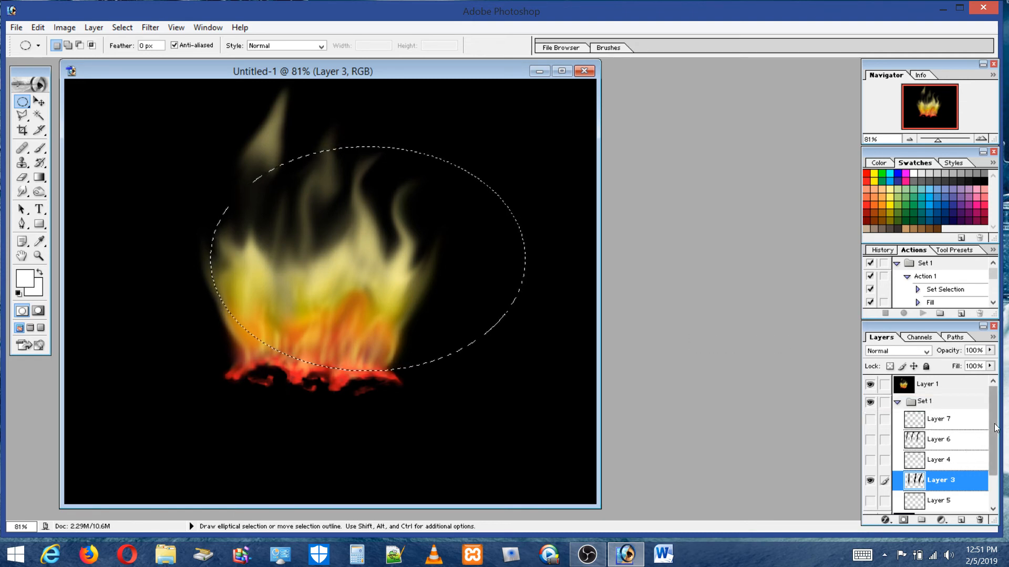
{"action": "mouse_move", "coordinate": [992, 432]}
{"action": "left_mouse_down"}
{"action": "mouse_move", "coordinate": [1003, 458]}
{"action": "mouse_move", "coordinate": [993, 442]}
{"action": "left_mouse_up"}
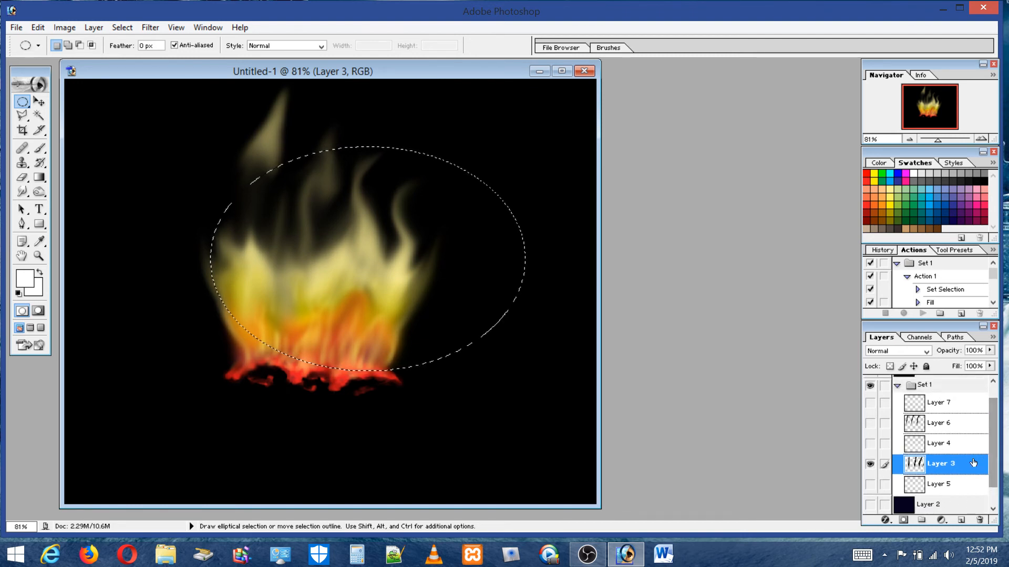
{"action": "left_click_drag", "start_coordinate": [928, 506], "coordinate": [933, 396]}
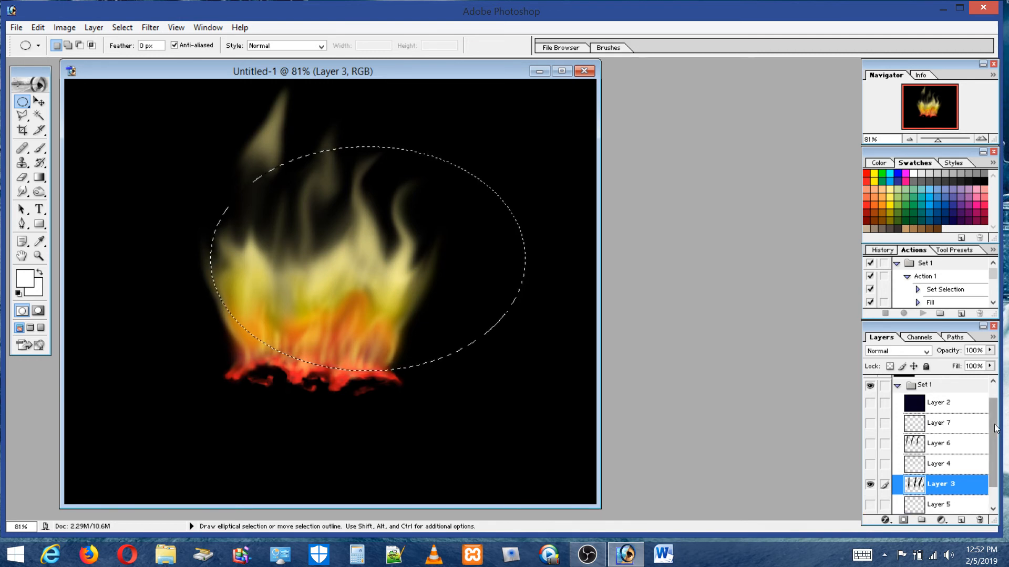
{"action": "scroll", "coordinate": [994, 428], "scroll_direction": "down", "scroll_amount": 1}
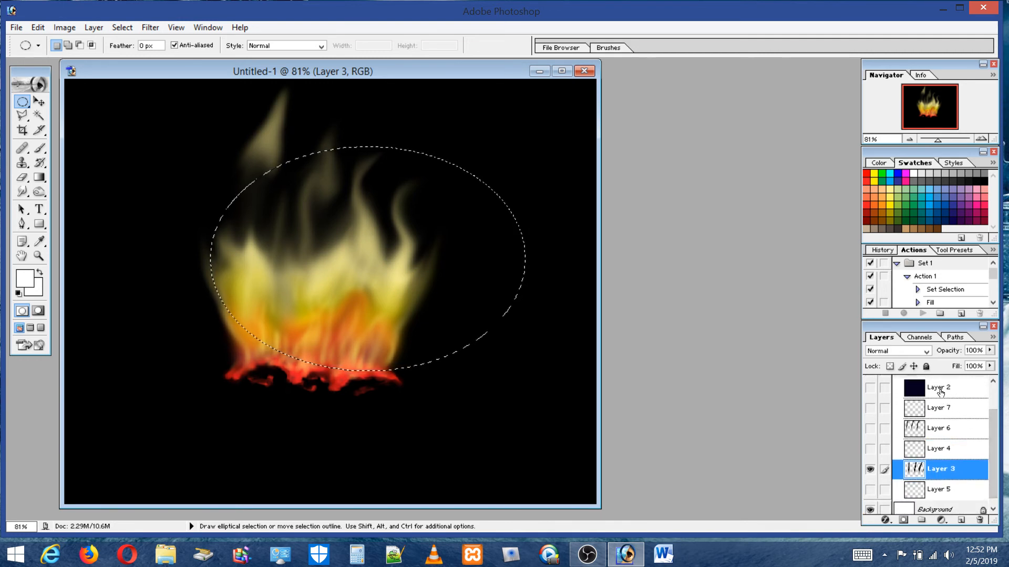
{"action": "left_click_drag", "start_coordinate": [940, 393], "coordinate": [947, 508]}
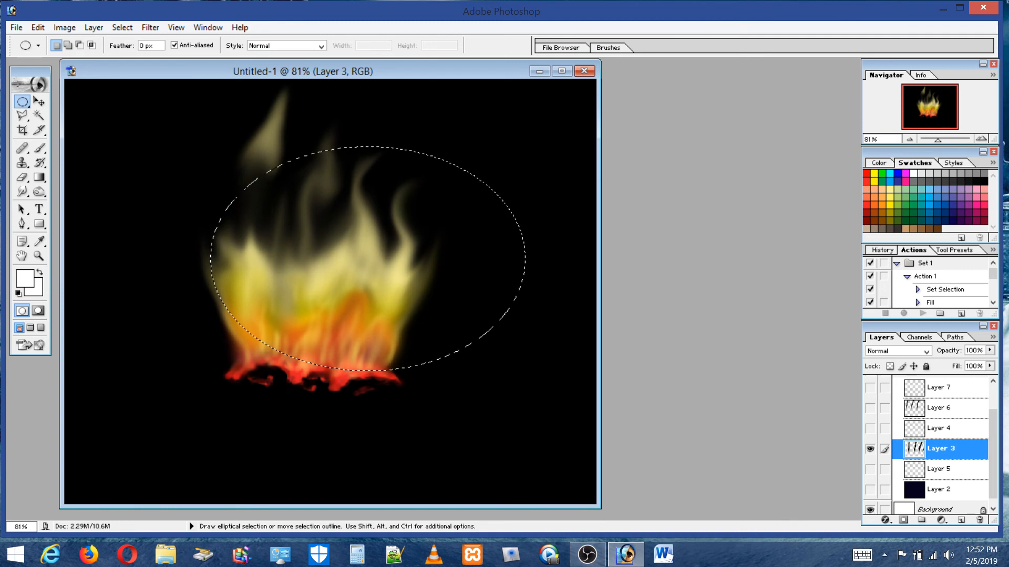
Hide the fire on Layer 1 and show Layers 2, 5, 4, 6 and 7 in the forest set
{"action": "scroll", "coordinate": [990, 439], "scroll_direction": "up", "scroll_amount": 1}
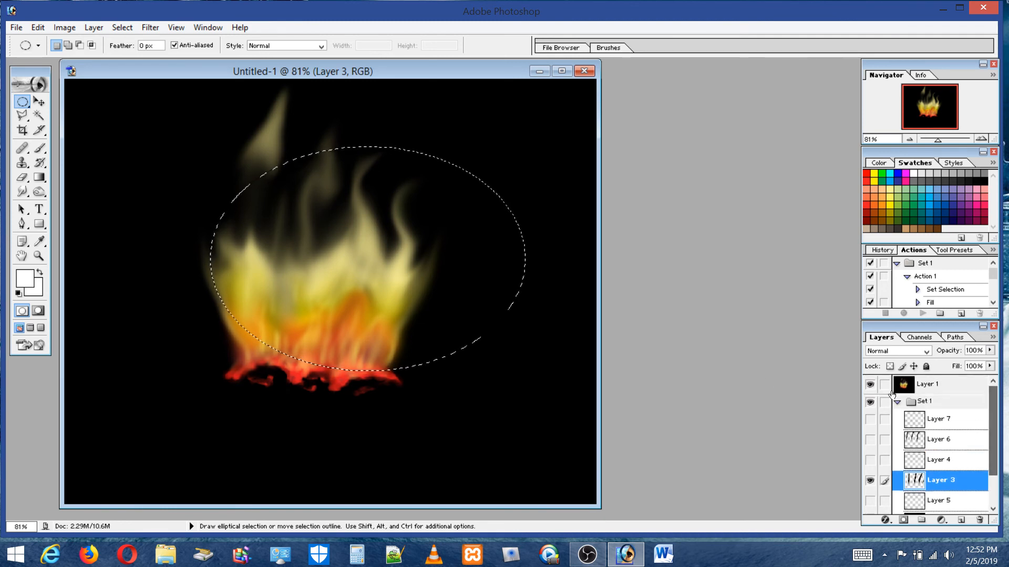
{"action": "left_click", "coordinate": [868, 389]}
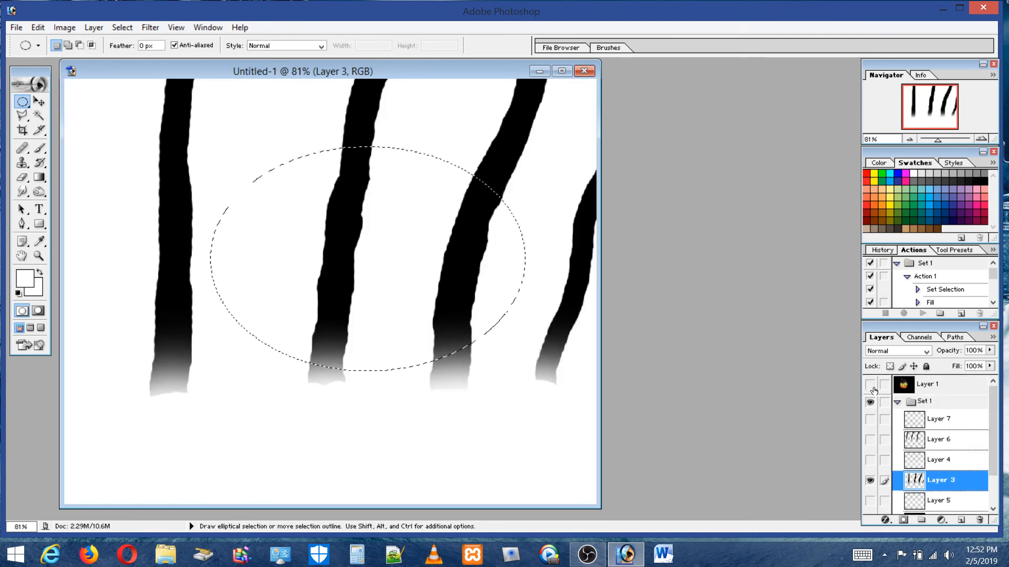
{"action": "scroll", "coordinate": [993, 452], "scroll_direction": "down", "scroll_amount": 2}
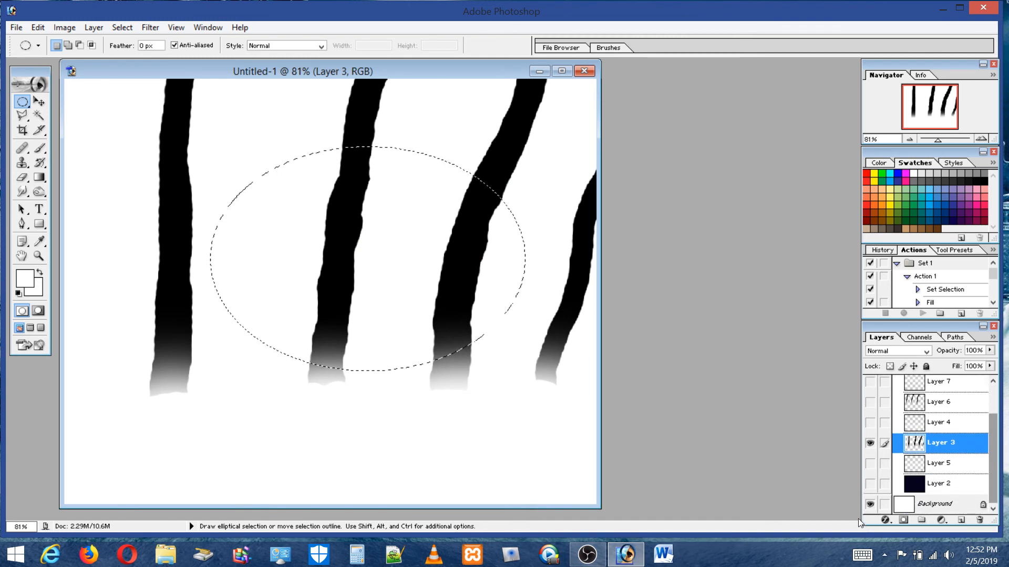
{"action": "left_click", "coordinate": [869, 484]}
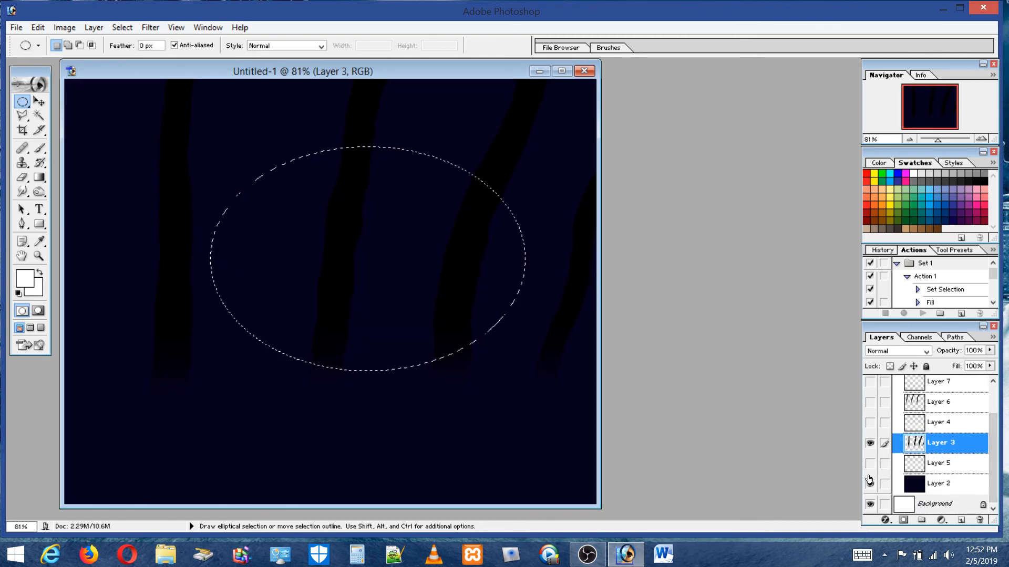
{"action": "left_click", "coordinate": [870, 462]}
{"action": "left_click", "coordinate": [870, 423]}
{"action": "left_click", "coordinate": [870, 402]}
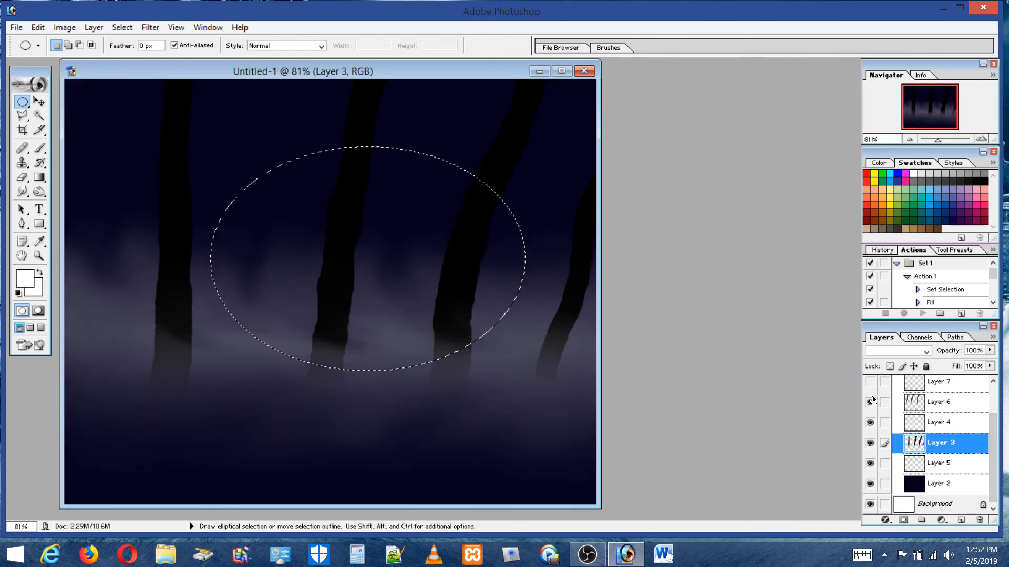
{"action": "left_click", "coordinate": [869, 381]}
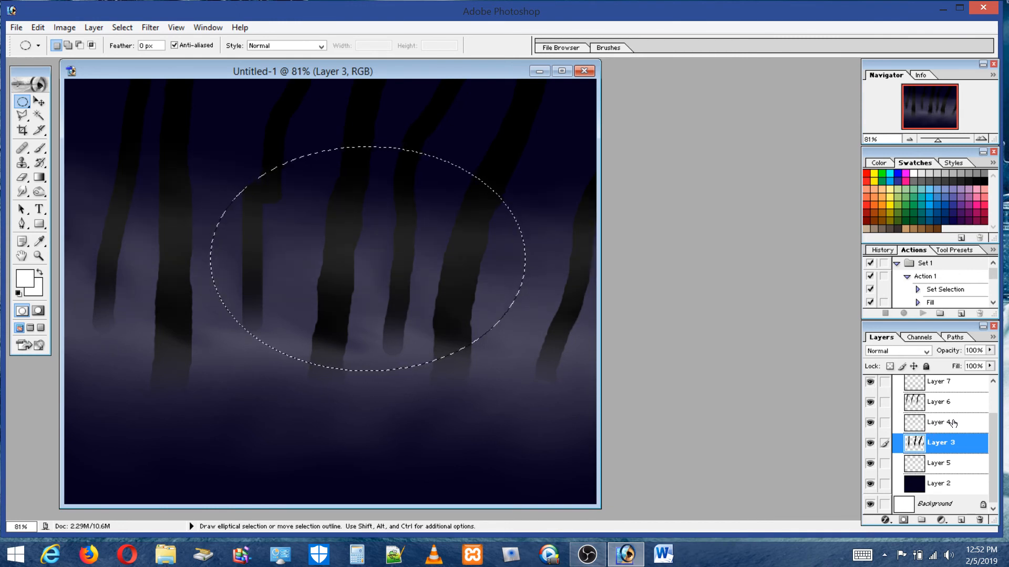
Compare the mist on Layers 4 and 5 and swap their order, placing Layer 5 above Layer 3 and Layer 4 below it
{"action": "left_click", "coordinate": [870, 424]}
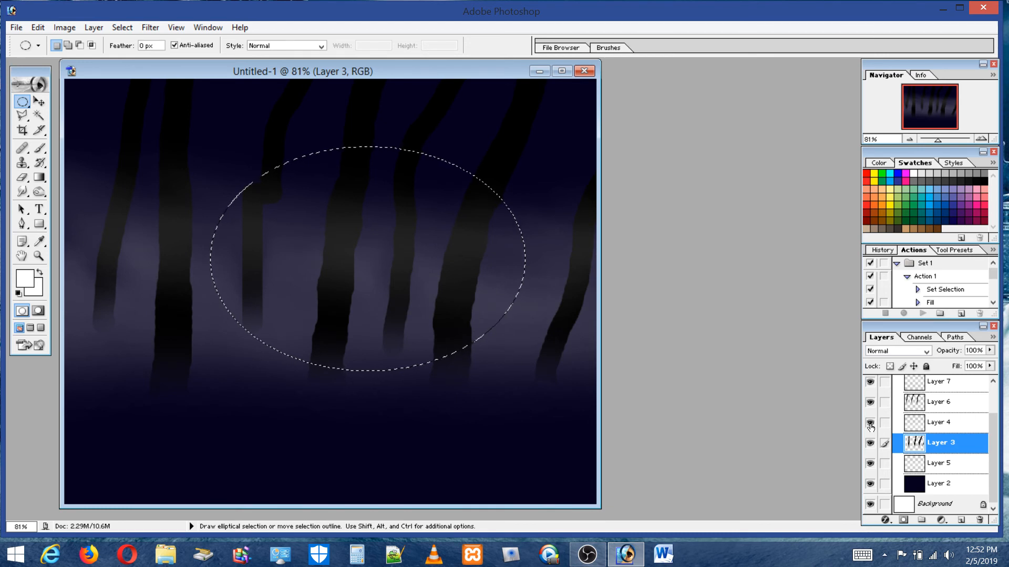
{"action": "left_click", "coordinate": [870, 423]}
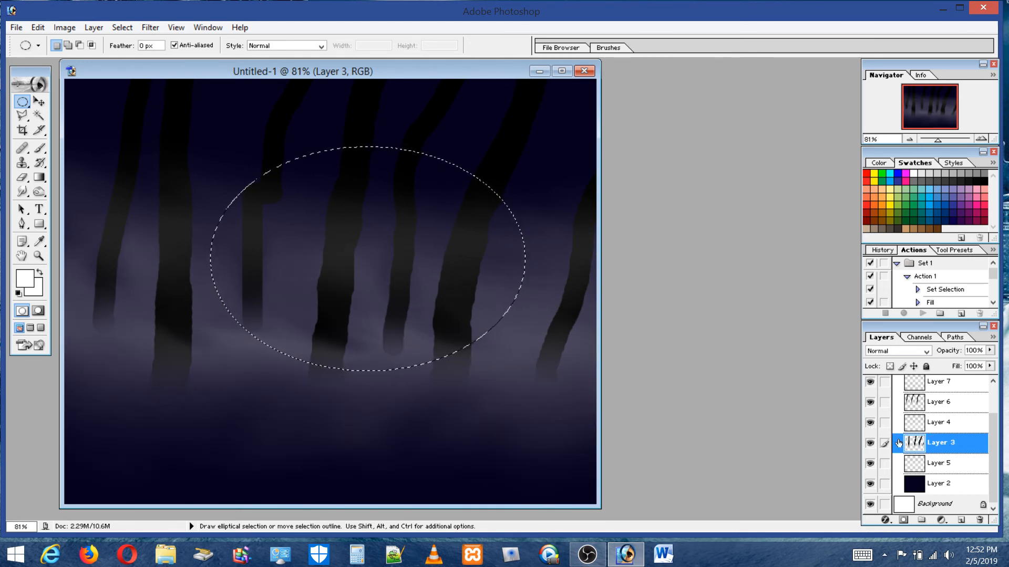
{"action": "left_click", "coordinate": [869, 423]}
{"action": "left_click", "coordinate": [869, 425]}
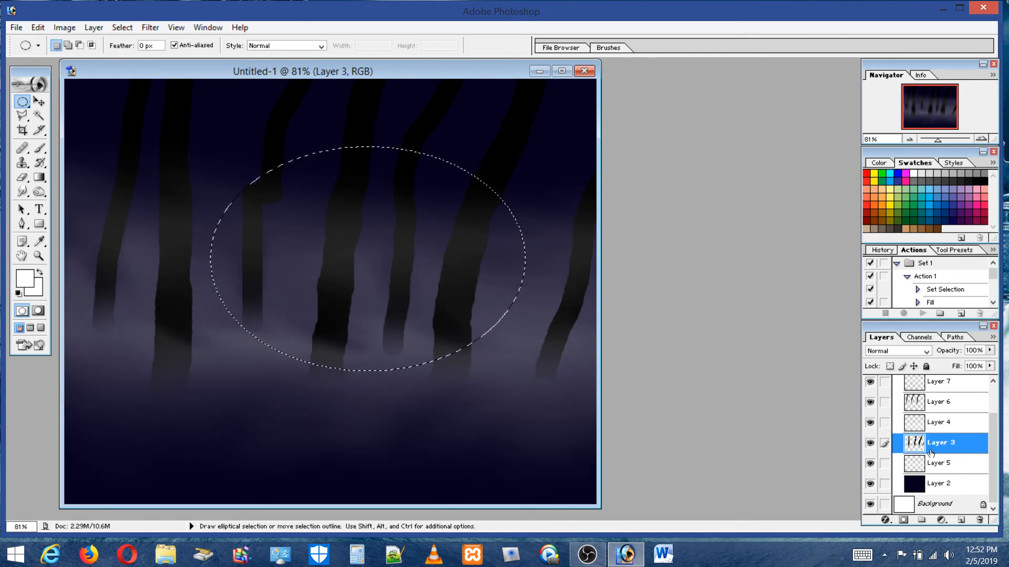
{"action": "left_click", "coordinate": [869, 464]}
{"action": "left_click", "coordinate": [870, 464]}
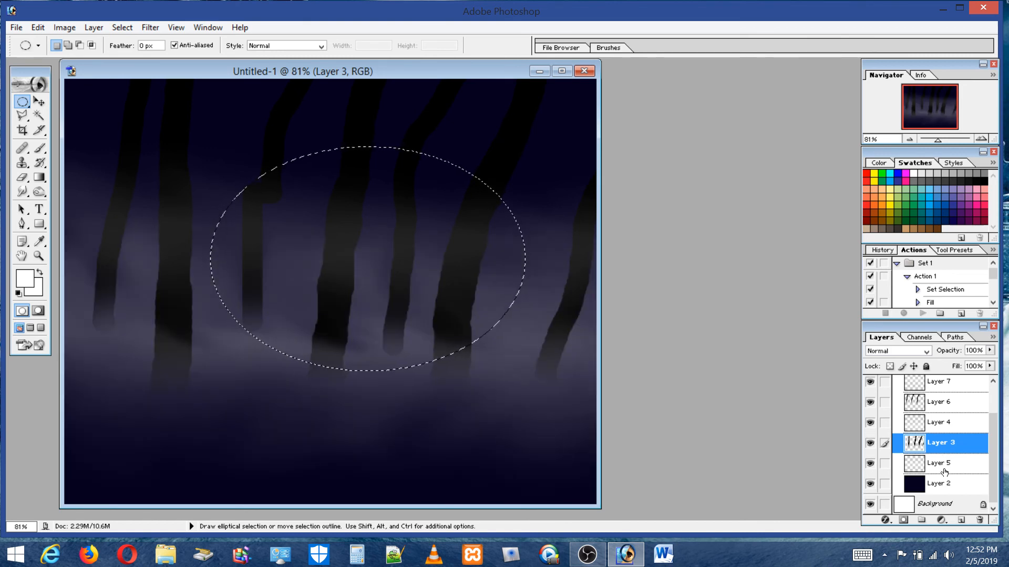
{"action": "mouse_move", "coordinate": [944, 472]}
{"action": "left_mouse_down"}
{"action": "mouse_move", "coordinate": [945, 423]}
{"action": "mouse_move", "coordinate": [940, 492]}
{"action": "mouse_move", "coordinate": [939, 473]}
{"action": "left_mouse_up"}
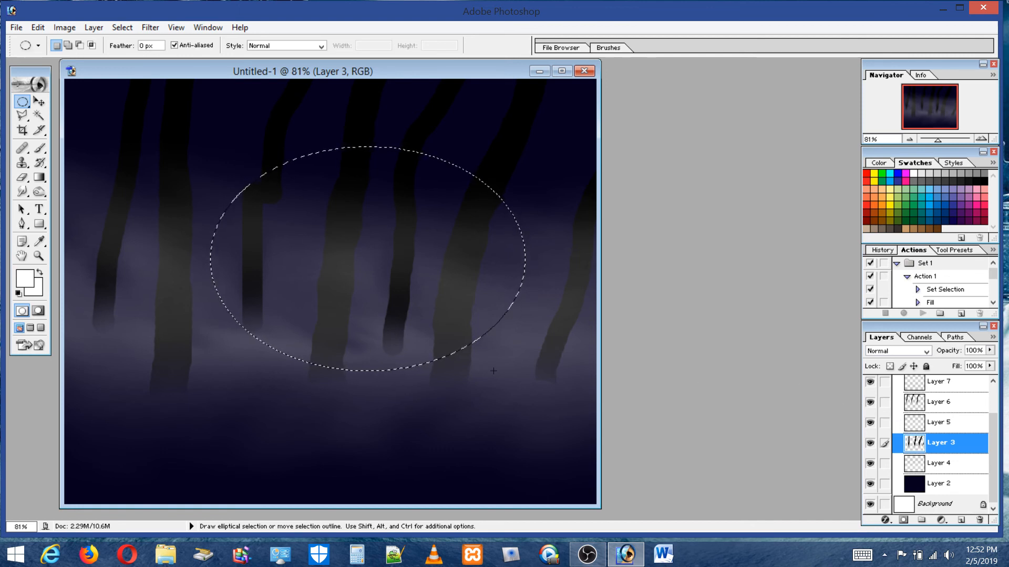
Check what Layers 7, 6 and 5 contribute by toggling their visibility, and make Layer 6 the active layer
{"action": "left_click", "coordinate": [871, 383]}
{"action": "left_click", "coordinate": [940, 402]}
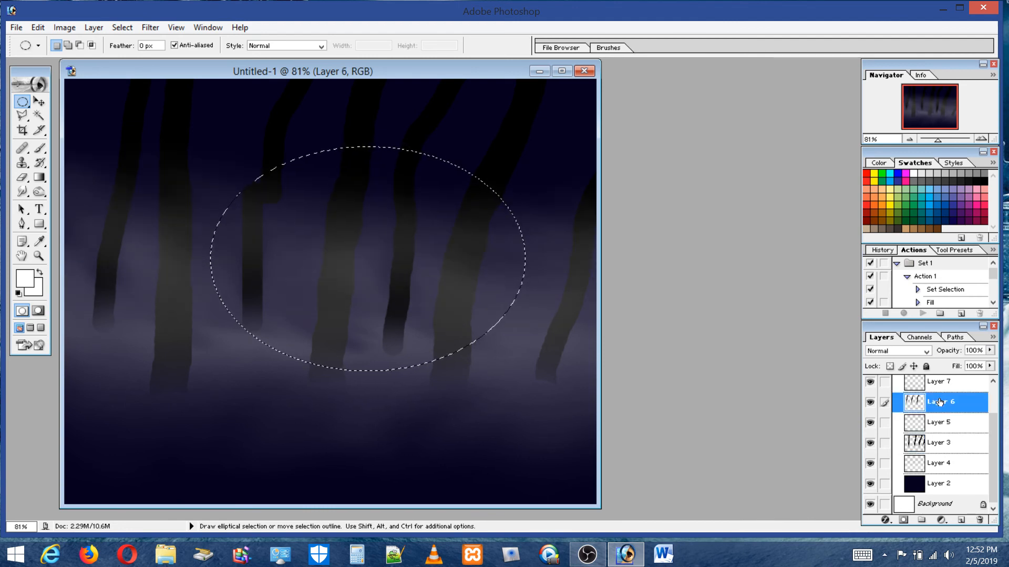
{"action": "left_click", "coordinate": [870, 404]}
{"action": "left_click", "coordinate": [870, 405]}
{"action": "left_click", "coordinate": [948, 428]}
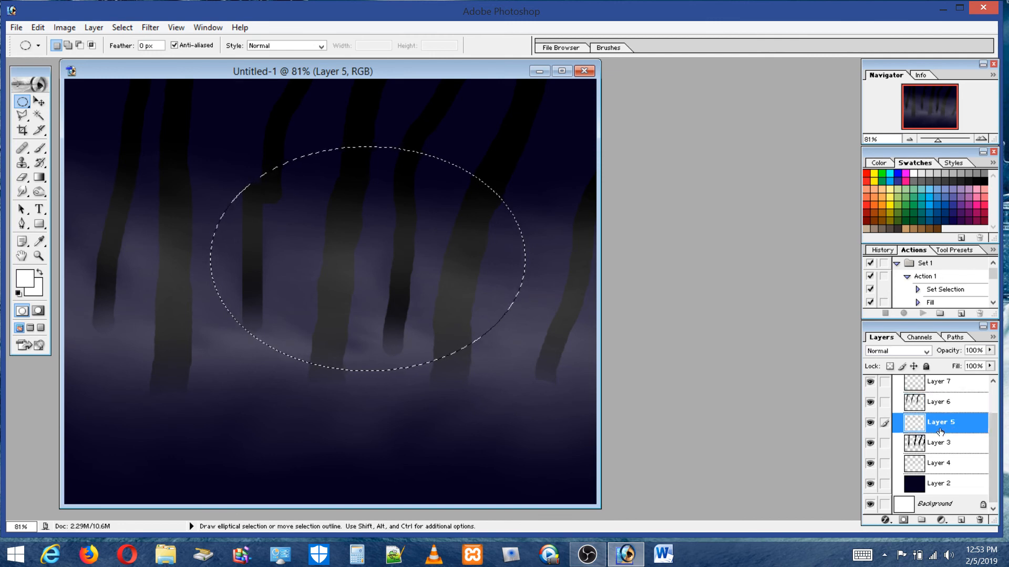
{"action": "left_click", "coordinate": [871, 427]}
{"action": "left_click", "coordinate": [945, 404]}
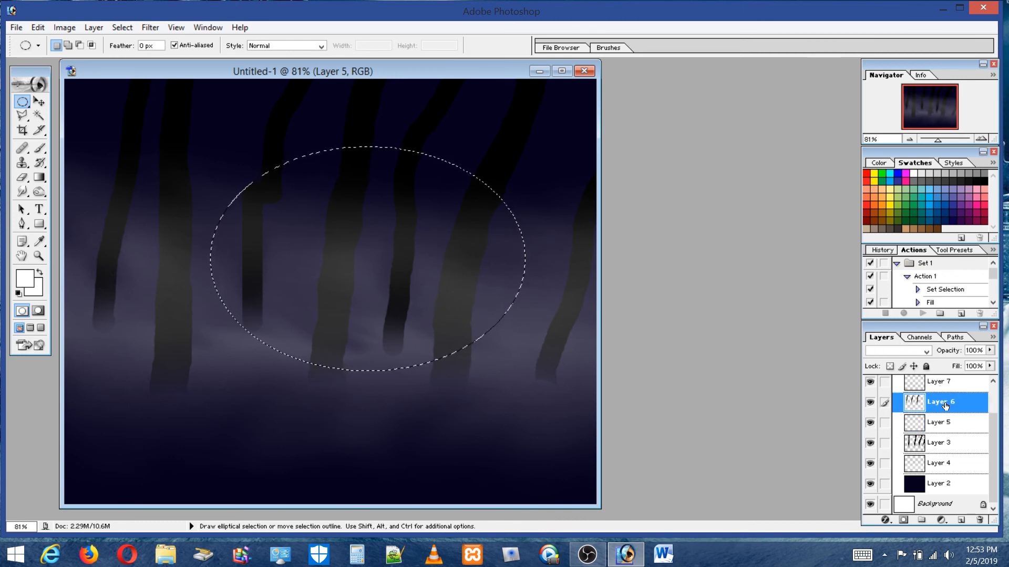
Clear the elliptical selection from the forest canvas
{"action": "left_click", "coordinate": [21, 178]}
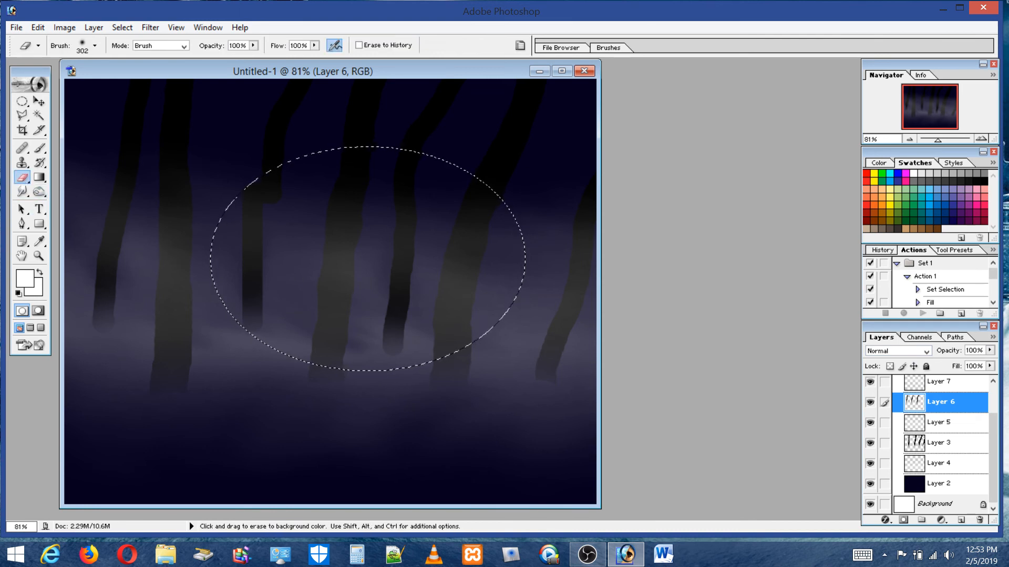
{"action": "left_click", "coordinate": [22, 101]}
{"action": "key", "text": "ctrl+d"}
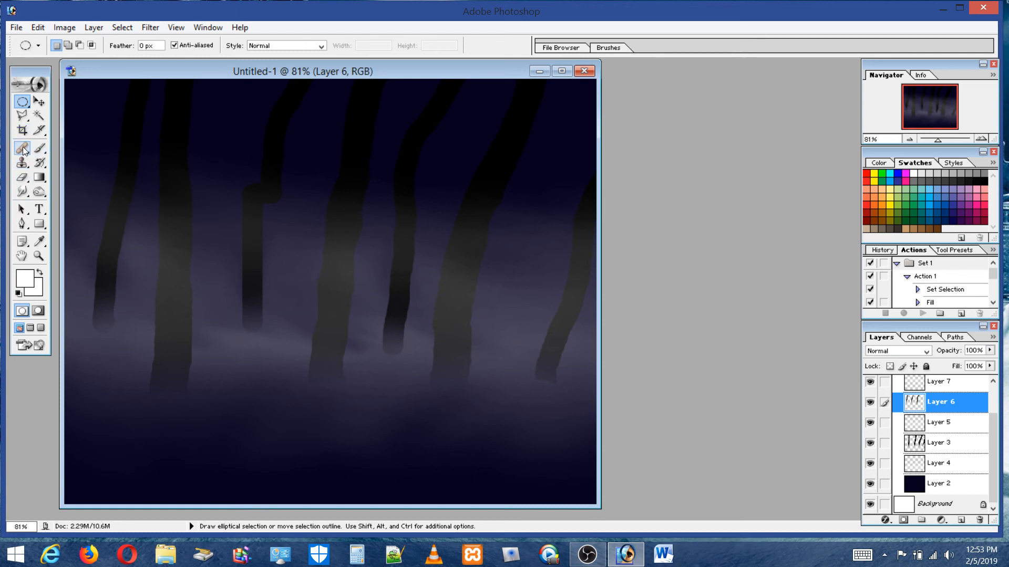
Soften the bases of the tree trunks on Layer 6 and Layer 3 with the 302 px Eraser so they fade into the mist
{"action": "left_click", "coordinate": [22, 177]}
{"action": "mouse_move", "coordinate": [420, 391]}
{"action": "left_mouse_down"}
{"action": "mouse_move", "coordinate": [268, 415]}
{"action": "mouse_move", "coordinate": [228, 404]}
{"action": "mouse_move", "coordinate": [221, 385]}
{"action": "mouse_move", "coordinate": [266, 390]}
{"action": "left_mouse_up"}
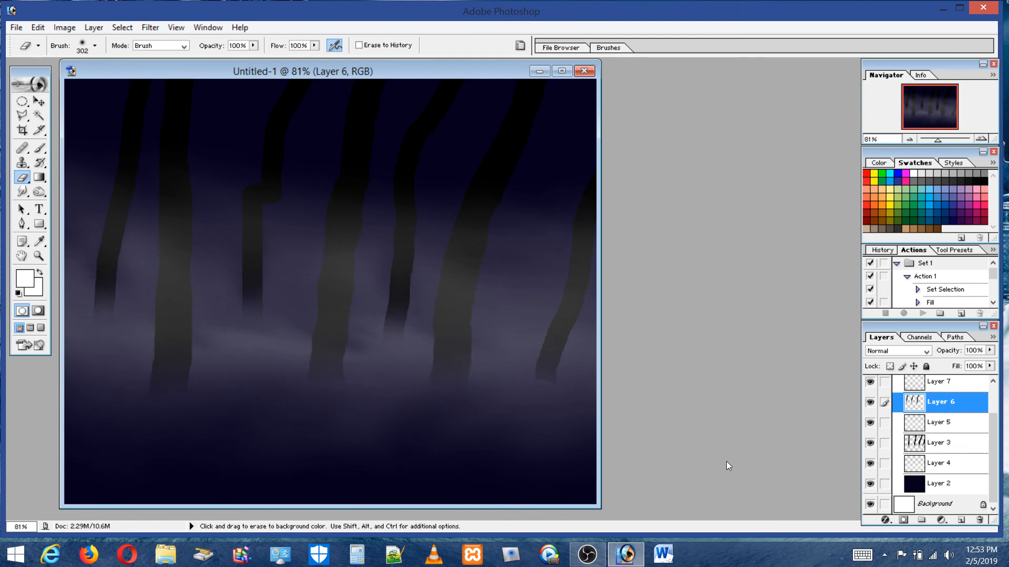
{"action": "left_click", "coordinate": [942, 443]}
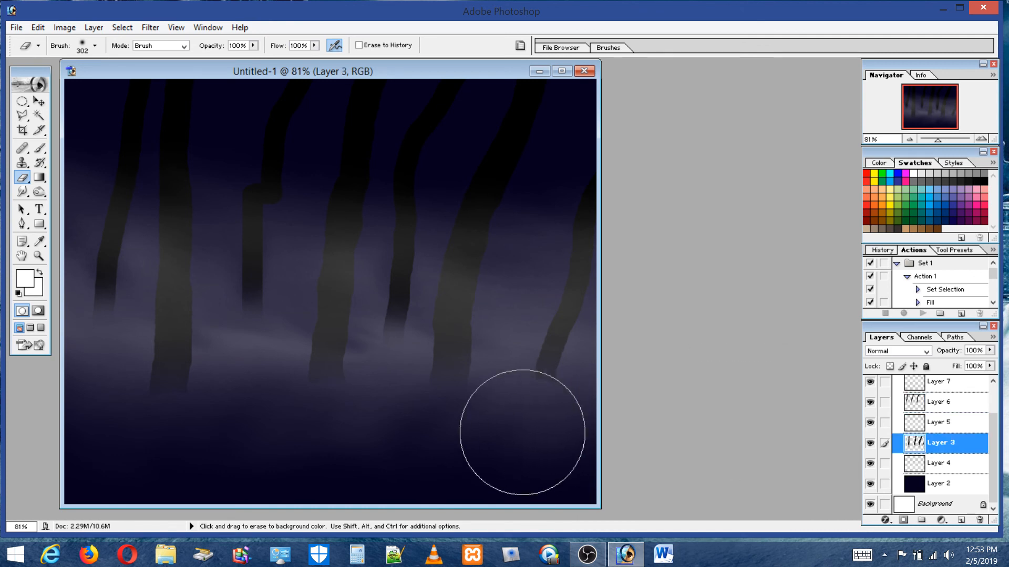
{"action": "mouse_move", "coordinate": [539, 435]}
{"action": "left_mouse_down"}
{"action": "mouse_move", "coordinate": [564, 445]}
{"action": "mouse_move", "coordinate": [366, 437]}
{"action": "mouse_move", "coordinate": [275, 420]}
{"action": "mouse_move", "coordinate": [153, 433]}
{"action": "mouse_move", "coordinate": [198, 450]}
{"action": "left_mouse_up"}
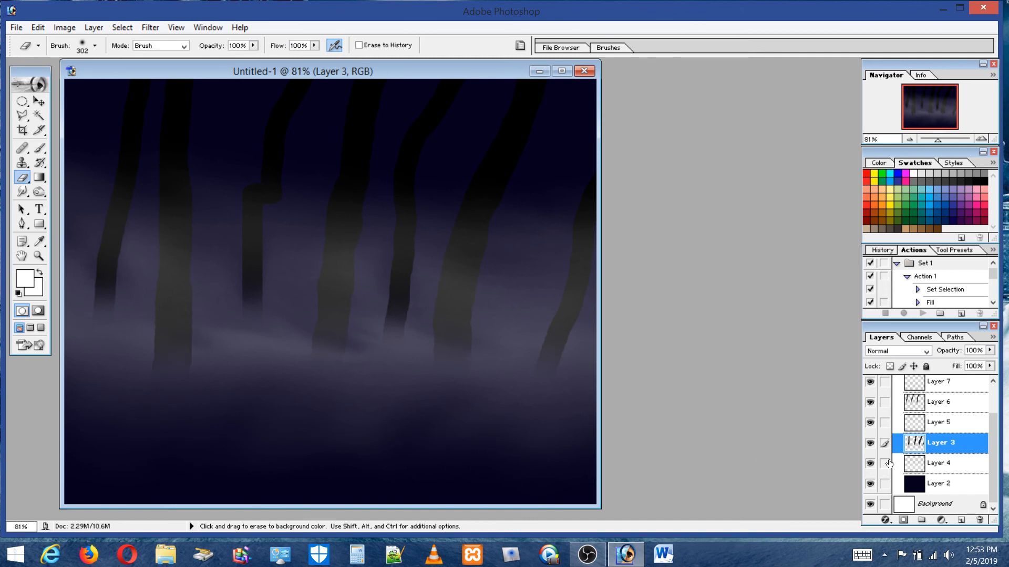
Compare the forest with and without Layer 4's mist, and raise that layer's opacity to 70%
{"action": "left_click", "coordinate": [870, 464]}
{"action": "left_click", "coordinate": [869, 465]}
{"action": "left_click", "coordinate": [951, 466]}
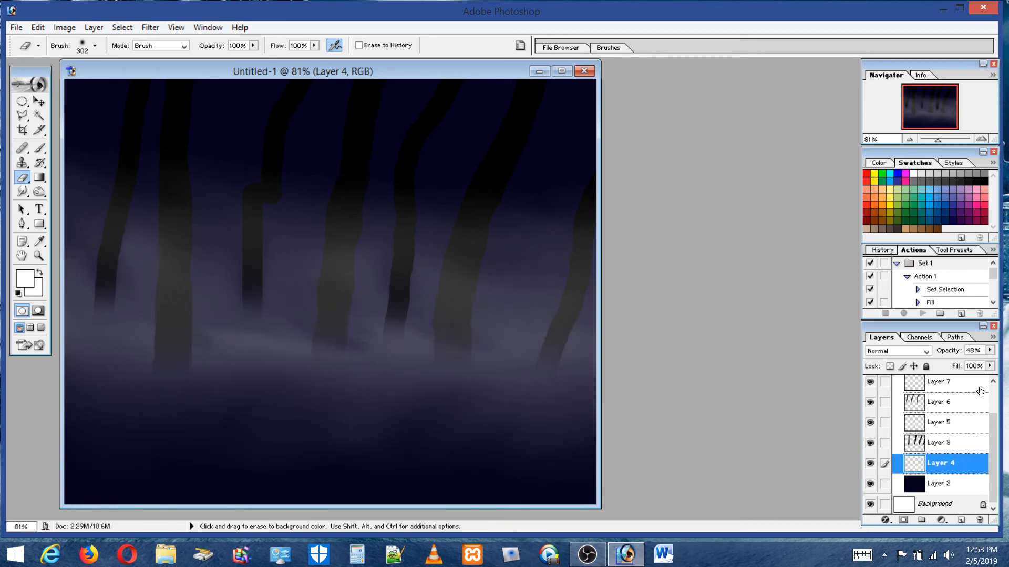
{"action": "left_click", "coordinate": [989, 350]}
{"action": "left_click_drag", "start_coordinate": [970, 369], "coordinate": [971, 365]}
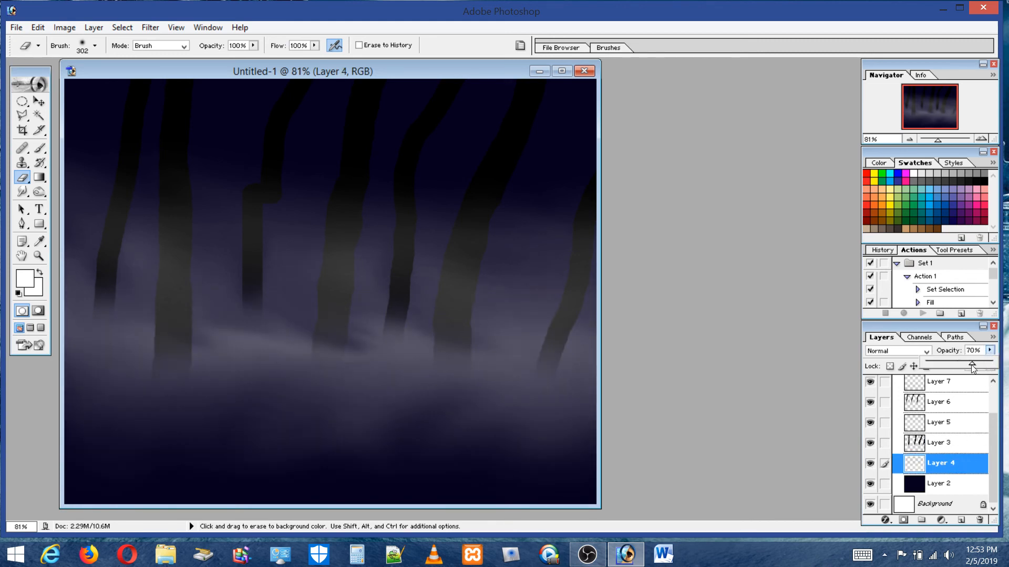
Check what the mist on Layers 5 and 7 contributes by toggling each layer's visibility
{"action": "left_click", "coordinate": [944, 427]}
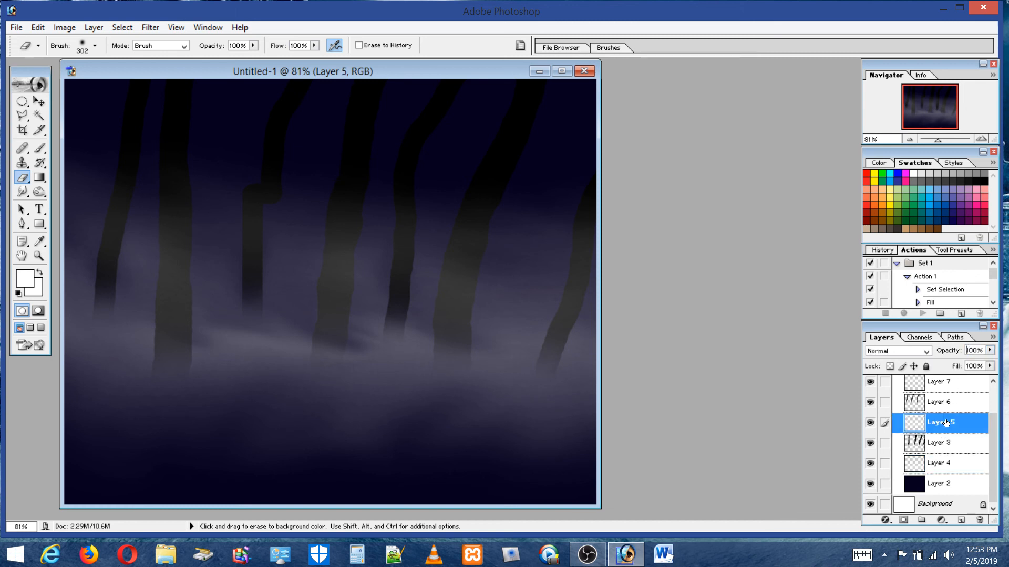
{"action": "left_click", "coordinate": [870, 425]}
{"action": "left_click", "coordinate": [870, 426]}
{"action": "left_click", "coordinate": [868, 389]}
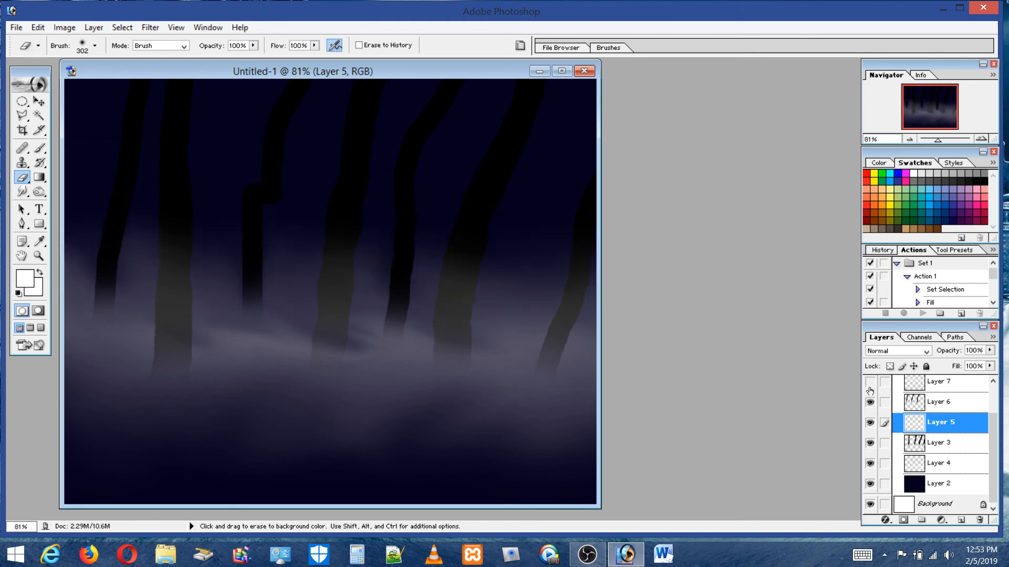
{"action": "left_click", "coordinate": [870, 389]}
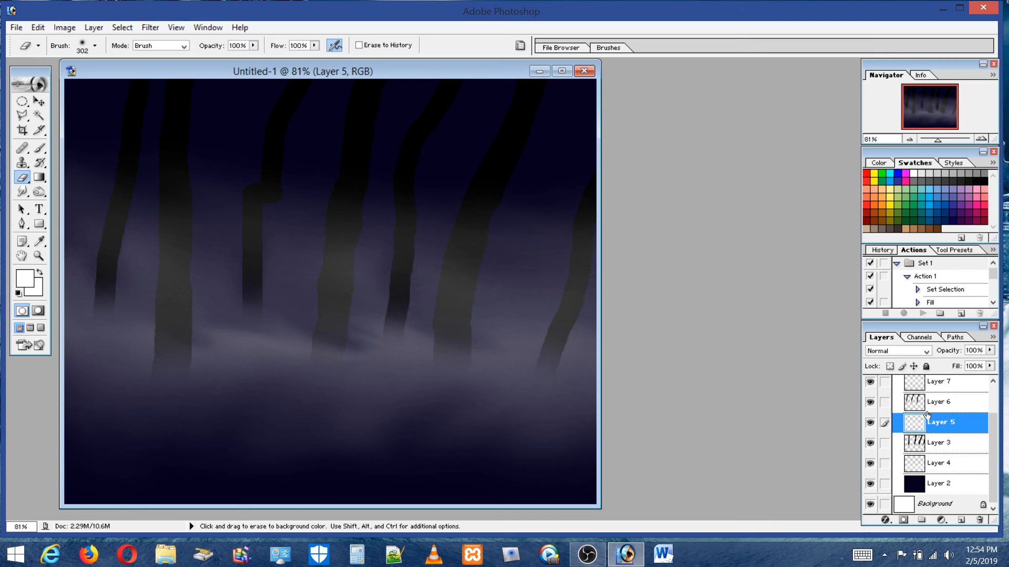
Collapse the forest layer set, show the fire on Layer 1, and rename the set as Fog
{"action": "left_click_drag", "start_coordinate": [993, 443], "coordinate": [998, 413]}
{"action": "left_click", "coordinate": [897, 402]}
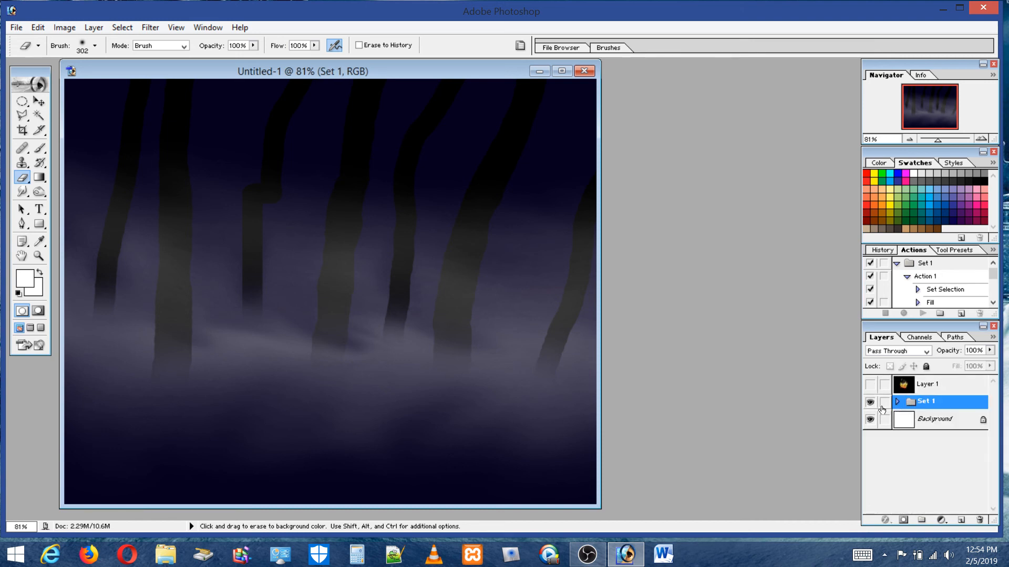
{"action": "left_click", "coordinate": [925, 389]}
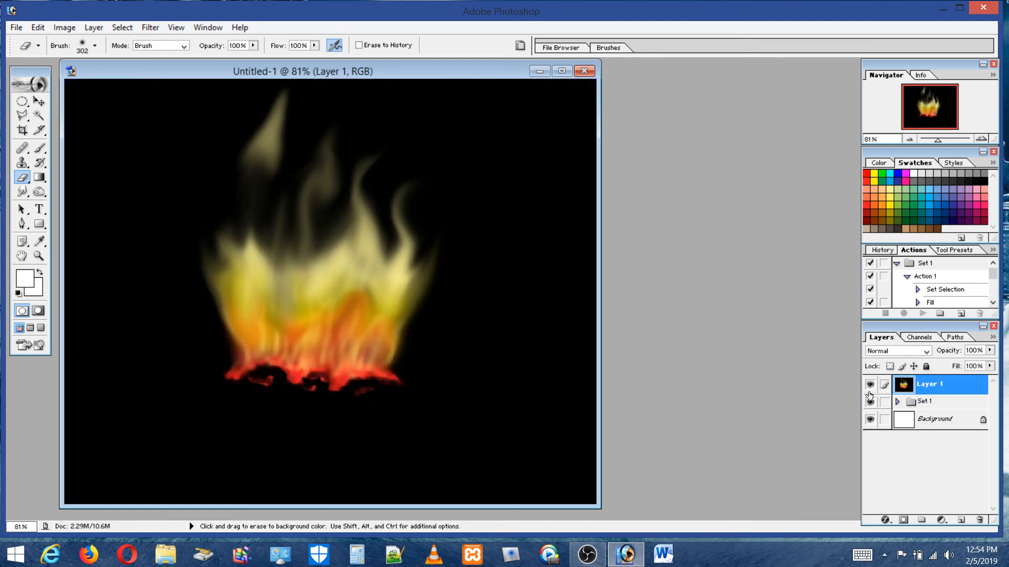
{"action": "double_click", "coordinate": [926, 402]}
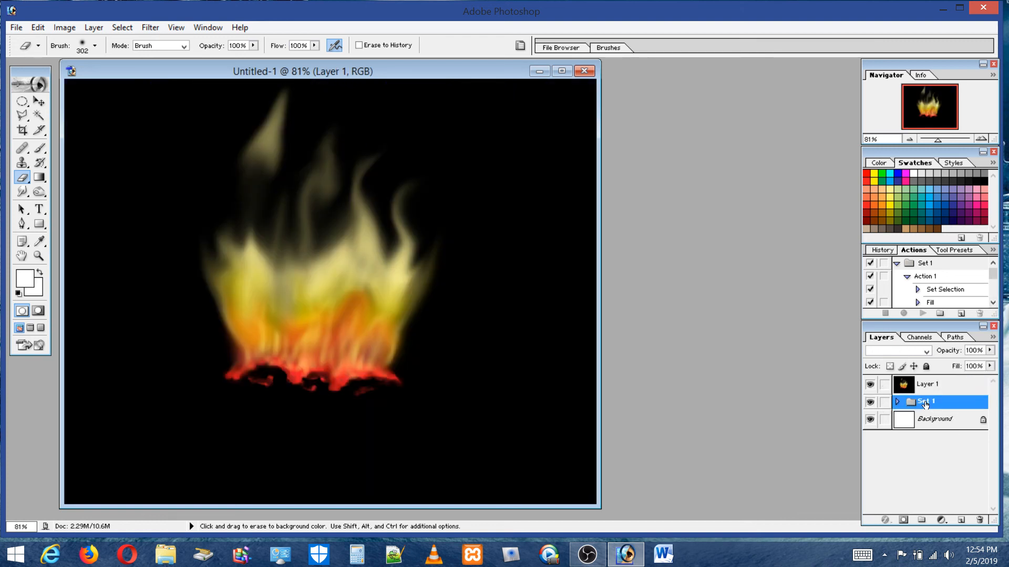
{"action": "type", "text": "Fog"}
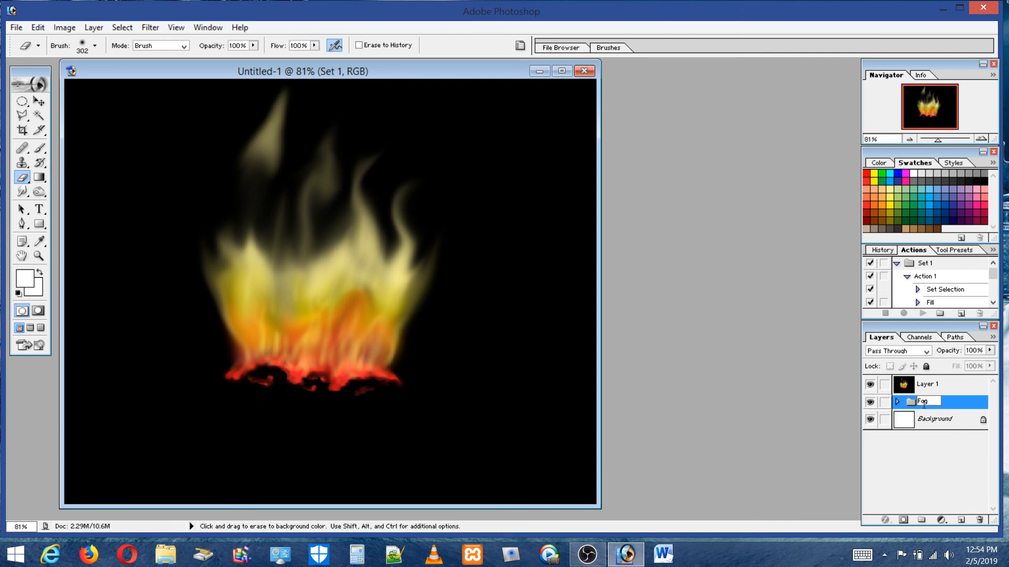
{"action": "key", "text": "Return"}
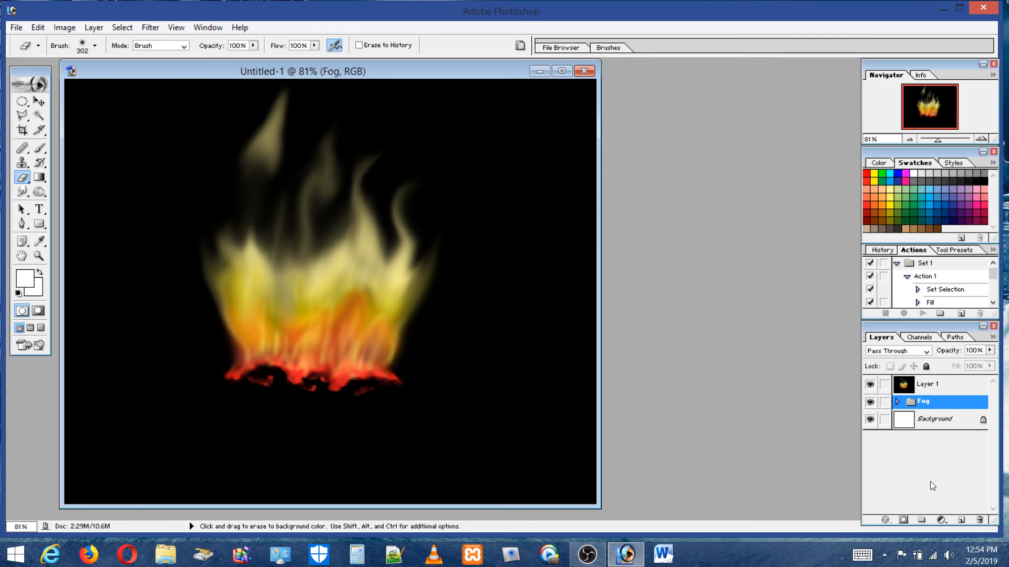
Create a layer set named Flame above the Fog set, move the fire's Layer 1 into it, and collapse it
{"action": "left_click", "coordinate": [930, 390]}
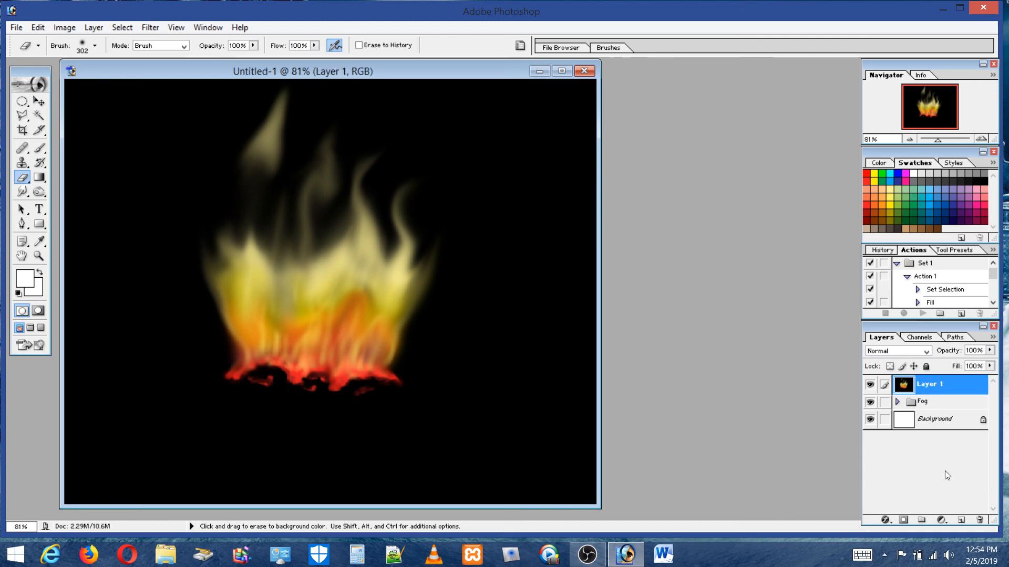
{"action": "left_click", "coordinate": [922, 516]}
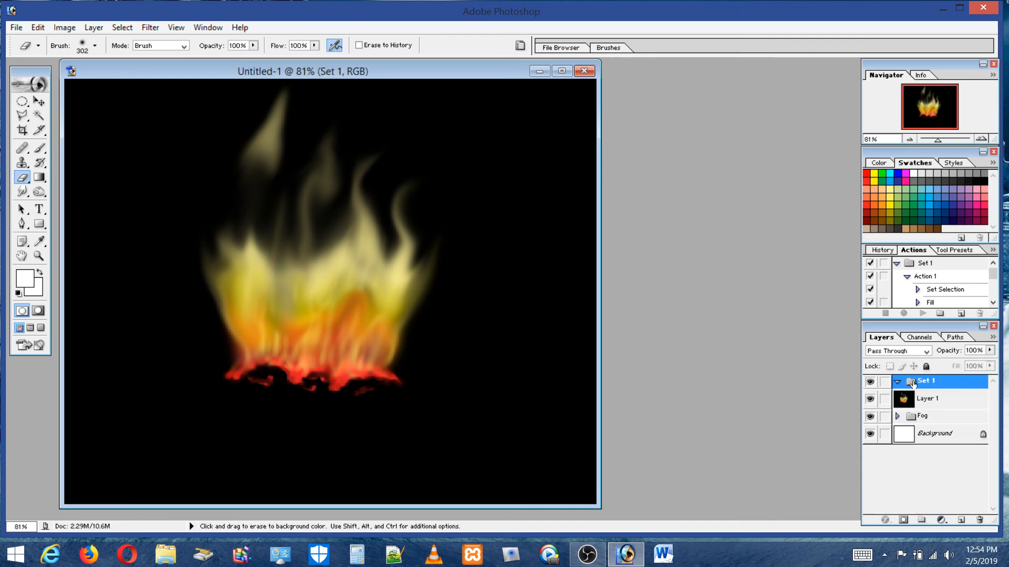
{"action": "mouse_move", "coordinate": [930, 405]}
{"action": "left_mouse_down"}
{"action": "mouse_move", "coordinate": [938, 382]}
{"action": "mouse_move", "coordinate": [929, 408]}
{"action": "left_mouse_up"}
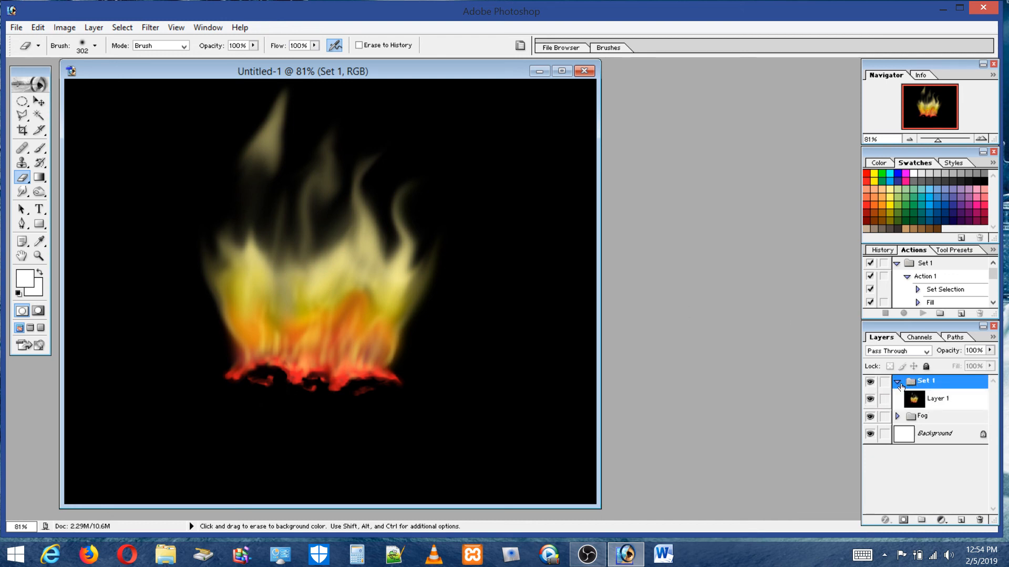
{"action": "double_click", "coordinate": [926, 382]}
{"action": "type", "text": "Flame"}
{"action": "left_click", "coordinate": [897, 383]}
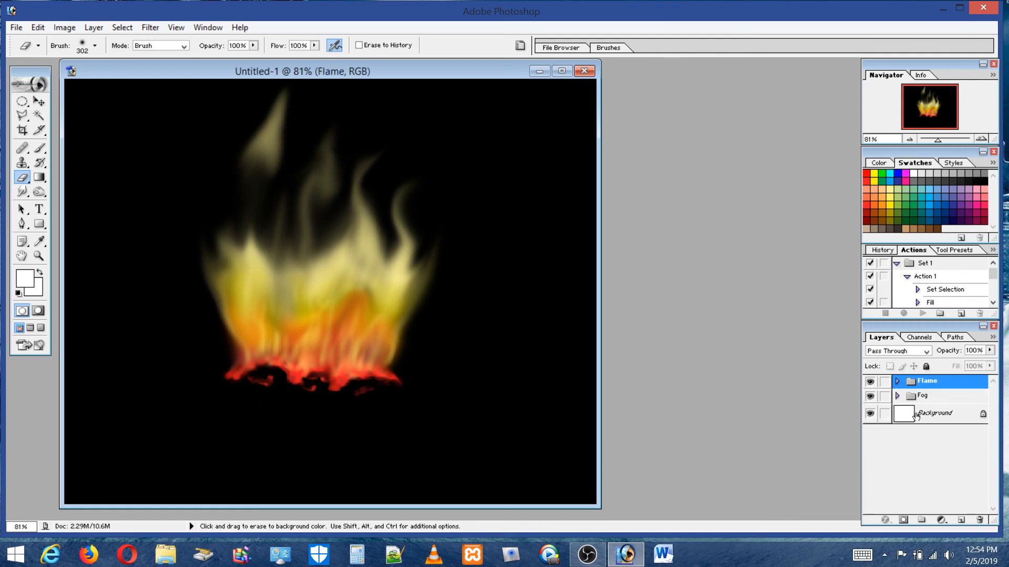
Create another layer set with a new empty layer inside it, and hide the Flame and Fog sets
{"action": "left_click", "coordinate": [922, 520]}
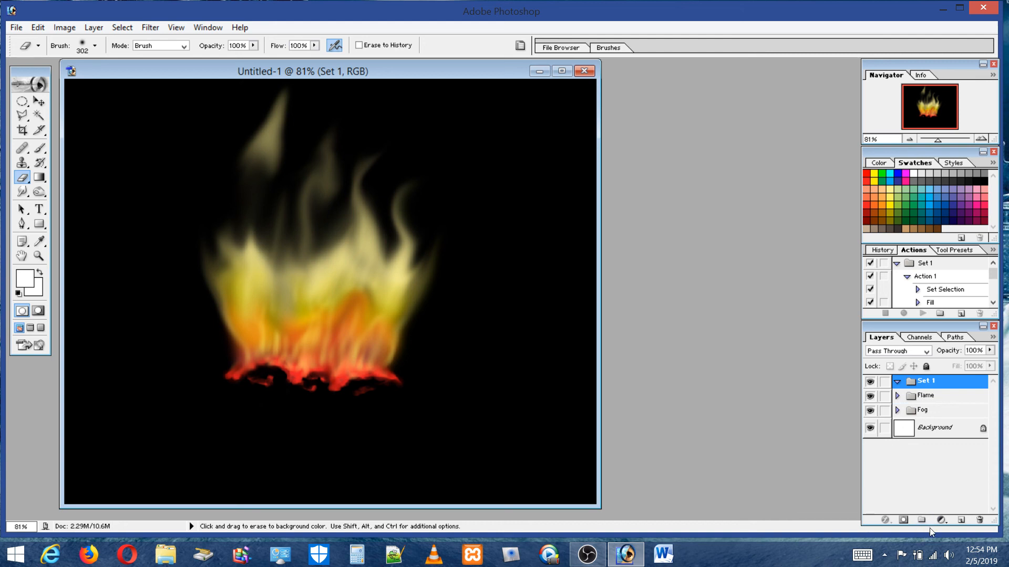
{"action": "left_click", "coordinate": [961, 520]}
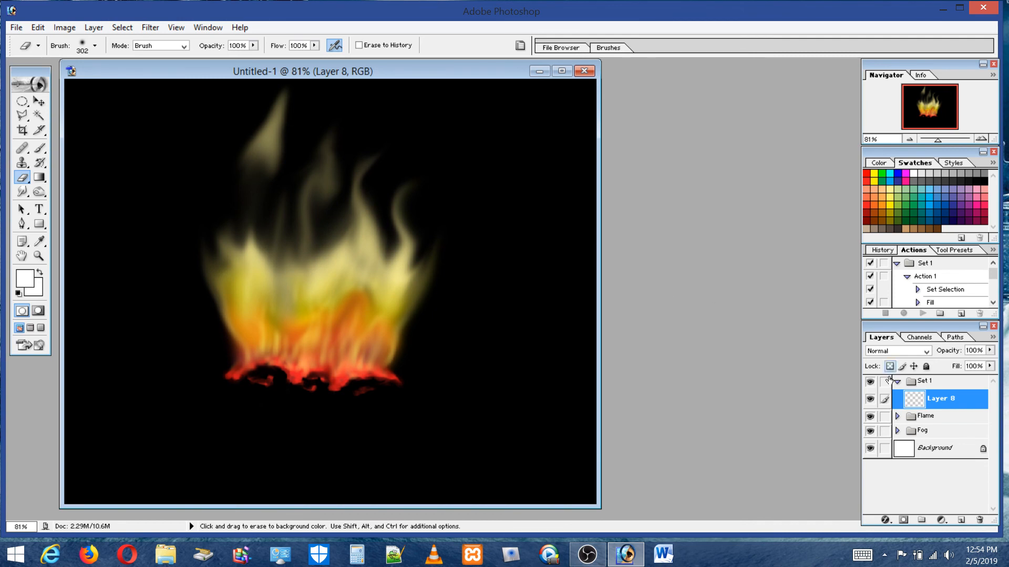
{"action": "left_click", "coordinate": [870, 416]}
{"action": "left_click", "coordinate": [869, 431]}
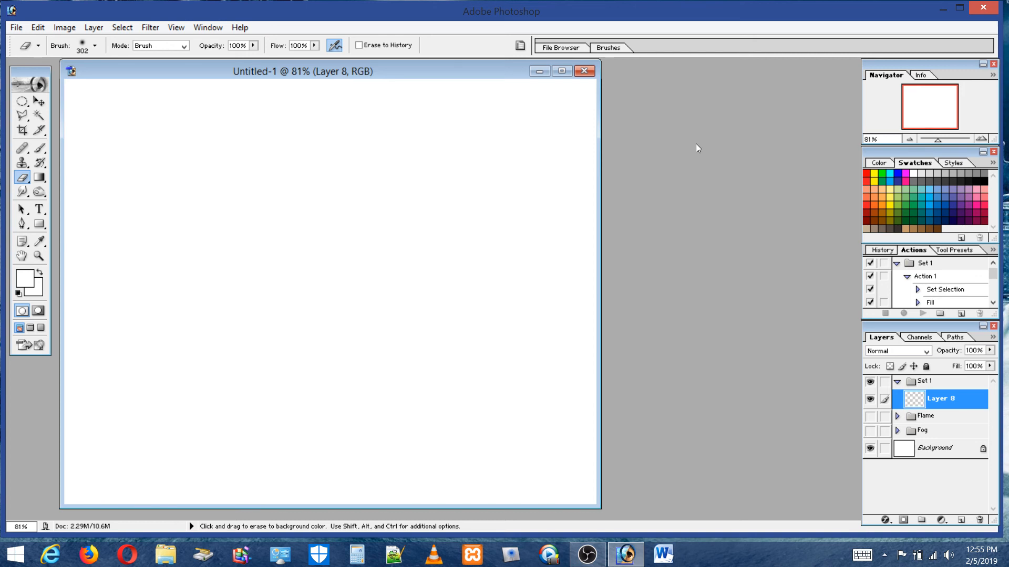
Close the Untitled-1 document without saving its changes
{"action": "left_click", "coordinate": [585, 71]}
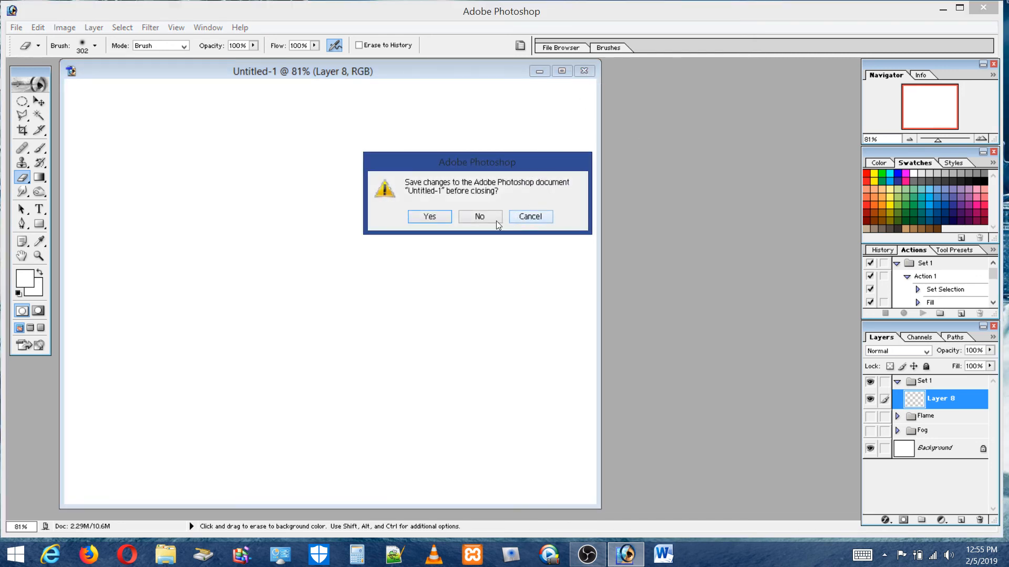
{"action": "left_click", "coordinate": [496, 220]}
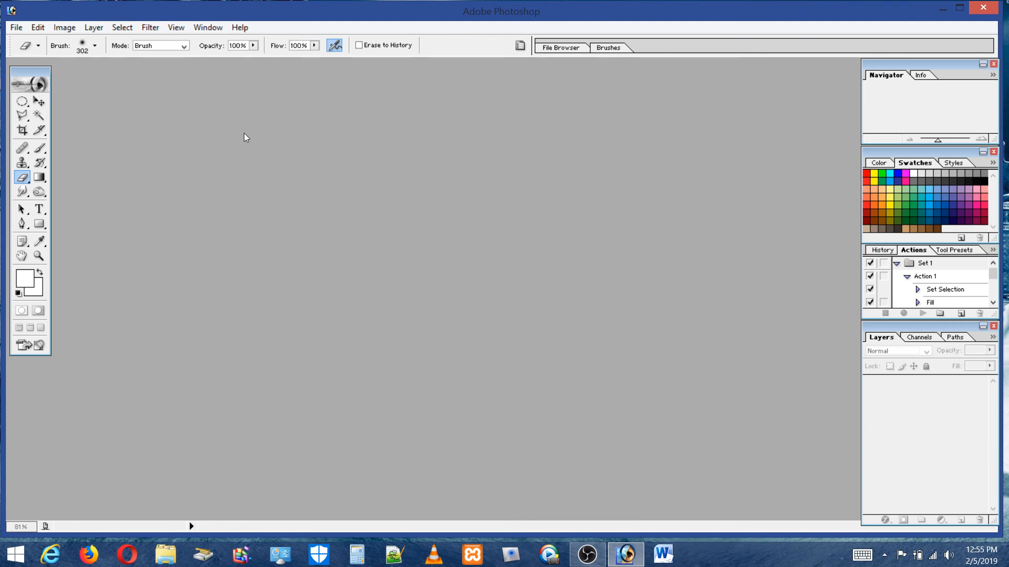